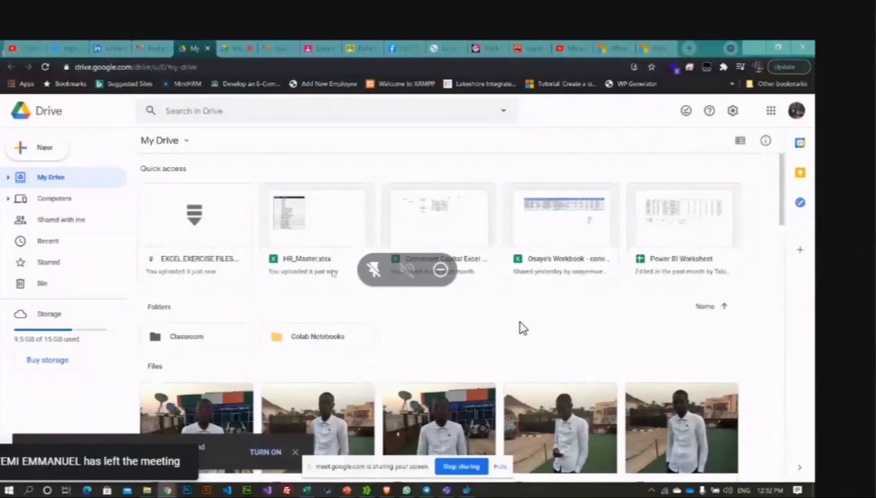
Step: Check the file menus for HR_Master.xlsx and EXCEL EXERCISE FILES, then expand the folders inside My Drive
right_click(307, 235)
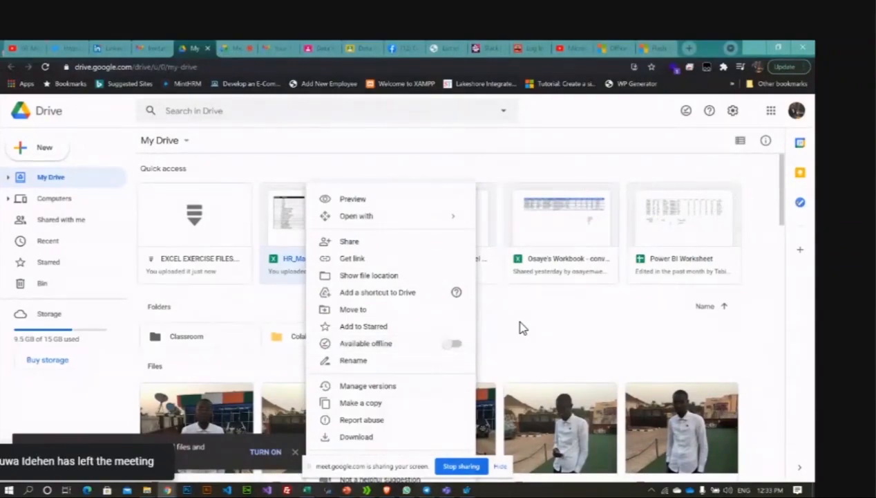
mouse_move(398, 216)
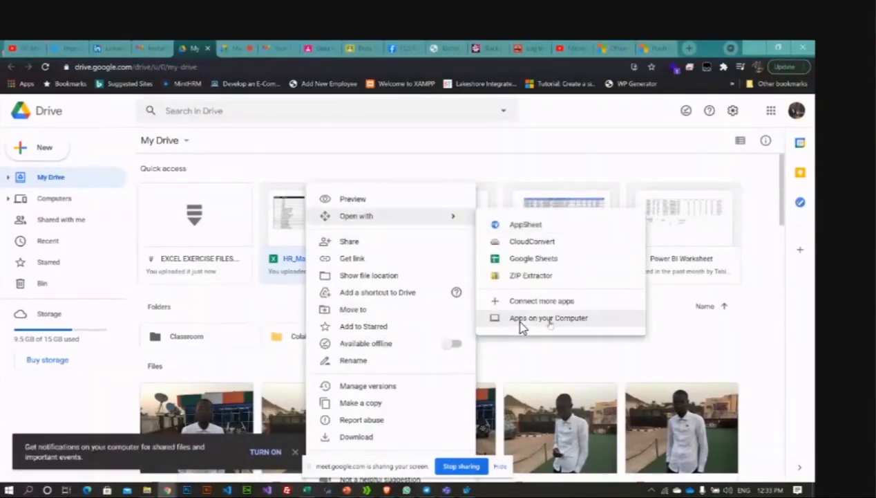
click(526, 318)
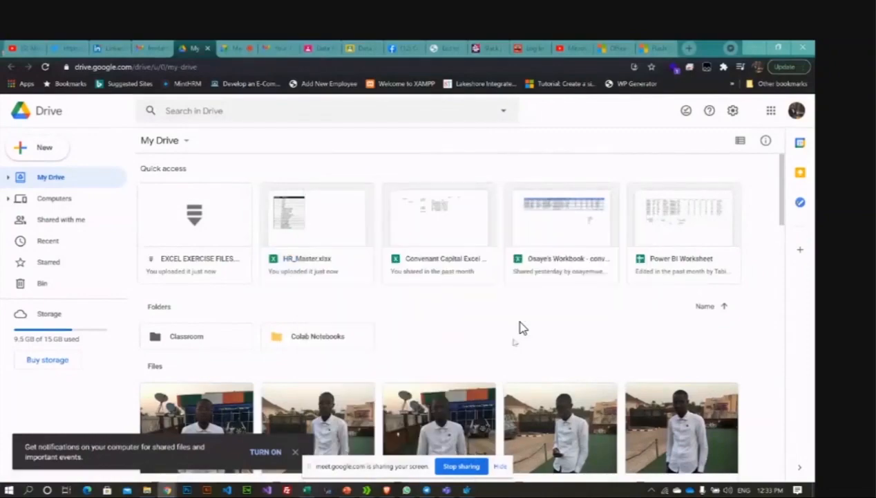
right_click(190, 271)
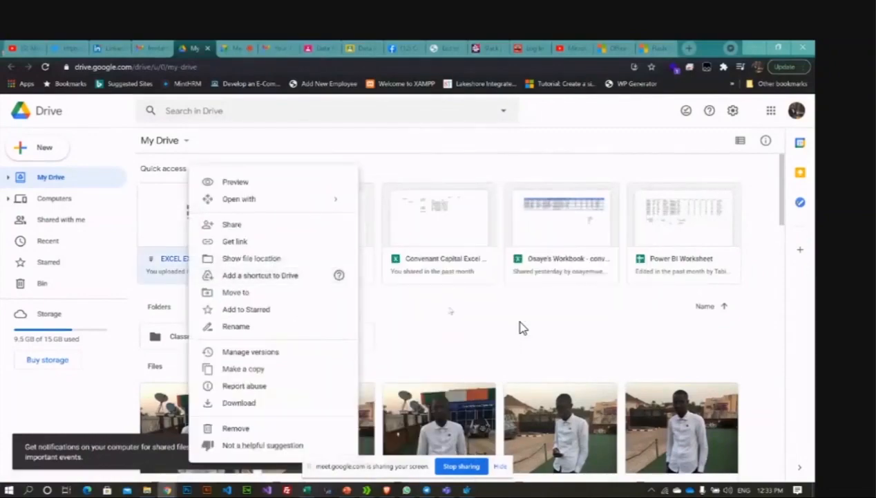
click(418, 298)
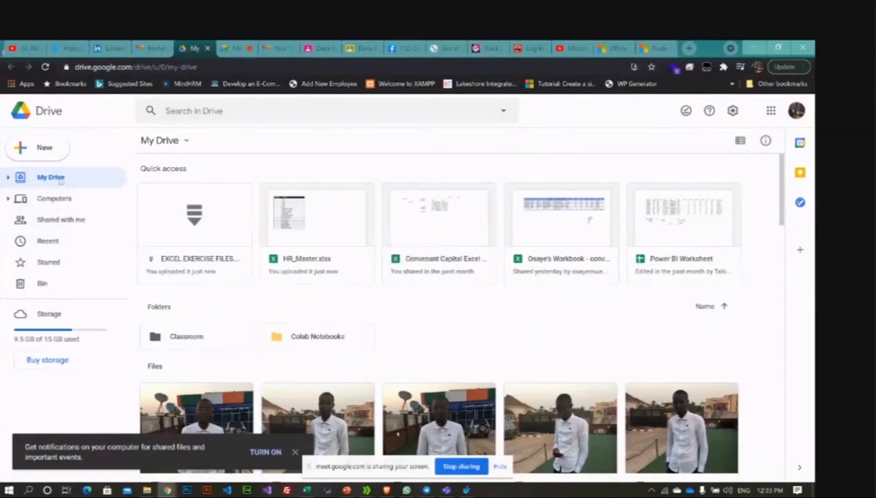
click(9, 177)
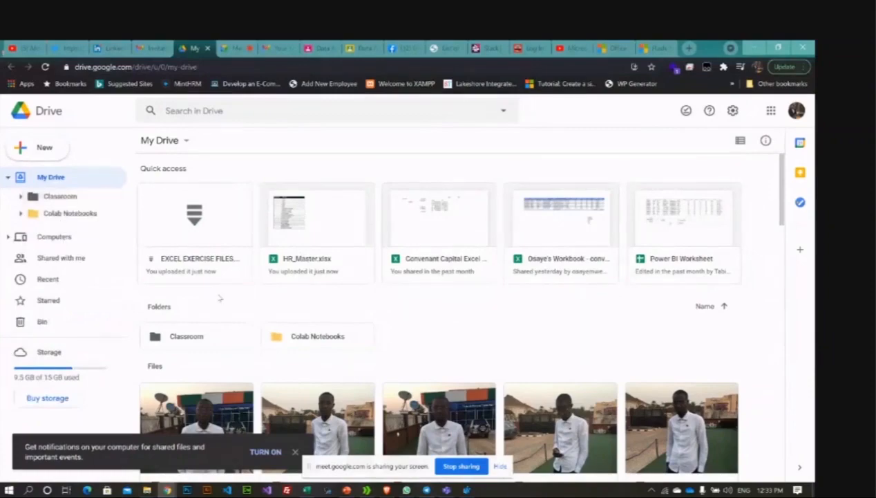
Step: Set EXCEL EXERCISE FILES sharing to anyone with the link, Viewer access
right_click(191, 216)
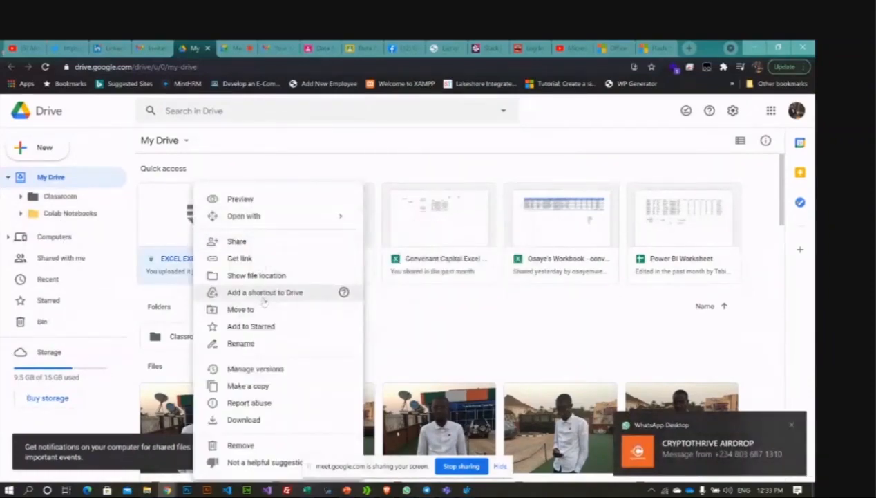
click(284, 250)
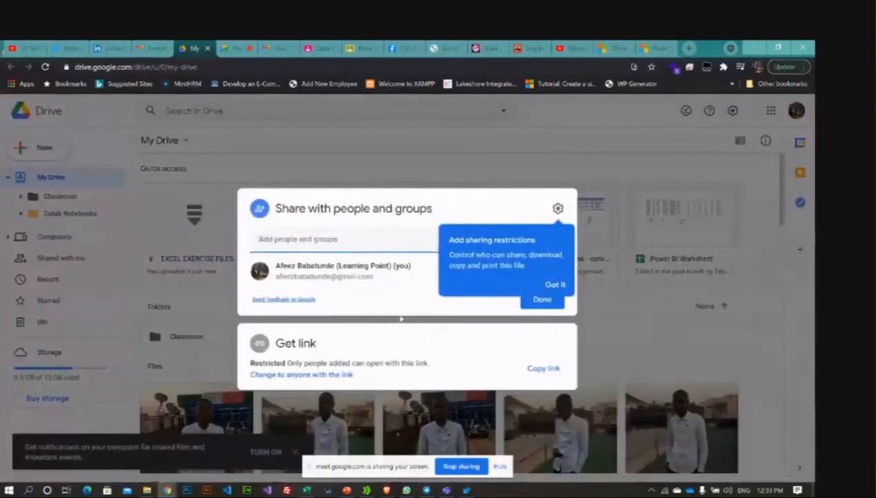
click(324, 374)
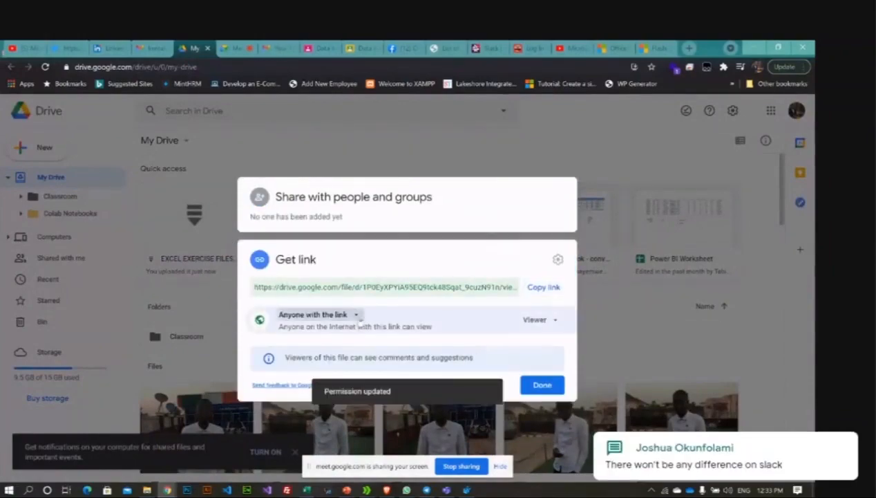
click(357, 315)
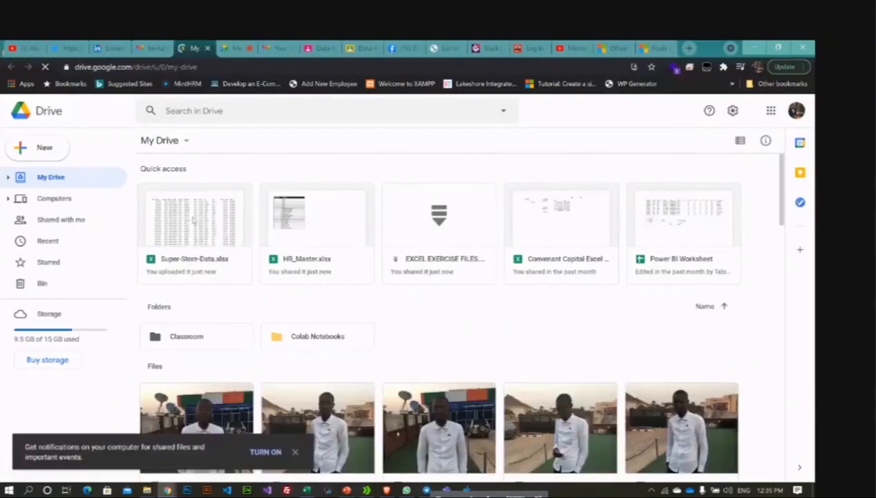
Step: Give Super-Store-Data.xlsx anyone-with-the-link Viewer access and copy its share link
right_click(194, 220)
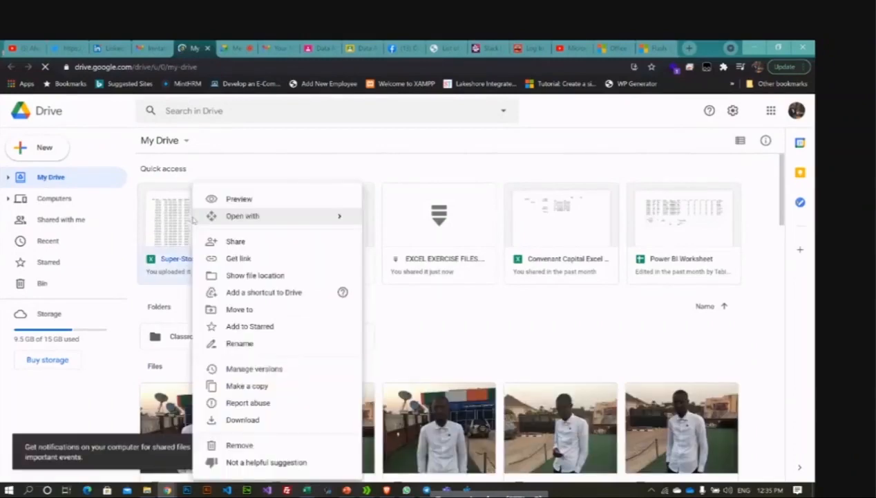
click(265, 244)
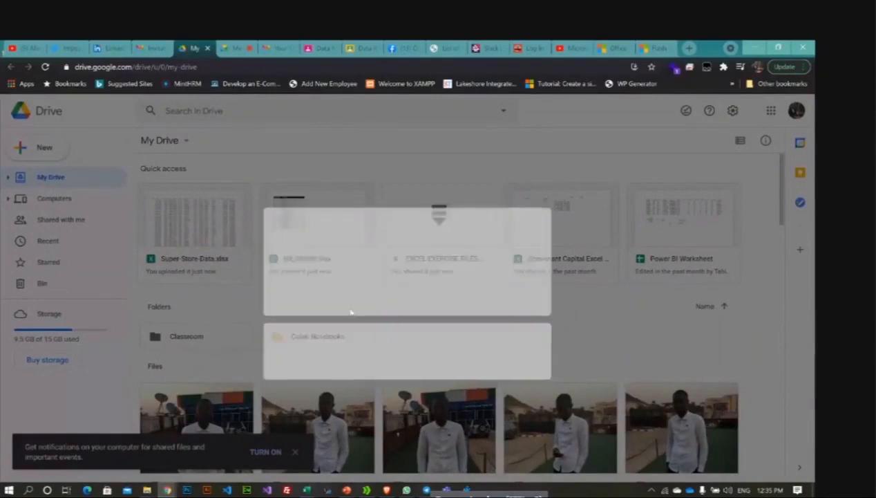
click(285, 374)
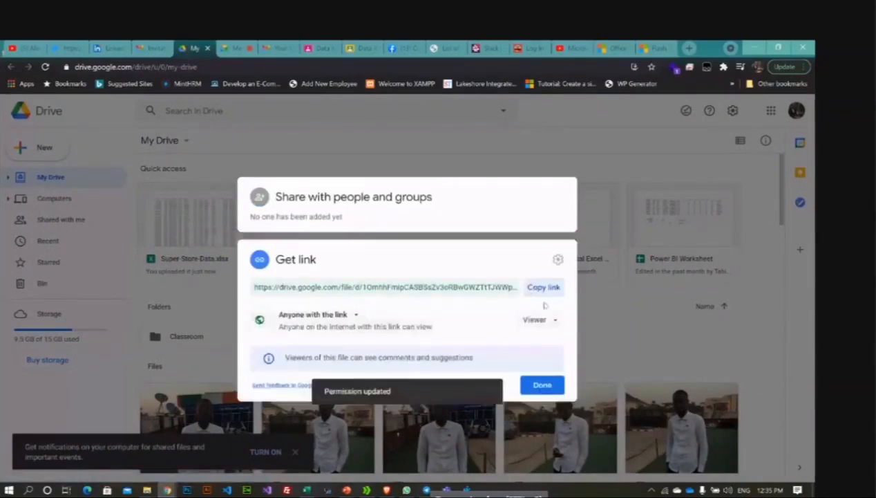
click(543, 287)
click(546, 386)
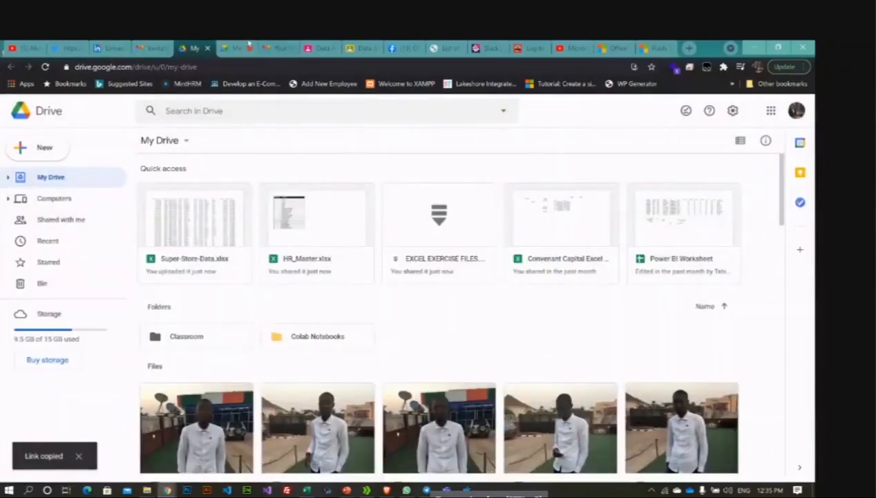
click(248, 44)
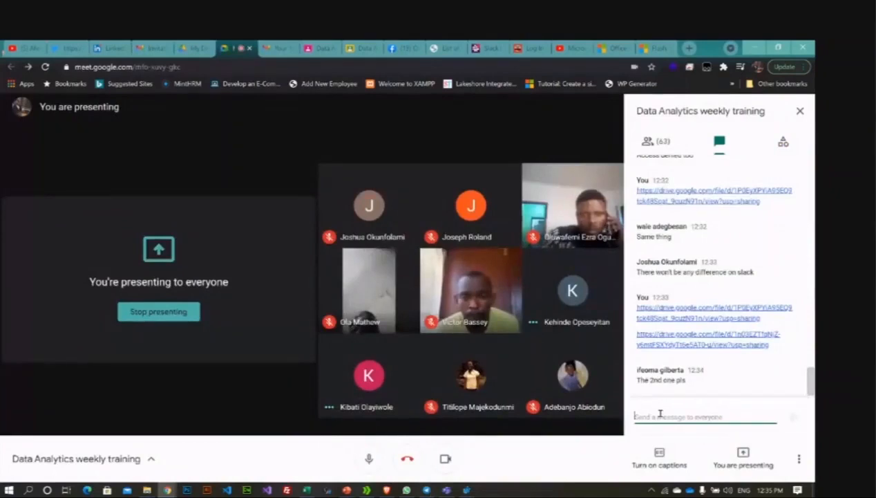
Step: Post the copied Super-Store-Data.xlsx link in the Meet chat, then bring File Explorer forward
key(ctrl+v)
key(Return)
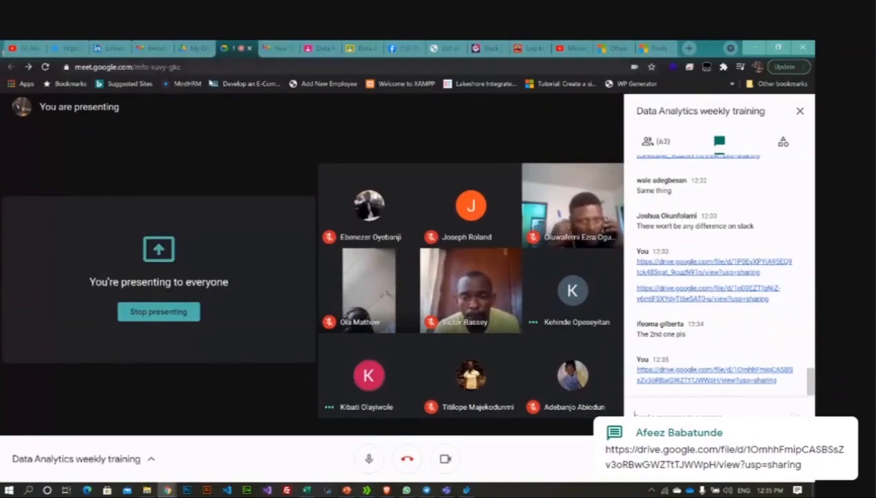
click(198, 47)
key(alt+Tab)
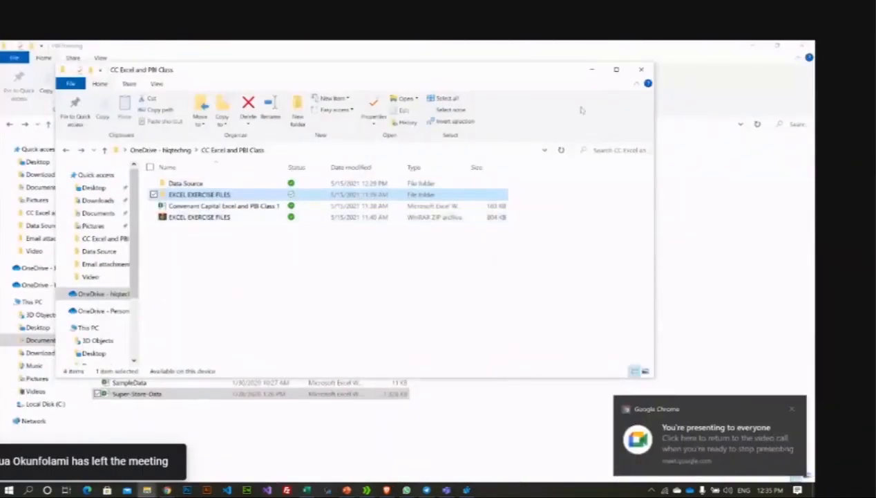
Step: Minimize the CC Excel and PBI Class and PBITraining folder windows to reveal Excel
click(592, 69)
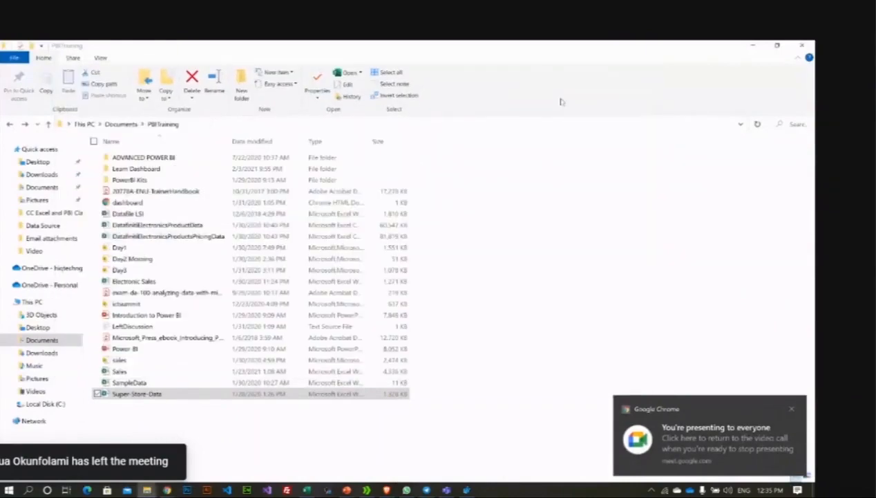
click(582, 161)
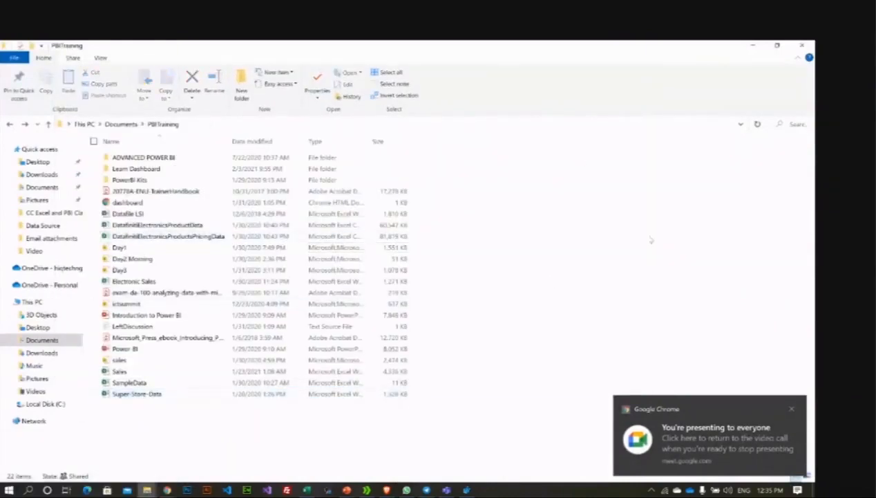
click(753, 45)
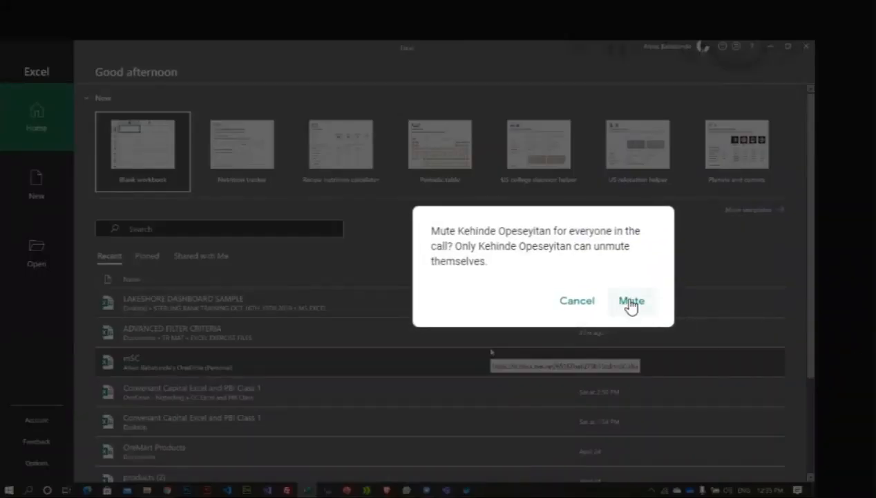
Step: Mute both participants for everyone, then bring the Training Agenda deck forward in PowerPoint
click(631, 302)
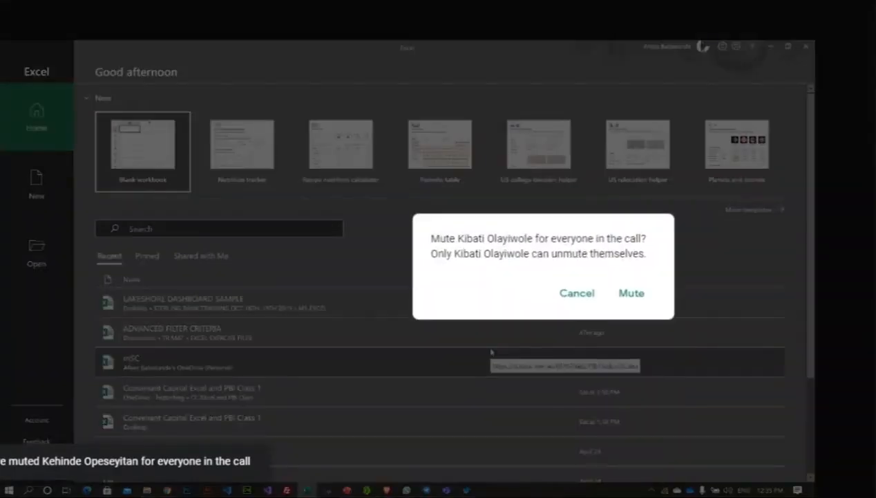
click(633, 295)
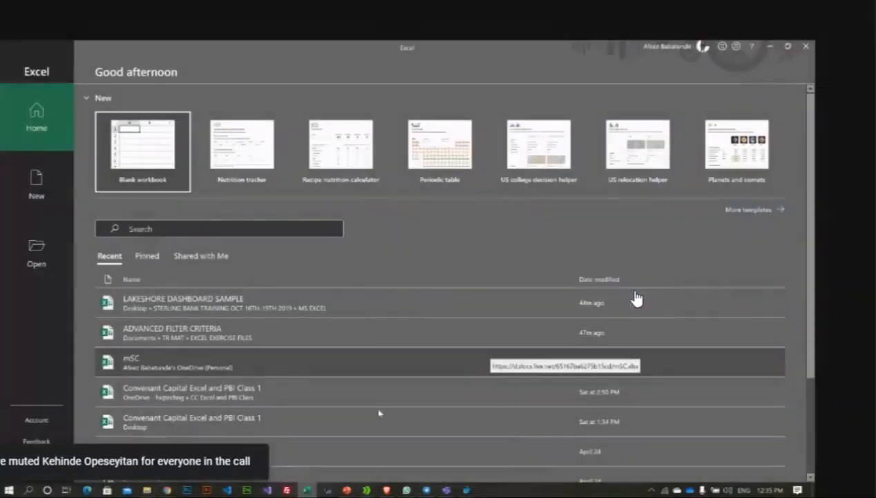
mouse_move(166, 489)
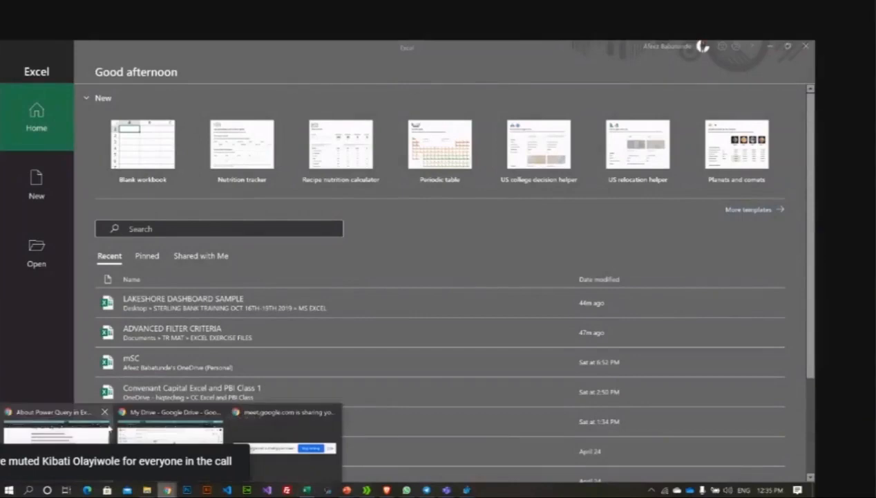
click(97, 437)
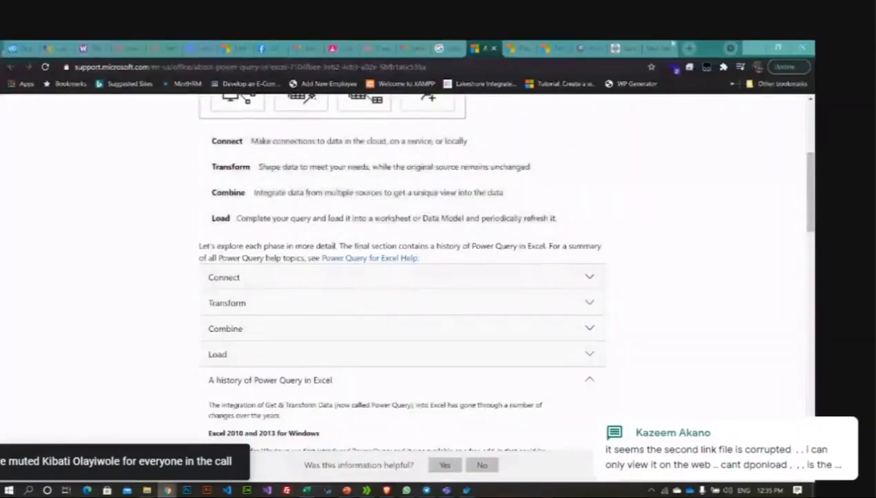
click(758, 47)
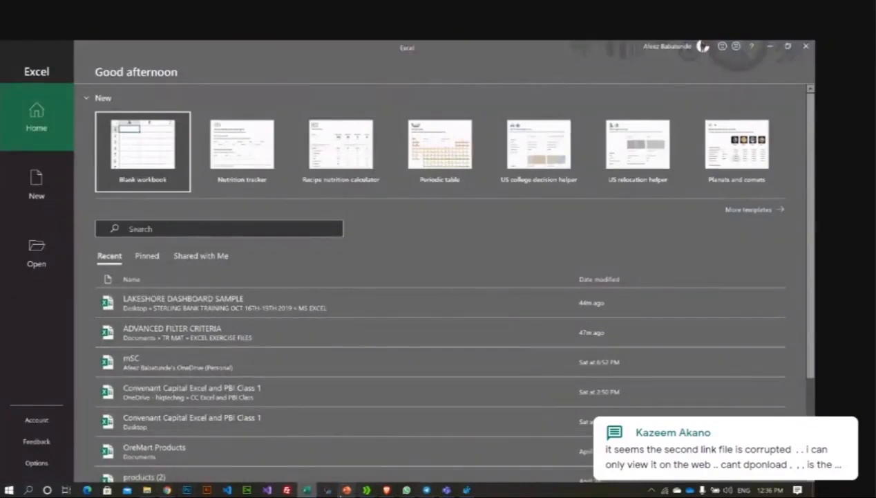
mouse_move(345, 490)
click(399, 445)
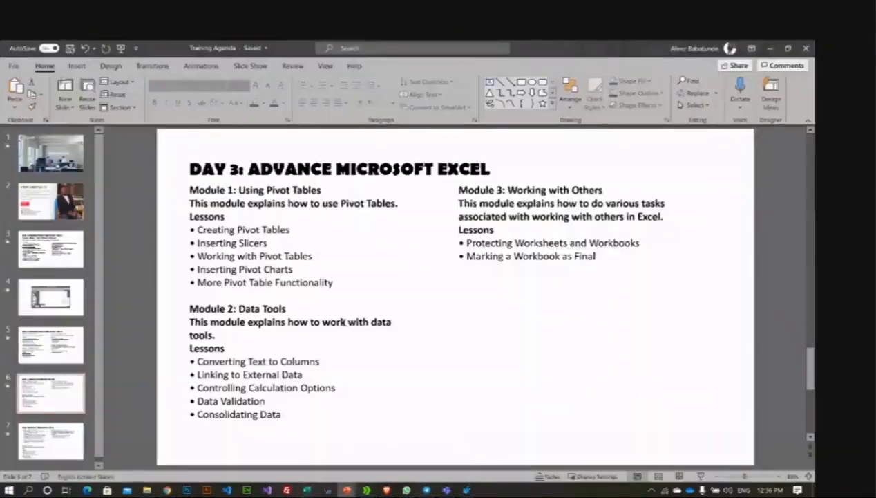
Step: Switch from the Training Agenda deck to the 'About Power Query in Excel' support page
click(312, 230)
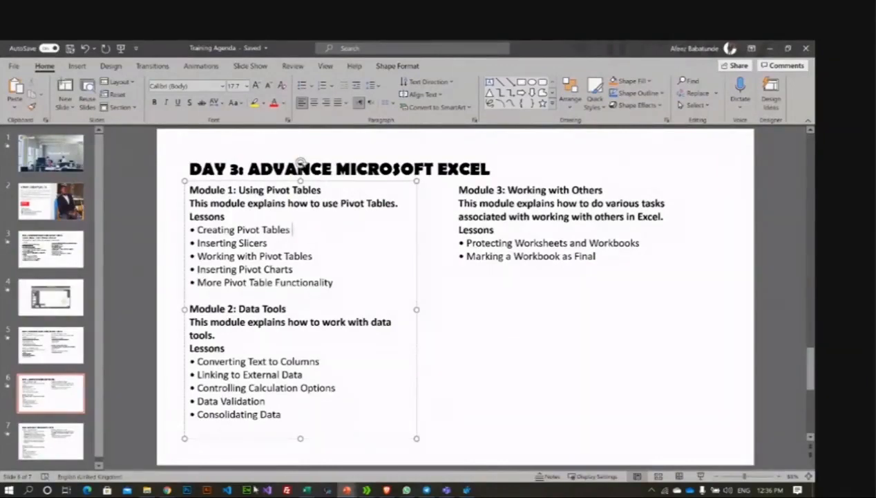
click(166, 489)
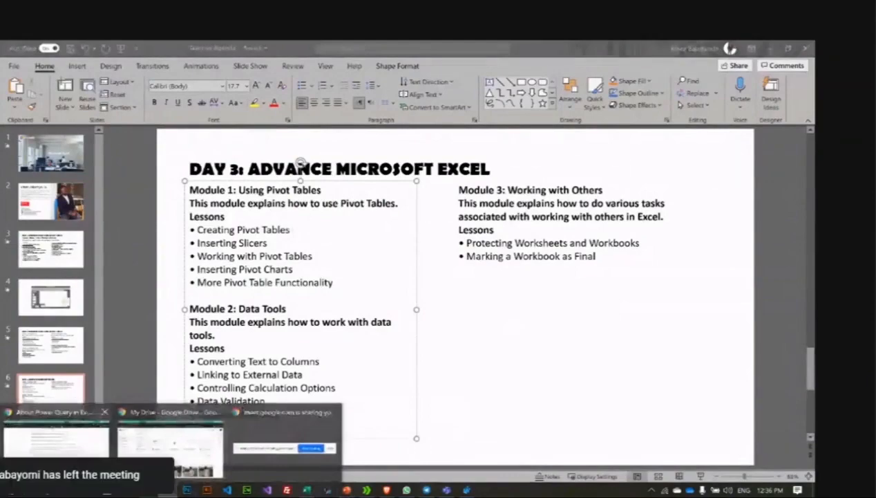
click(78, 430)
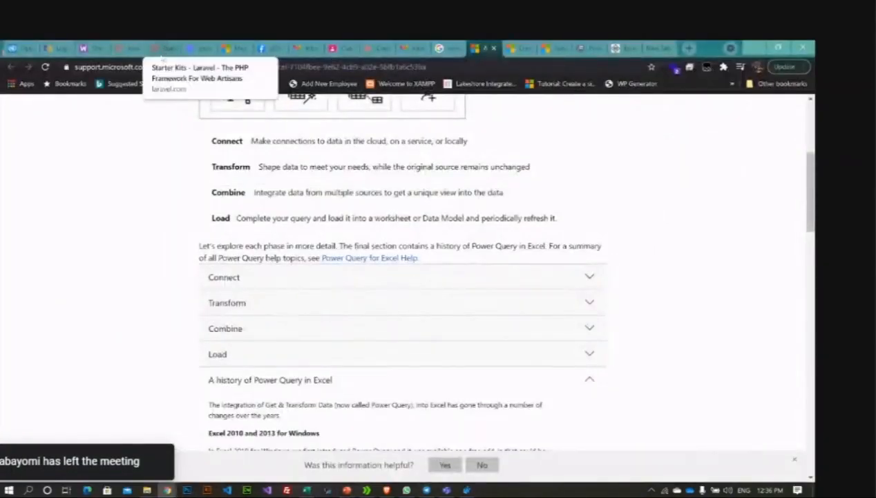
Step: Scroll through the Gmail inbox to review the file access requests
click(301, 45)
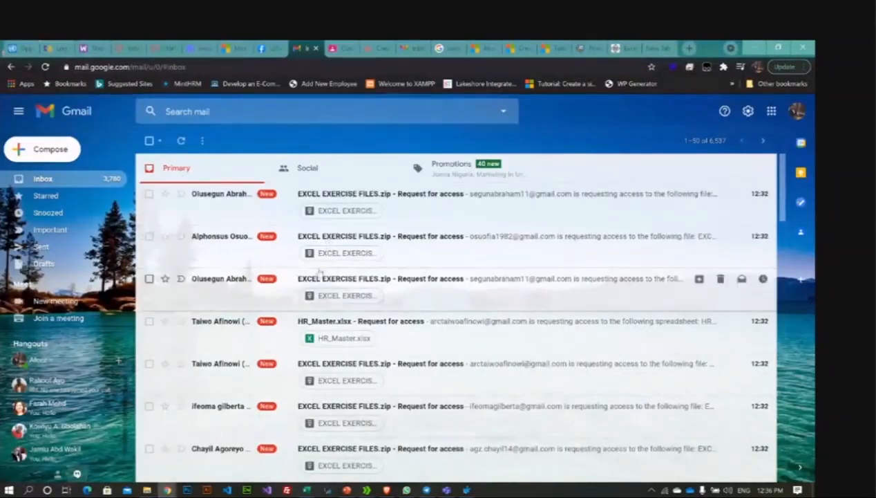
scroll(319, 271, down, 6)
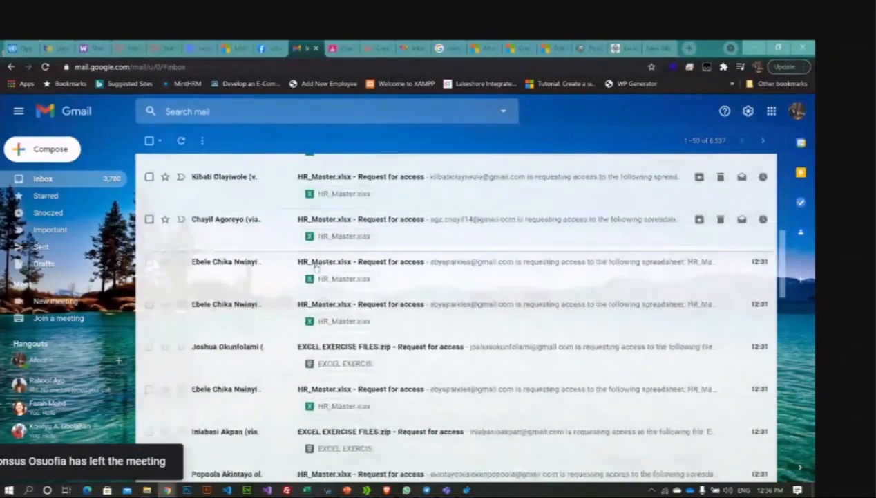
scroll(316, 267, down, 8)
scroll(315, 265, up, 4)
scroll(313, 266, up, 4)
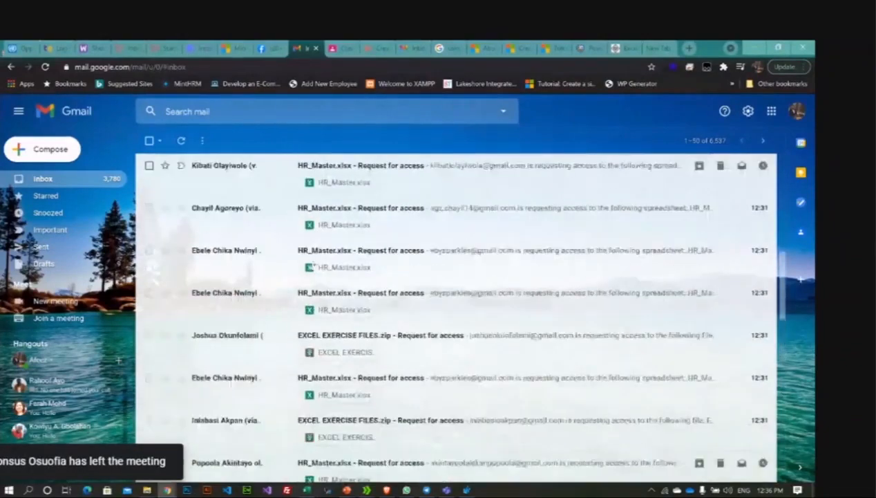
scroll(314, 265, up, 6)
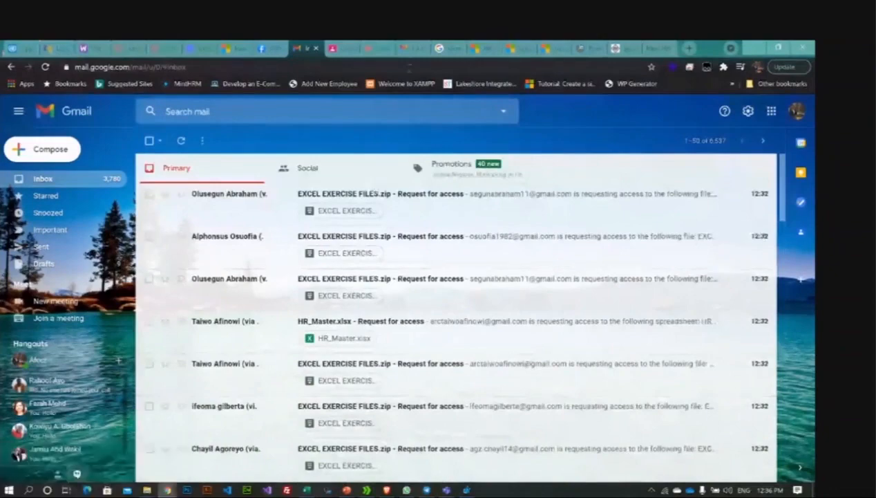
Step: Glance at the Facebook and new tabs, then return to the Training Agenda slides
click(268, 47)
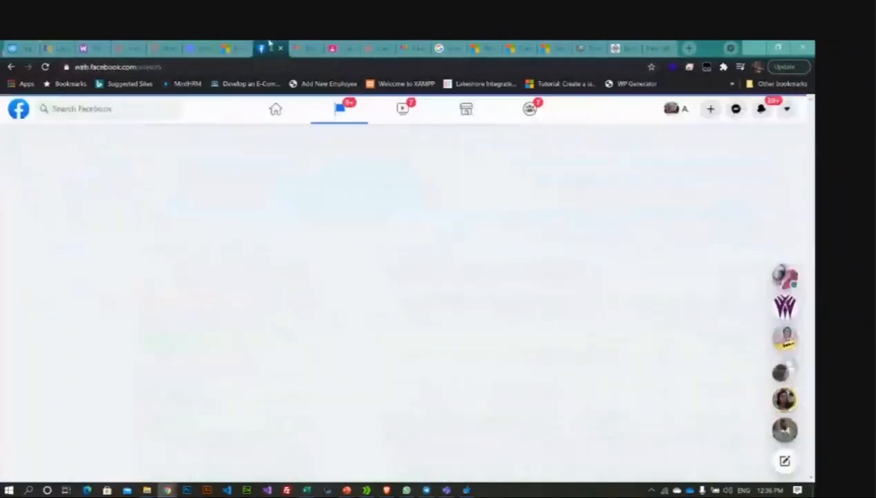
click(649, 47)
key(alt+Tab)
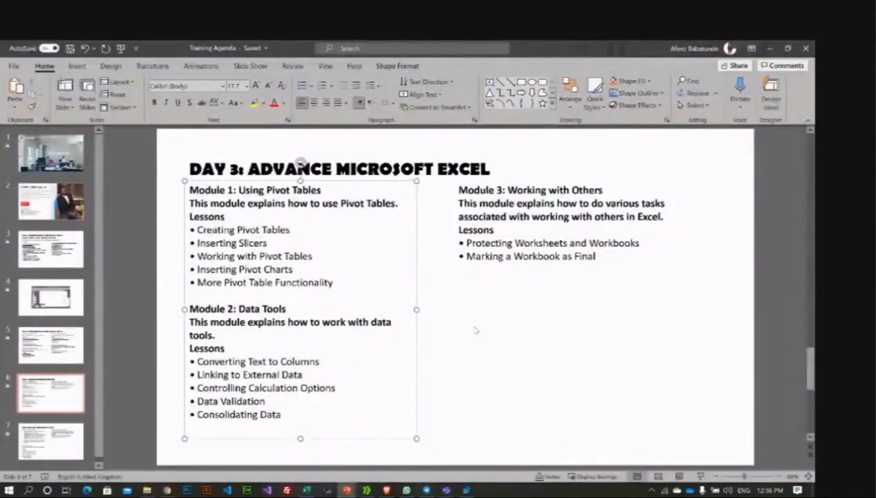
click(331, 271)
Step: Create blank workbook Book1, browse the Insert tab's 3D Map options, and admit a caller
click(306, 489)
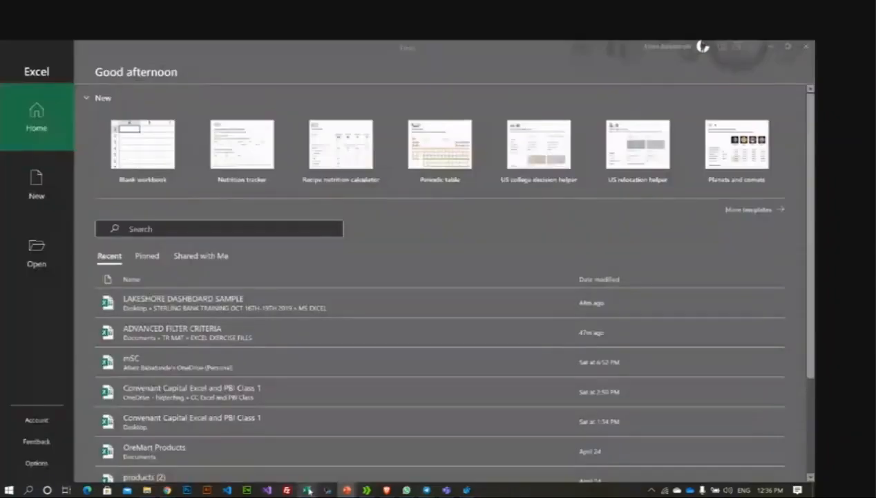
click(153, 162)
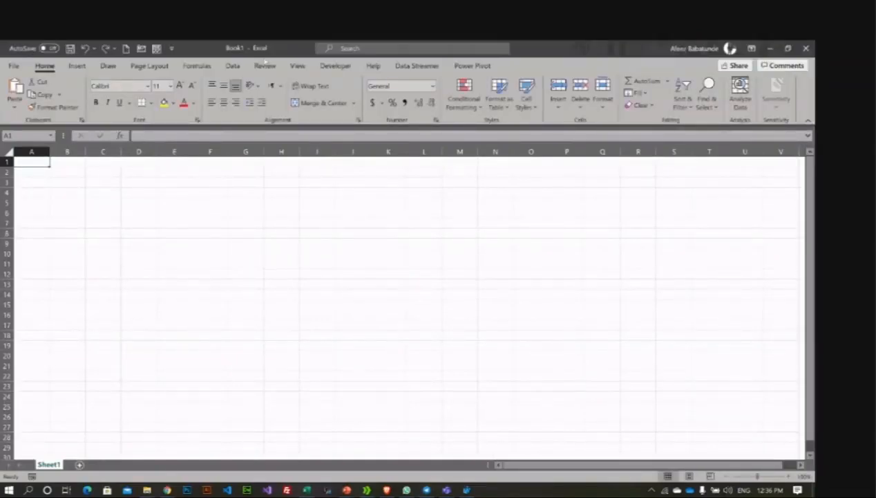
click(75, 66)
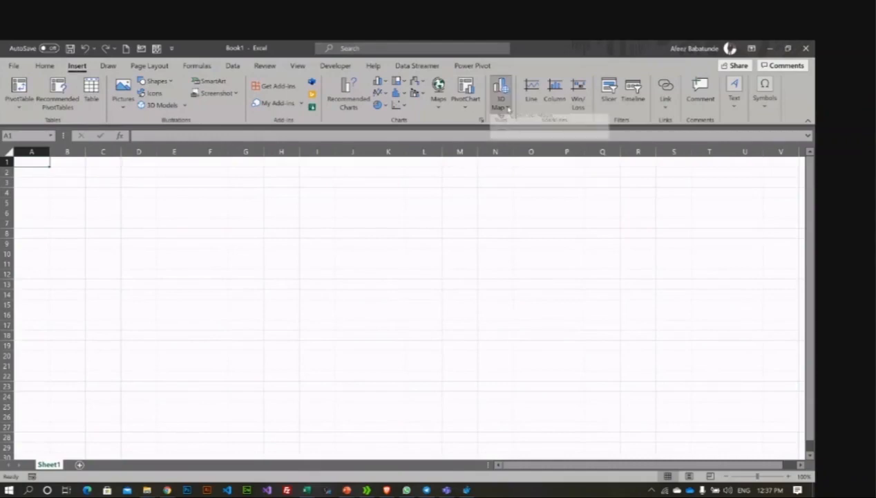
click(504, 104)
click(274, 189)
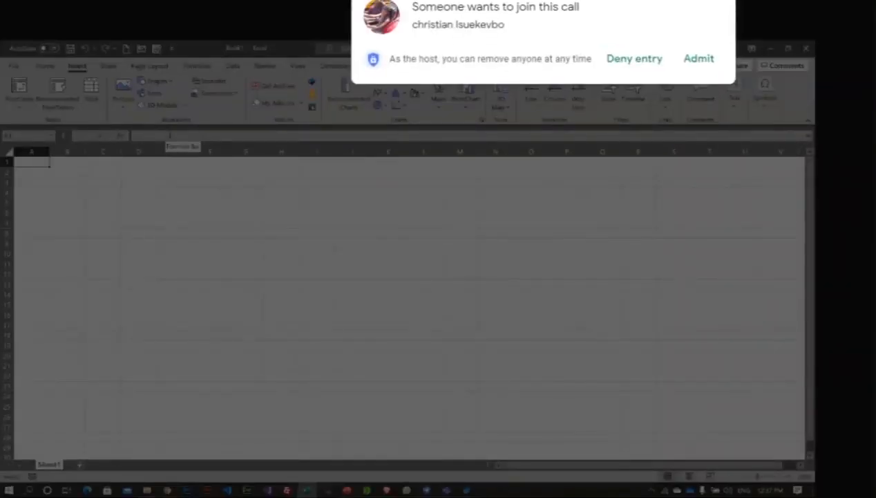
click(699, 61)
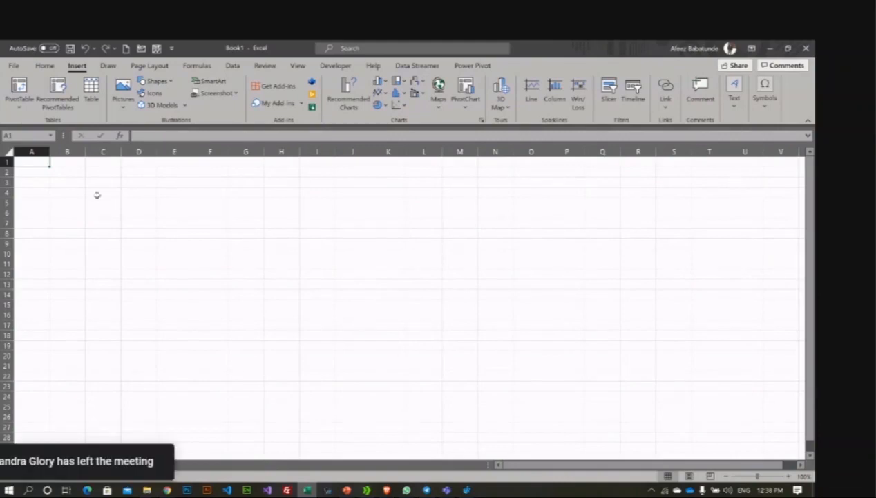
click(147, 490)
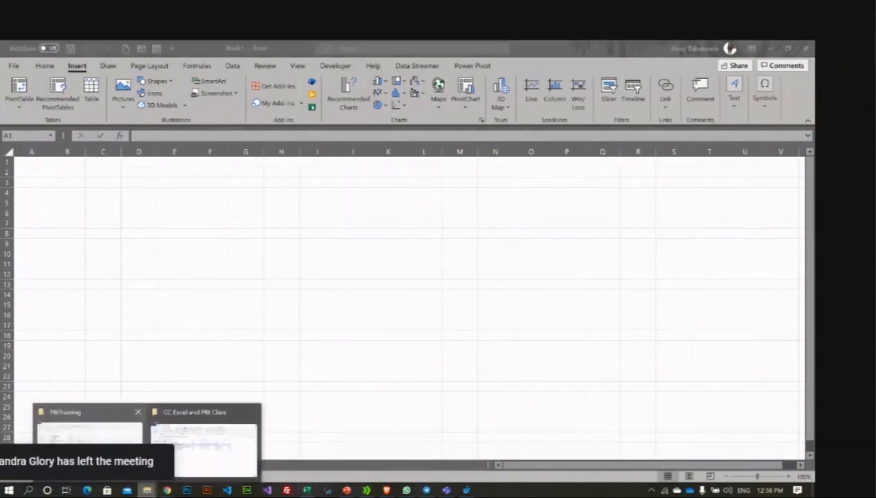
Step: Open Super-Store-Data from the Data Source folder, then admit the waiting person to the Meet call
click(163, 418)
double_click(181, 183)
click(194, 196)
double_click(215, 198)
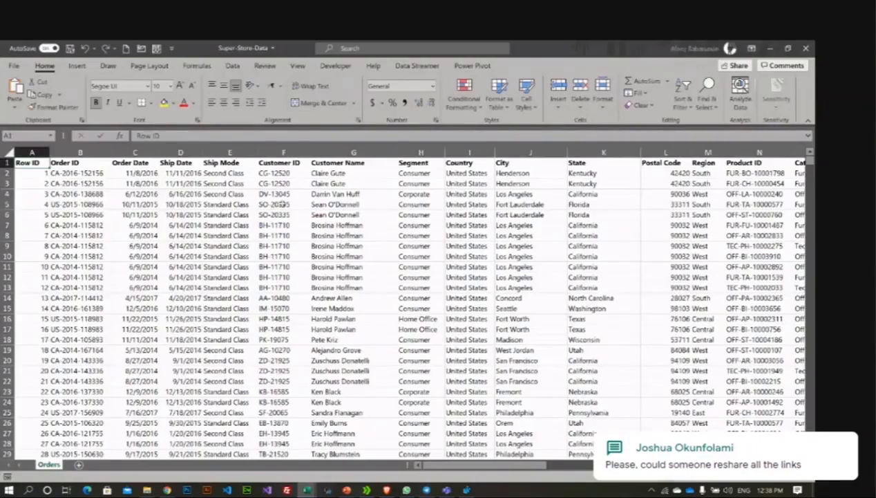
scroll(408, 220, down, 4)
scroll(408, 220, up, 4)
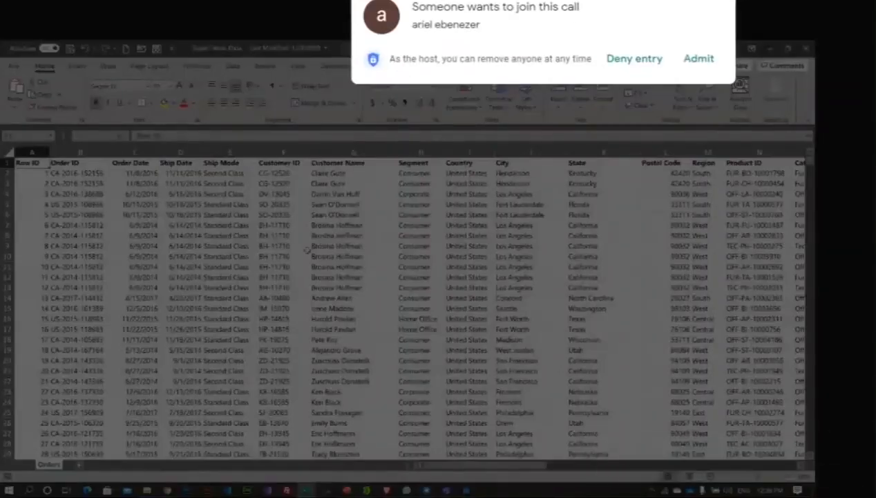
click(700, 60)
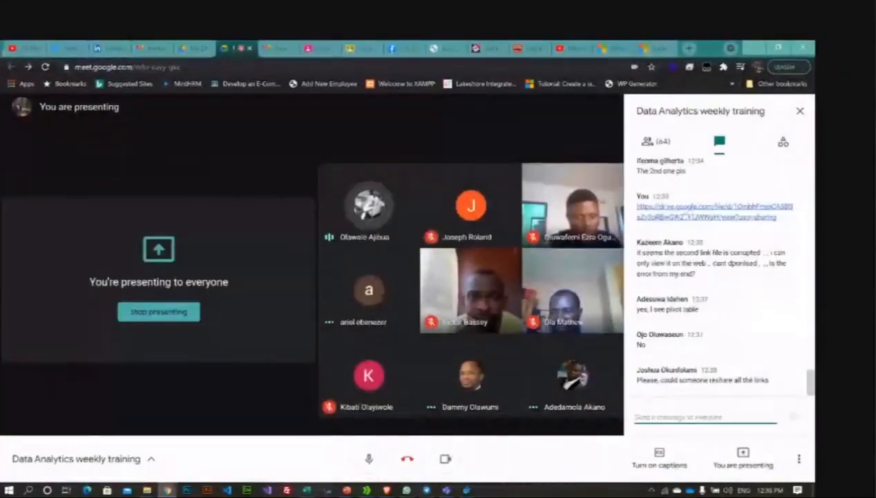
Step: Copy the earlier Drive link from the Meet chat and resend it to everyone
scroll(712, 276, up, 3)
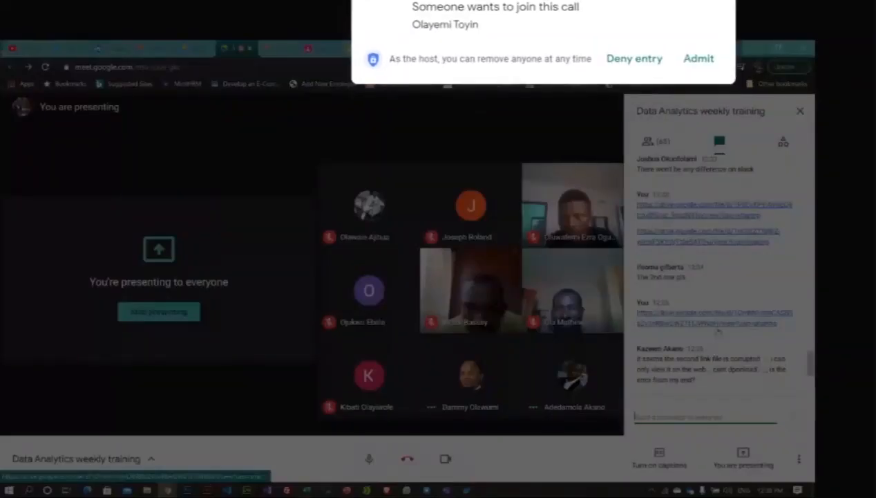
drag(787, 327, 638, 313)
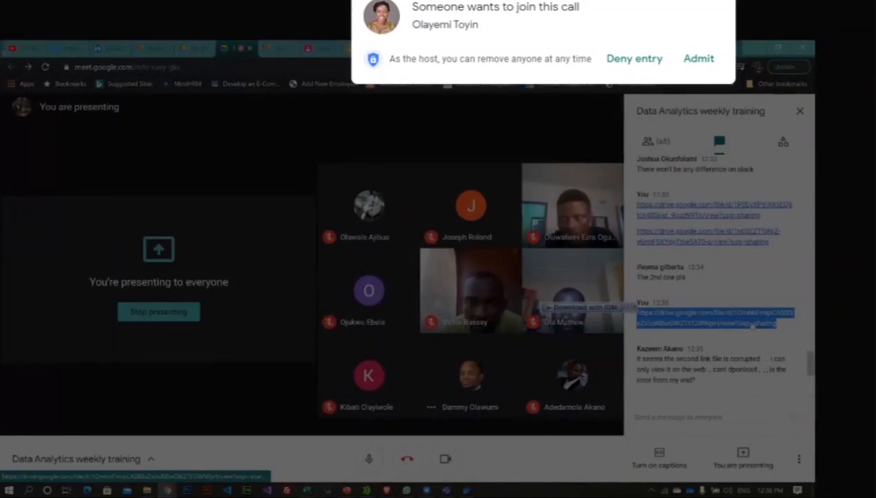
click(676, 416)
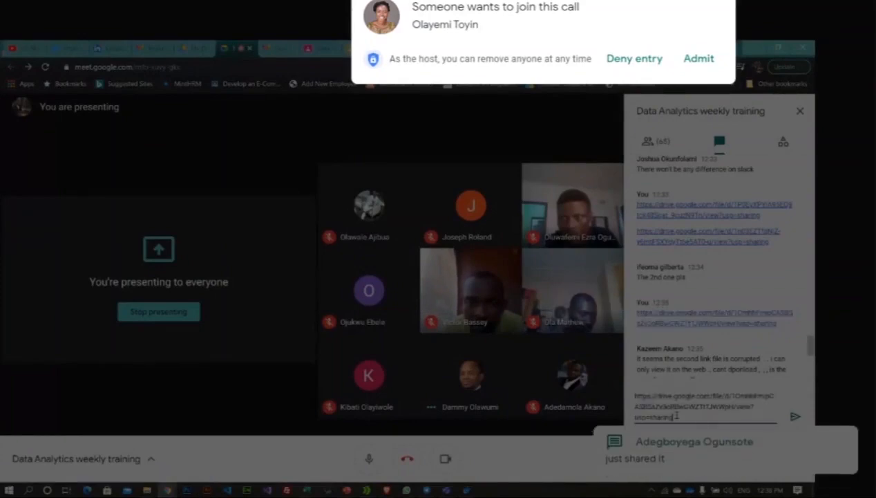
key(Return)
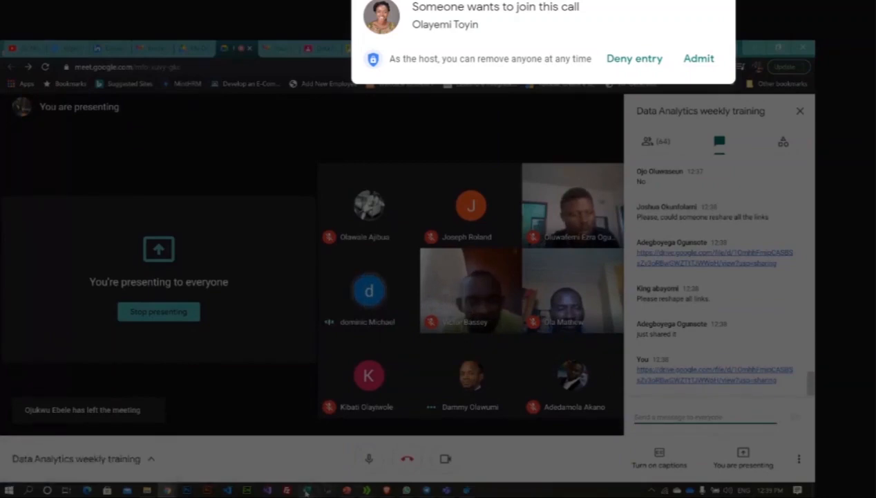
click(306, 490)
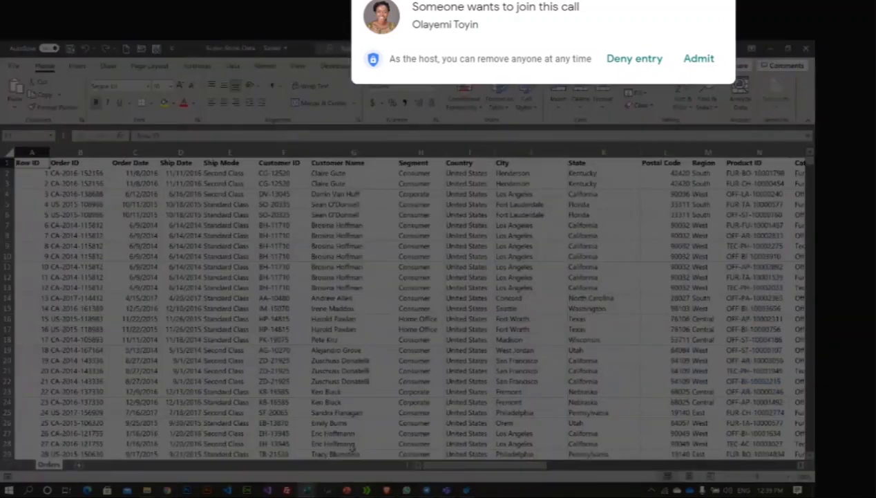
click(696, 61)
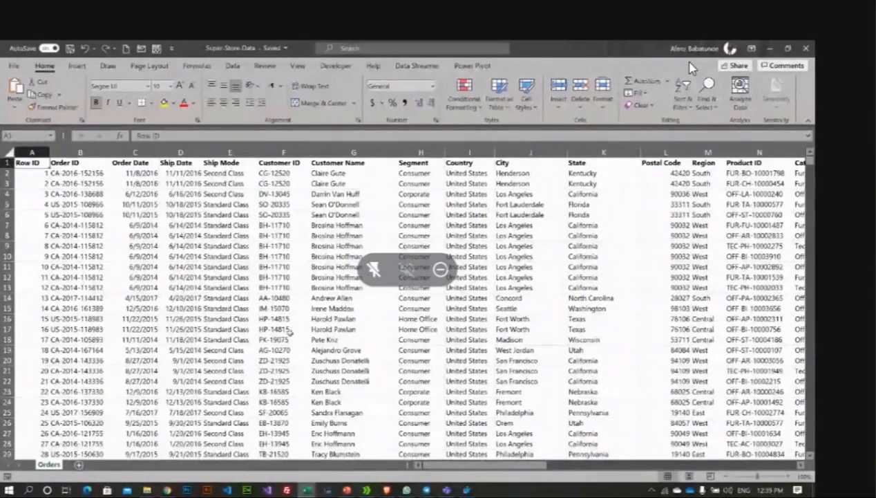
scroll(292, 333, down, 2)
scroll(292, 332, down, 4)
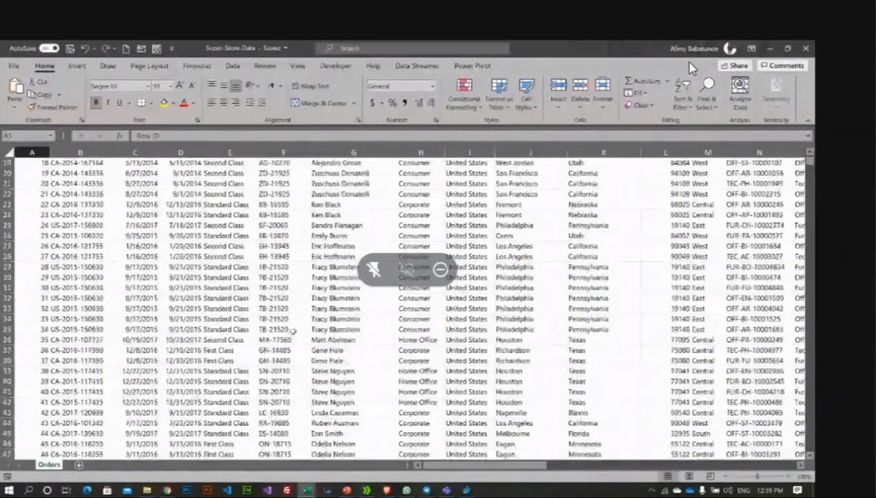
scroll(293, 332, up, 6)
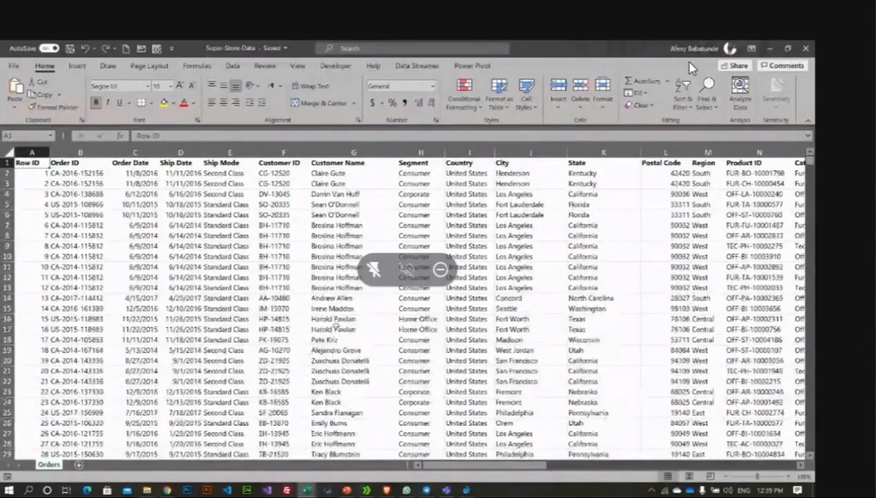
click(390, 325)
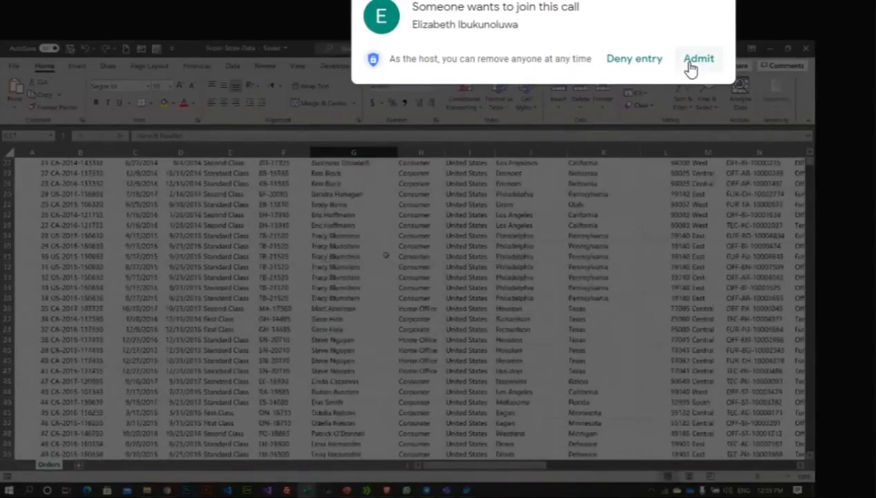
click(691, 64)
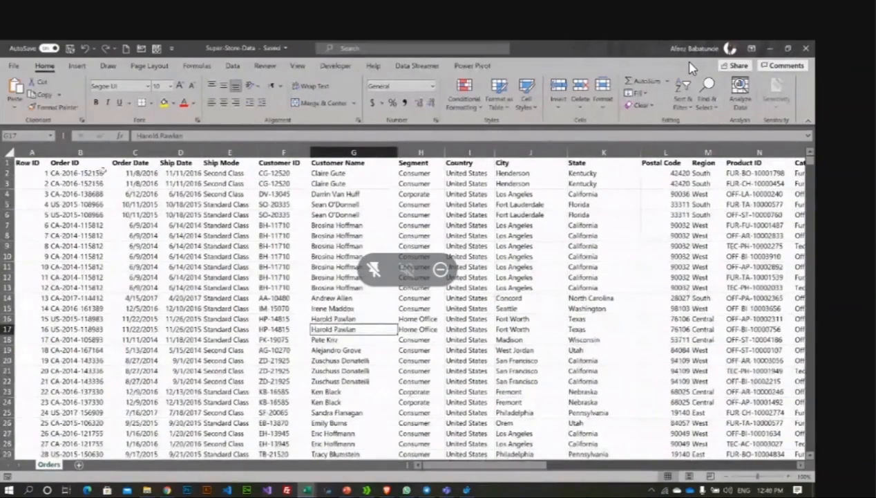
click(149, 184)
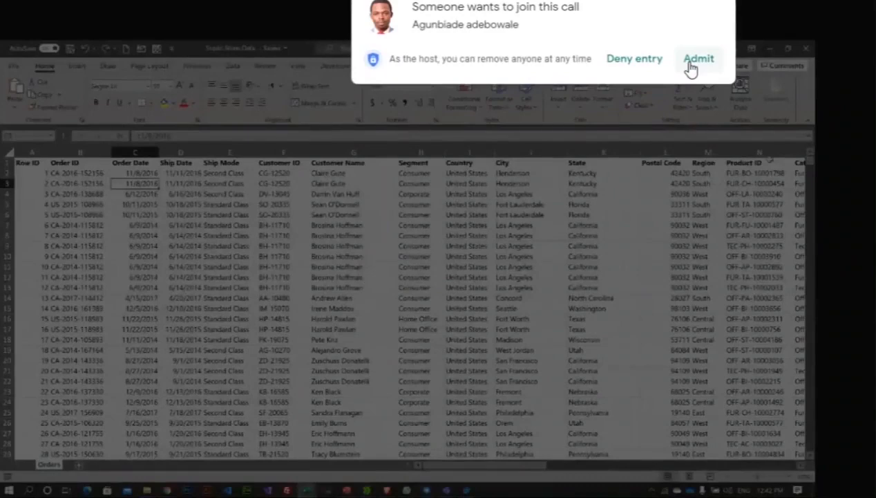
click(698, 59)
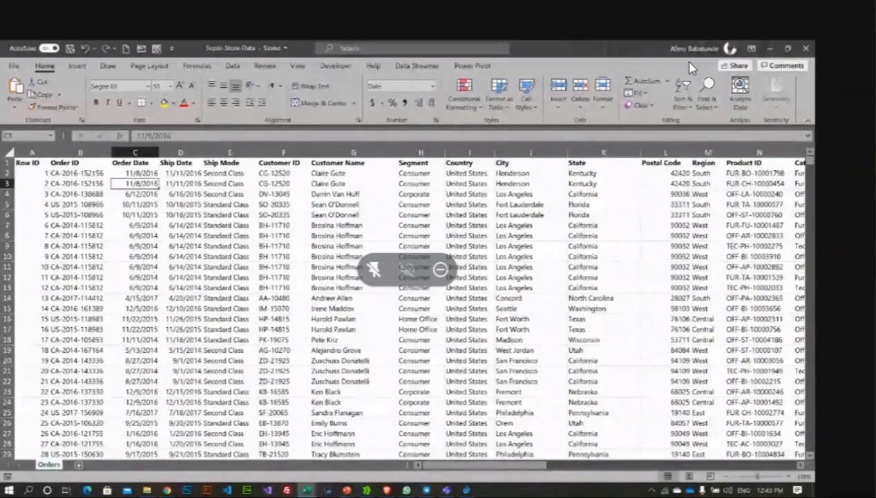
click(693, 166)
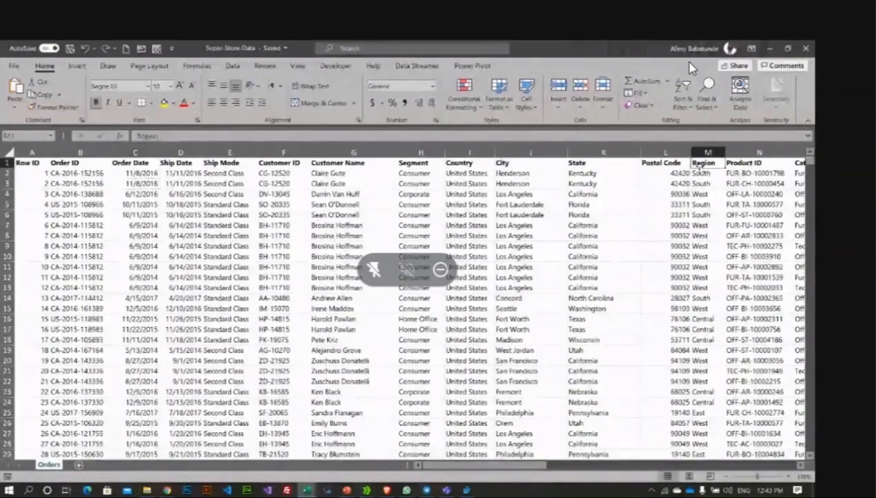
click(731, 167)
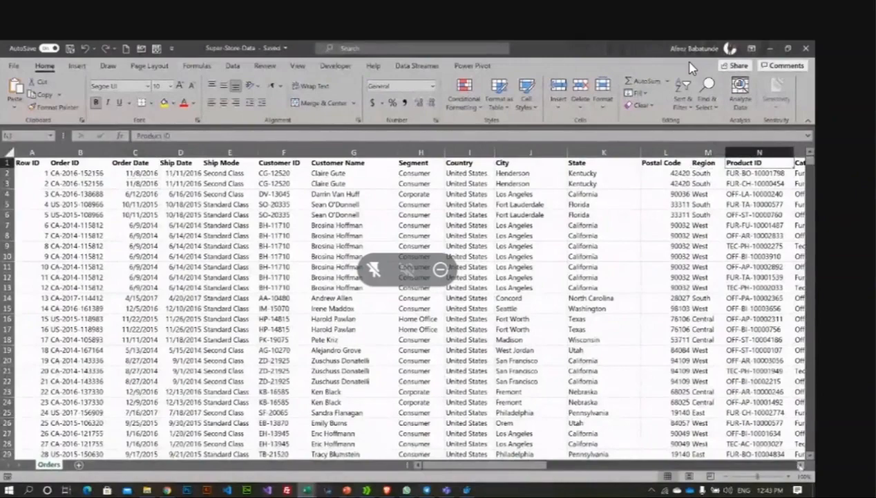
click(801, 466)
click(800, 466)
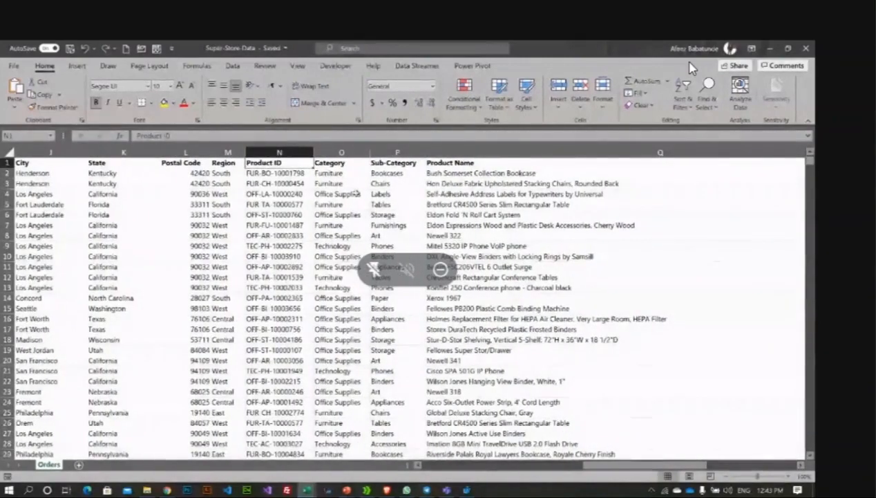
click(322, 163)
click(394, 164)
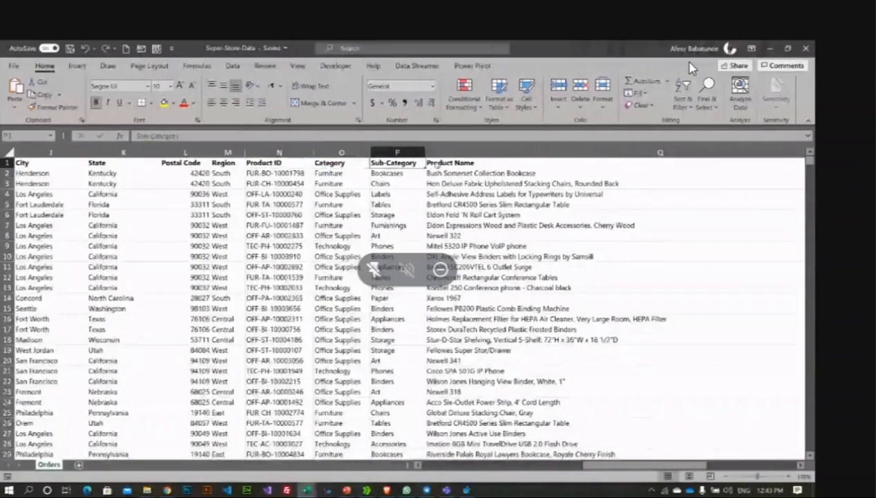
click(446, 162)
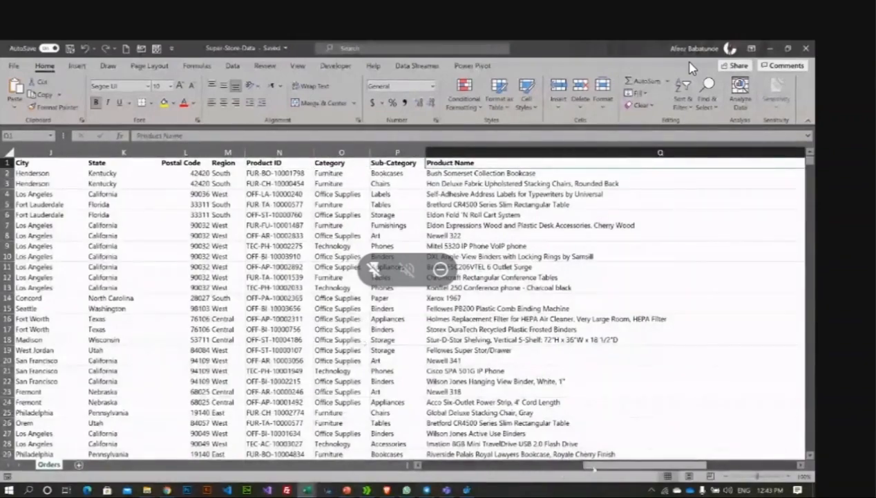
drag(585, 466, 694, 468)
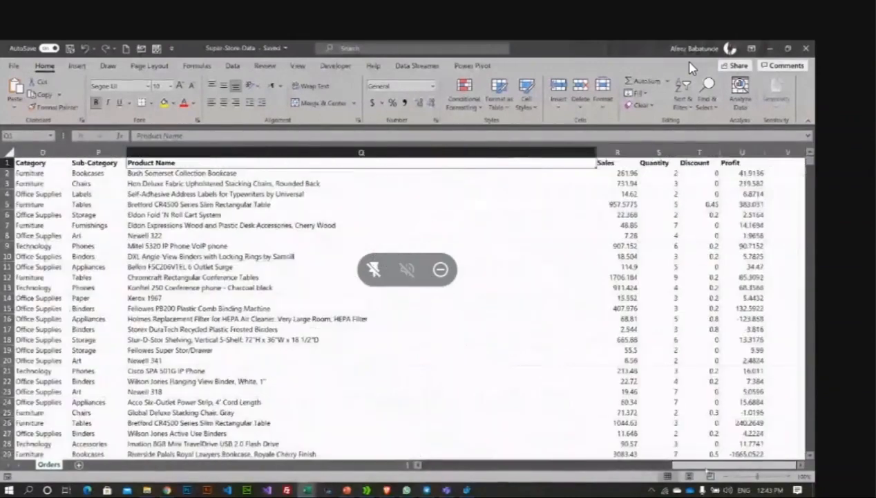
click(660, 165)
click(704, 166)
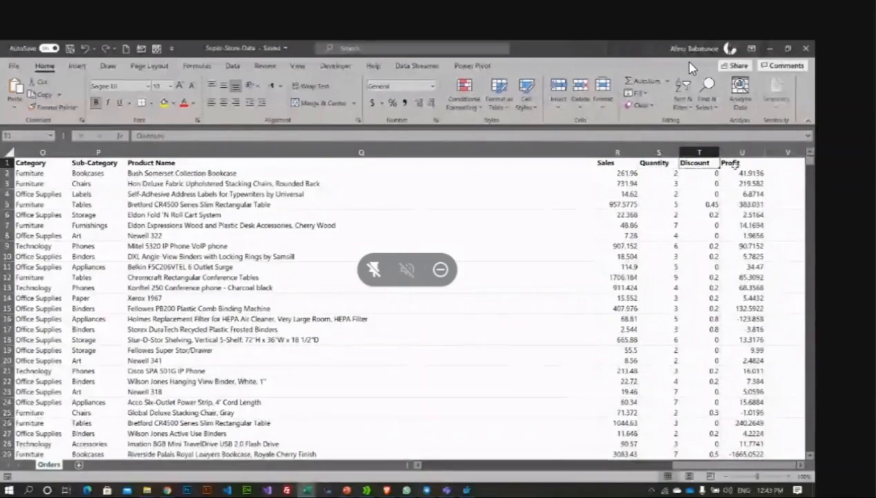
drag(695, 464, 420, 467)
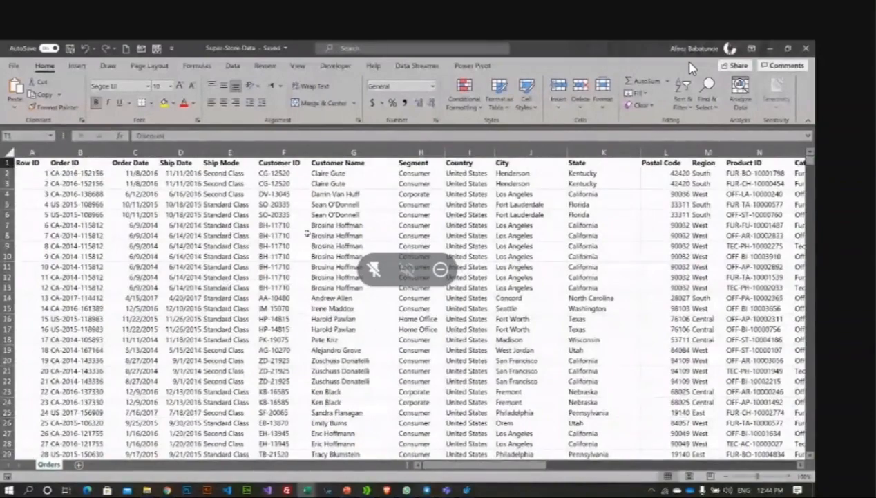
click(34, 176)
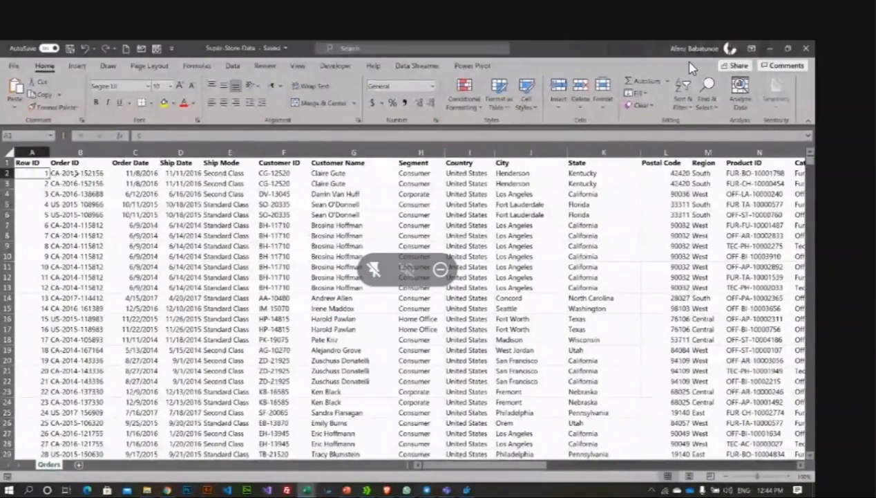
key(ctrl+Down)
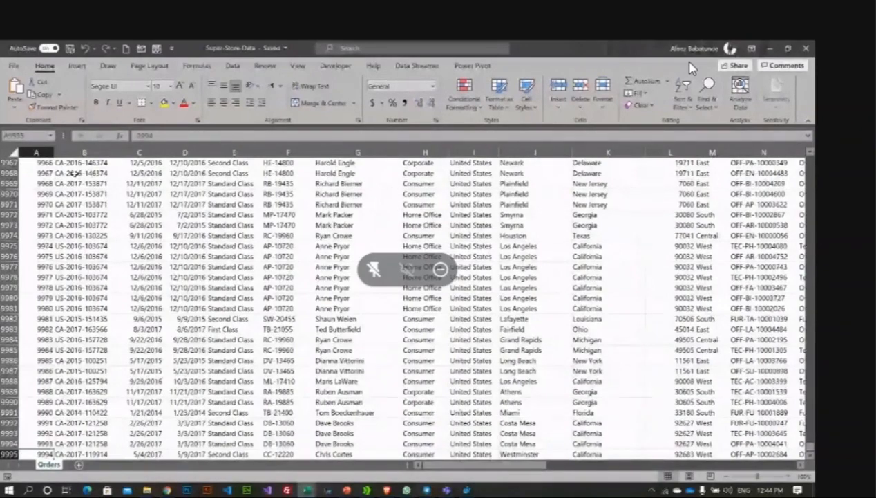
key(ctrl+Home)
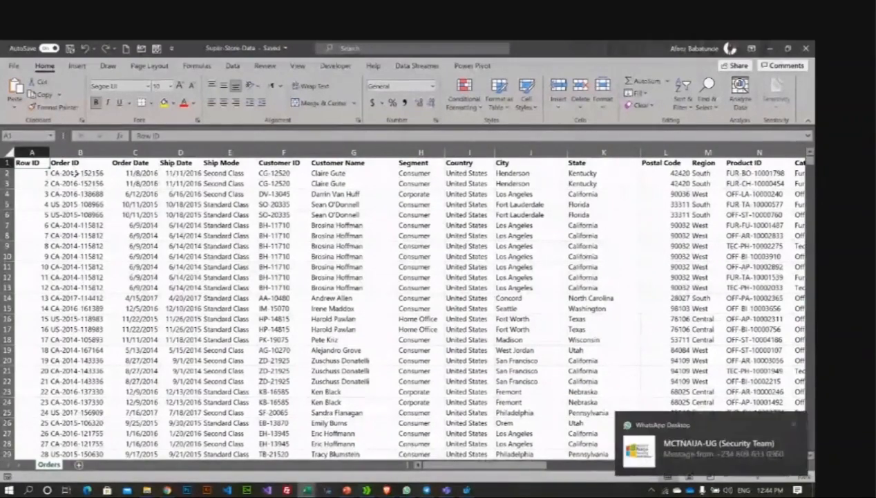
click(228, 214)
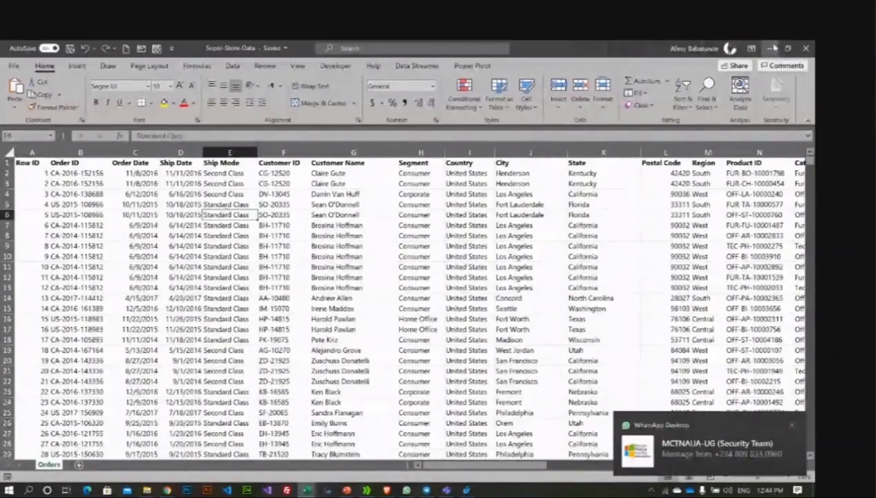
Step: Switch to Book1, then open the Super-Store-Data workbook from the Data Source folder
click(806, 48)
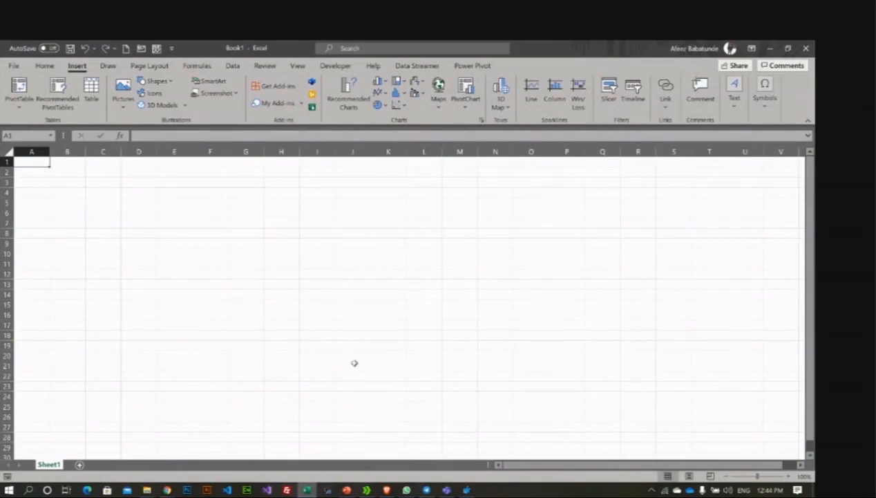
click(109, 68)
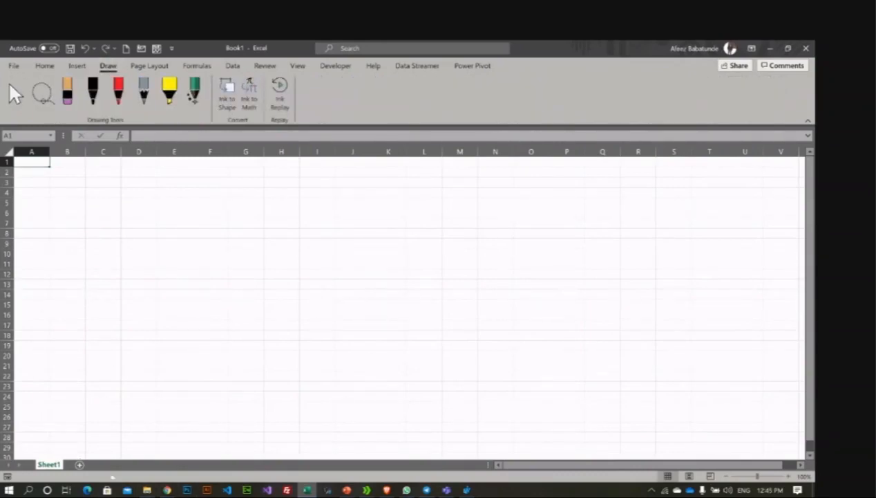
click(146, 490)
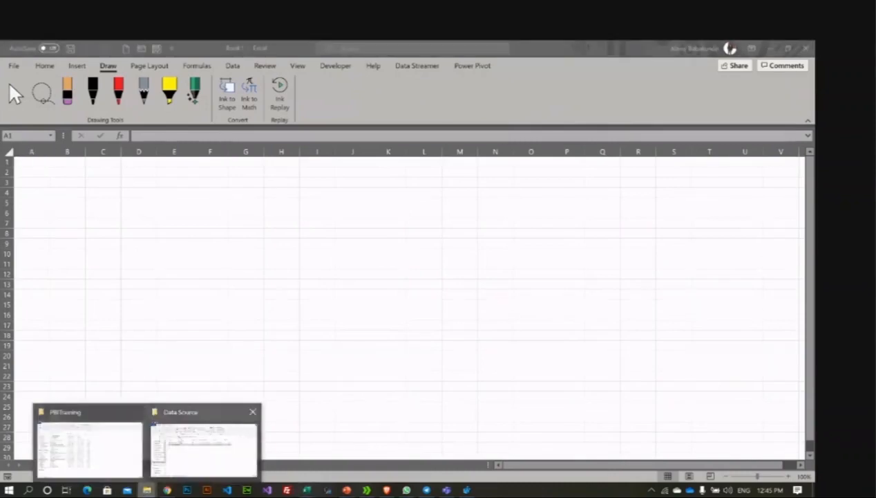
click(203, 448)
double_click(196, 195)
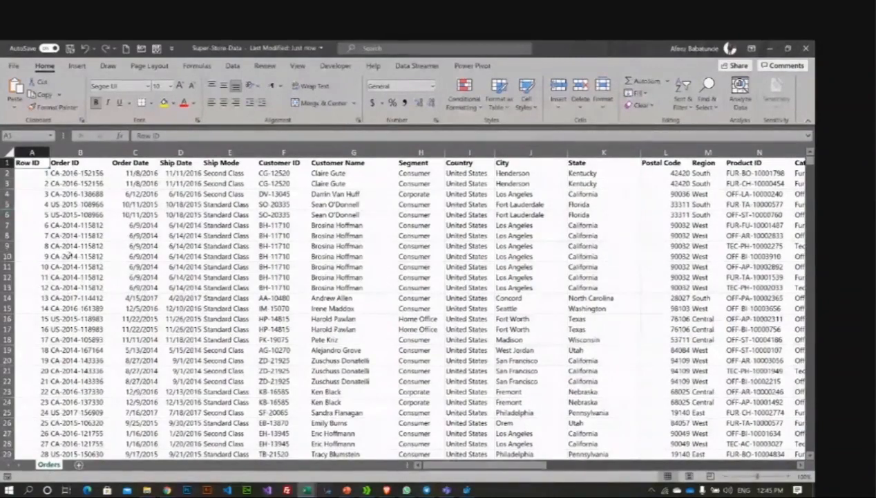
Step: Select cells F9, D8, G13, E13 and I10 in the Orders sheet, then show the Insert ribbon
click(274, 245)
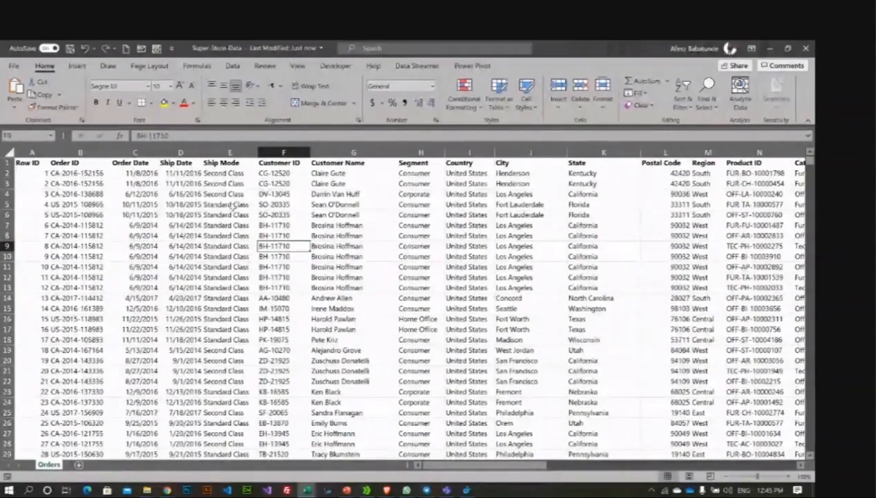
click(167, 234)
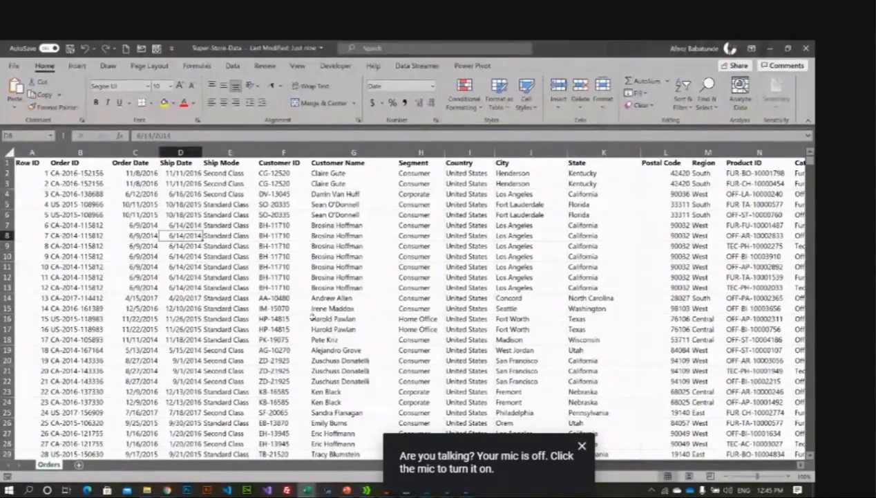
click(334, 287)
click(233, 288)
click(451, 257)
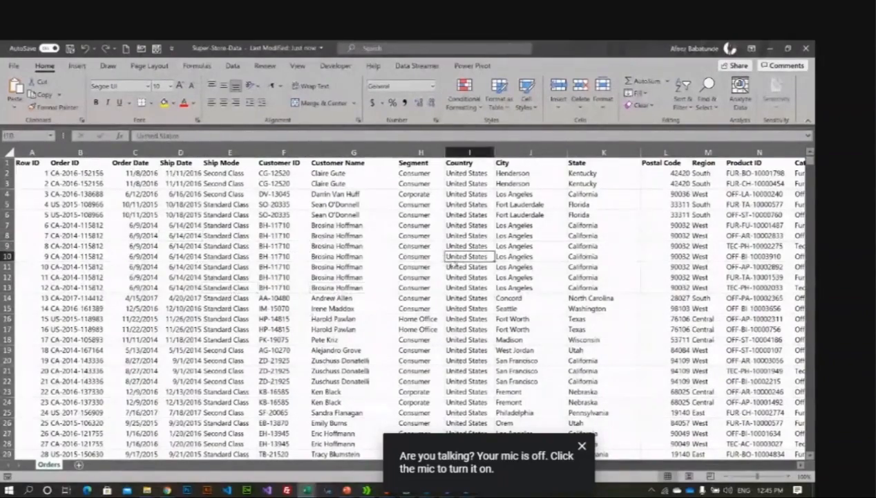
click(71, 68)
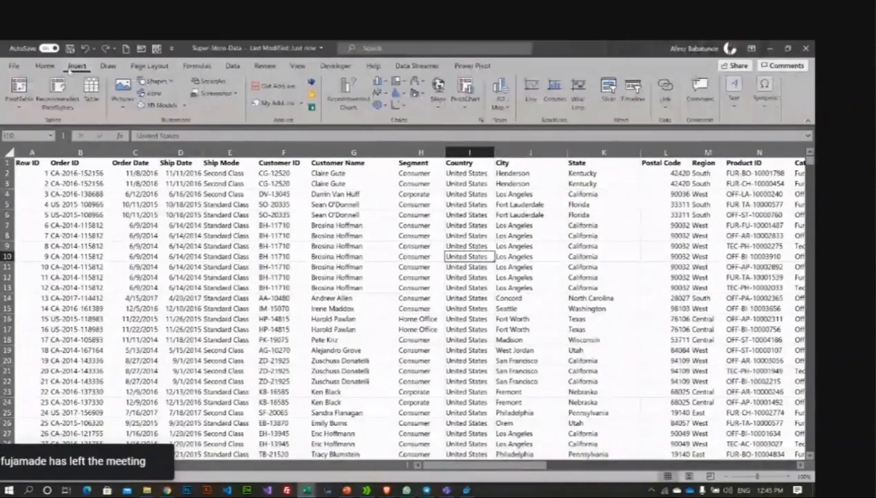
click(23, 102)
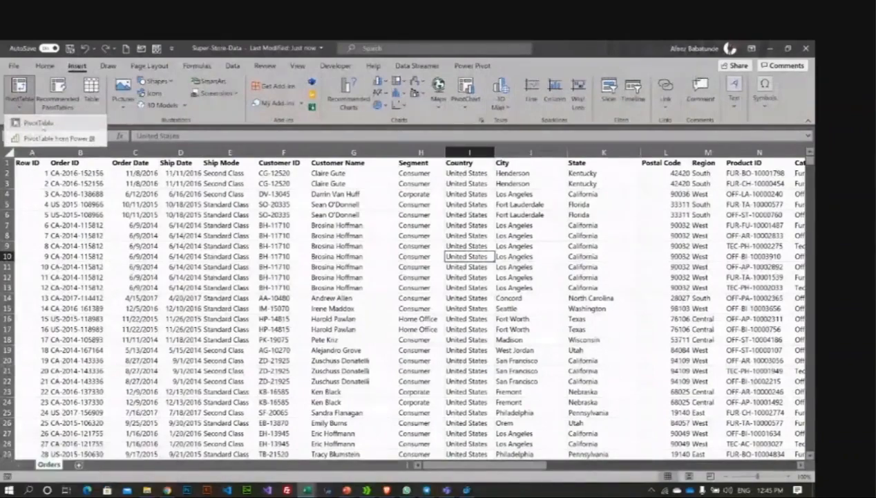
click(38, 123)
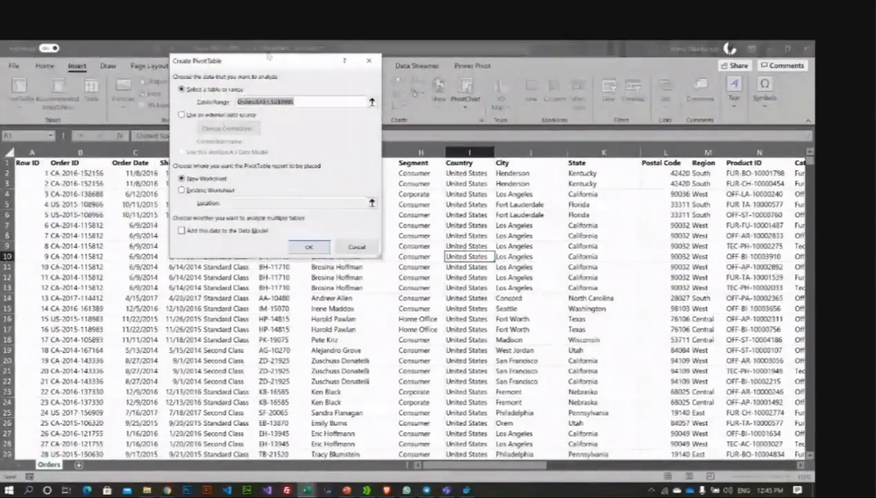
drag(269, 55, 494, 181)
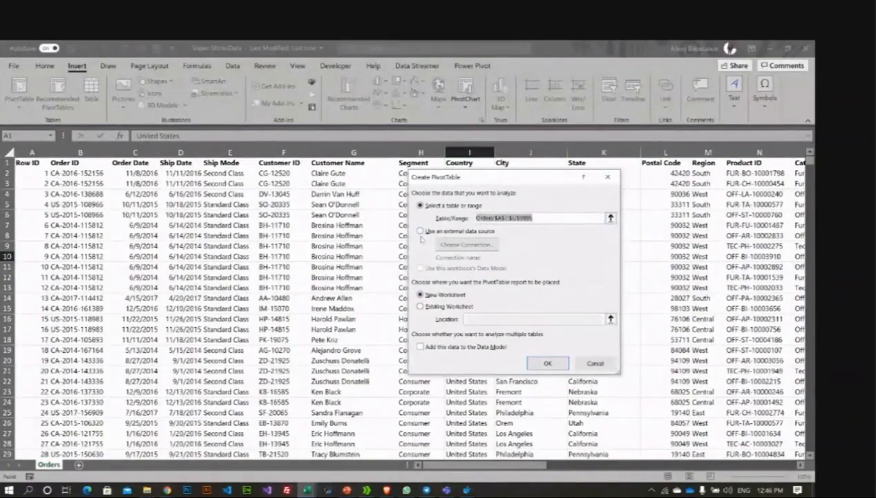
click(616, 179)
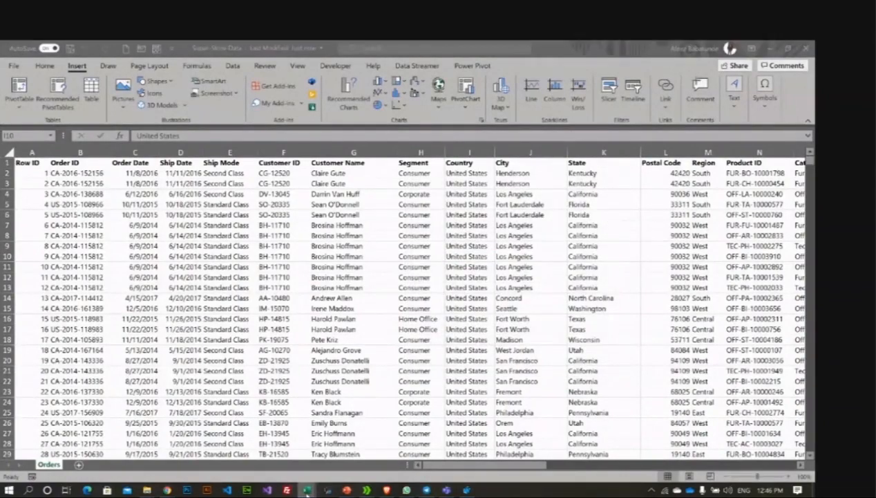
Step: In Book1, start an Insert PivotTable, reposition its dialog, then cancel without creating it
click(226, 440)
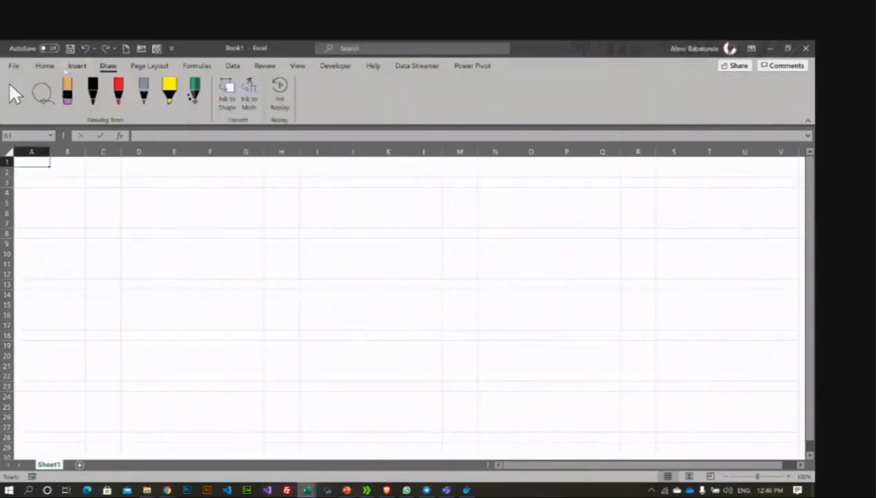
click(77, 65)
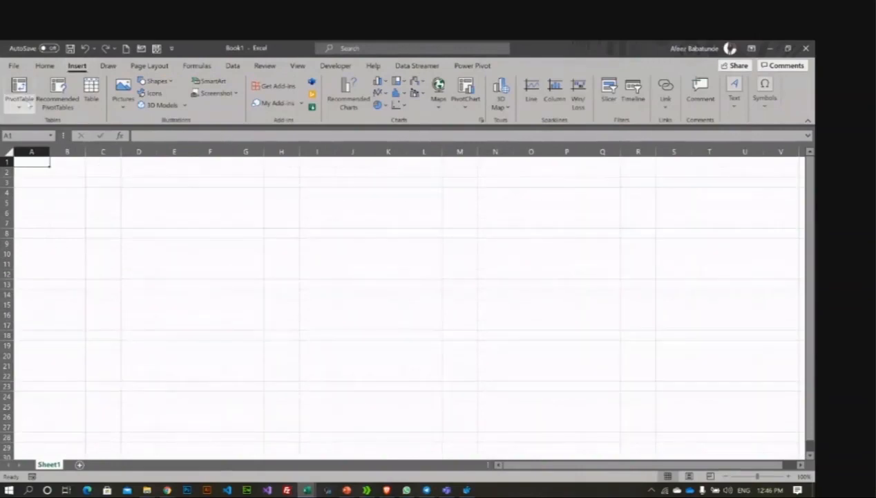
click(19, 103)
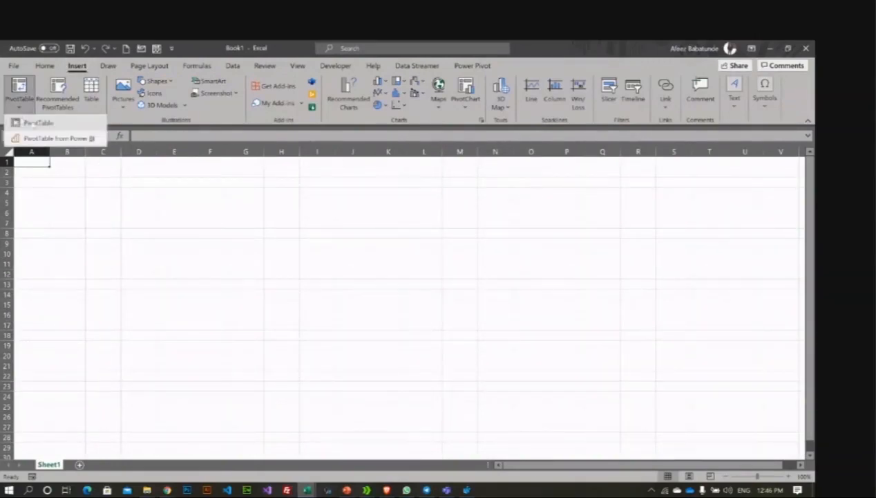
click(34, 123)
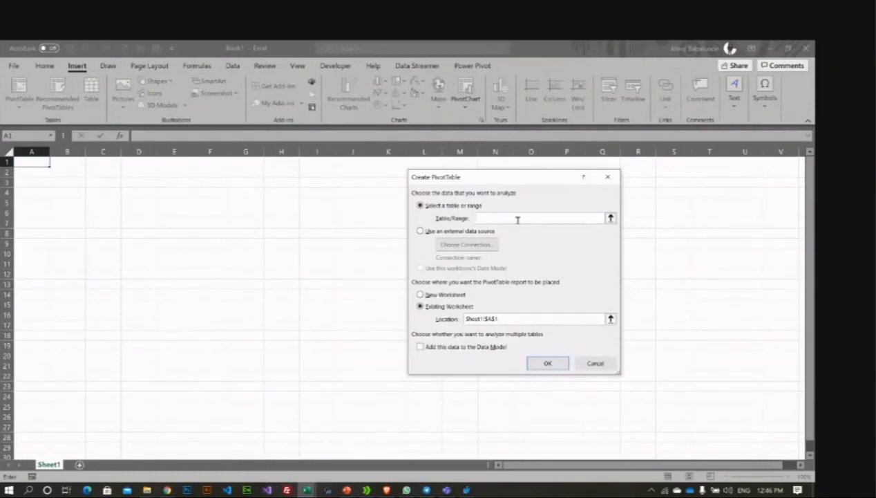
drag(489, 178, 430, 182)
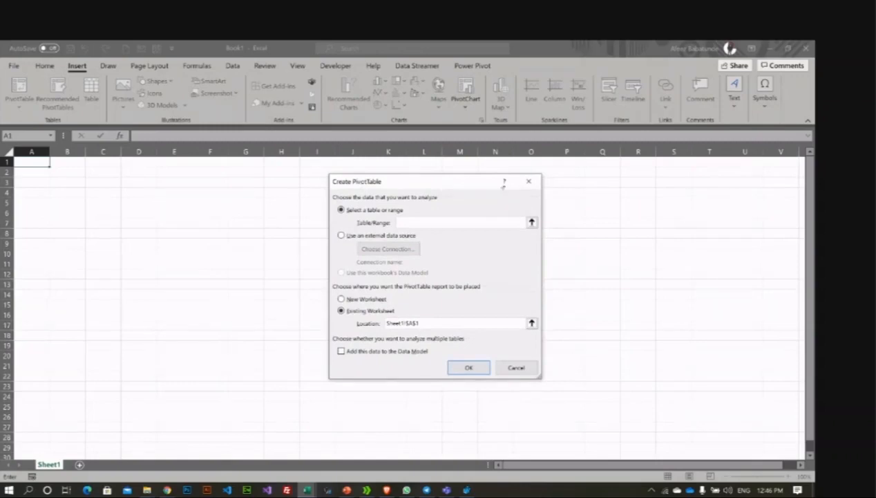
click(535, 179)
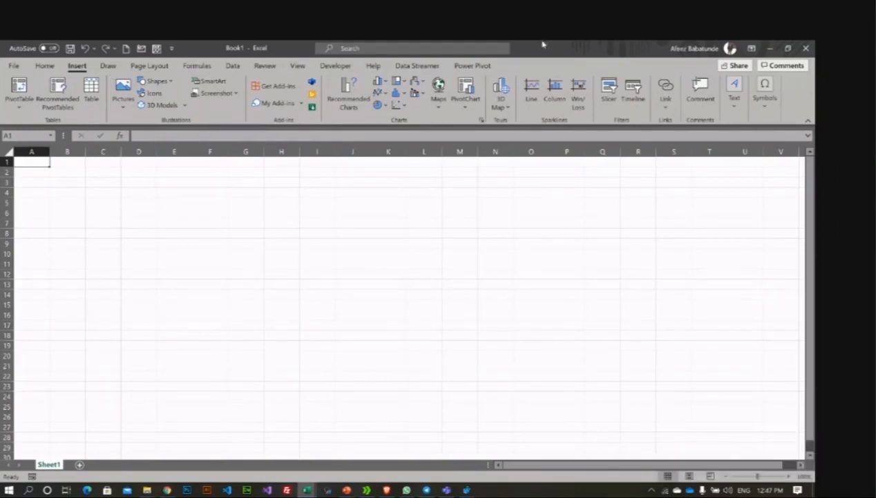
Step: Restore the Book1 window and snap it to the right half of the screen
click(298, 65)
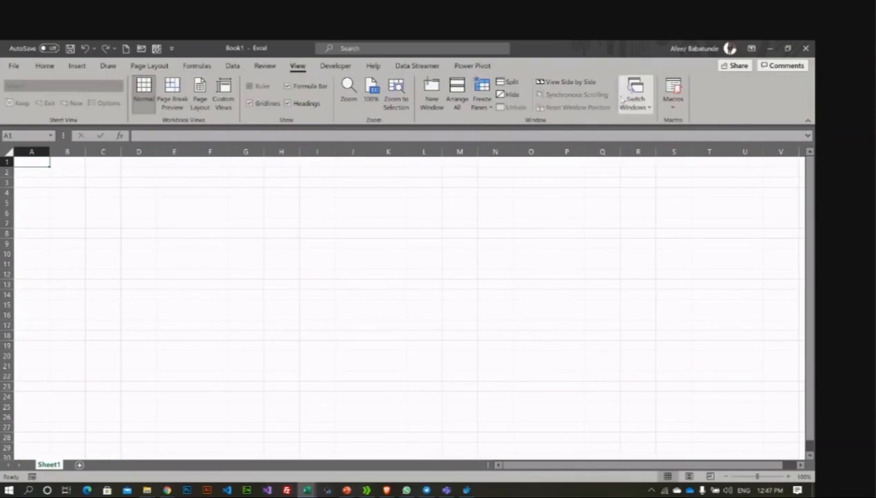
click(788, 48)
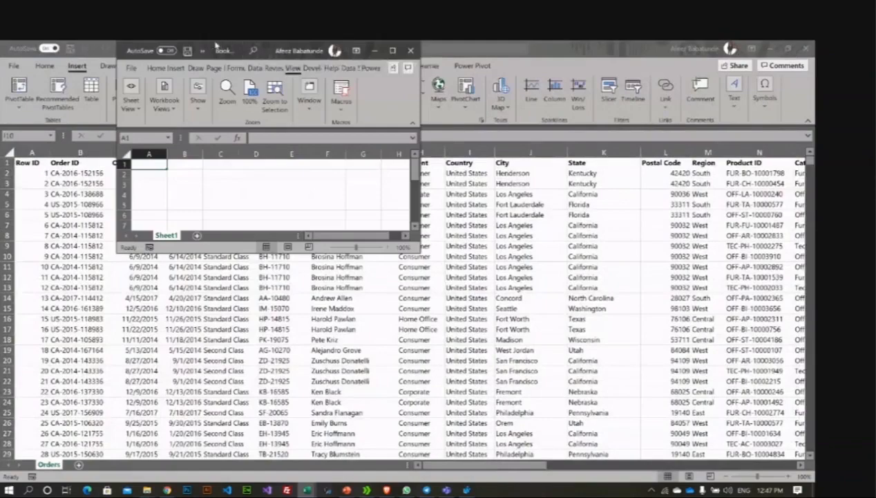
drag(216, 43, 814, 205)
Step: Snap the Orders workbook to the left half beside Book1 and select cell D8
click(332, 173)
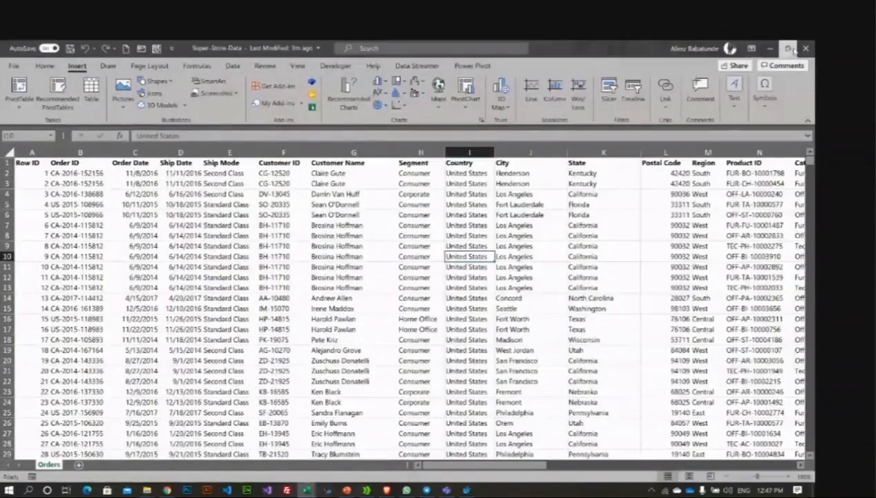
click(789, 48)
drag(237, 45, 3, 84)
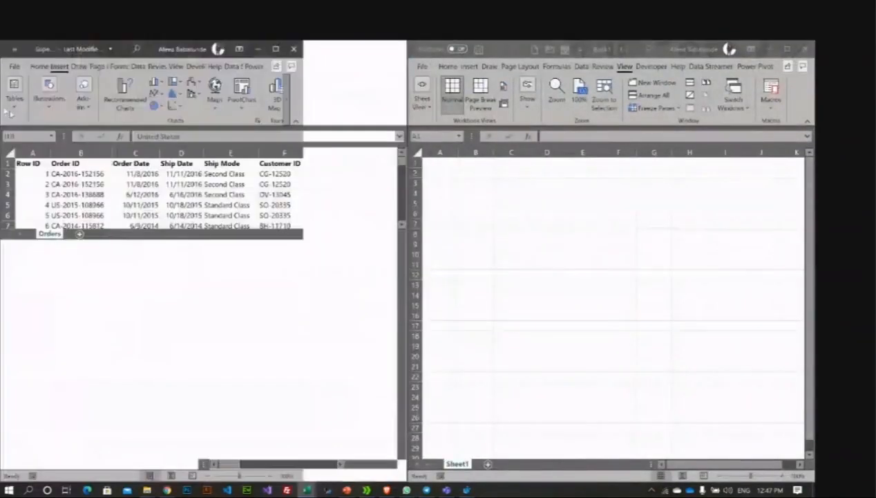
click(538, 217)
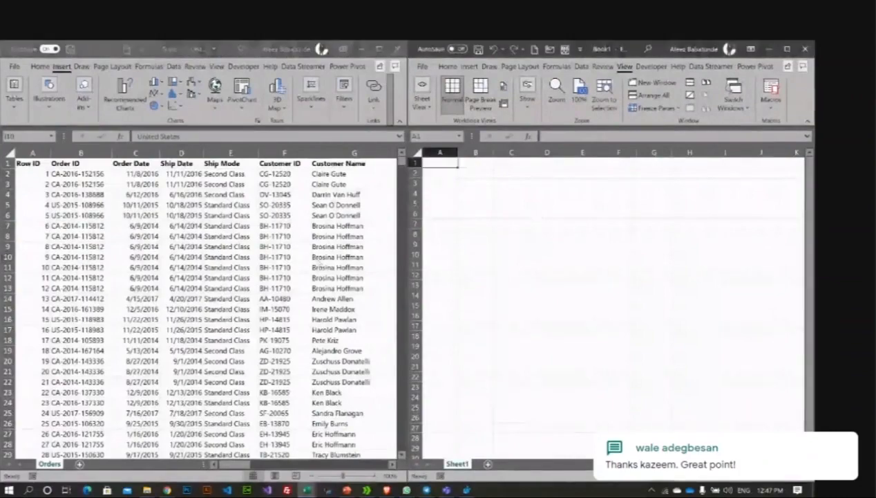
click(177, 276)
click(197, 238)
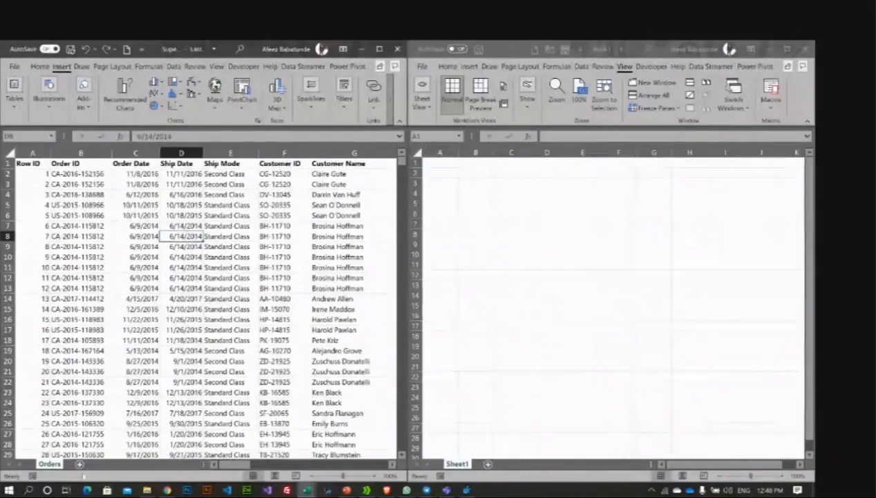
Step: Open Create PivotTable from Book1 cell D5, toggle its source options, then close it
click(559, 222)
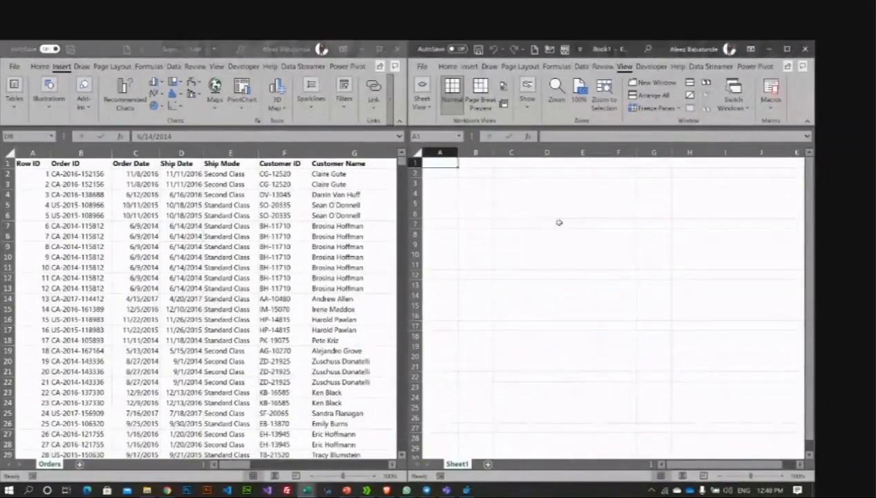
click(547, 203)
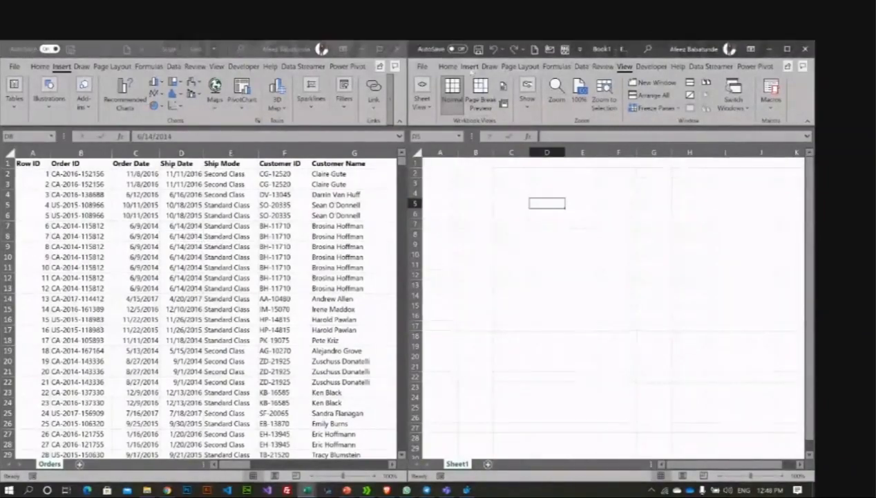
click(469, 67)
click(422, 91)
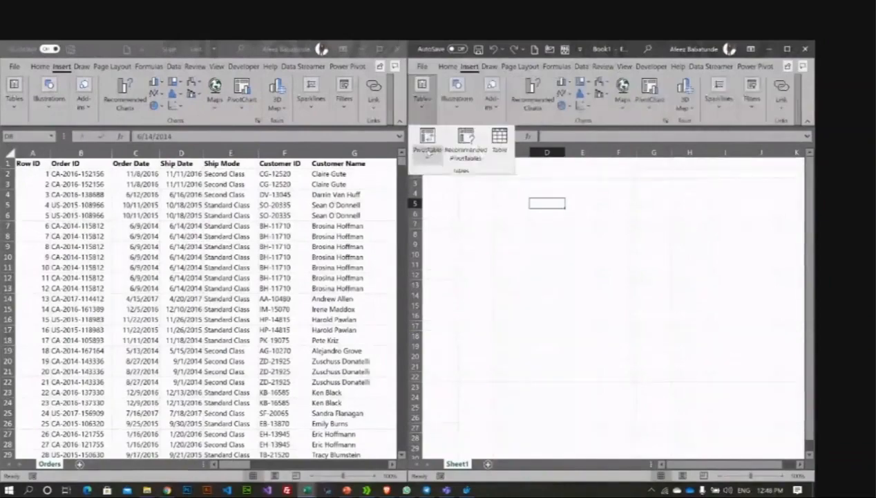
click(426, 156)
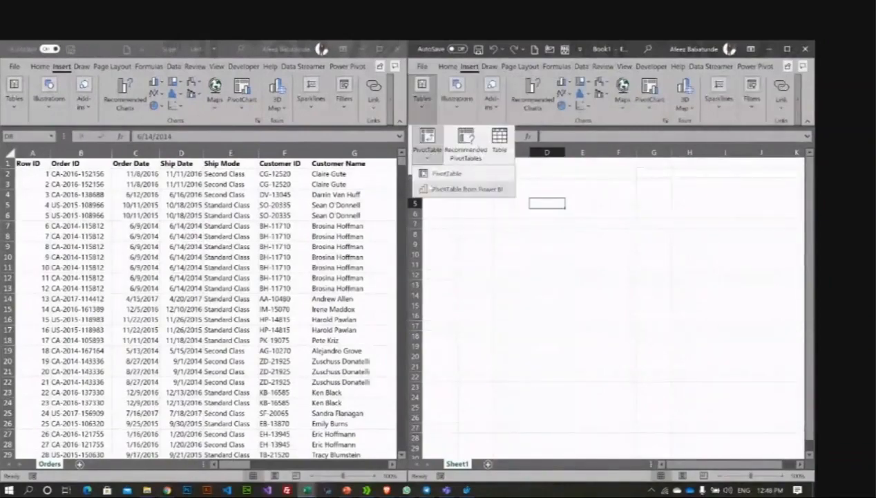
click(446, 173)
click(612, 236)
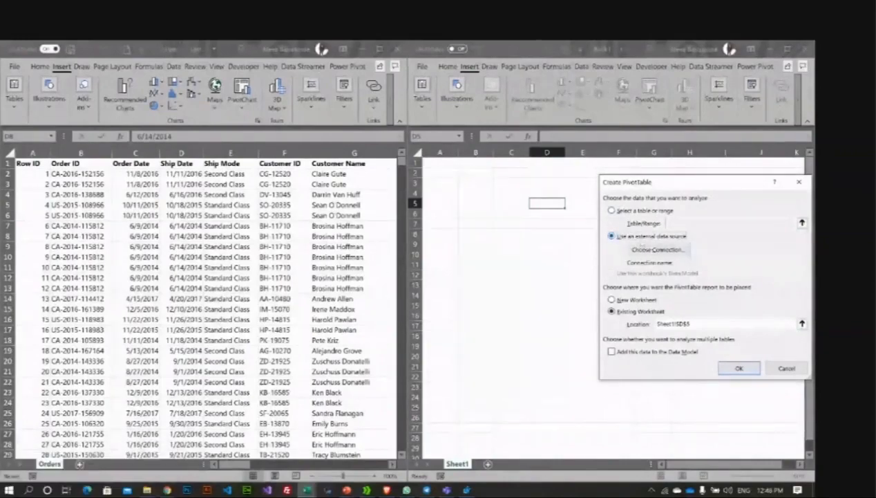
click(612, 209)
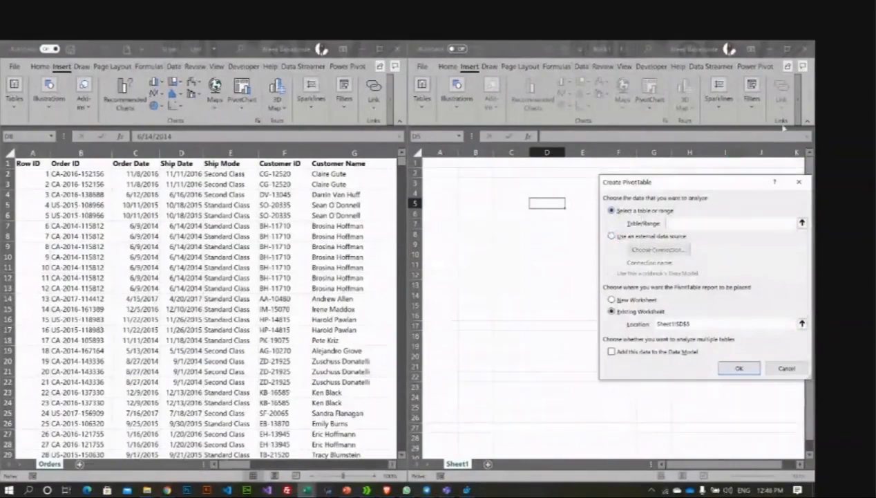
click(803, 49)
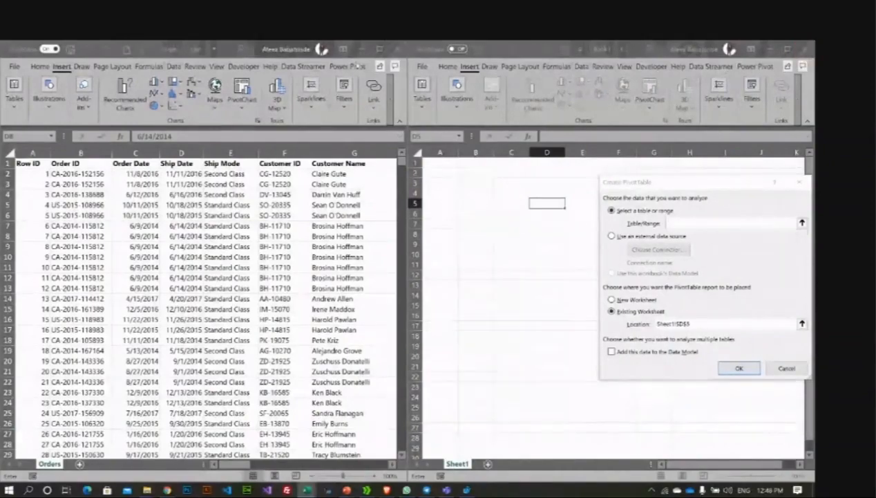
click(379, 49)
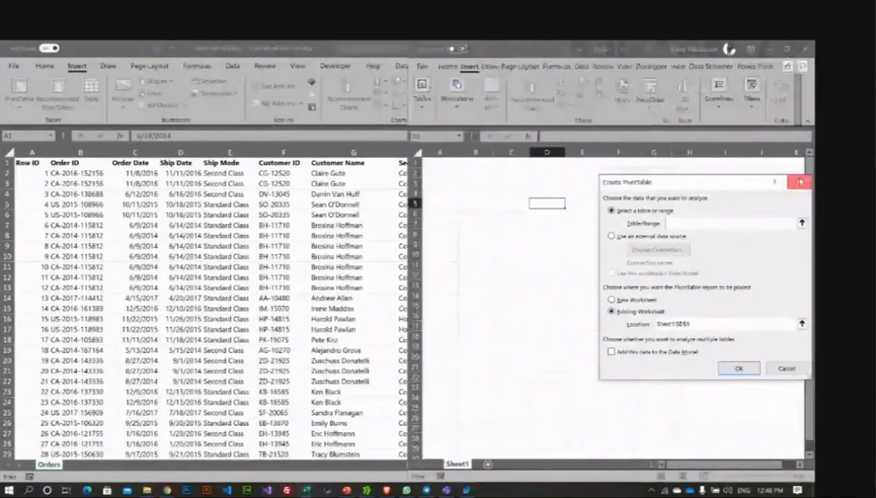
click(801, 181)
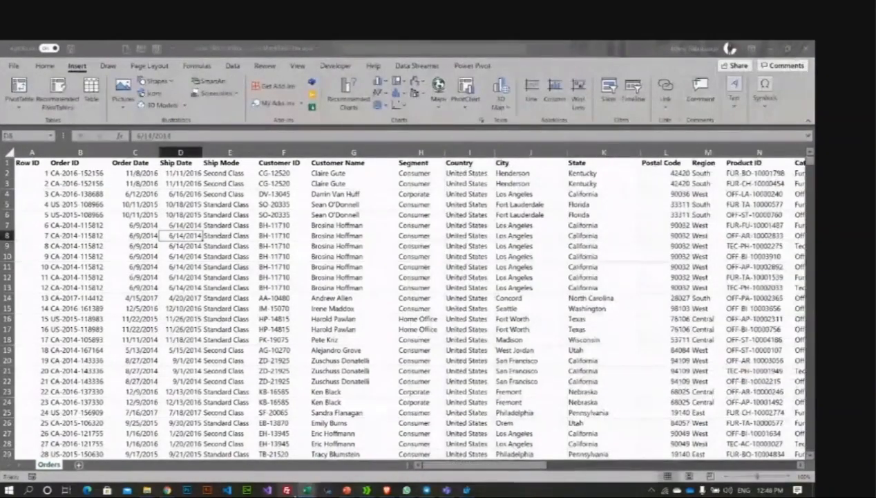
Step: Close Book1 with Don't Save and select a cell in the Orders data
mouse_move(307, 490)
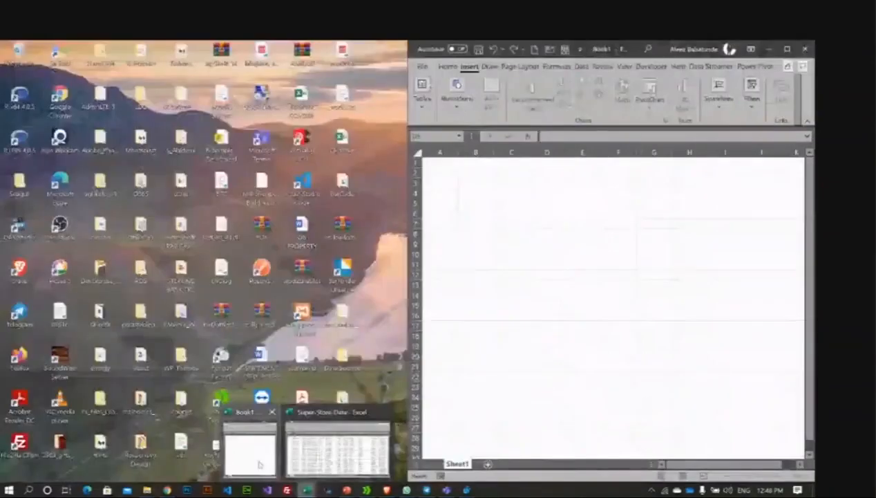
click(249, 442)
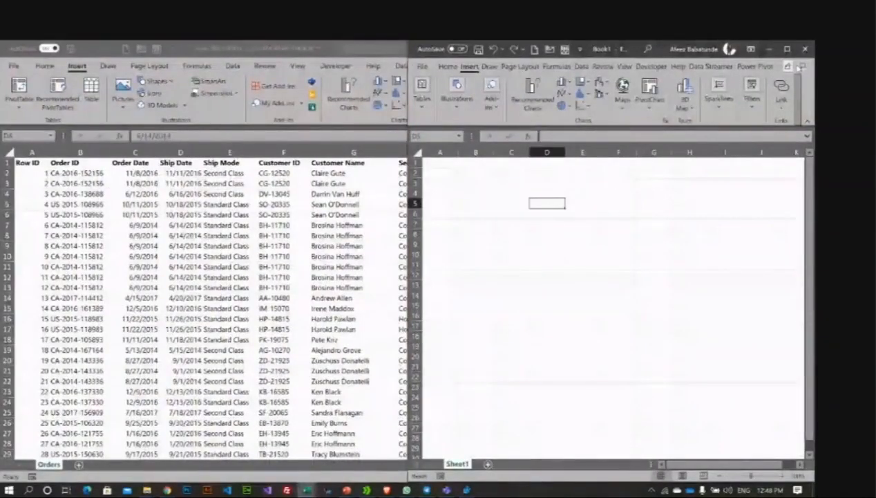
click(805, 49)
click(676, 325)
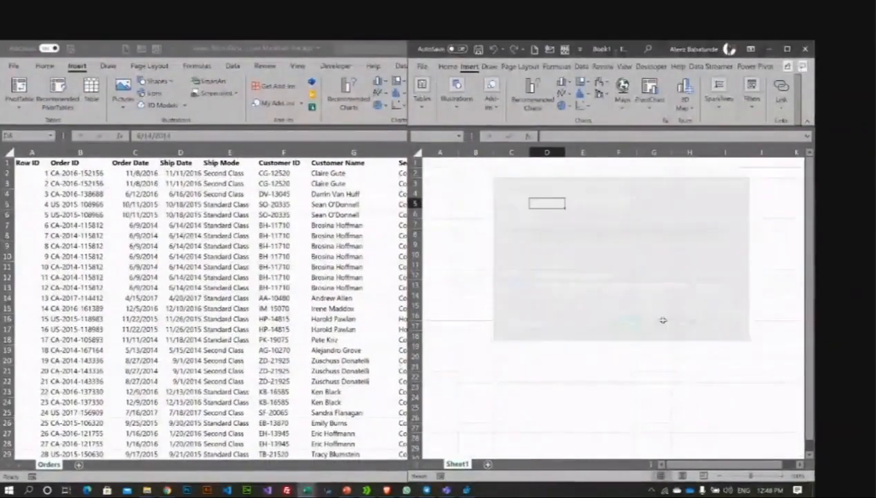
click(390, 289)
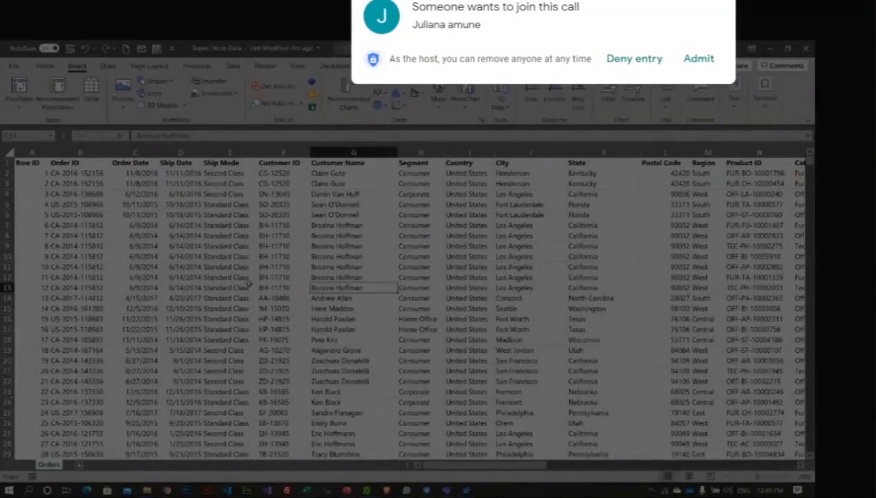
Step: Admit the Meet caller, select cell F6 in Orders, and open PivotTable From Table/Range
click(701, 61)
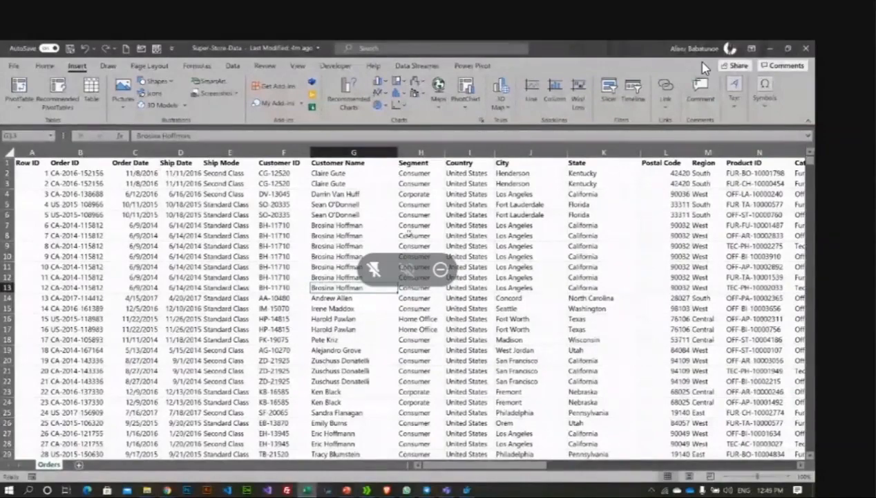
click(294, 213)
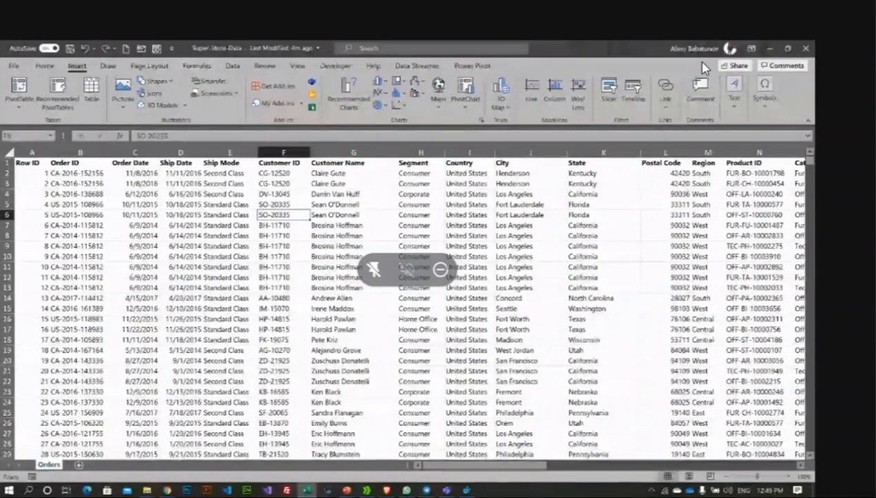
click(11, 107)
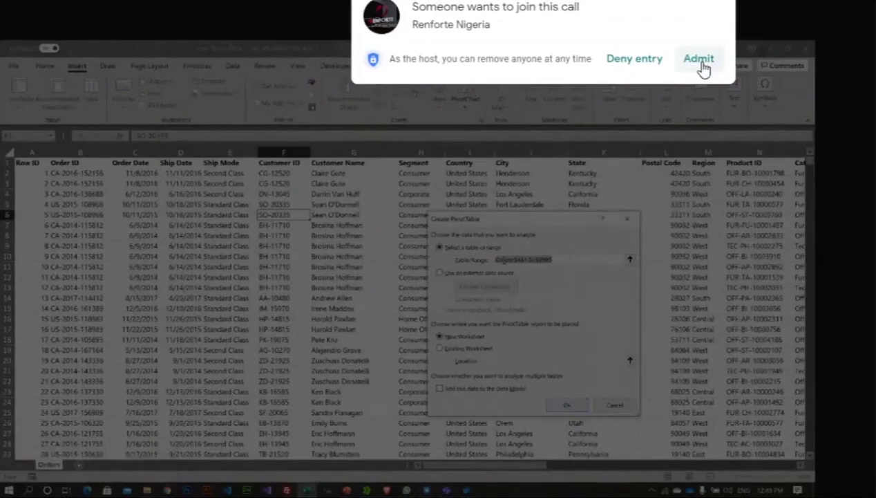
Step: Admit another caller, switch location between Existing and New Worksheet, then close the dialog
click(702, 61)
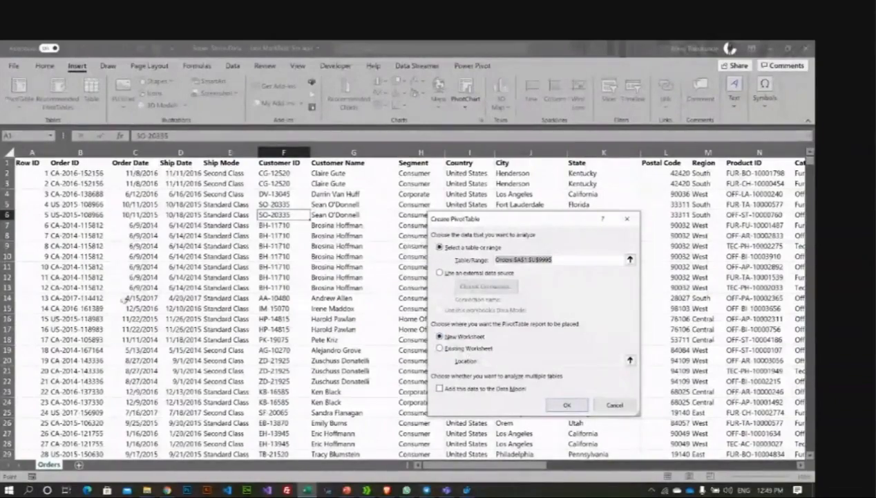
click(441, 349)
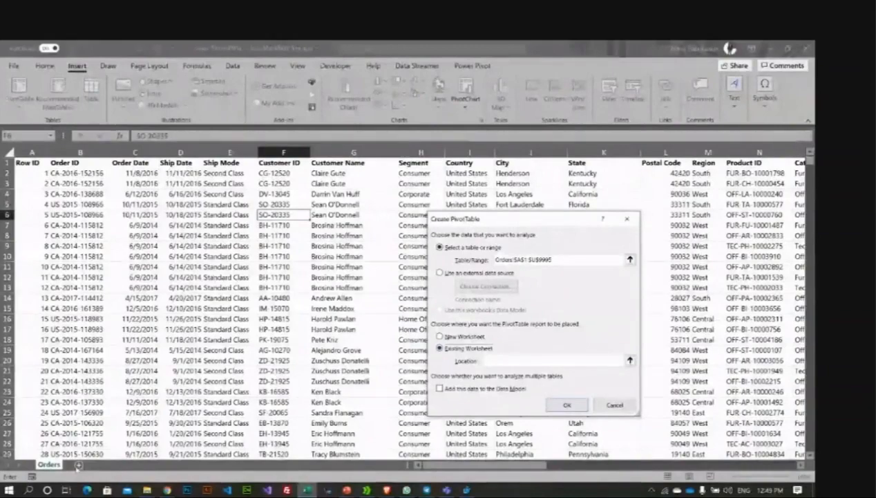
click(505, 361)
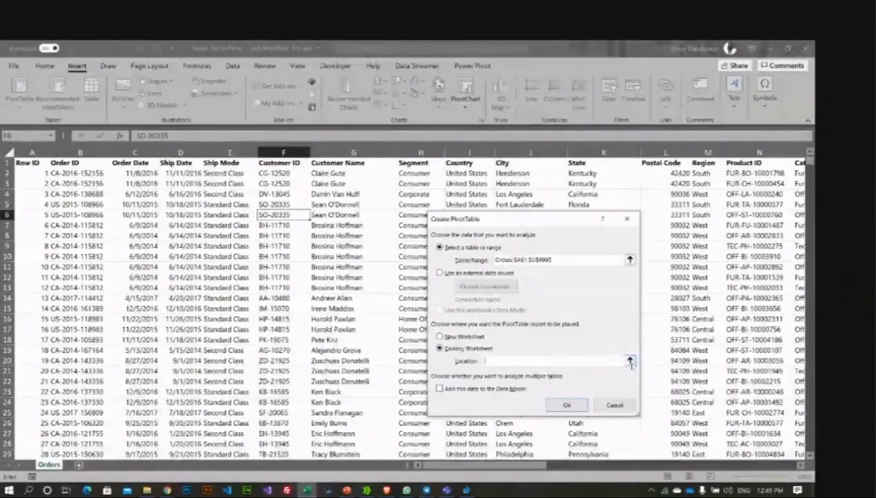
click(629, 360)
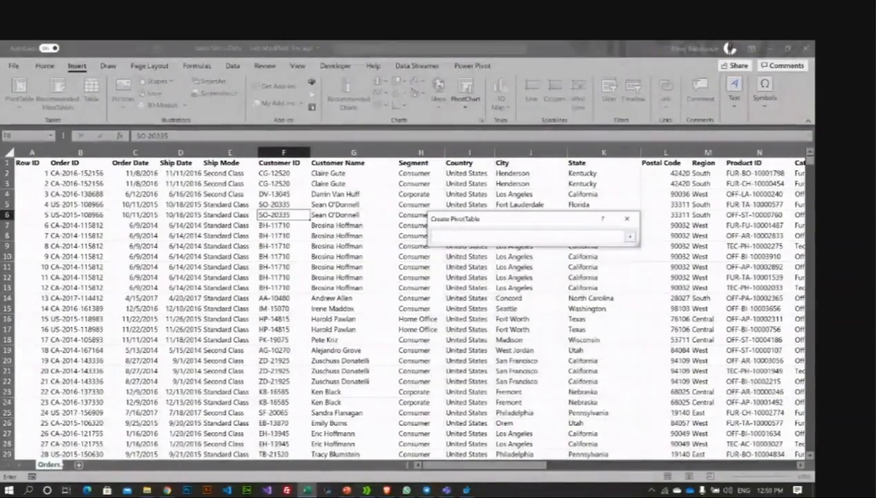
click(628, 237)
click(440, 336)
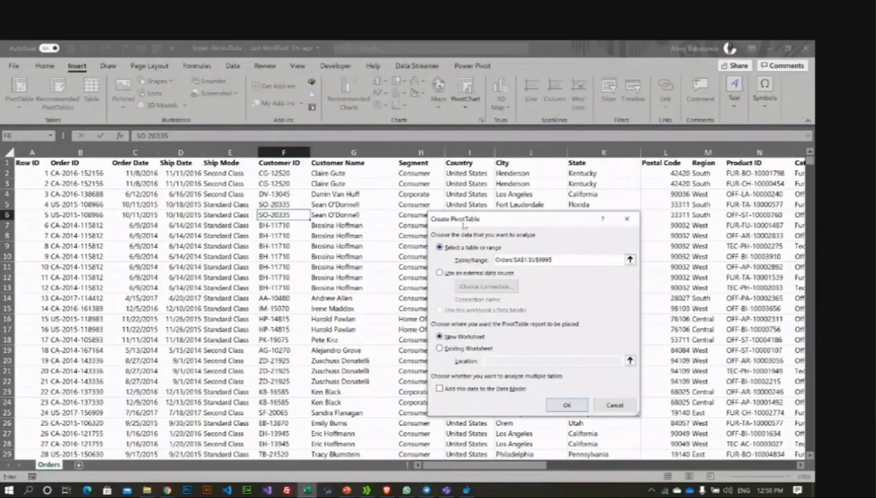
click(626, 219)
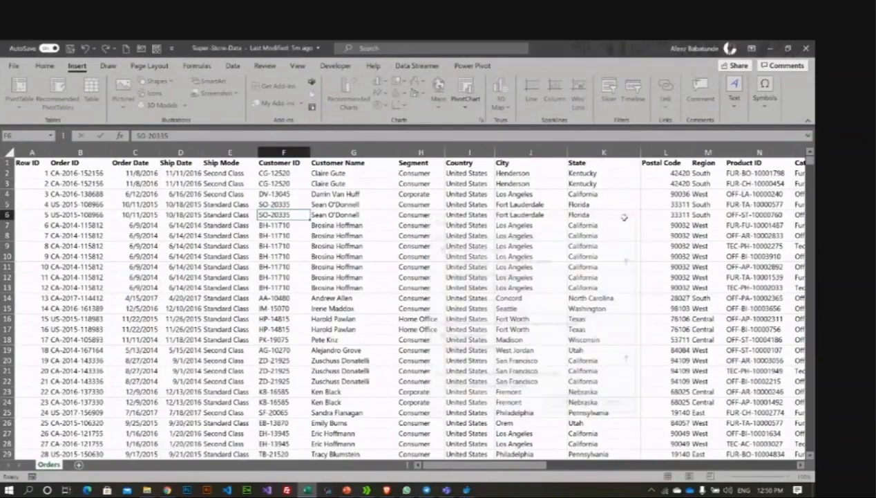
Step: Select G9, dismiss the PivotTable dialog, zoom in, and scroll back to cell A1
click(353, 246)
click(19, 89)
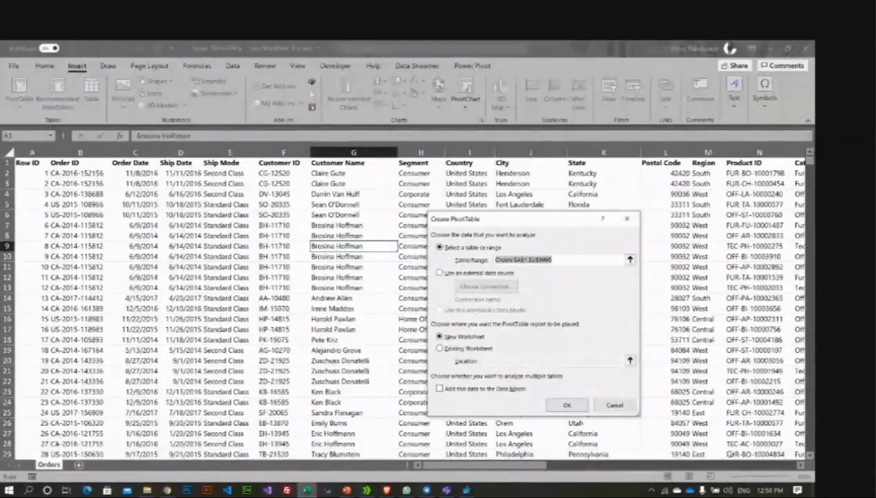
key(Escape)
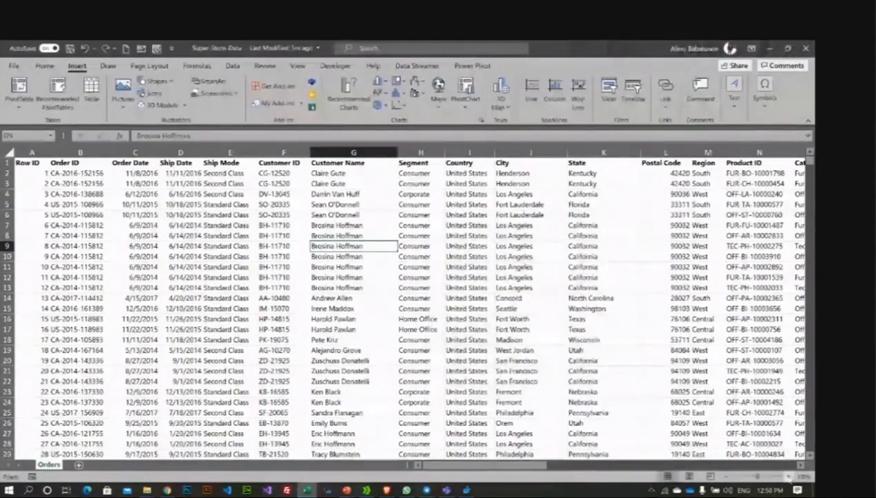
click(789, 476)
click(788, 477)
click(788, 476)
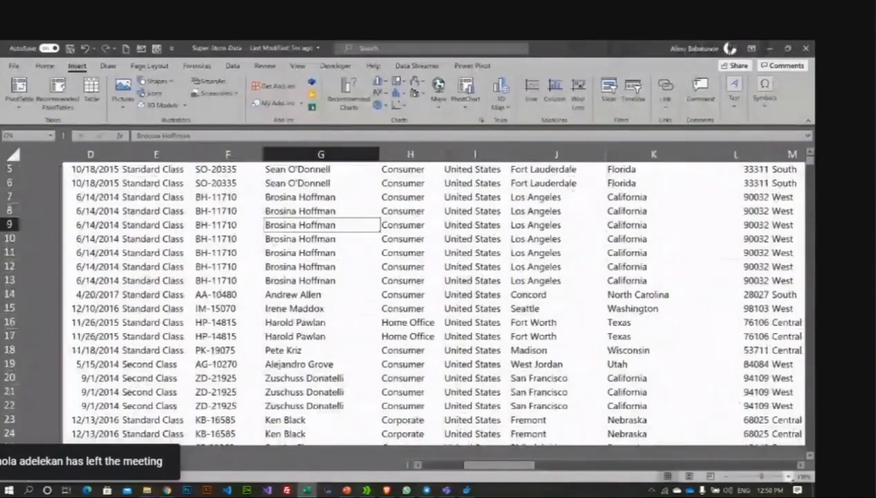
click(789, 476)
click(788, 477)
scroll(495, 374, up, 2)
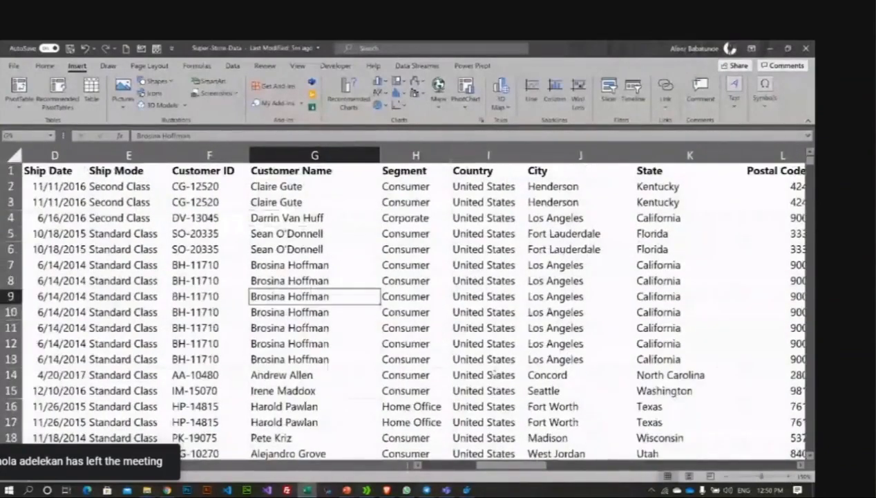
drag(506, 464, 452, 461)
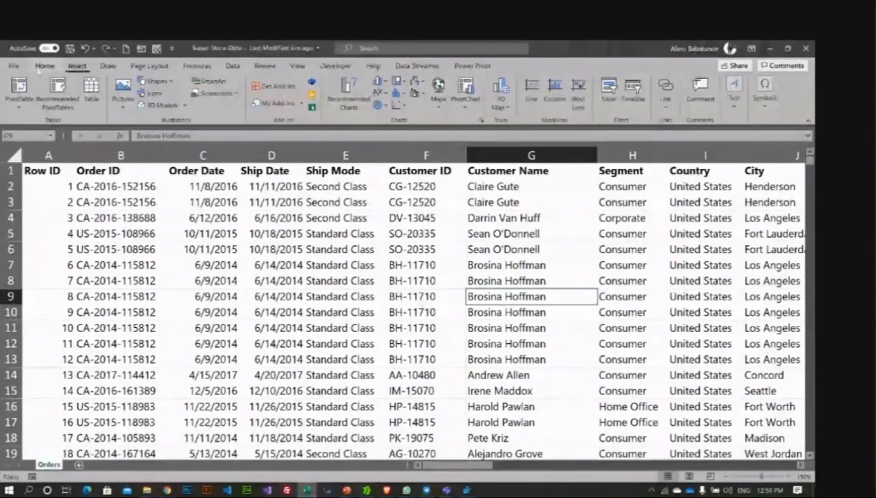
Step: Open PivotTable From Table/Range on A1:U9995 with New Worksheet as the destination
click(18, 95)
click(38, 123)
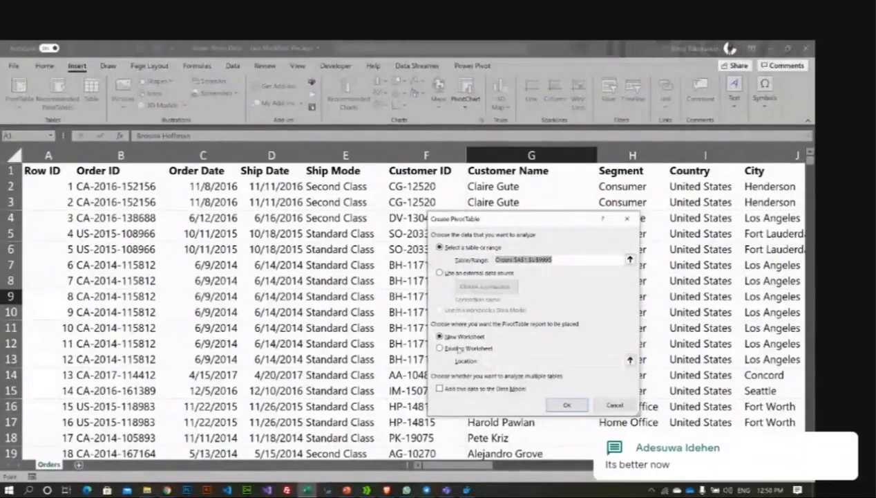
click(453, 338)
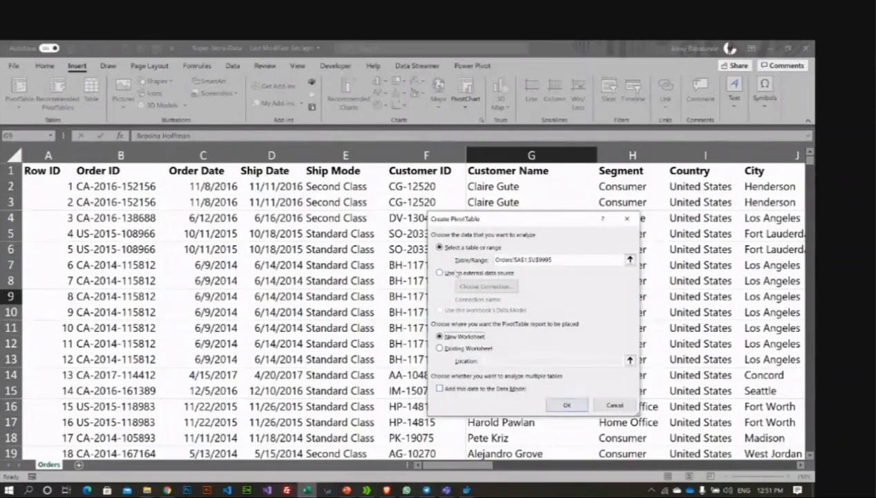
Step: Confirm with OK to create an empty PivotTable1 on a new Sheet1
click(567, 405)
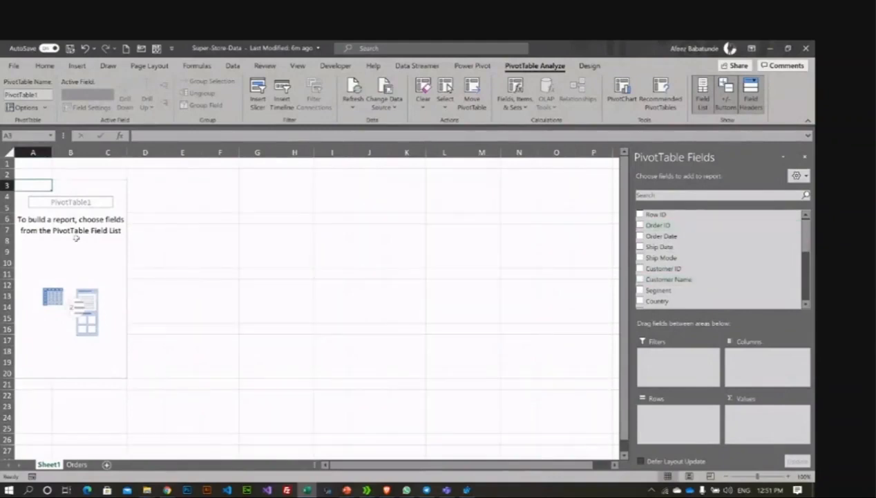
scroll(681, 245, down, 5)
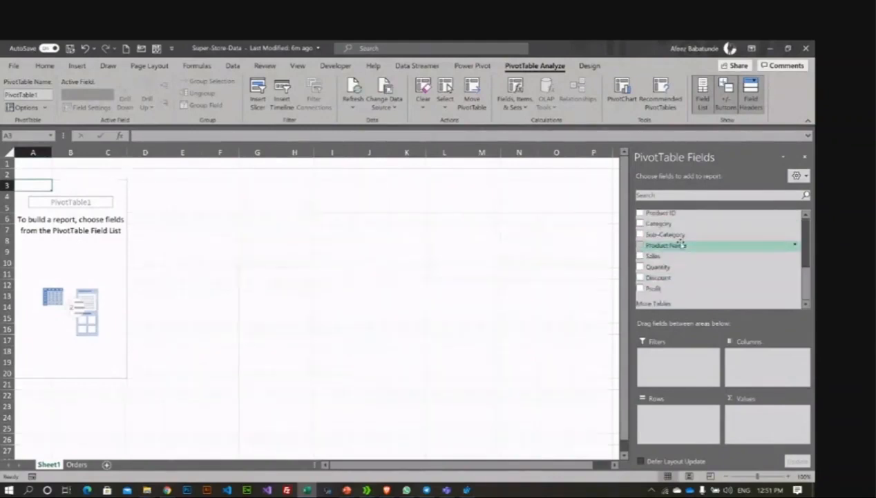
scroll(681, 246, up, 5)
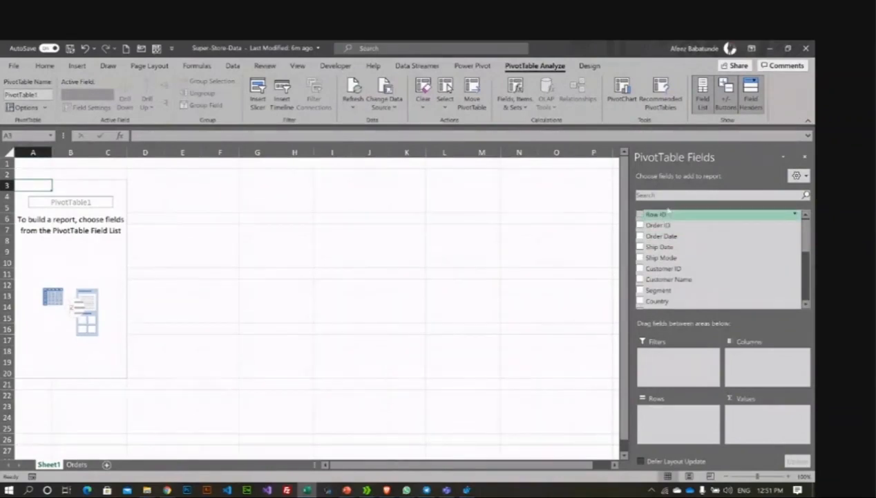
scroll(669, 253, down, 5)
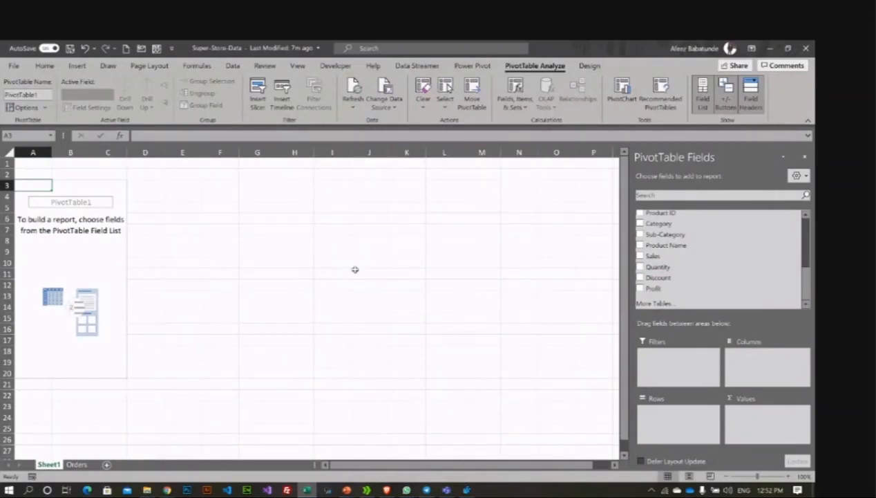
scroll(655, 290, up, 5)
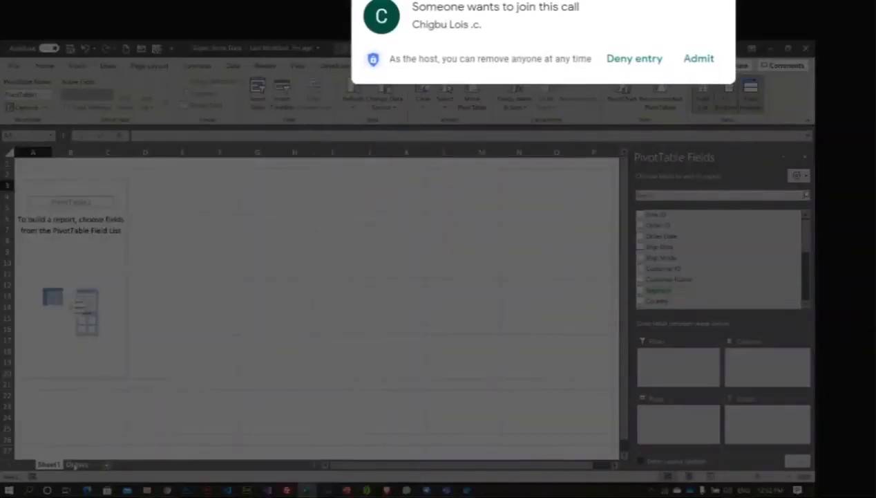
Step: Return to the Orders sheet, dismiss the Meet join request, and launch Notepad via Windows search
click(76, 465)
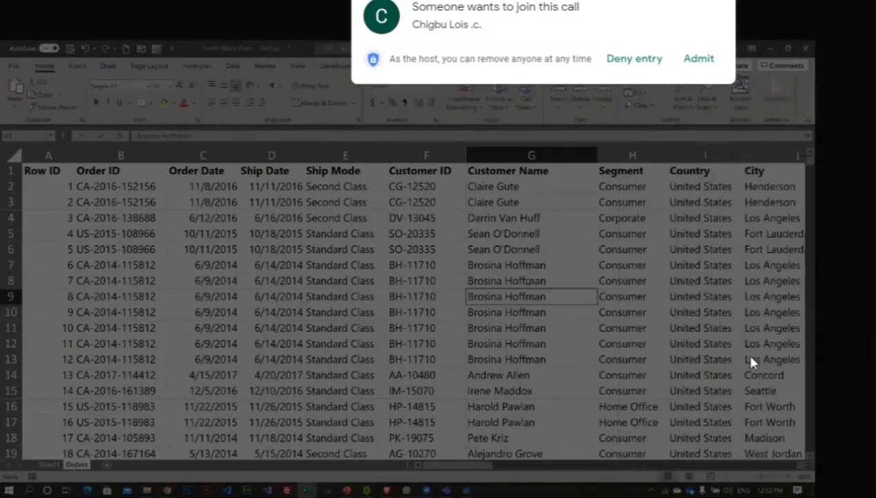
click(699, 60)
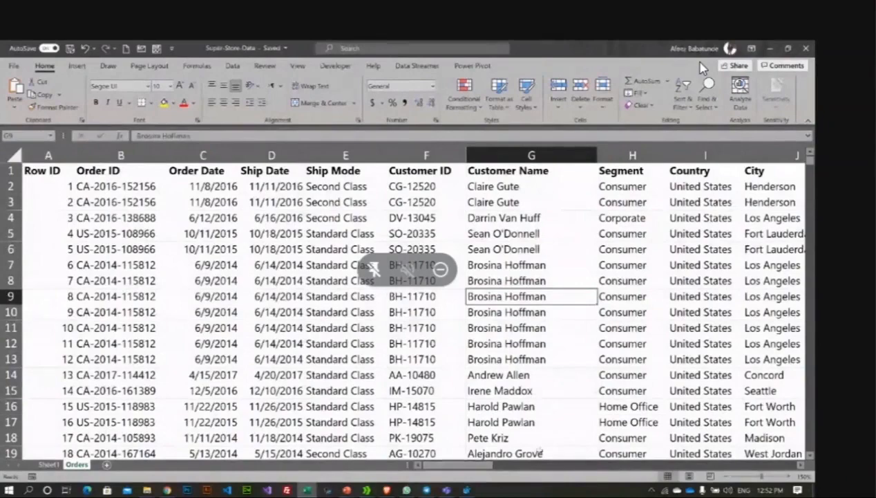
key(super)
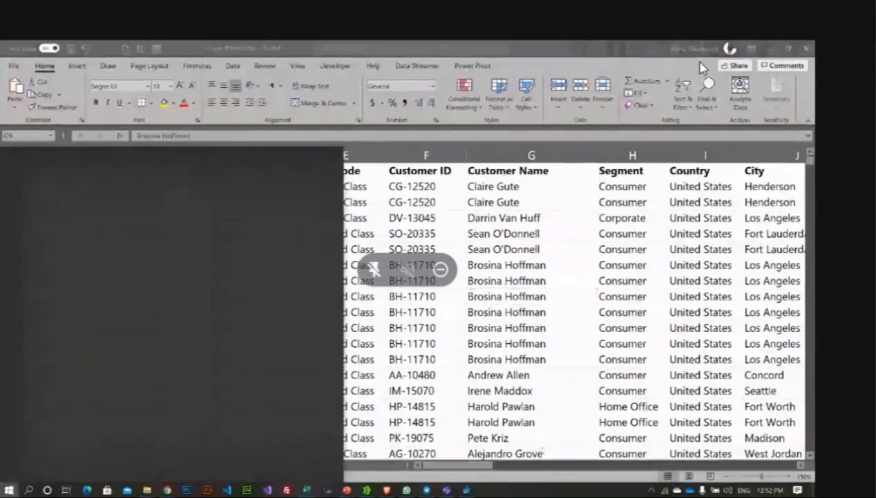
key(Escape)
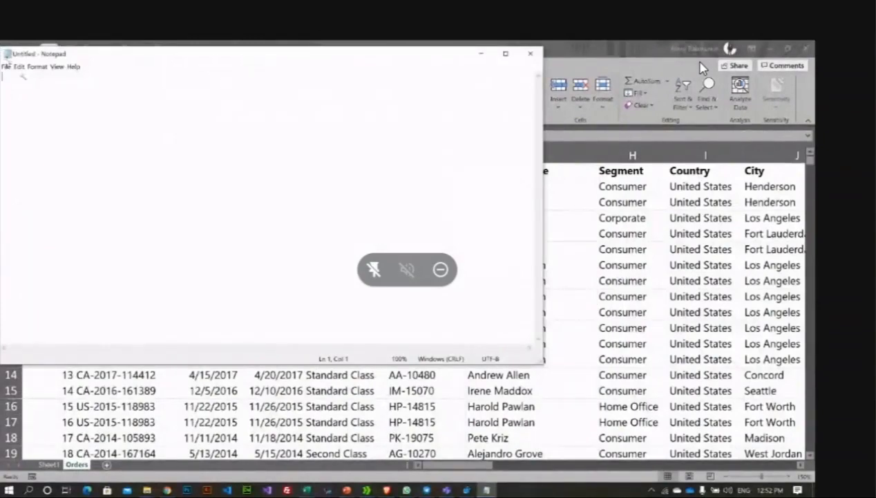
Step: Shrink Notepad, move it to the lower right over the sheet, and type 'Top 10 Cities'
drag(2, 49, 389, 114)
drag(465, 123, 676, 223)
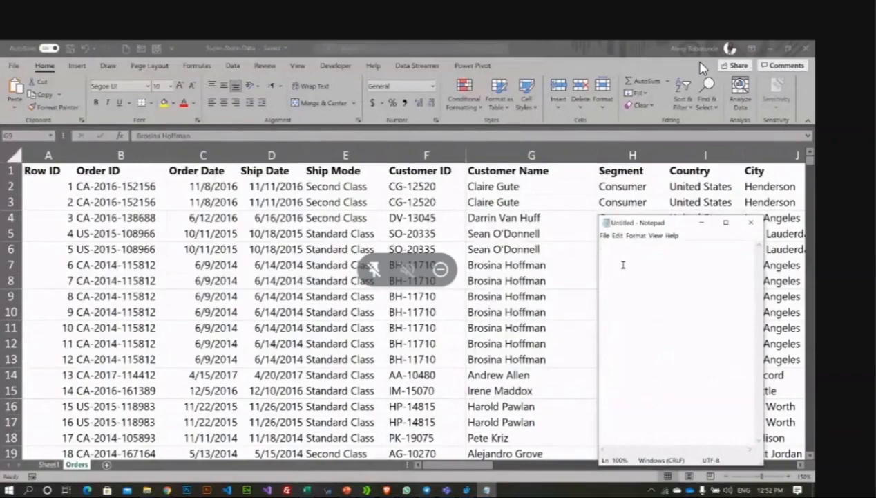
text(Top)
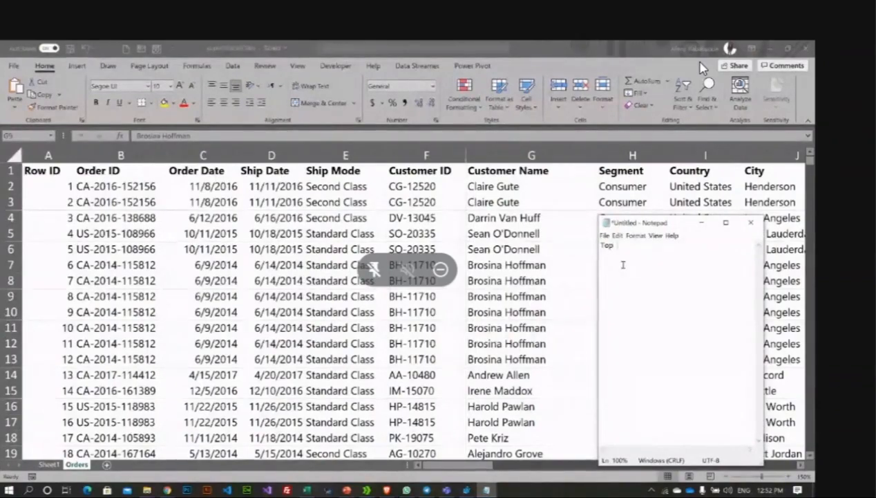
text( Da)
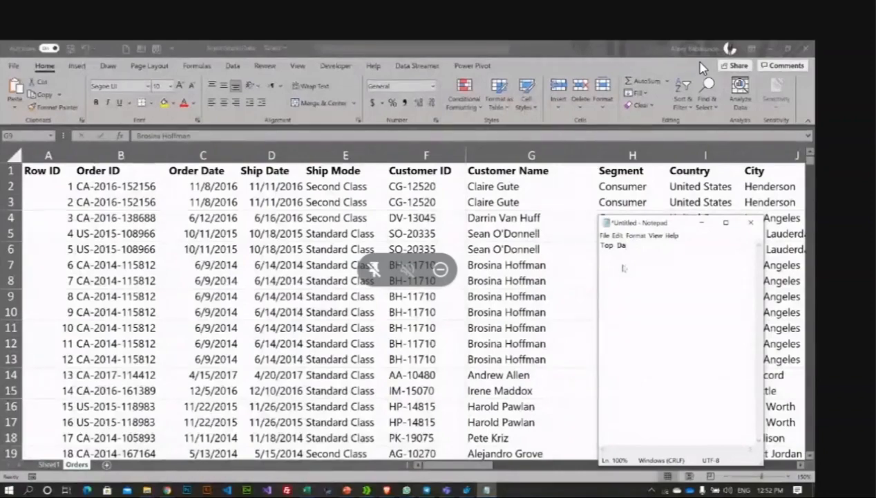
key(BackSpace)
key(BackSpace)
text(10)
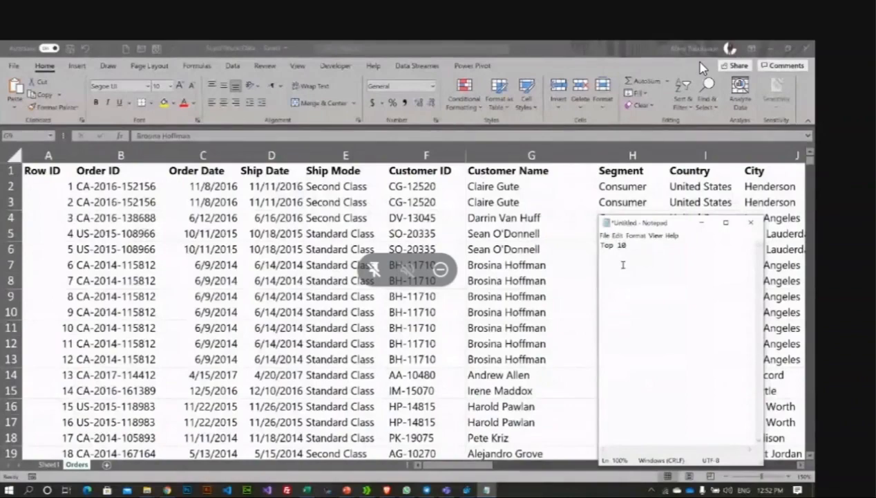
text( Cities)
key(Return)
Step: Add the topics 'Best Prosucts', 'Most preferred ship mode', 'Product by Category' and 'Product by date'
text(Best)
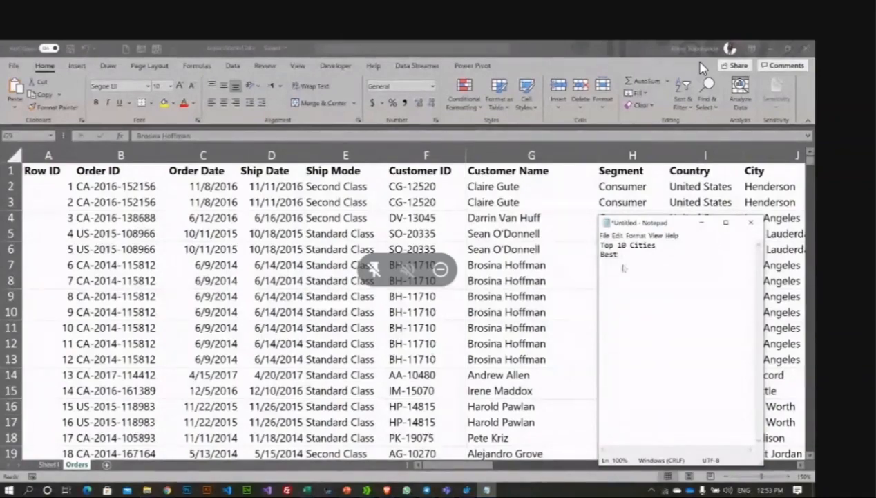
text( Prosucts)
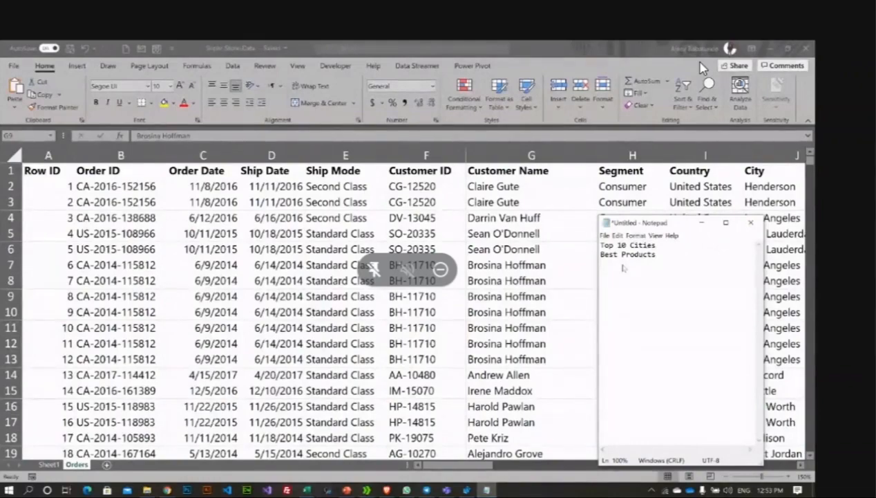
text(S)
key(BackSpace)
text(Most)
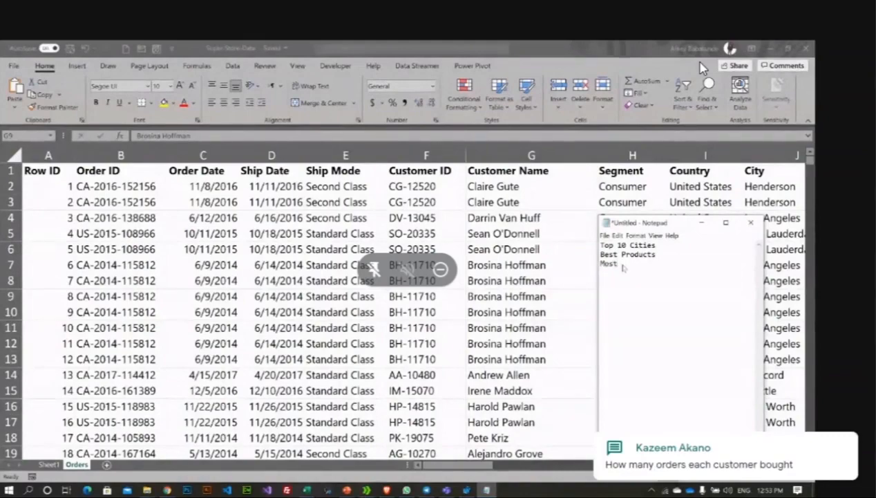
text( preferred )
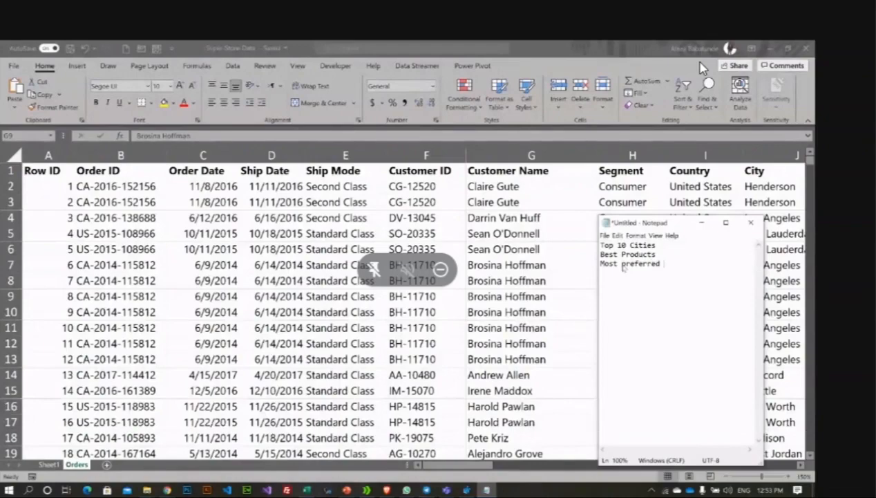
text(shi)
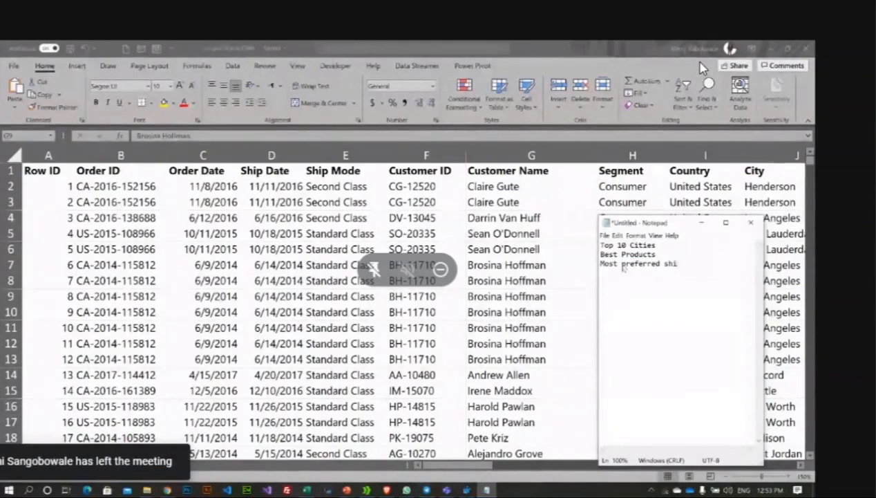
text(p mode)
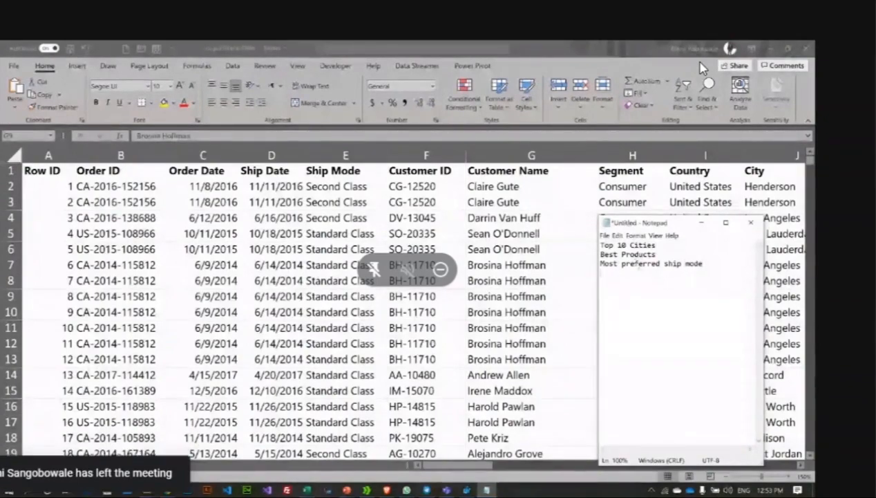
key(Return)
text(Prod)
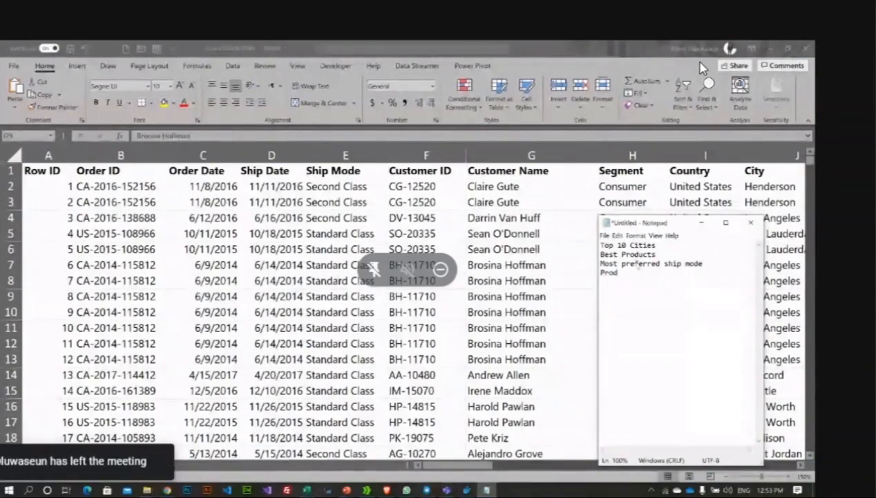
text(uct by Cate)
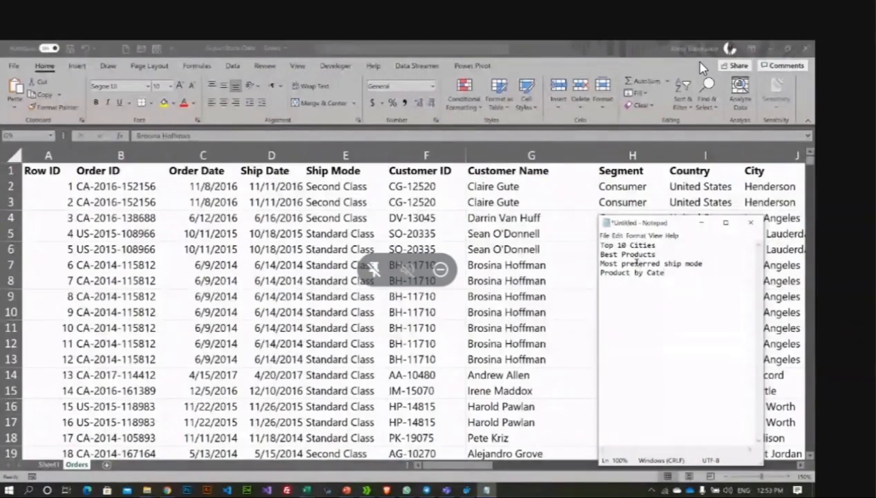
text(gory)
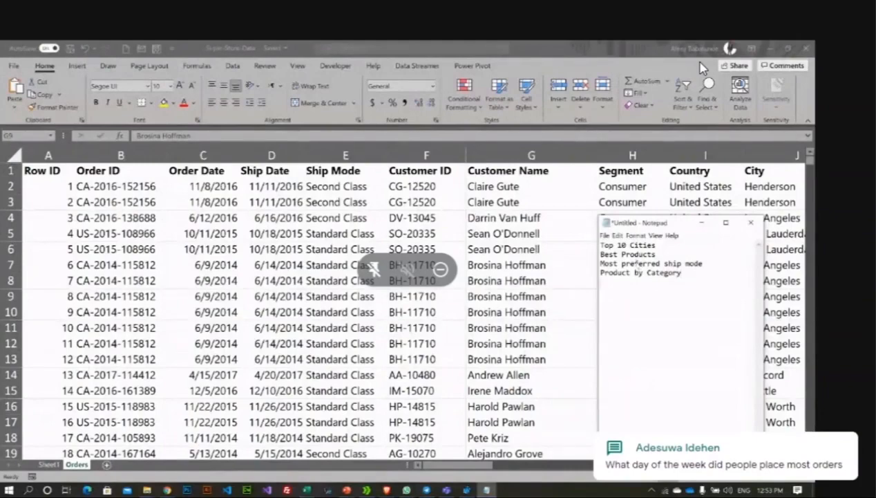
key(Return)
text(P)
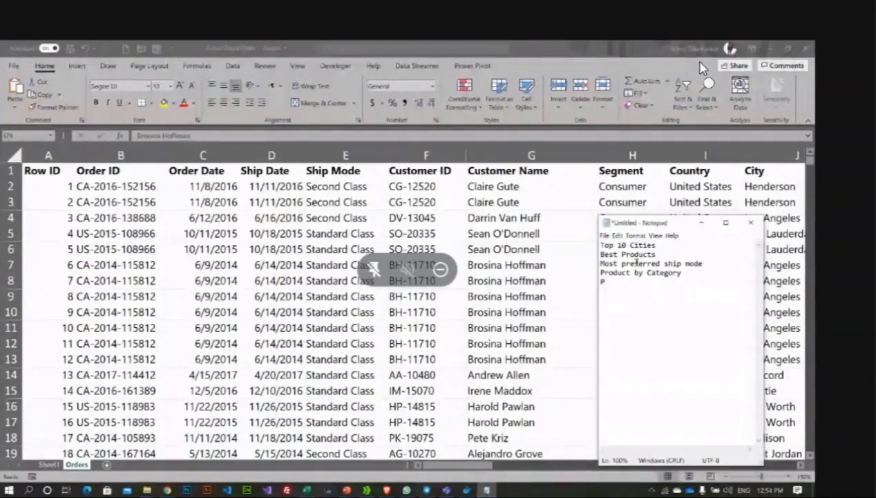
text(rod)
text(uct by date)
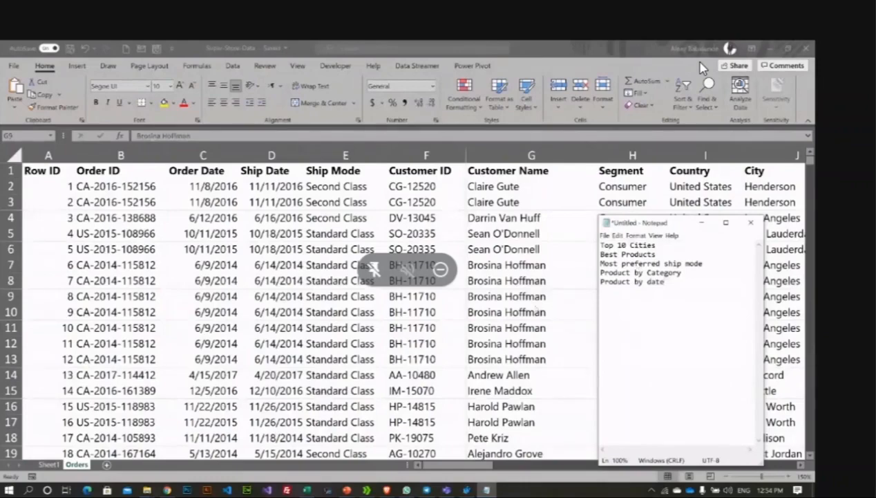
click(534, 304)
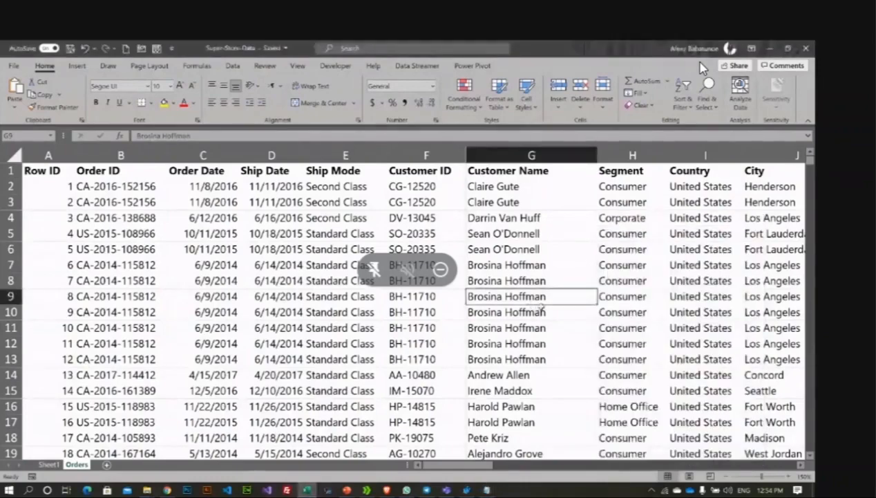
click(488, 489)
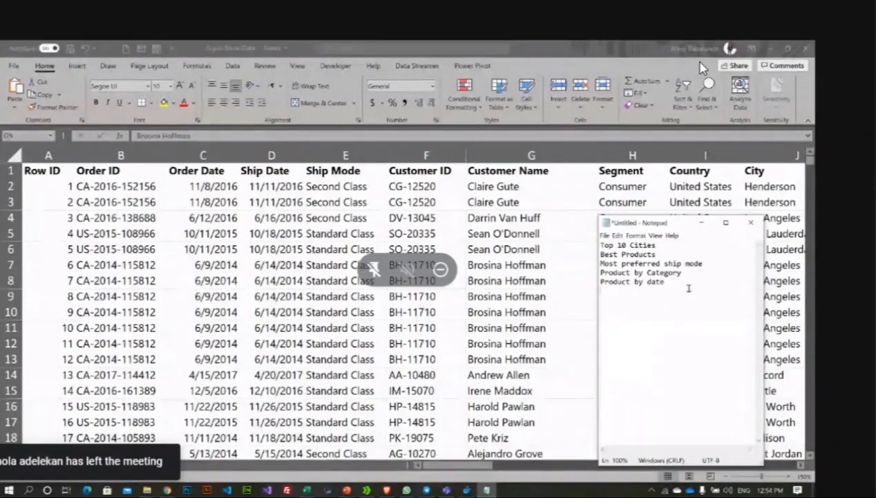
Step: Add 'Top Customer' as a sixth Notepad topic, then return to Excel's Orders sheet
key(Return)
text(Top)
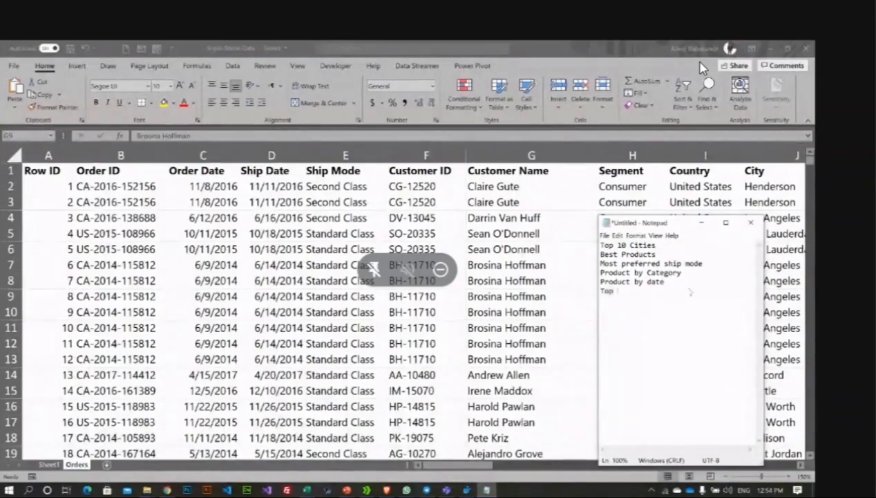
text( Customer)
click(159, 324)
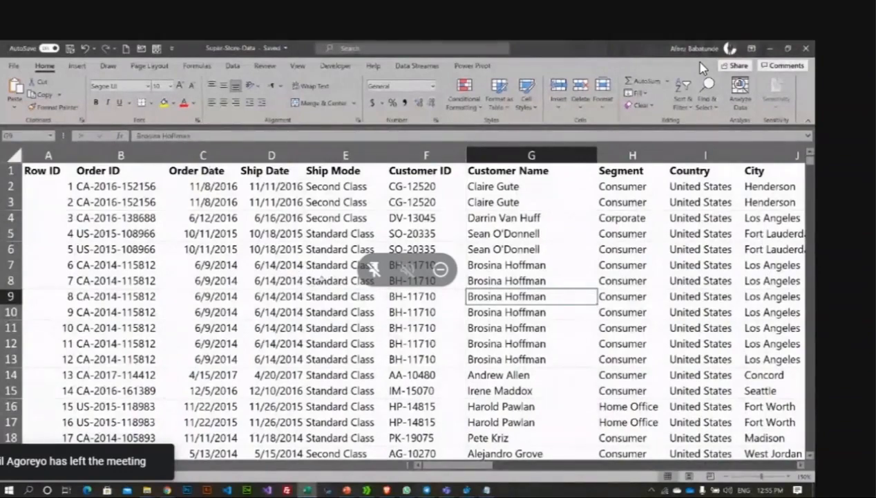
Step: Select a cell in the Orders data, open and dismiss the PivotTable menu, then go to Sheet1
click(322, 278)
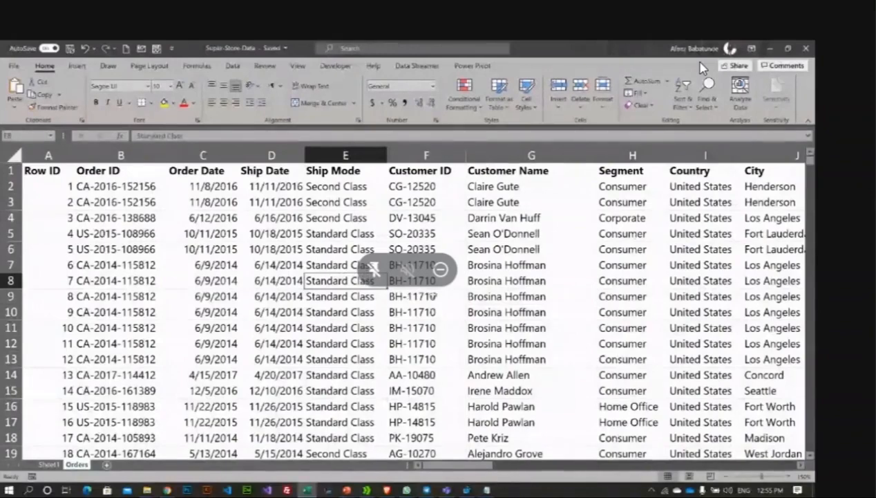
key(Up)
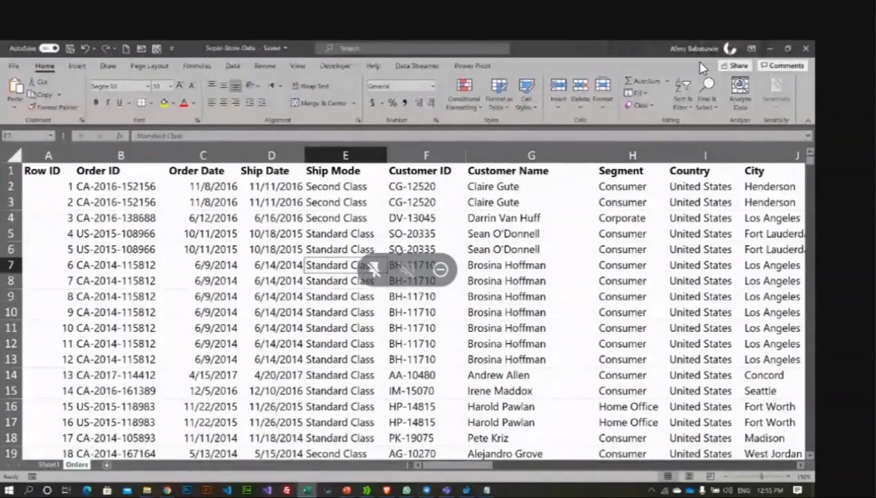
scroll(703, 68, down, 1)
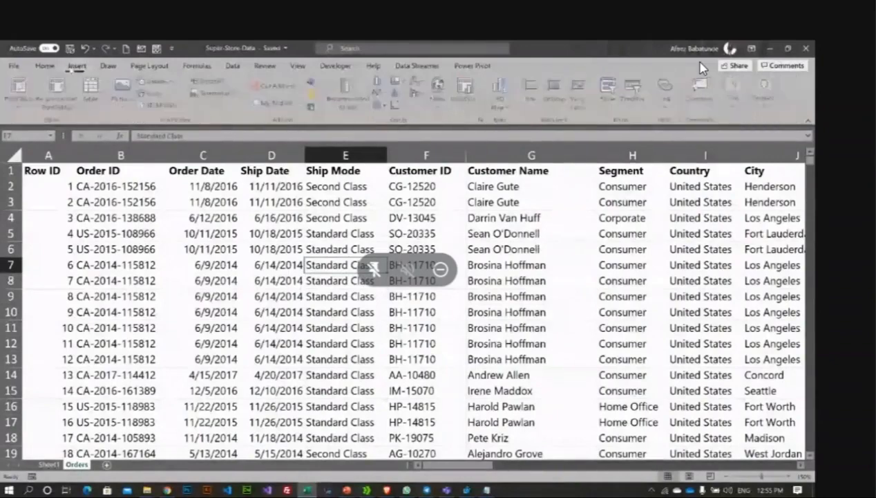
key(alt+n)
key(v)
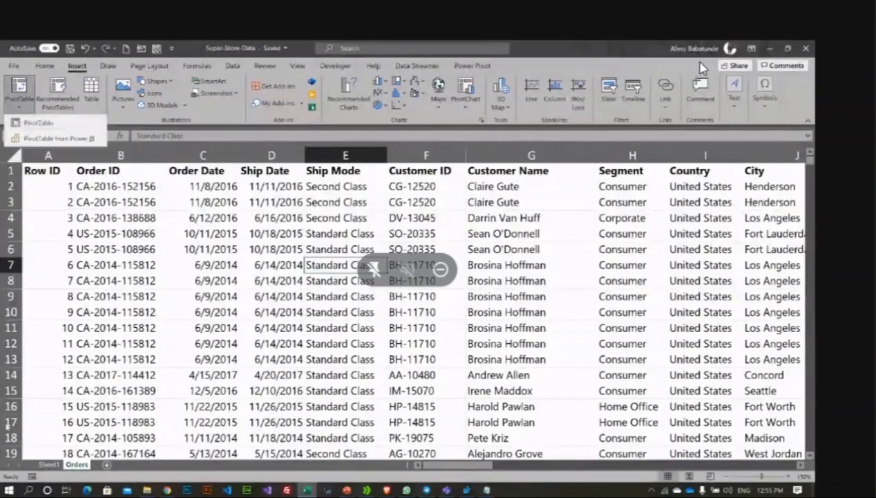
click(51, 467)
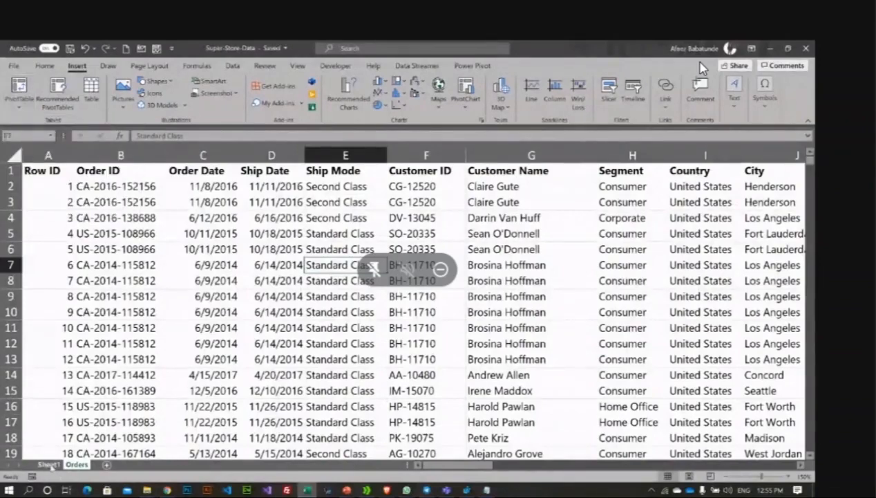
click(48, 465)
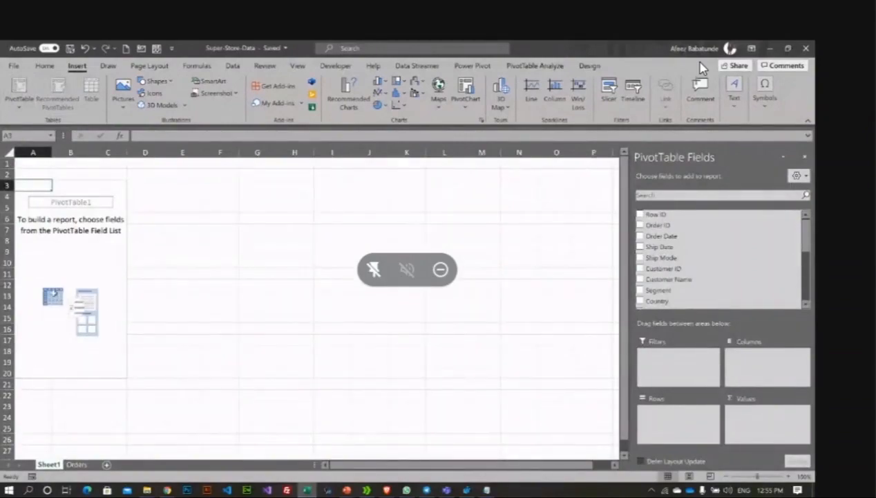
Step: Create a PivotTable from Orders!$A$1:$U$9995 on a new worksheet
click(76, 465)
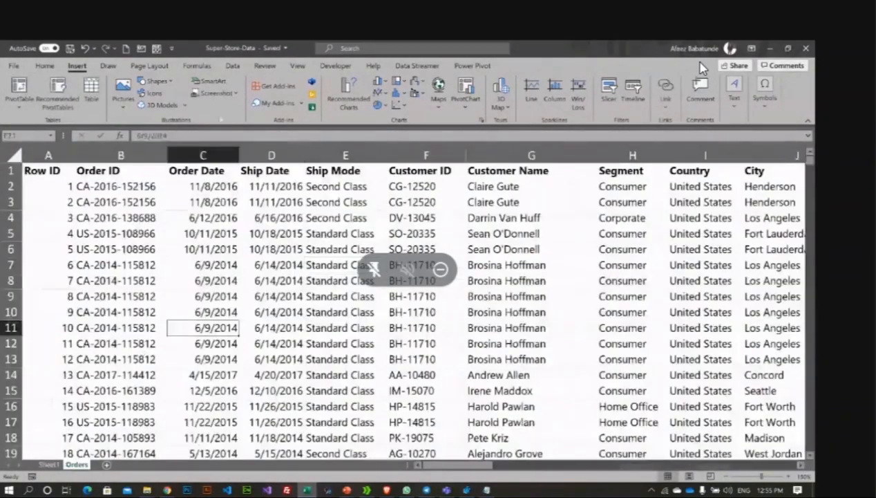
click(20, 102)
click(35, 124)
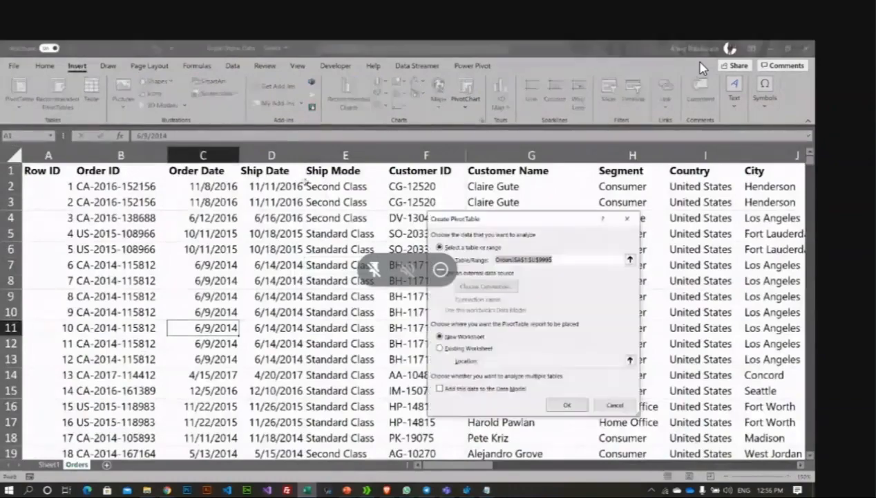
drag(524, 219, 374, 206)
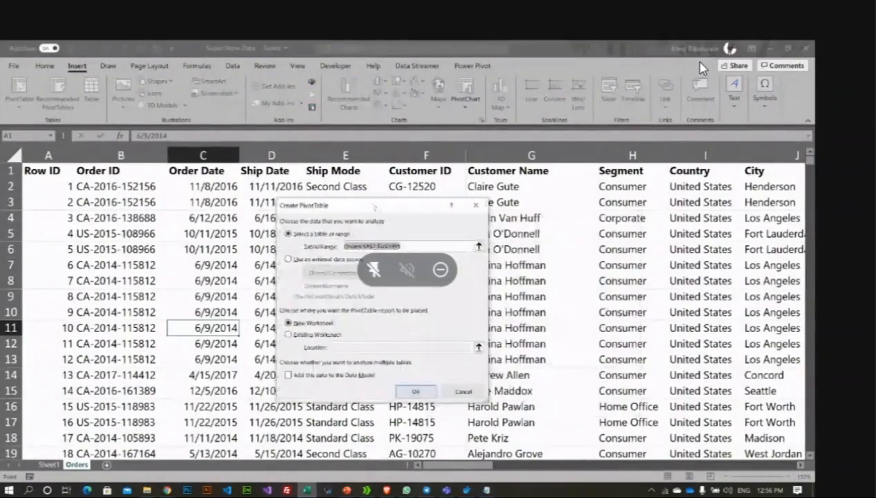
click(300, 321)
click(304, 233)
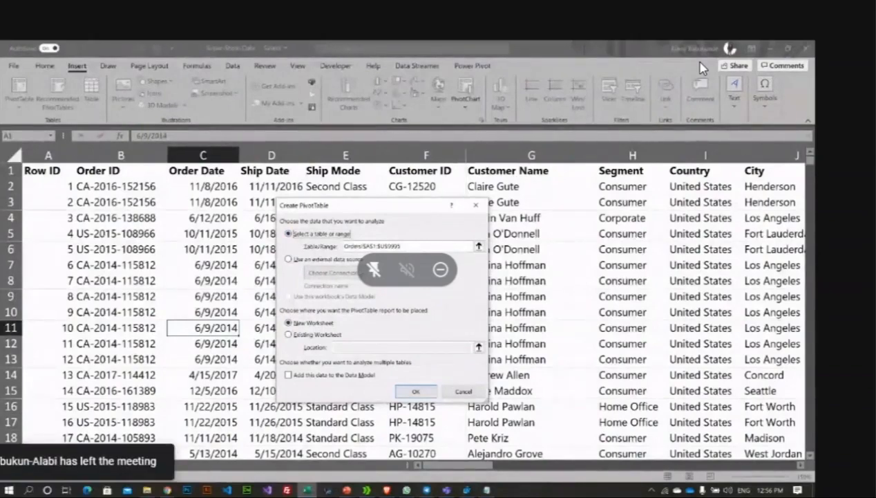
click(418, 391)
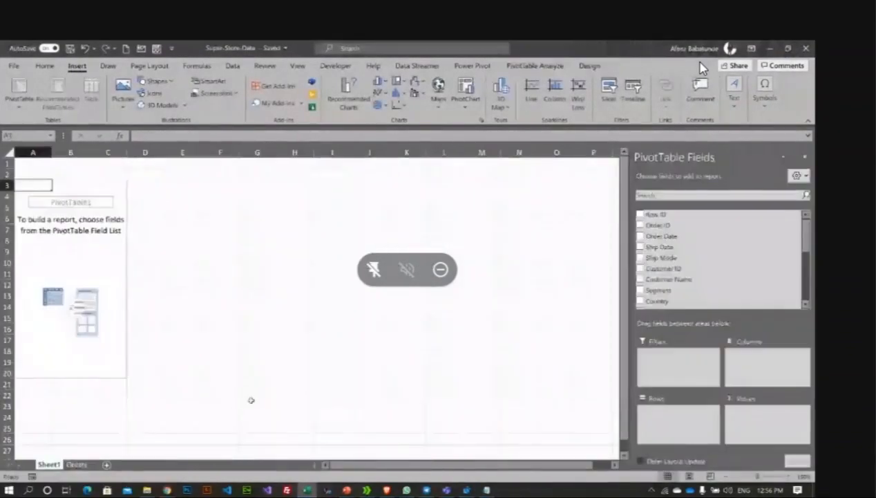
Step: Scroll through the PivotTable field list to the end, then bring the Notepad topic list forward
scroll(672, 274, down, 2)
scroll(674, 275, up, 2)
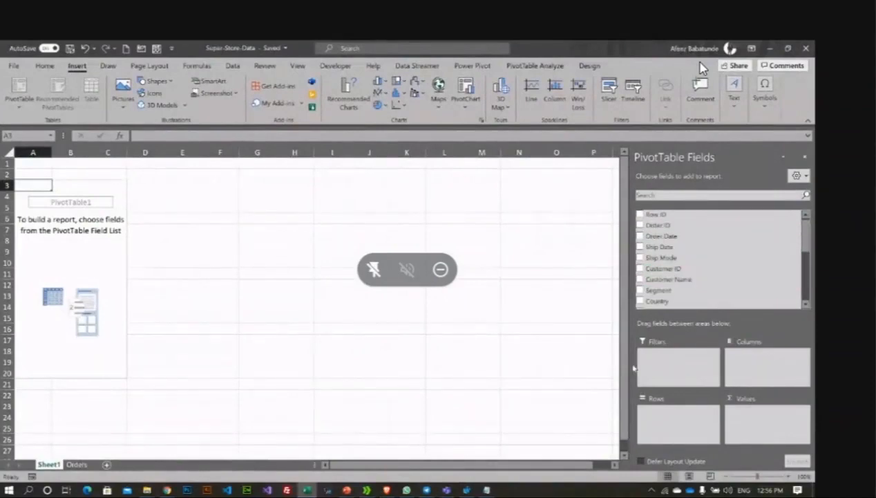
scroll(672, 280, down, 4)
scroll(673, 279, down, 2)
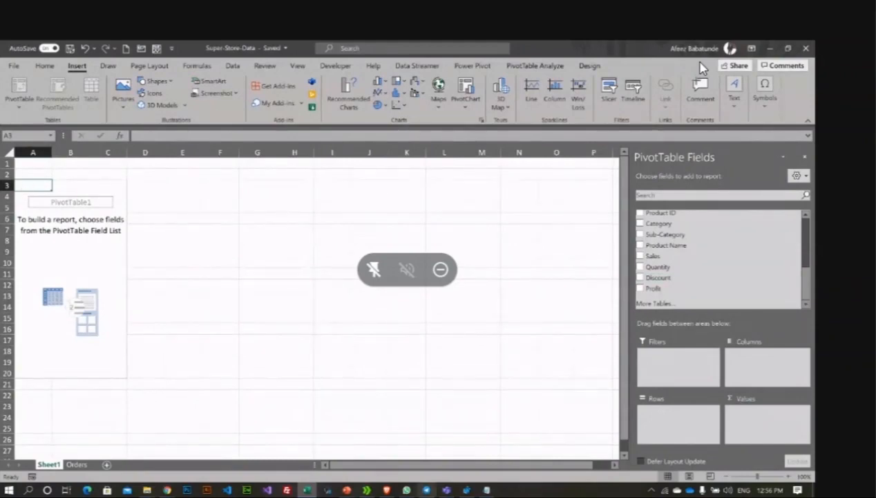
click(487, 490)
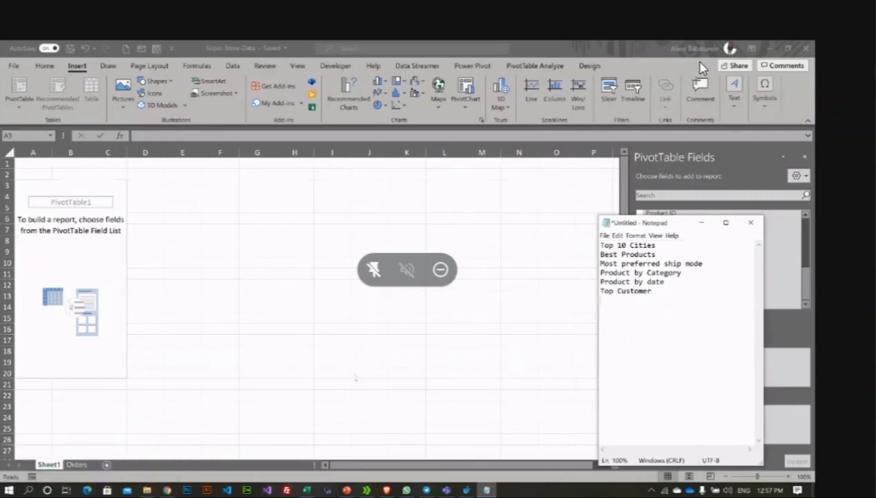
Step: Insert a blank column A on Sheet1 so the PivotTable starts in column B
click(22, 186)
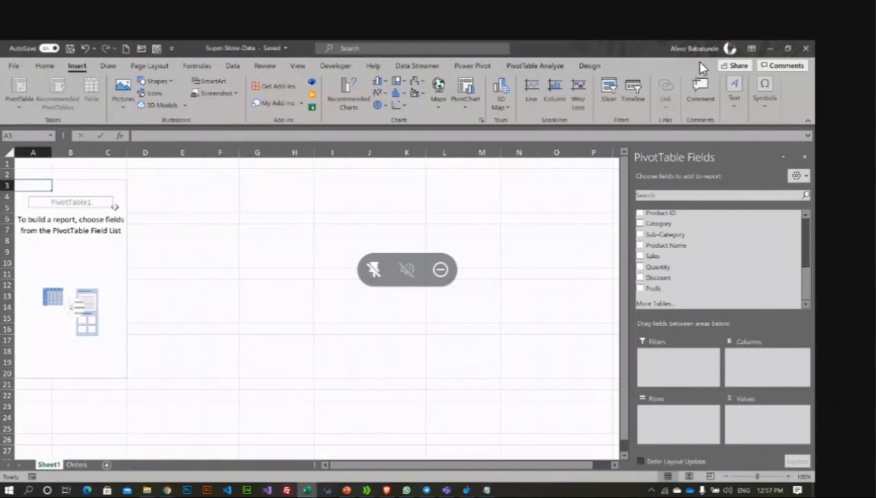
right_click(40, 151)
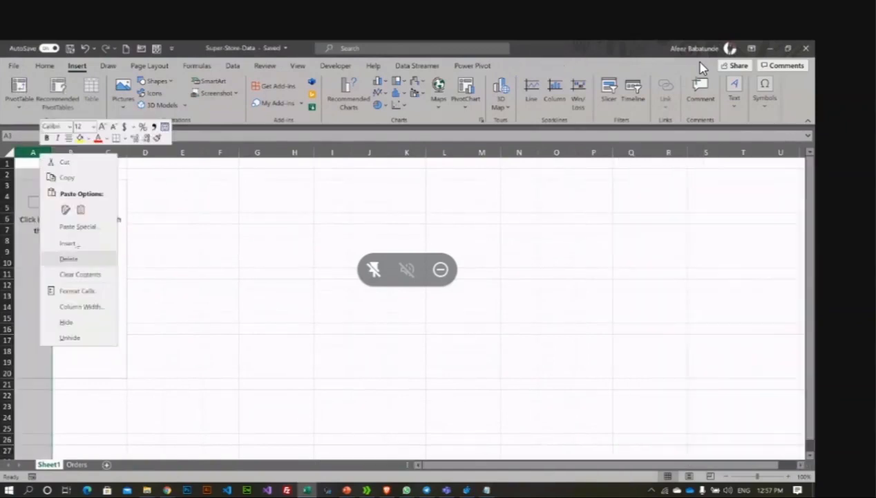
click(67, 242)
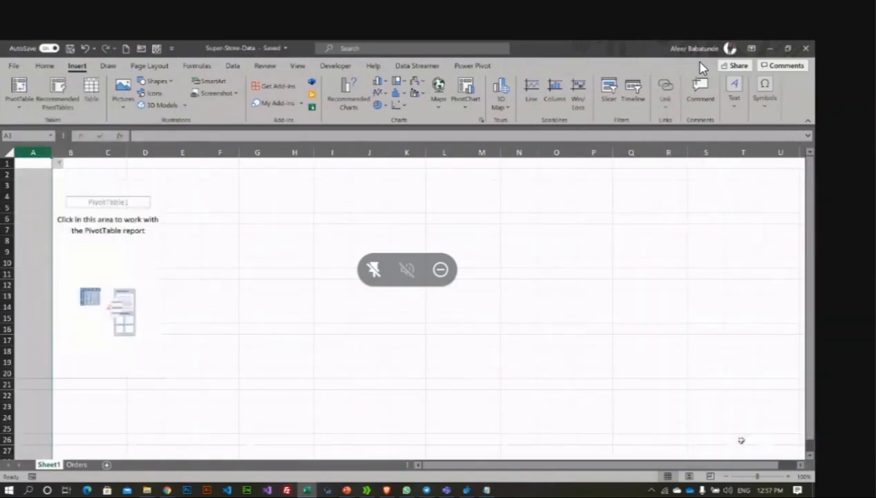
Step: Set the sheet zoom to 150% and select cell B3
click(789, 476)
click(789, 476)
click(789, 476)
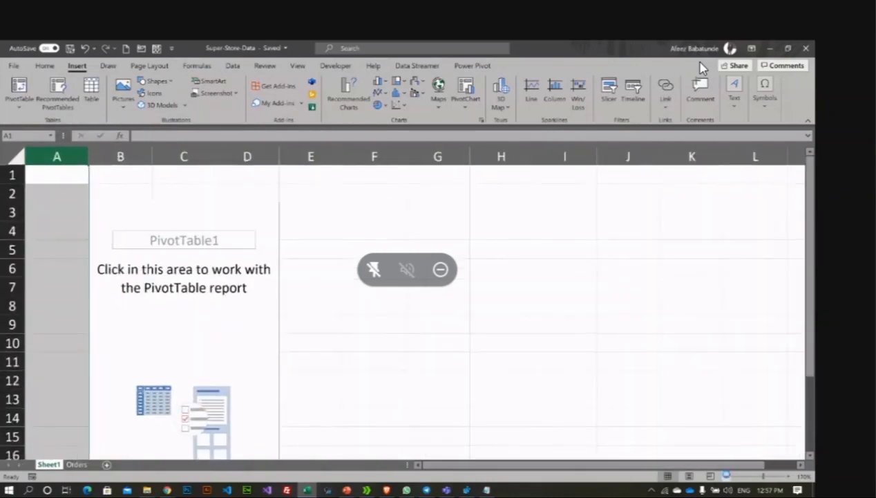
click(727, 476)
click(726, 477)
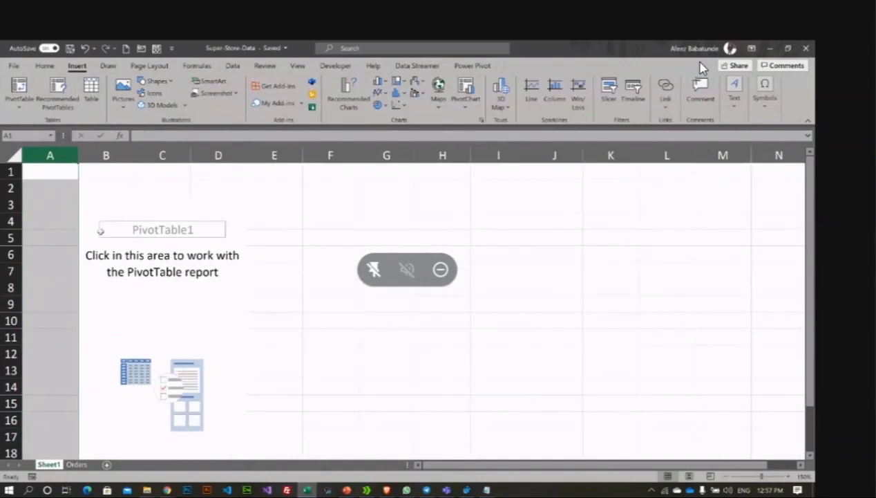
click(89, 201)
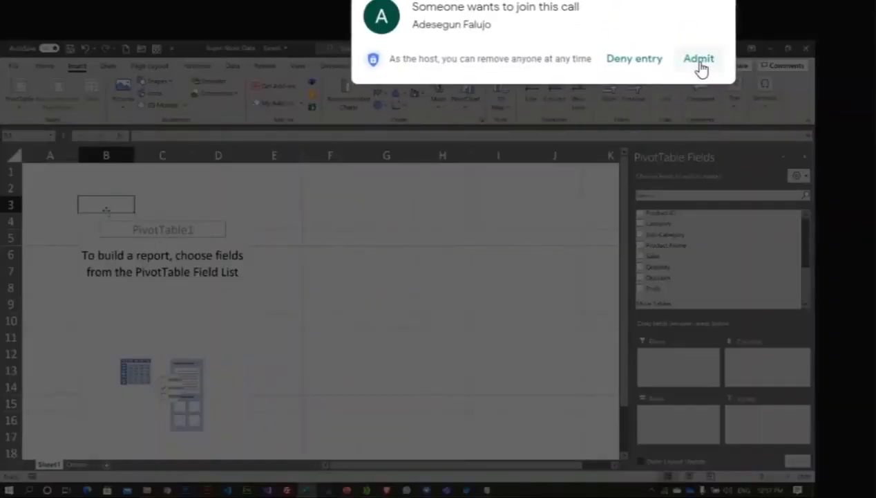
Step: Admit both people waiting to join the Meet call
click(700, 61)
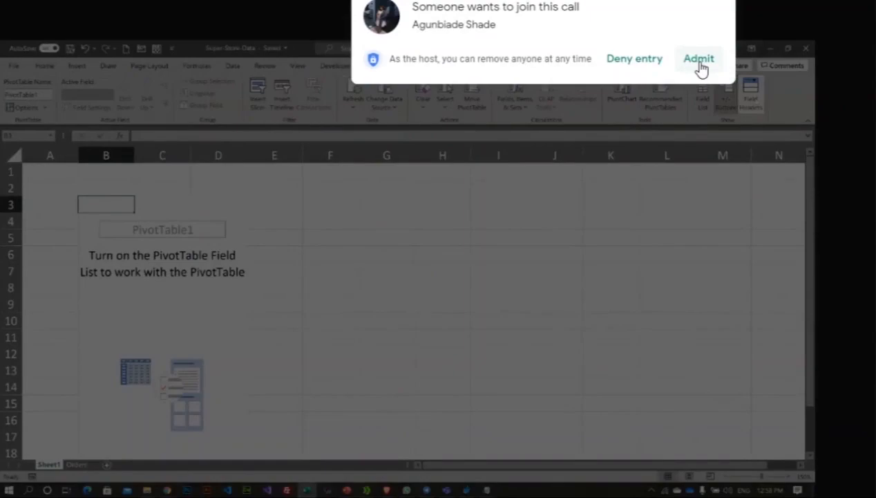
click(700, 60)
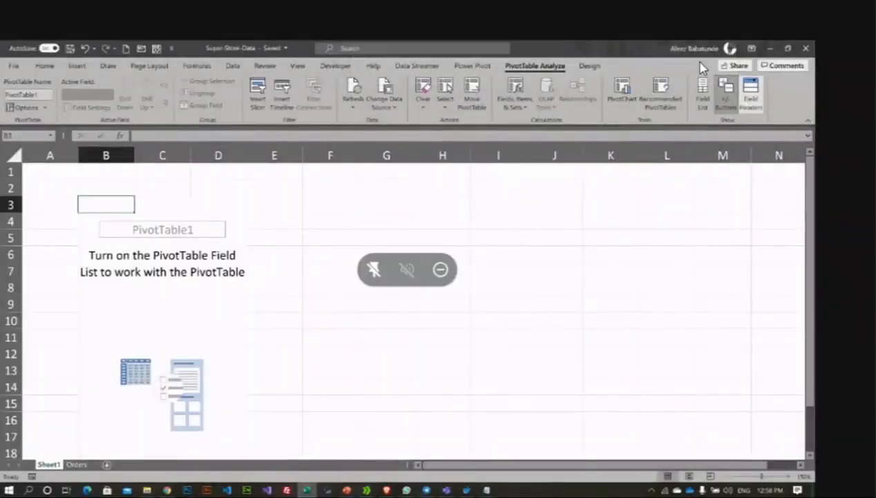
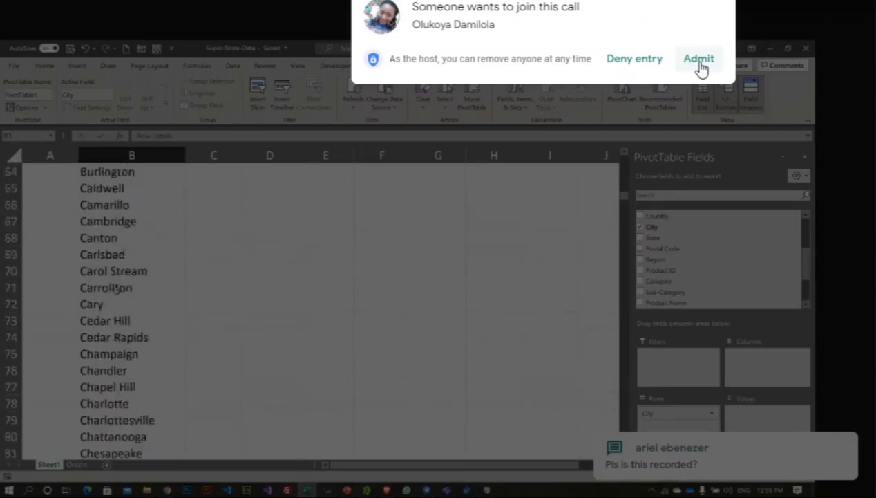
Step: Admit the person waiting to join the Google Meet call
click(699, 60)
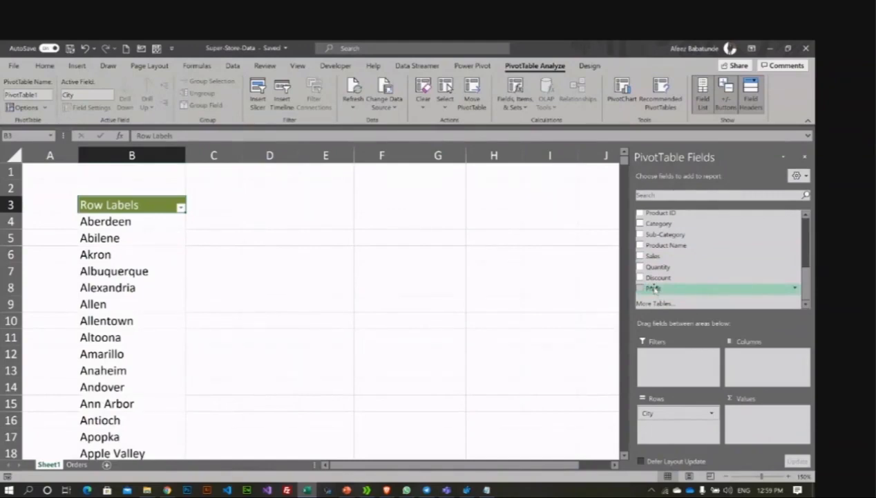
Step: Add Profit to Values so each city shows its Sum of Profit, e.g. Aberdeen 6.63
drag(654, 289, 748, 416)
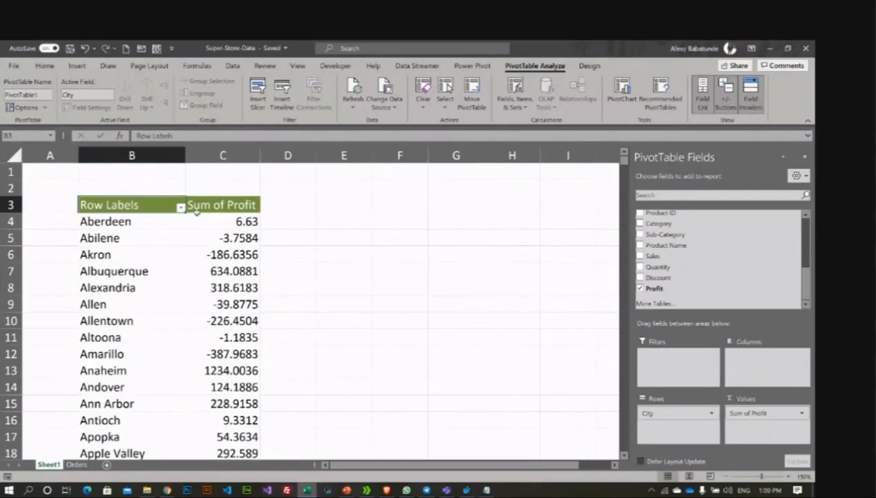
click(232, 205)
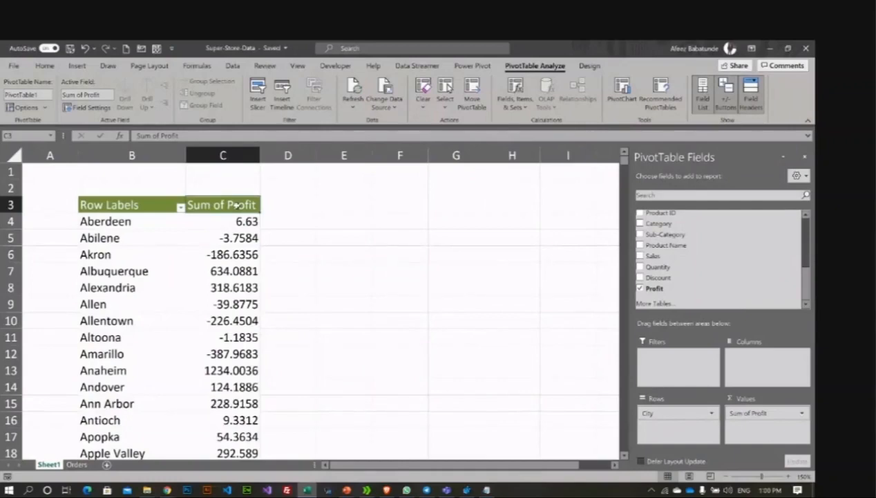
click(146, 209)
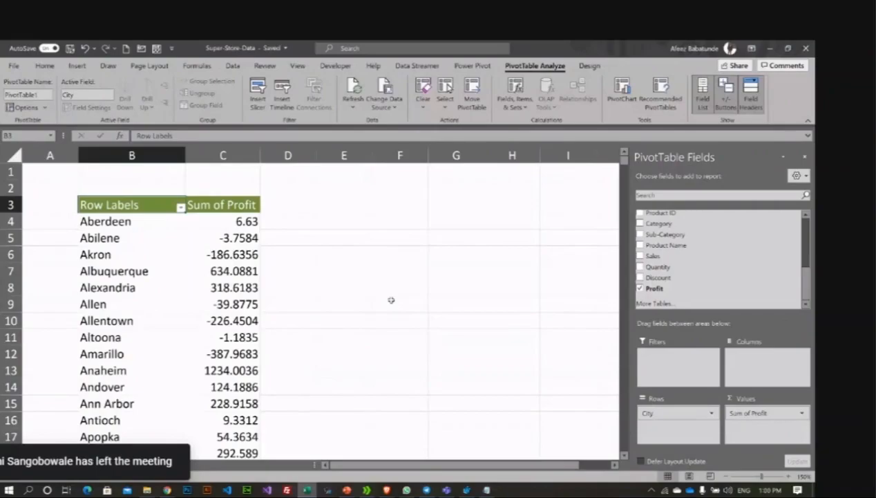
Step: Mute five participants for everyone in the Meet call
click(871, 245)
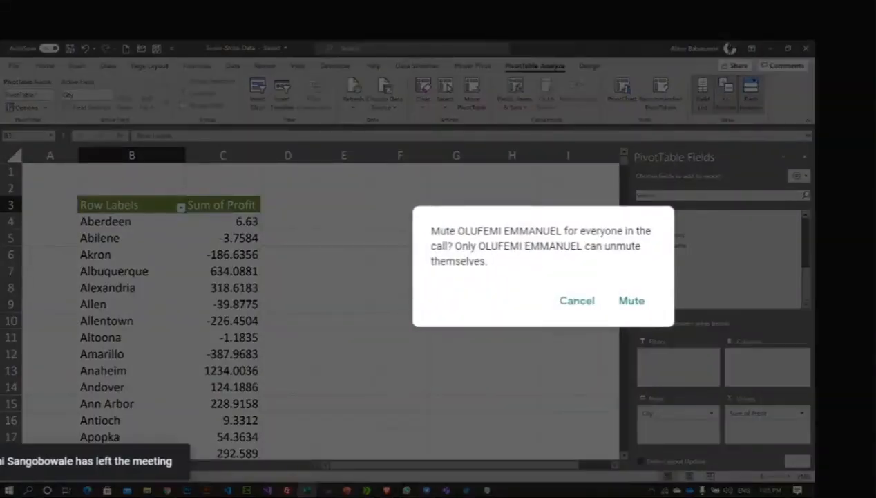
click(631, 302)
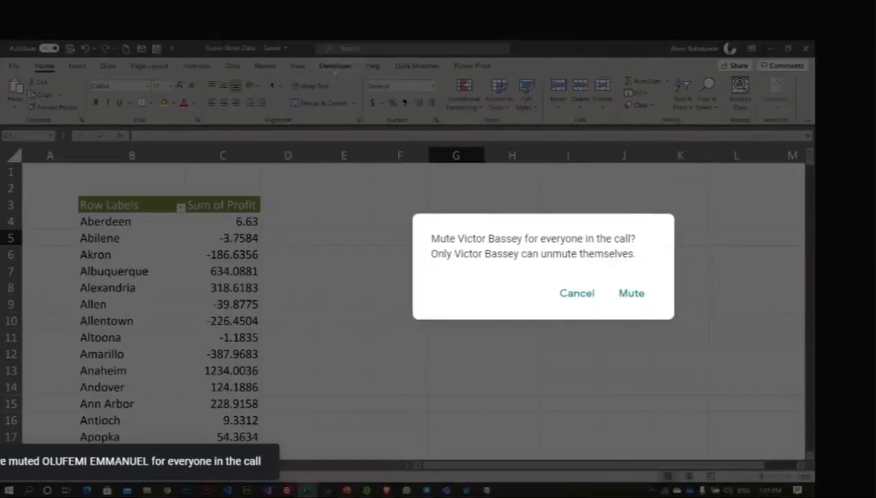
click(108, 220)
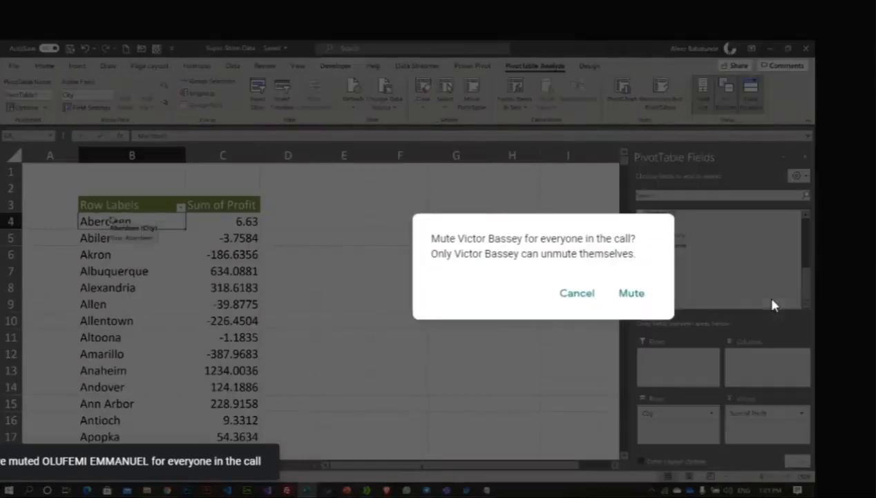
click(632, 294)
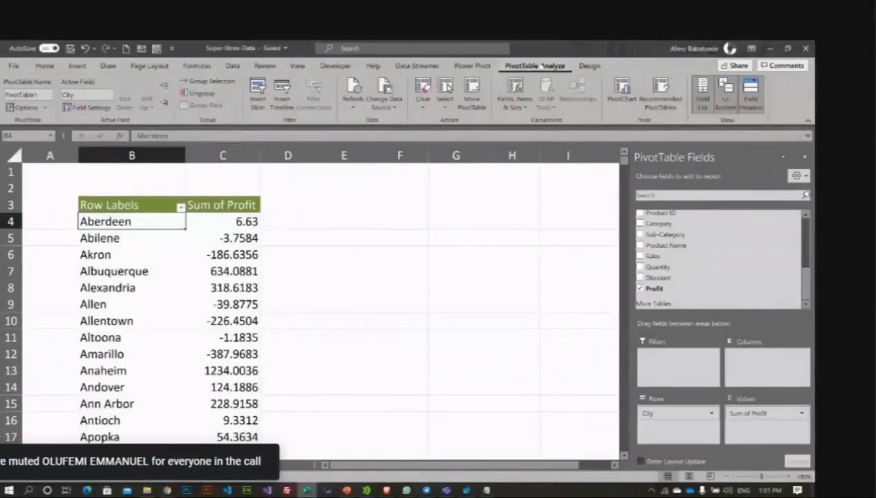
click(872, 297)
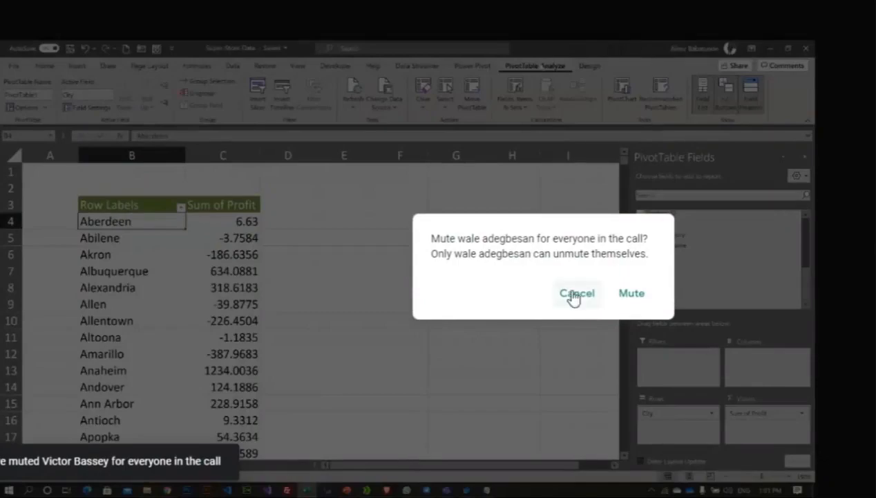
click(630, 299)
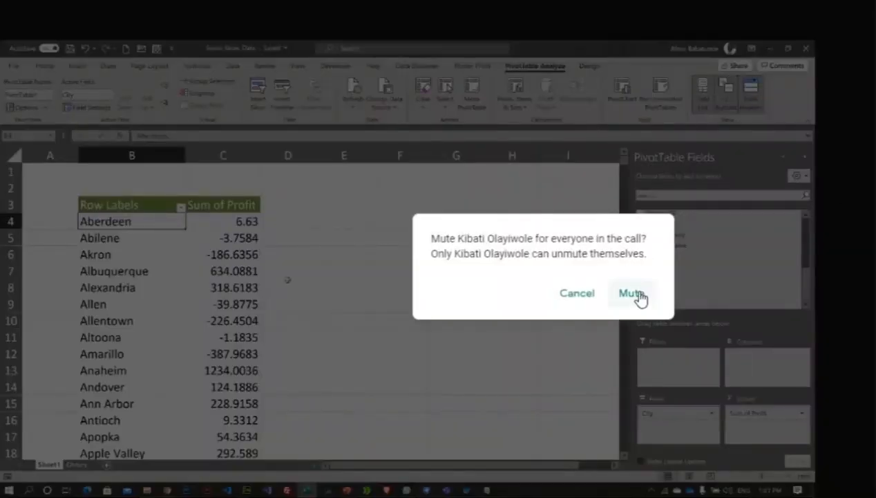
click(633, 293)
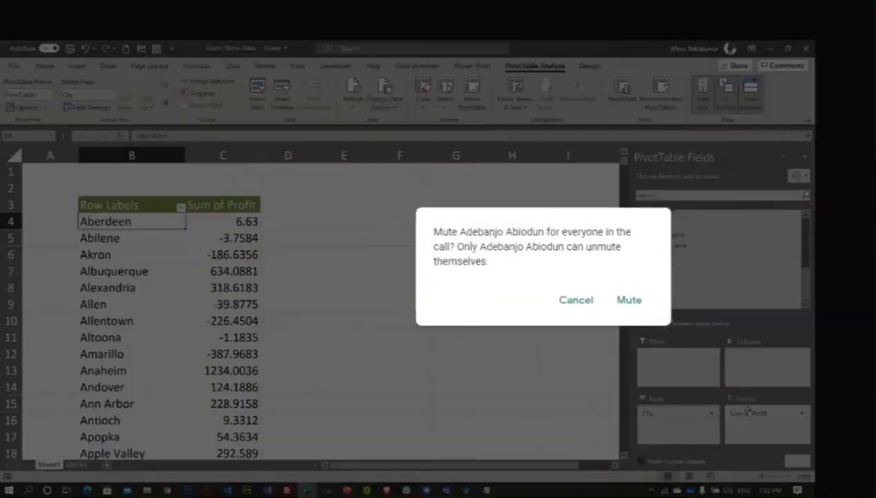
click(632, 302)
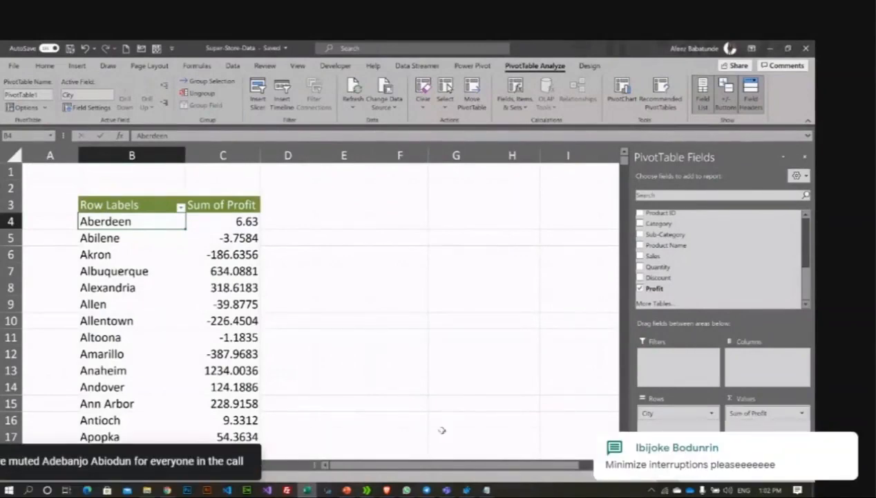
click(235, 221)
Step: Remove Sum of Profit and City from the PivotTable, leaving it empty
drag(767, 413, 285, 320)
click(99, 202)
drag(671, 413, 456, 262)
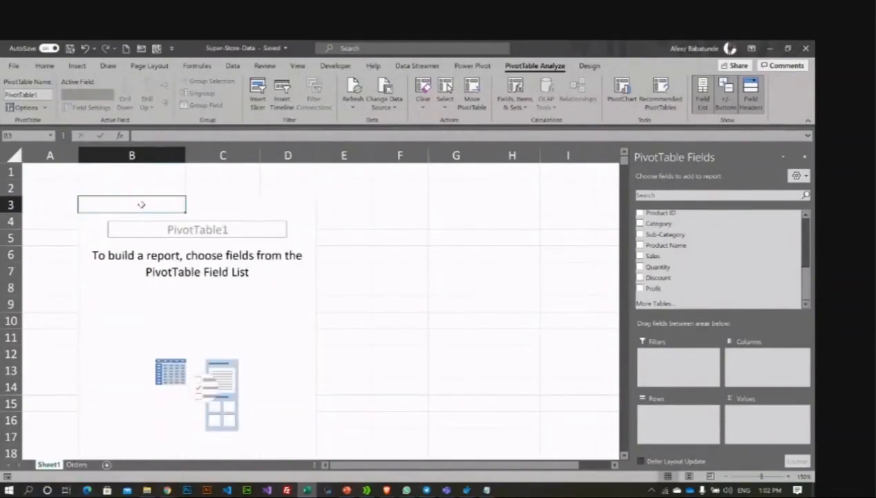
scroll(740, 274, down, 3)
Step: Mute one more participant and switch to the Google Meet call in Chrome
click(633, 294)
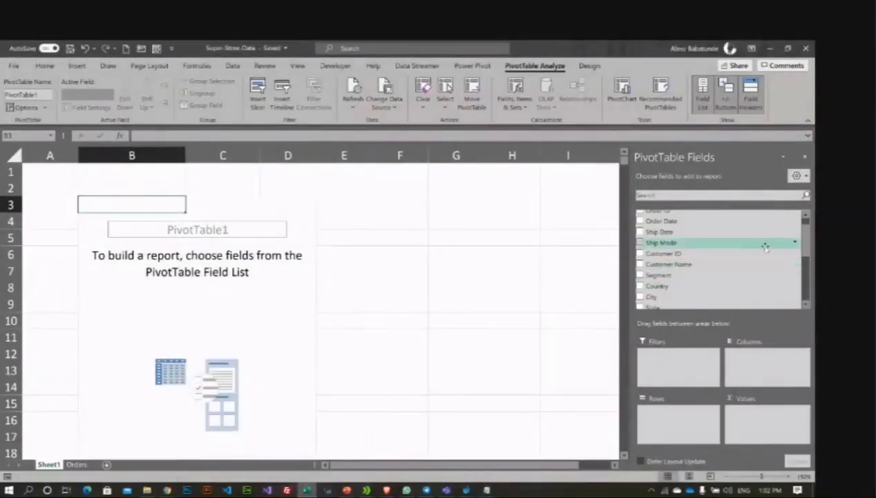
scroll(716, 248, down, 1)
scroll(716, 247, down, 1)
scroll(726, 228, up, 2)
scroll(719, 249, down, 3)
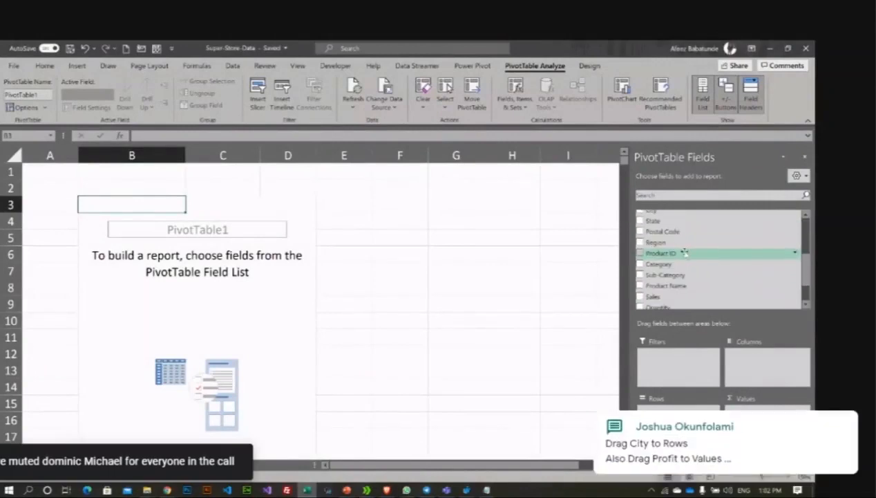
scroll(684, 252, up, 2)
scroll(685, 253, up, 3)
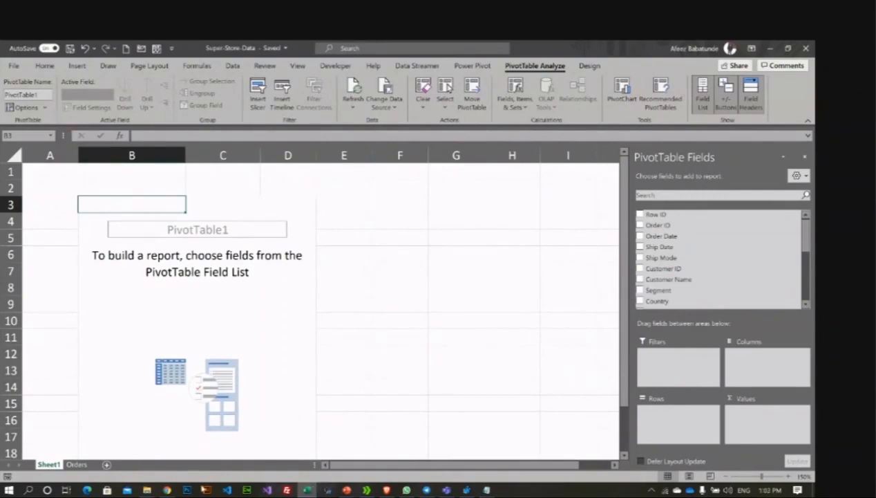
click(166, 490)
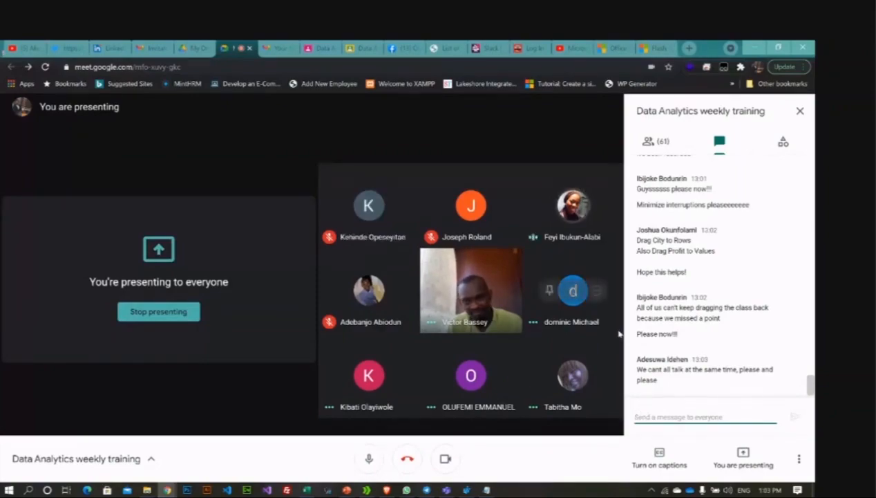
Step: Mute another participant for everyone in the call
click(573, 376)
click(632, 295)
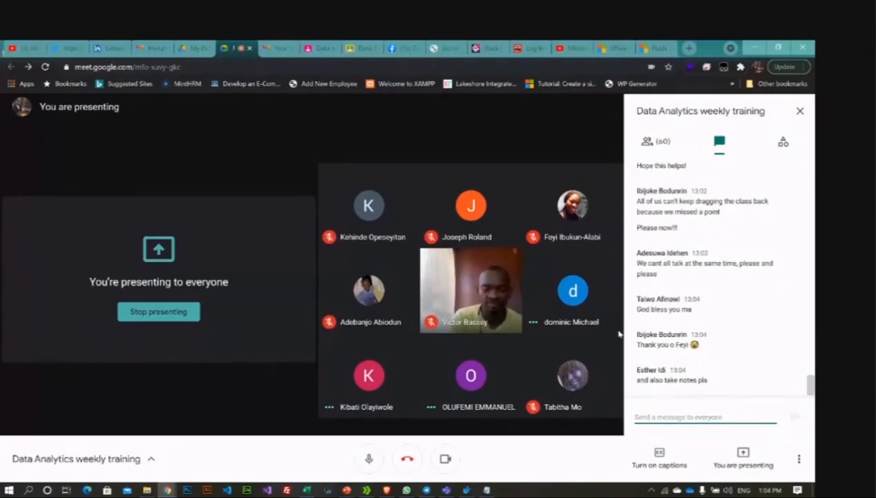
key(XF86AudioPlay)
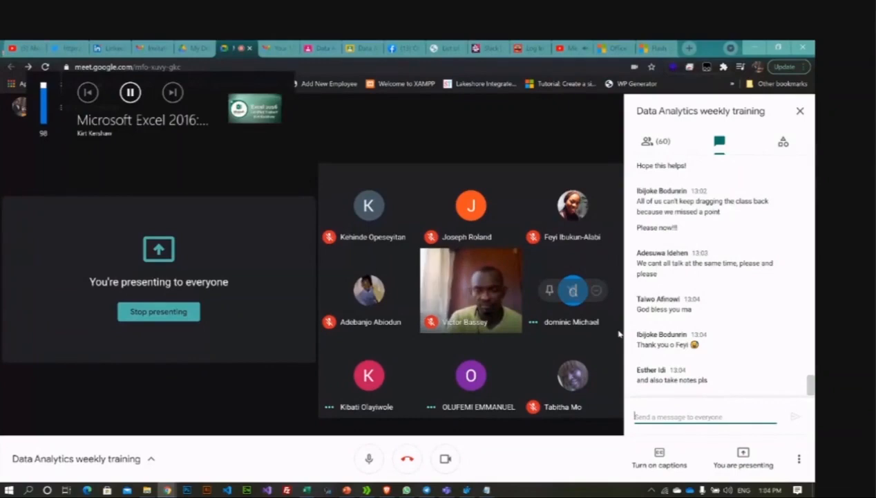
Step: Close the YouTube page that started playing and return to the Excel workbook
right_click(586, 47)
click(574, 49)
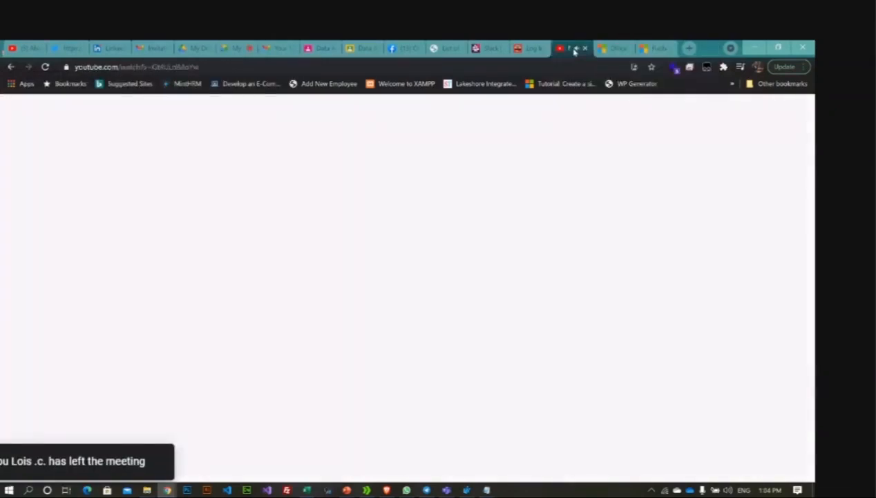
click(585, 48)
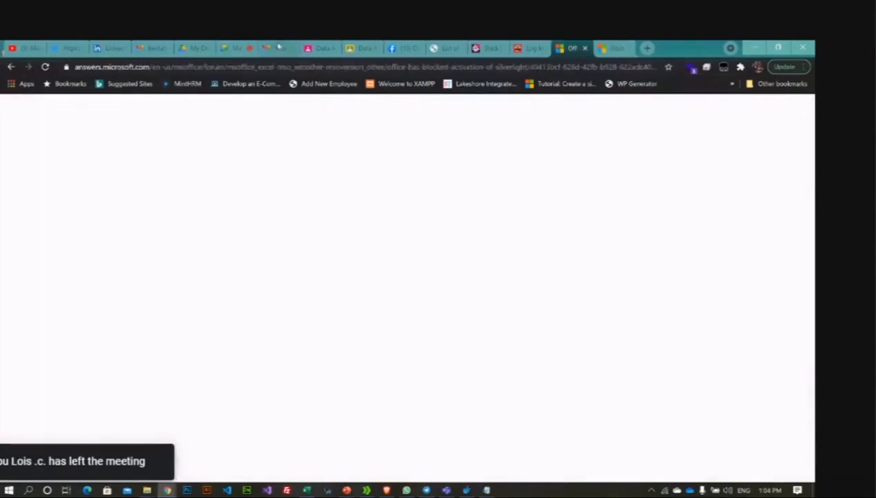
click(239, 48)
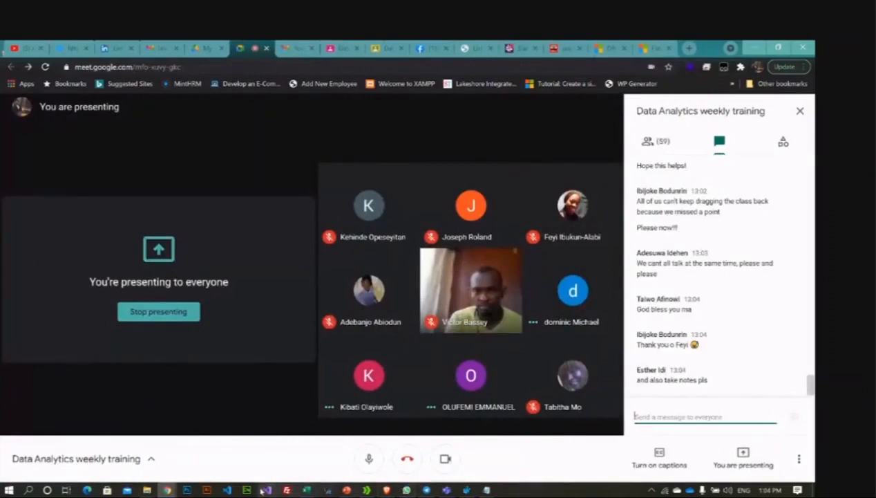
click(307, 490)
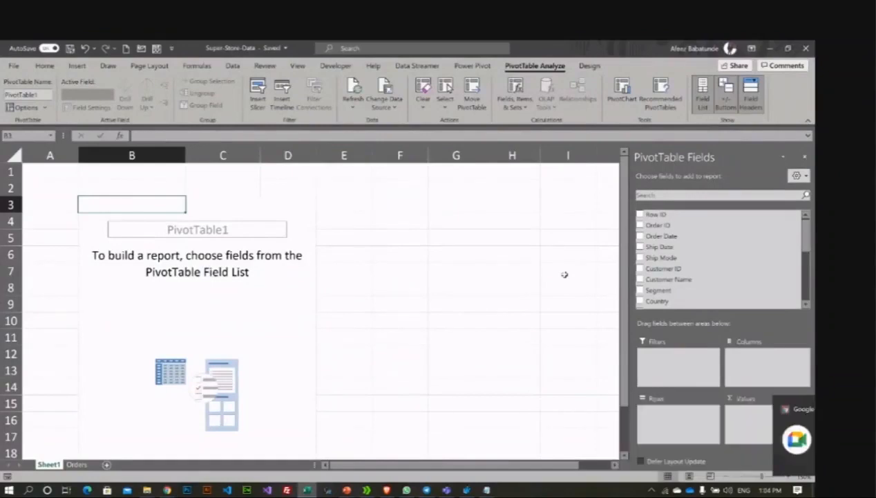
Step: Put City back in Rows and Profit in Values, e.g. Anaheim 1234.0036
scroll(680, 228, down, 4)
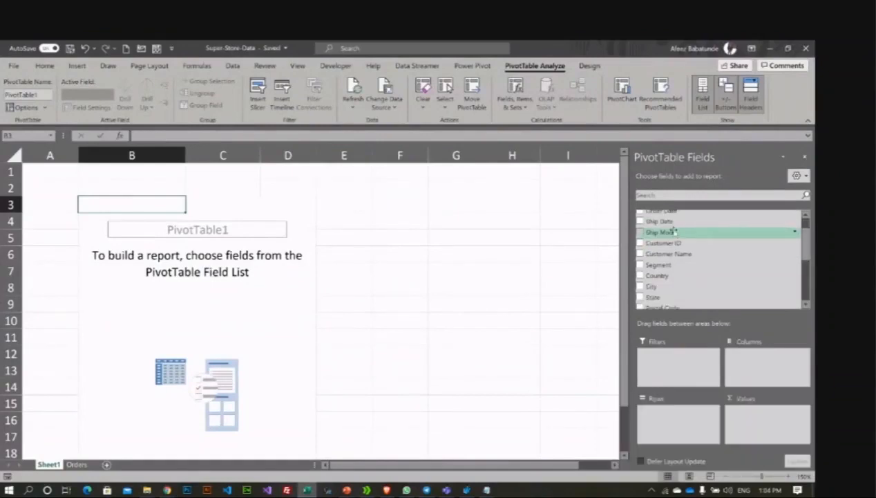
scroll(660, 235, up, 4)
scroll(656, 239, down, 2)
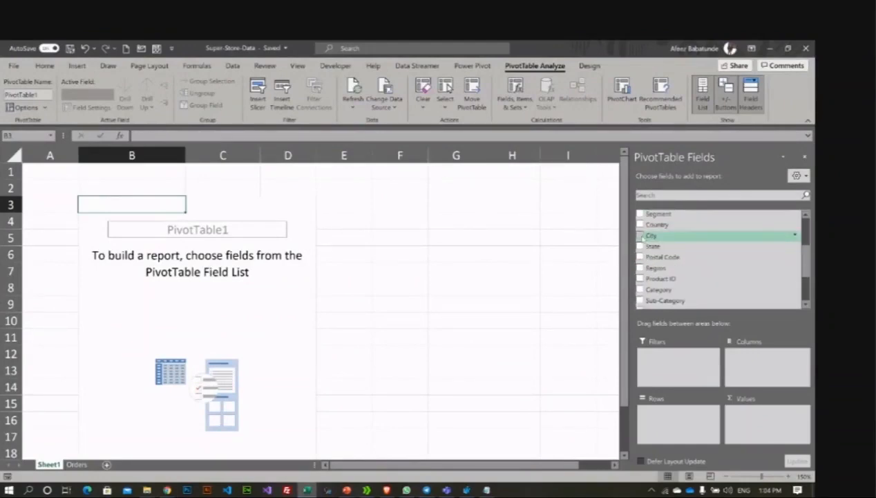
drag(644, 237, 653, 414)
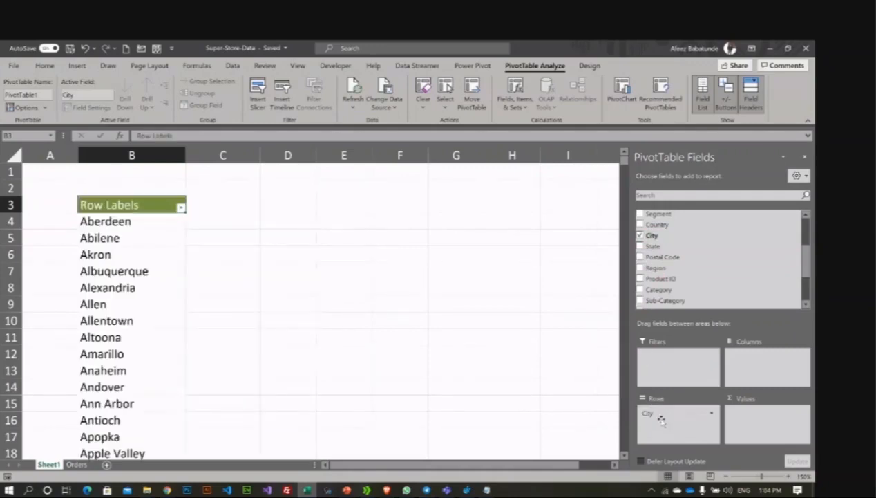
scroll(706, 229, down, 3)
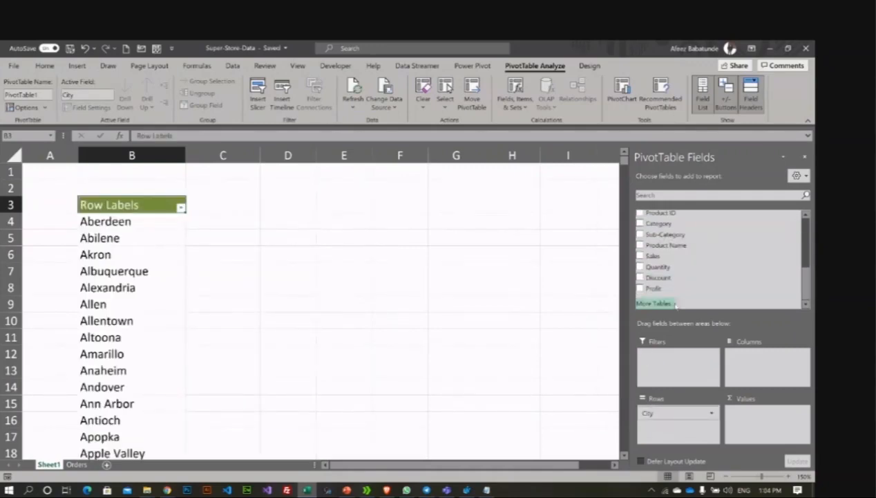
drag(681, 288, 751, 417)
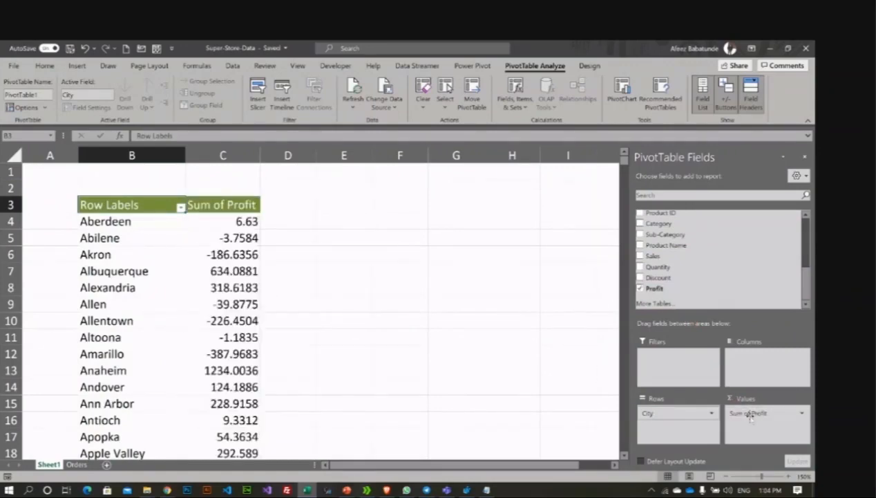
Step: Select Akron's profit value and open the Sum of Profit field menu in Values
right_click(223, 204)
key(Escape)
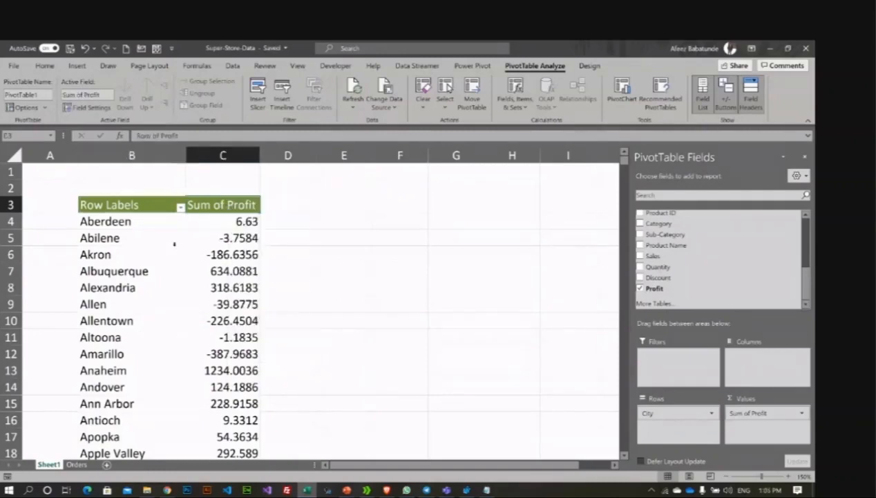
click(126, 242)
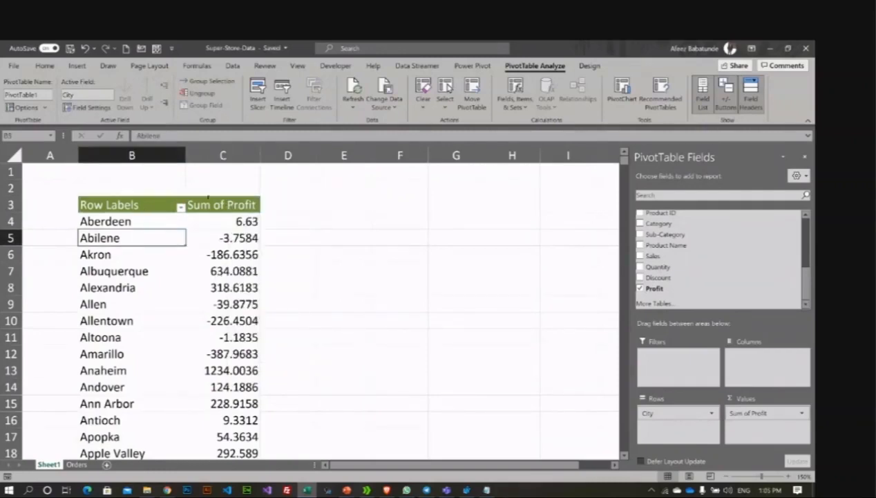
click(213, 205)
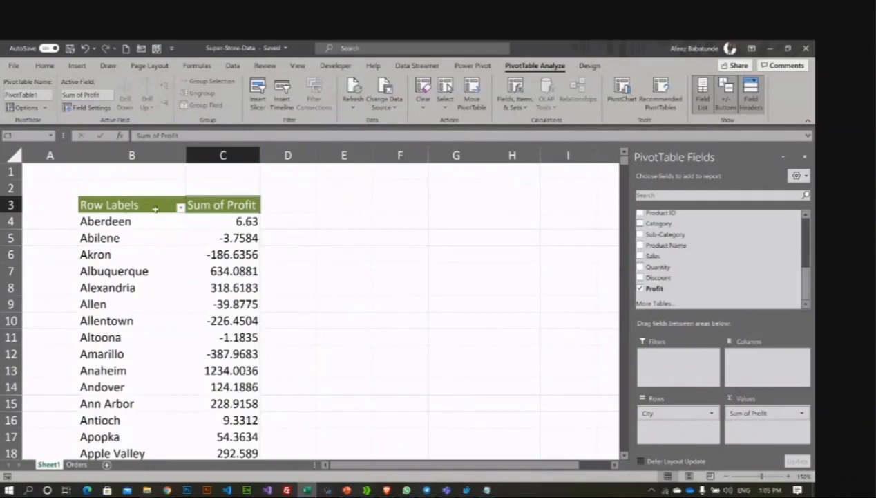
click(191, 255)
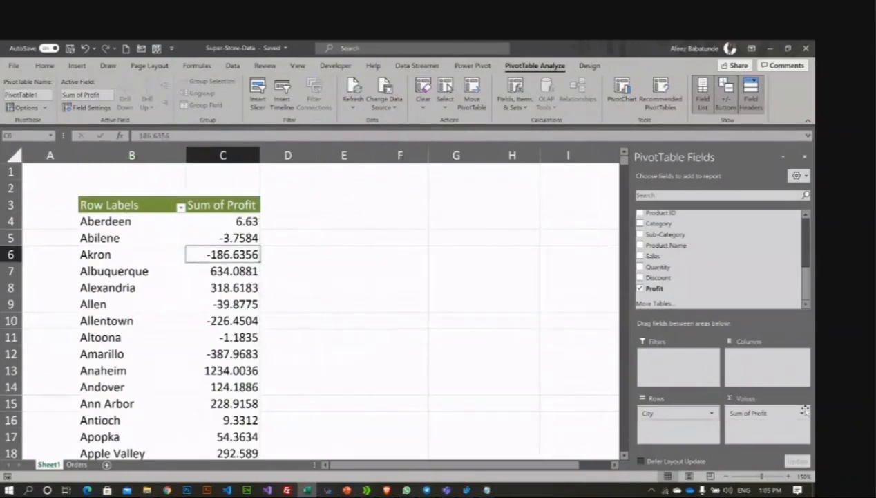
click(803, 412)
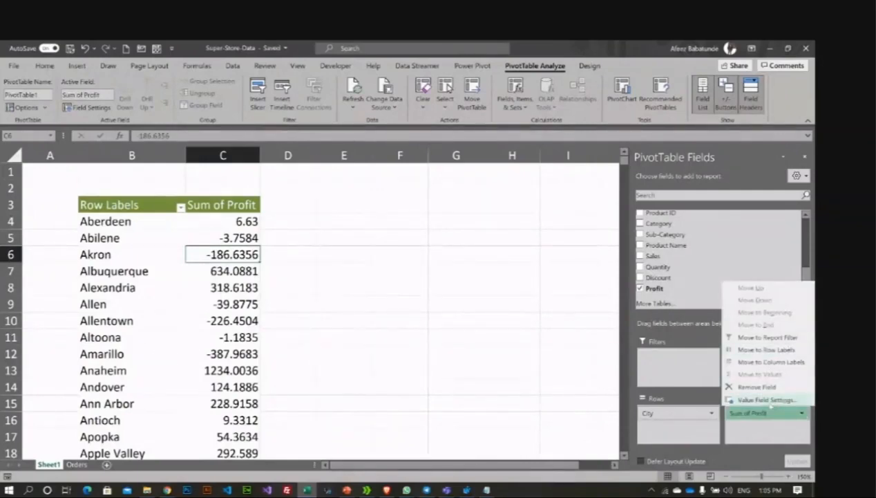
Step: Open Value Field Settings for the Sum of Profit field
click(756, 415)
click(757, 413)
click(765, 399)
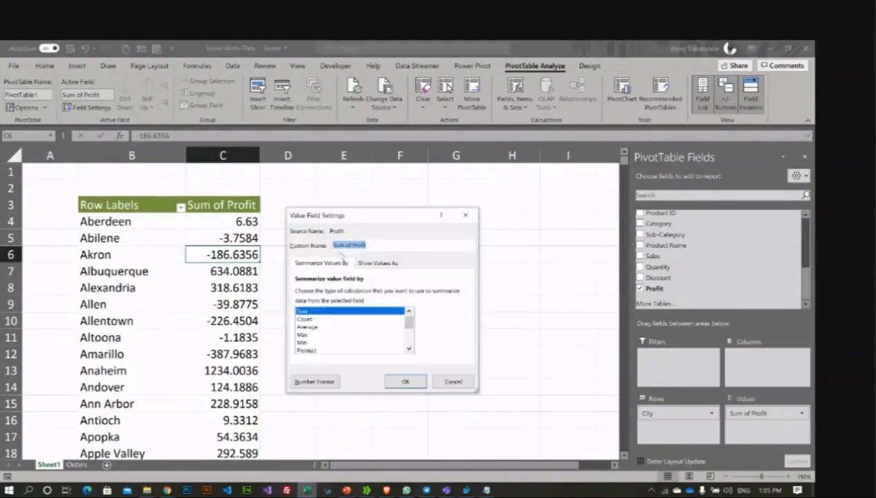
scroll(310, 328, down, 2)
scroll(311, 331, up, 2)
Step: Cancel Value Field Settings, keeping Sum, and select Abilene's and Akron's profit cells
click(449, 381)
click(194, 222)
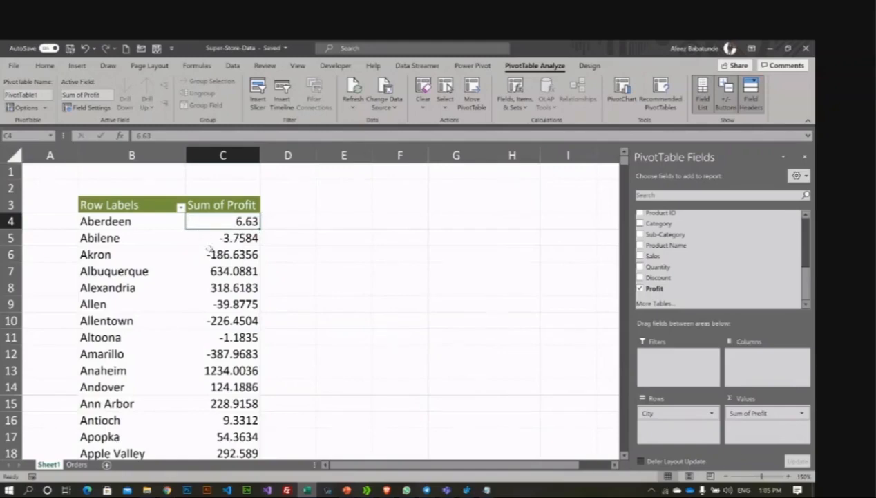
click(215, 243)
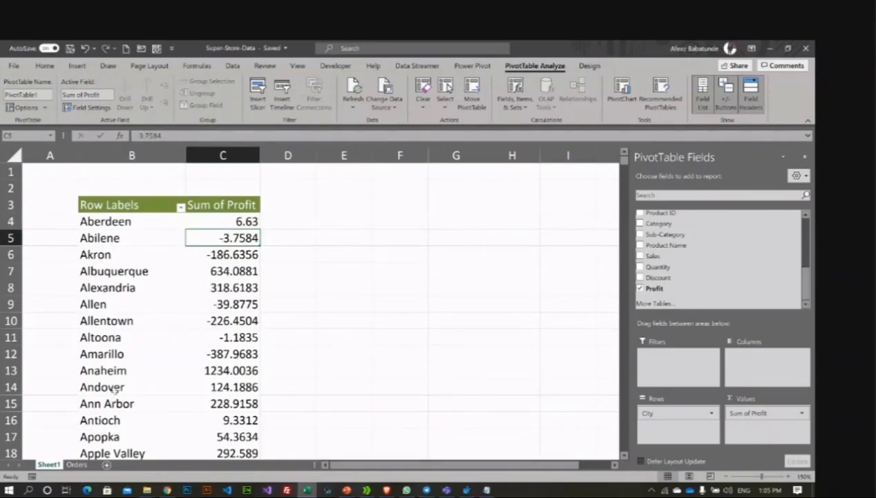
click(237, 254)
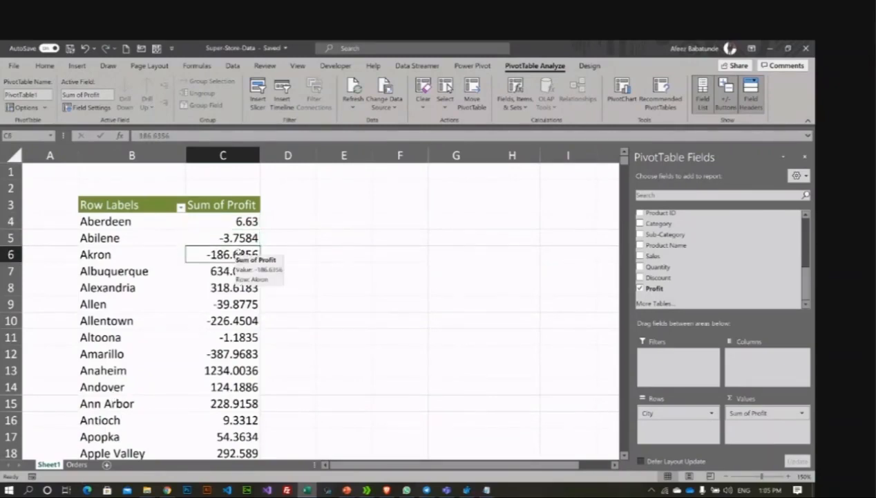
right_click(216, 257)
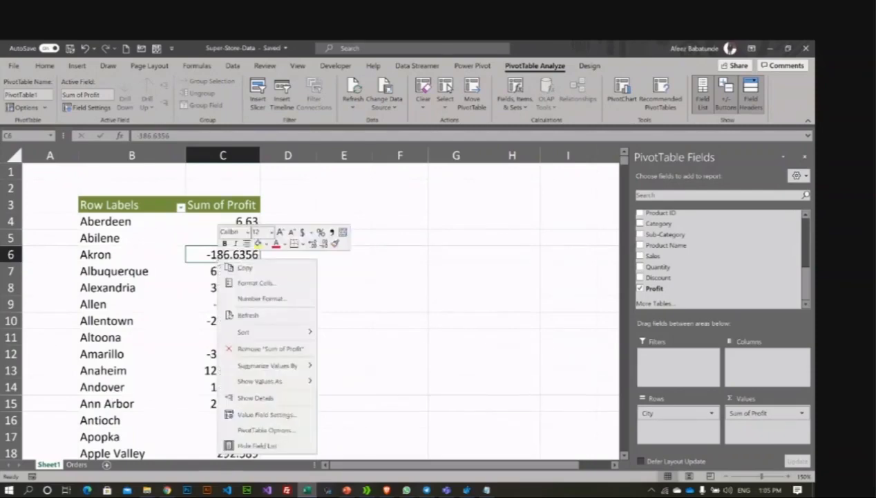
mouse_move(289, 381)
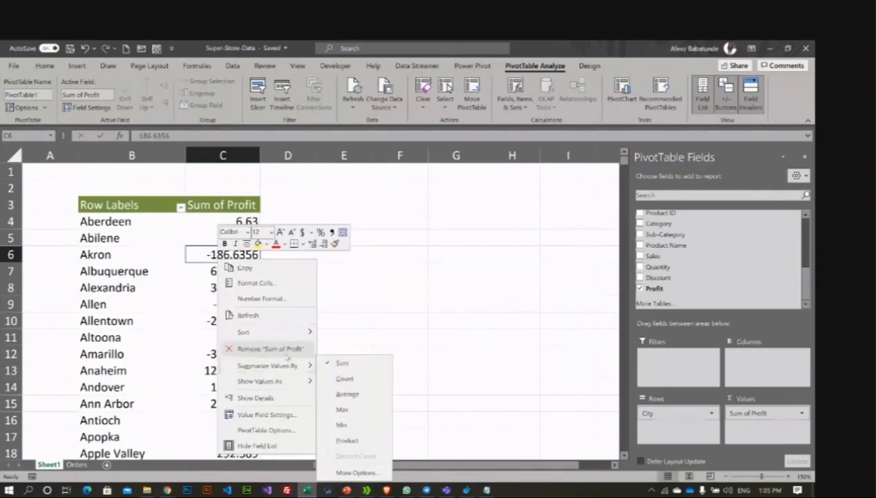
mouse_move(284, 334)
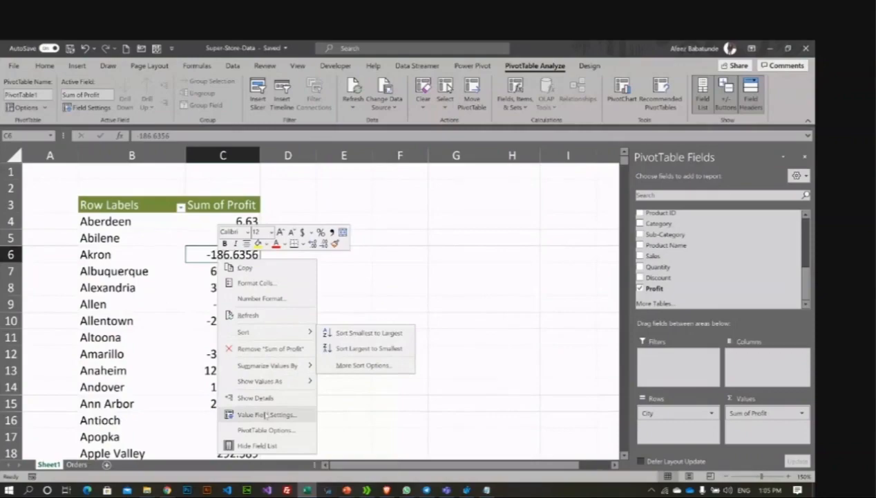
click(112, 238)
Step: Filter the city rows to the Top 10 Items by Sum of Profit, totalling 190118.5284
right_click(111, 238)
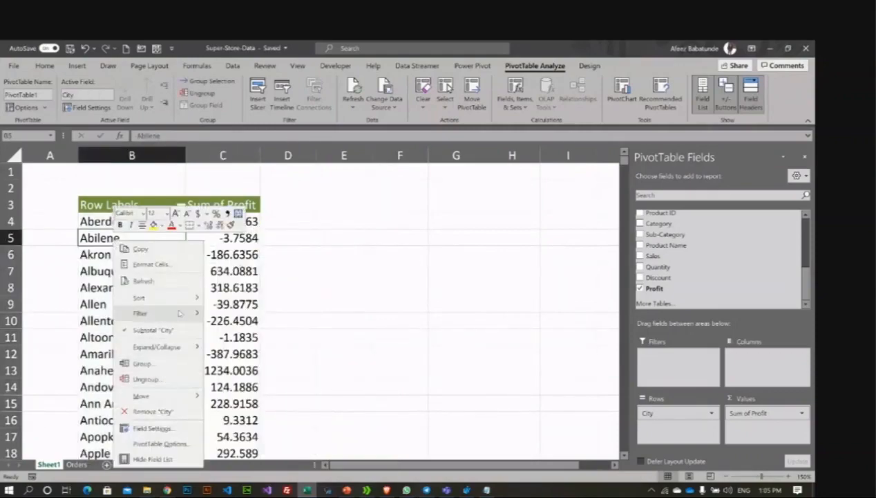
mouse_move(178, 313)
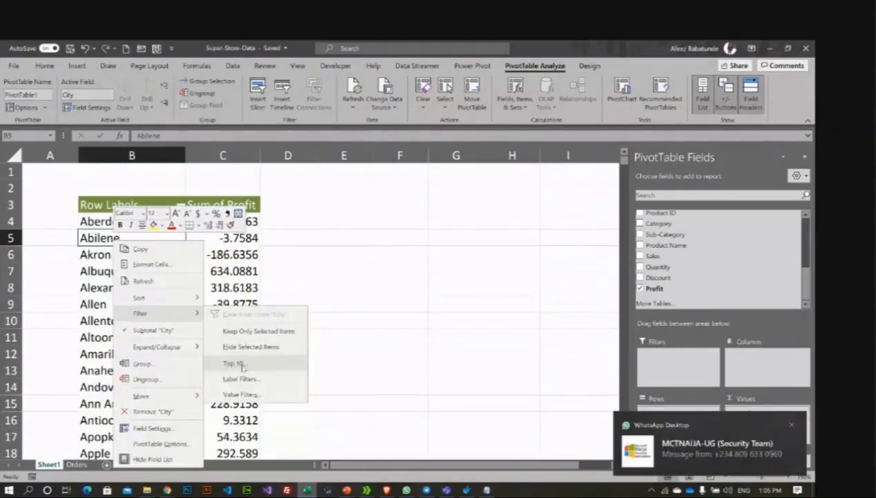
key(Escape)
click(223, 271)
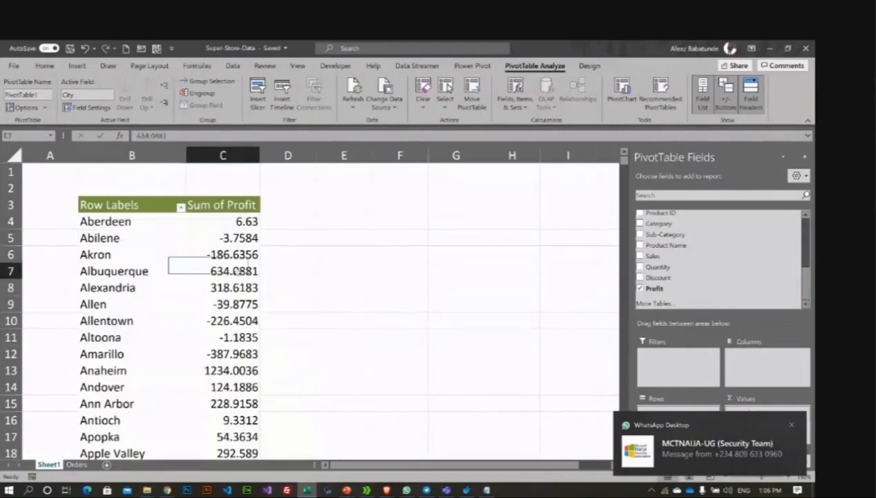
click(107, 255)
key(ctrl+space)
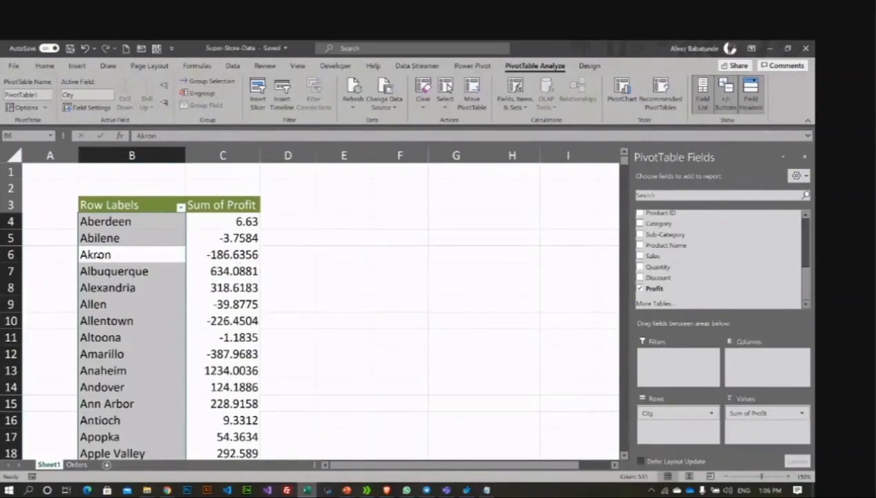
right_click(101, 256)
key(Escape)
right_click(120, 255)
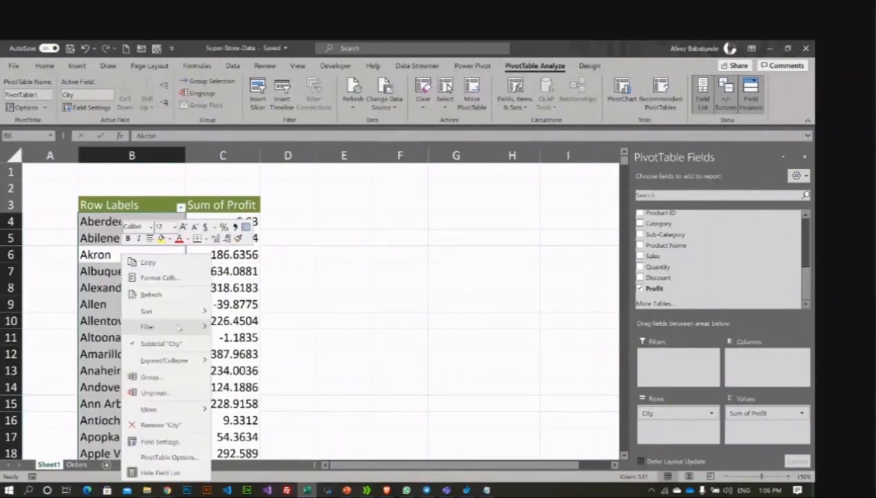
mouse_move(182, 330)
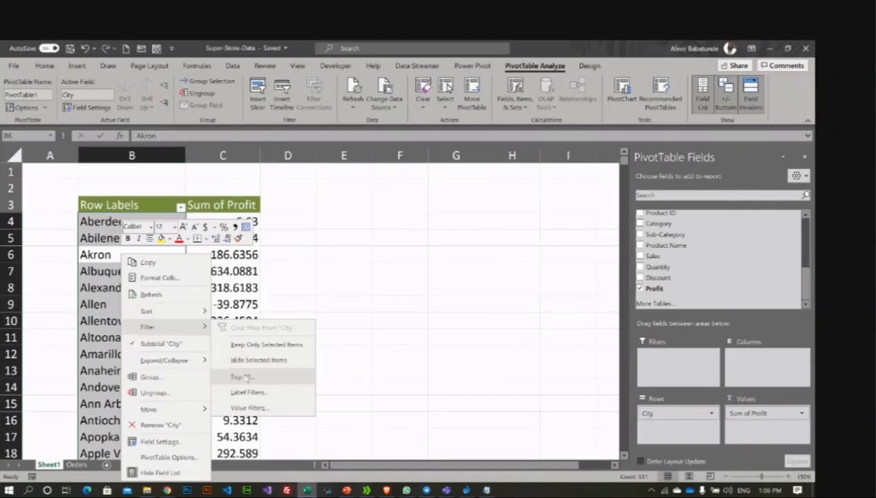
click(247, 378)
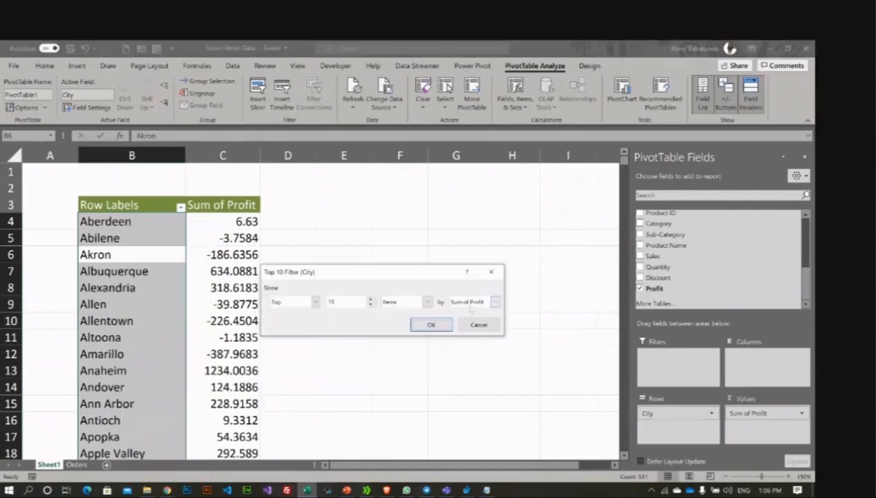
click(428, 324)
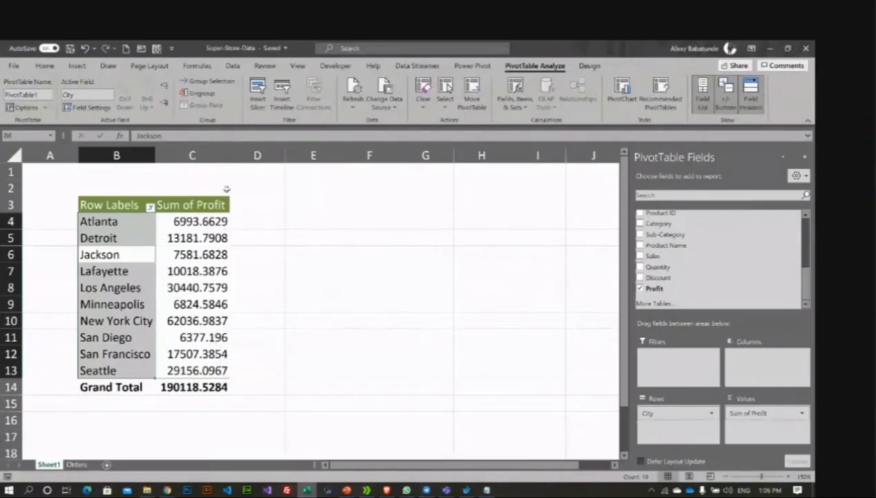
Step: Apply Comma Style to the city profits C4:C13 and the Grand Total C14 (190,118.53)
drag(201, 222, 200, 370)
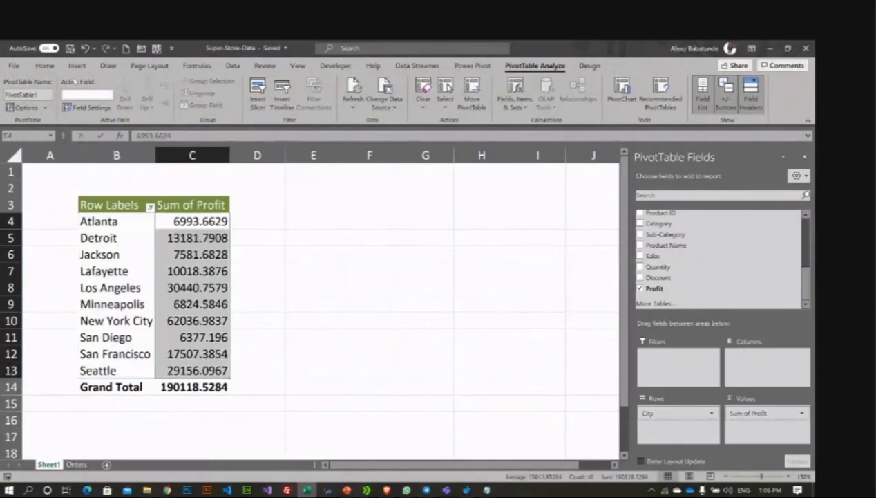
click(45, 66)
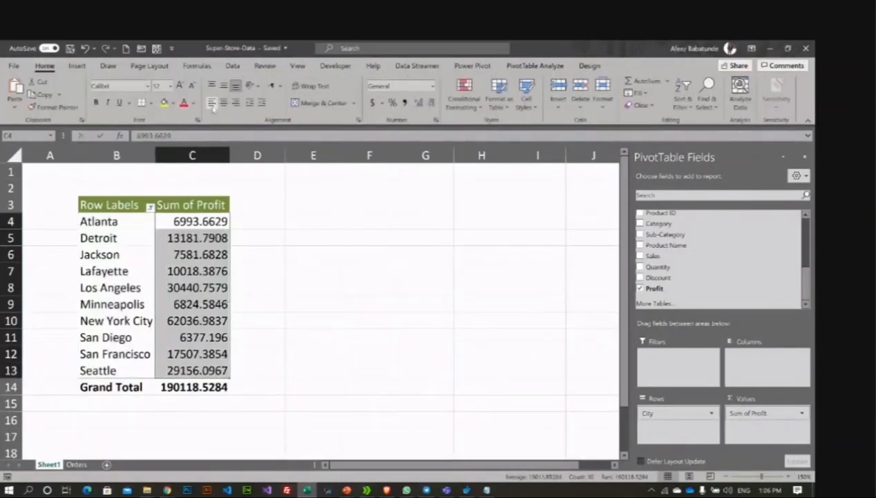
click(406, 102)
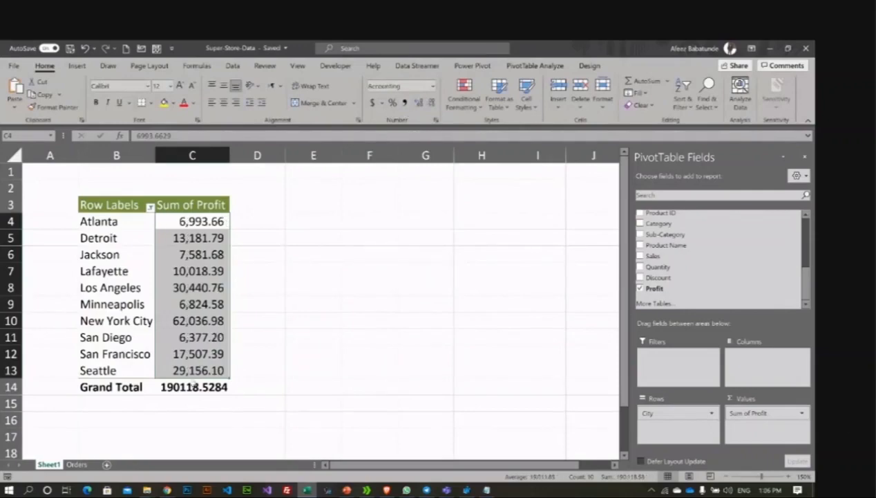
click(192, 384)
click(405, 102)
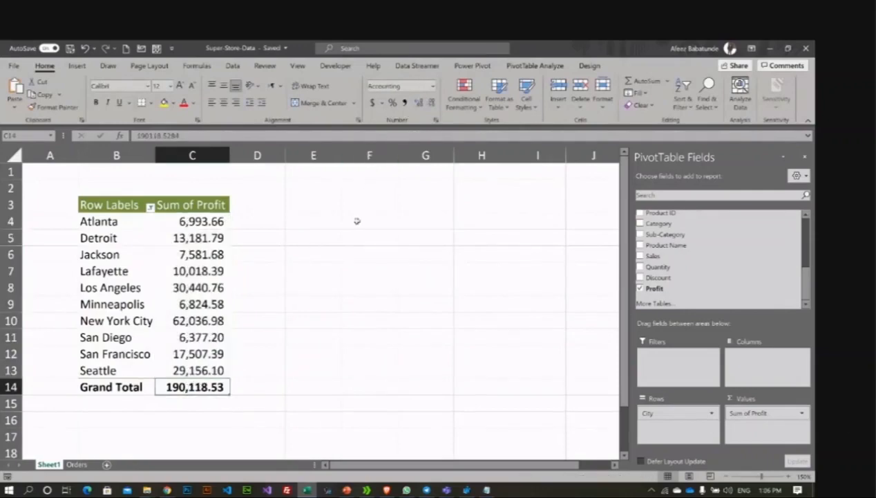
Step: Select the top 10 city labels, then the Sum of Profit header
click(298, 370)
drag(117, 221, 117, 371)
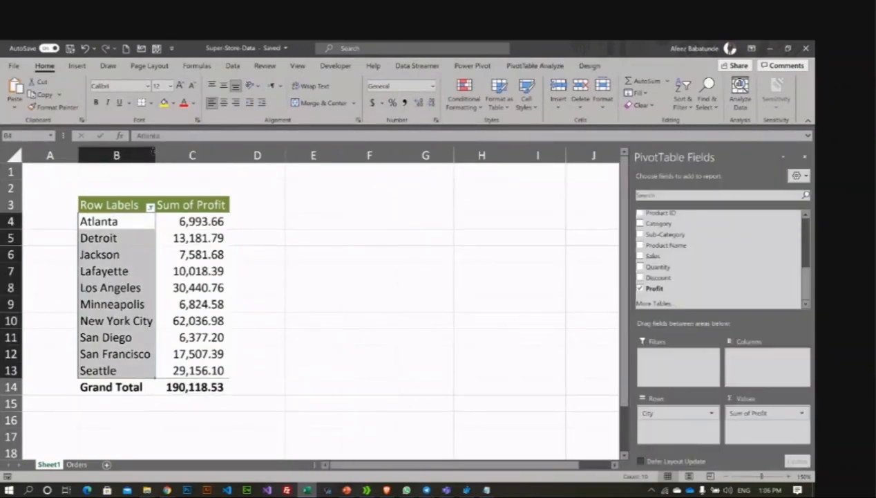
click(263, 237)
click(192, 205)
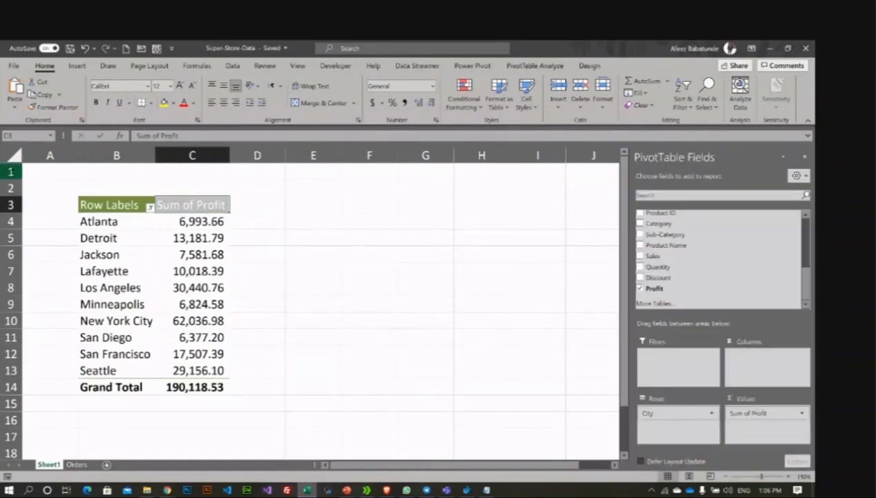
Step: Insert a new row 1 so the pivot table starts at row 4
click(13, 171)
right_click(11, 171)
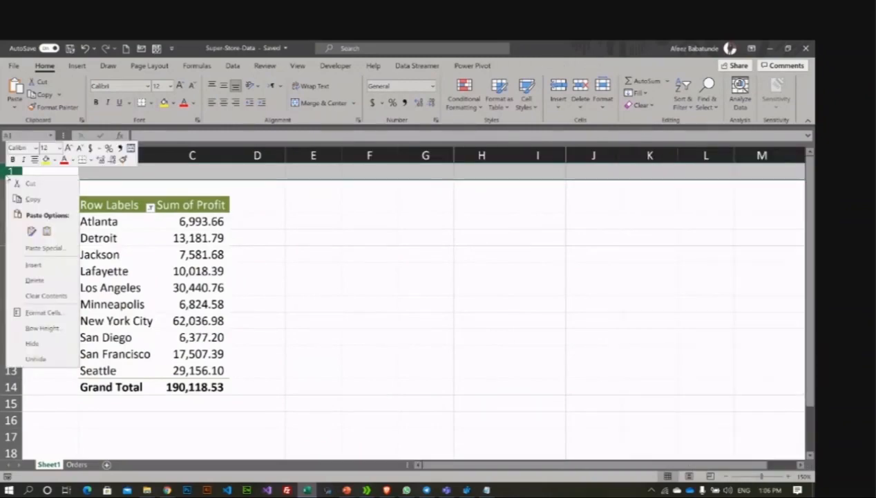
click(47, 266)
click(116, 201)
Step: Select the empty cells B3:C3 above the table, then cell B2
click(176, 201)
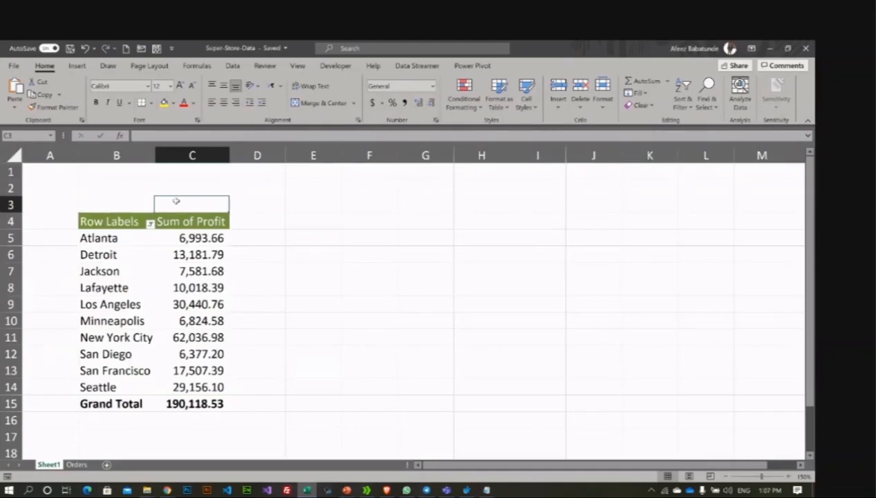
key(shift+Left)
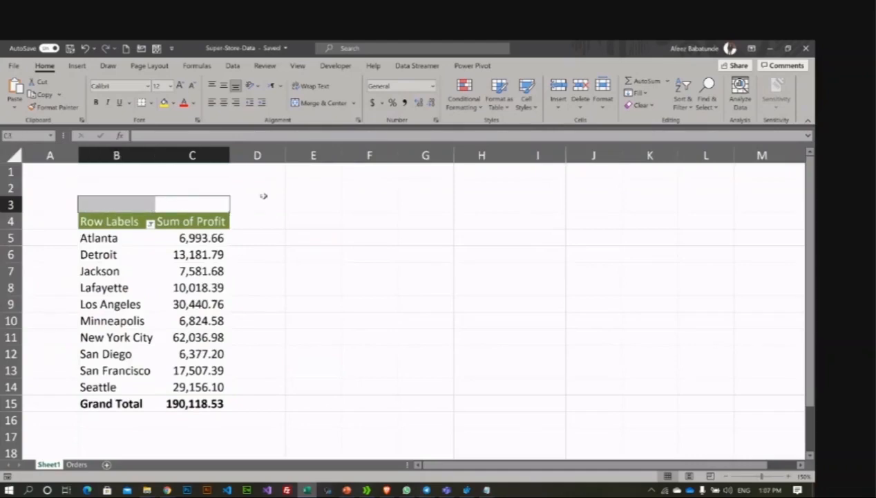
click(287, 235)
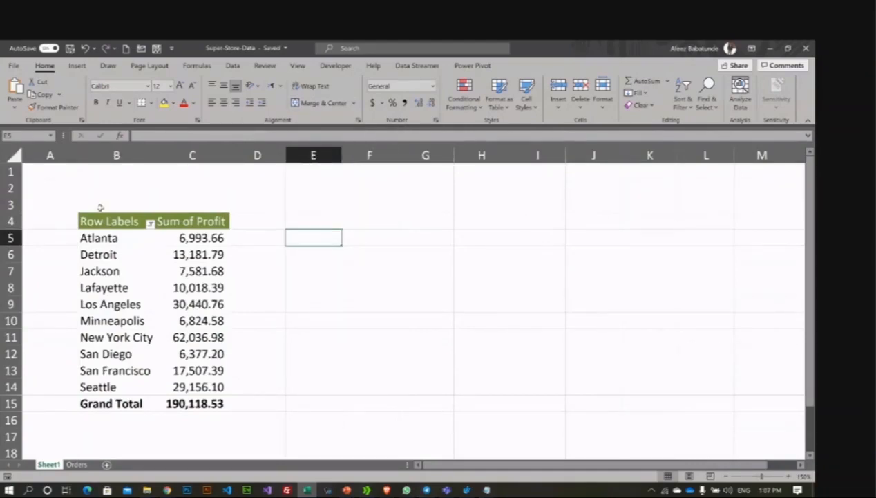
click(138, 186)
Step: Rename the pivot's Row Labels header to 'Top 10 City'
click(116, 220)
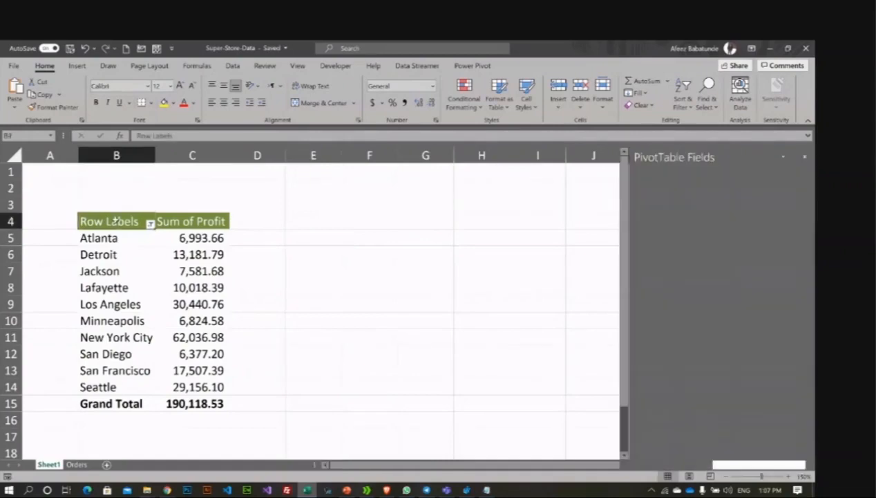
text(To)
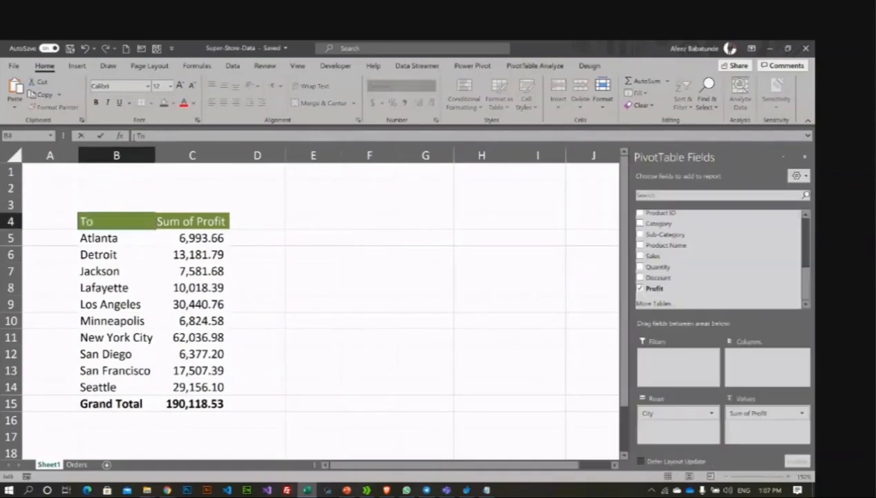
text(p 10 City)
key(Return)
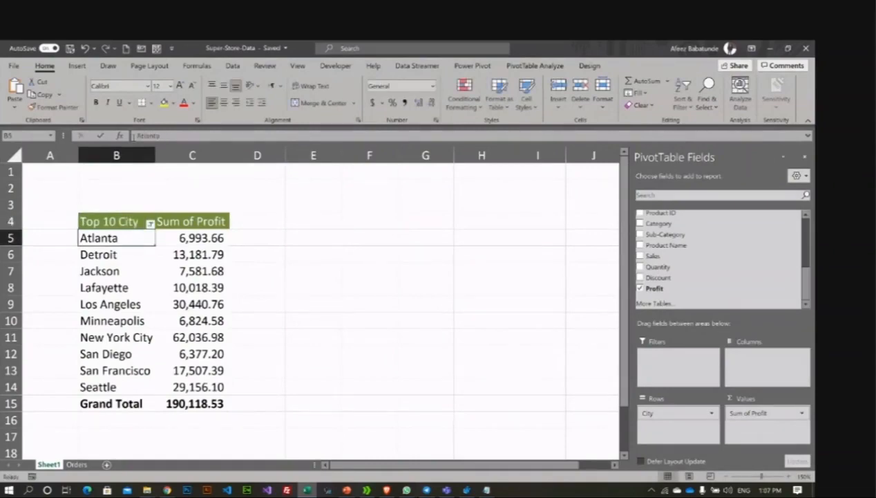
click(358, 305)
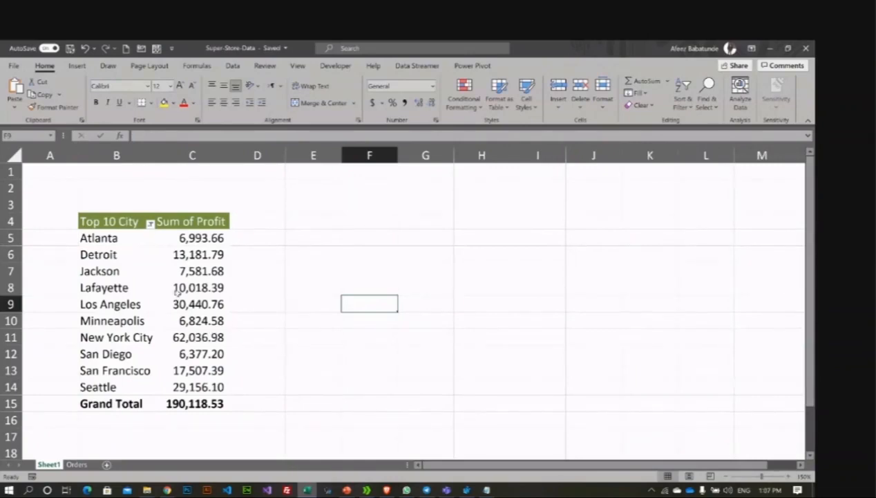
Step: Refresh the city profit pivot from the Sum of Profit values' context menu
click(181, 222)
right_click(168, 253)
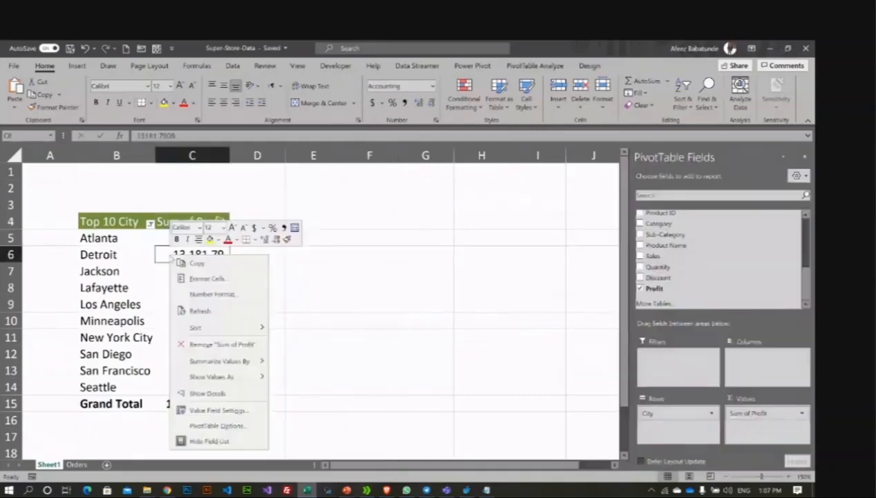
click(154, 294)
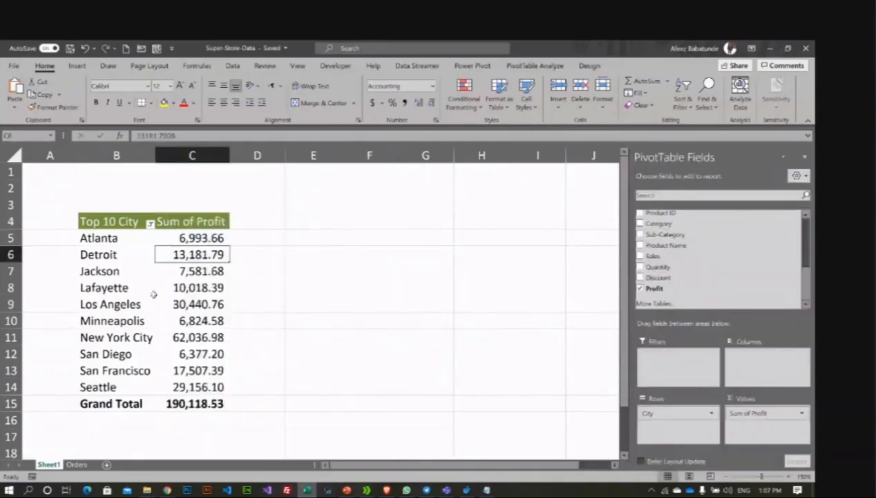
right_click(201, 252)
click(229, 312)
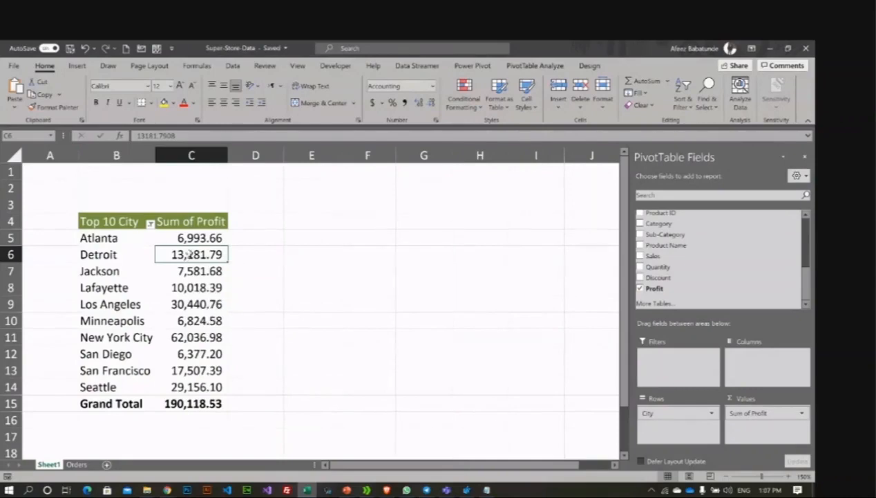
Step: Sort the cities by profit largest to smallest, New York City 62,036.98 first
mouse_move(183, 254)
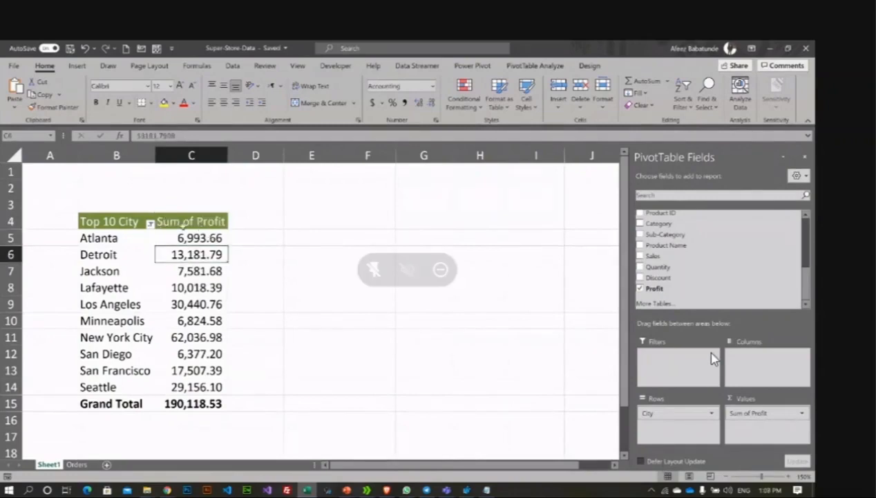
right_click(186, 255)
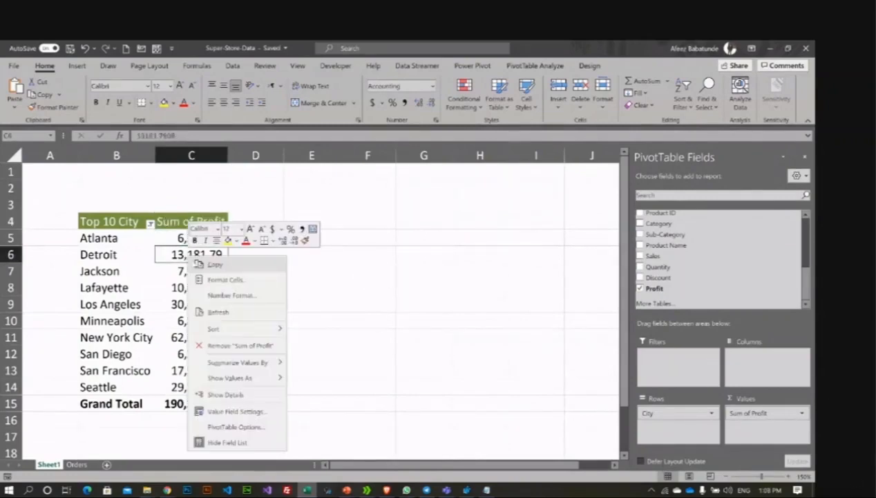
mouse_move(228, 329)
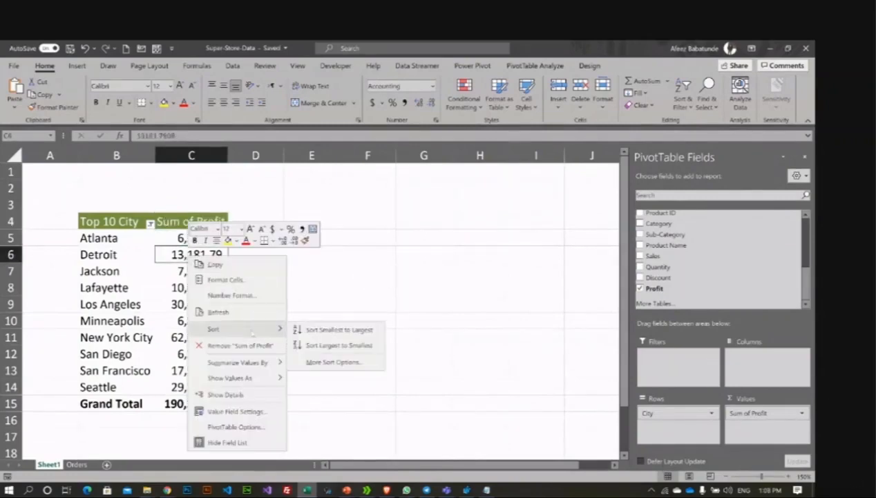
click(325, 346)
click(307, 279)
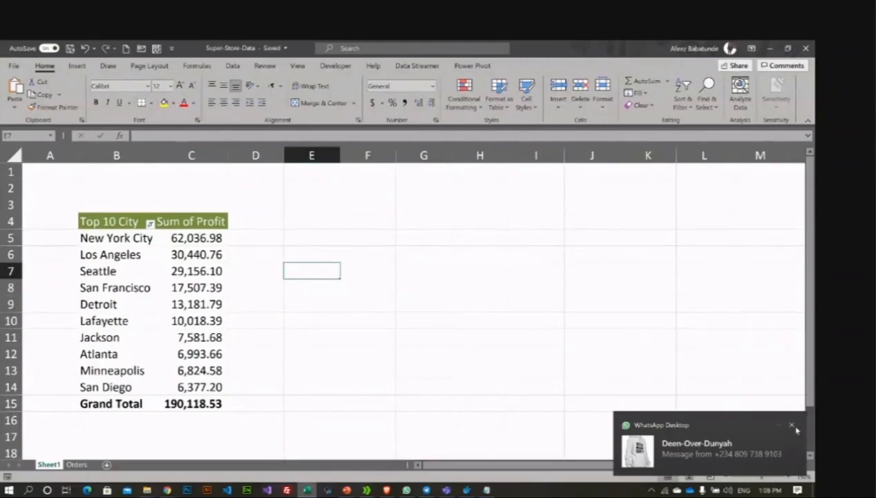
Step: Dismiss the chat notification and rename the C4 header from 'Sum of Profit' to 'Profit by City'
click(794, 427)
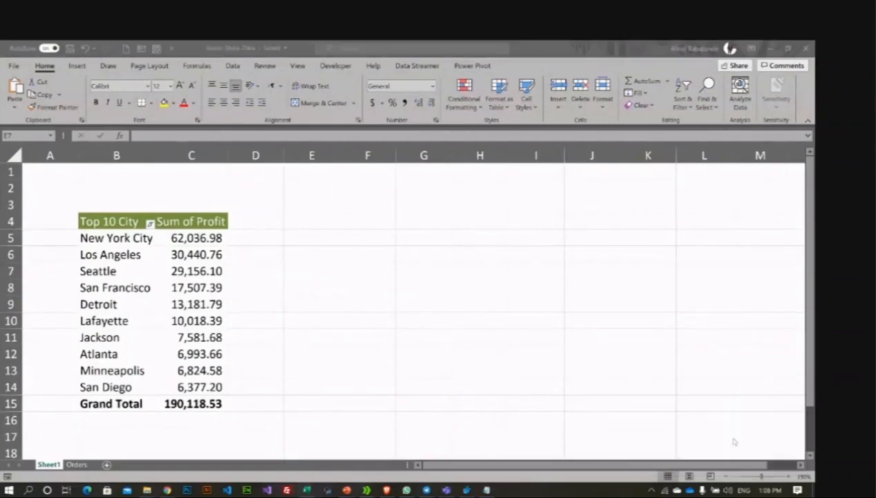
click(264, 267)
click(366, 254)
click(191, 221)
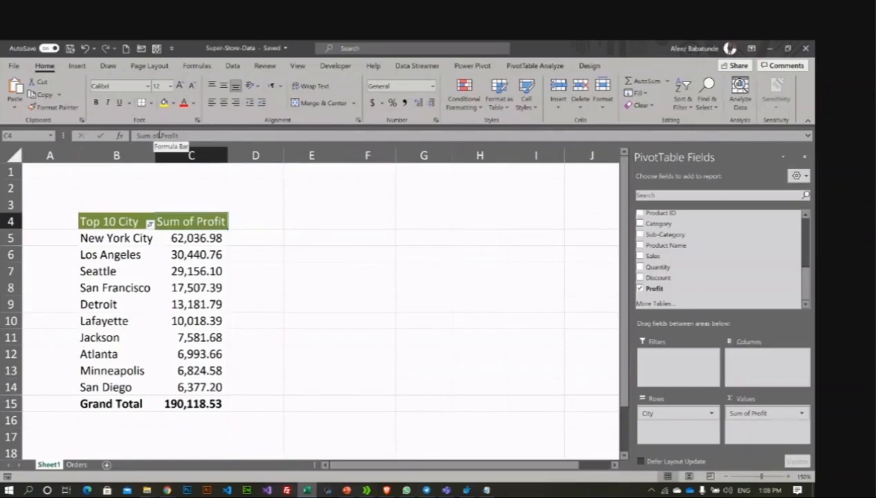
click(161, 136)
key(BackSpace)
key(BackSpace)
key(BackSpace)
key(BackSpace)
key(BackSpace)
key(BackSpace)
key(BackSpace)
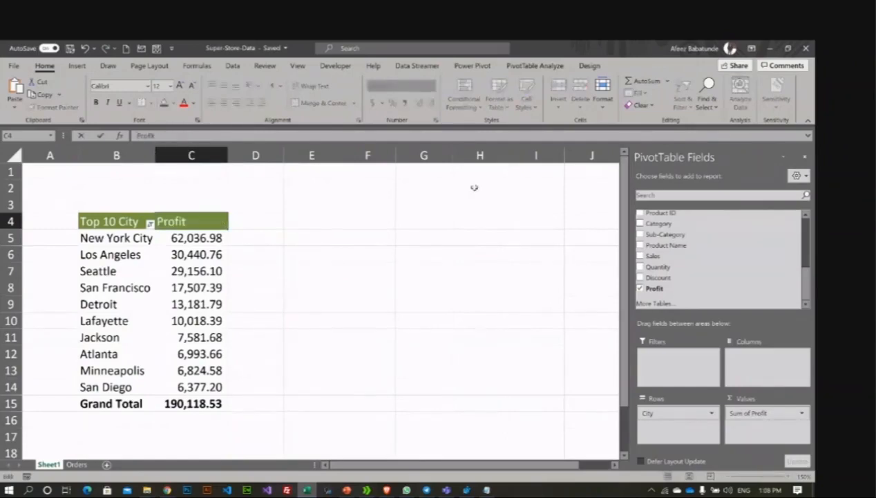
text(by City)
key(Return)
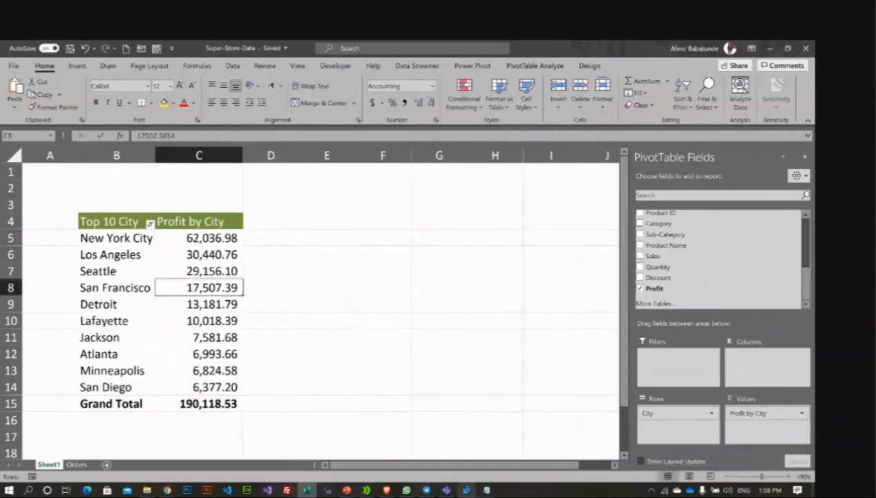
Step: Check the Notepad list of planned reports, then return to cell E4 in Excel
click(487, 490)
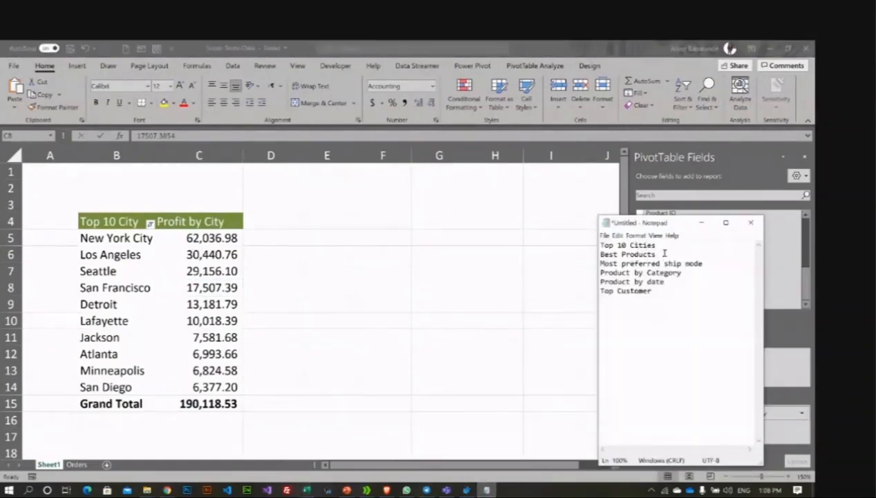
key(alt+Tab)
click(309, 219)
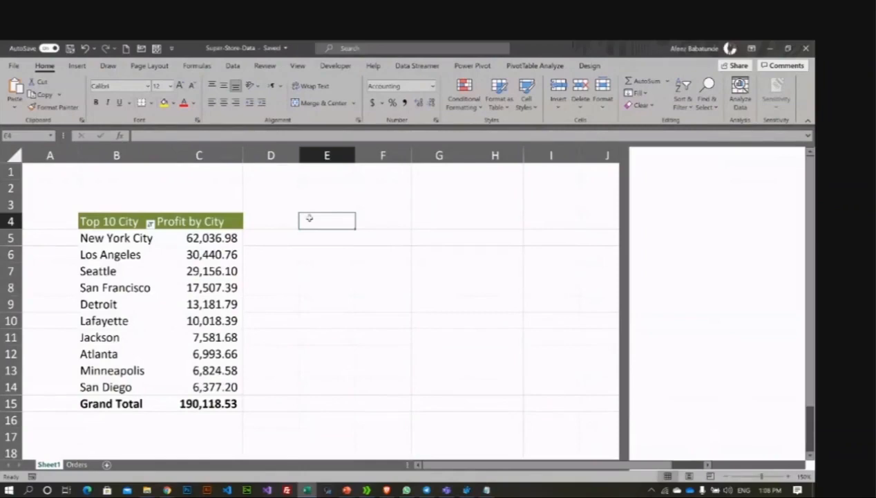
Step: Rename the Sheet1 worksheet tab to 'Top 10 City'
double_click(51, 463)
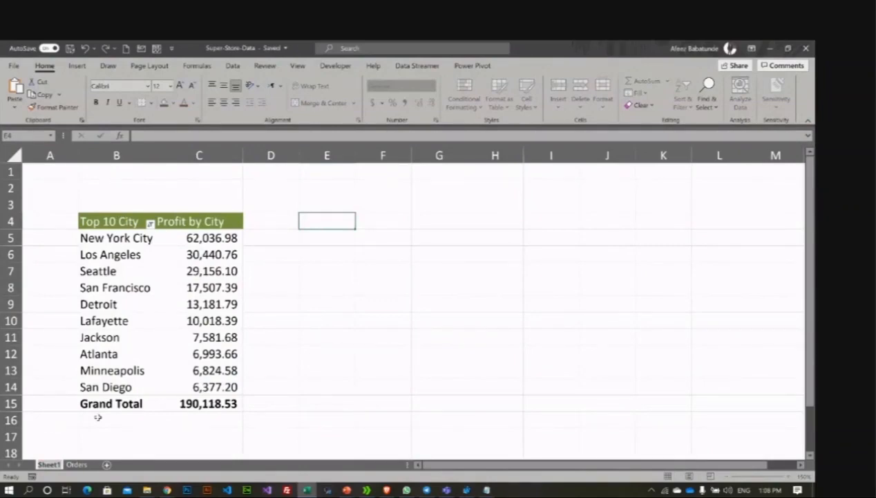
text(Top)
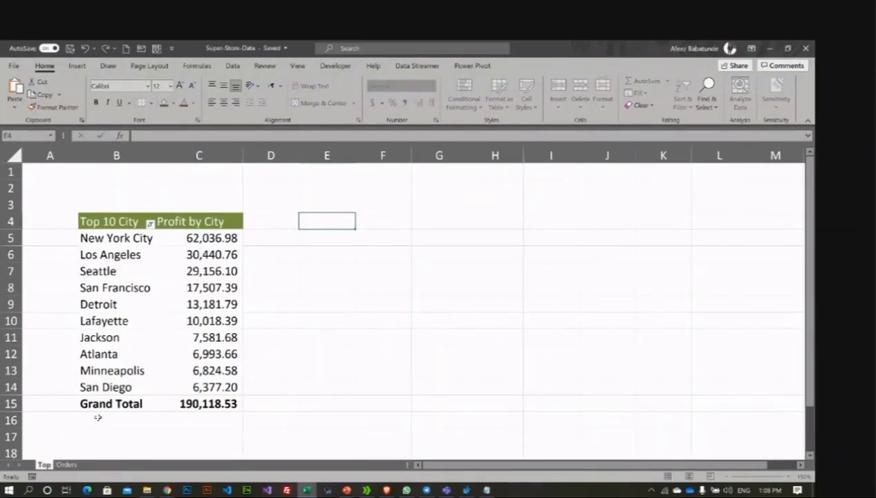
text( 10 City)
key(Return)
click(328, 307)
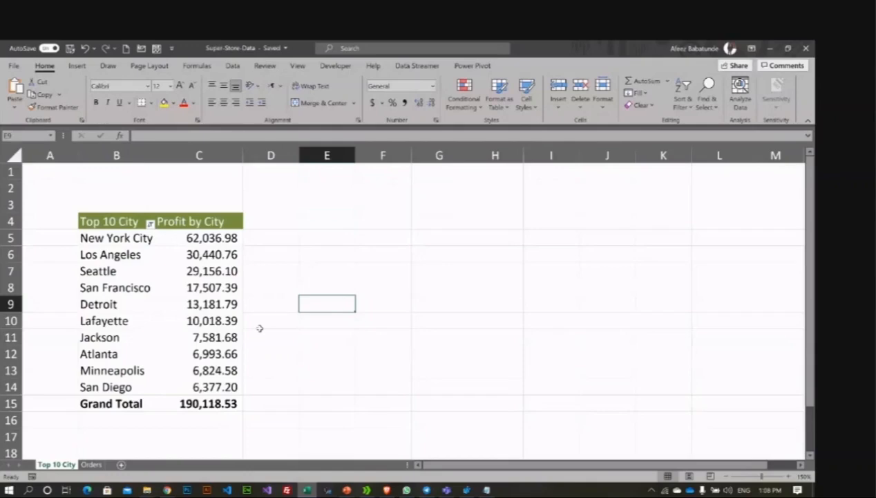
Step: Review the Notepad report list and return to cell E4 in Excel
click(319, 222)
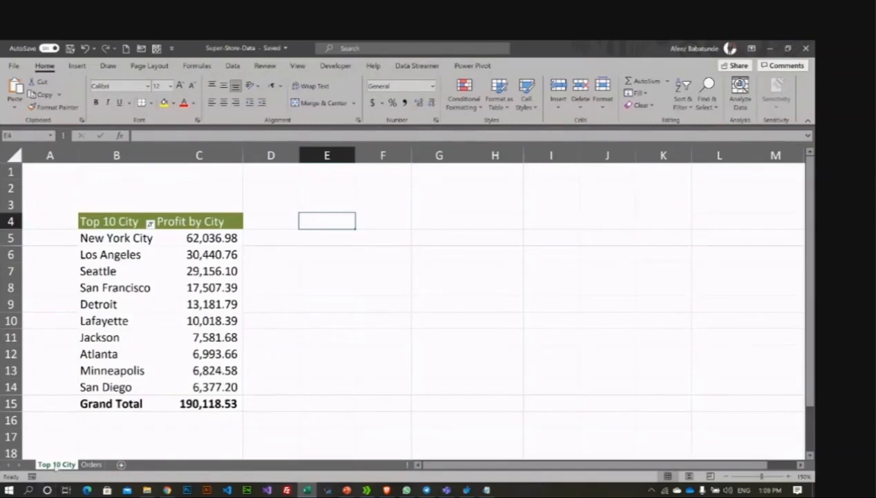
click(486, 490)
click(326, 216)
Step: Mark out E4:G13 for the next table, then select a Ship Mode cell on the Orders sheet
drag(326, 215, 417, 372)
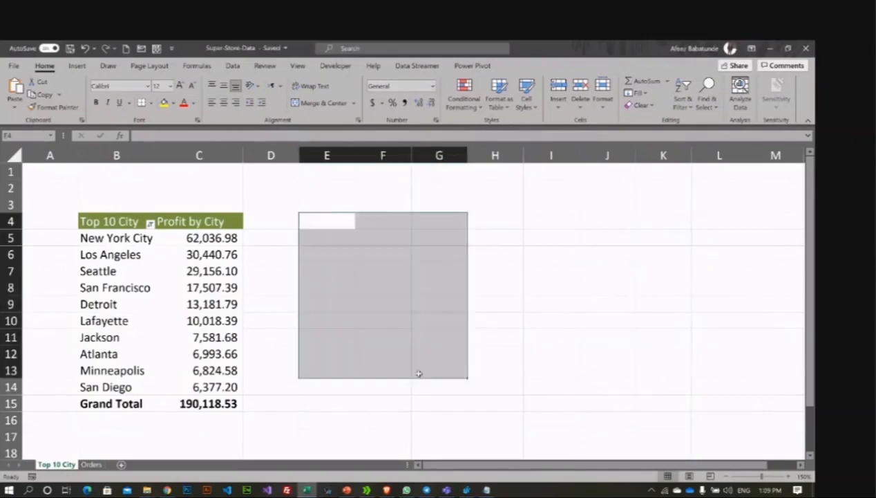
click(508, 344)
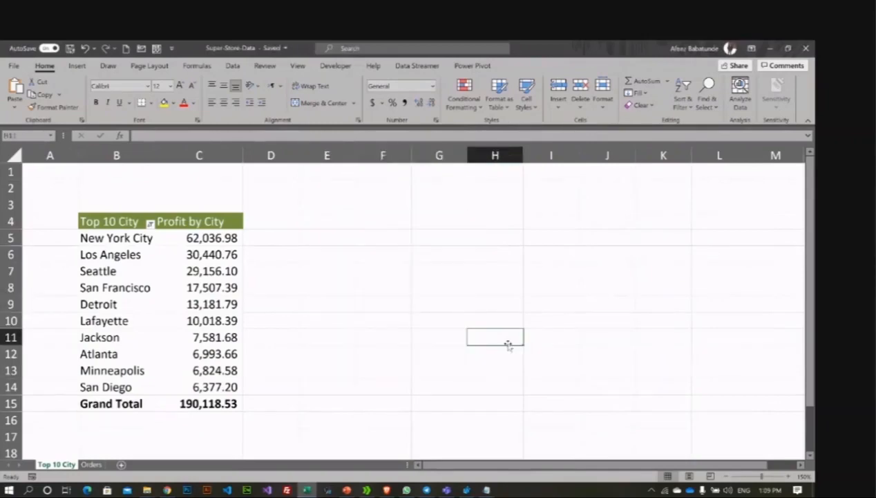
click(91, 464)
click(243, 280)
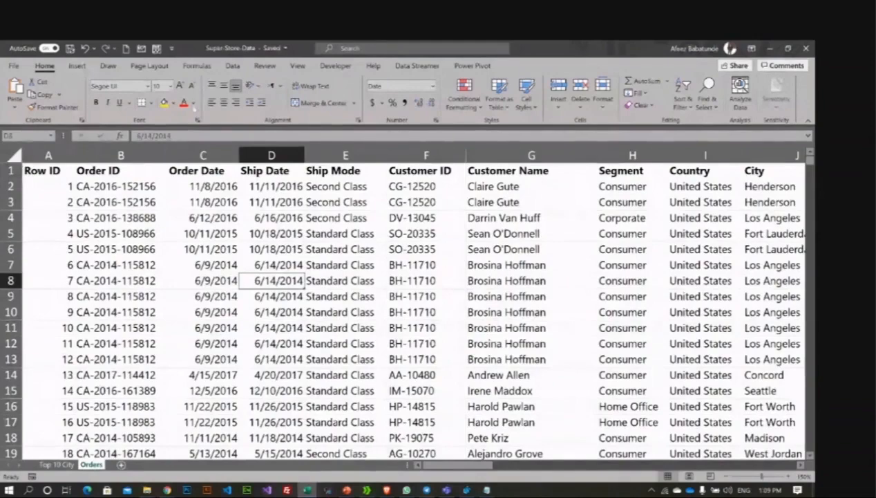
click(217, 276)
click(351, 297)
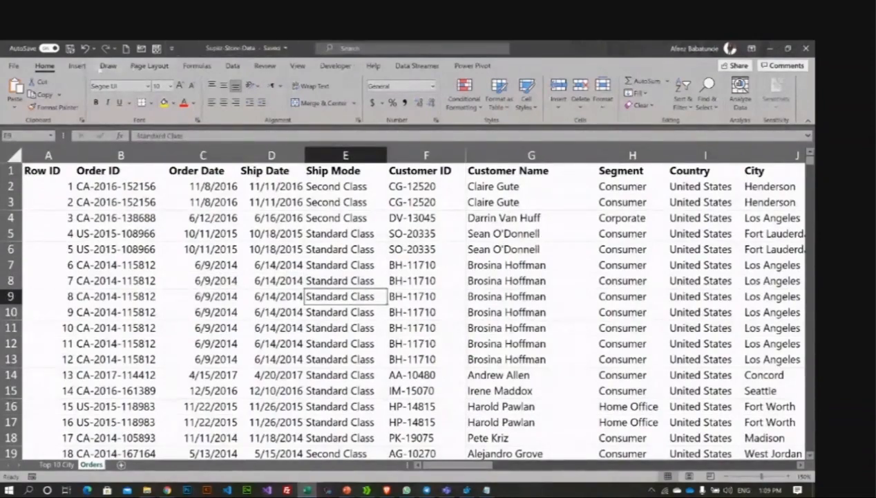
Step: Insert a PivotTable from the Orders range into the existing sheet at 'Top 10 City'!E4
click(78, 66)
click(19, 99)
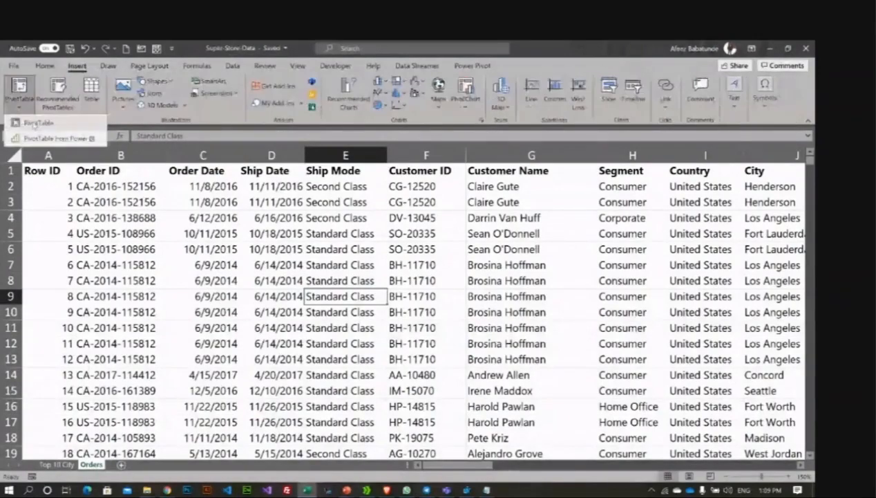
click(38, 123)
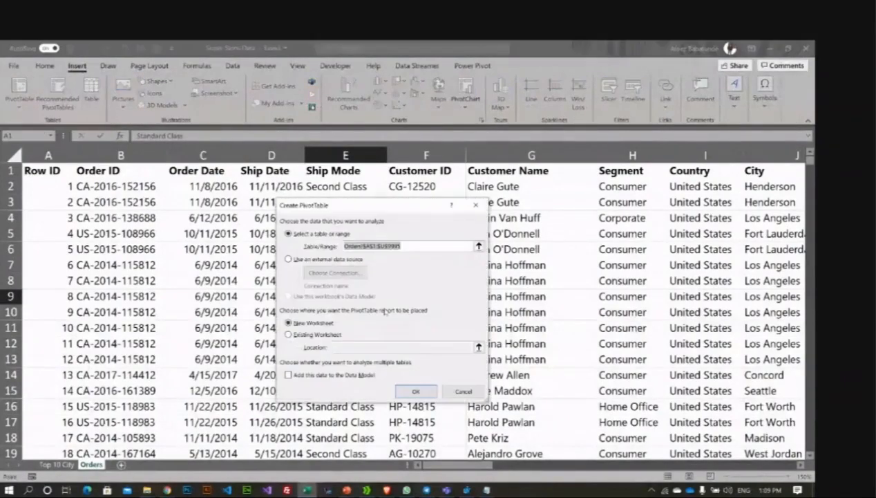
click(316, 334)
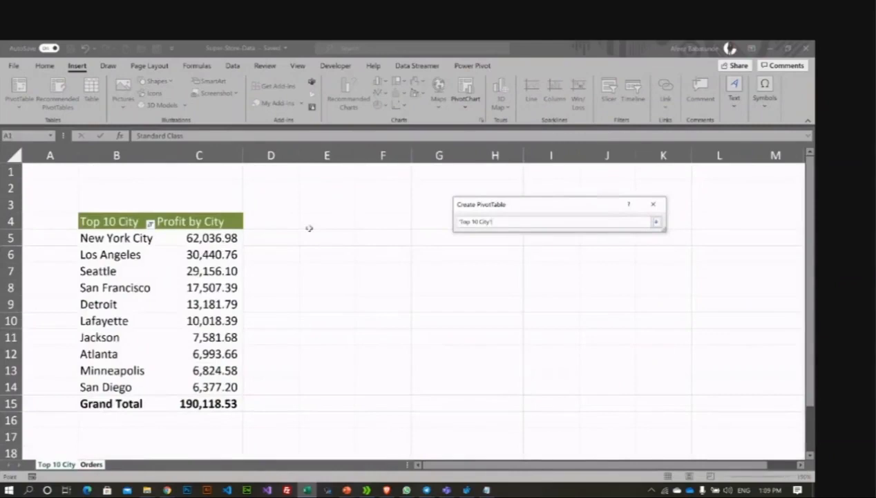
click(309, 228)
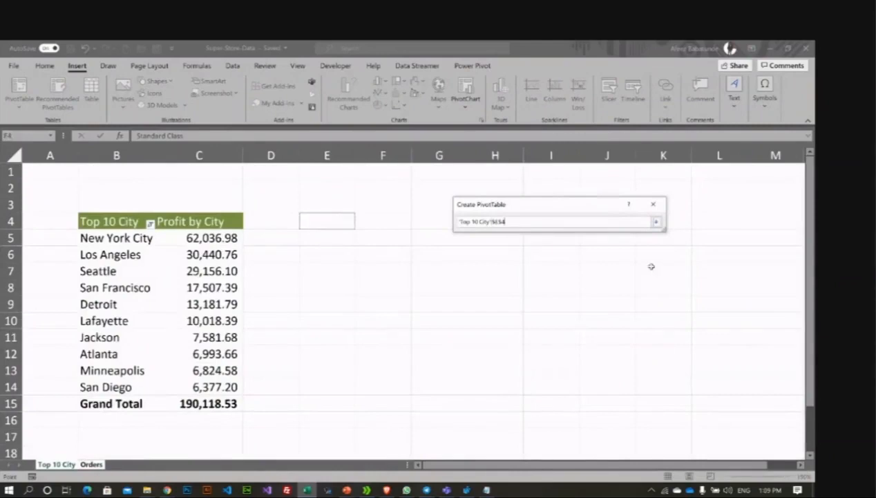
click(656, 222)
click(601, 391)
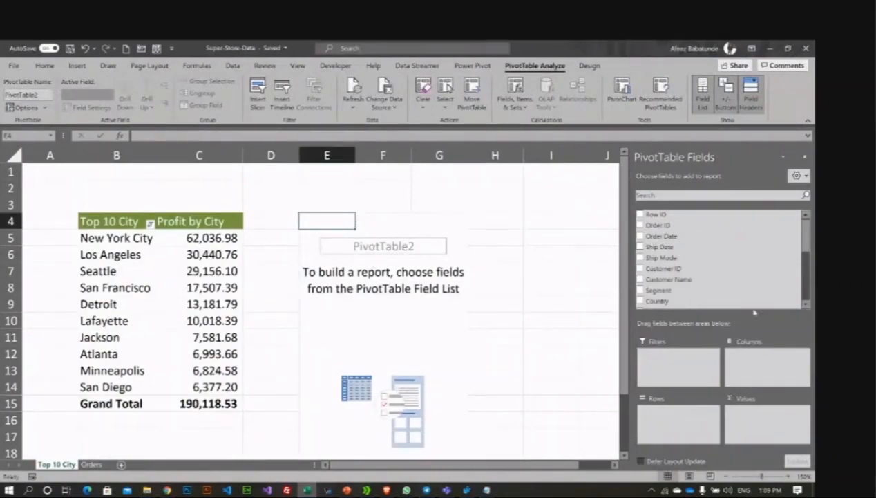
mouse_move(806, 237)
mouse_down()
mouse_move(806, 284)
mouse_move(806, 237)
mouse_up()
scroll(720, 270, down, 5)
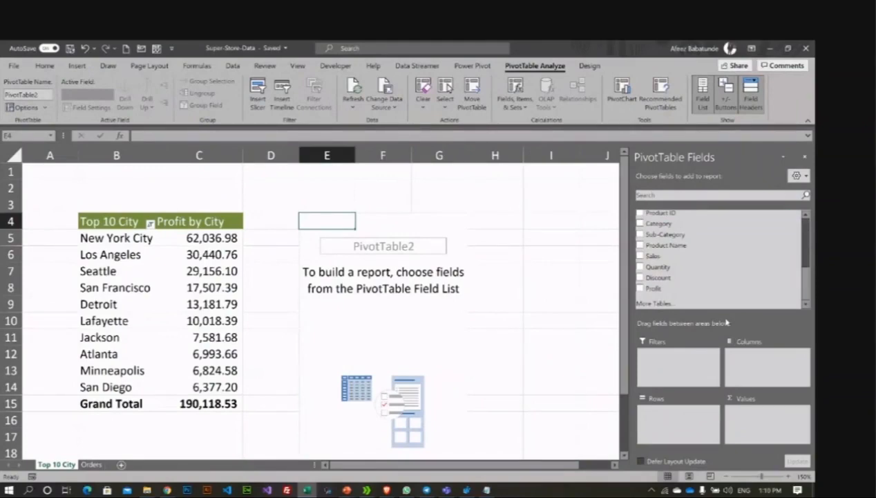
click(640, 245)
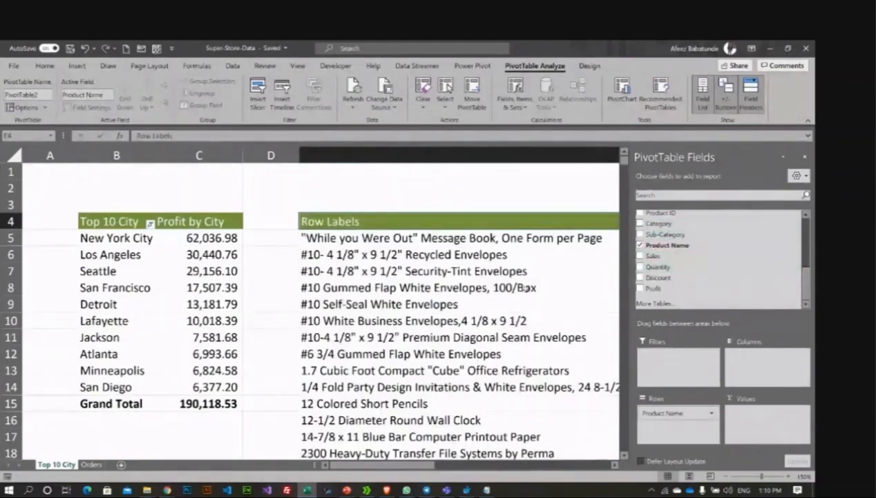
scroll(485, 289, down, 1)
scroll(486, 289, down, 8)
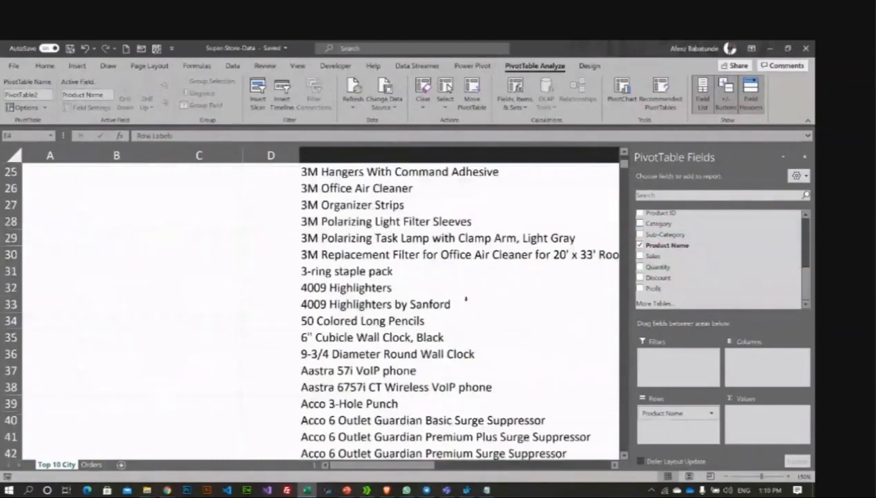
scroll(466, 298, up, 8)
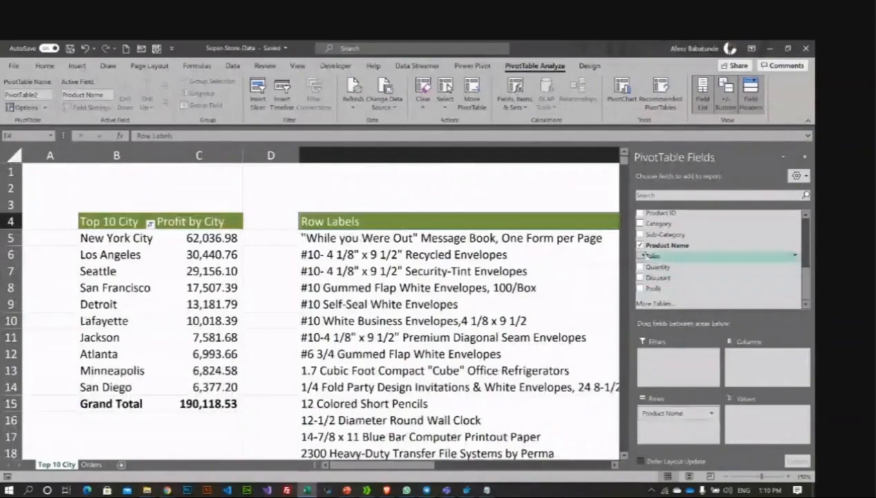
drag(646, 255, 758, 411)
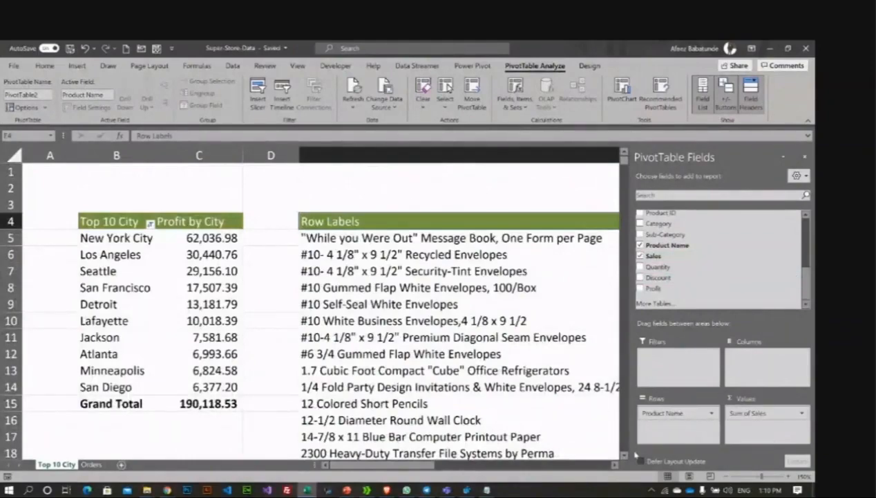
click(616, 465)
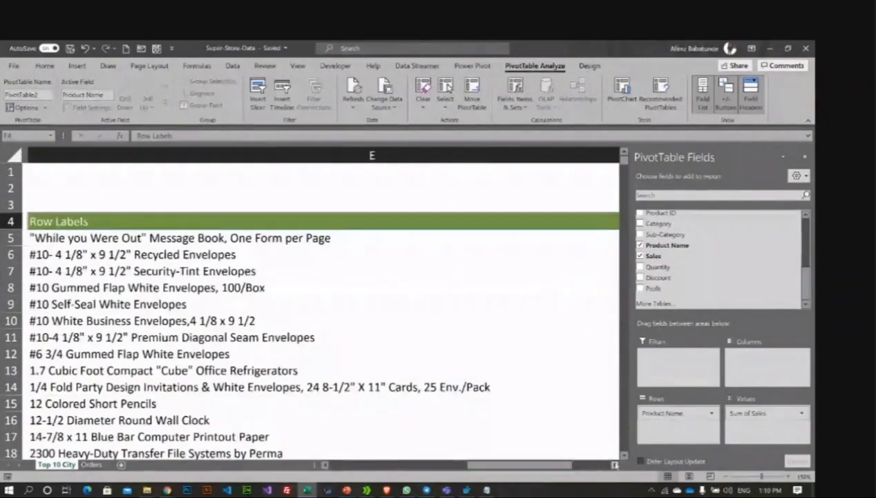
drag(589, 466, 515, 471)
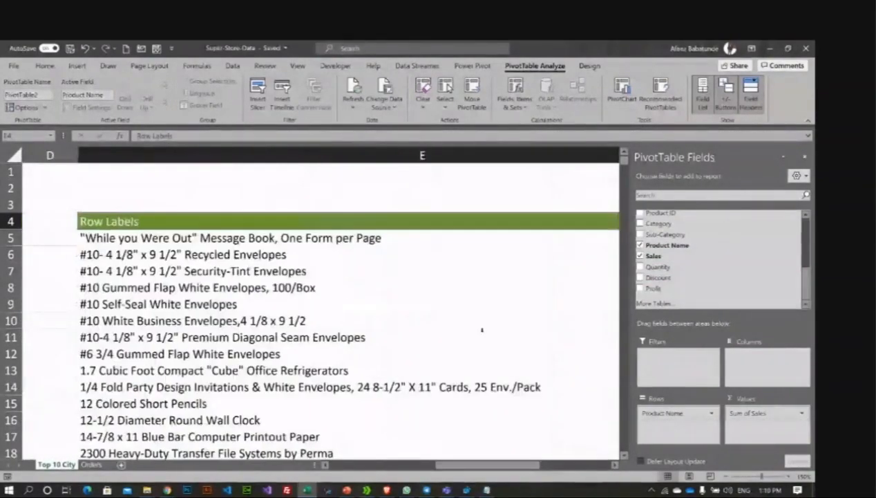
ctrl+scroll(495, 336, down, 2)
ctrl+scroll(495, 337, down, 2)
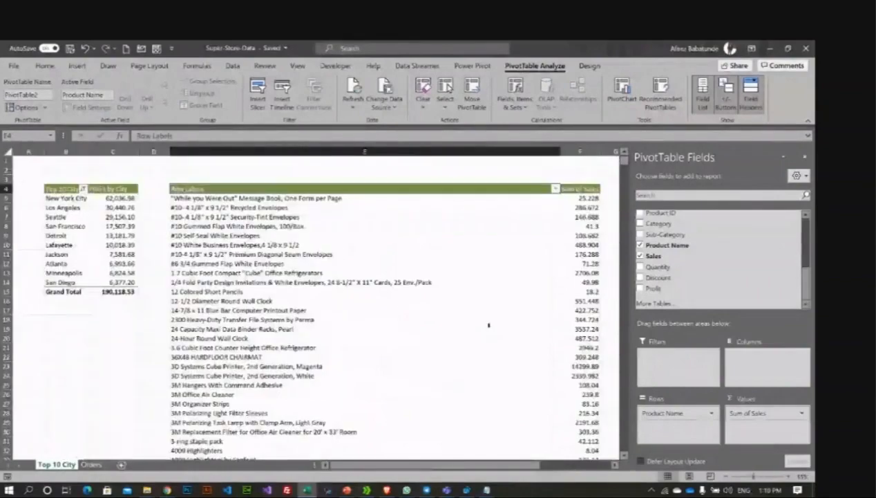
scroll(489, 325, down, 2)
ctrl+scroll(487, 326, up, 2)
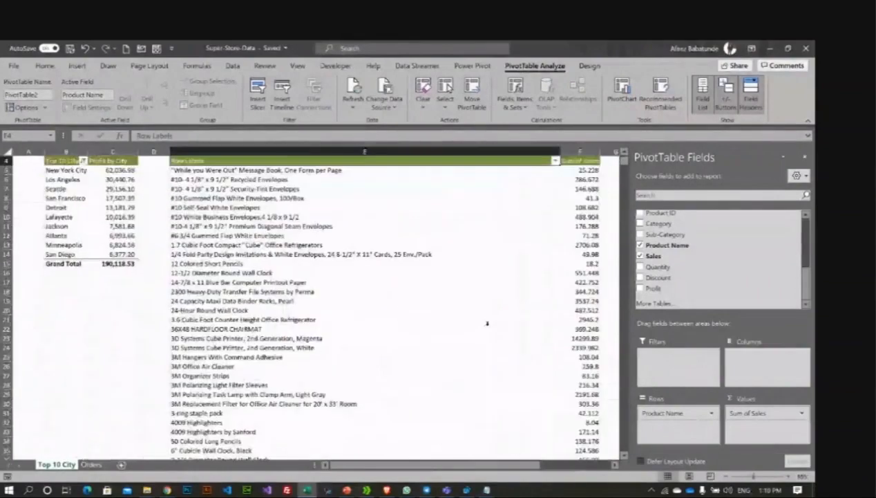
scroll(488, 323, up, 1)
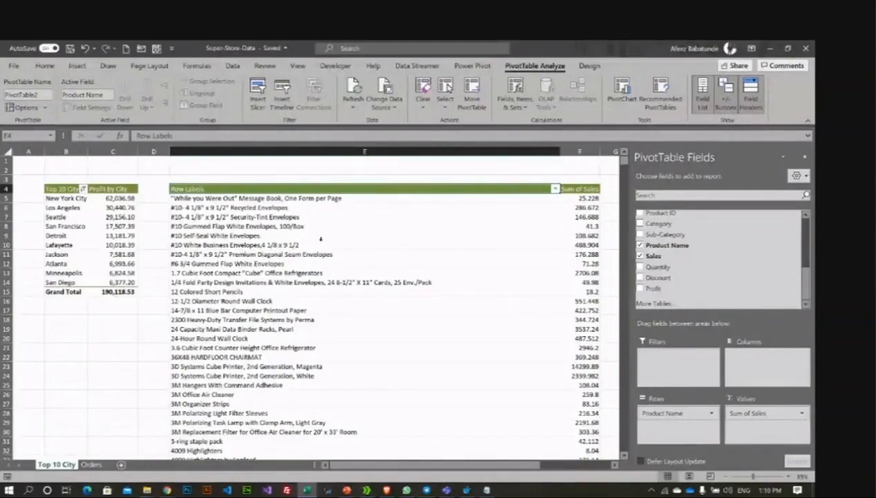
Step: Apply a Top 10 filter to Product Name, keeping the top 5 items by Sum of Sales
right_click(260, 226)
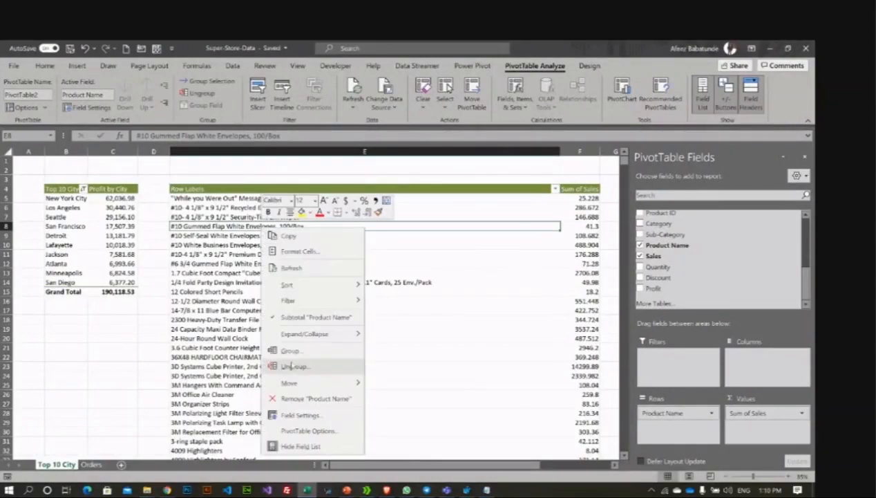
mouse_move(346, 340)
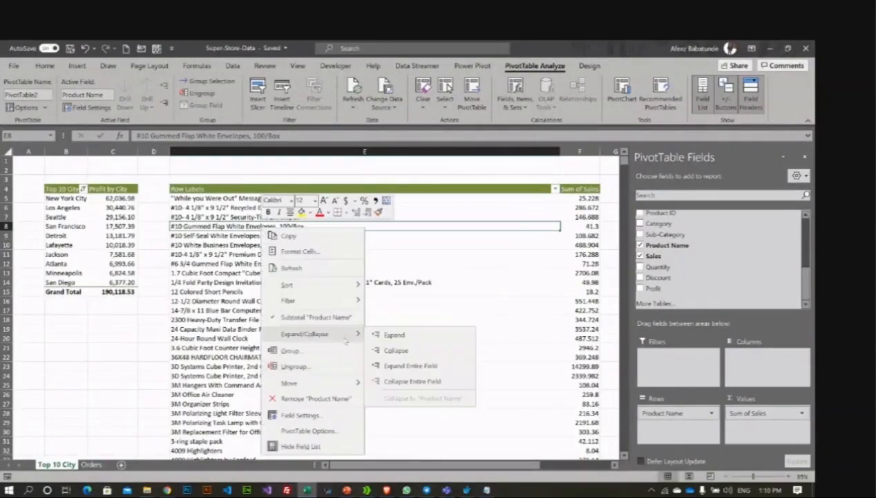
mouse_move(327, 300)
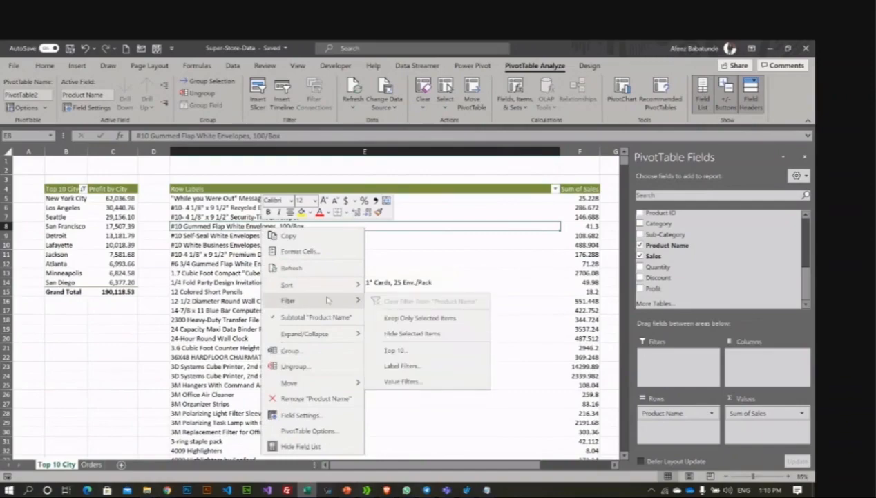
click(383, 351)
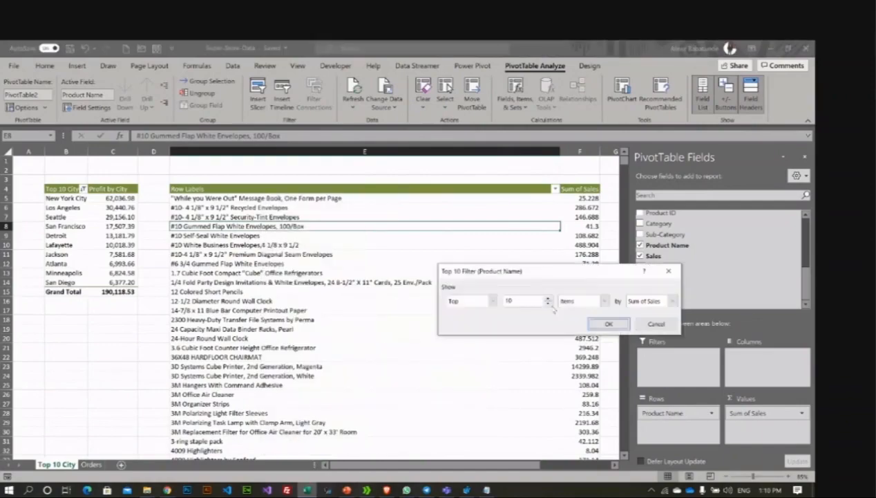
click(549, 304)
click(548, 303)
click(609, 325)
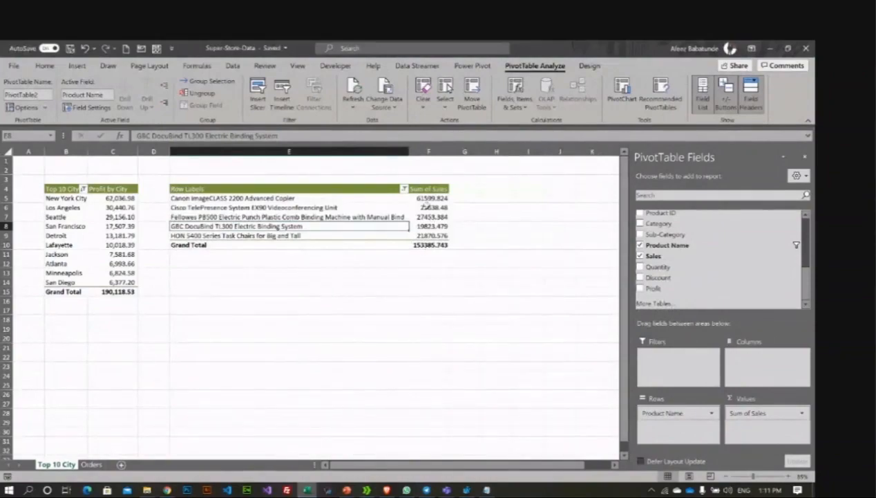
Step: Apply Comma Style to the five product sales F5:F9 and the Grand Total F10
drag(429, 198, 432, 236)
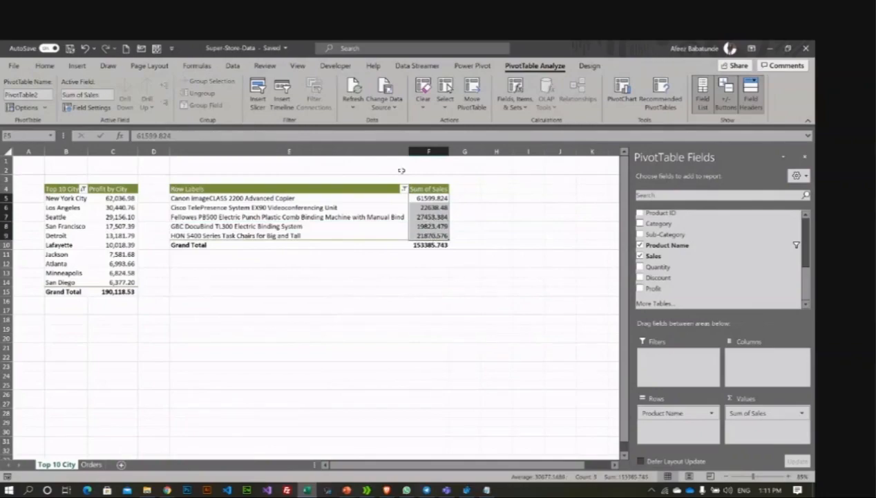
click(41, 65)
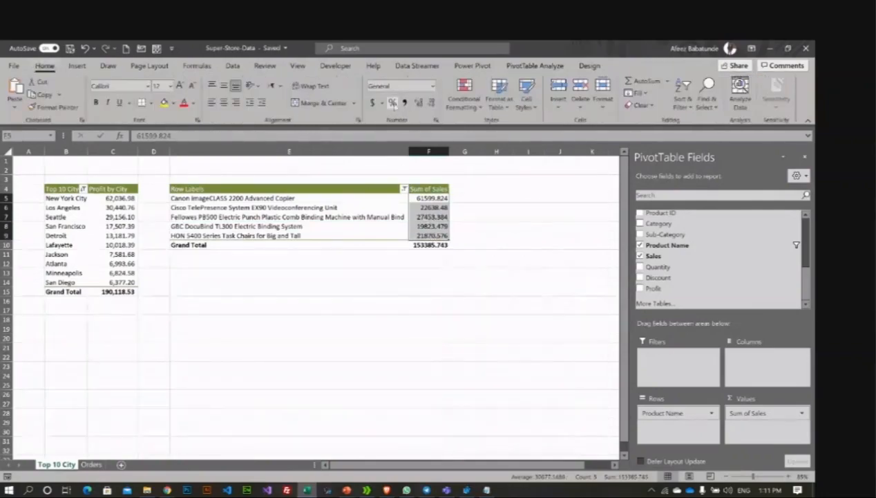
click(404, 102)
click(496, 226)
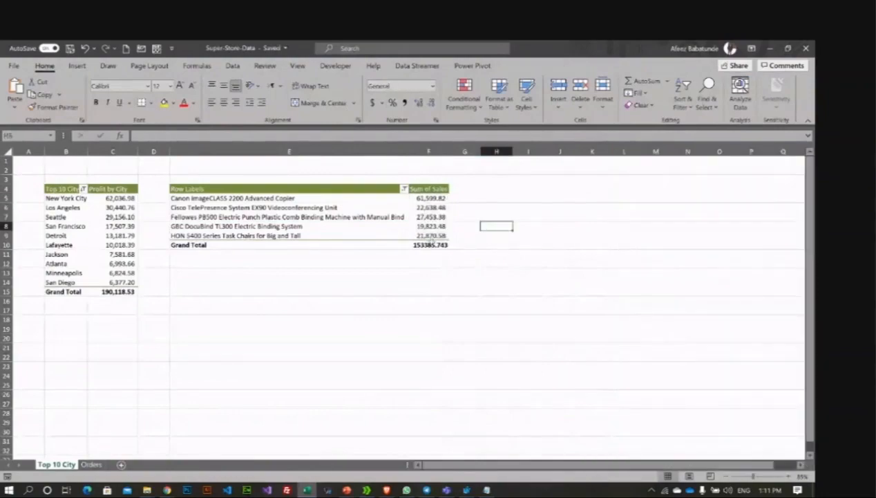
click(429, 245)
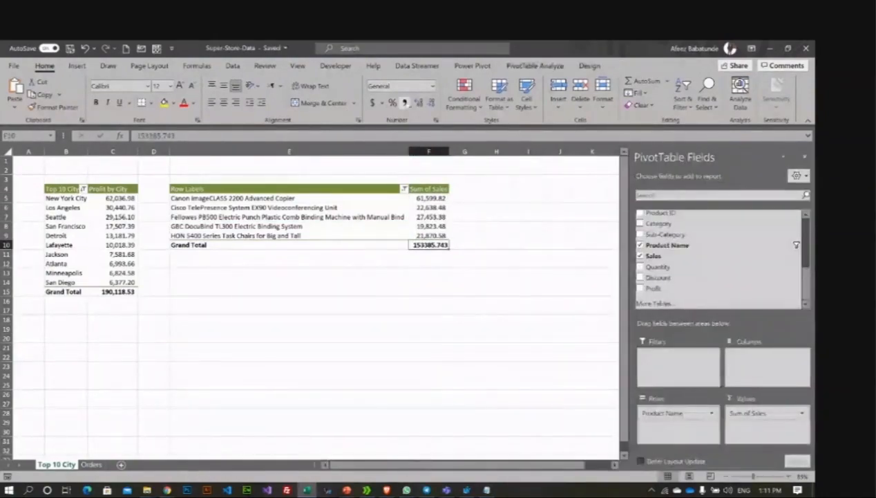
click(404, 102)
click(401, 283)
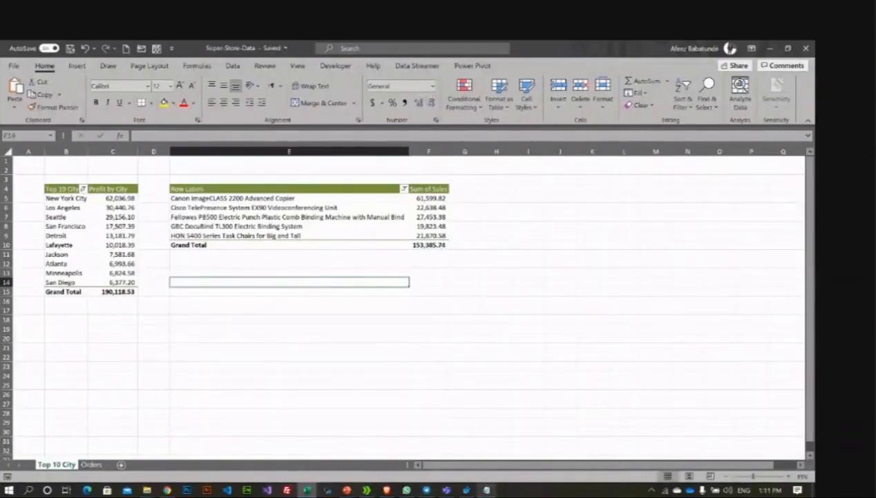
click(486, 490)
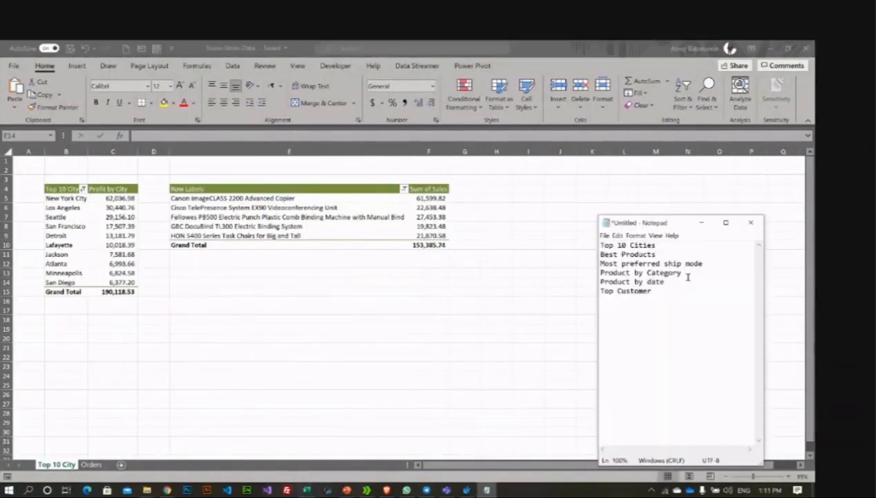
mouse_move(600, 291)
mouse_down()
mouse_move(626, 291)
mouse_move(594, 281)
mouse_up()
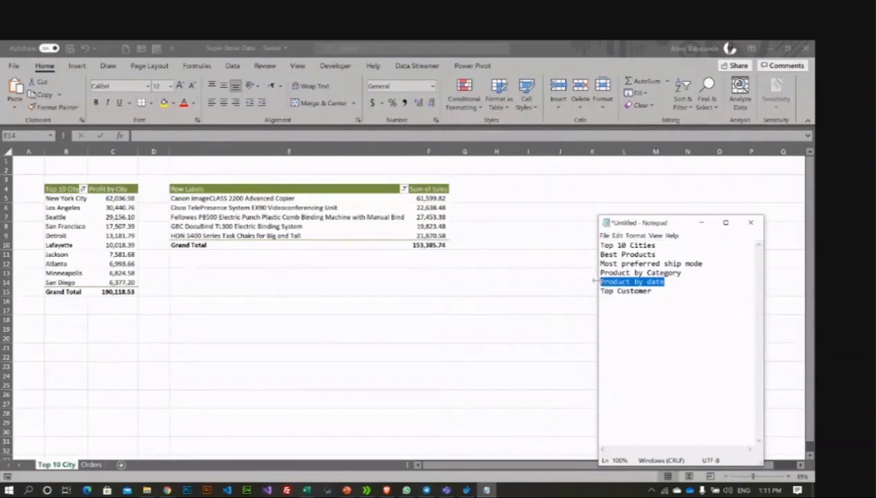
click(656, 291)
drag(656, 291, 650, 293)
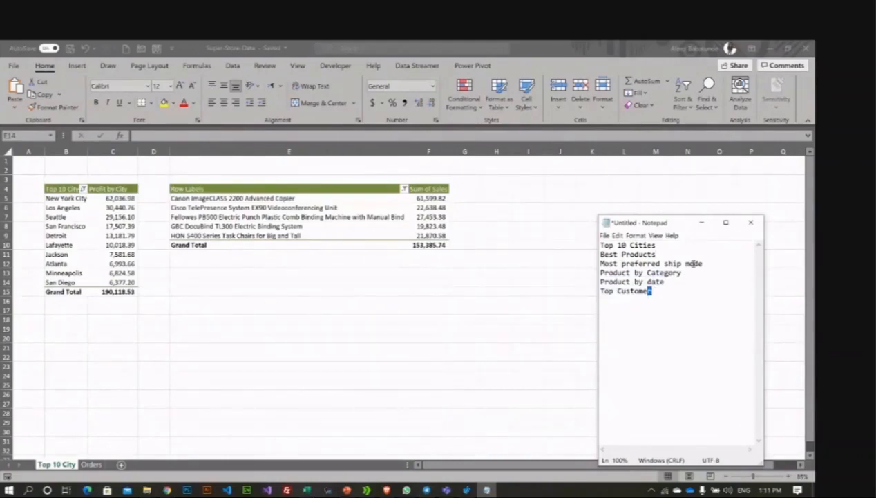
drag(704, 263, 600, 264)
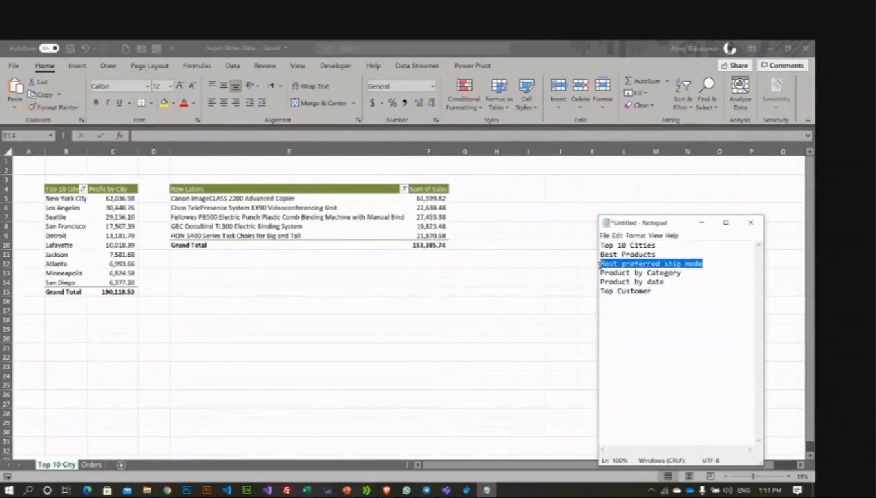
click(270, 280)
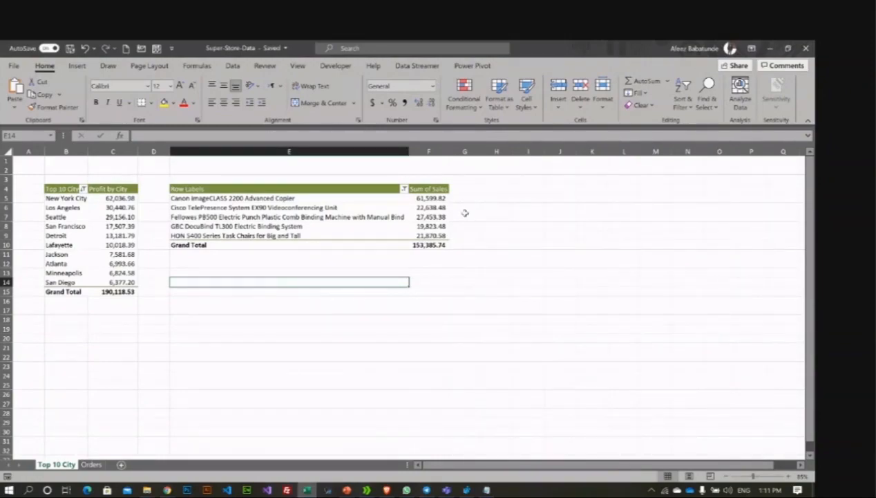
Step: On the Orders sheet, start a new PivotTable from the order data range
click(90, 464)
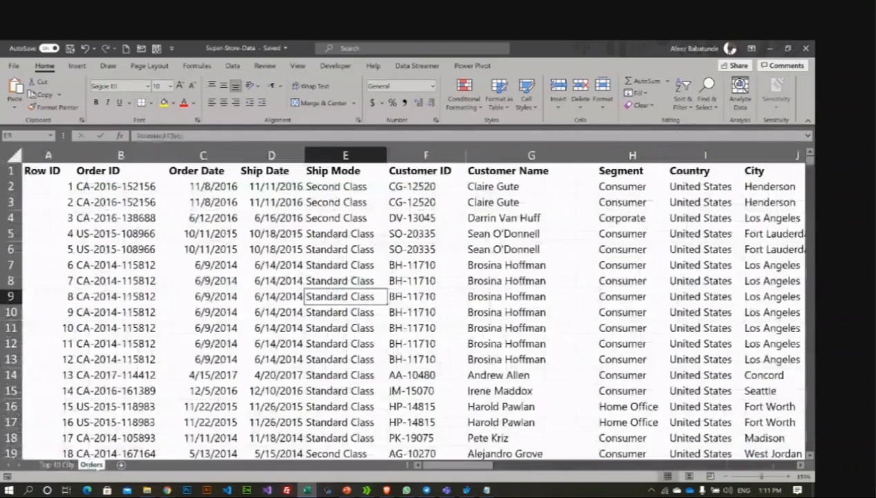
key(Down)
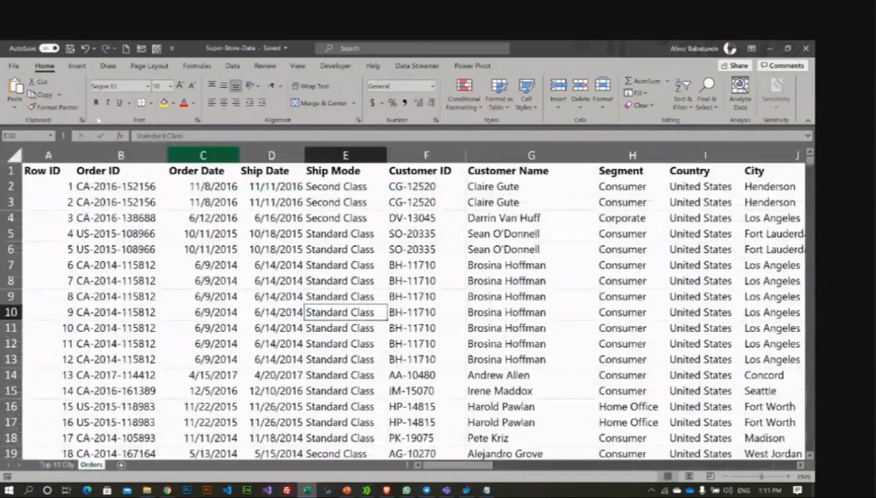
click(76, 65)
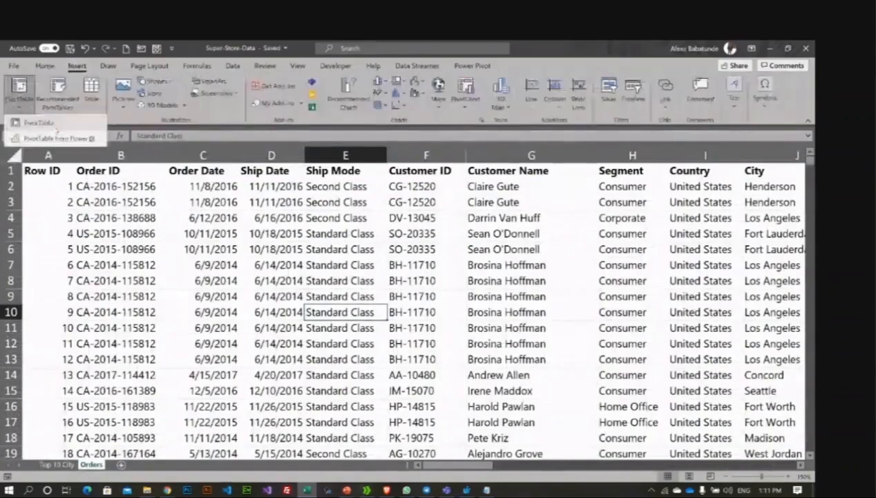
click(481, 334)
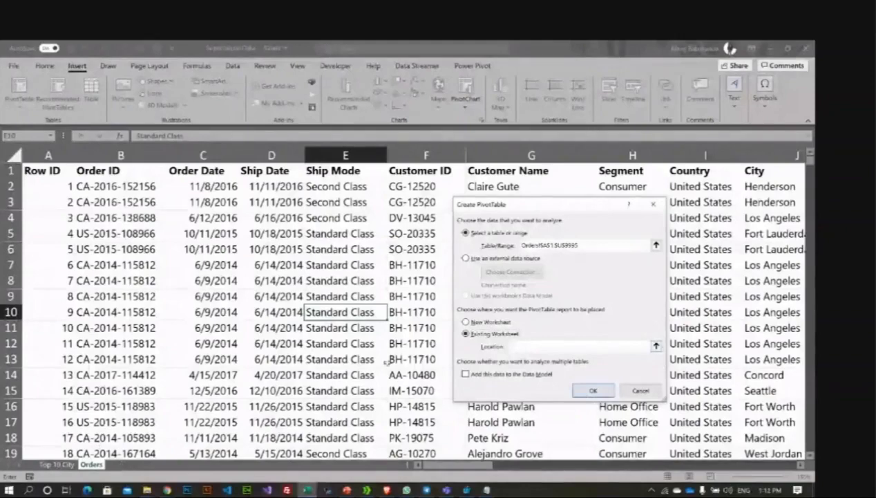
Step: Place the PivotTable on the existing Top 10 City sheet at H4 and create it
click(656, 346)
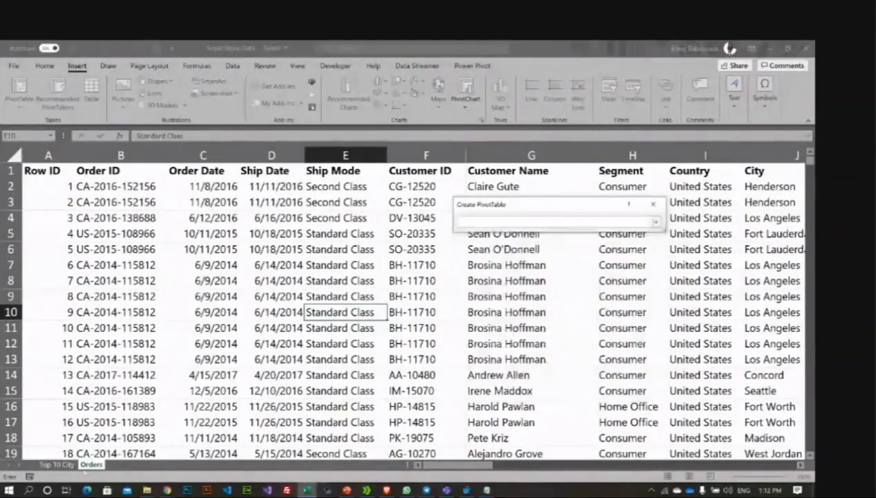
click(58, 465)
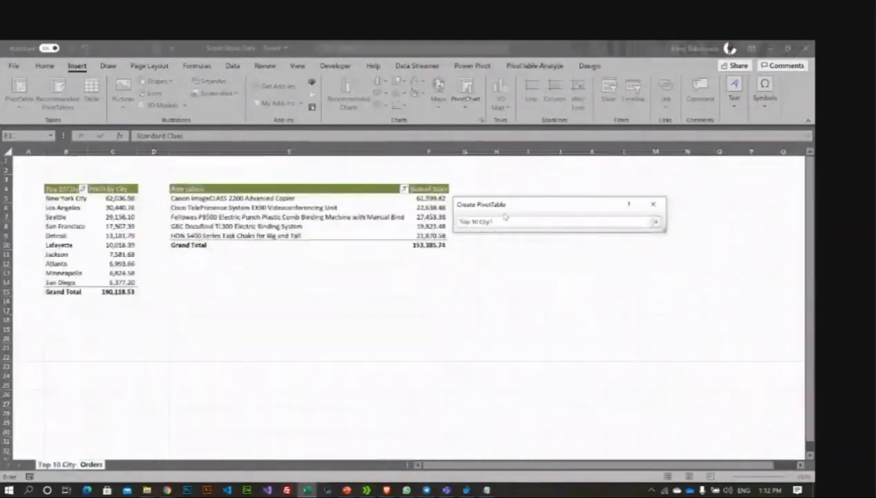
drag(528, 212, 621, 260)
click(496, 188)
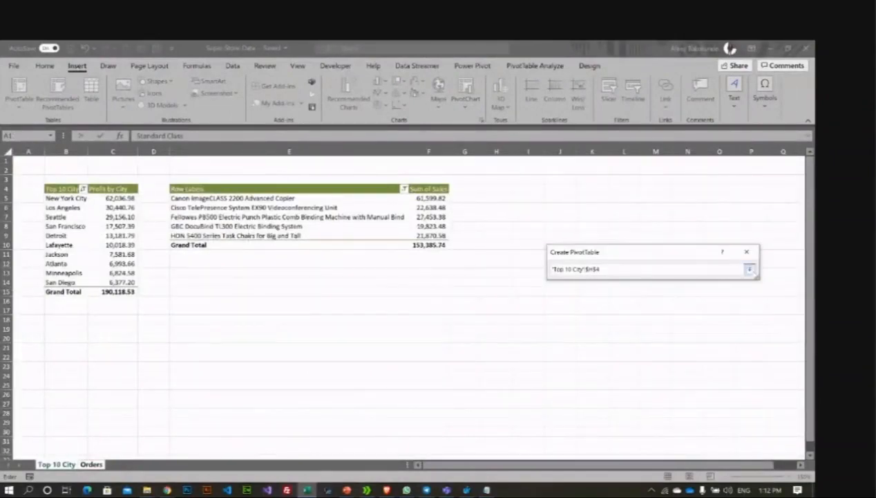
click(750, 269)
click(686, 438)
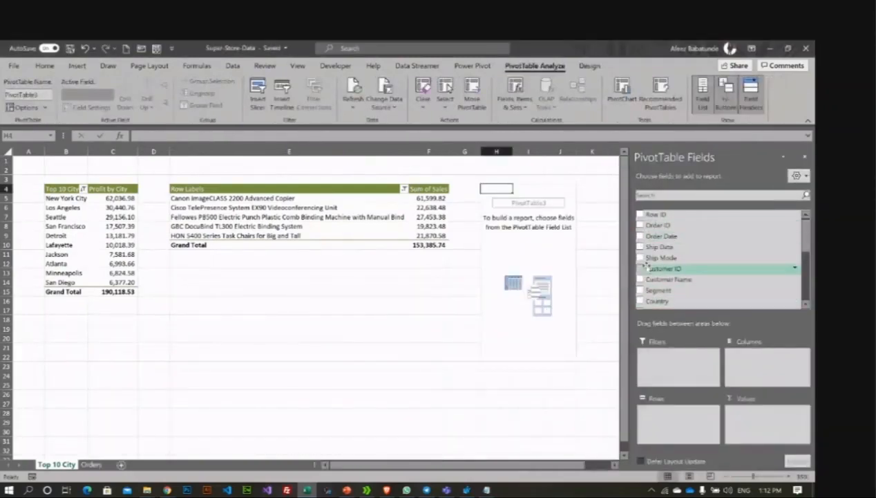
Step: Put Product Name in rows and Sales in values of the third PivotTable
scroll(647, 268, down, 3)
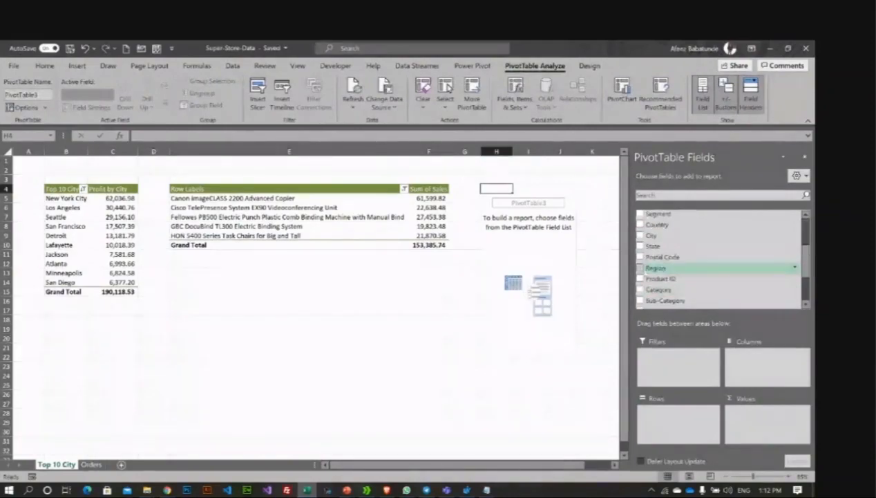
scroll(650, 267, down, 2)
click(650, 260)
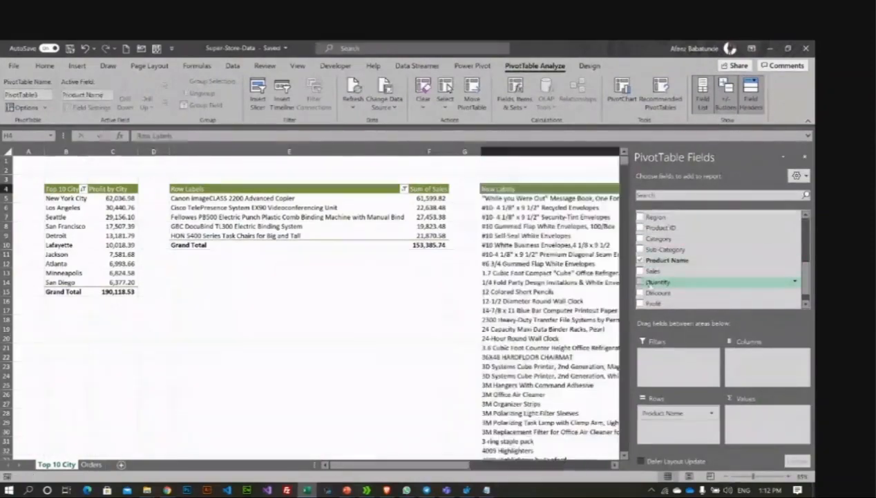
drag(653, 271, 761, 427)
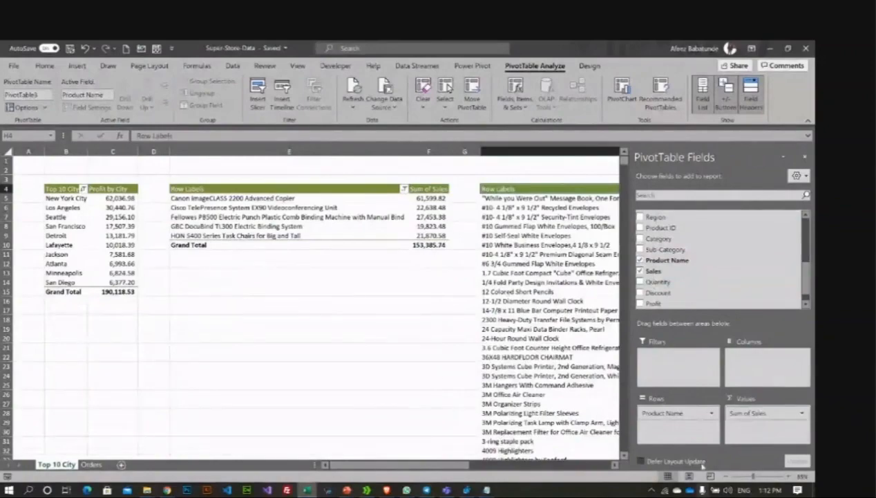
click(512, 236)
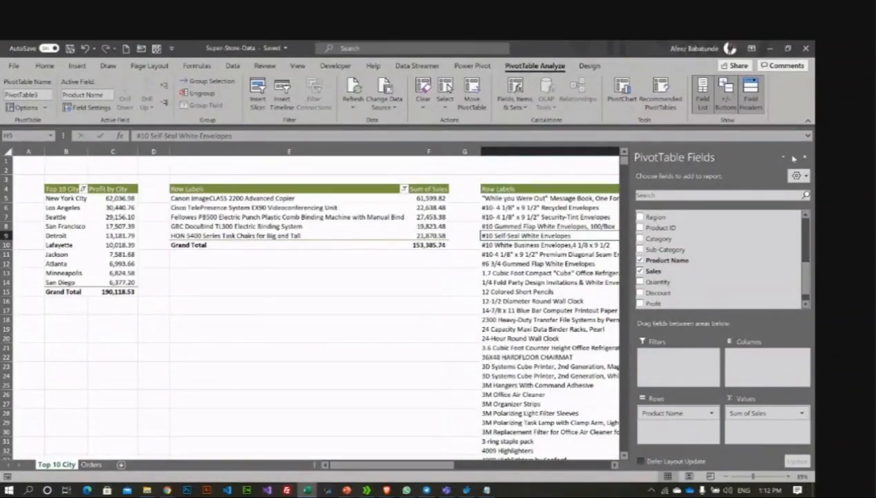
click(804, 157)
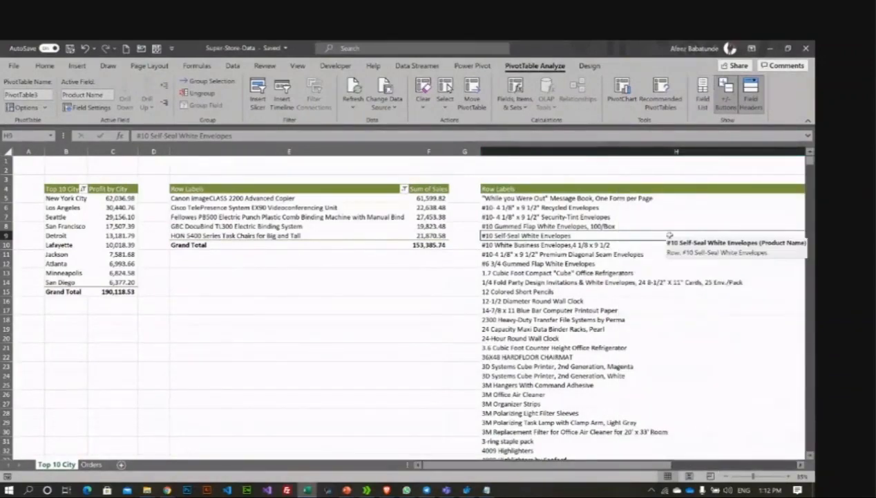
Step: Narrow column H so the Sum of Sales figures are visible
click(726, 151)
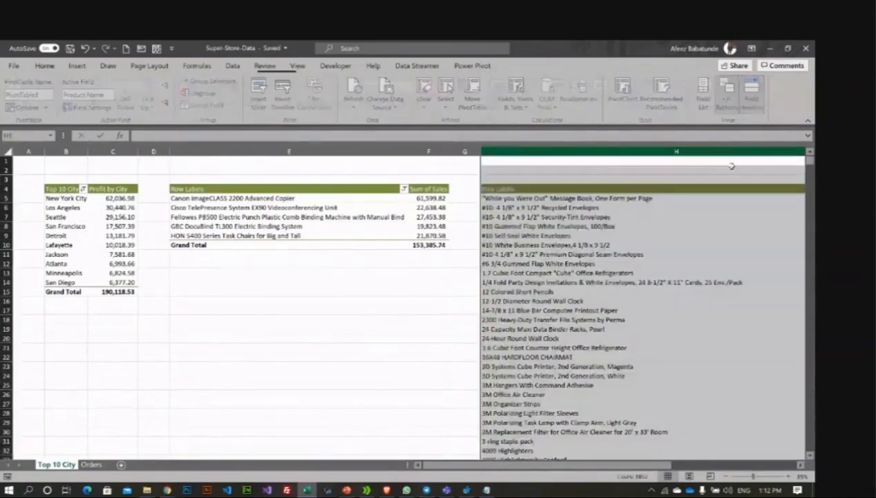
click(802, 467)
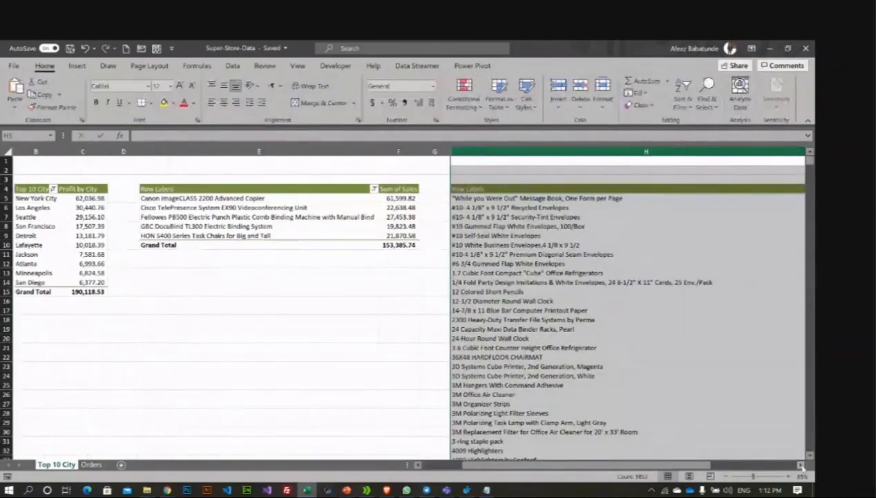
click(802, 467)
drag(796, 150, 551, 150)
click(449, 207)
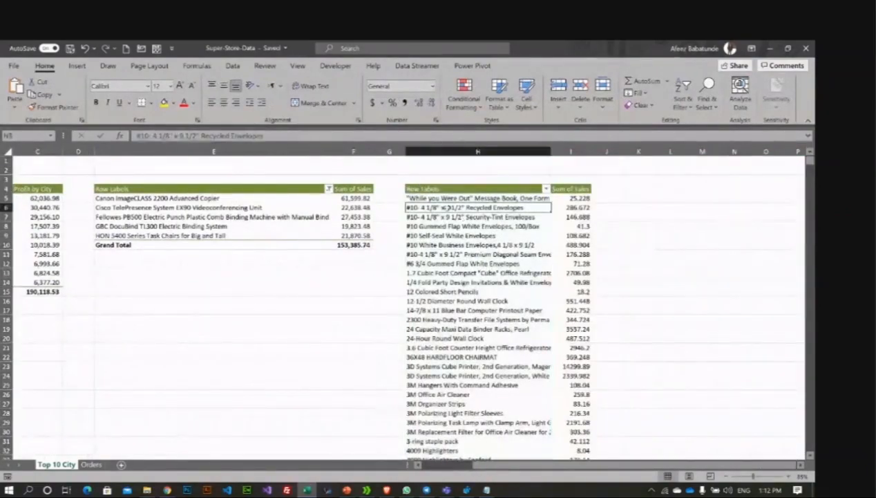
Step: Apply a Bottom 5 items filter to Product Name by Sum of Sales
right_click(449, 208)
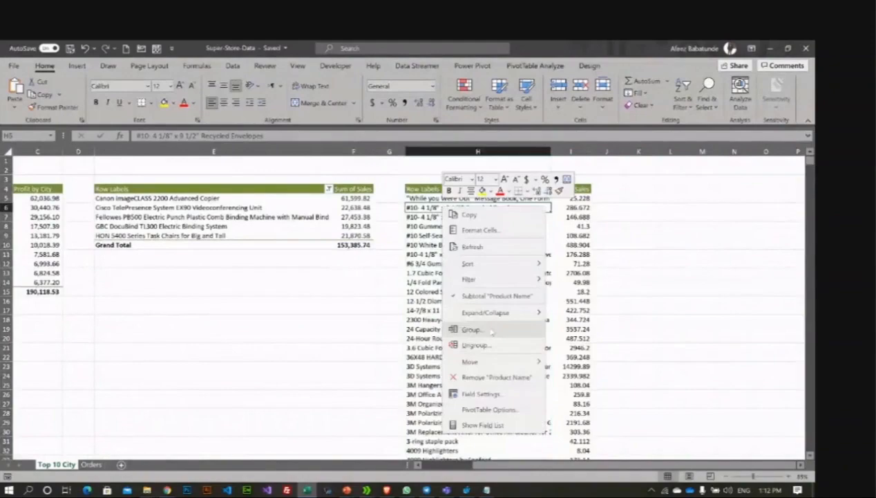
mouse_move(495, 278)
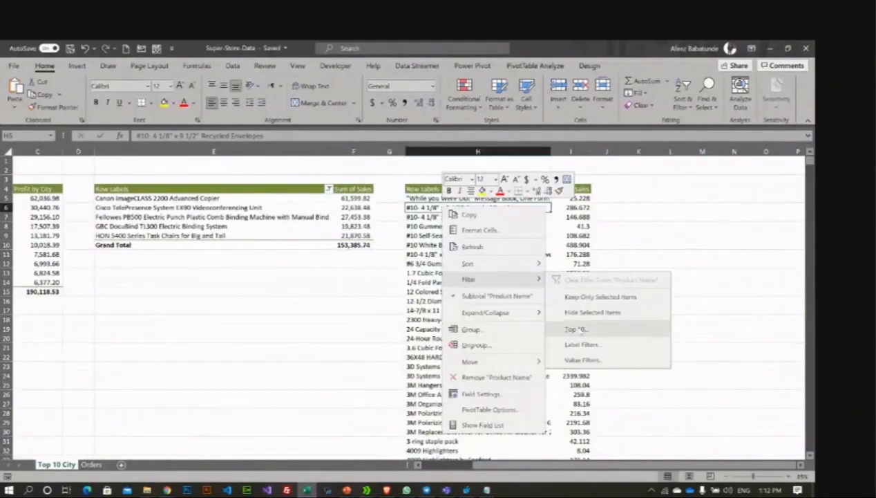
click(574, 330)
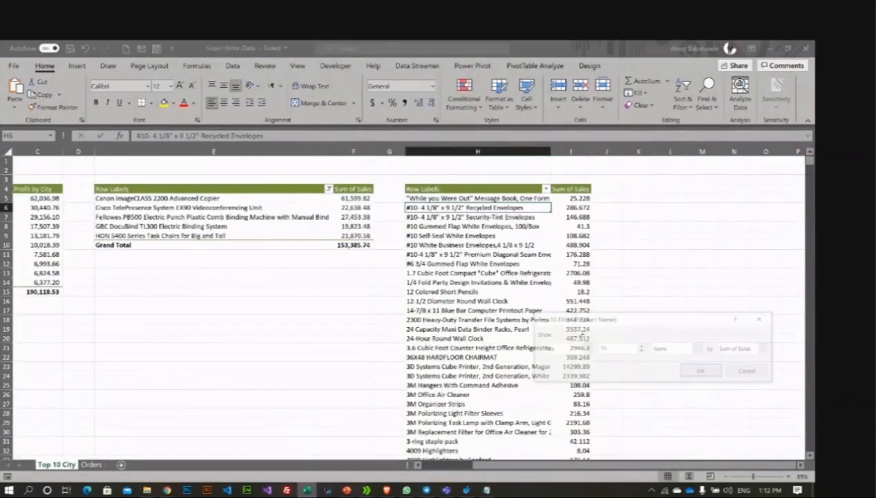
click(584, 348)
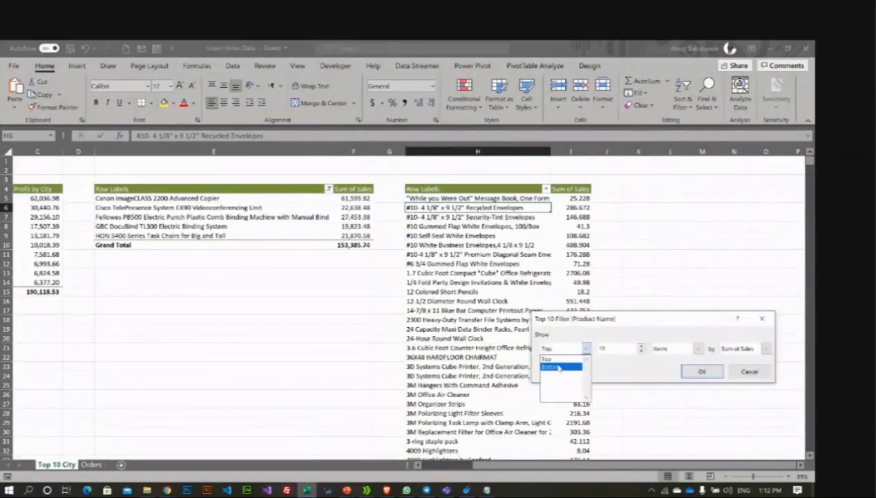
click(560, 367)
click(603, 350)
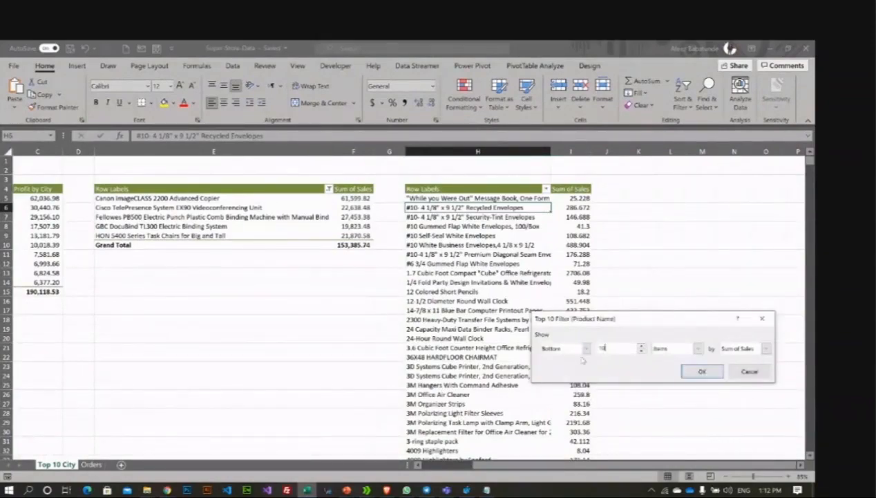
double_click(598, 348)
text(5)
click(690, 375)
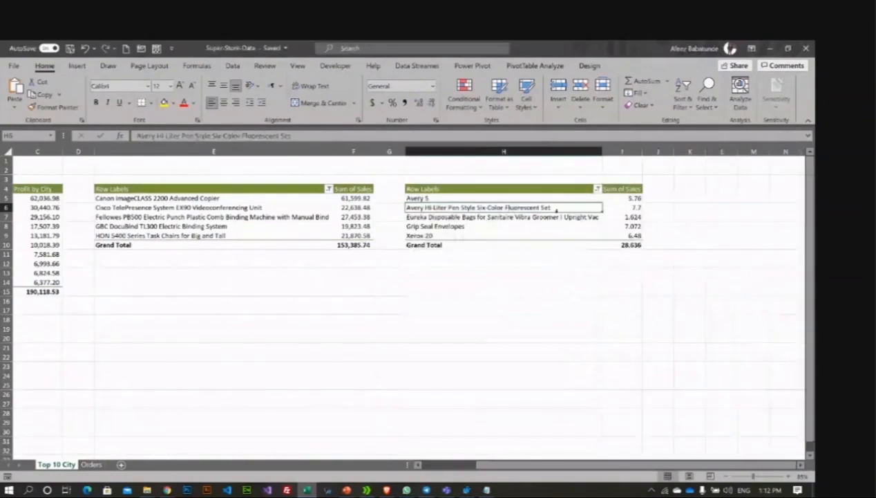
click(608, 208)
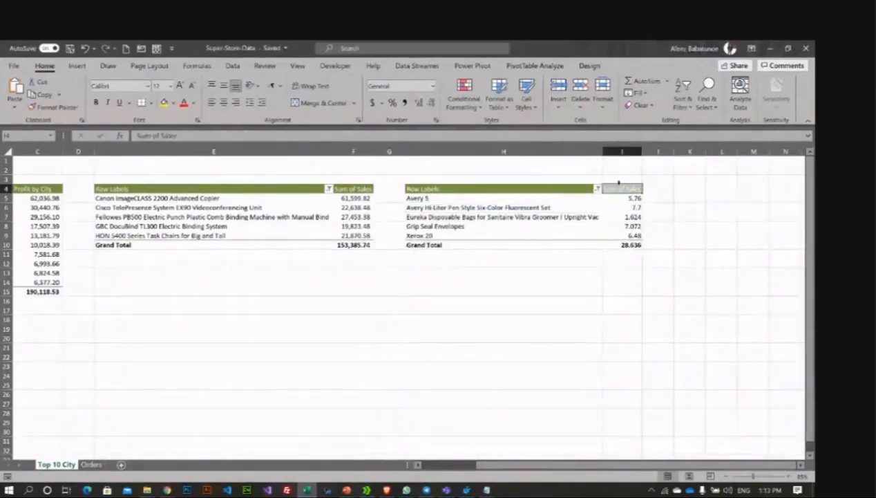
drag(617, 199, 622, 236)
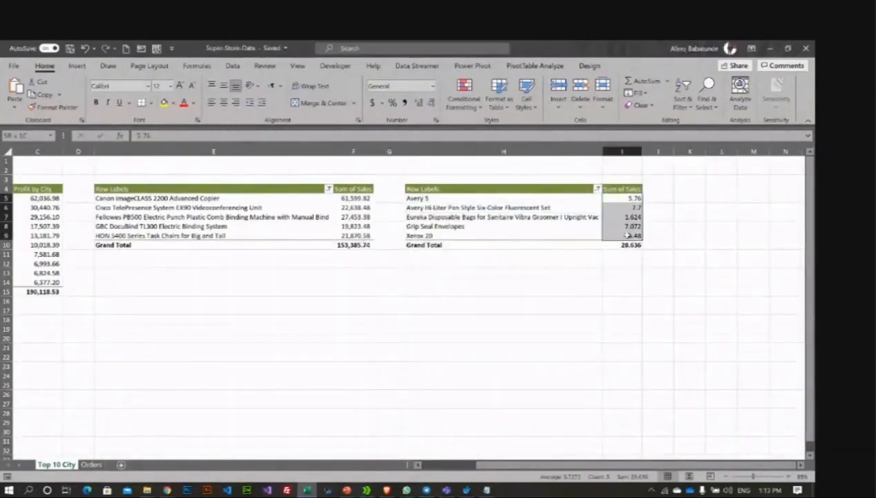
right_click(633, 198)
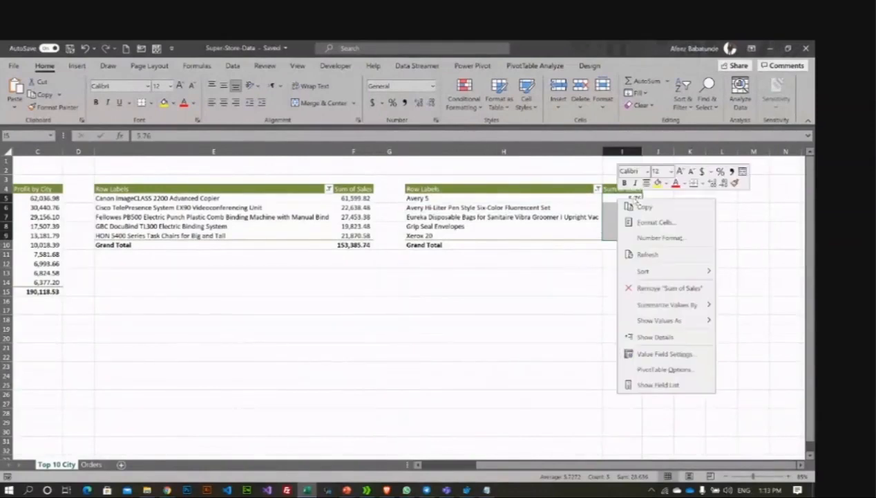
click(728, 234)
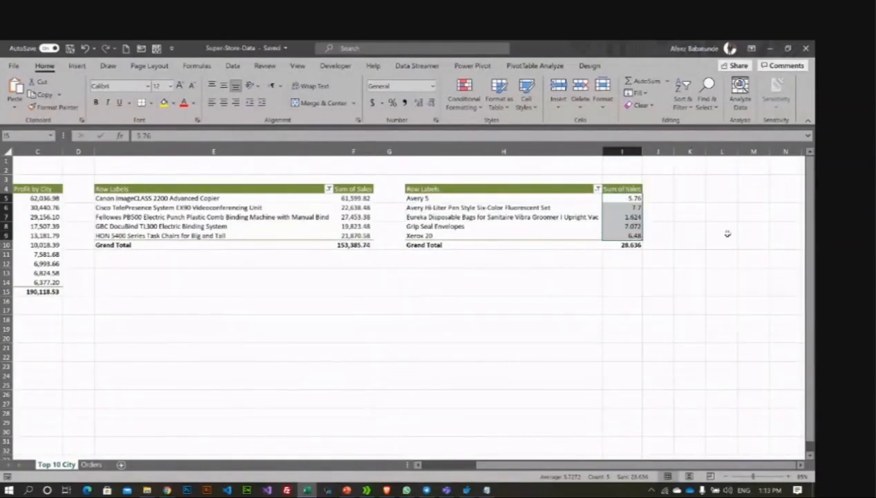
click(610, 217)
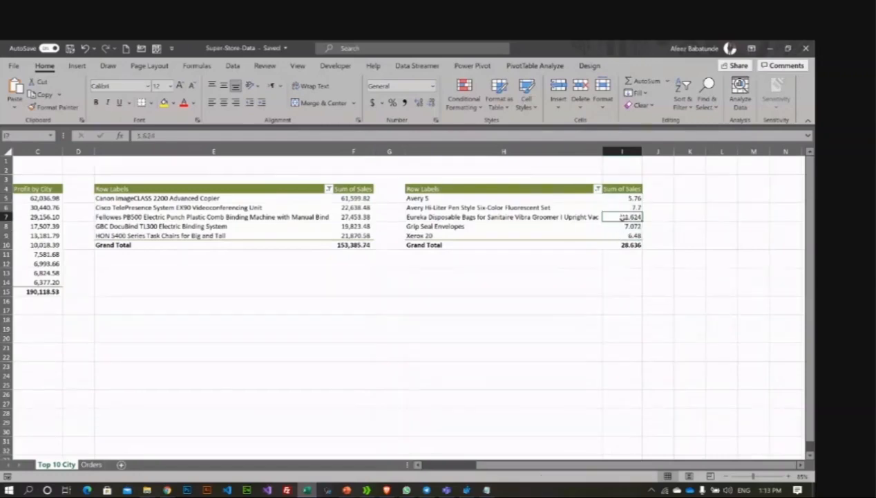
click(484, 217)
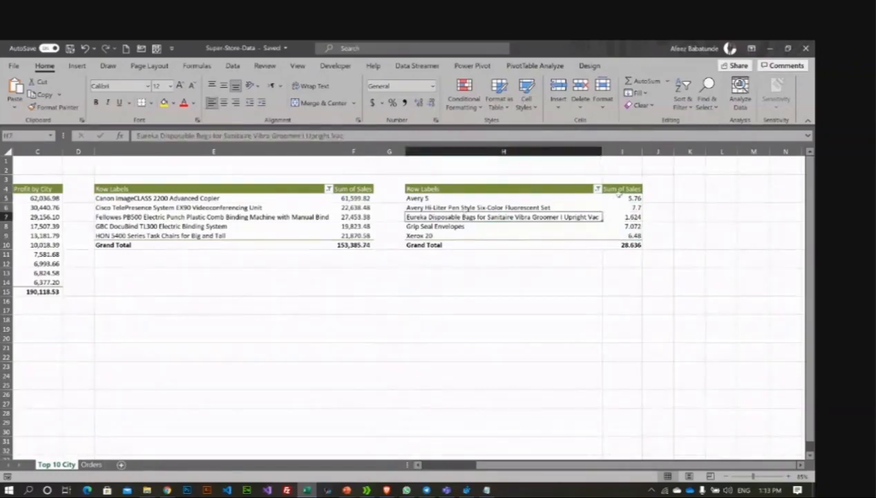
drag(625, 198, 622, 235)
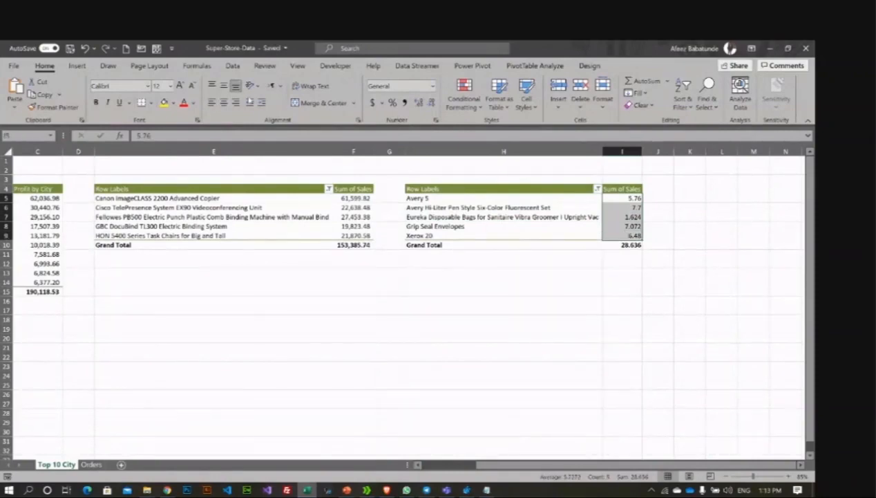
right_click(613, 201)
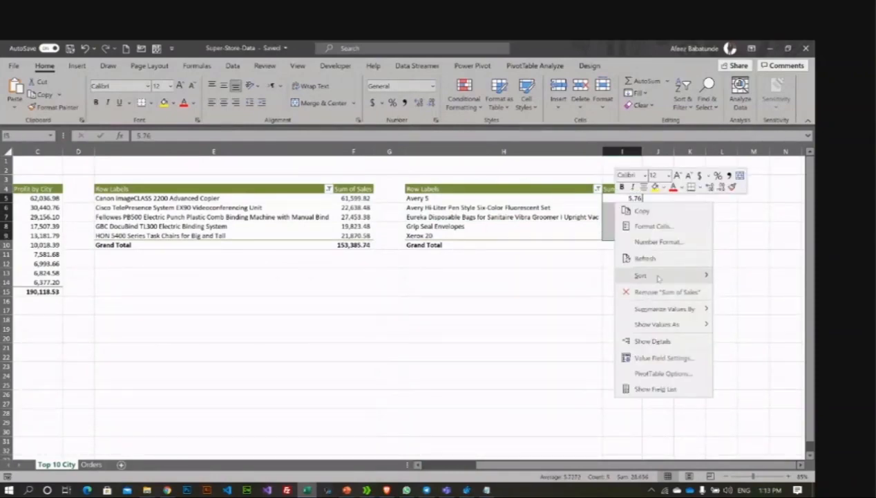
mouse_move(658, 278)
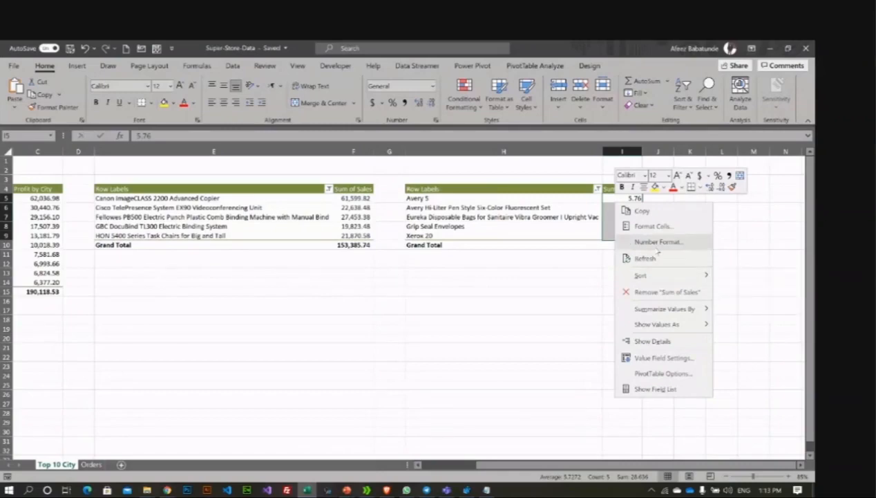
click(659, 244)
click(606, 188)
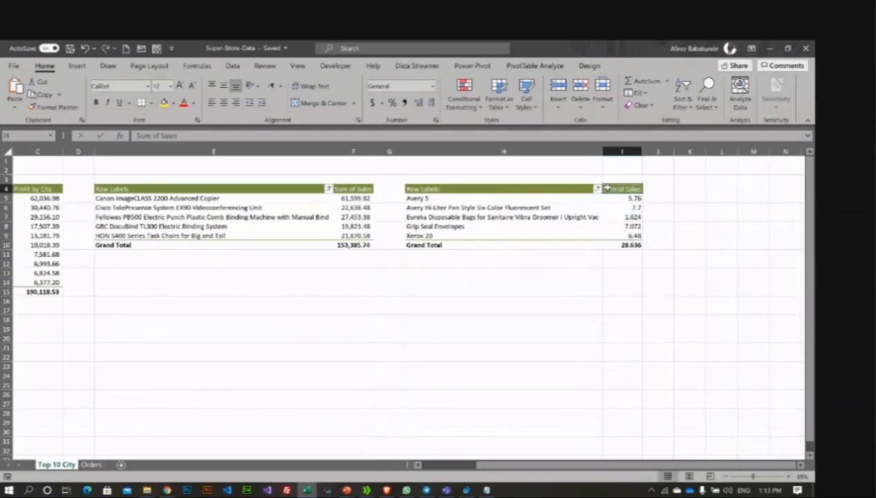
Step: Narrow the third PivotTable's product column H further to fit beside the others
click(233, 66)
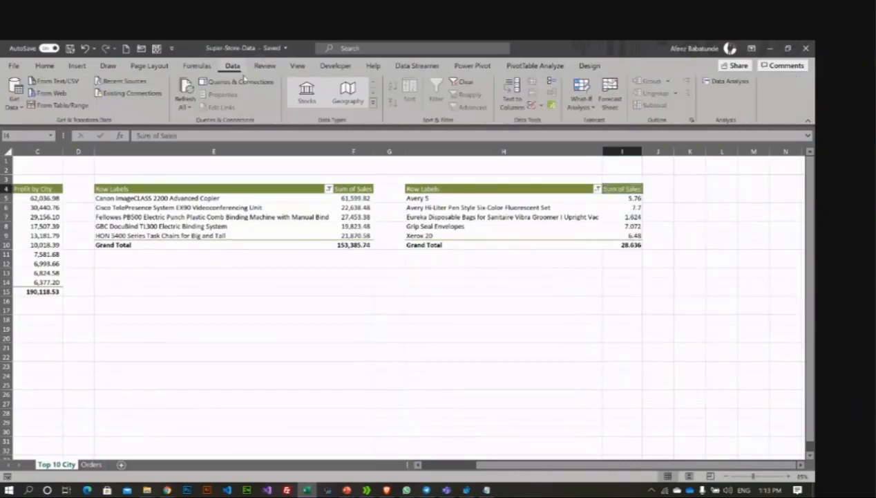
click(682, 216)
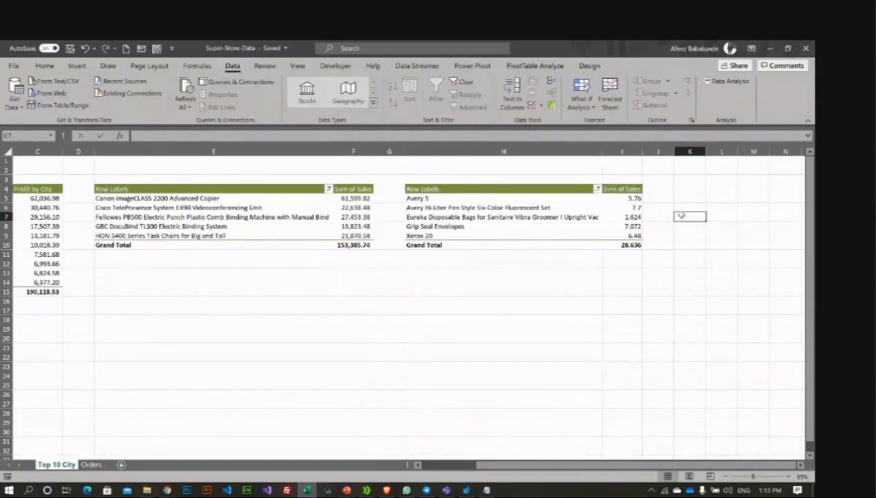
click(443, 188)
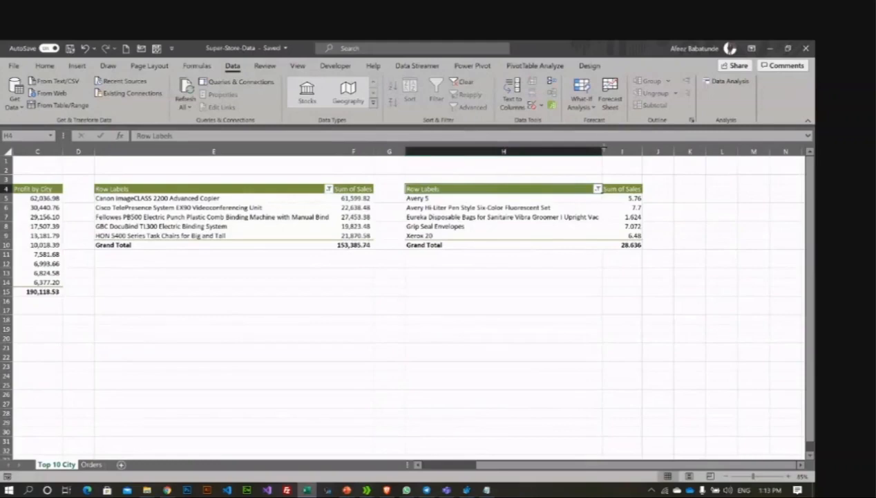
drag(604, 147, 603, 147)
drag(499, 152, 490, 151)
drag(476, 298, 471, 282)
click(369, 271)
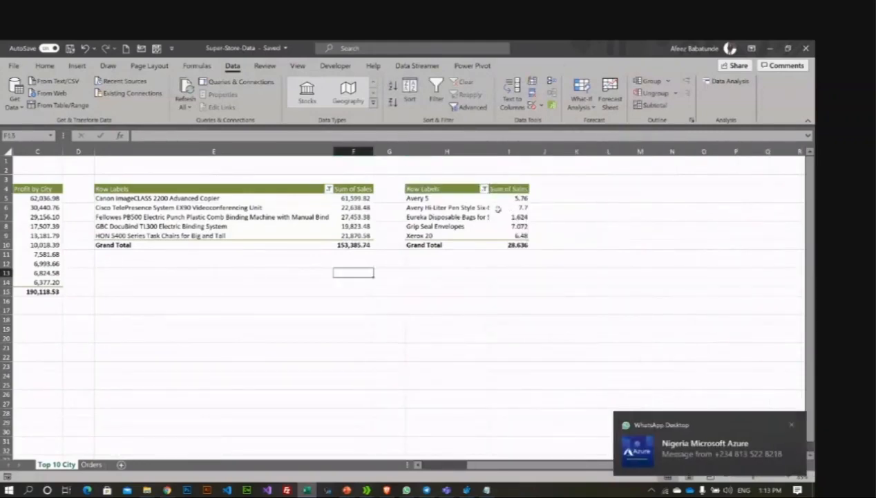
click(455, 322)
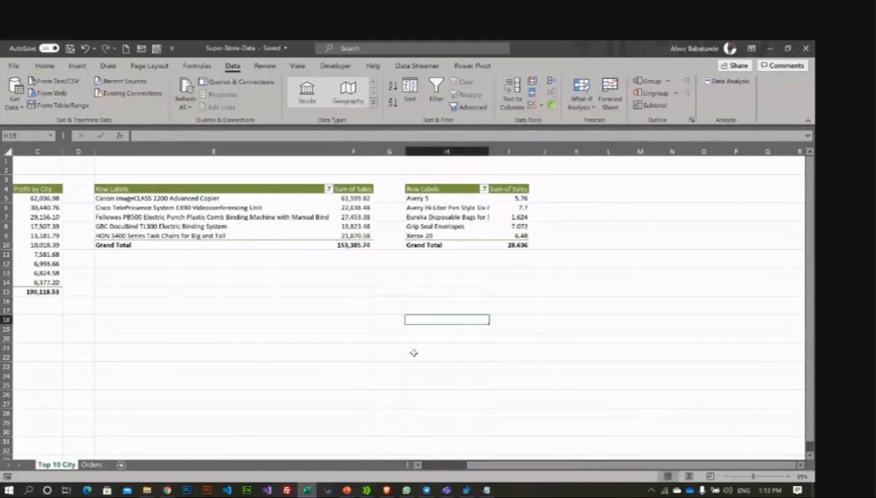
Step: Close the WhatsApp window and select rows 1 to 3 above the PivotTables
drag(571, 466, 499, 457)
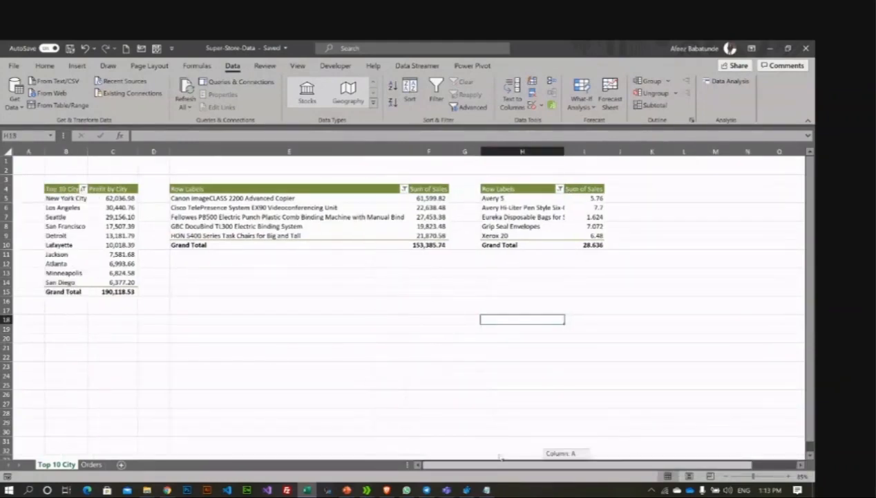
right_click(406, 491)
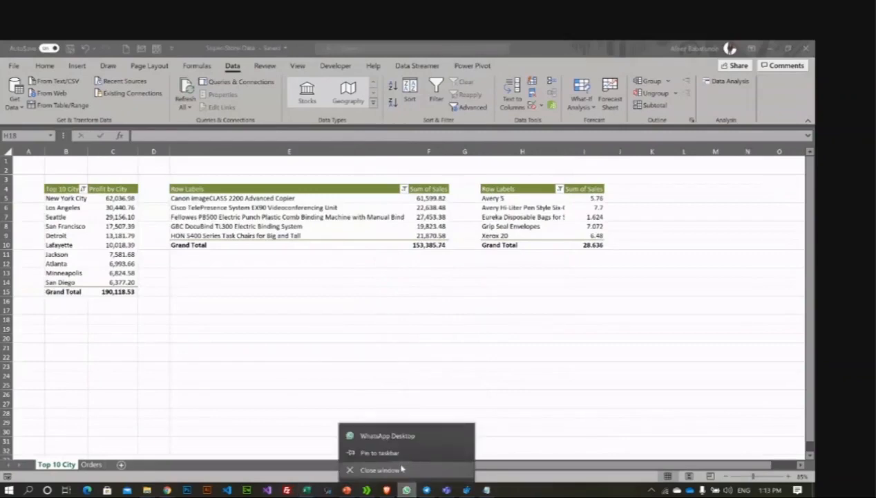
click(399, 471)
click(304, 374)
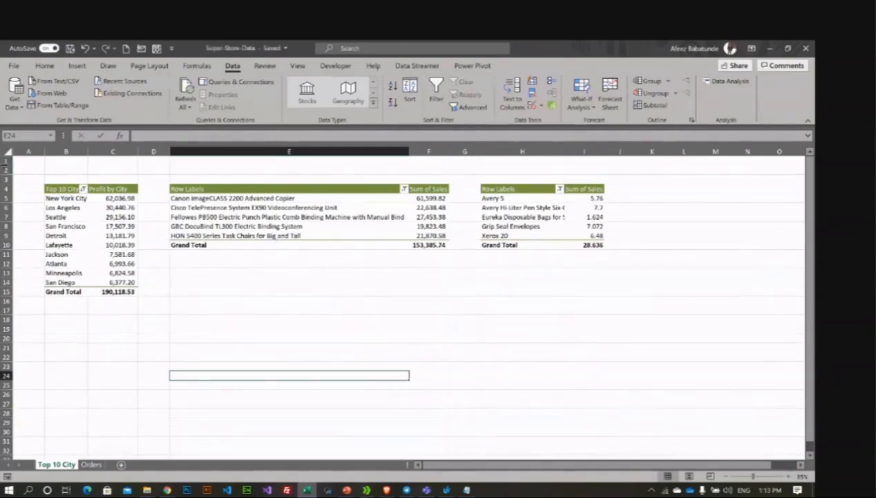
drag(8, 160, 7, 179)
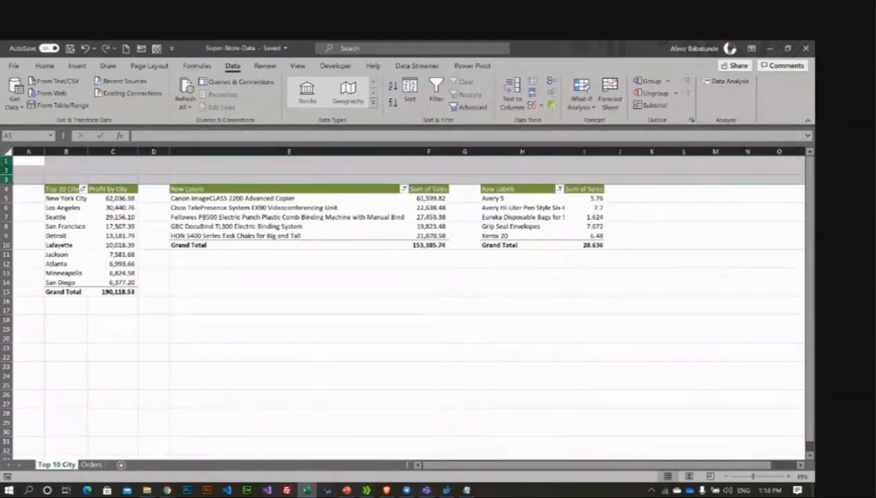
Step: Insert three blank rows at rows 1–3, pushing the pivots down to row 7
right_click(7, 173)
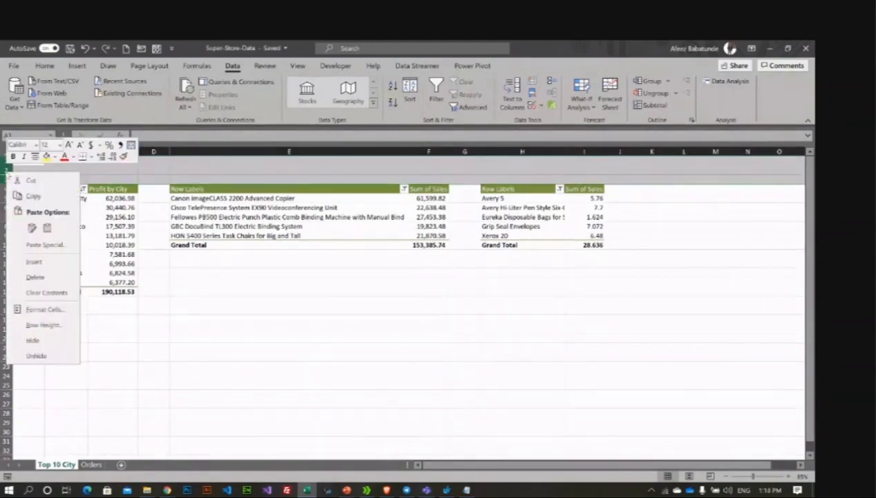
click(40, 265)
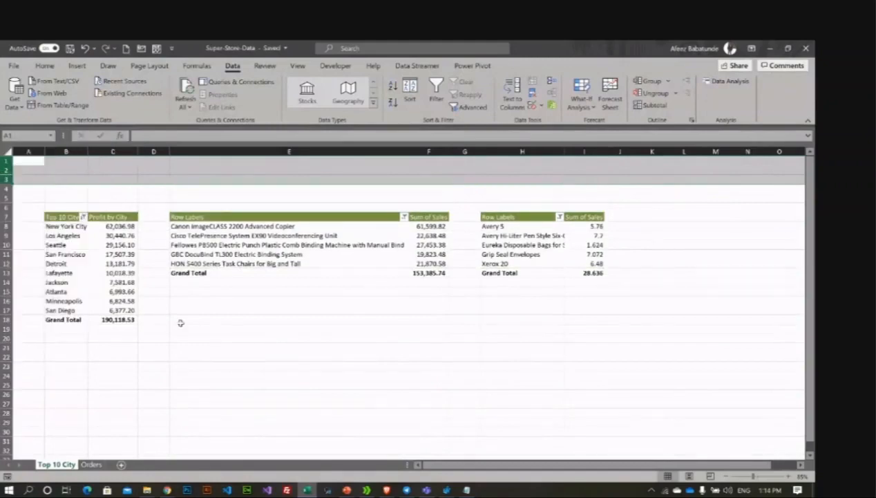
click(178, 301)
click(69, 263)
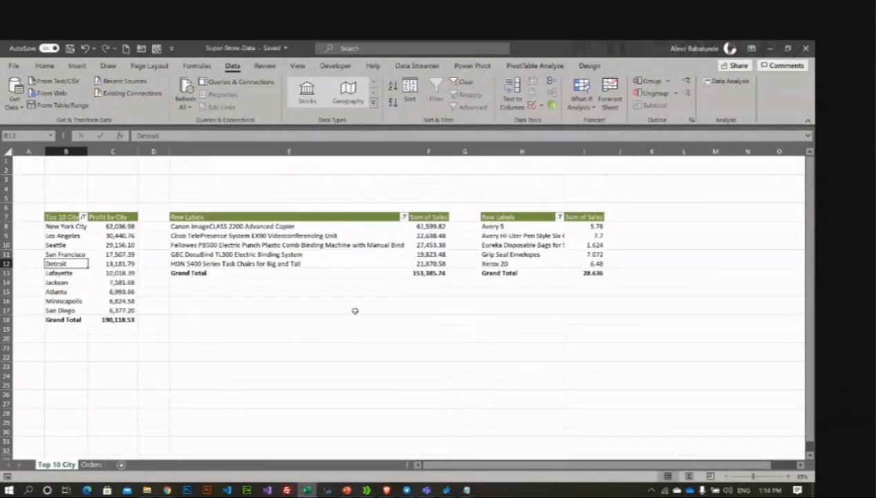
scroll(354, 306, up, 1)
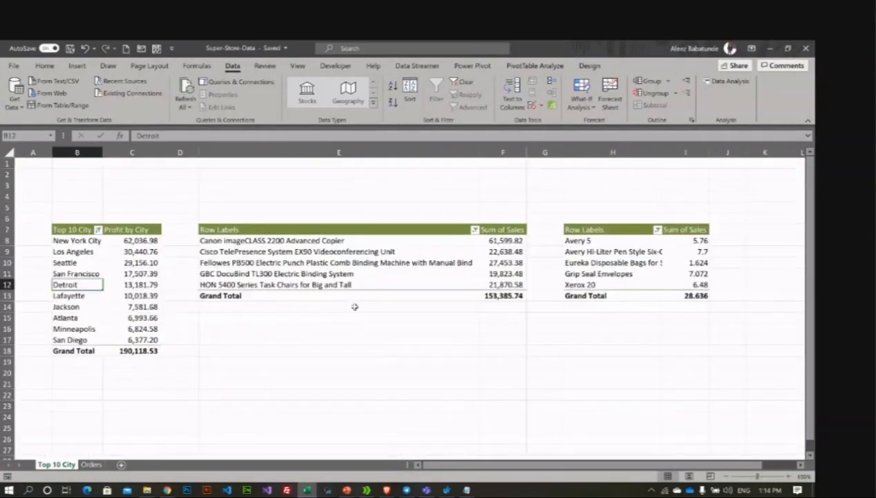
Step: Narrow column E and AutoFit column F to reveal the 153,385.74 Grand Total
scroll(354, 307, up, 1)
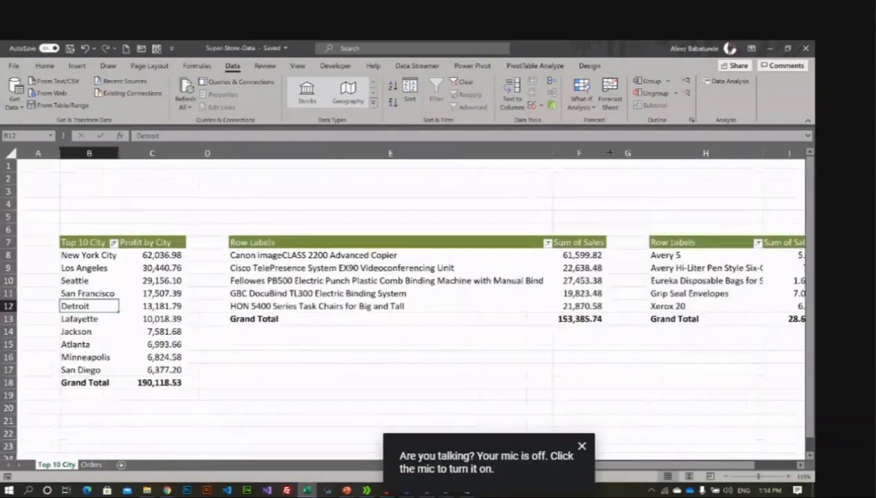
drag(610, 152, 384, 159)
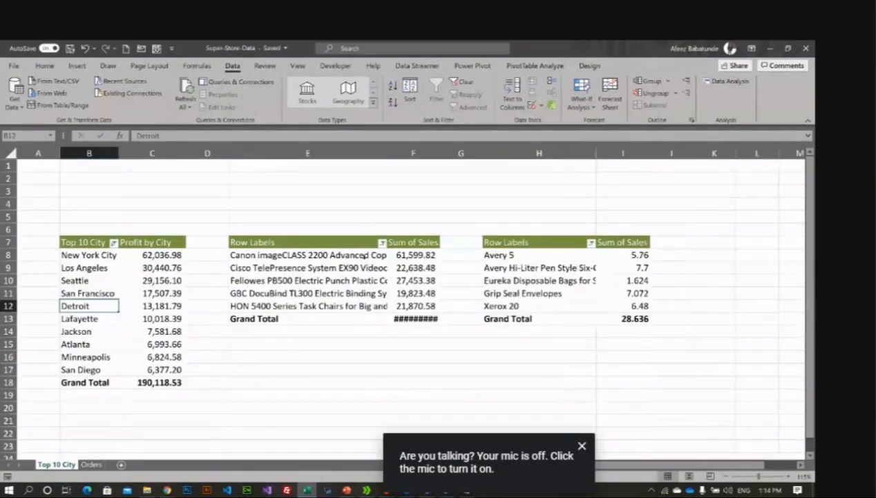
click(307, 356)
double_click(438, 156)
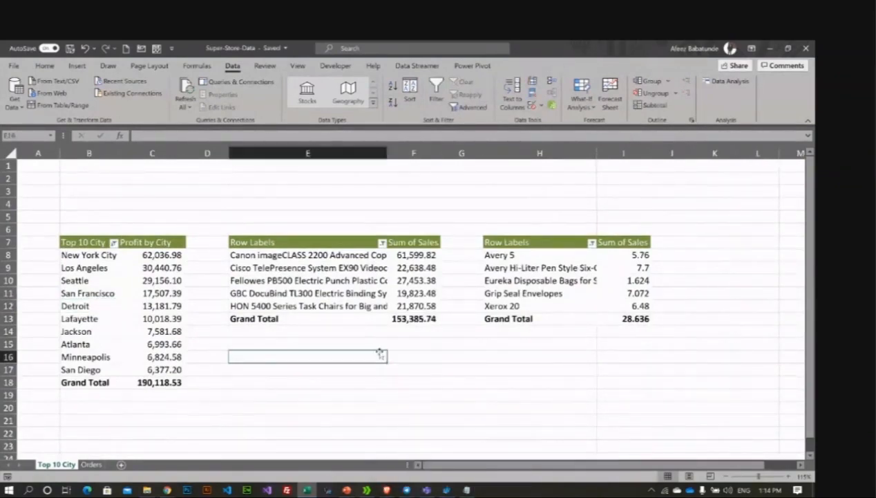
click(143, 315)
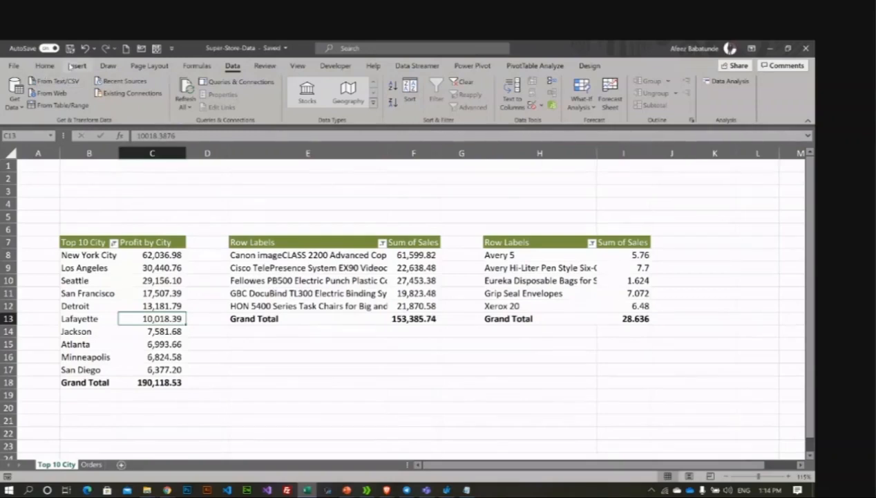
click(540, 66)
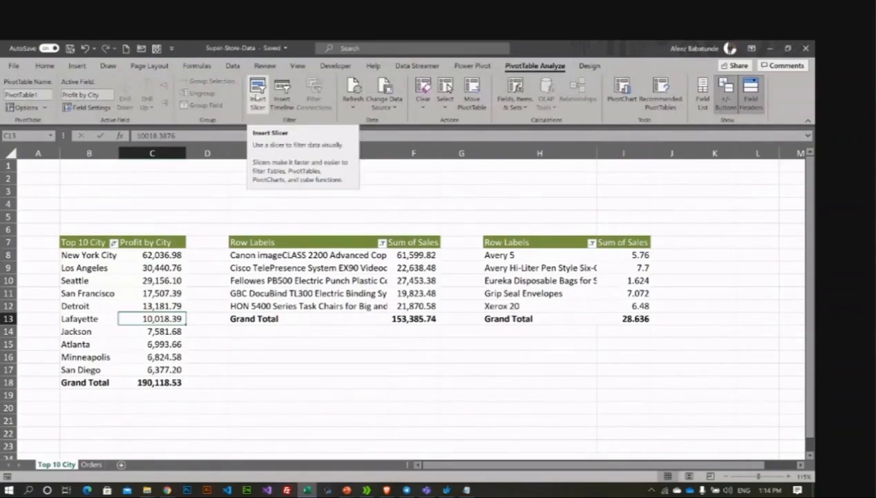
Step: Insert Ship Mode and Country slicers for the city pivot and shrink the Country slicer
click(257, 86)
drag(647, 247, 646, 178)
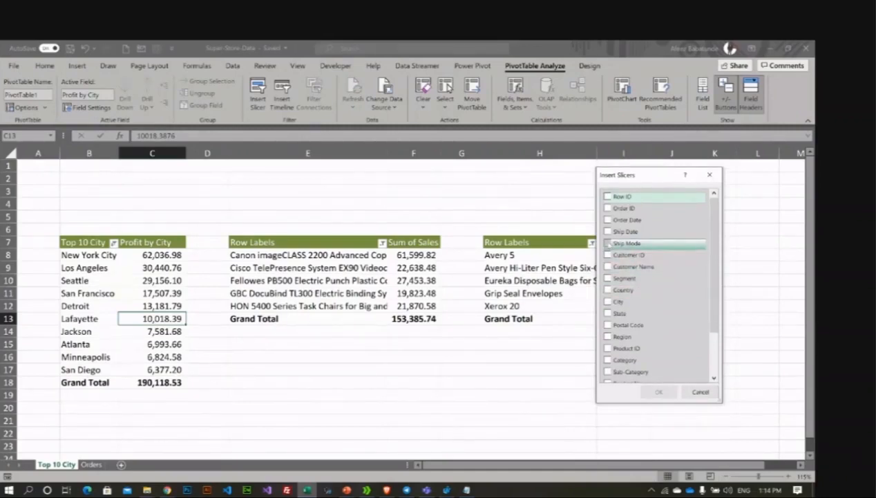
click(608, 243)
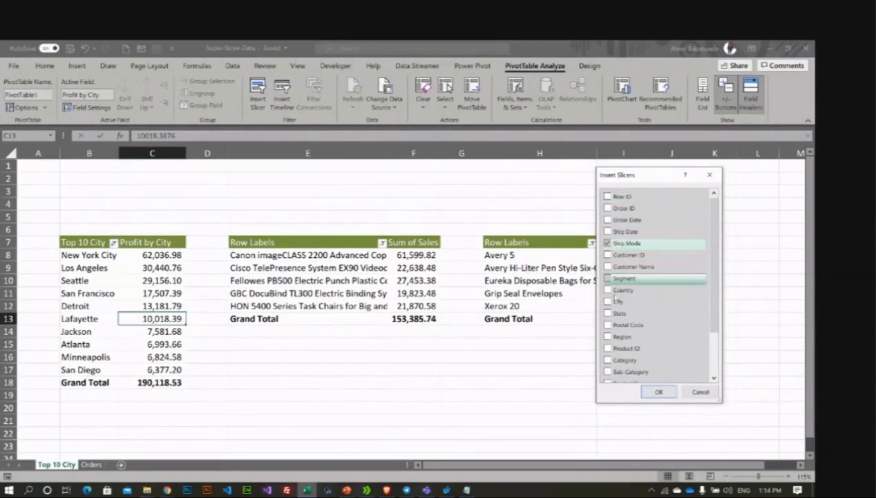
click(609, 290)
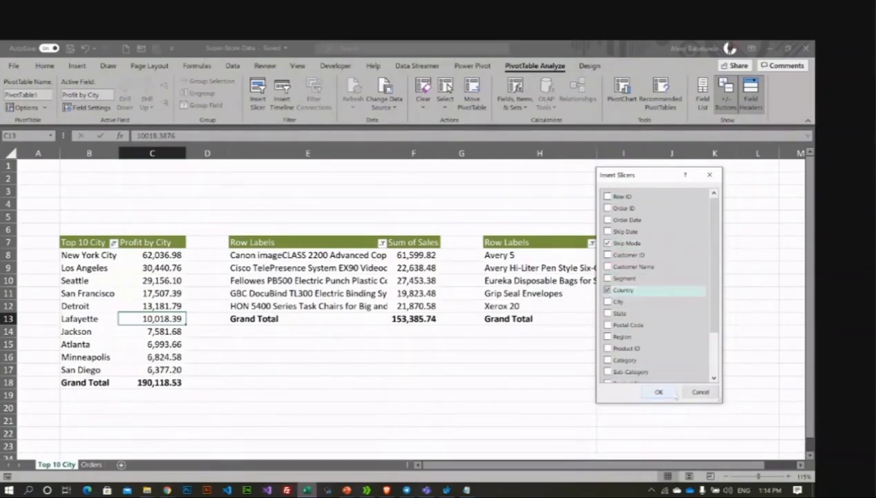
click(657, 392)
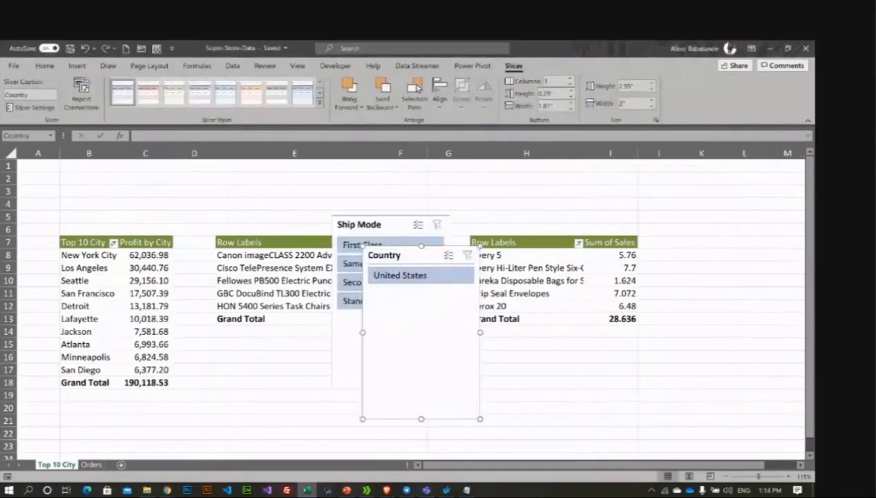
drag(480, 246, 440, 286)
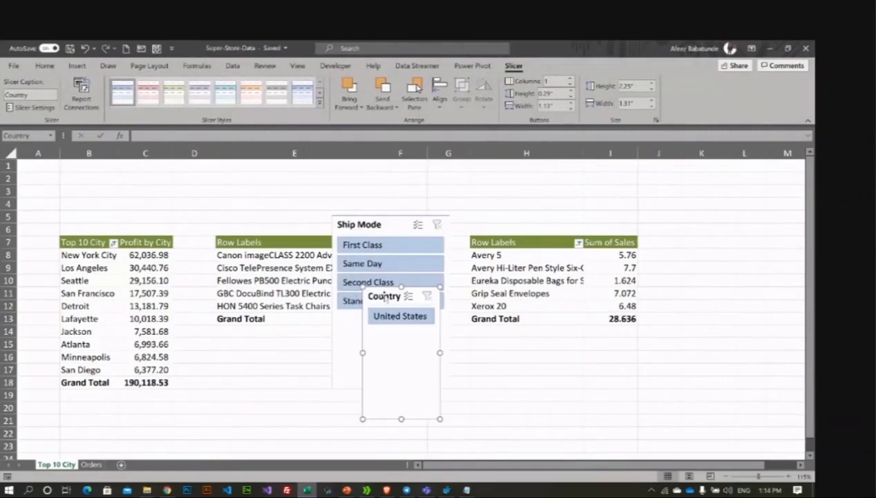
Step: Delete the Country slicer; resize Ship Mode over rows 2–6 with 2 columns
key(Delete)
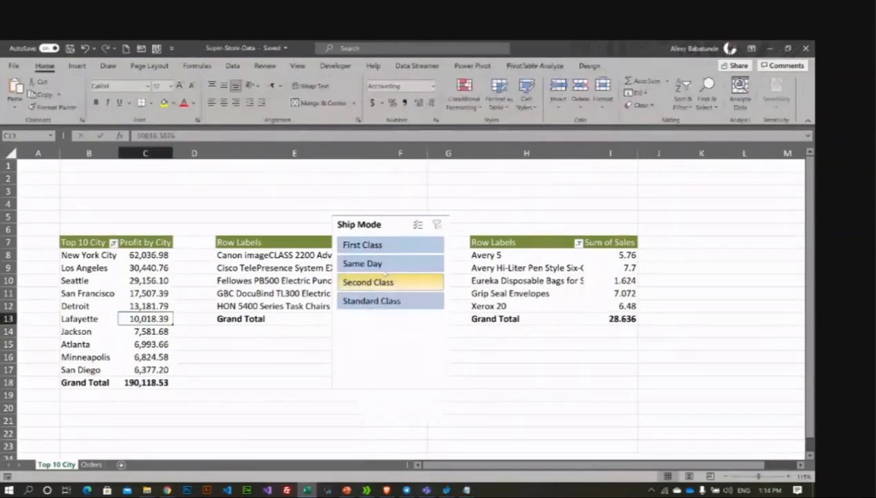
click(438, 385)
drag(449, 388, 470, 269)
drag(387, 220, 129, 176)
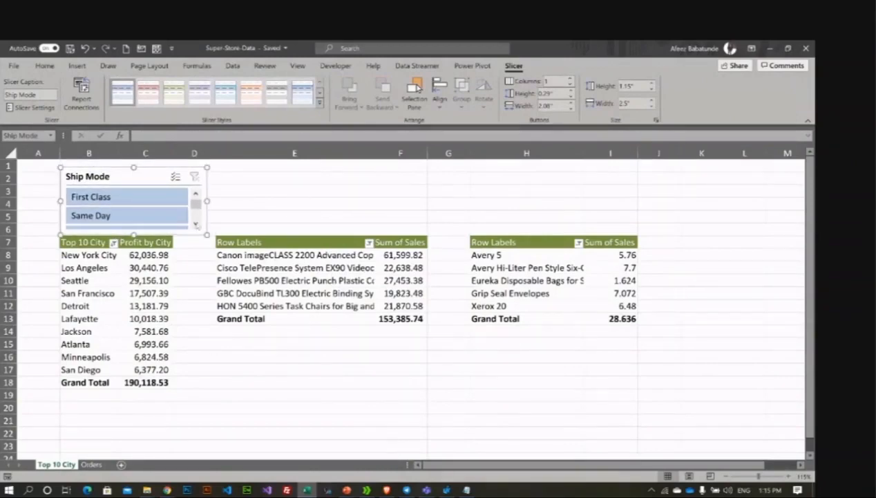
drag(207, 201, 358, 201)
click(571, 78)
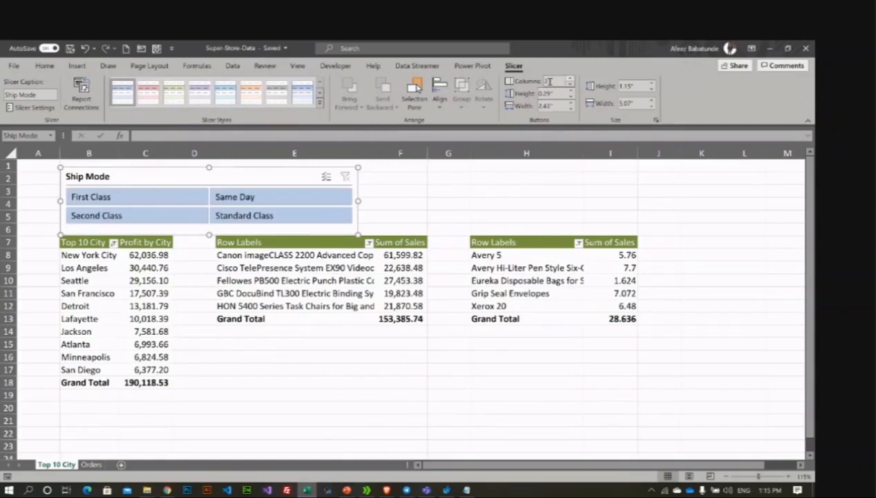
click(400, 191)
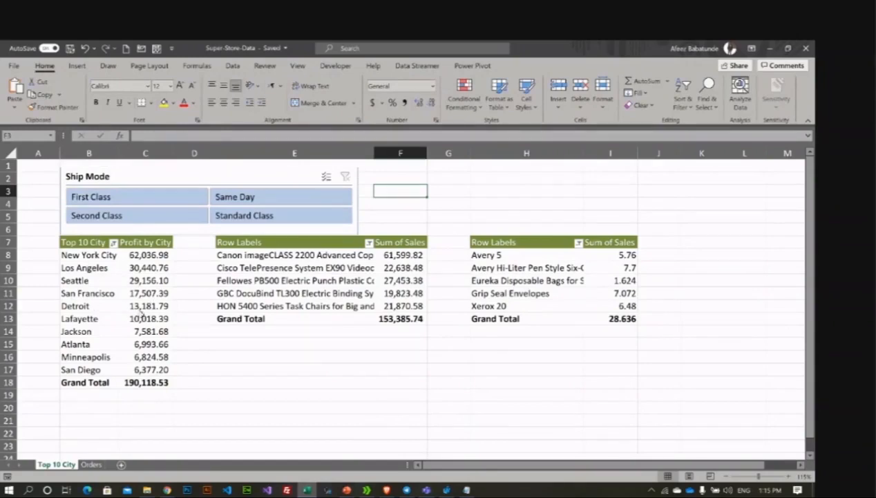
Step: Try First Class, Same Day, Standard Class and Second Class, then clear the Ship Mode filter
mouse_move(142, 291)
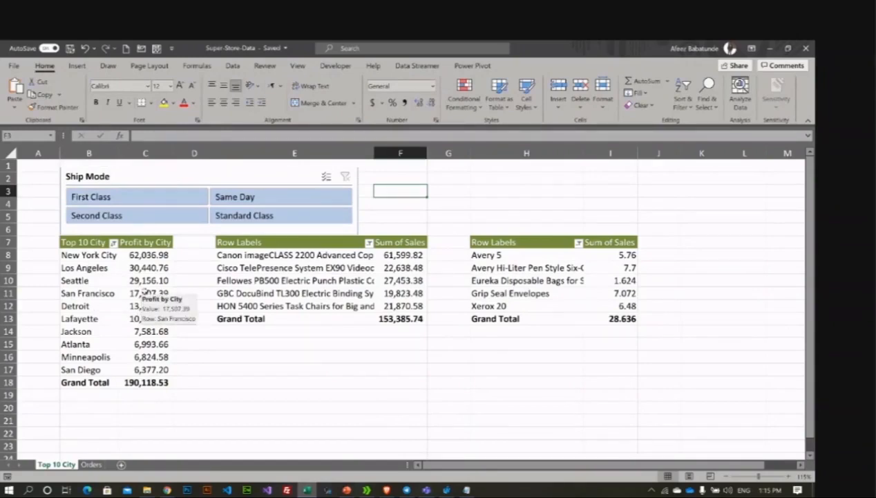
click(122, 199)
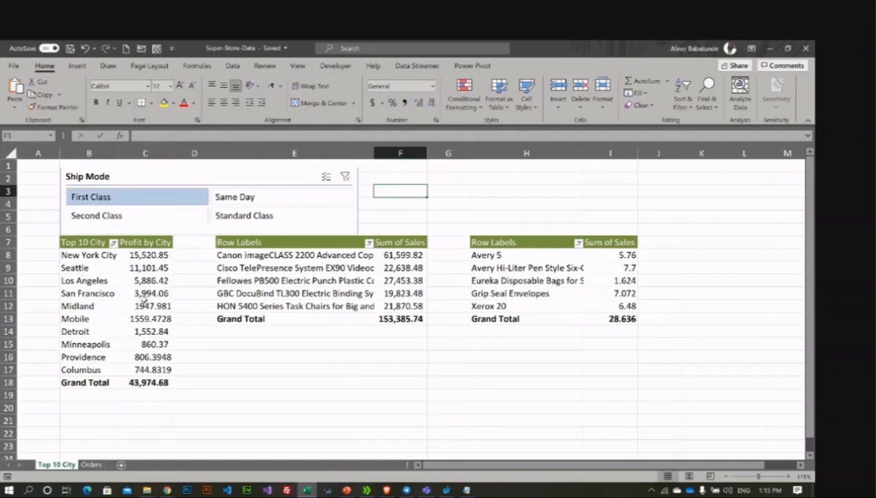
mouse_move(139, 298)
click(276, 198)
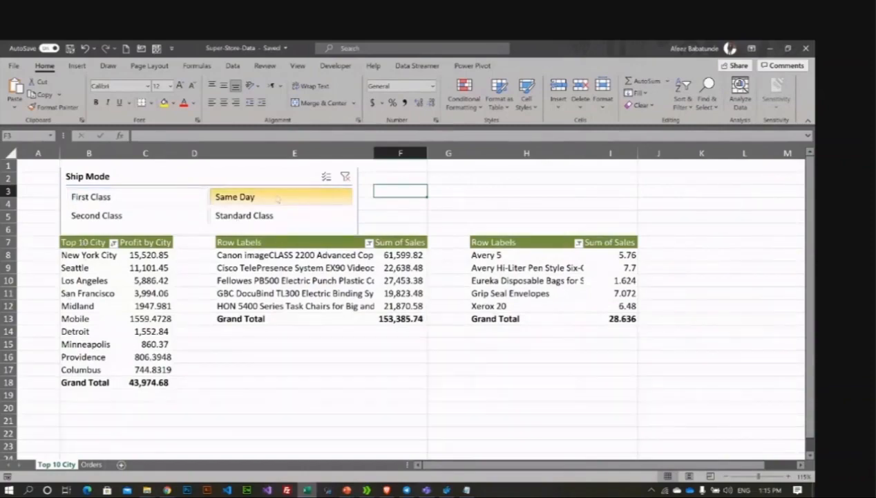
click(223, 218)
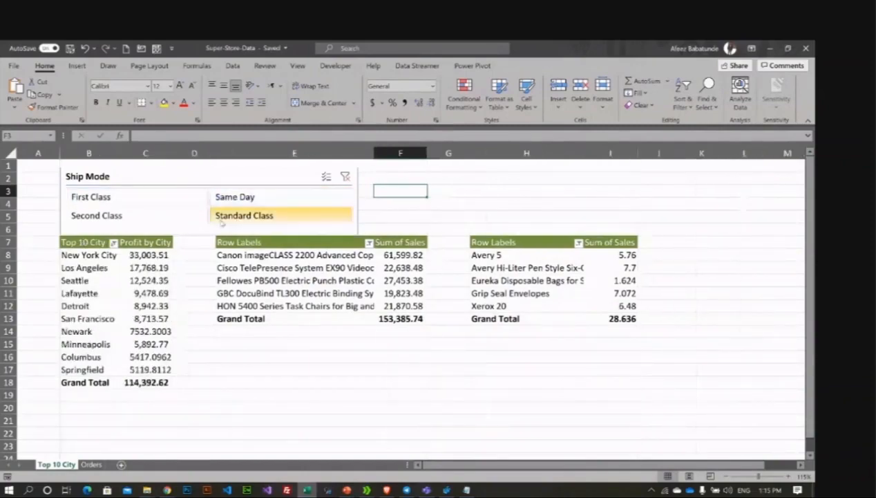
click(142, 215)
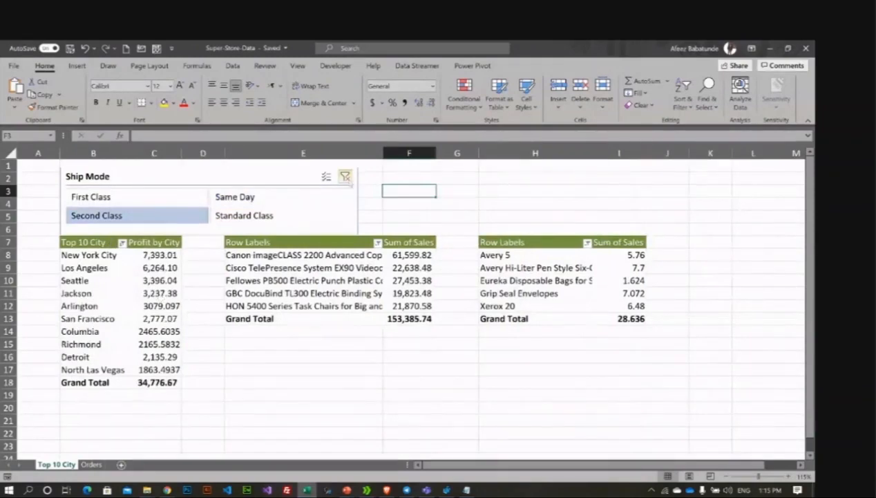
click(345, 177)
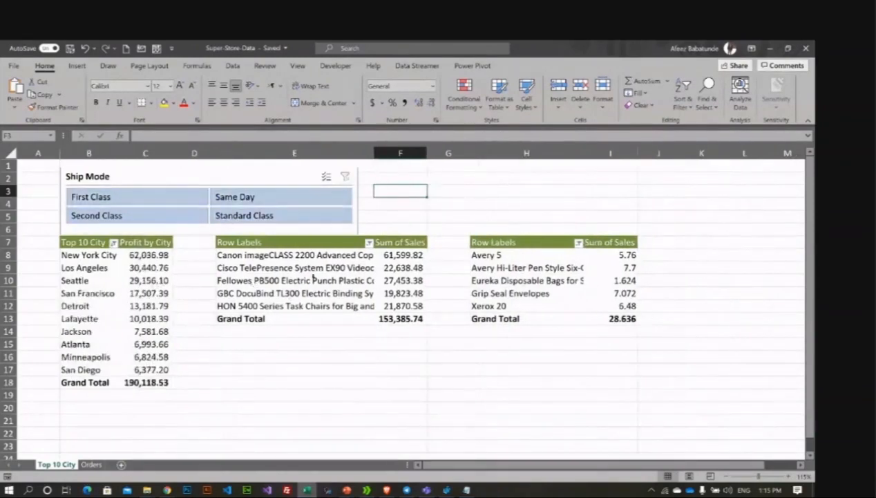
Step: Nudge the Ship Mode slicer slightly up and left above the city pivot
click(313, 277)
click(555, 279)
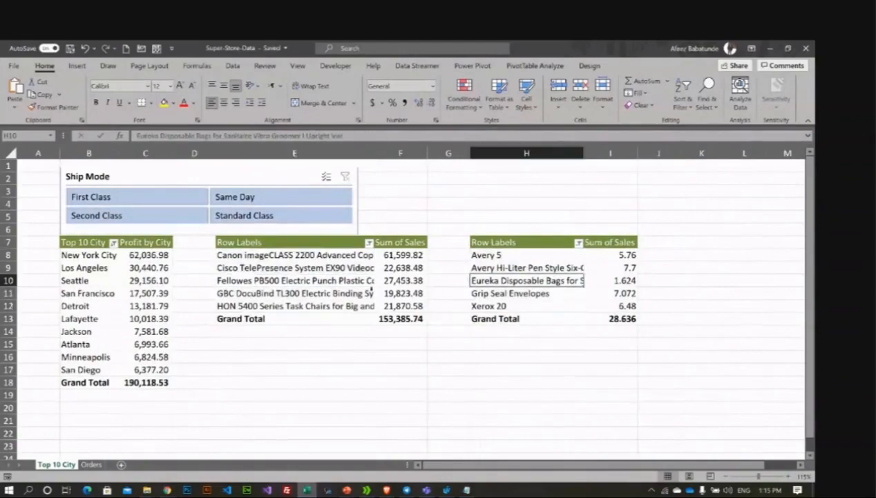
click(222, 180)
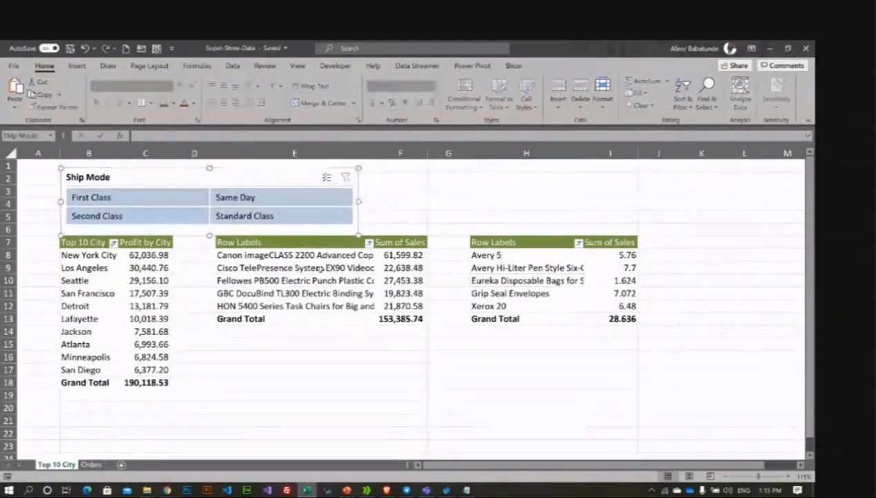
click(317, 268)
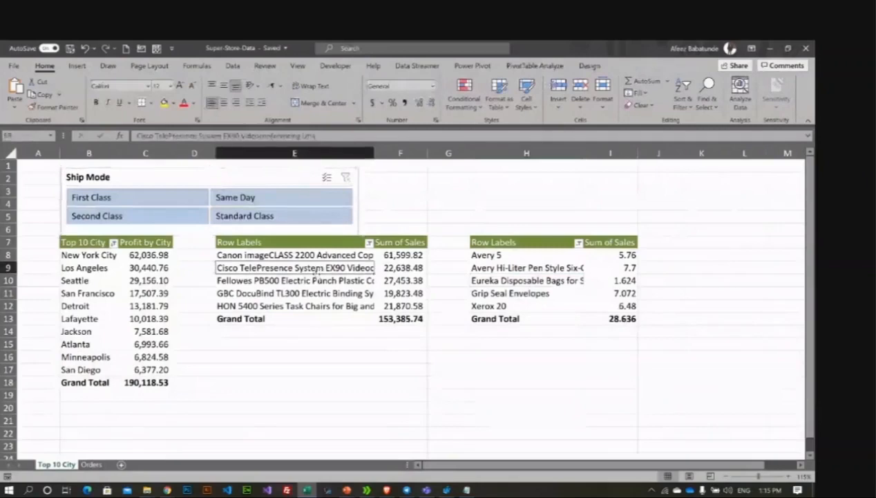
click(218, 178)
drag(217, 179, 211, 171)
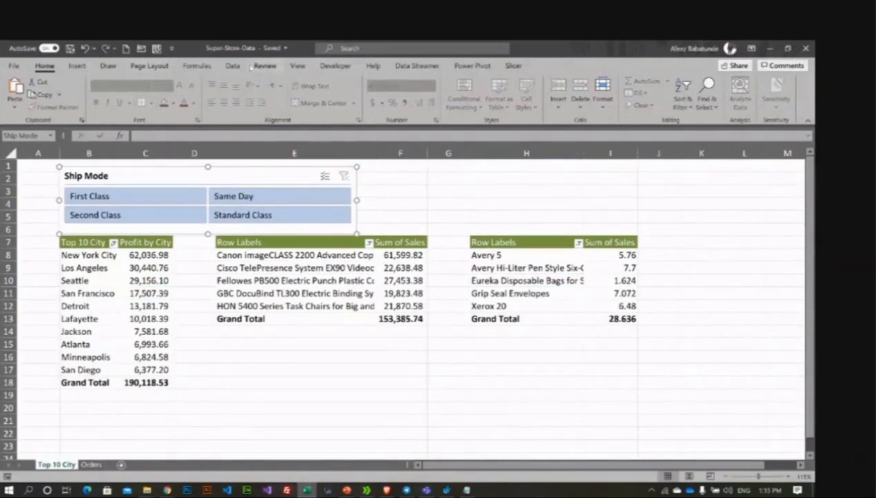
click(514, 66)
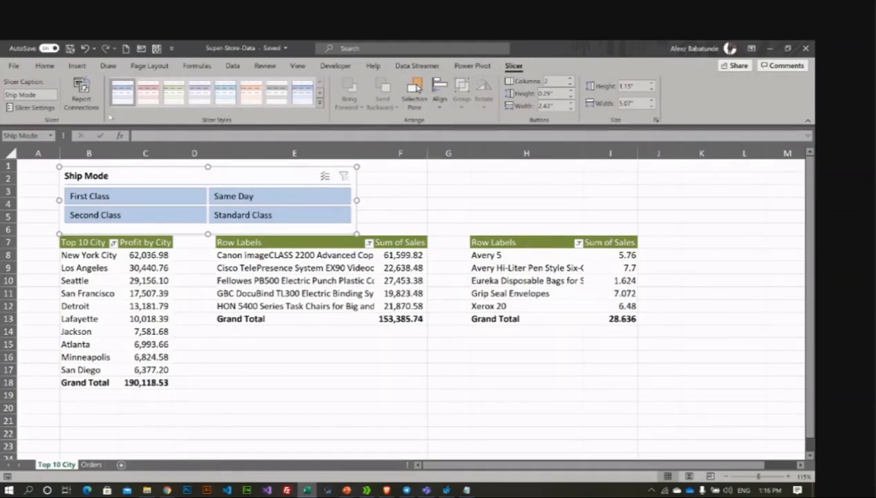
Step: Connect the Ship Mode slicer to PivotTable1, PivotTable2 and PivotTable3
click(82, 95)
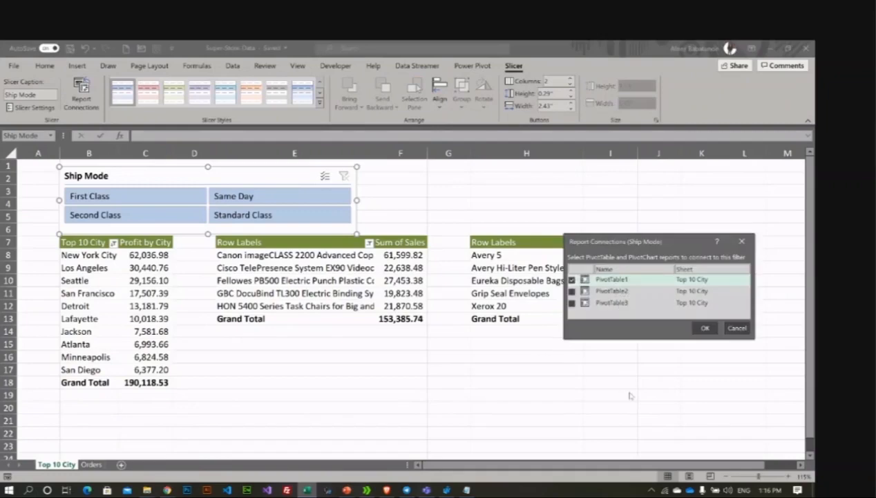
click(572, 291)
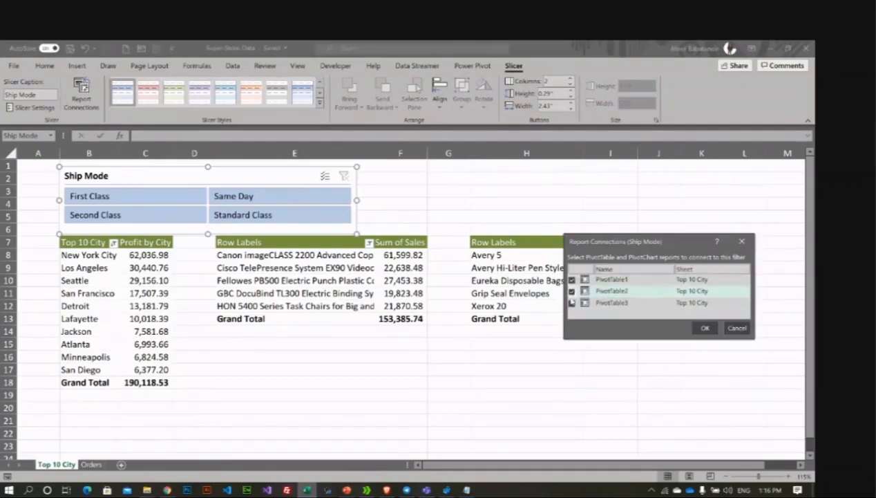
click(704, 328)
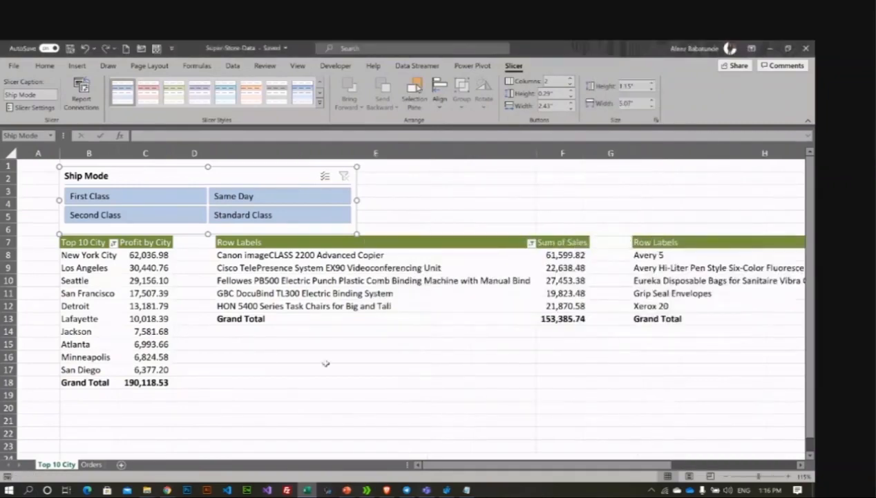
Step: Narrow the product columns E and H of the second and third PivotTables
drag(537, 154, 402, 154)
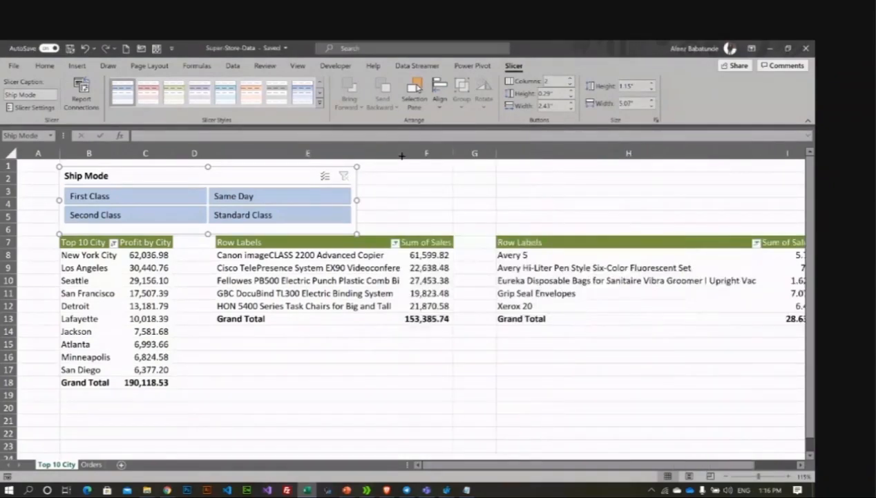
drag(761, 155, 635, 160)
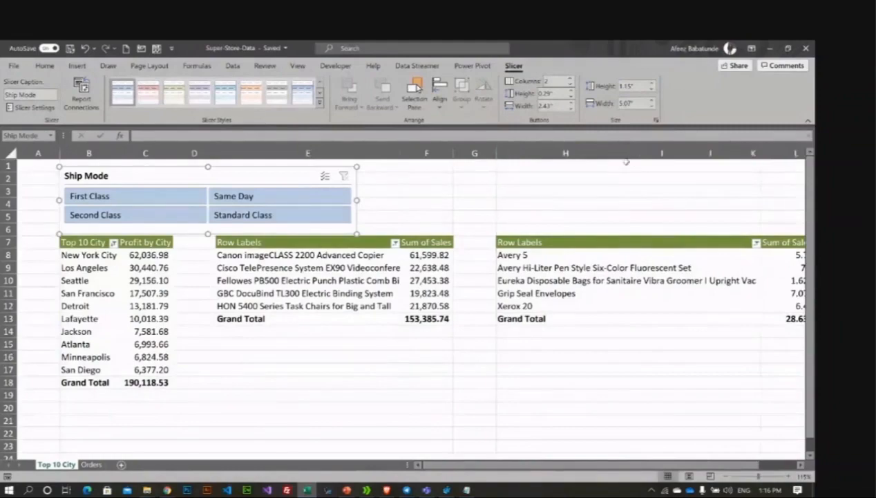
click(427, 369)
click(553, 280)
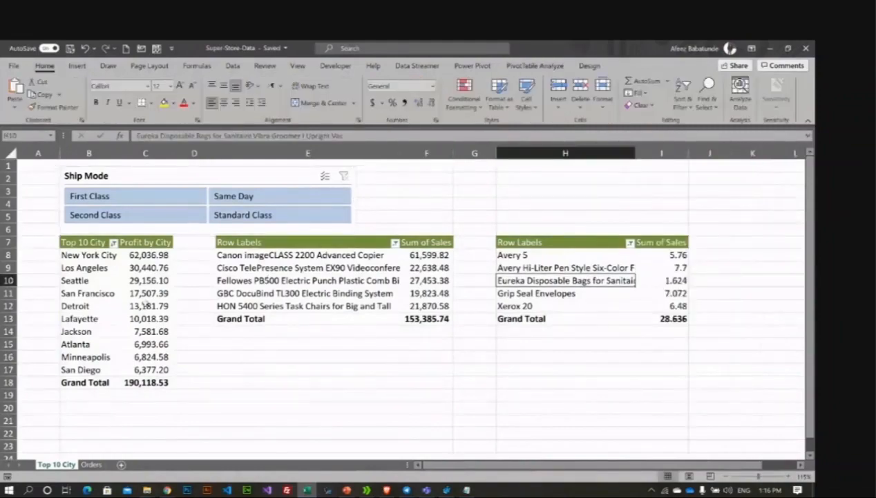
click(143, 304)
click(544, 280)
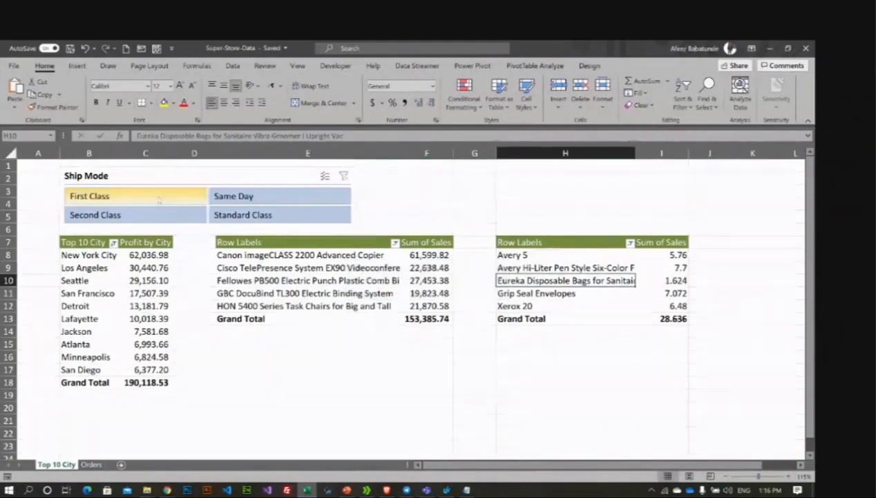
click(94, 287)
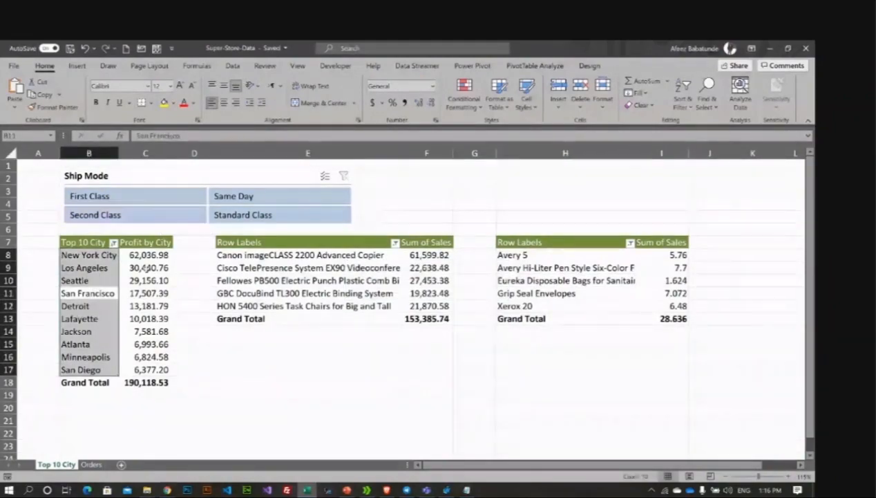
click(146, 268)
Step: Test First Class, Standard Class and Second Class, ending with all pivots filtered to Same Day
click(103, 197)
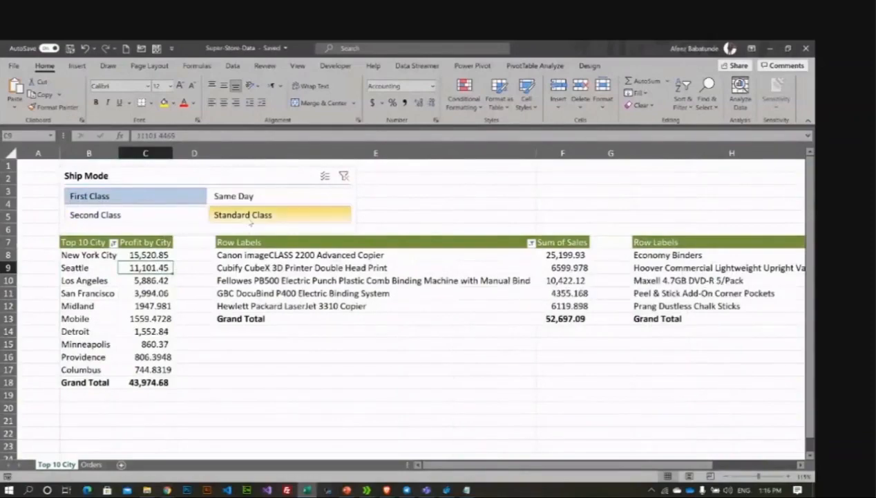
click(228, 216)
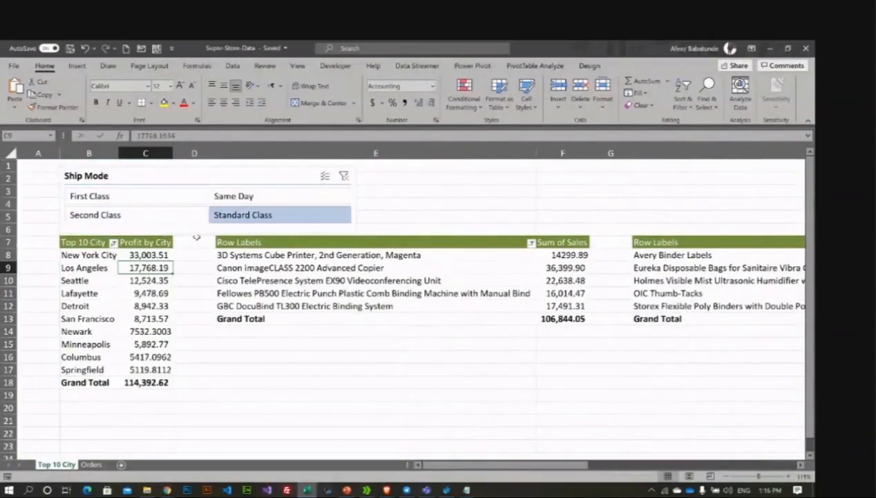
click(157, 219)
click(270, 197)
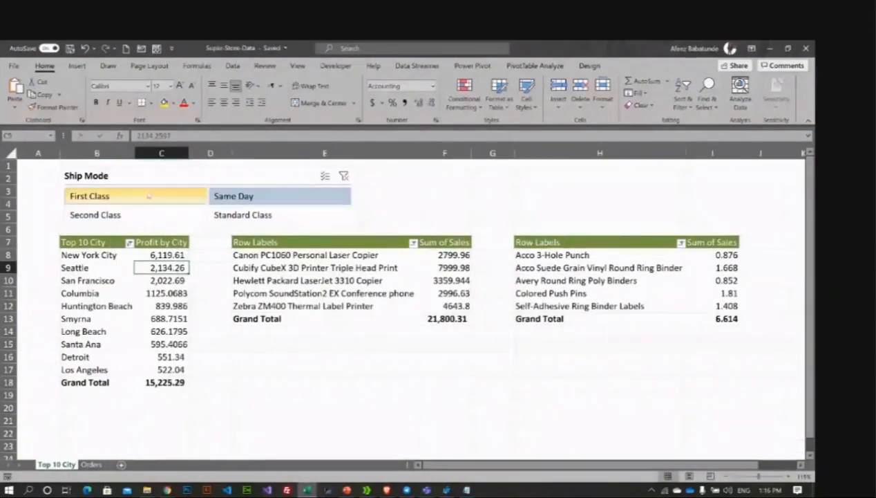
click(152, 196)
click(256, 196)
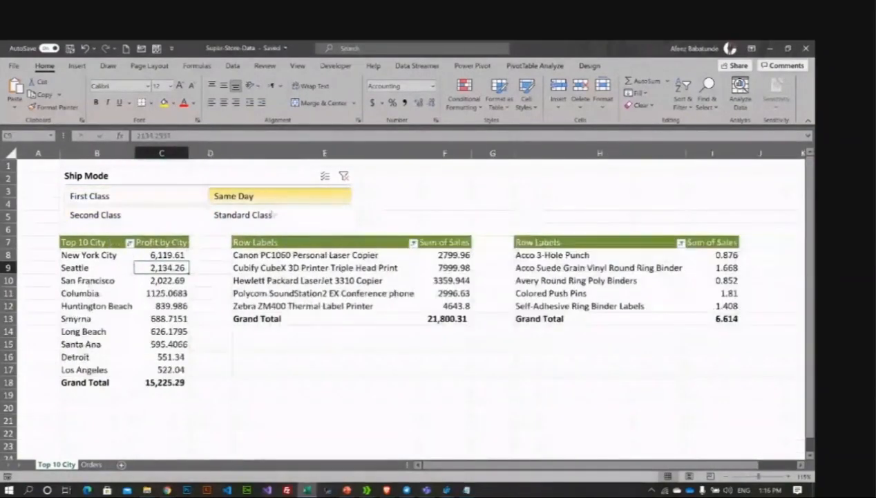
click(387, 331)
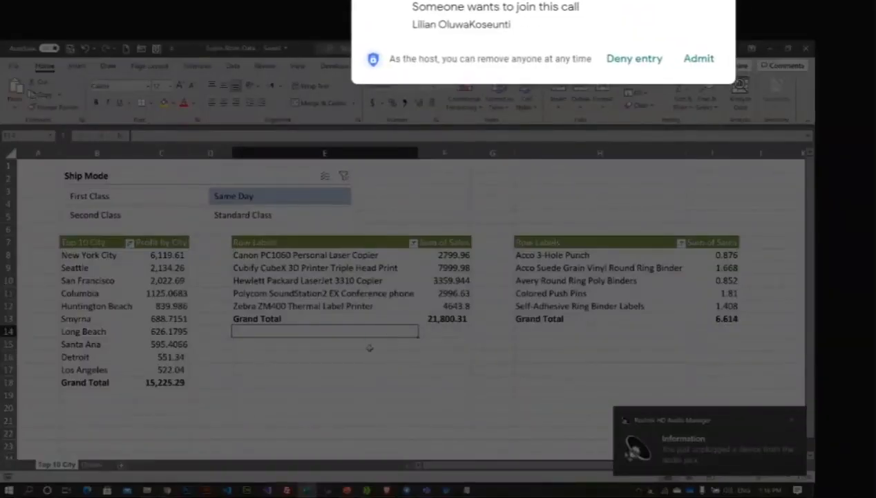
Step: Admit the waiting participant and switch to the Google Meet call window
click(269, 392)
click(689, 63)
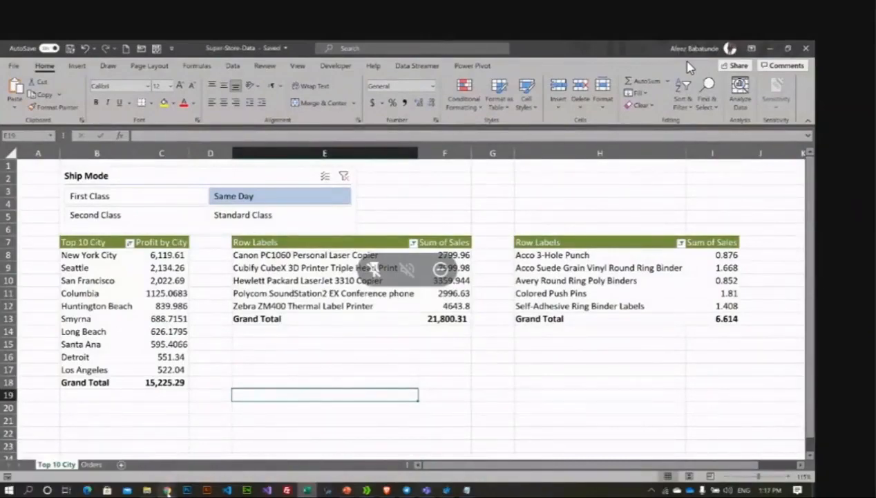
mouse_move(166, 490)
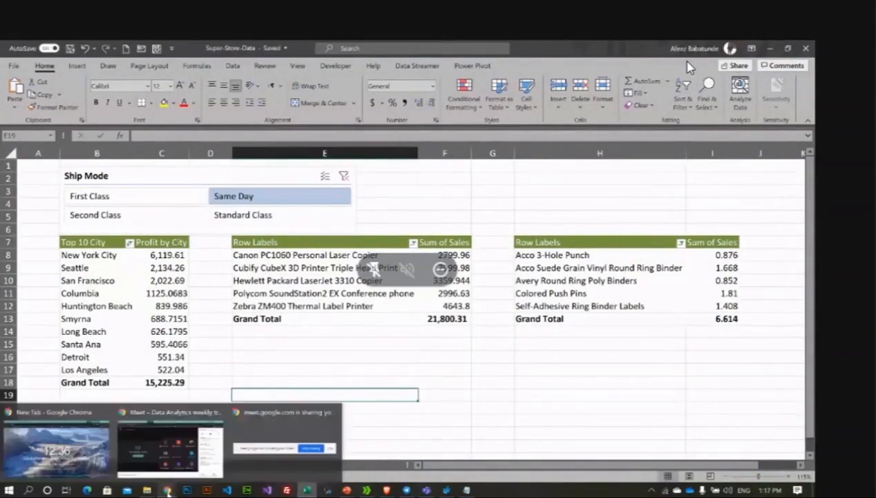
click(170, 446)
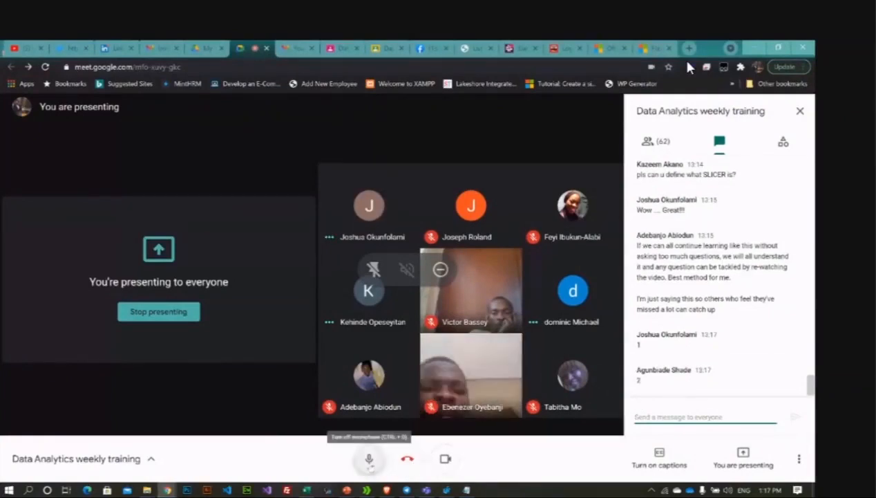
Step: Toggle the microphone off and on, admit the waiting participant, and return to Excel
click(370, 460)
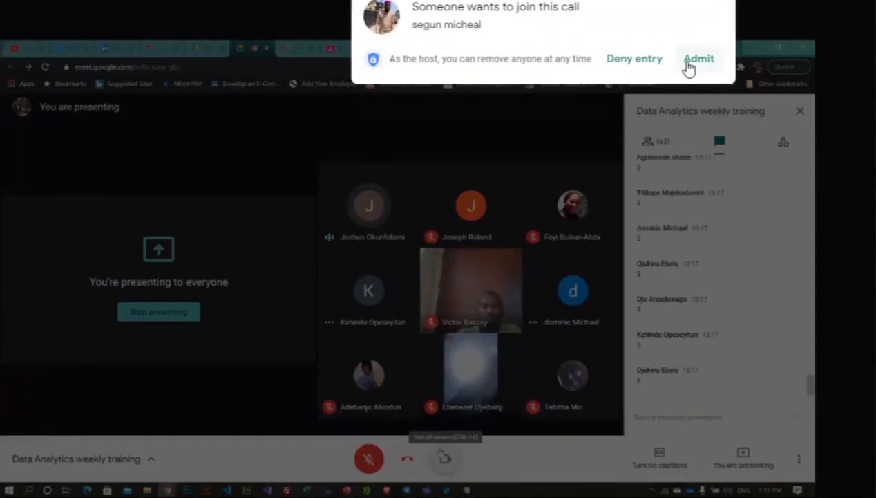
click(371, 459)
click(693, 61)
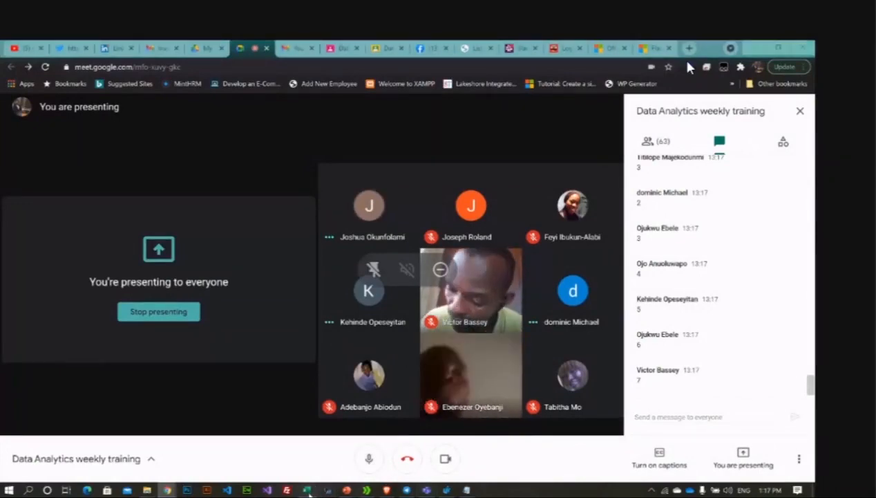
key(alt+Tab)
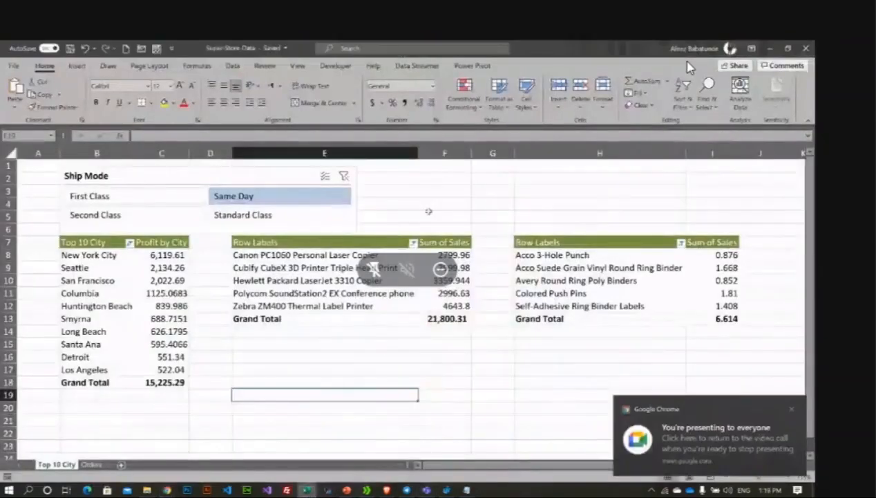
Step: Try First Class, then First plus Second Class with Multi-Select, and clear the Ship Mode slicer
click(398, 191)
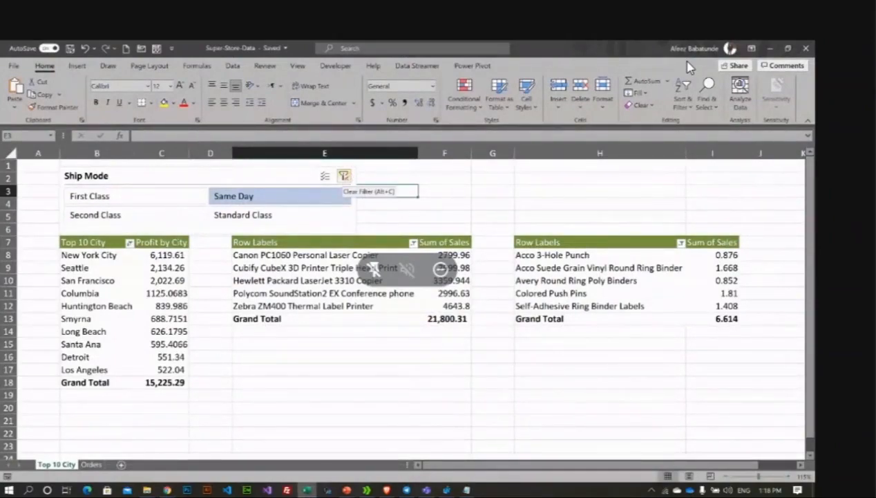
click(344, 176)
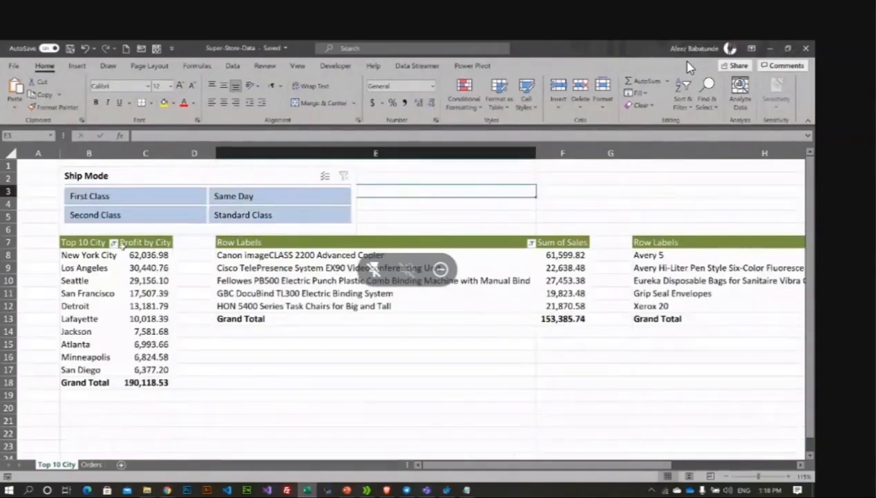
click(156, 197)
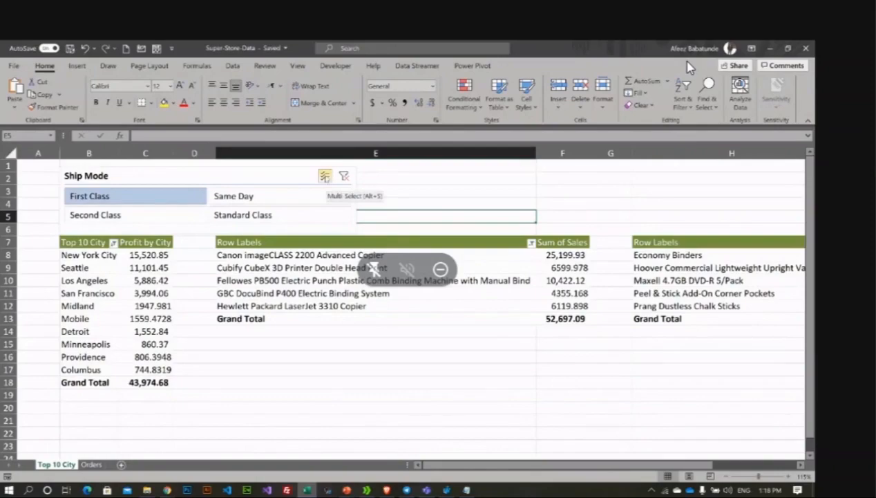
click(325, 177)
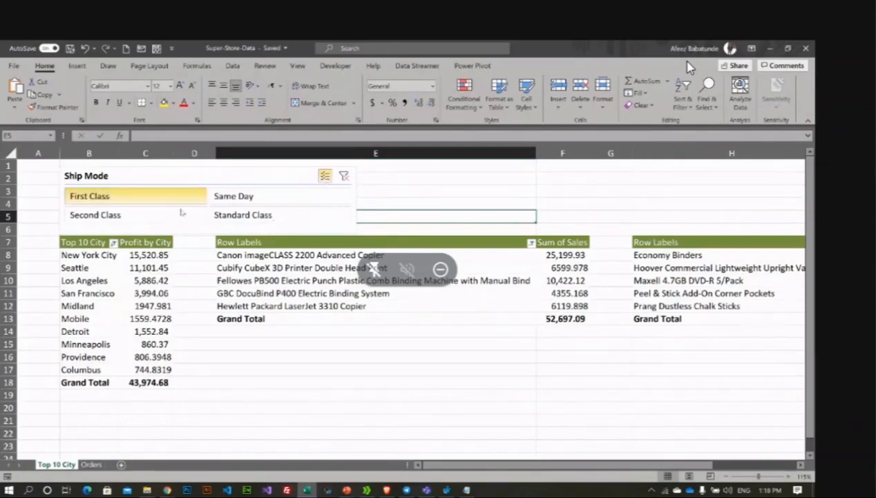
click(181, 214)
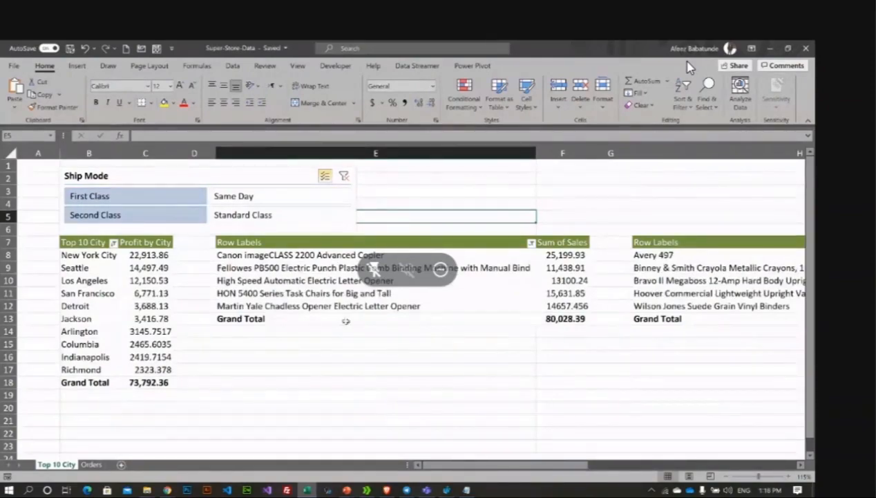
click(344, 175)
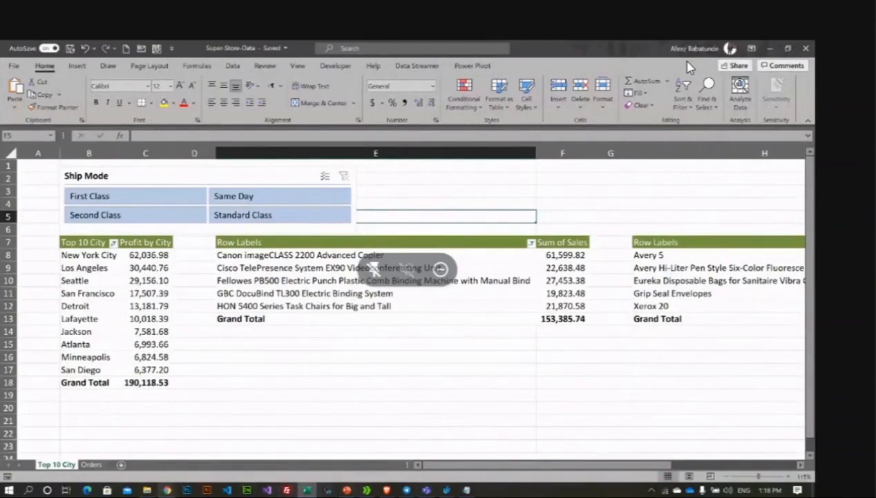
click(182, 483)
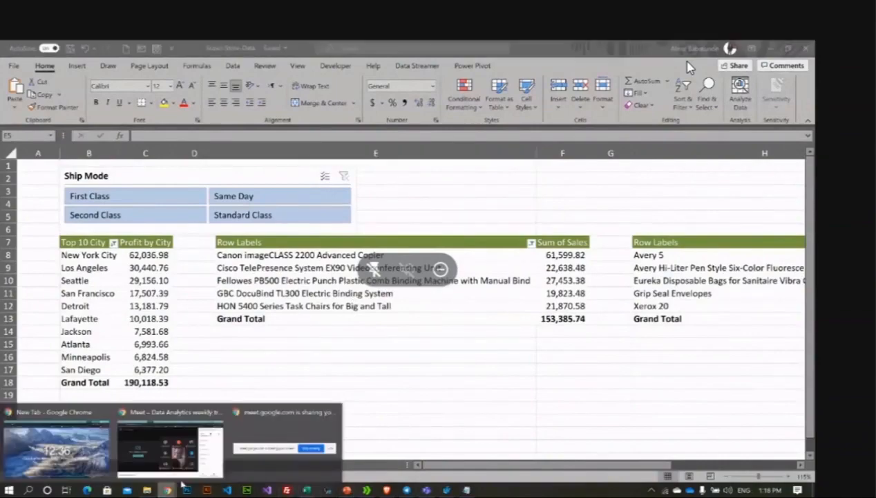
click(169, 448)
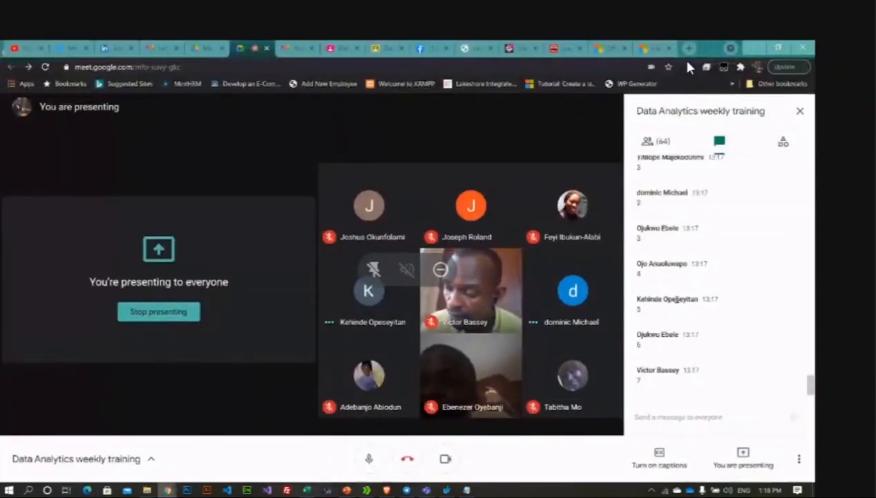
scroll(668, 296, up, 4)
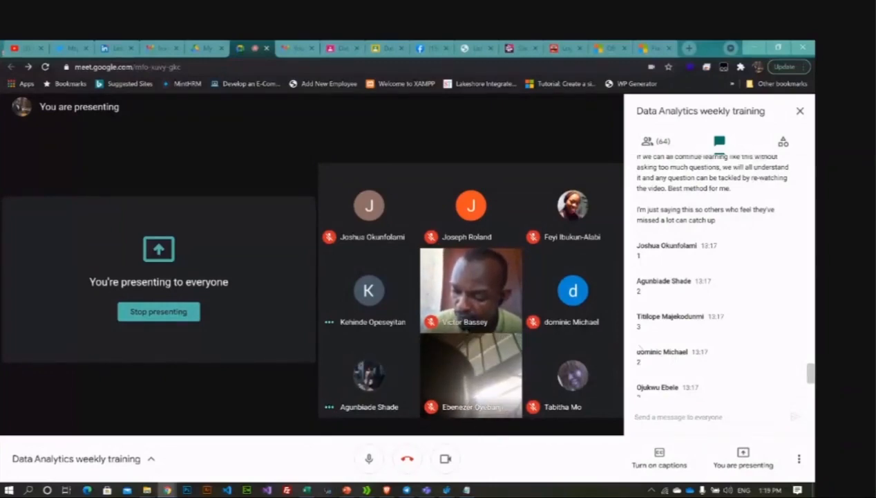
click(308, 491)
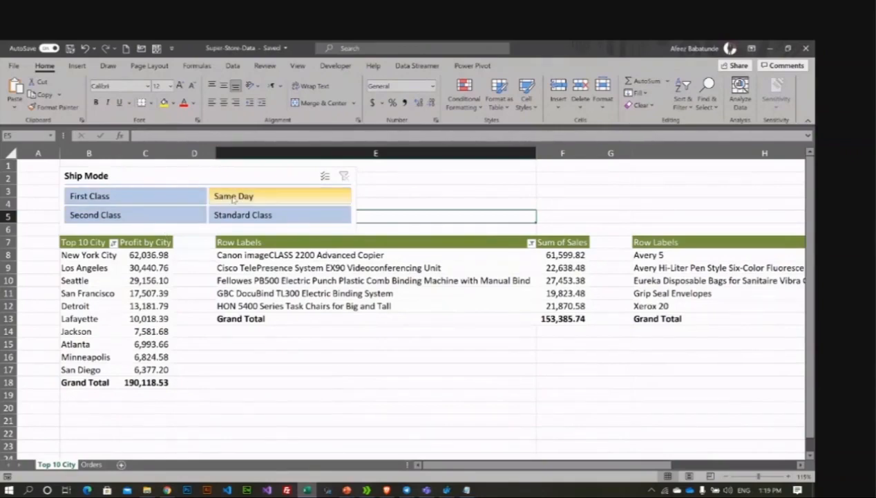
Step: Filter the pivot tables to Second Class using the Ship Mode slicer
click(261, 179)
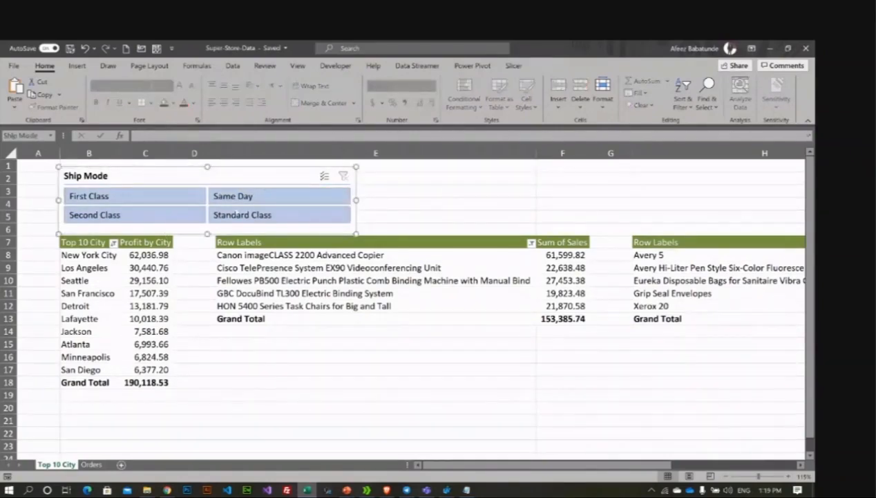
click(146, 280)
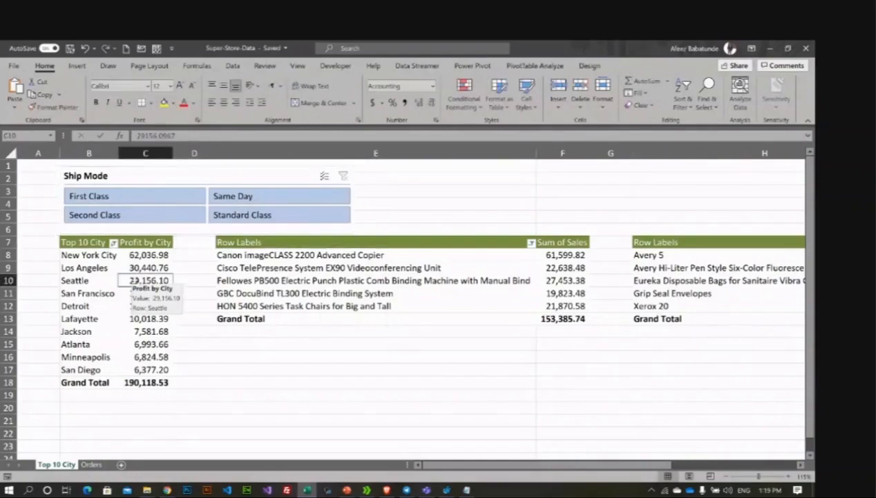
click(83, 306)
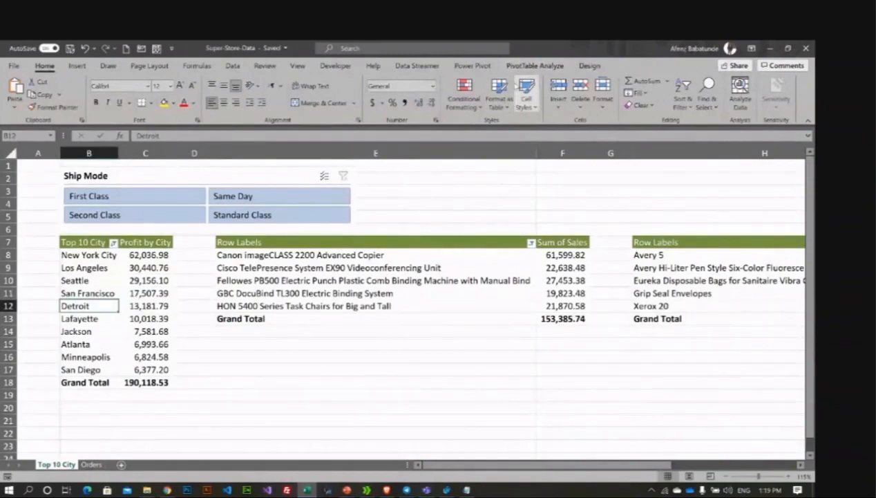
click(535, 65)
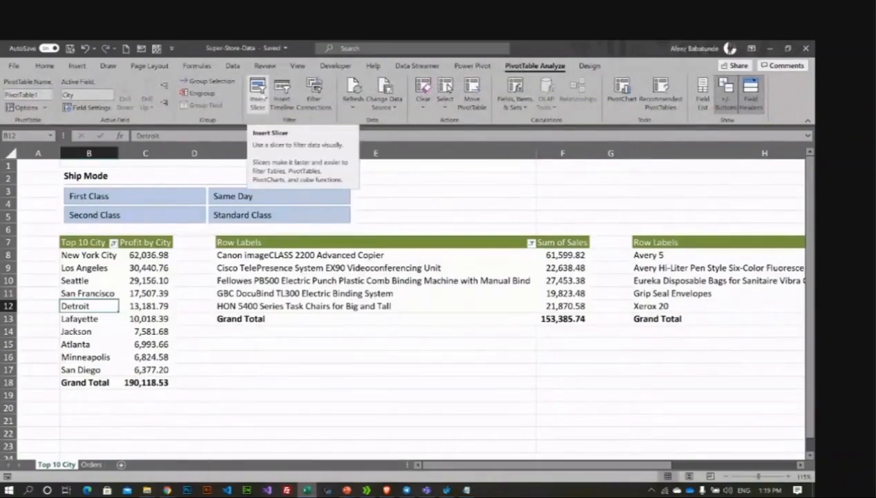
click(118, 280)
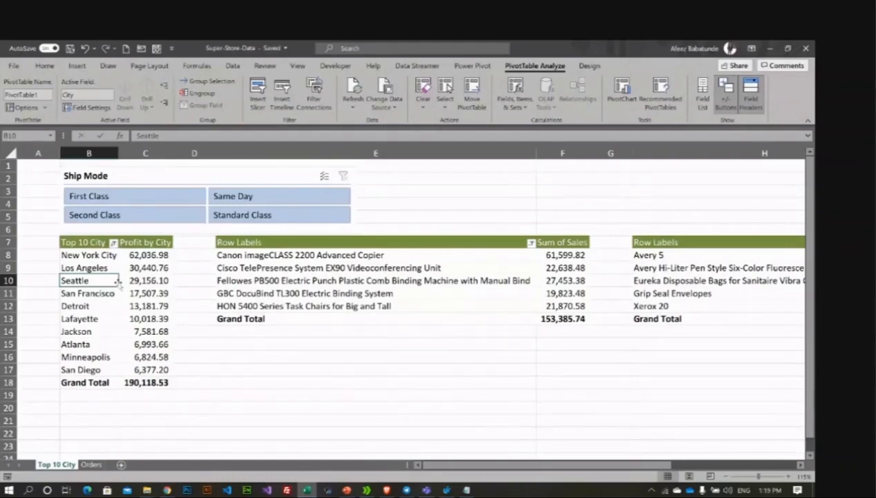
click(141, 218)
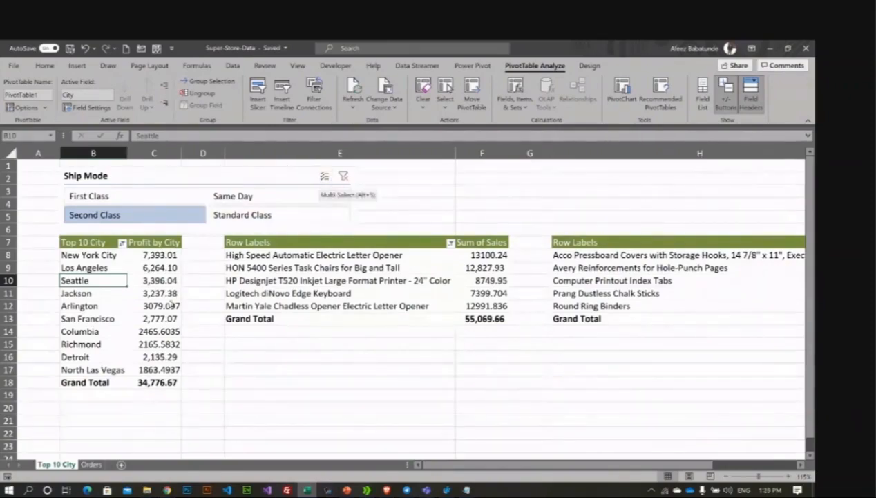
Step: Check the Second Class city rows, then bring up the Insert Slicers field list
click(172, 306)
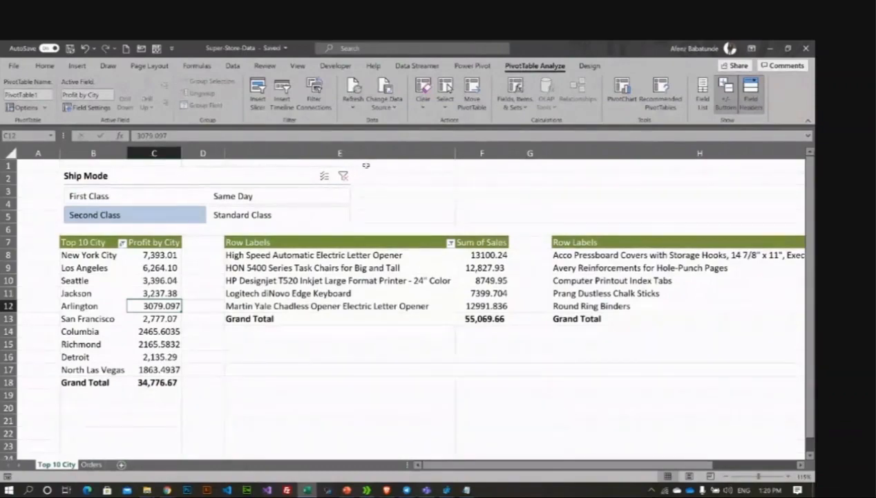
click(88, 293)
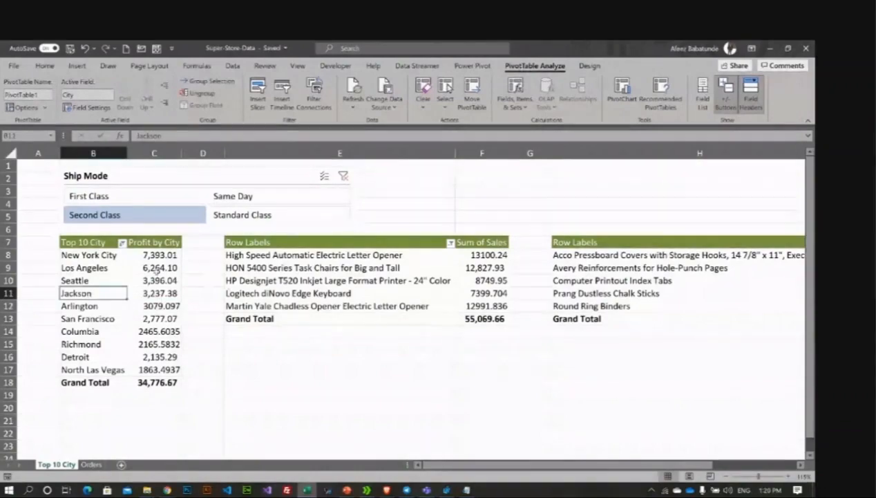
click(96, 277)
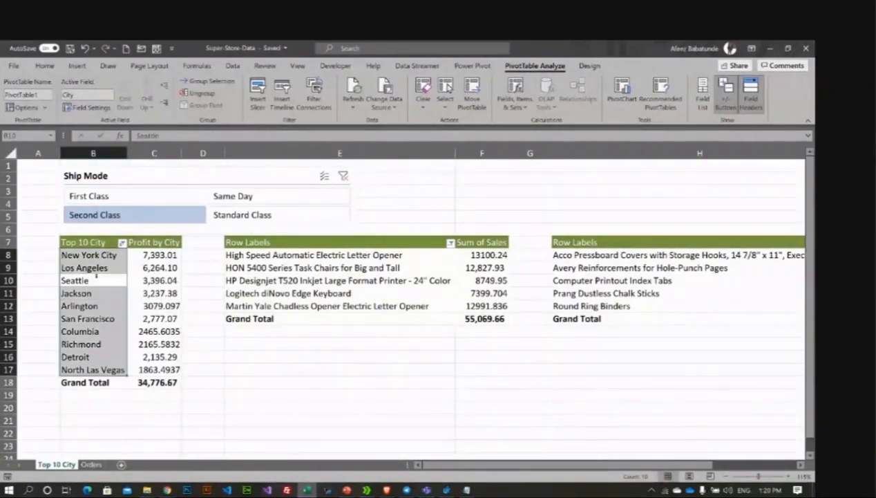
click(108, 305)
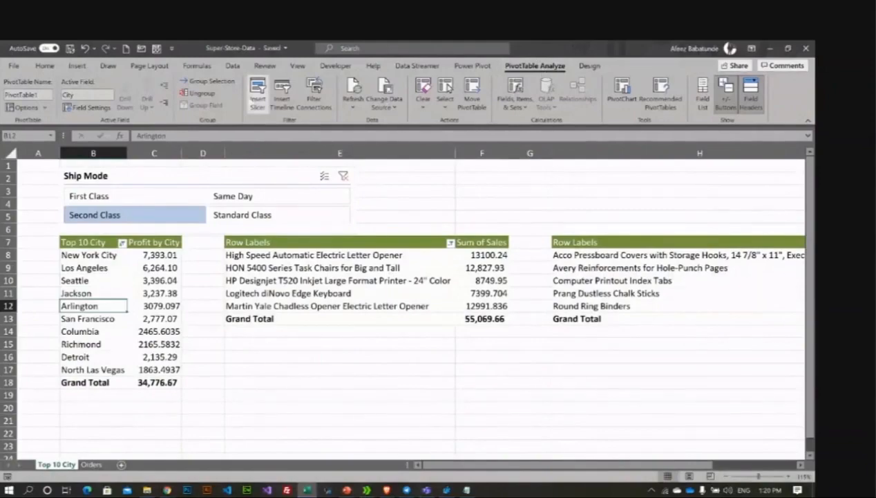
click(204, 177)
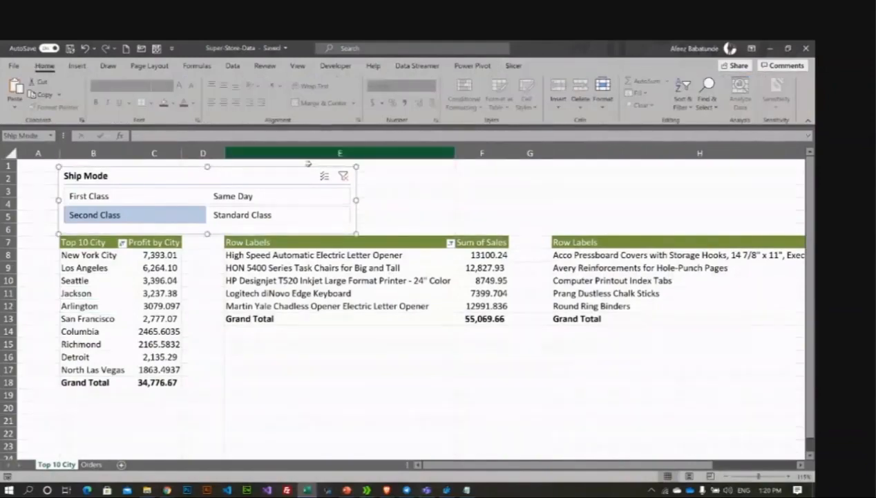
click(131, 279)
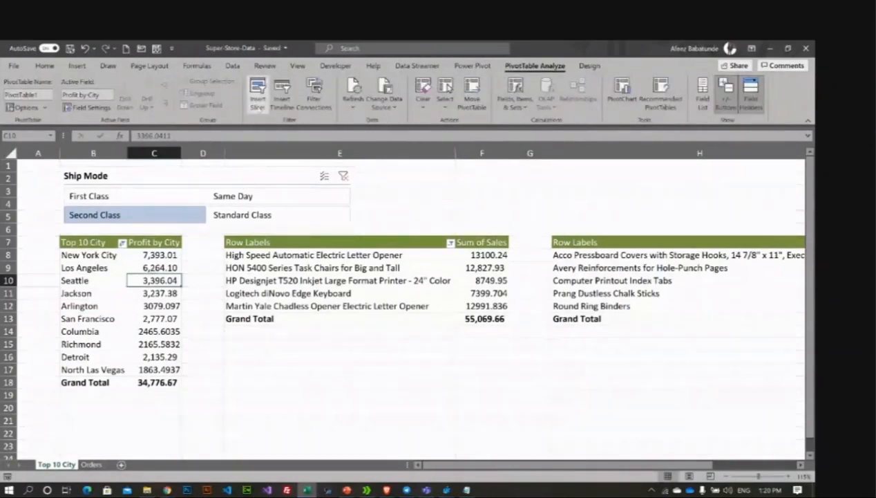
click(258, 92)
scroll(657, 283, down, 1)
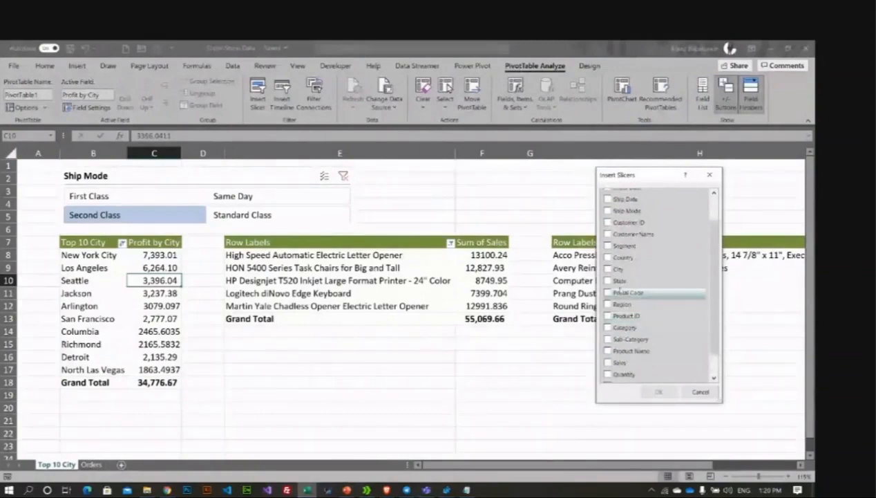
Step: Add a State slicer beside Ship Mode as a wide strip with 7 columns
click(607, 281)
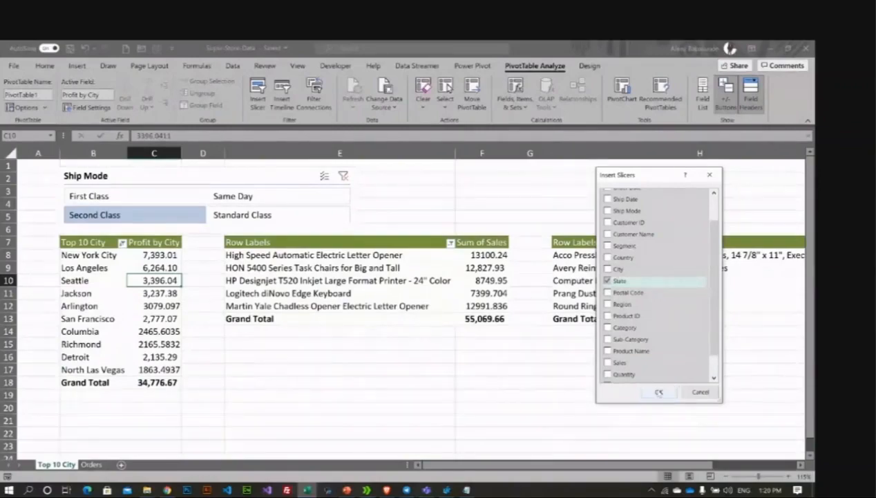
click(659, 391)
drag(384, 239, 482, 201)
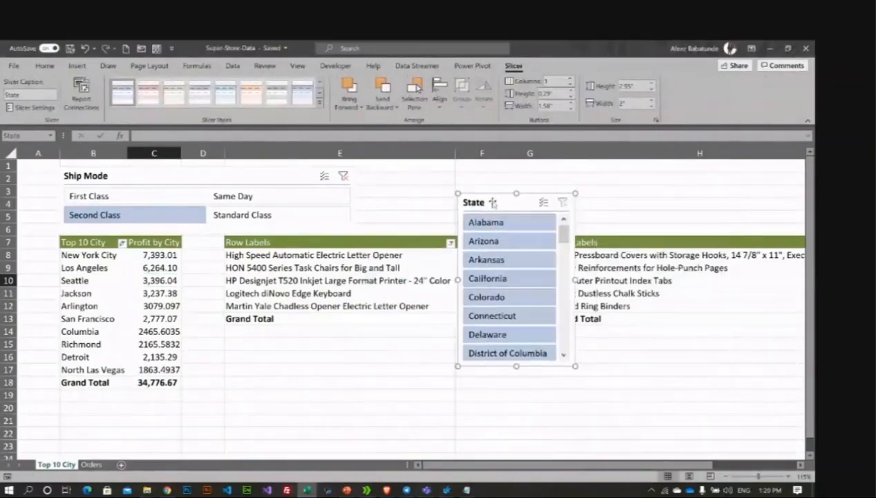
drag(573, 365, 762, 233)
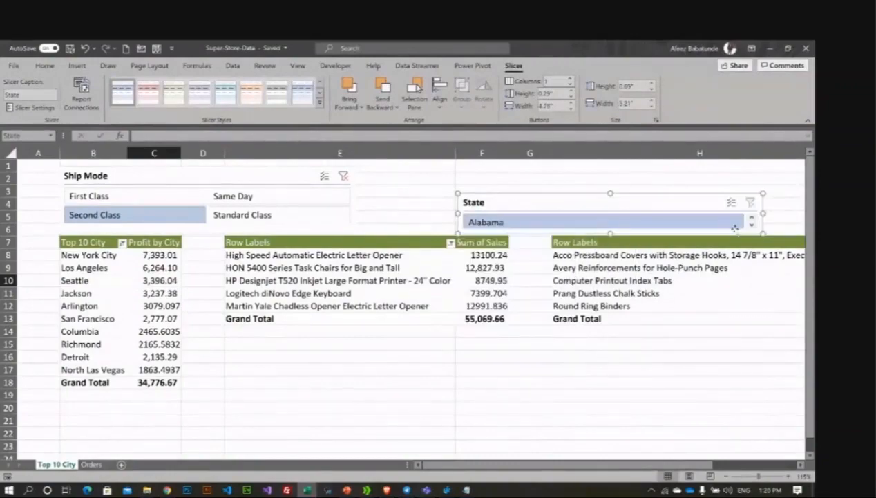
drag(456, 192, 364, 166)
click(572, 79)
click(572, 79)
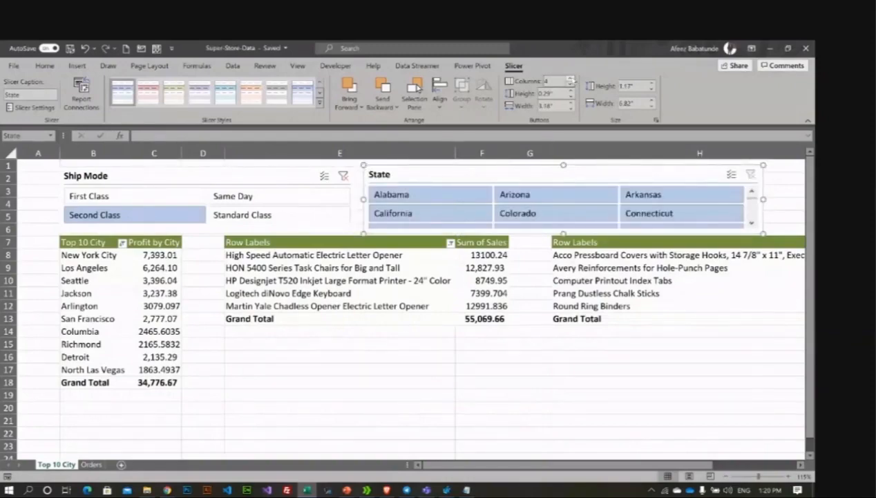
click(571, 78)
click(572, 79)
click(572, 79)
click(571, 79)
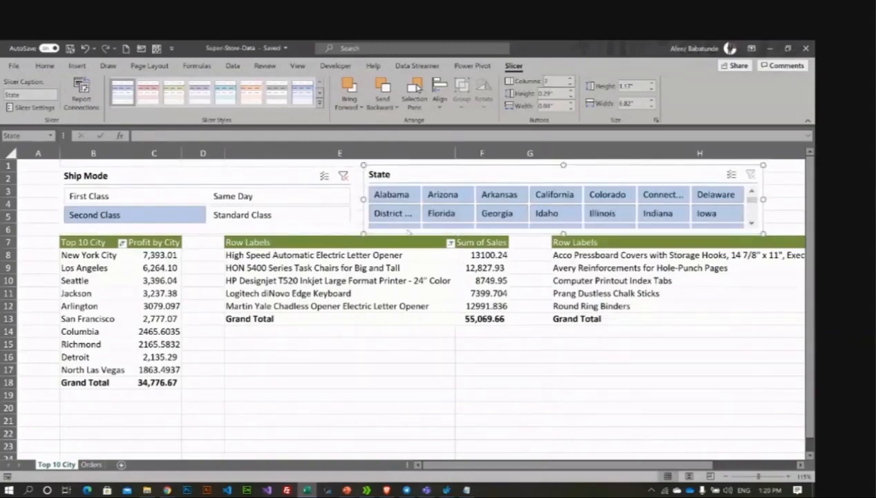
Step: Test the State slicer with Arizona, then clear its filter to show all states
click(437, 359)
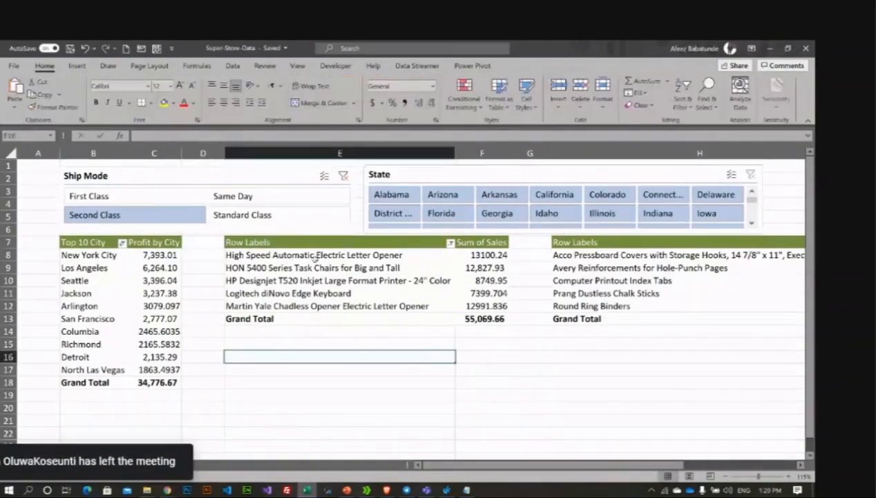
click(160, 280)
click(443, 194)
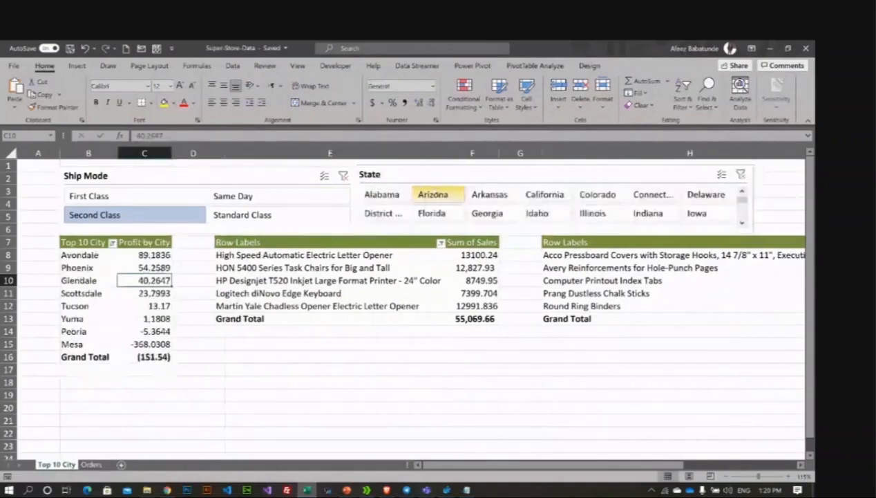
click(415, 176)
key(alt+c)
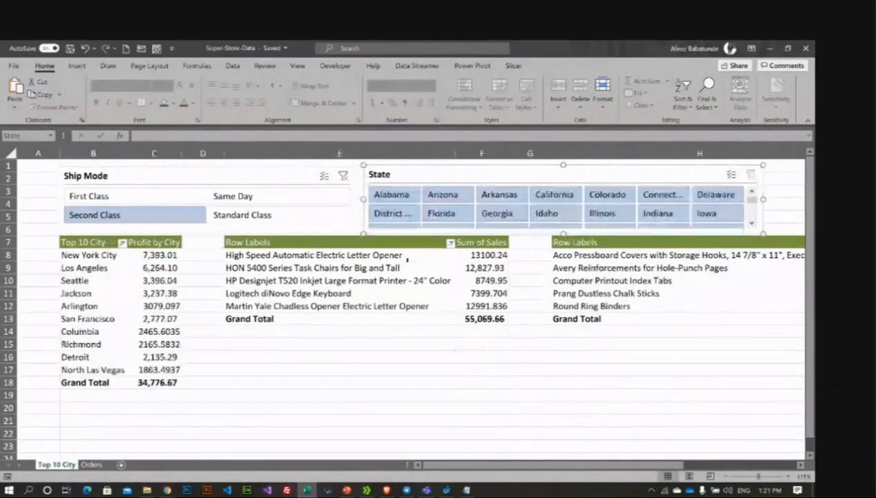
Step: Connect the State slicer to PivotTable2 and PivotTable3 via Report Connections
click(459, 168)
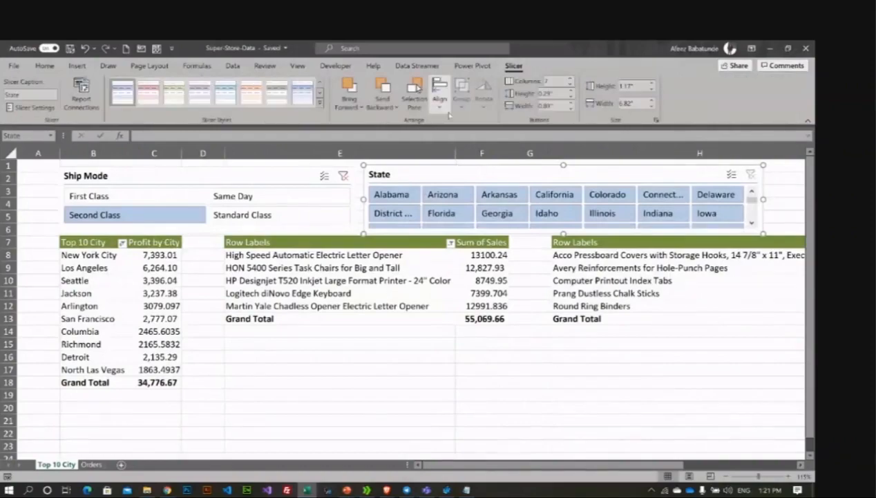
click(82, 97)
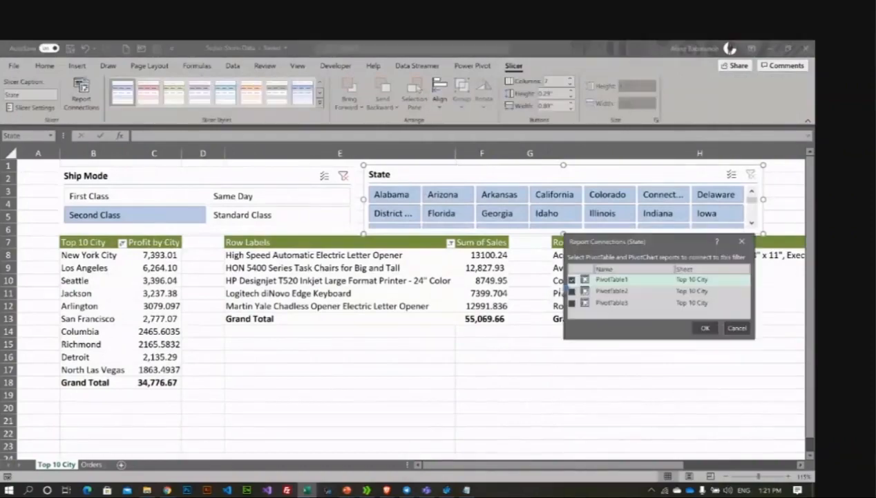
click(572, 291)
click(572, 303)
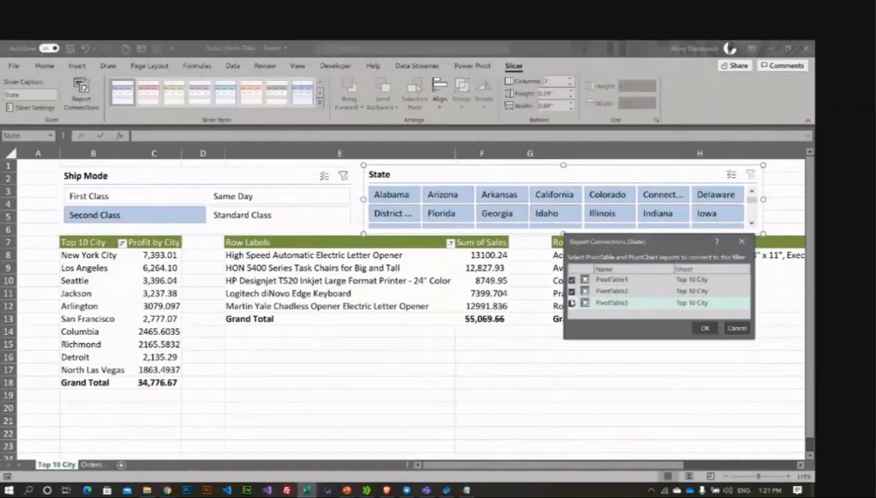
click(704, 328)
Step: Clear the Ship Mode slicer so city profit returns to 190,118.53
click(352, 363)
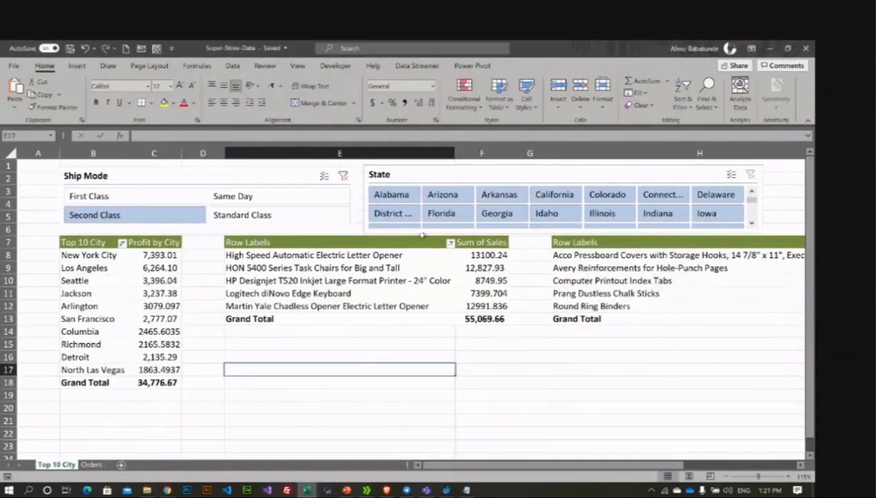
click(346, 280)
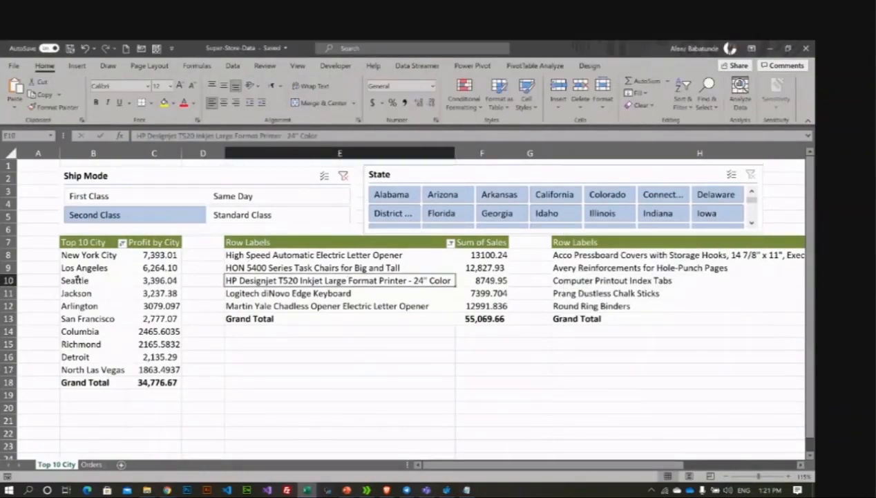
drag(75, 280, 158, 280)
click(343, 176)
click(387, 268)
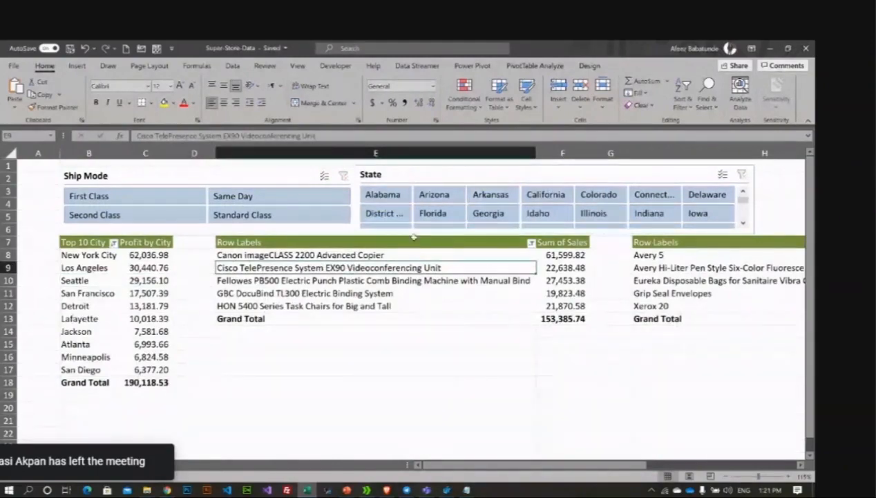
Step: Filter the pivots to California and First Class, then switch to the Google Meet call
click(554, 199)
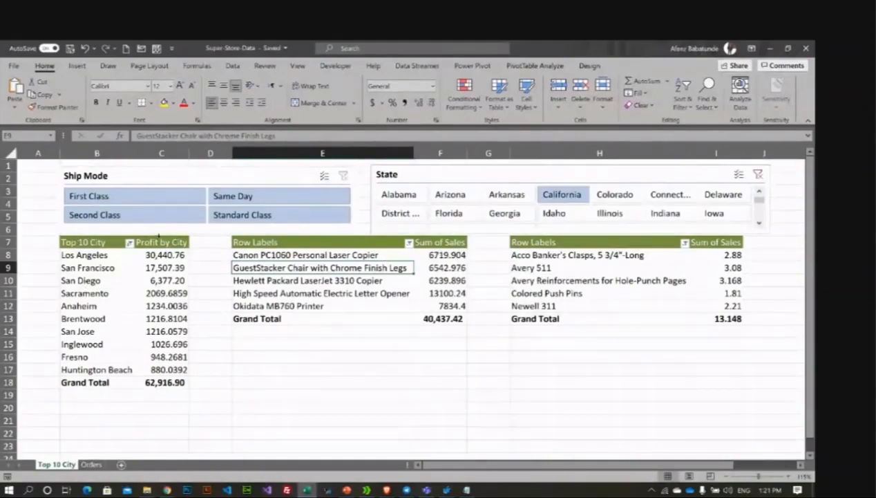
click(135, 200)
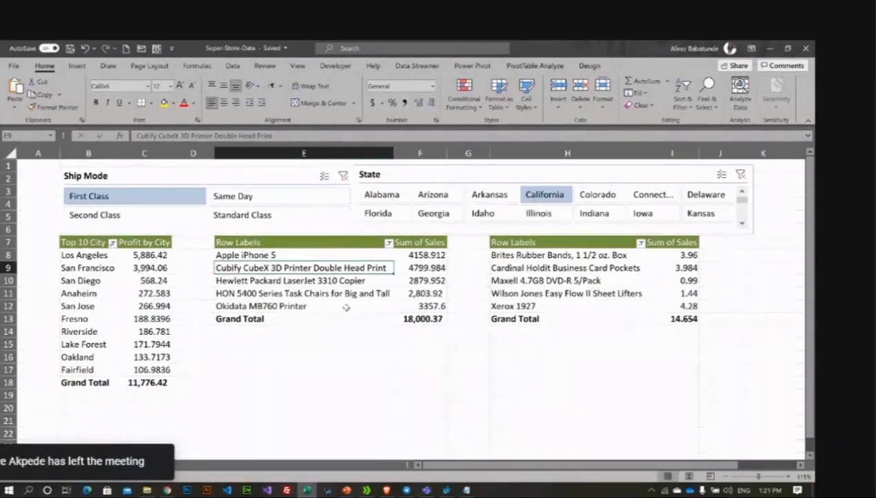
click(167, 489)
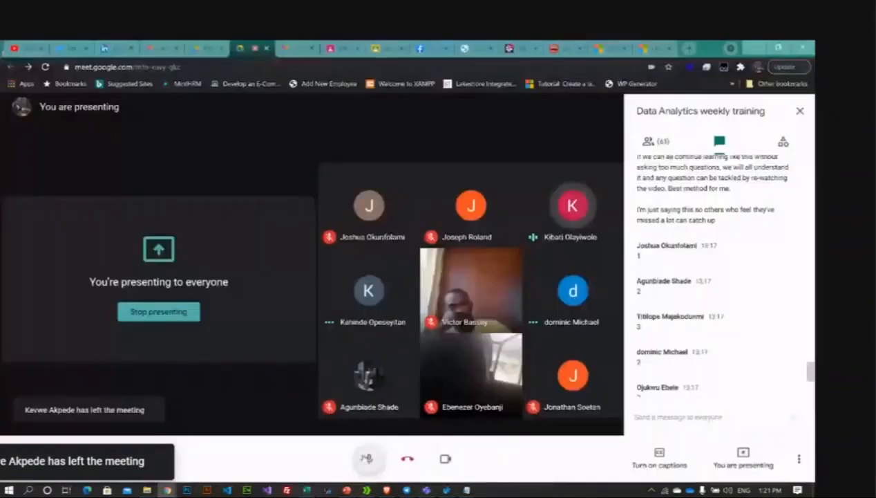
Step: Mute the mic, scroll the Meet chat to the newest messages, and unmute with Ctrl+D
click(368, 458)
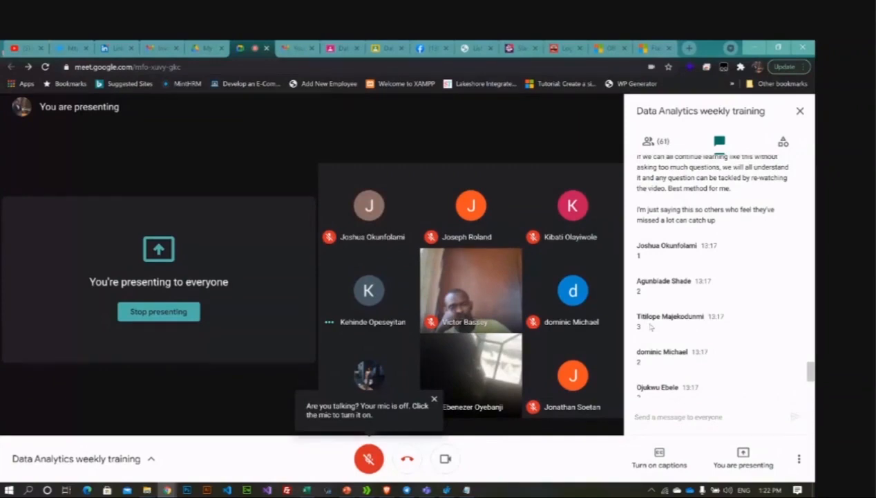
scroll(649, 326, down, 4)
key(ctrl+d)
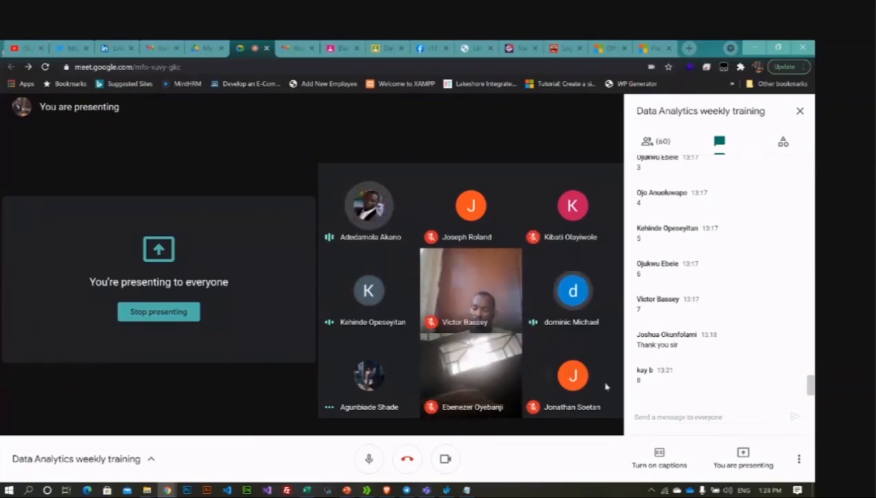
Step: Bring Super-Store-Data to the front, click empty cell E18, and select the State slicer
mouse_move(305, 491)
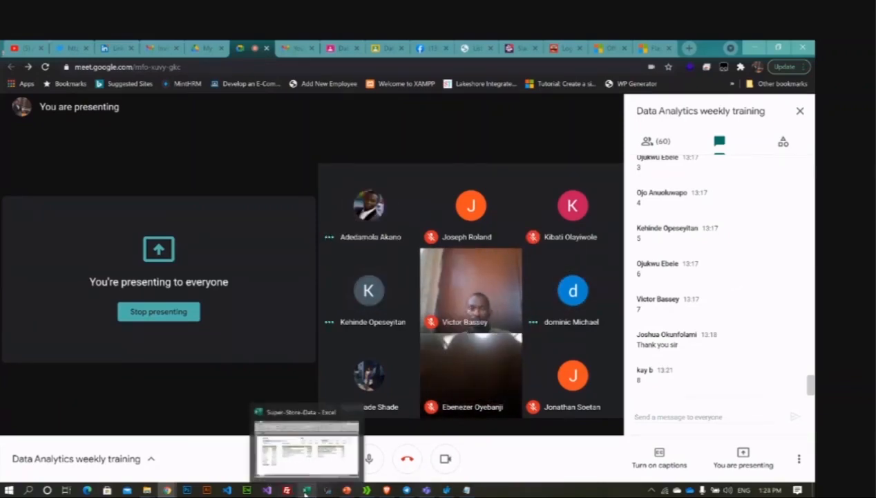
click(306, 490)
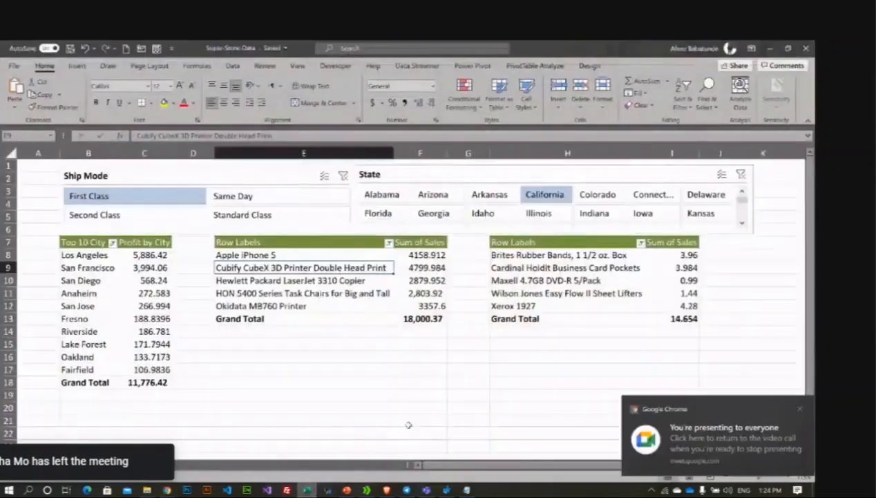
click(340, 374)
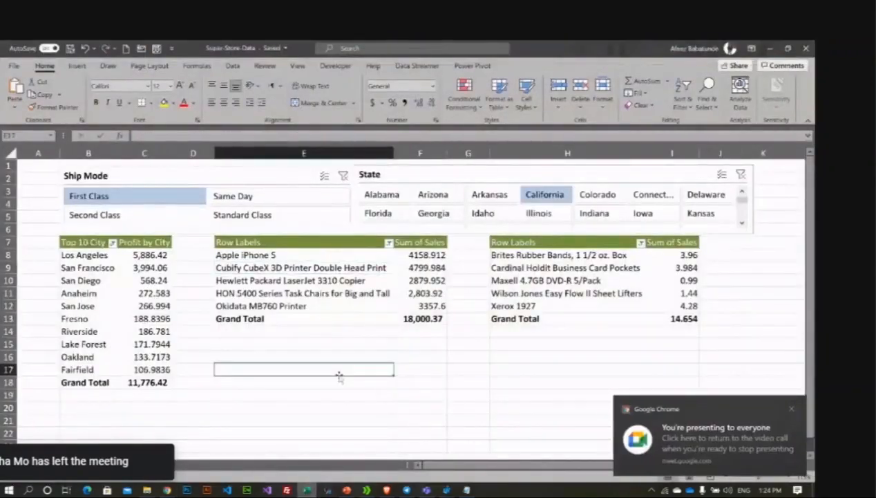
click(349, 382)
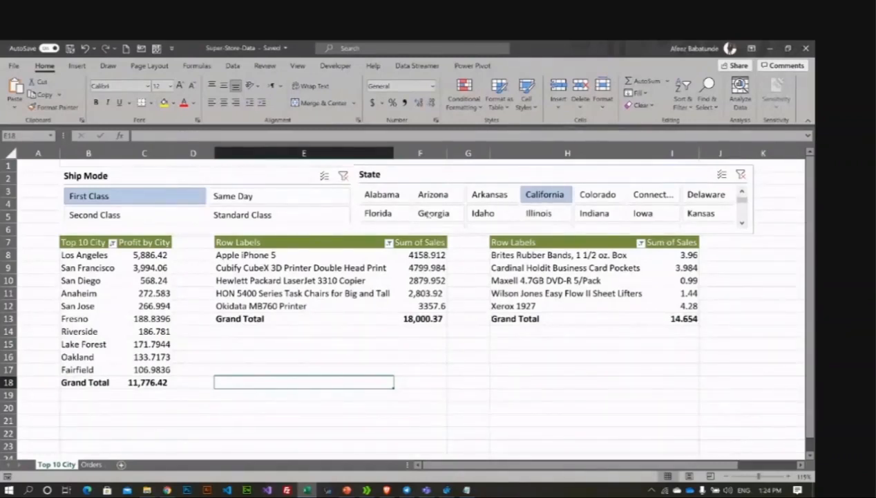
click(423, 177)
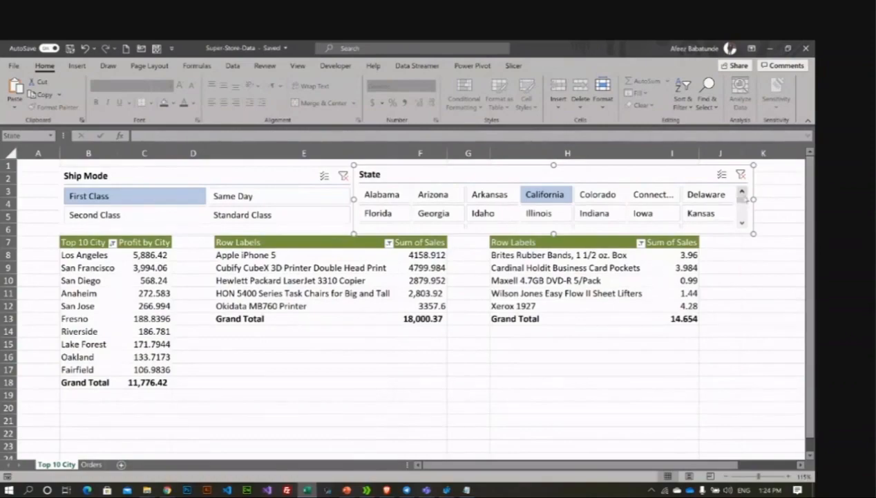
Step: Clear the State filter and confirm the slicer's PivotTable report connections
click(741, 175)
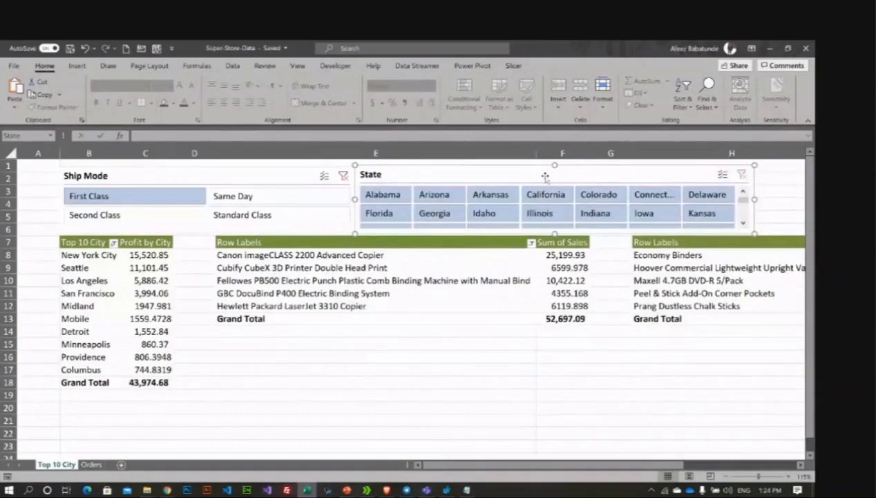
click(520, 66)
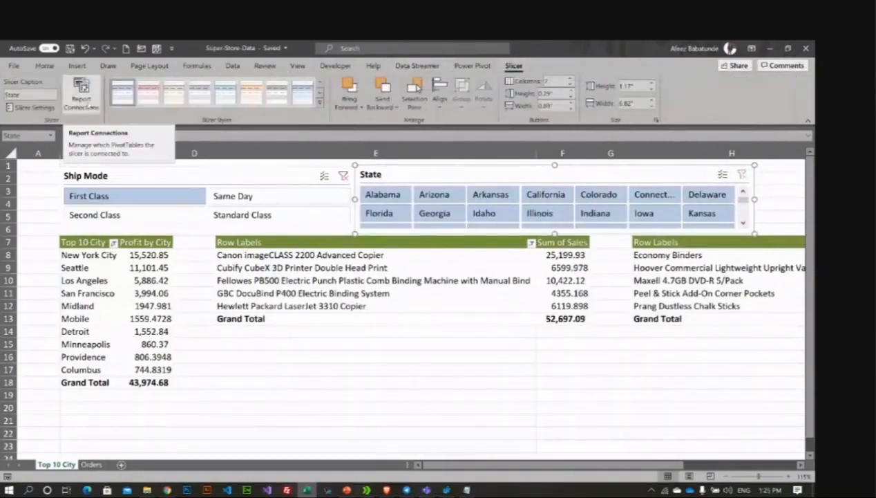
click(81, 93)
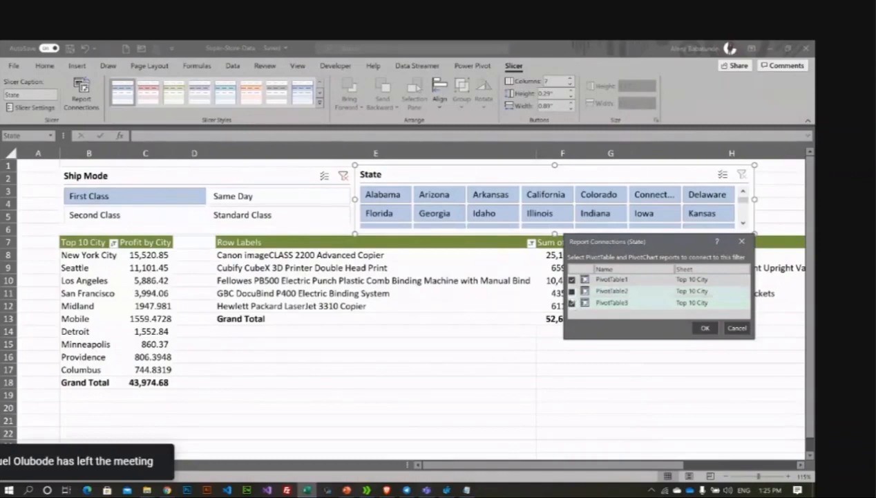
click(705, 328)
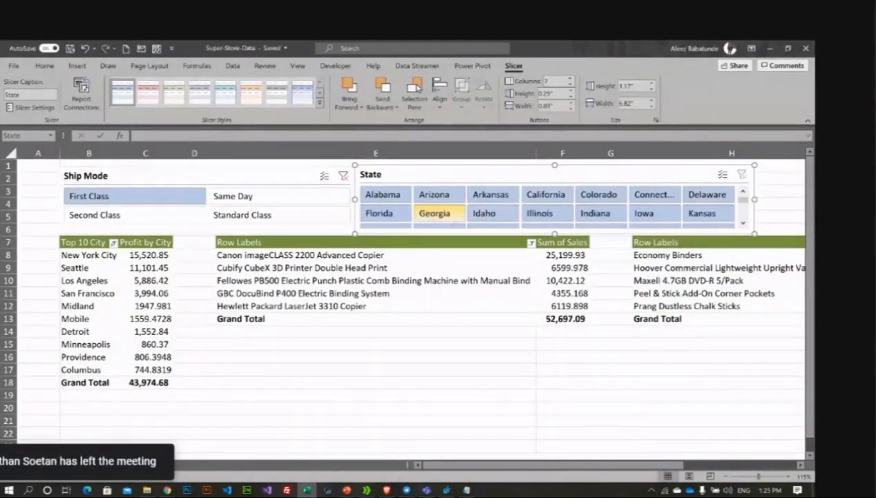
Step: Filter the pivots to Georgia via Florida, then drag the State slicer narrower
click(383, 214)
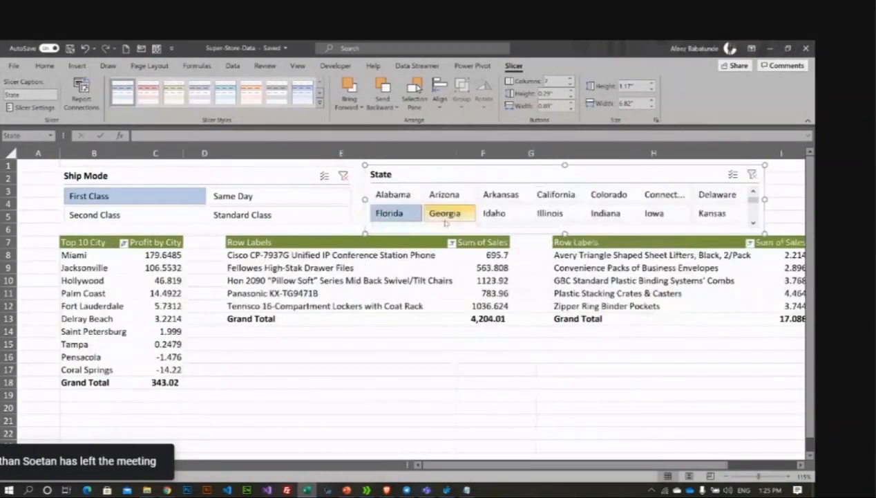
click(446, 220)
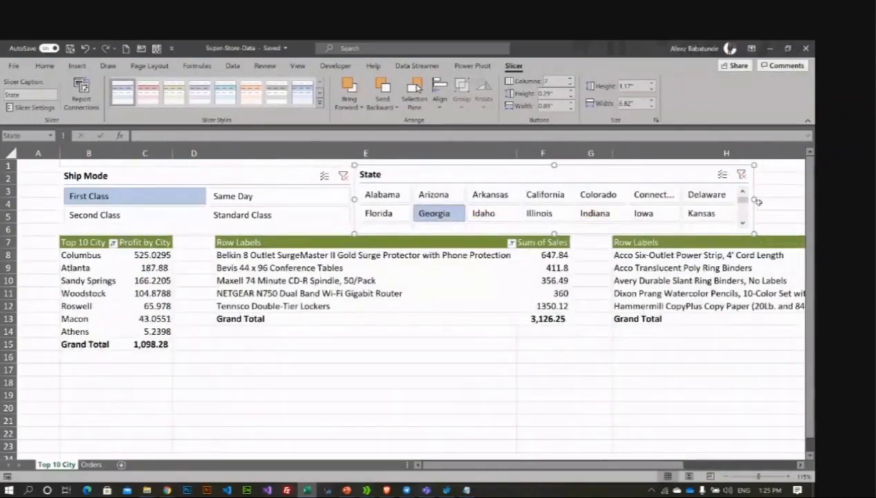
drag(754, 199, 653, 209)
click(441, 358)
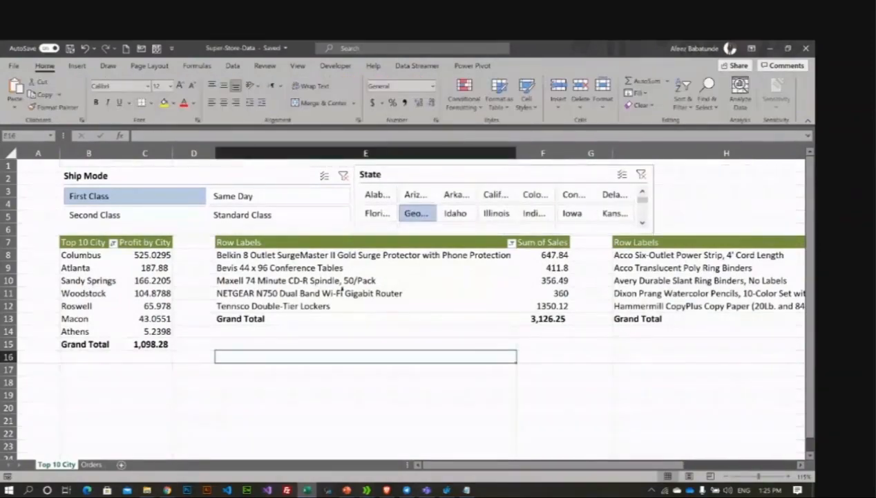
click(385, 280)
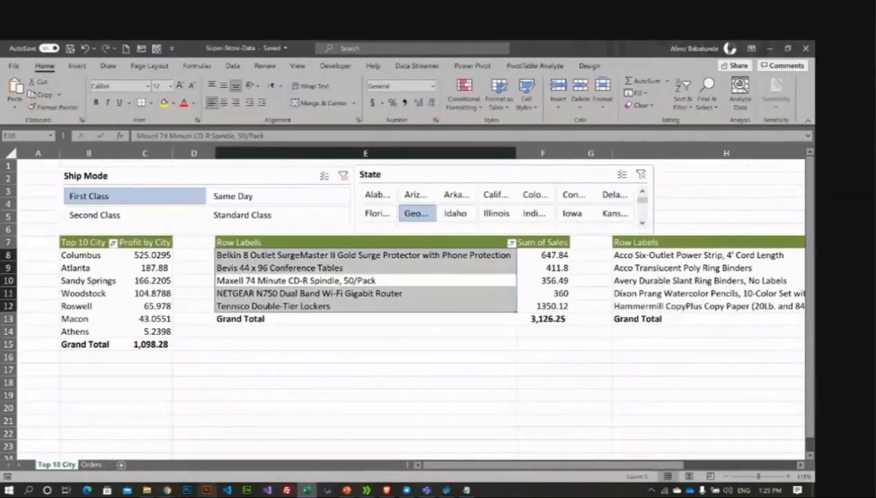
mouse_move(166, 489)
click(170, 449)
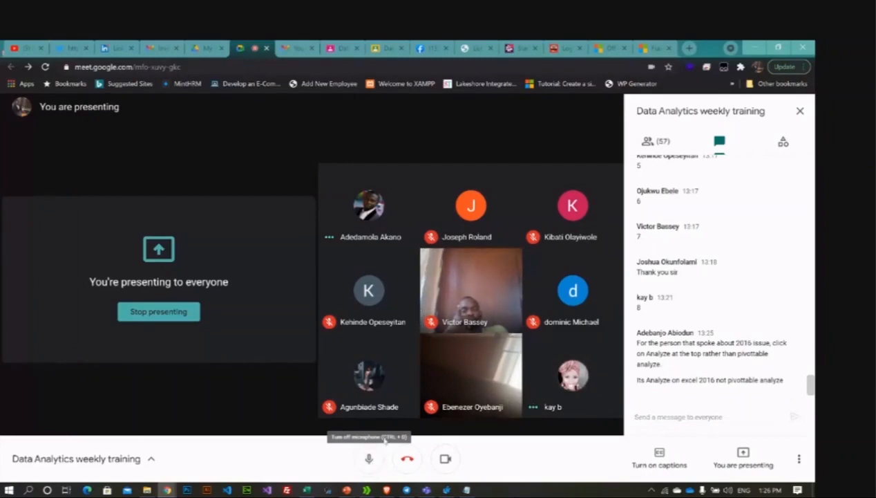
click(307, 490)
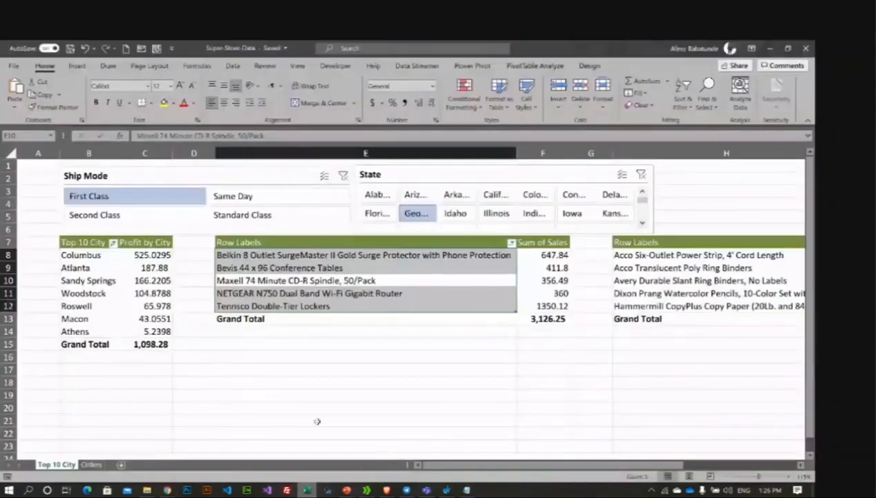
Step: From the Orders sheet, start a new PivotTable placed on an existing worksheet
click(76, 281)
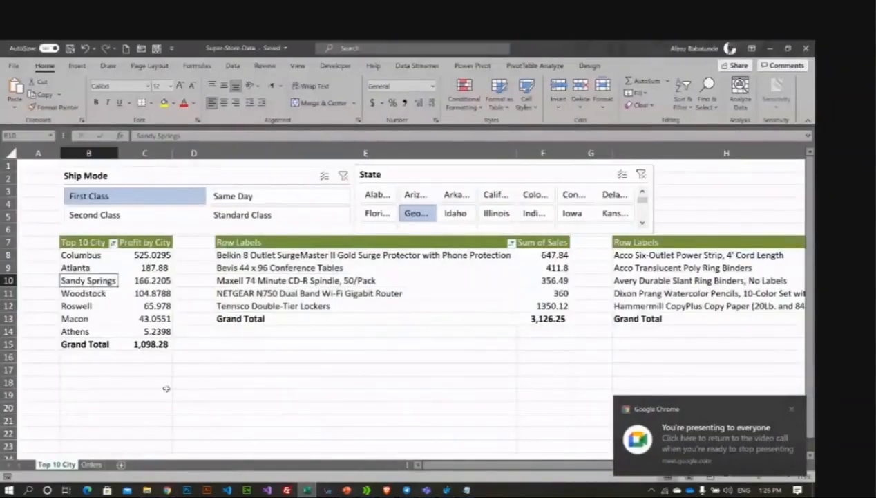
click(90, 464)
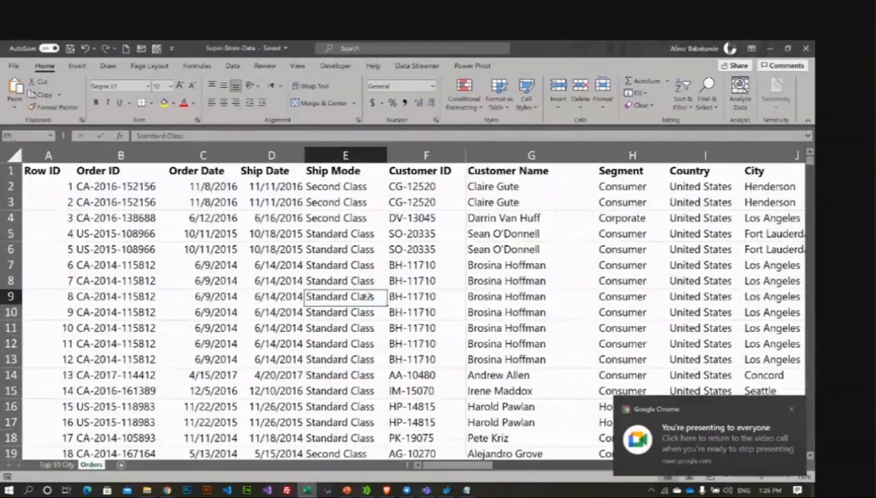
click(77, 65)
click(19, 104)
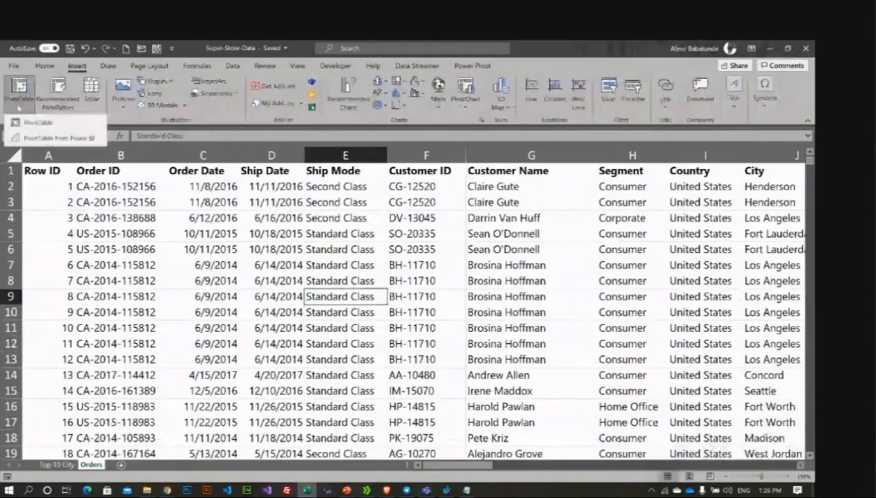
click(38, 122)
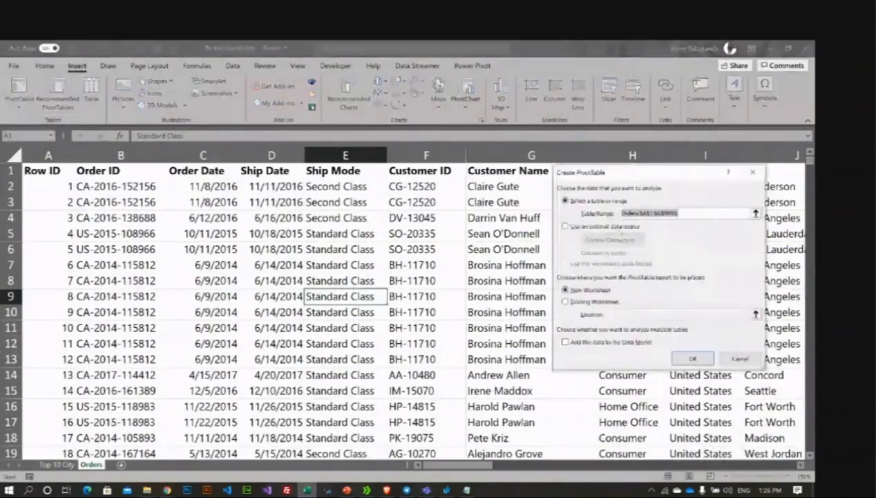
click(578, 302)
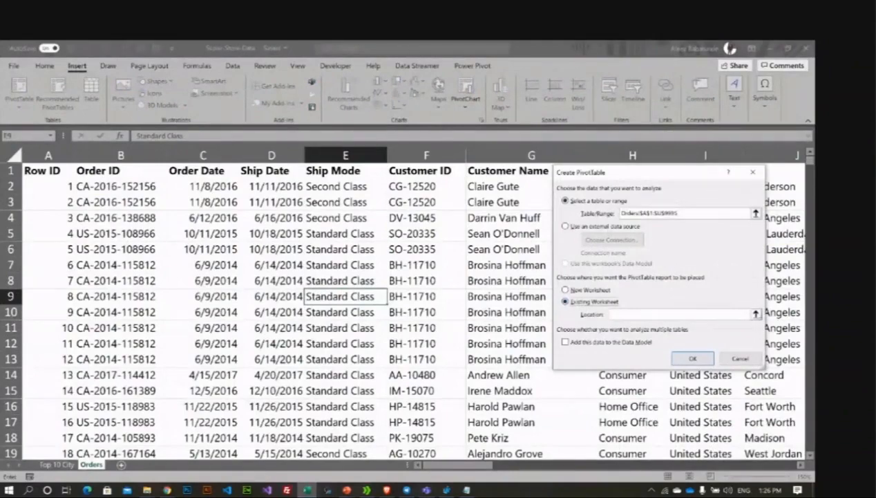
click(756, 313)
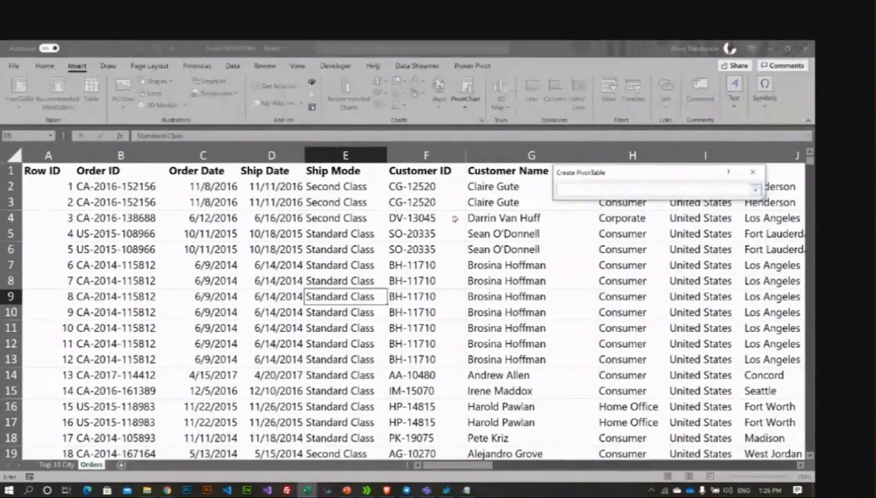
Step: Set the location to 'Top 10 City'!$B$22 and create the empty PivotTable
click(56, 464)
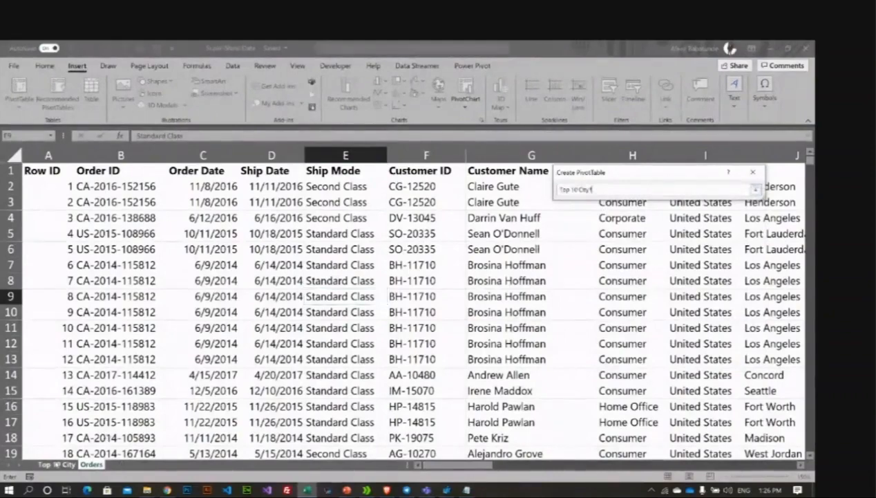
scroll(300, 371, down, 3)
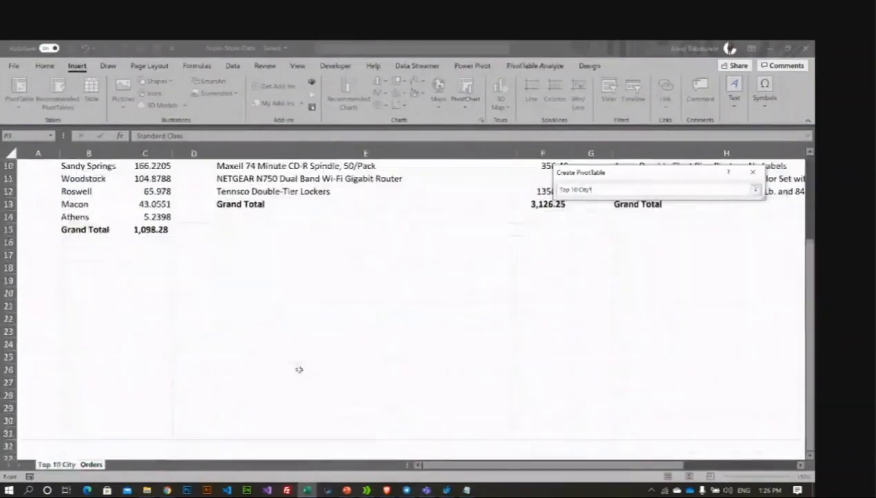
scroll(299, 367, up, 3)
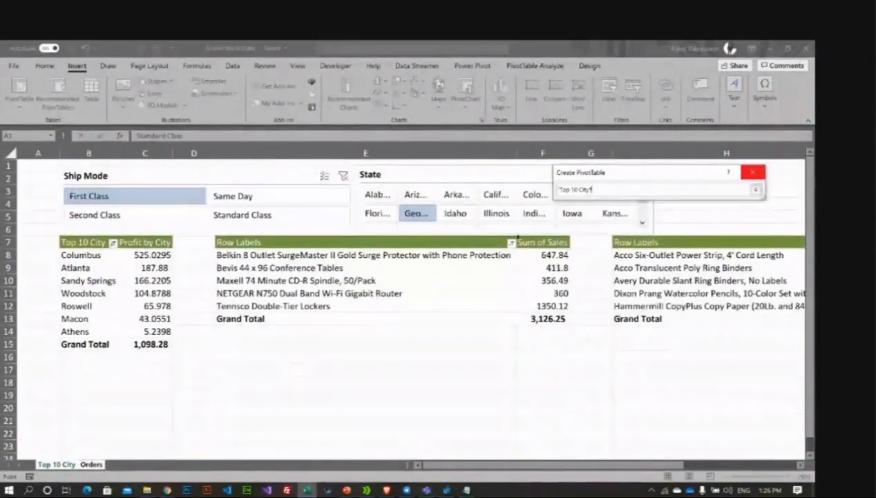
scroll(456, 287, down, 1)
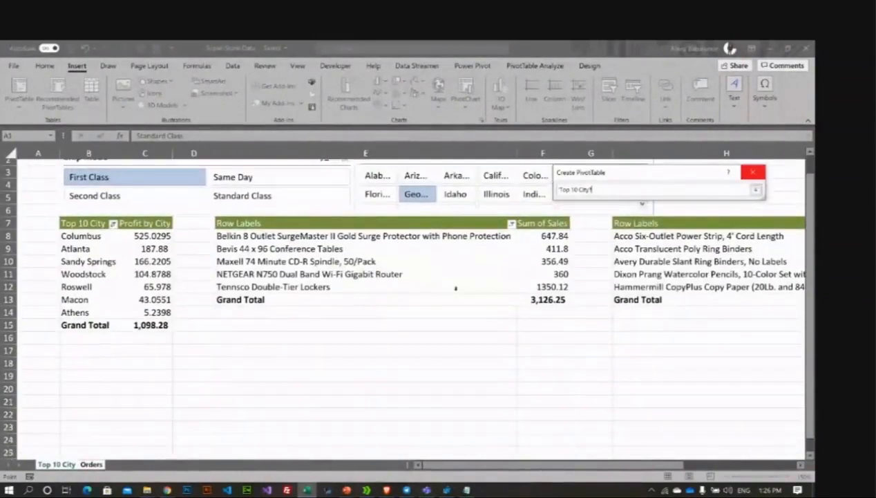
scroll(456, 288, down, 2)
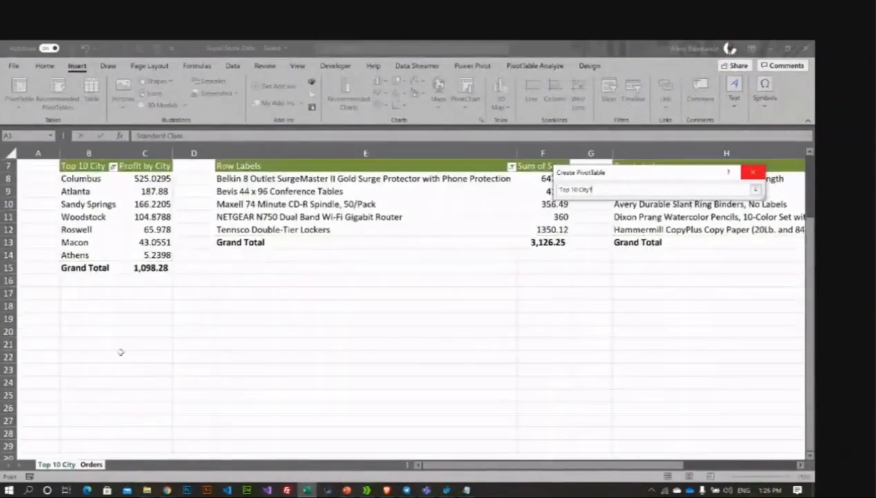
click(66, 357)
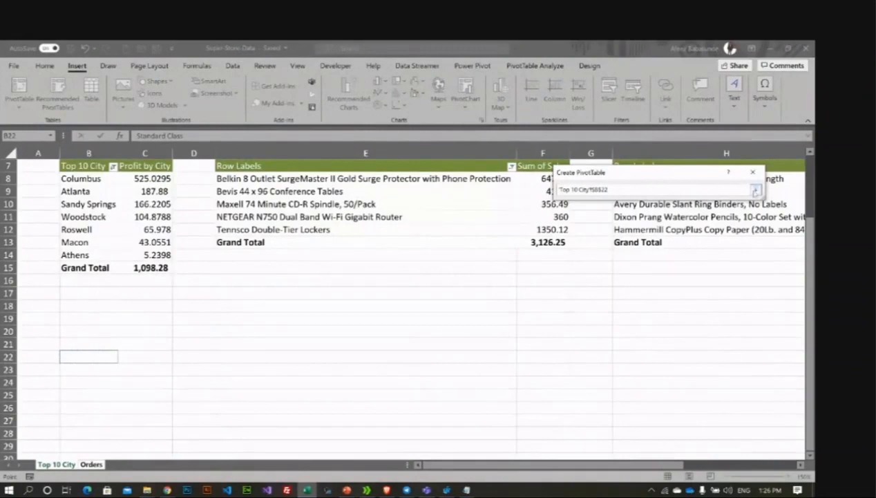
click(756, 190)
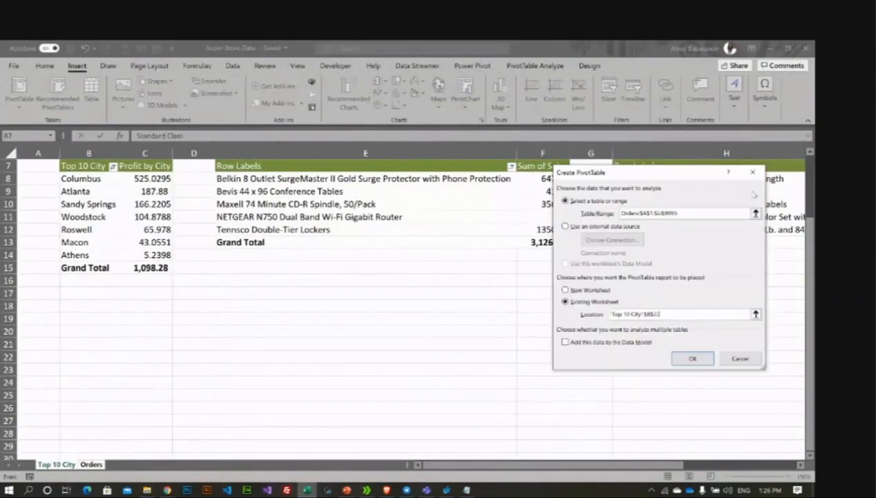
click(693, 359)
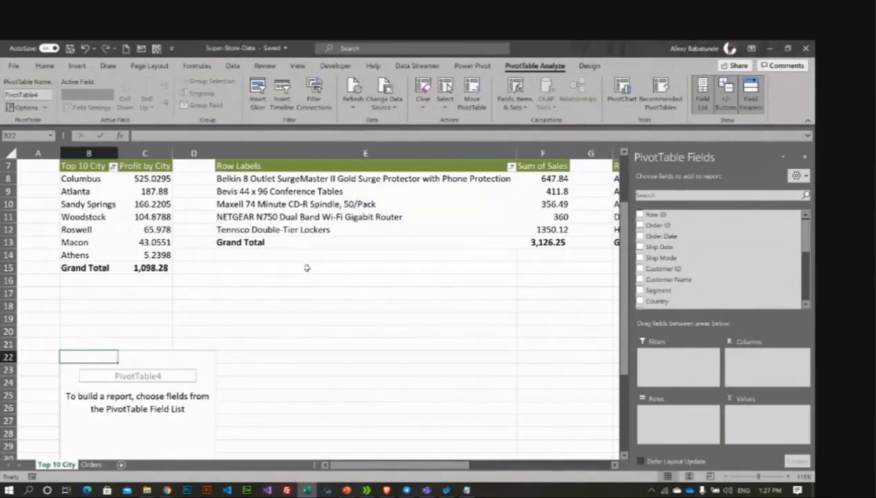
click(441, 153)
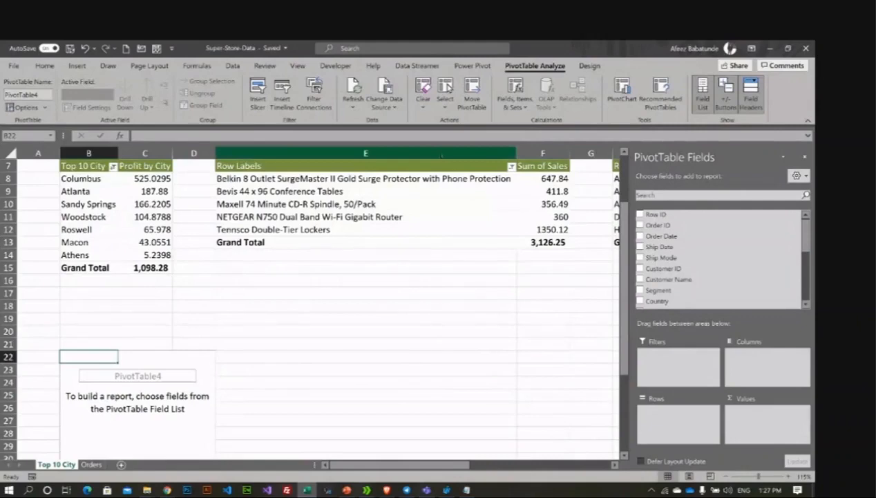
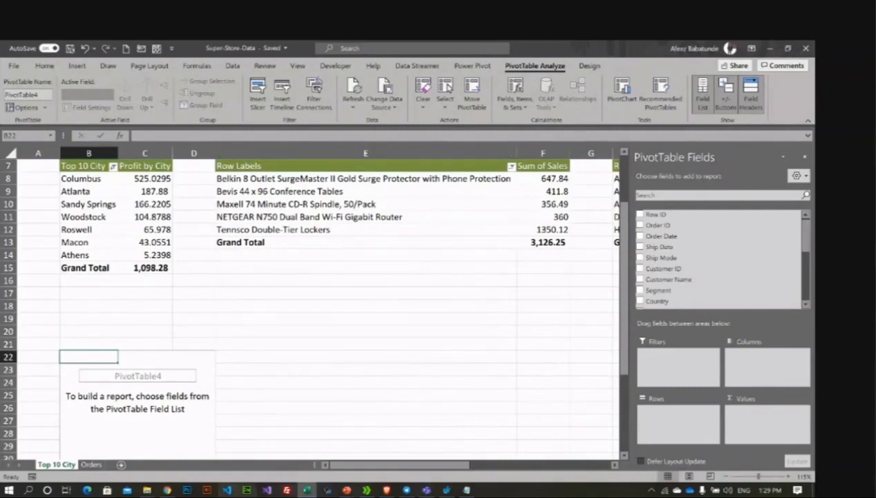
Step: Scroll back up to the Ship Mode and State slicers above the pivots and select the State slicer
click(347, 489)
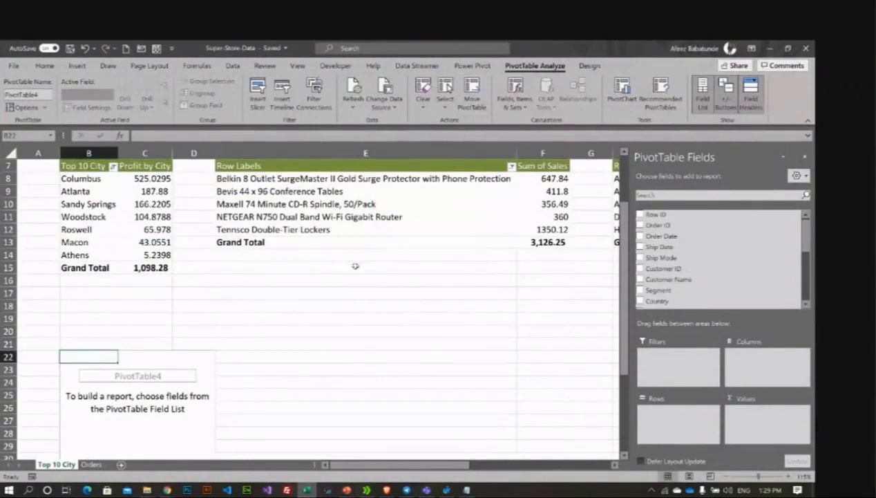
scroll(314, 212, up, 2)
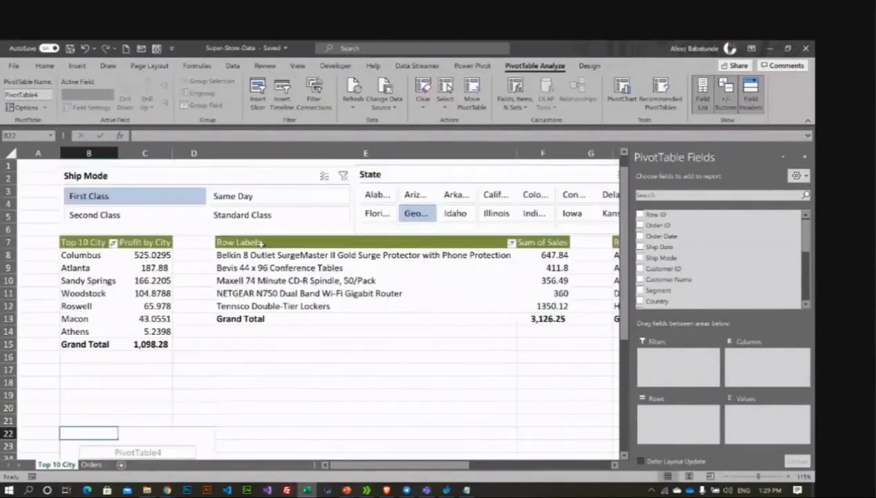
click(246, 381)
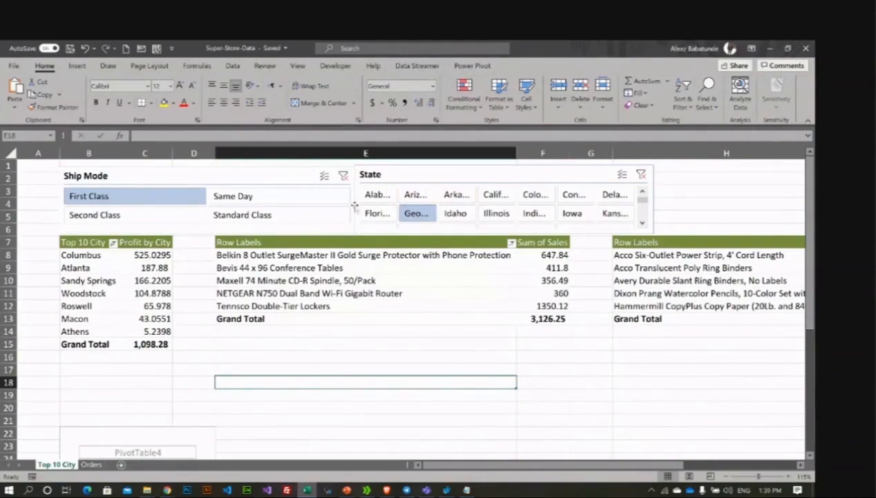
click(439, 174)
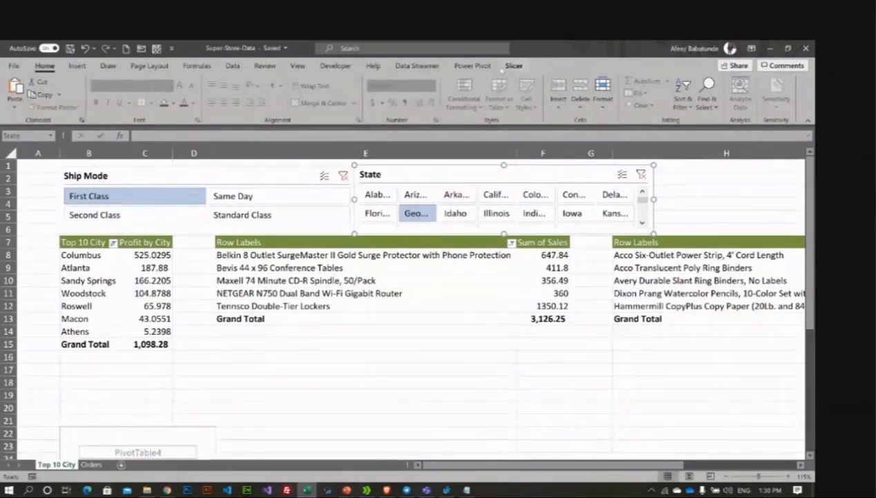
Step: Check the slicer formatting settings, then select the Ship Mode and State slicers
click(514, 65)
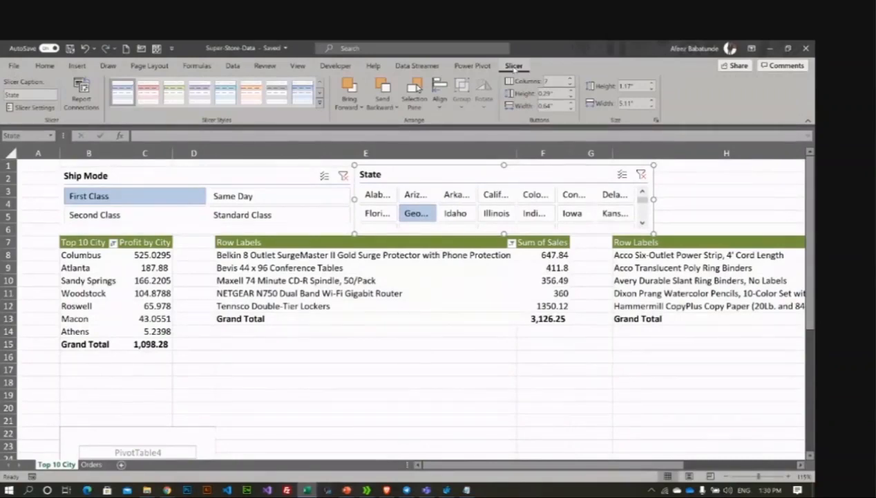
click(271, 178)
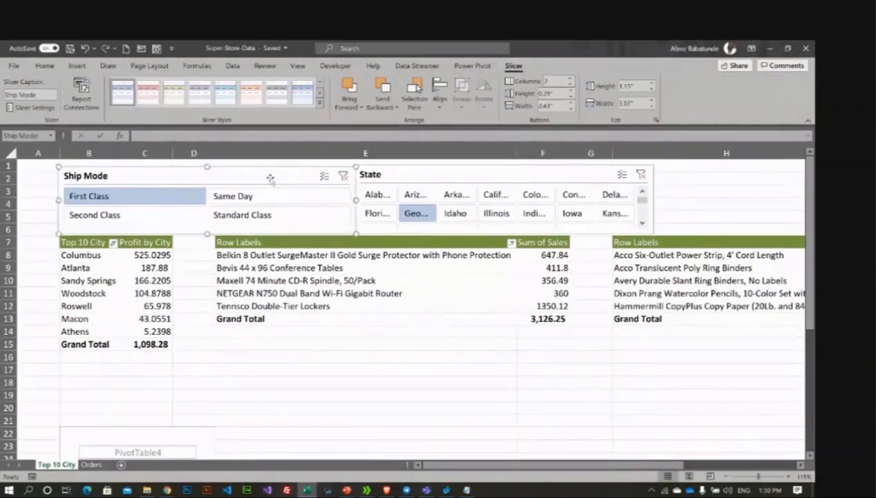
click(277, 383)
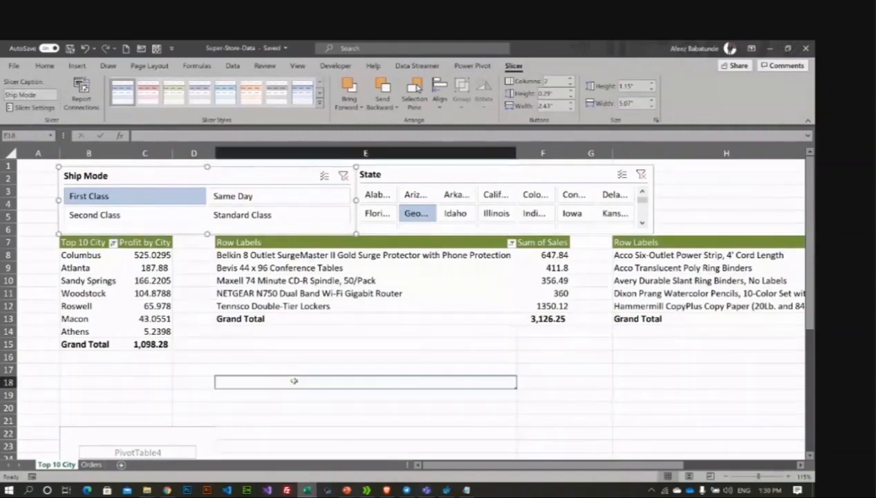
scroll(113, 426, down, 1)
scroll(112, 427, up, 1)
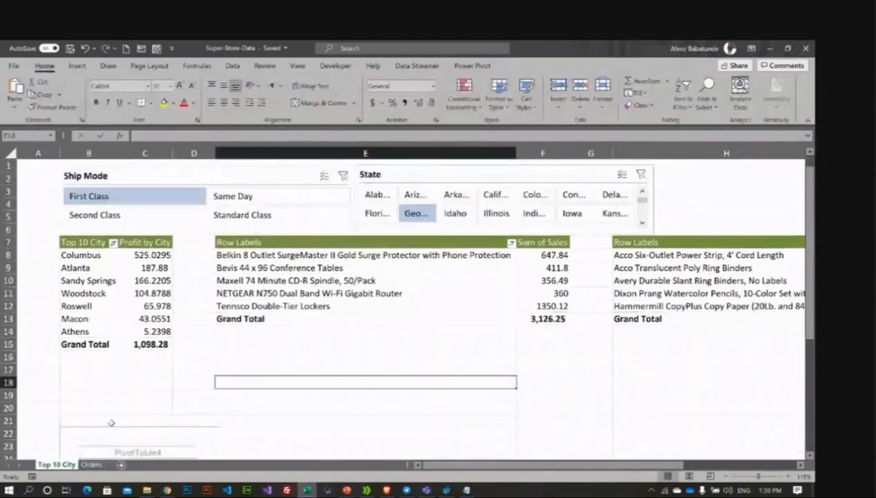
scroll(239, 386, down, 5)
scroll(293, 365, up, 5)
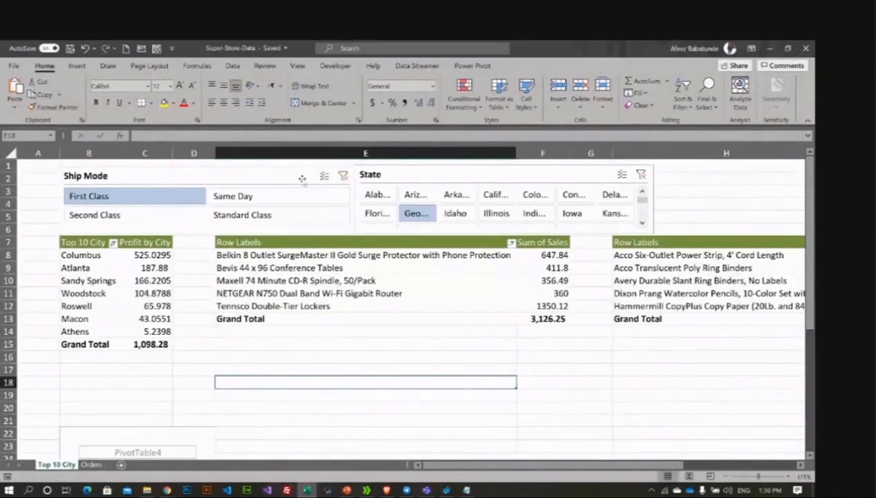
click(278, 179)
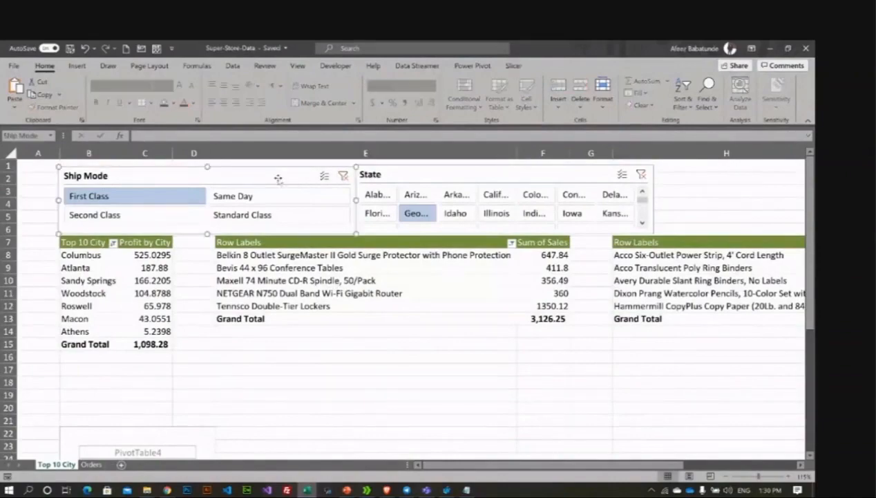
click(430, 171)
Step: Open the State slicer's options, close them unchanged, and return to cell E22 beside PivotTable4
right_click(430, 171)
click(408, 178)
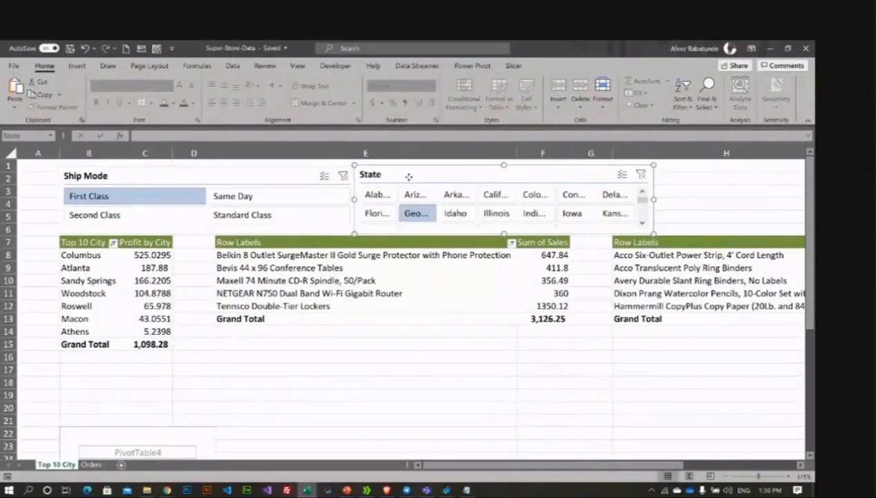
right_click(409, 177)
right_click(486, 177)
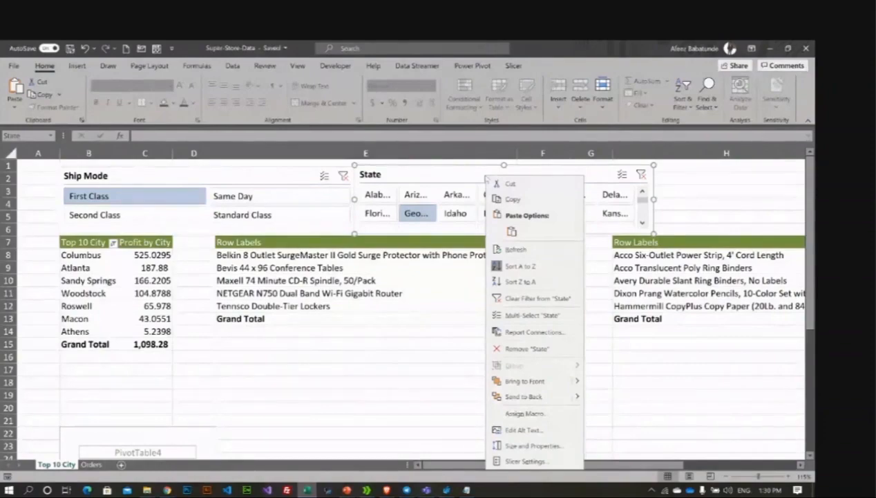
click(433, 175)
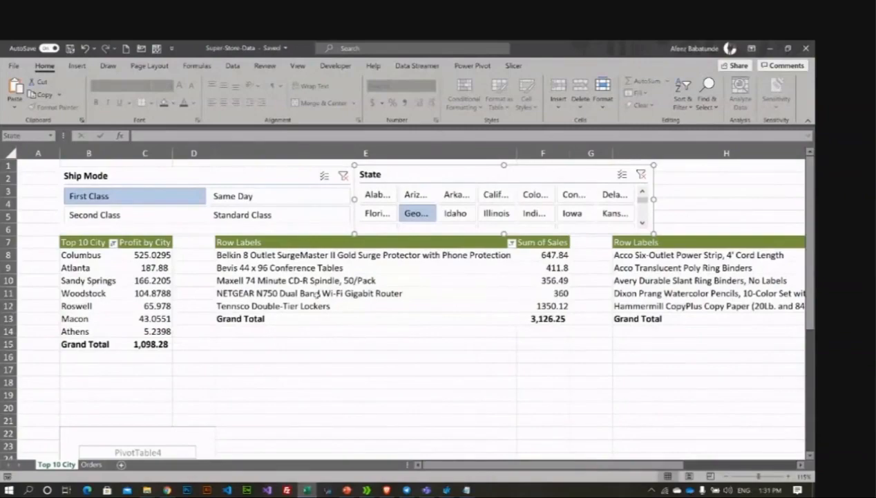
click(366, 375)
click(372, 354)
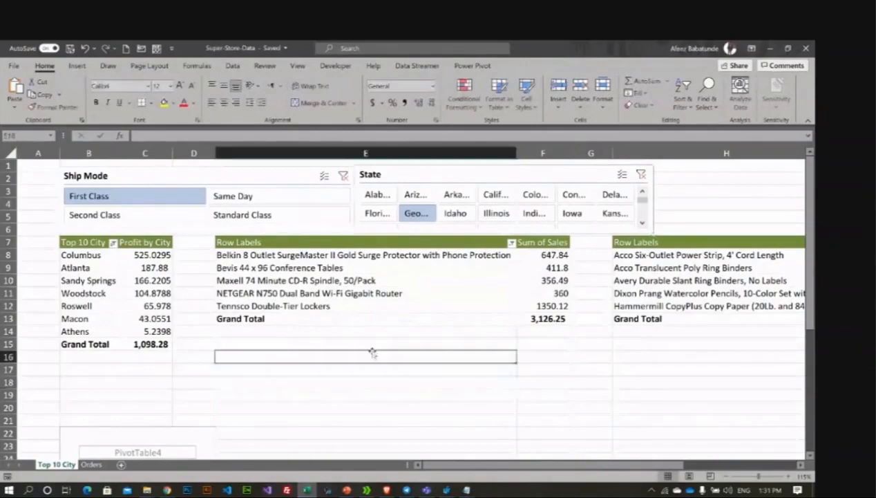
click(275, 431)
scroll(341, 391, down, 1)
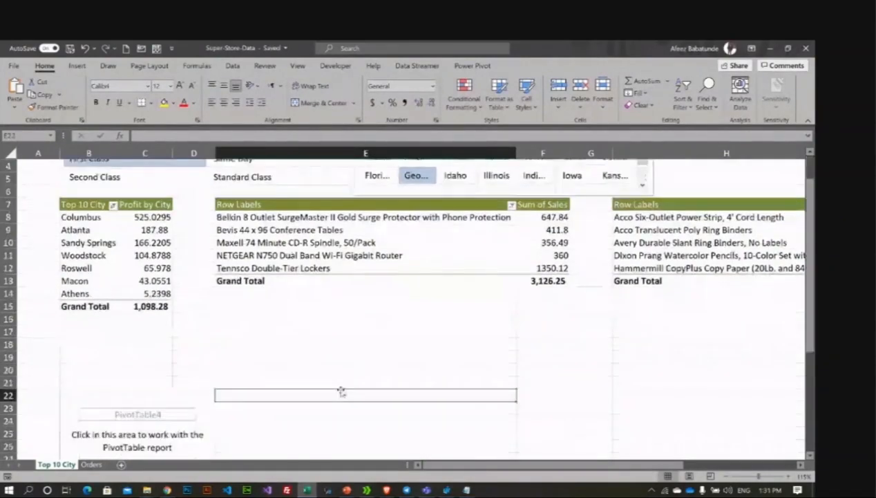
scroll(341, 391, up, 1)
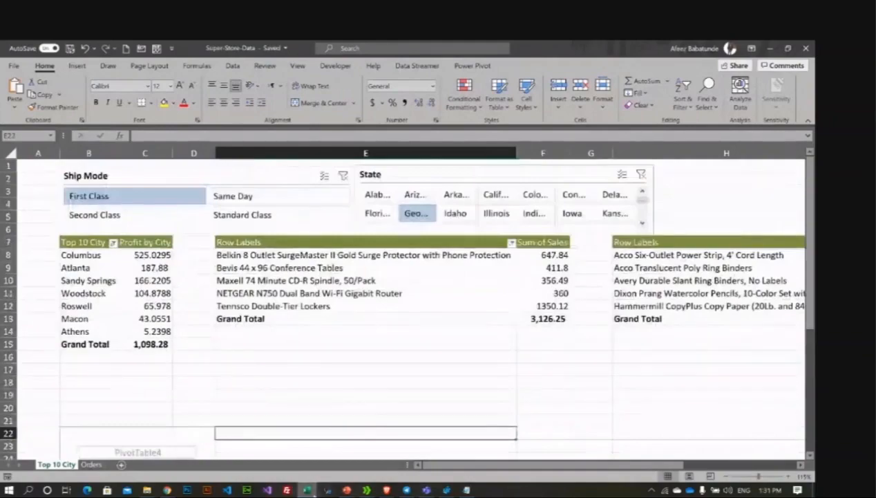
Step: Minimize Excel and click into slide 6's agenda text in the Training Agenda presentation
click(308, 489)
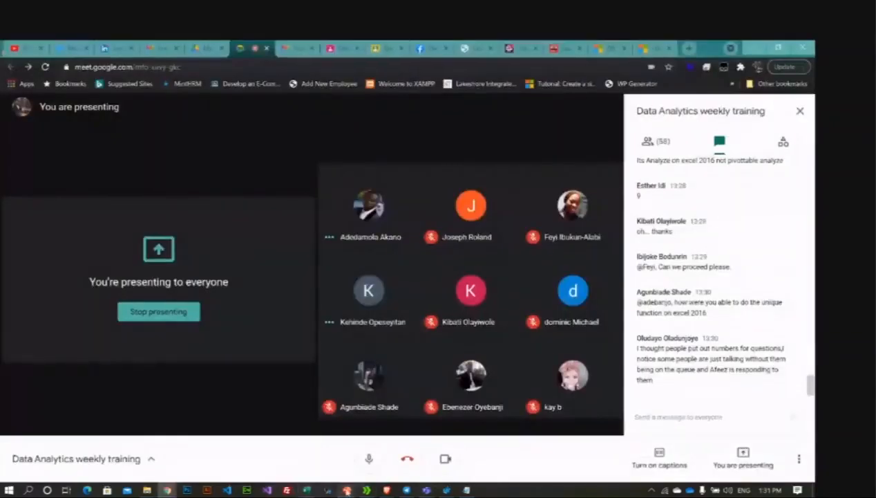
mouse_move(347, 490)
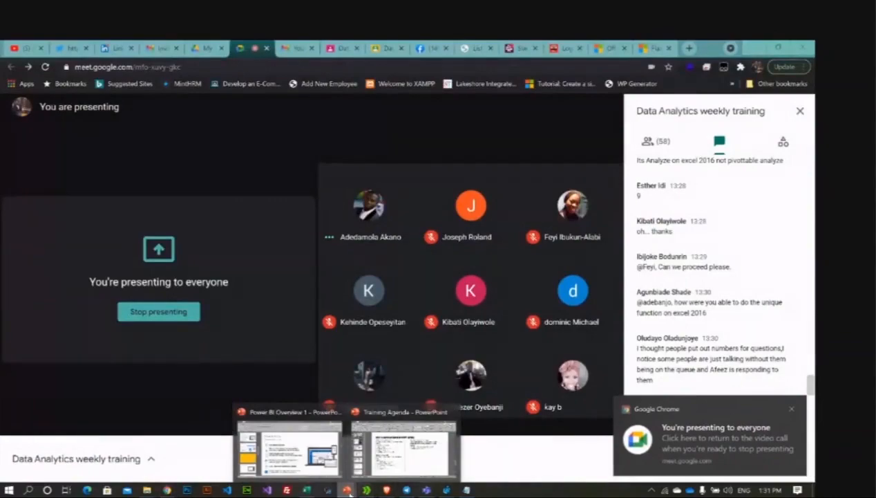
click(373, 475)
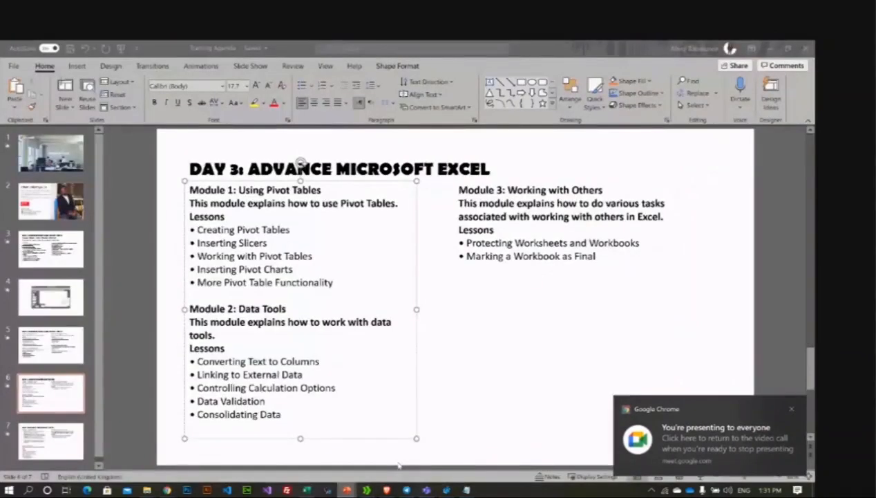
click(329, 259)
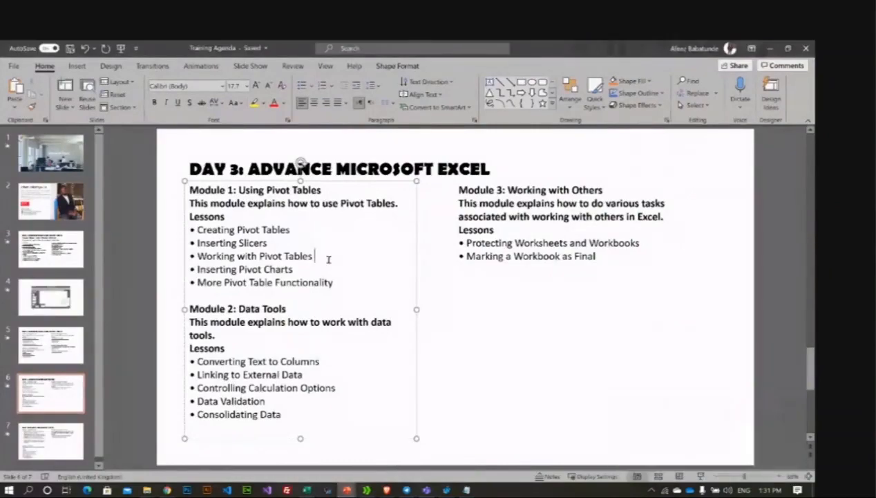
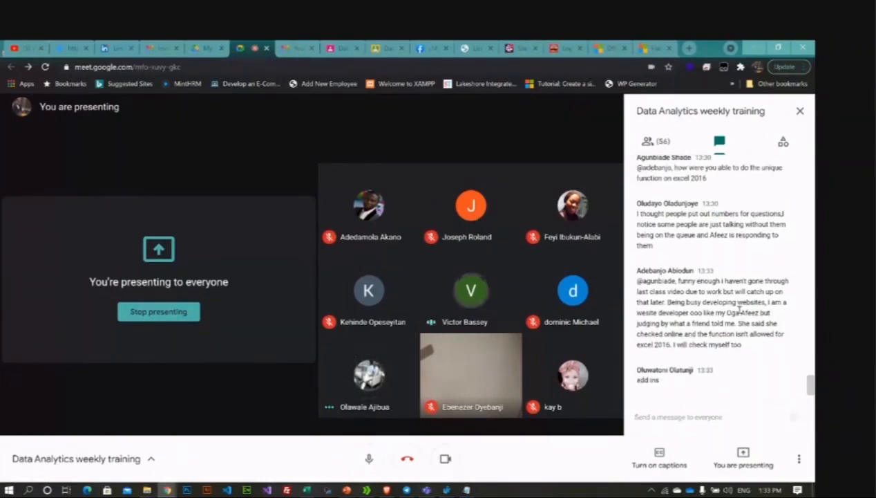
Step: Mute the microphone and scroll back through the Meet chat
click(671, 415)
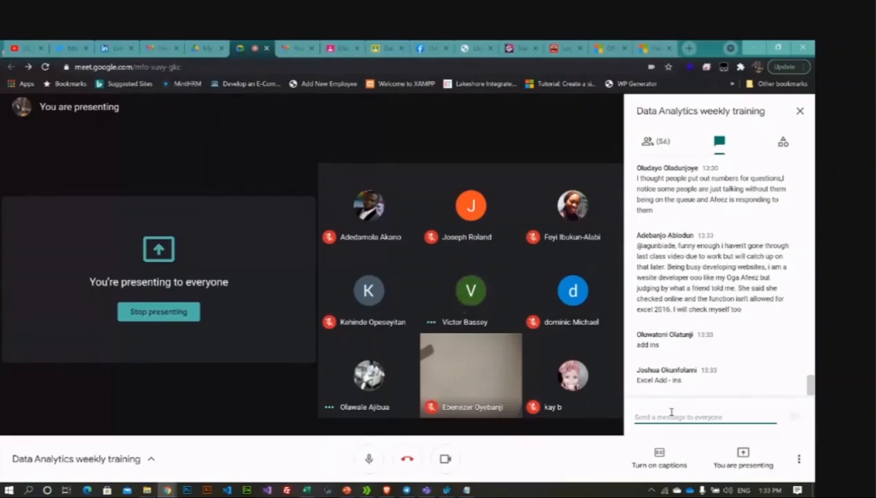
click(377, 465)
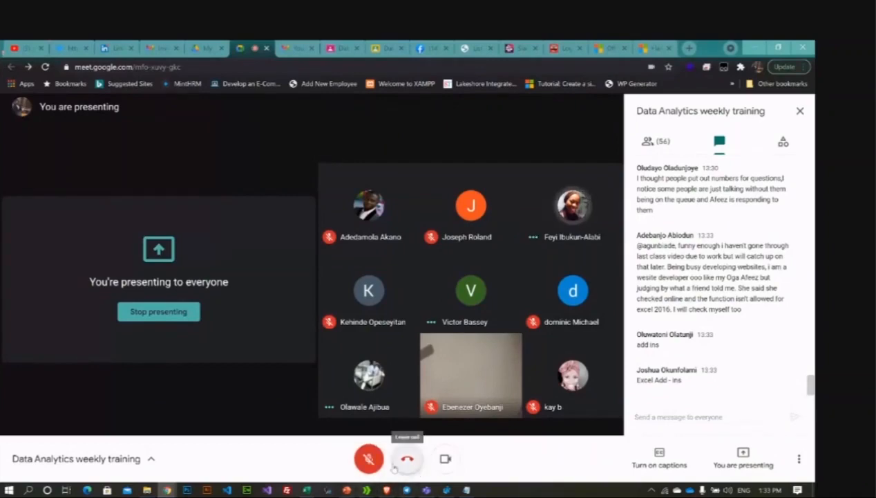
scroll(710, 384, up, 1)
scroll(710, 383, up, 1)
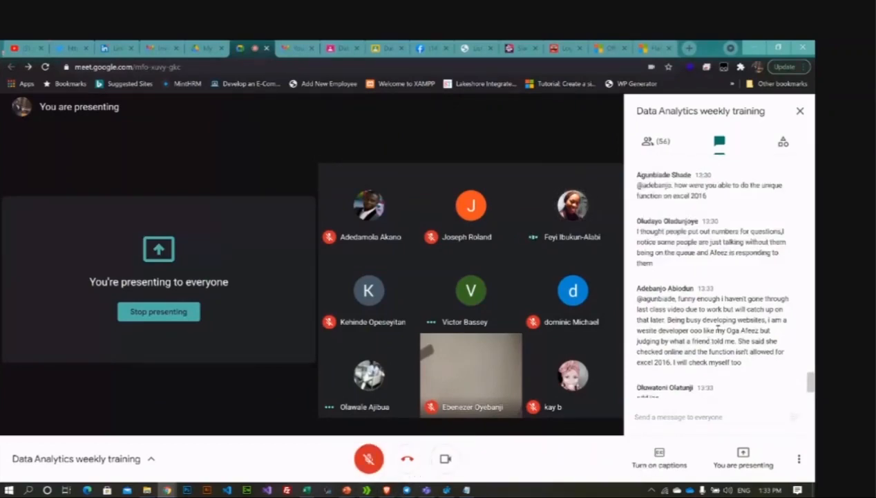
scroll(698, 311, up, 3)
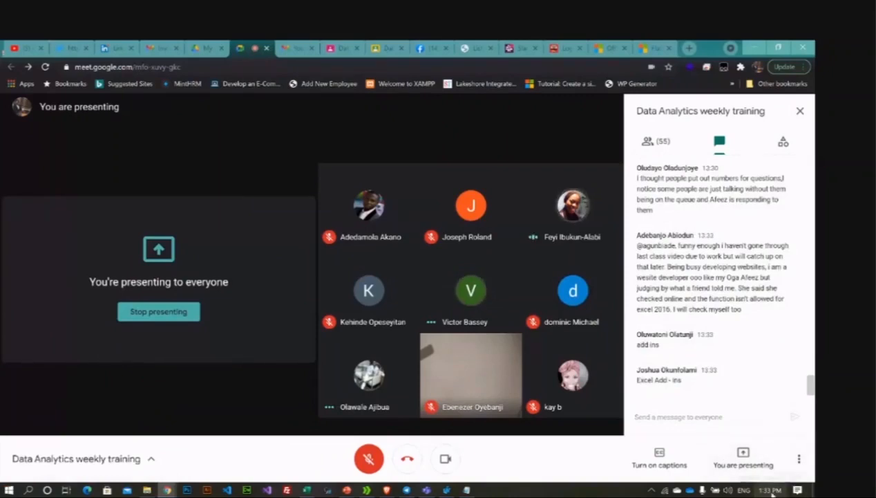
mouse_move(773, 492)
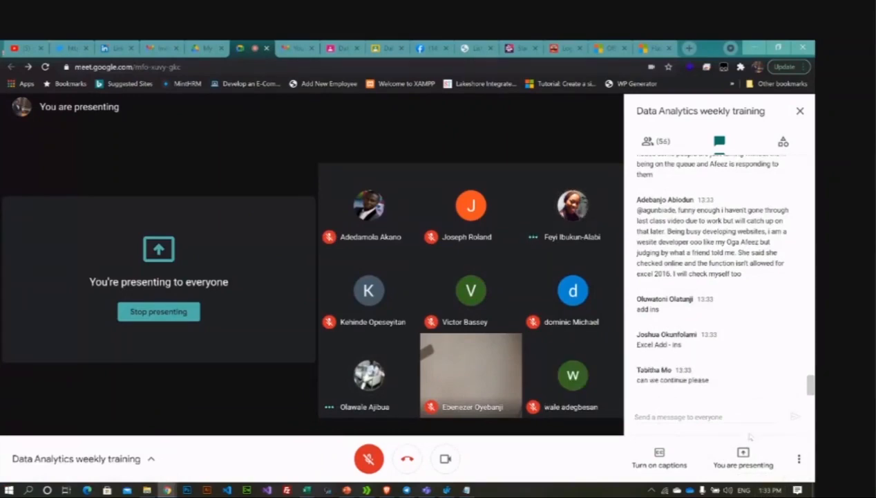
click(716, 417)
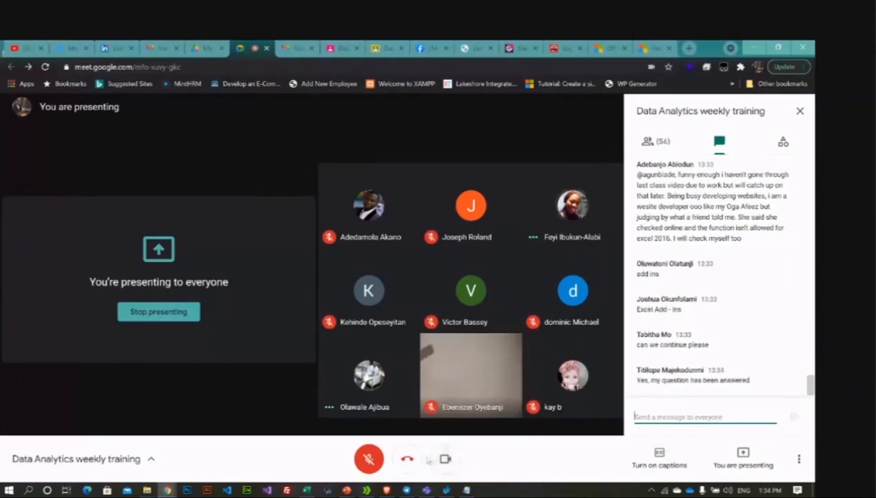
Step: Unmute the microphone, minimize Meet and PowerPoint, and bring up the Super-Store-Data workbook
click(369, 470)
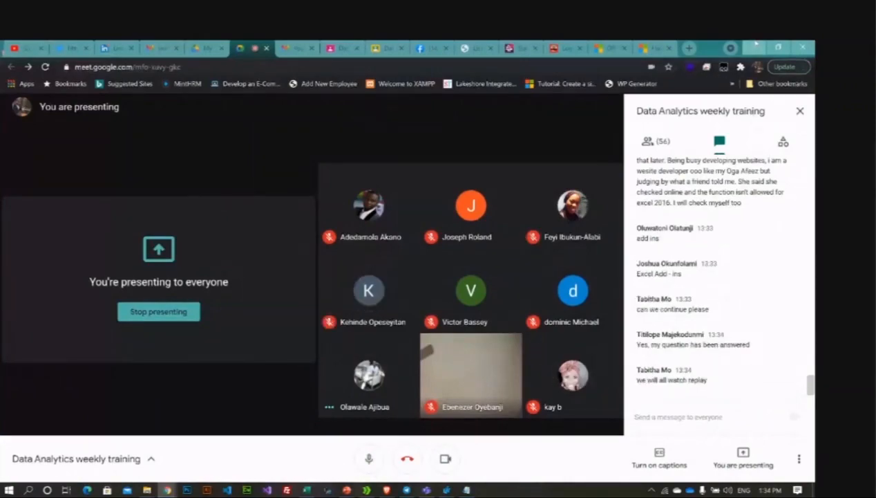
click(756, 45)
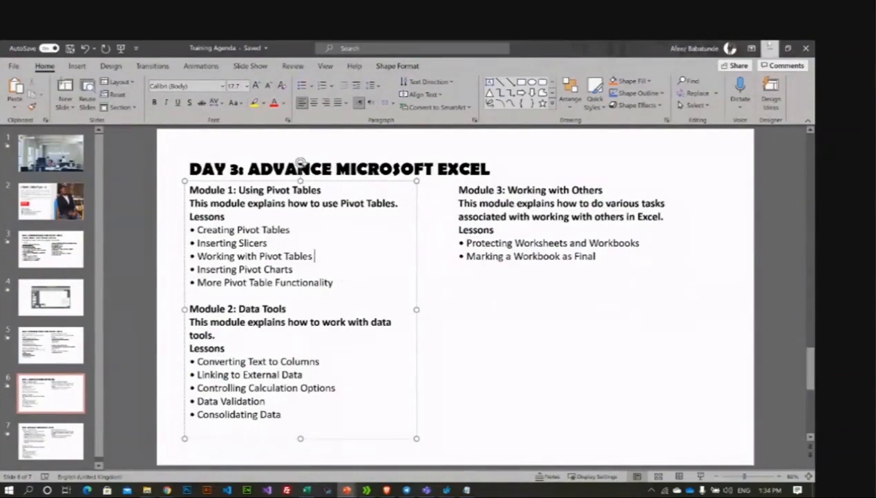
click(769, 48)
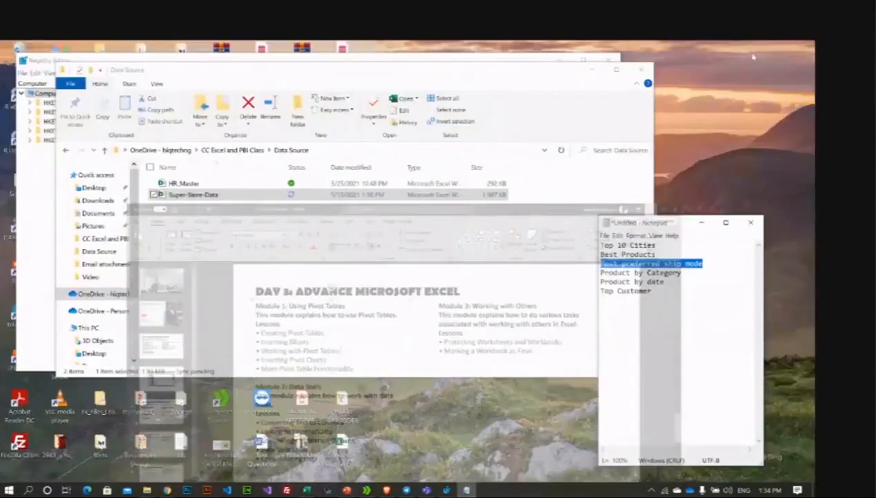
click(307, 490)
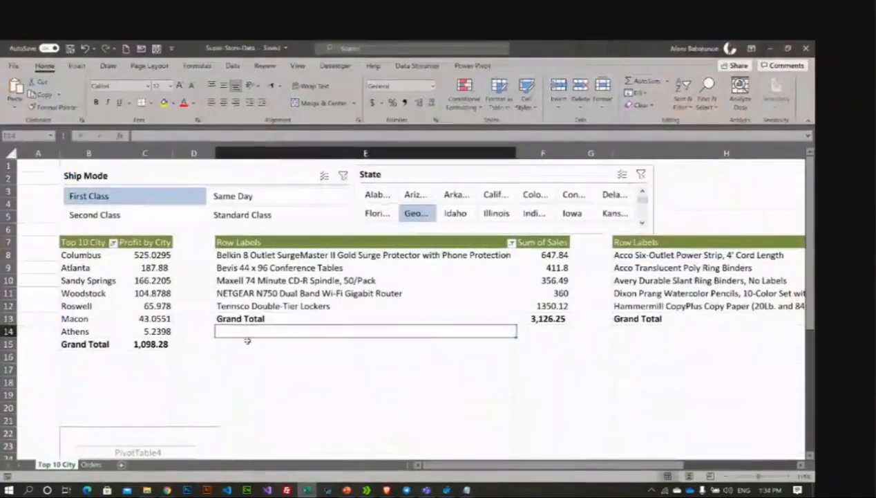
click(163, 293)
mouse_move(163, 293)
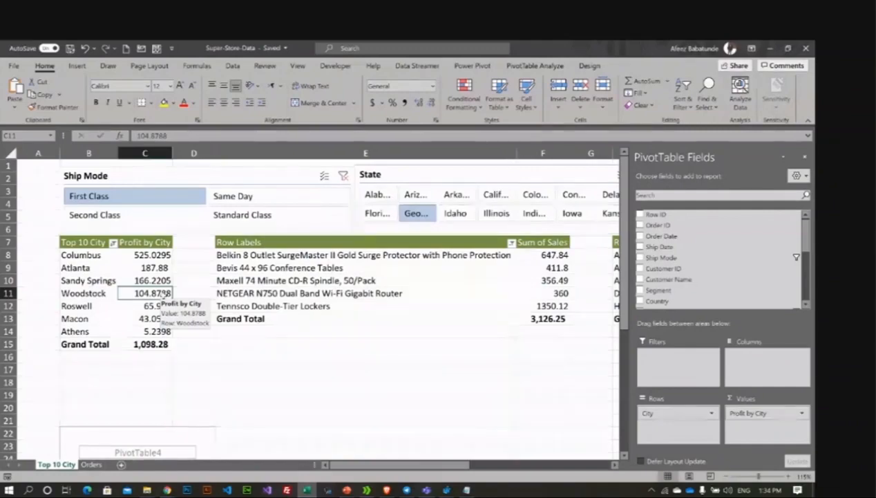
click(224, 381)
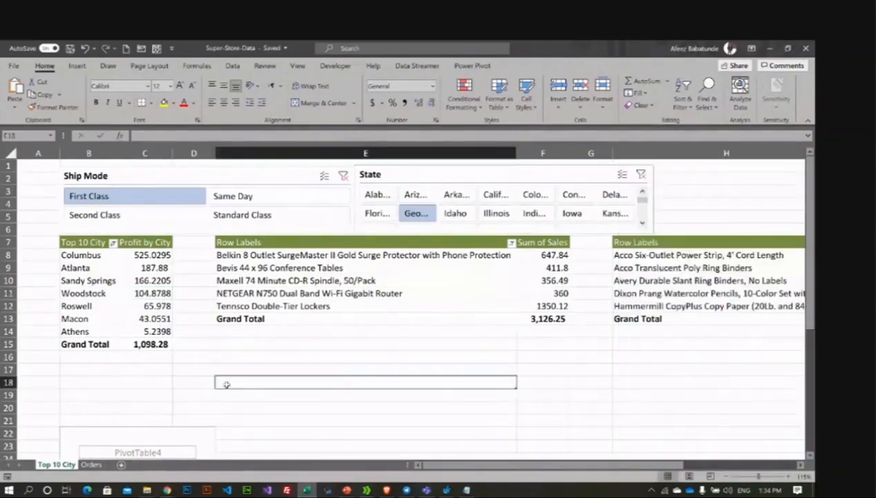
click(390, 275)
click(260, 280)
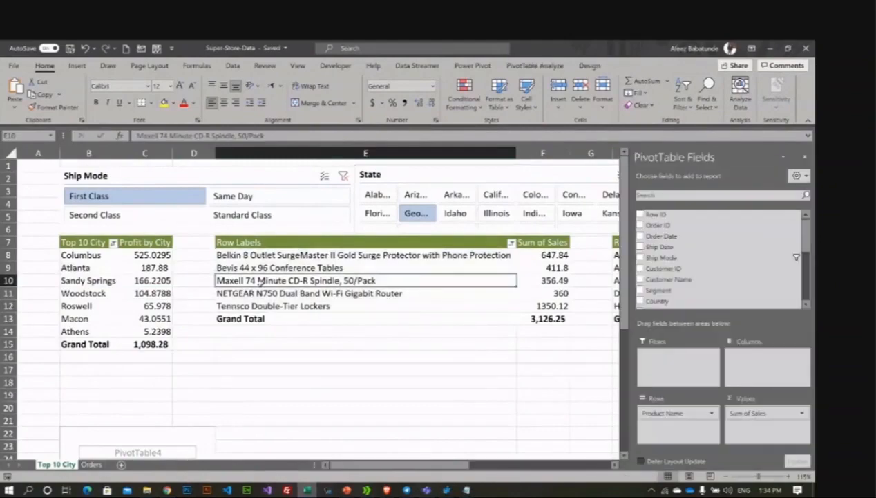
click(116, 287)
click(250, 279)
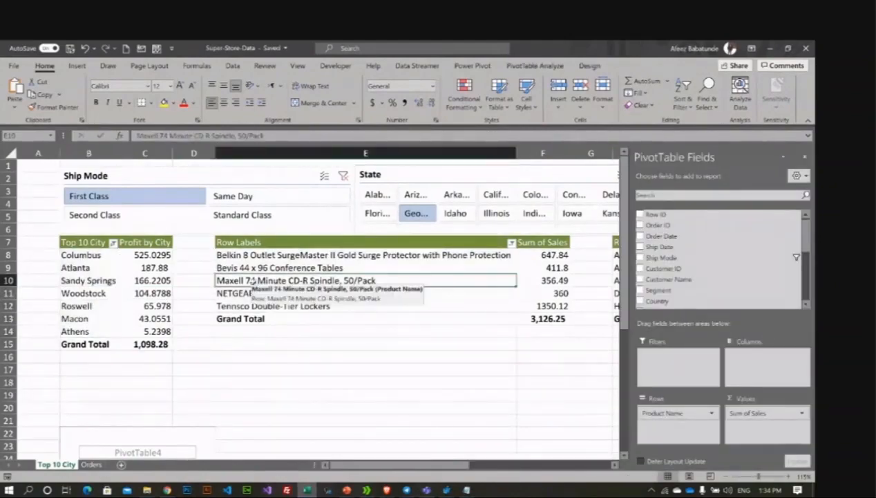
click(142, 306)
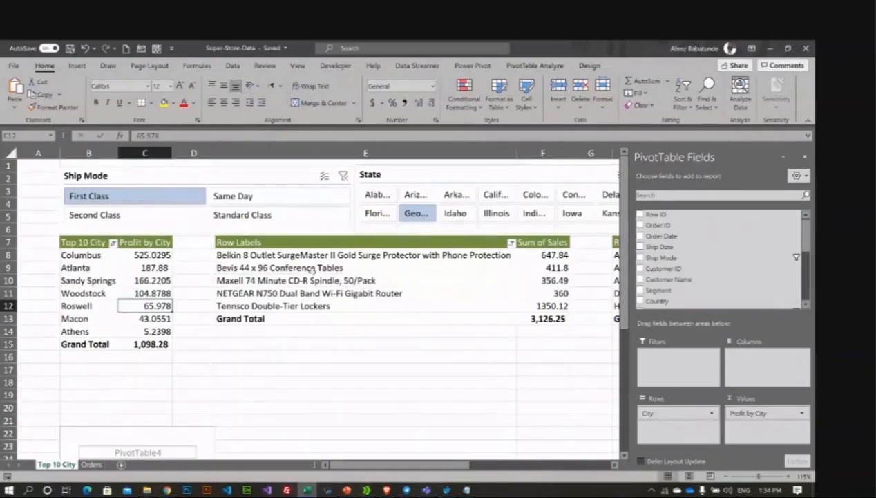
click(310, 268)
click(127, 304)
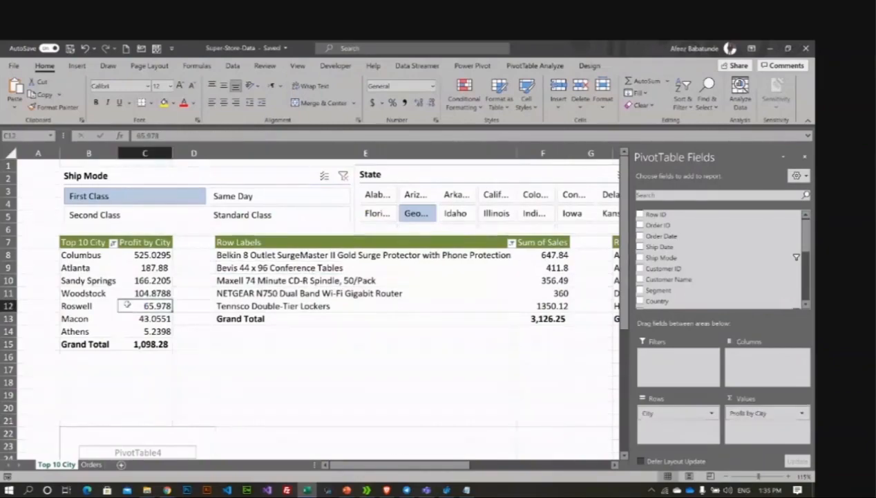
click(122, 264)
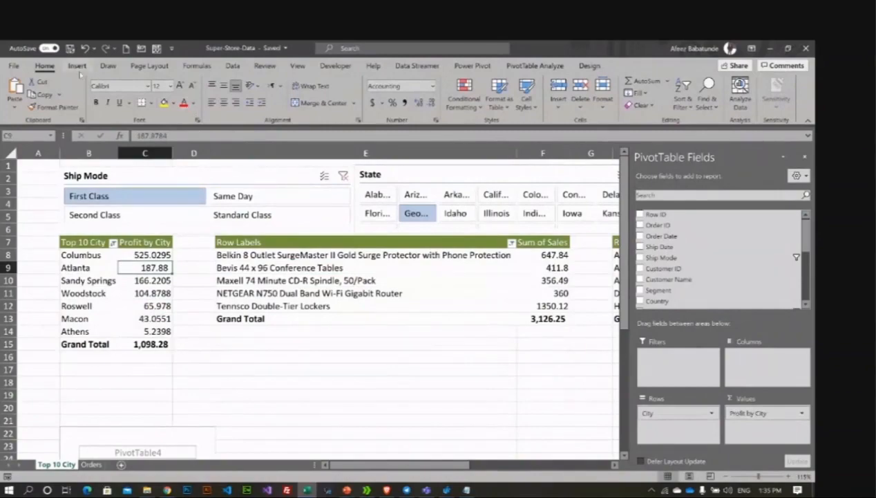
right_click(69, 266)
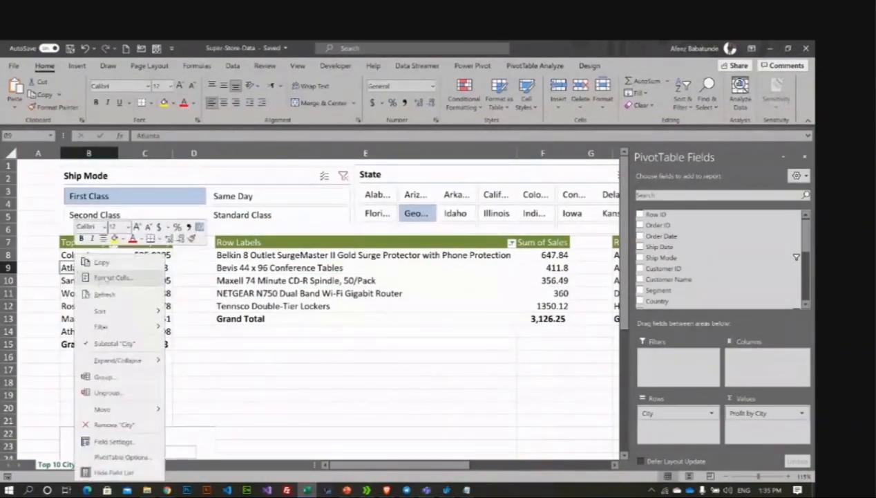
click(166, 278)
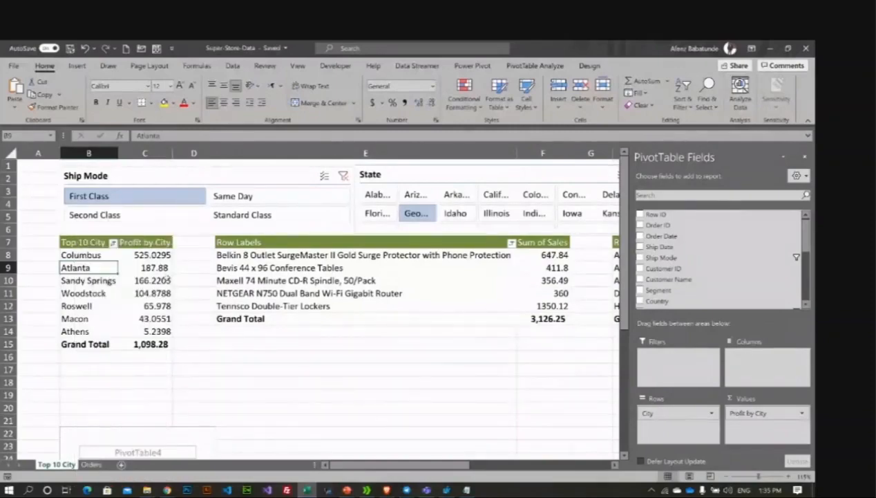
click(166, 278)
click(546, 66)
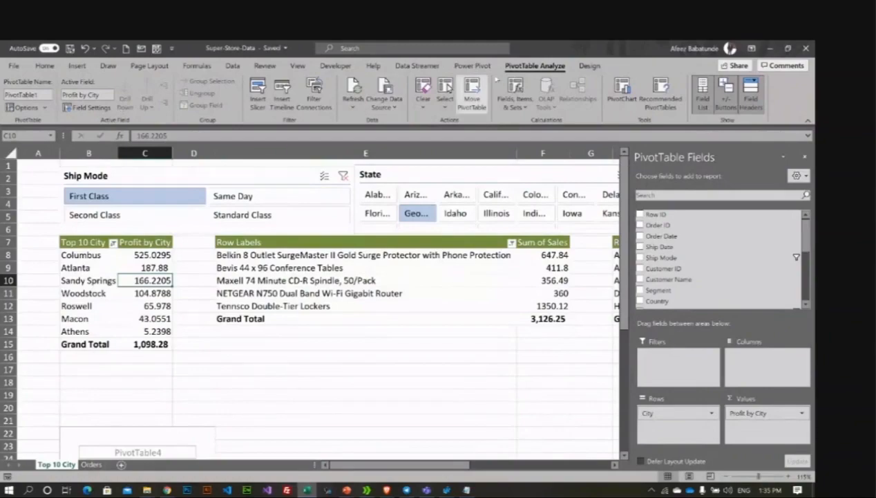
click(590, 65)
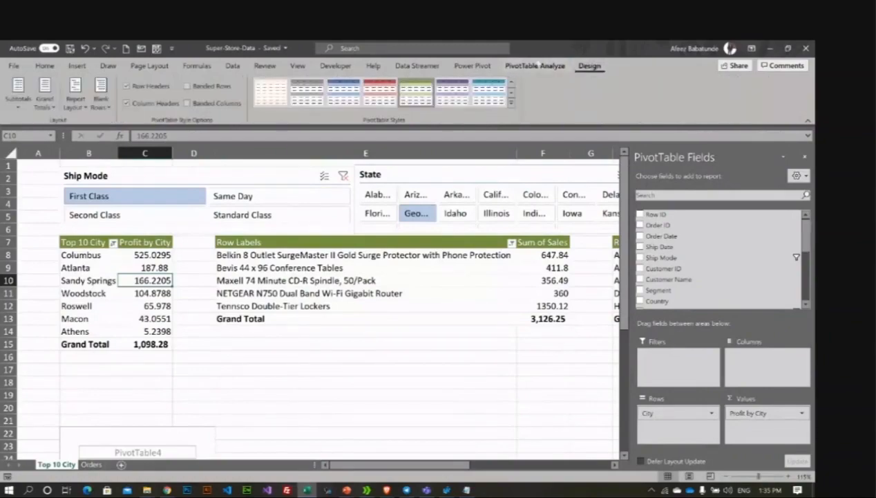
click(423, 65)
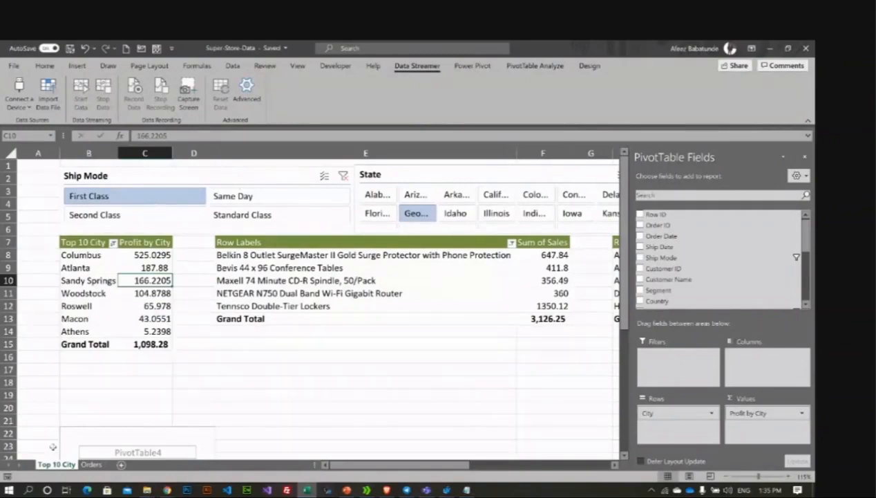
Step: Add a blank Sheet2 and go to the Orders data sheet
click(119, 465)
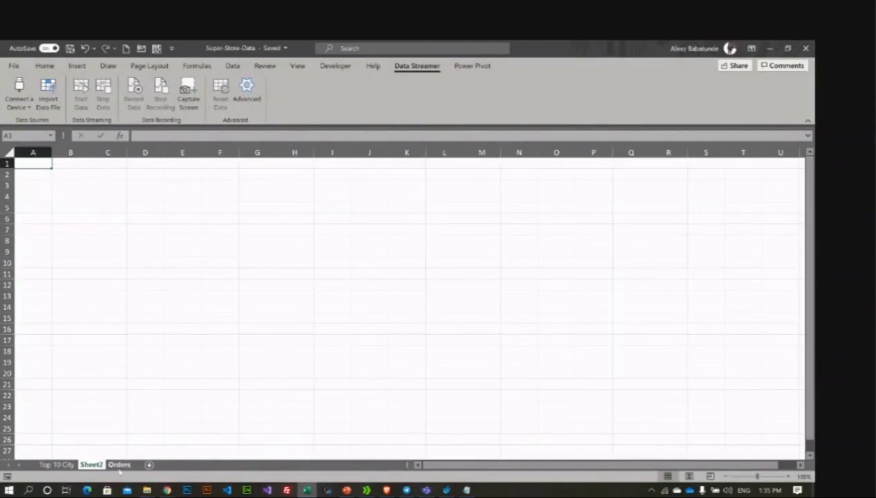
click(119, 465)
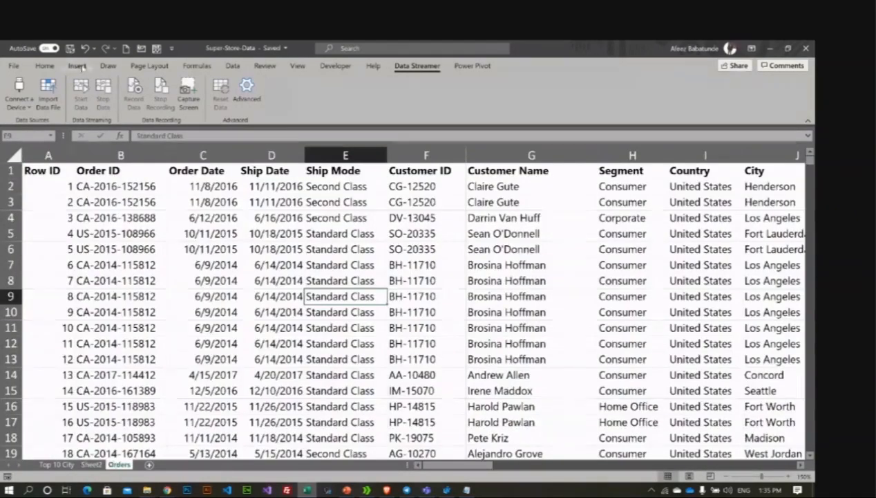
click(138, 265)
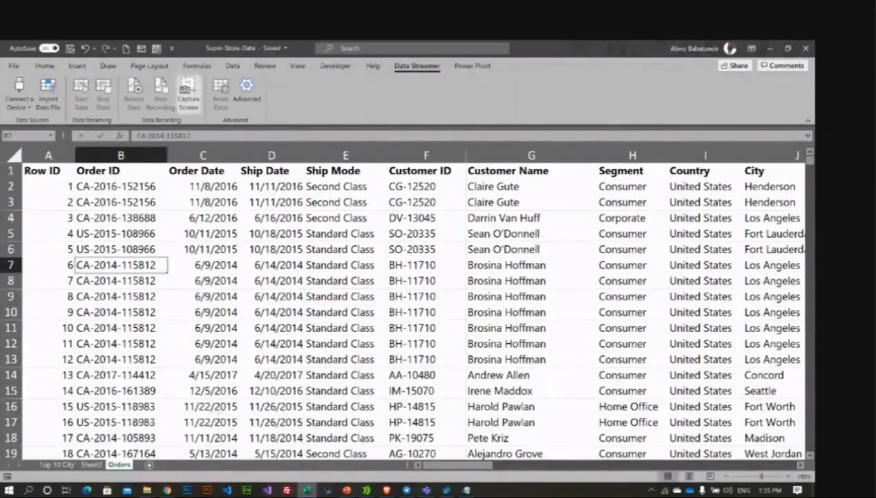
Step: With a cell in the order data selected, open the Insert PivotChart options
click(232, 65)
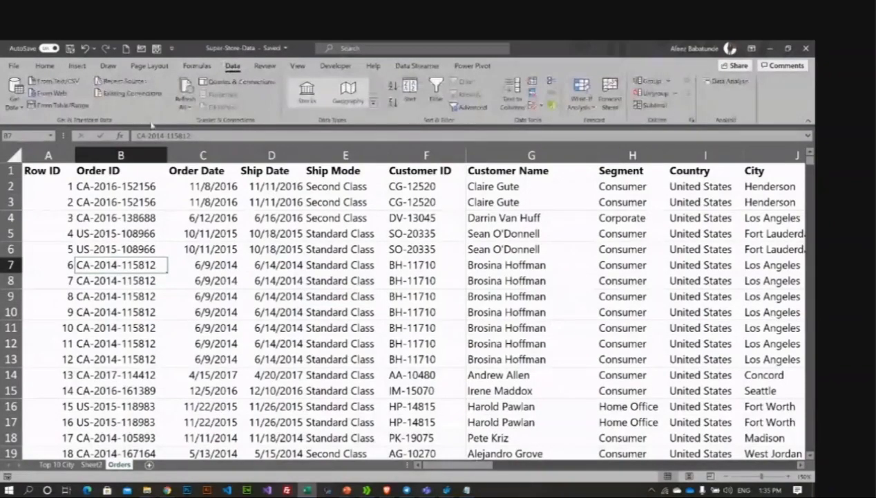
click(263, 342)
click(76, 65)
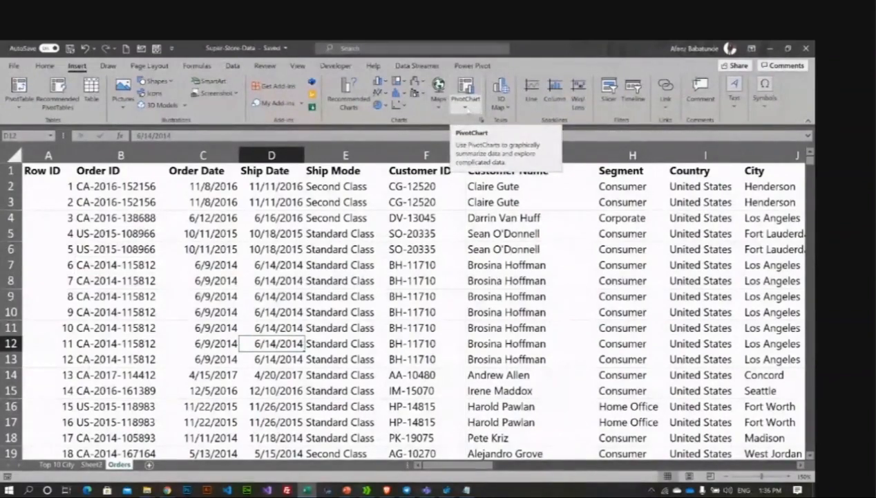
click(466, 108)
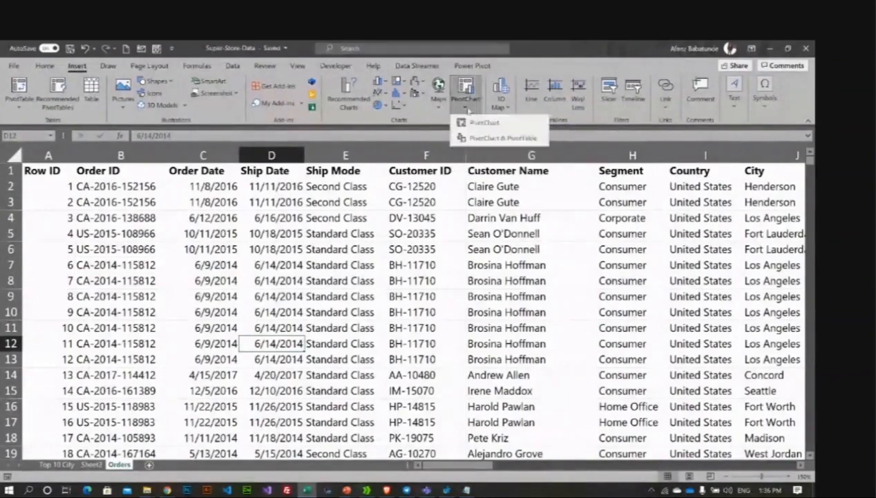
Step: Create a PivotChart on a new sheet showing Sum of Profit by Customer Name
click(505, 125)
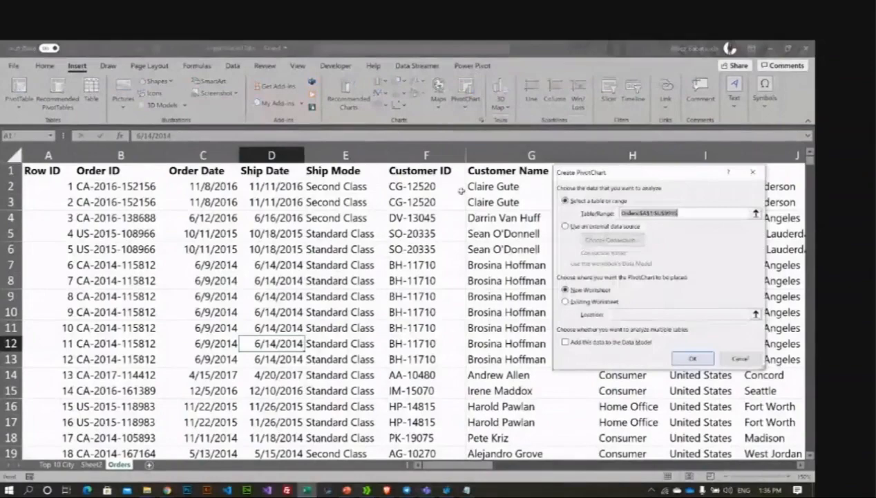
click(692, 358)
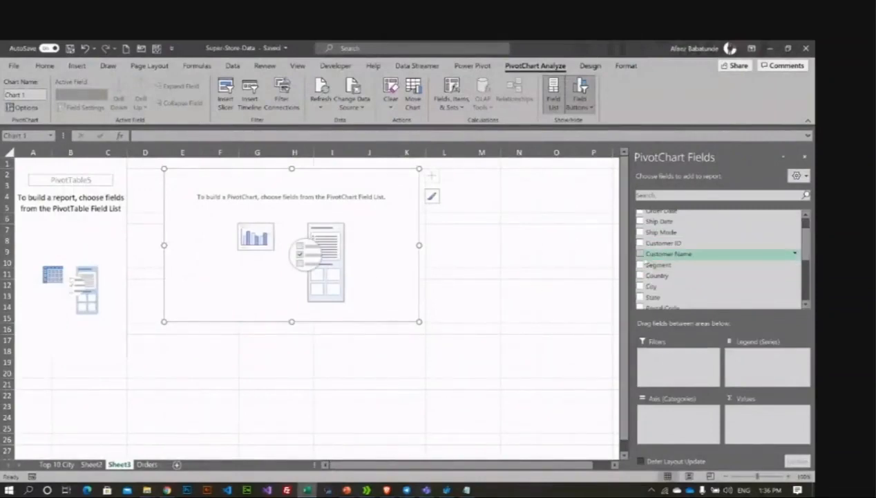
click(641, 253)
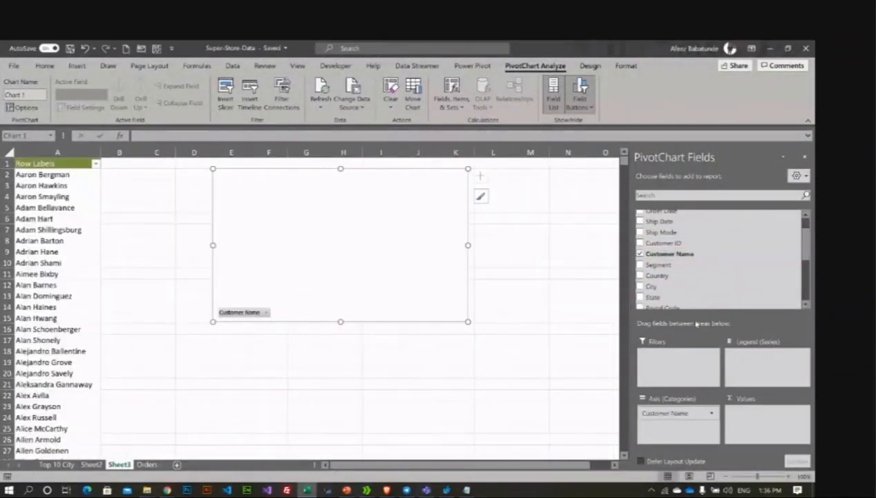
scroll(669, 282, down, 1)
scroll(662, 280, up, 1)
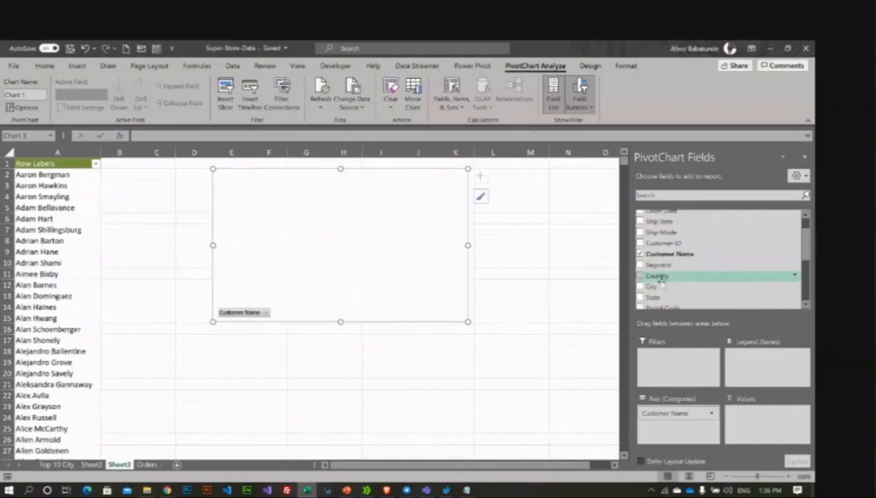
scroll(662, 279, down, 2)
scroll(662, 282, down, 1)
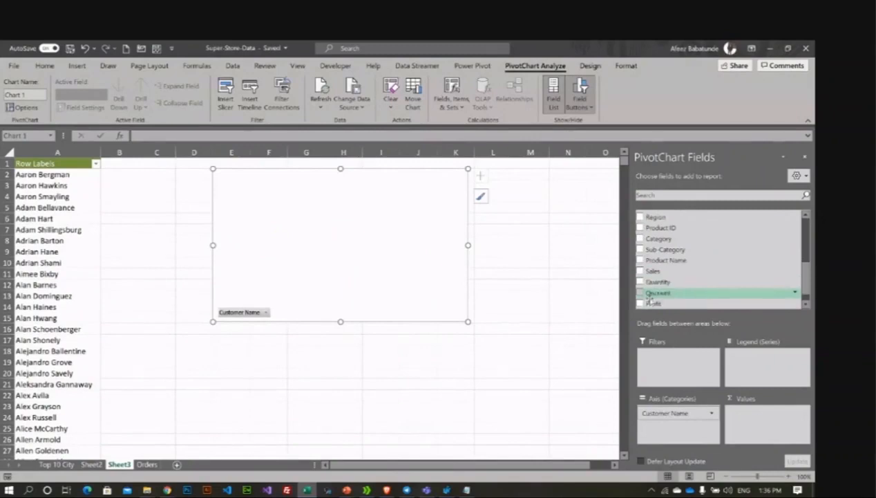
scroll(660, 284, down, 1)
click(643, 288)
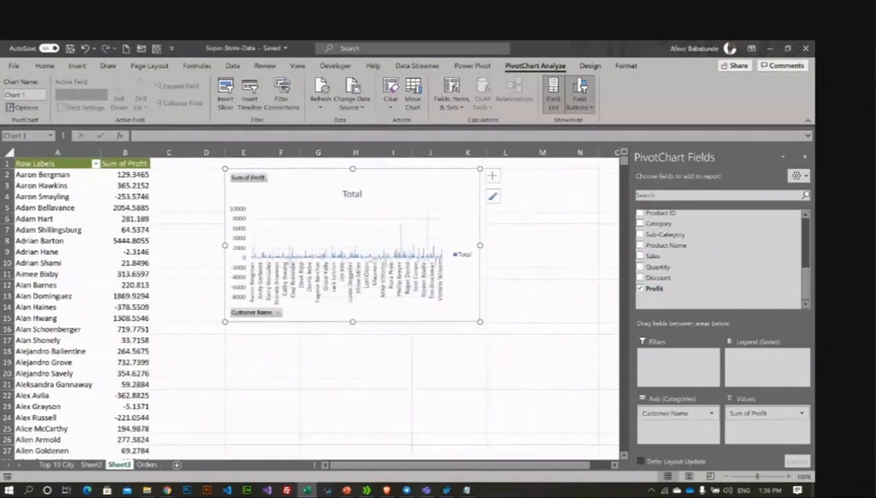
Step: Apply a Top 10 filter that keeps the top 7 customers by Sum of Profit (Grand Total 41385.7451)
right_click(45, 187)
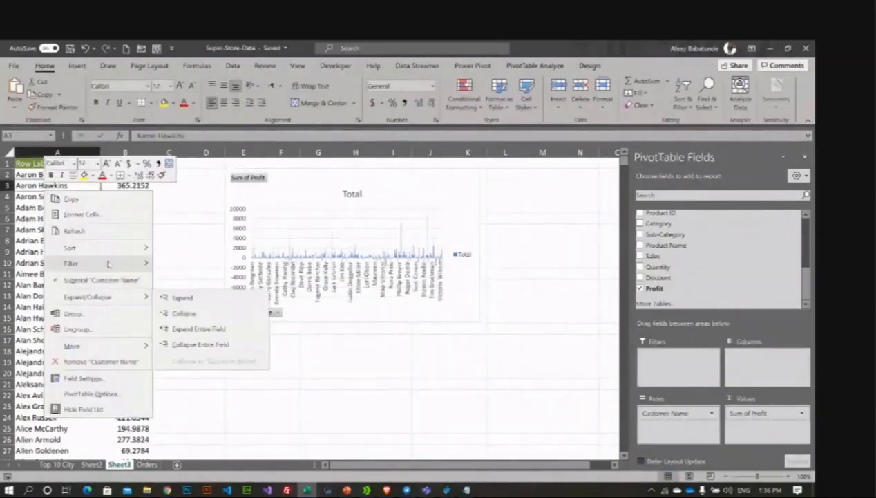
mouse_move(90, 263)
click(183, 313)
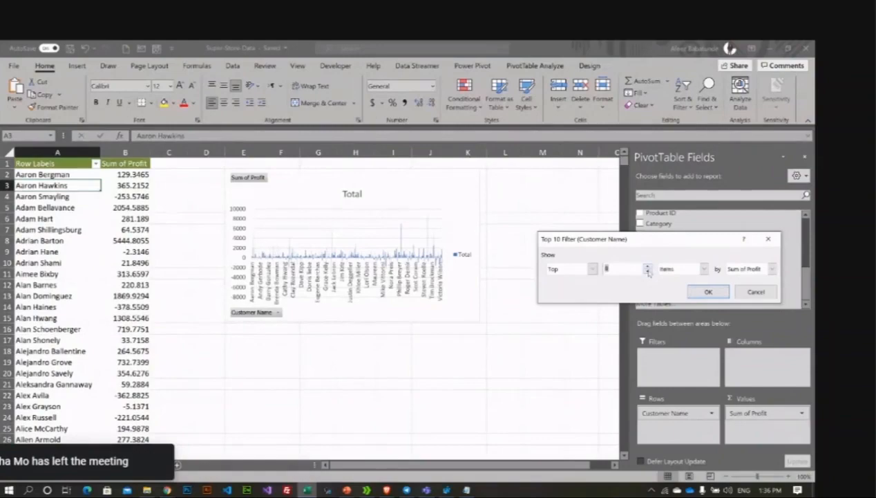
click(708, 292)
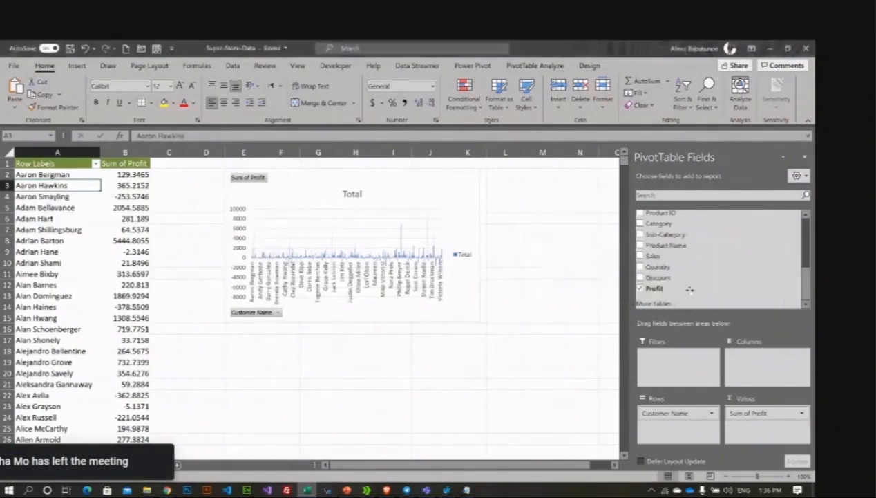
click(465, 320)
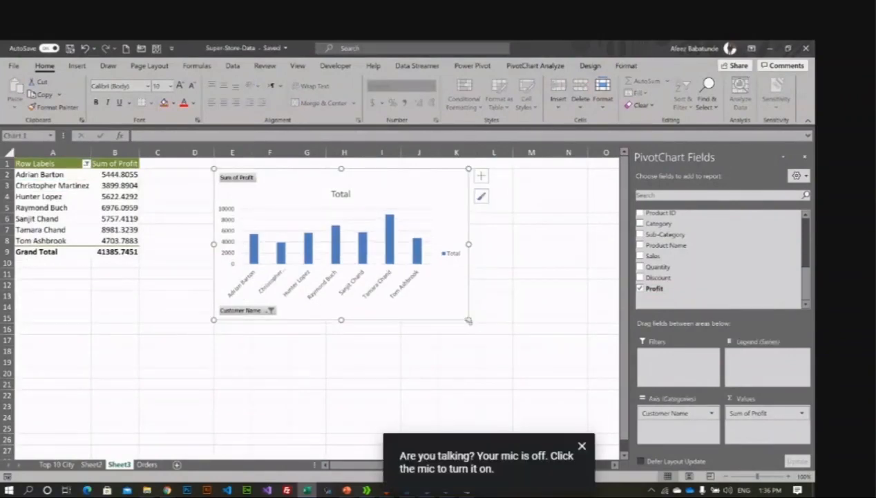
Step: Enlarge the profit chart and move it below the pivot table
drag(465, 320, 448, 370)
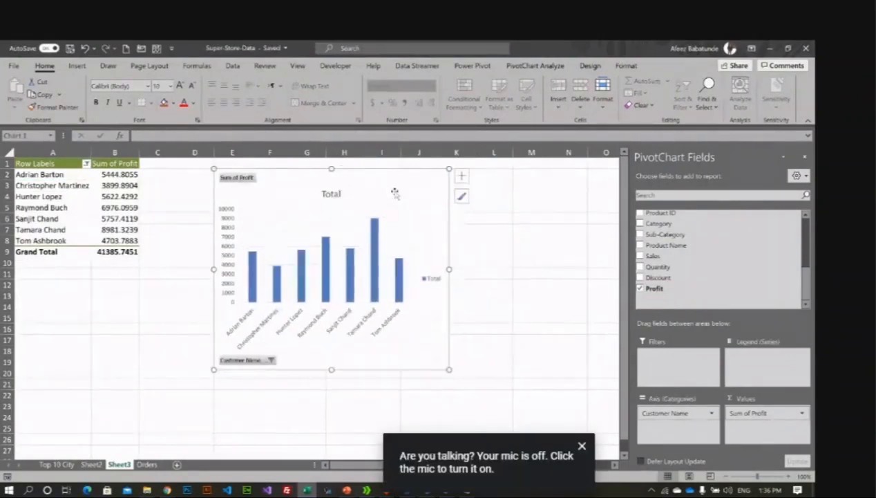
drag(398, 187, 339, 250)
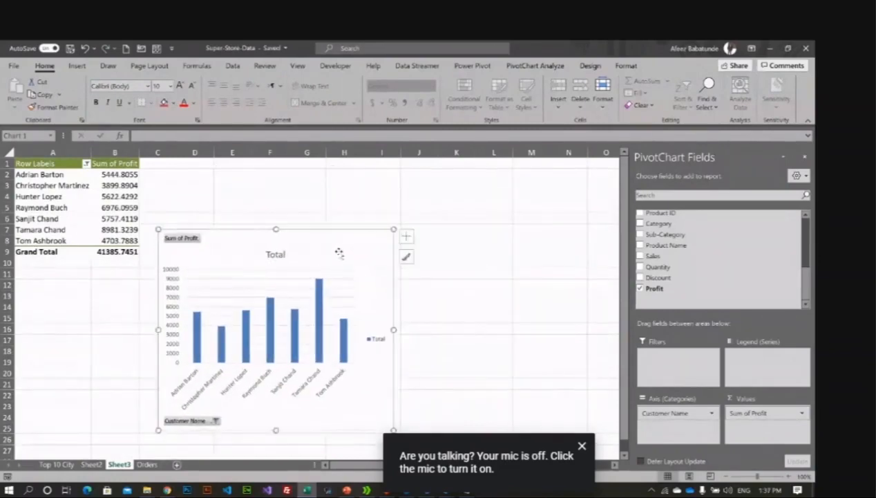
click(61, 164)
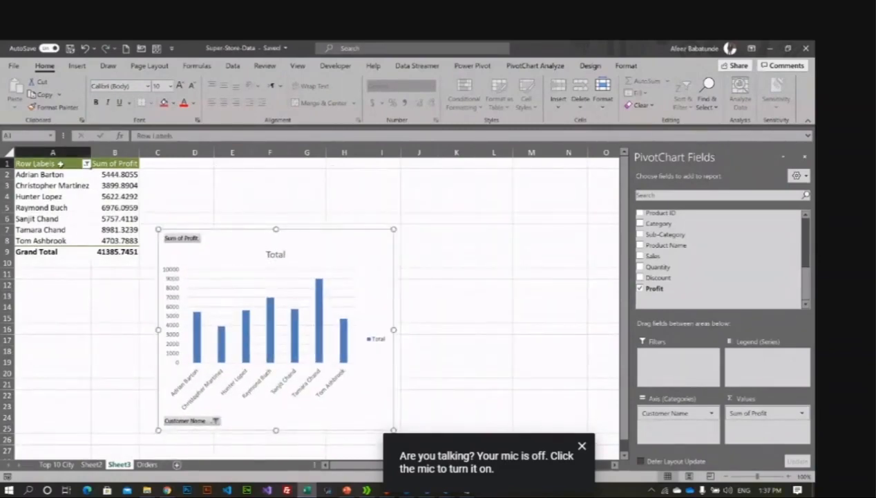
right_click(49, 195)
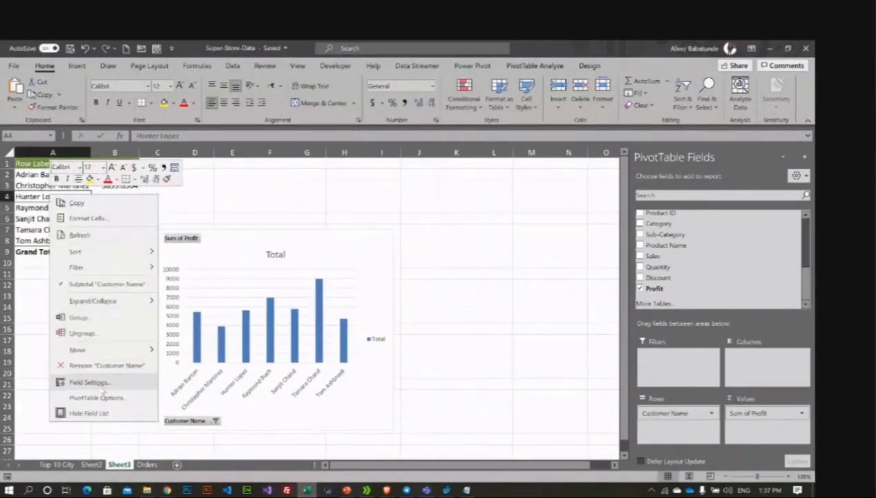
click(361, 208)
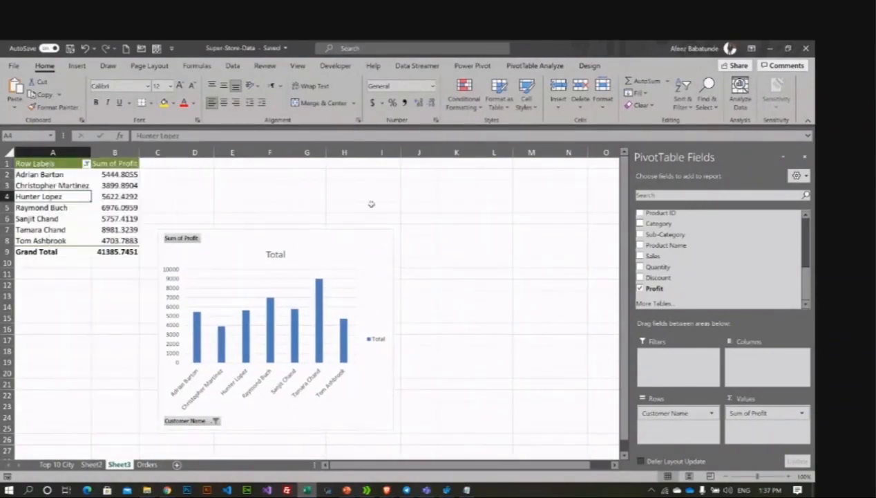
click(181, 248)
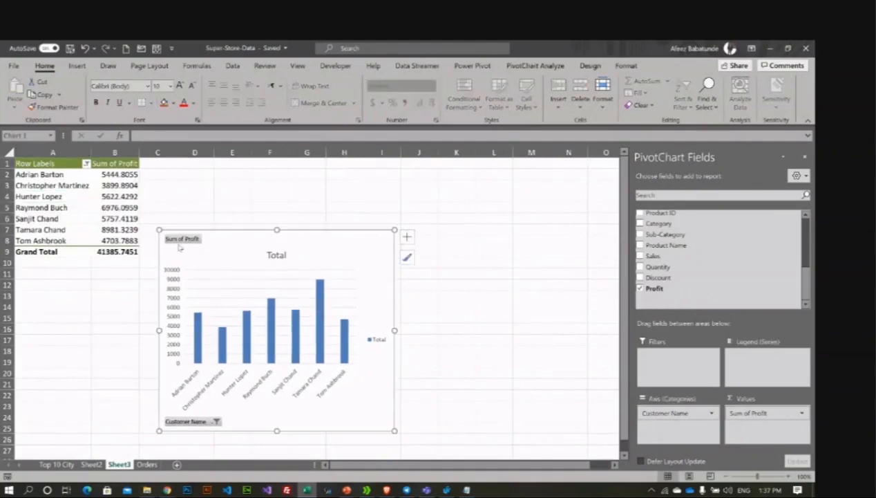
Step: Hide all field buttons on the chart and nudge it up and right
right_click(174, 248)
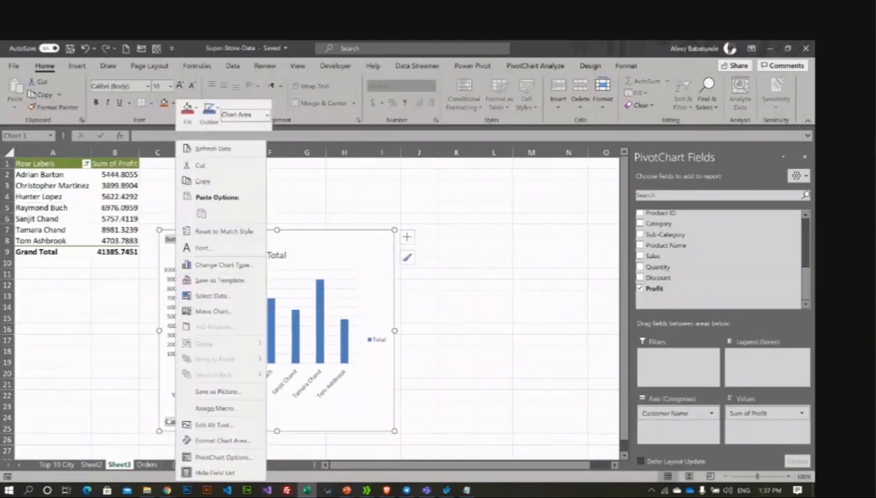
key(Escape)
right_click(178, 420)
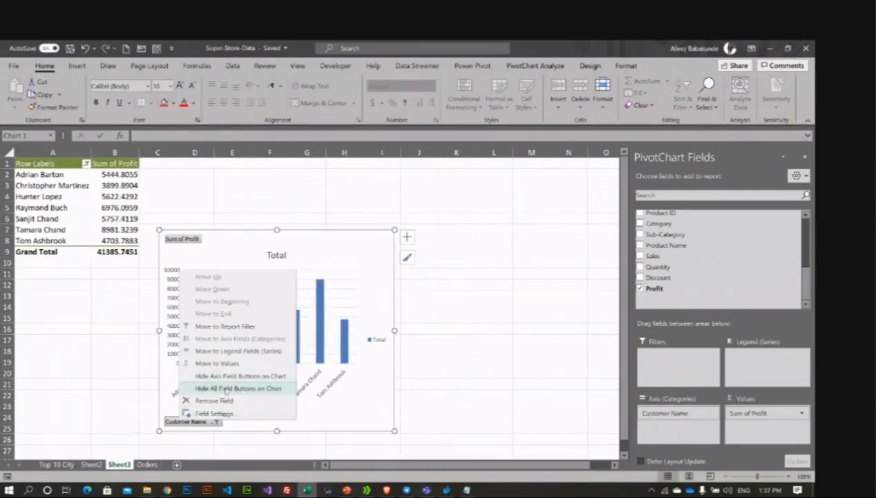
click(226, 388)
click(453, 272)
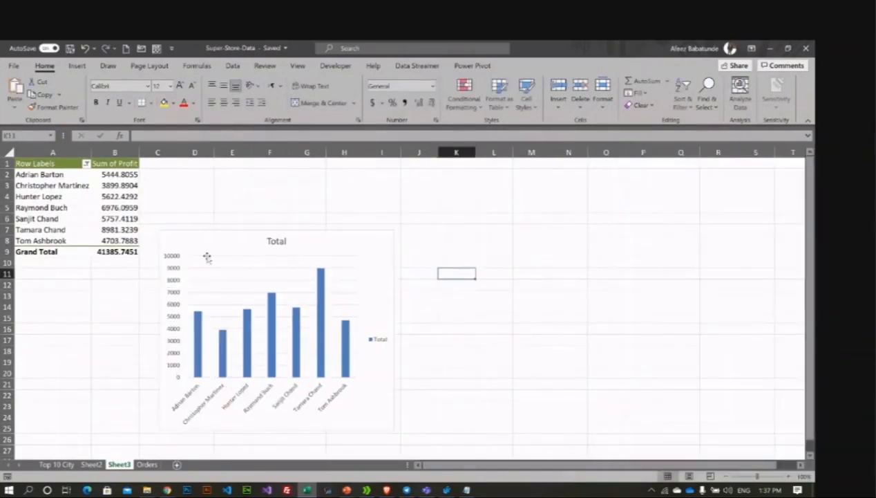
drag(283, 245, 318, 222)
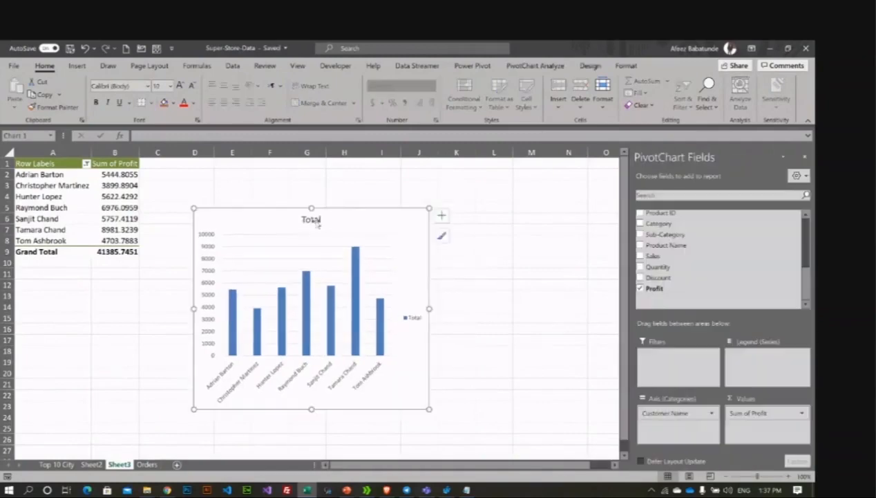
Step: Replace the chart title 'Total' with 'Top 7 Customer'
click(317, 220)
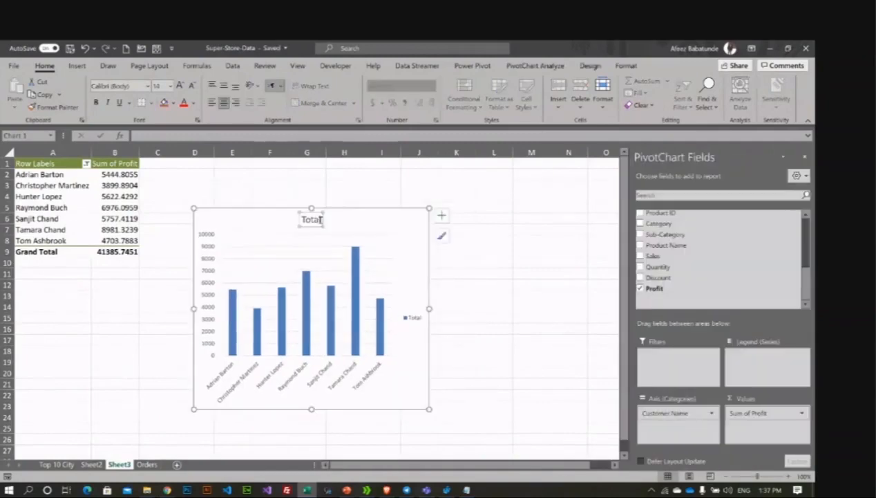
double_click(316, 220)
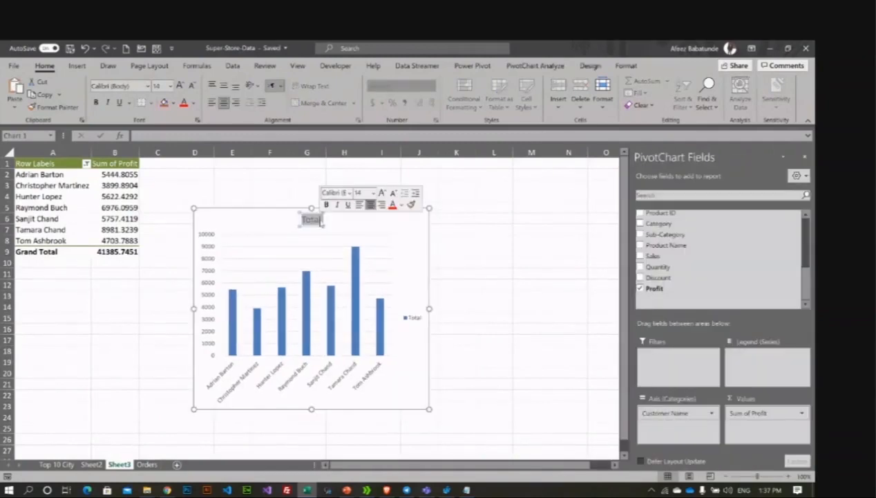
text(Top 7)
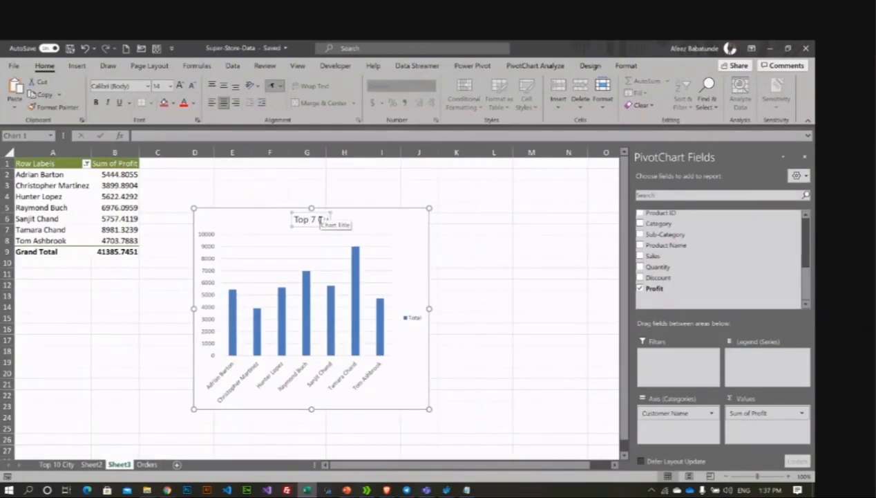
text( Customer)
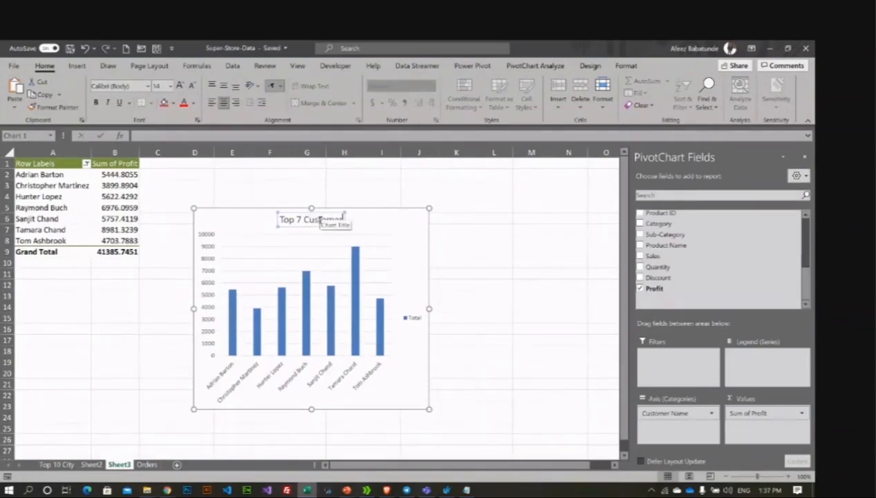
key(BackSpace)
key(BackSpace)
key(BackSpace)
key(BackSpace)
text(omer)
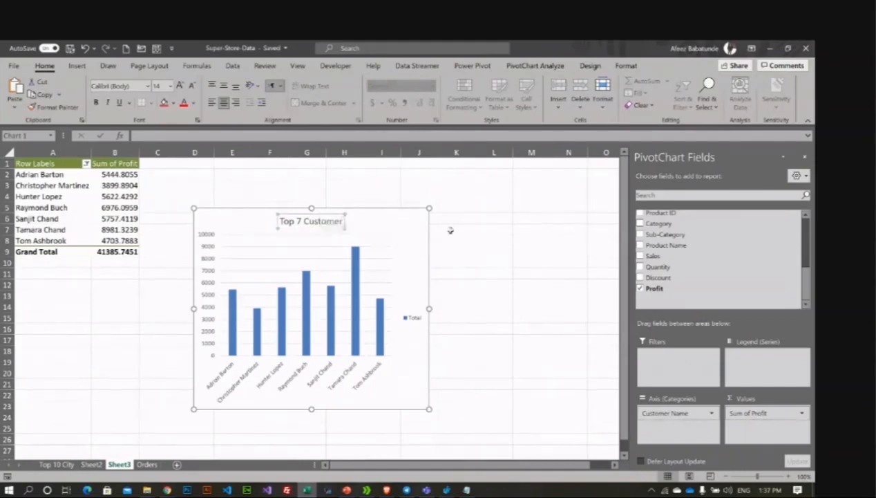
click(452, 229)
Step: Complete the title as 'Top 7 Customers' and move the chart down and left below the table
click(401, 221)
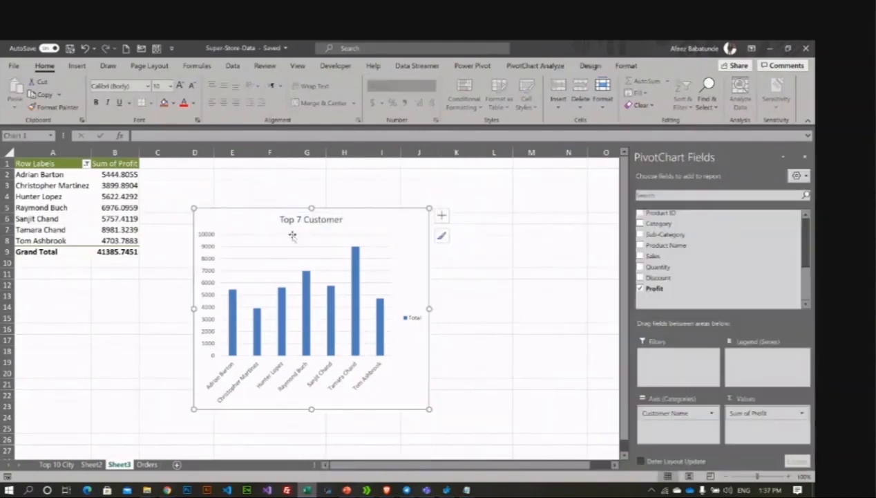
click(341, 219)
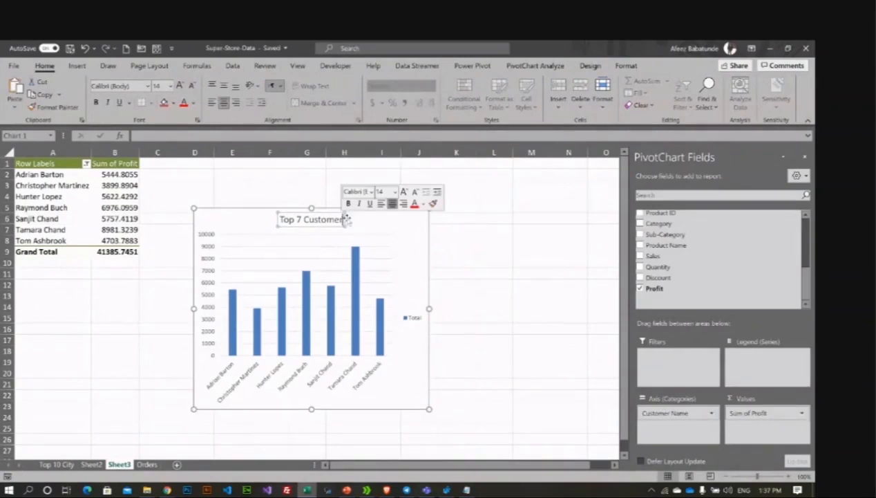
text(s)
key(Return)
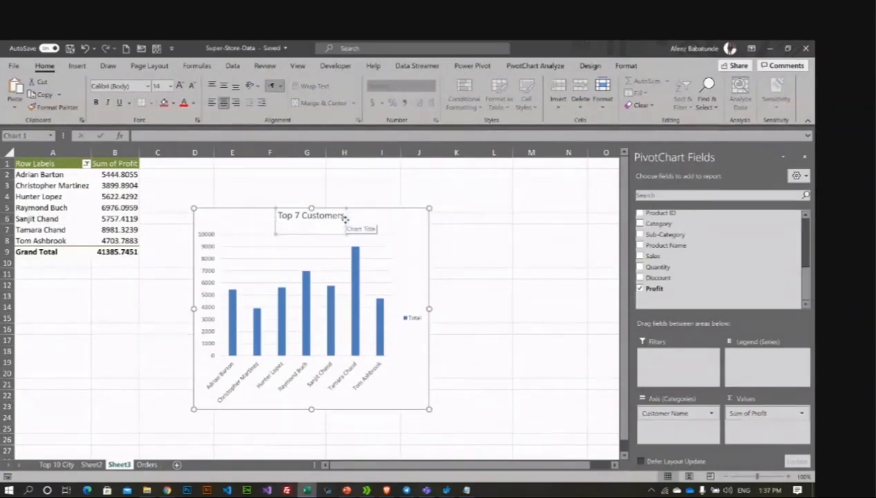
click(459, 233)
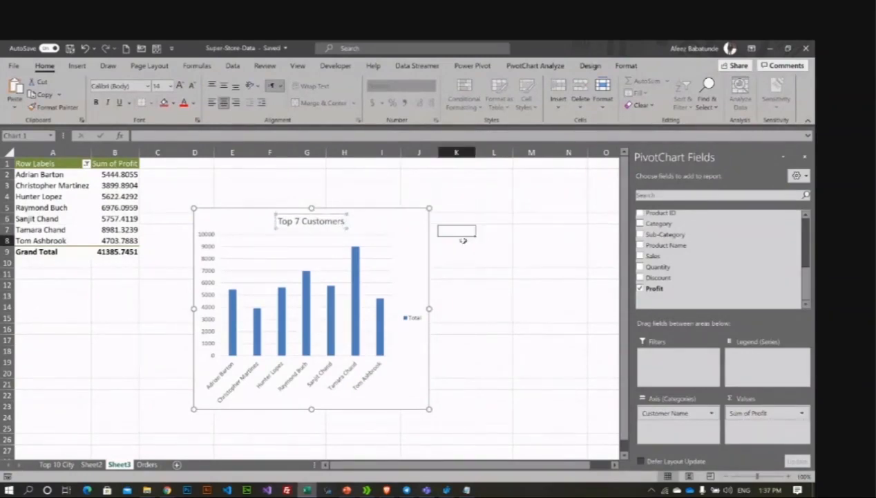
click(463, 239)
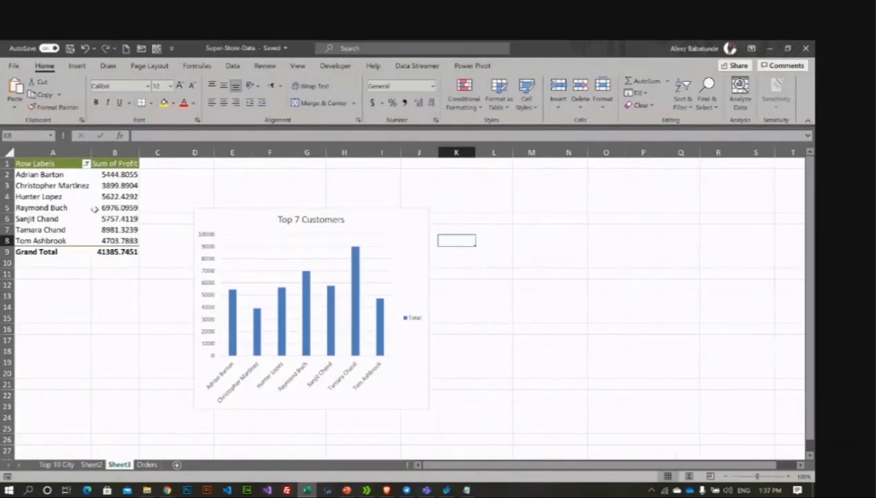
click(94, 208)
drag(371, 219, 342, 249)
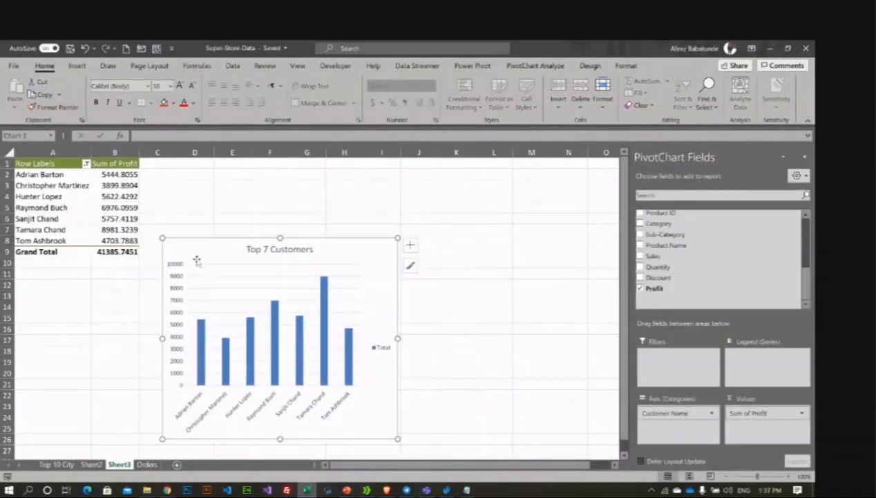
Step: Add a new blank sheet and then delete it again
click(179, 464)
right_click(159, 465)
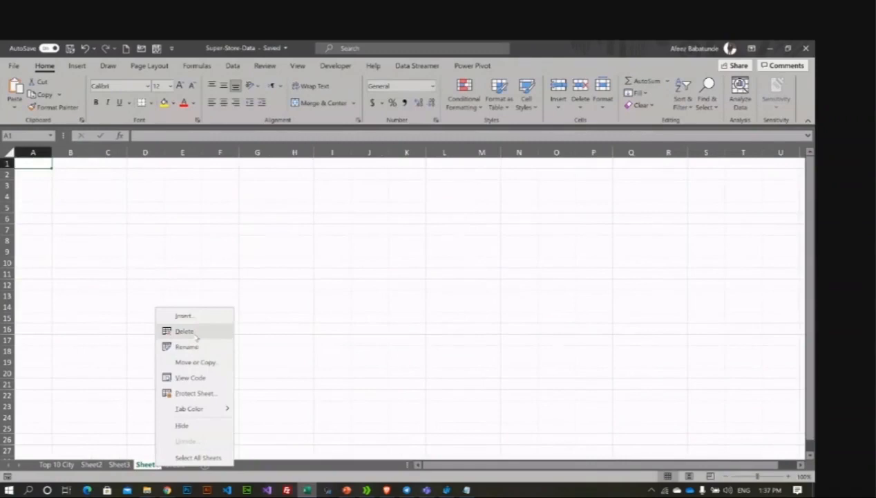
click(196, 335)
Step: Rename Sheet2 to 'Dashboard', place it after Orders, and return to Sheet3
click(91, 464)
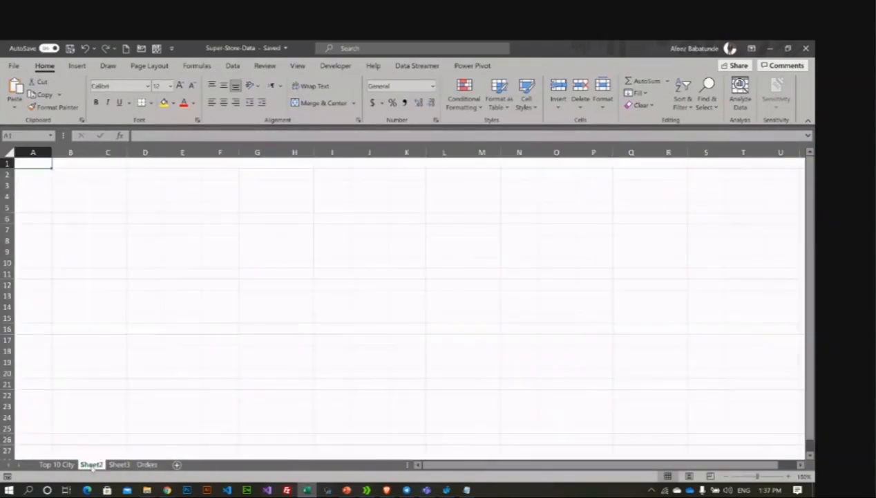
text(Dashb)
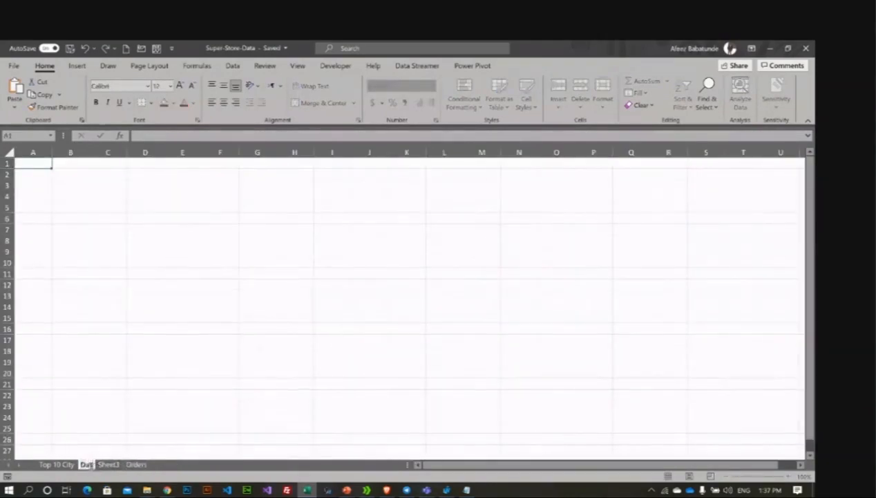
text(oard)
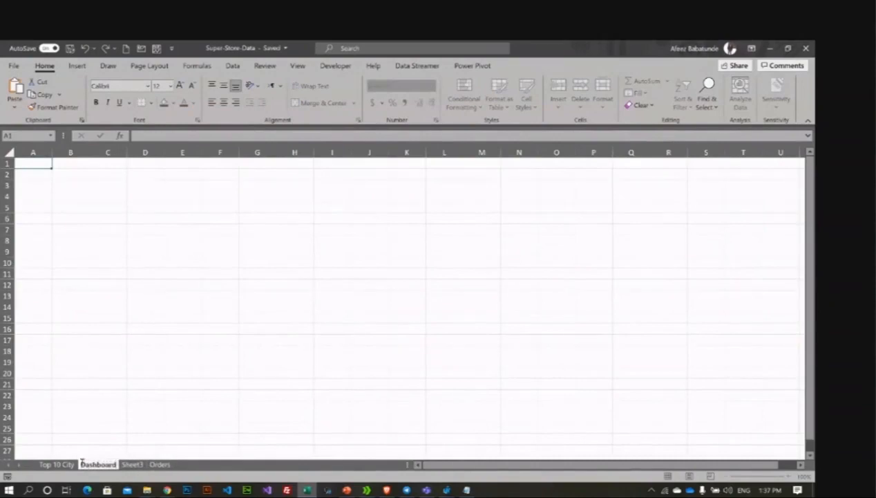
key(Return)
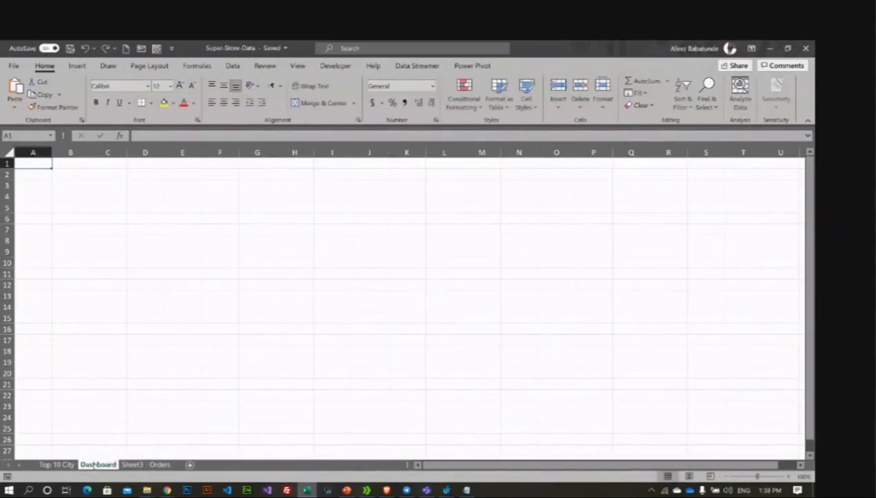
drag(176, 468, 174, 465)
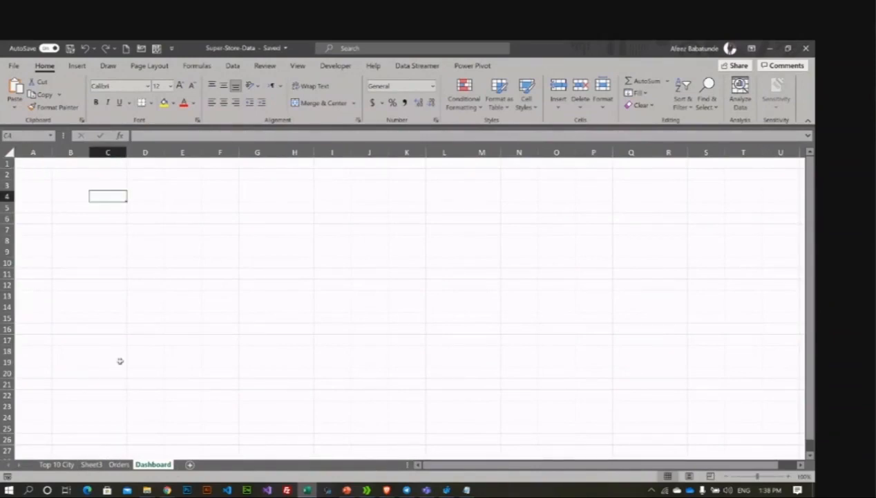
click(94, 464)
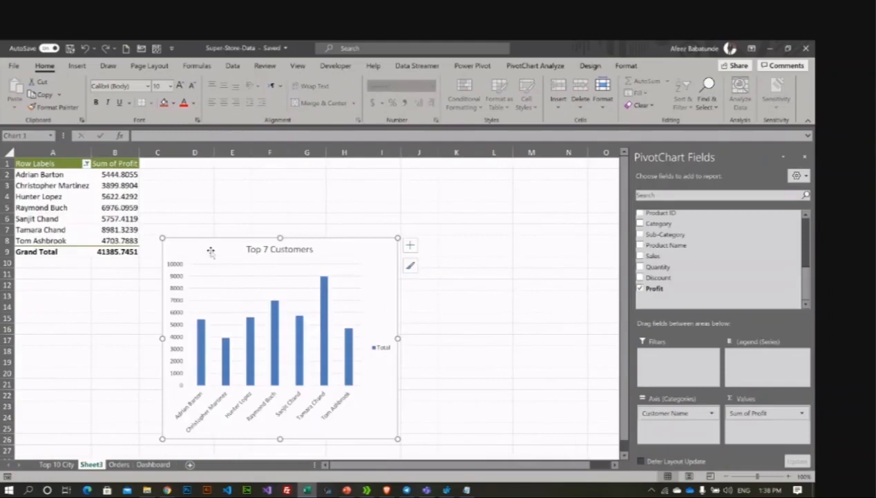
Step: Preview several chart styles, then return the chart to the plain default Style 1
click(626, 66)
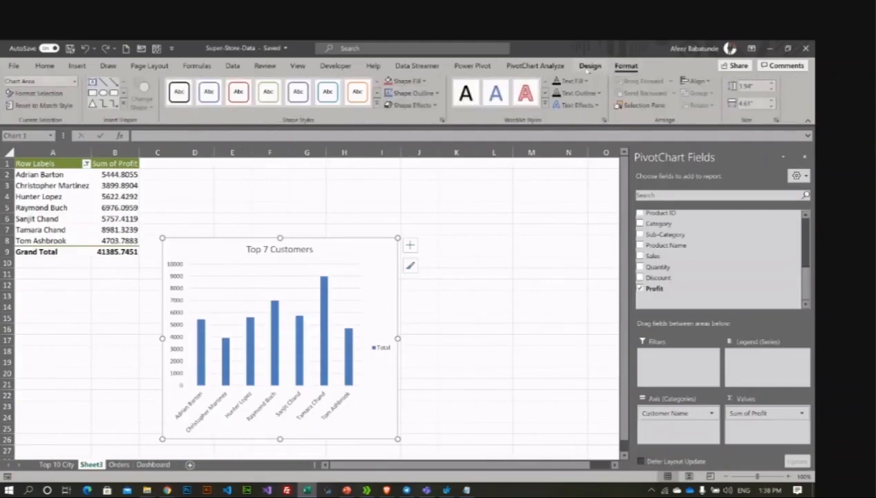
click(589, 66)
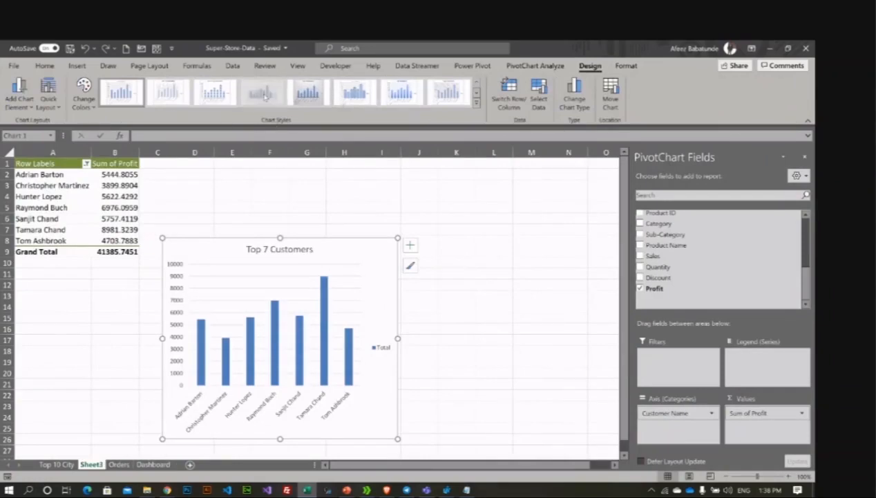
click(263, 94)
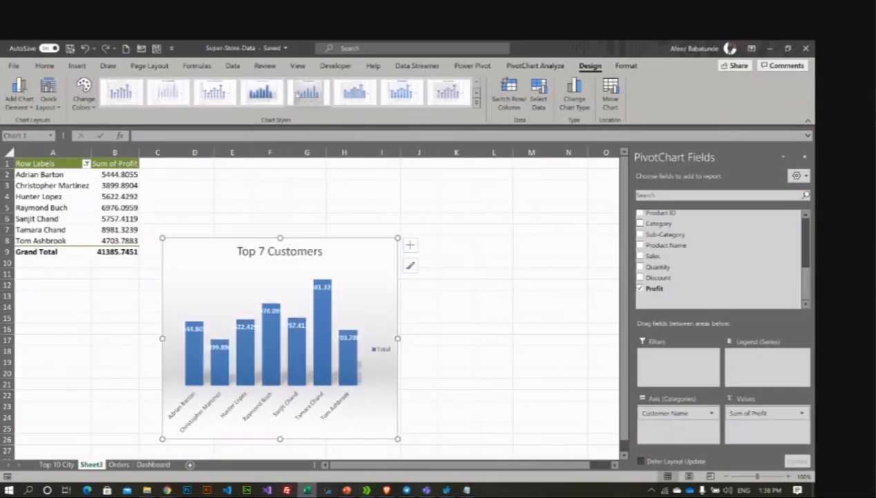
click(295, 96)
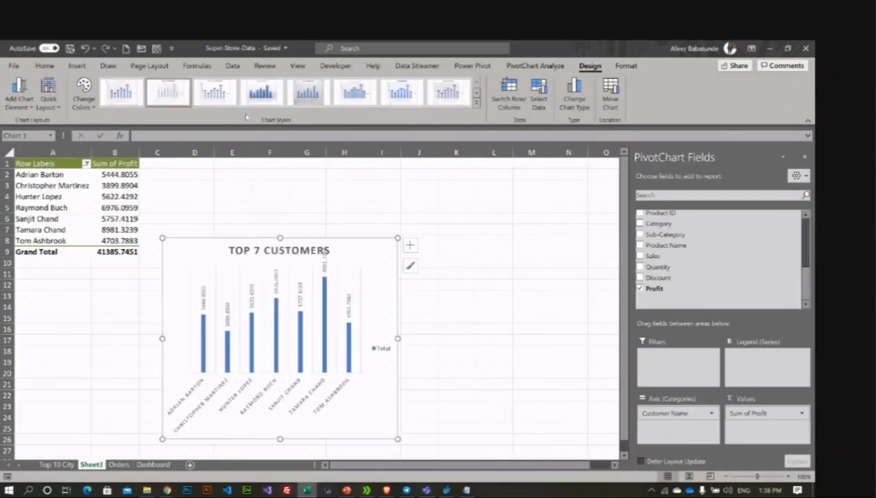
click(167, 92)
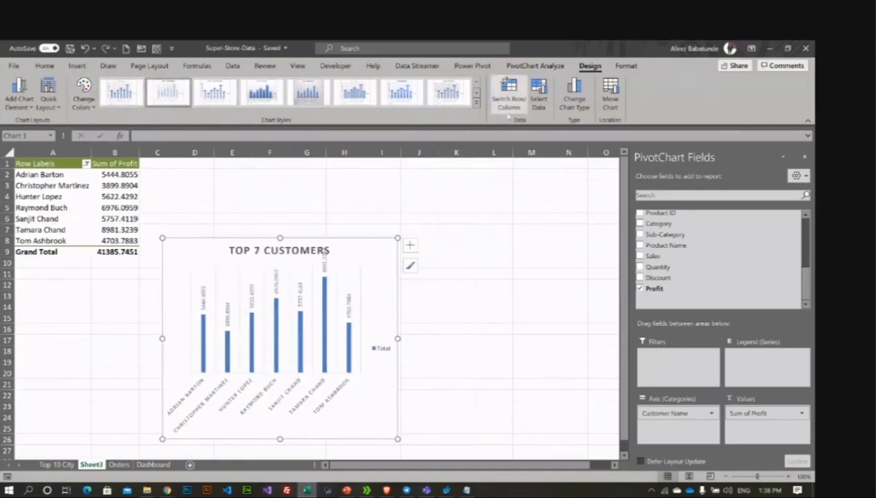
click(476, 102)
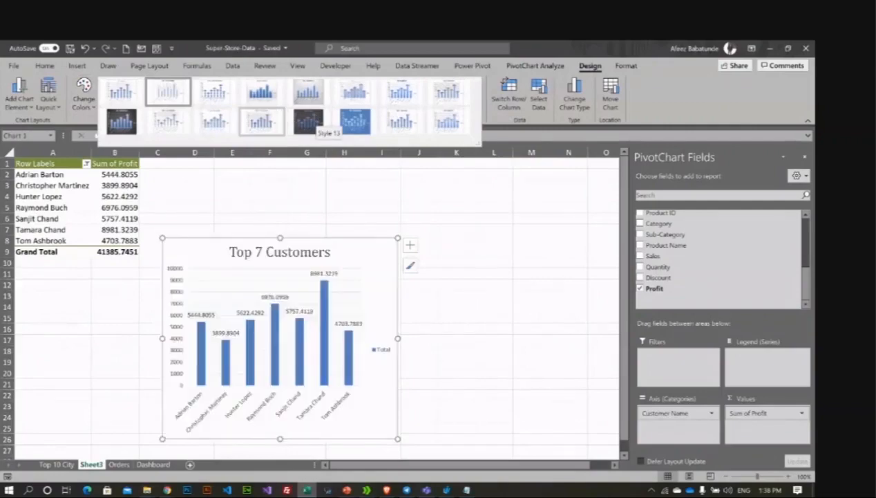
click(121, 91)
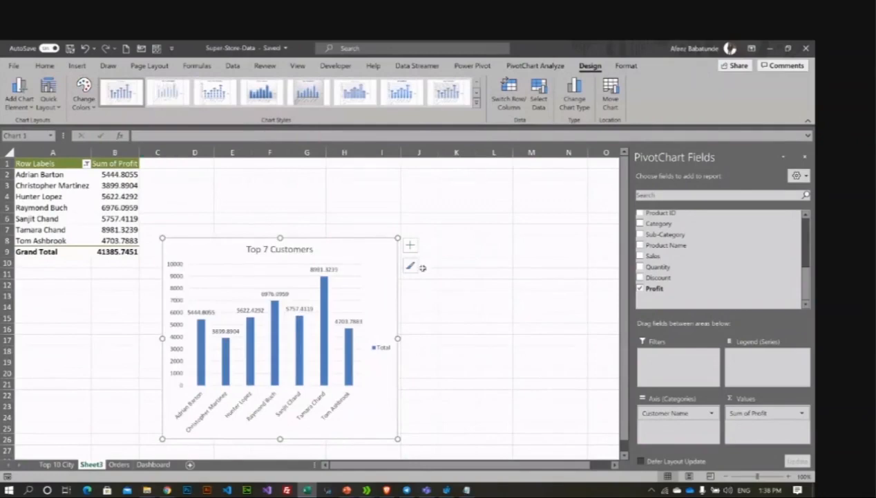
Step: Turn off the chart's Total legend under Chart Elements
click(410, 244)
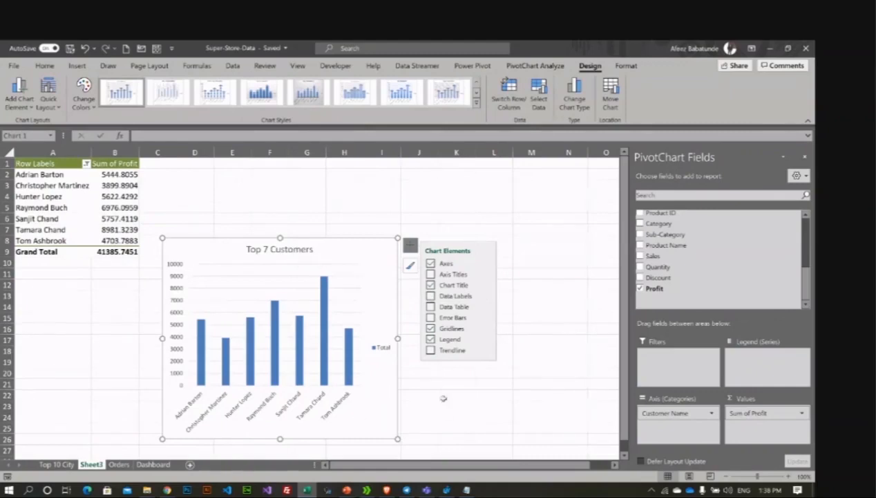
click(431, 339)
click(426, 394)
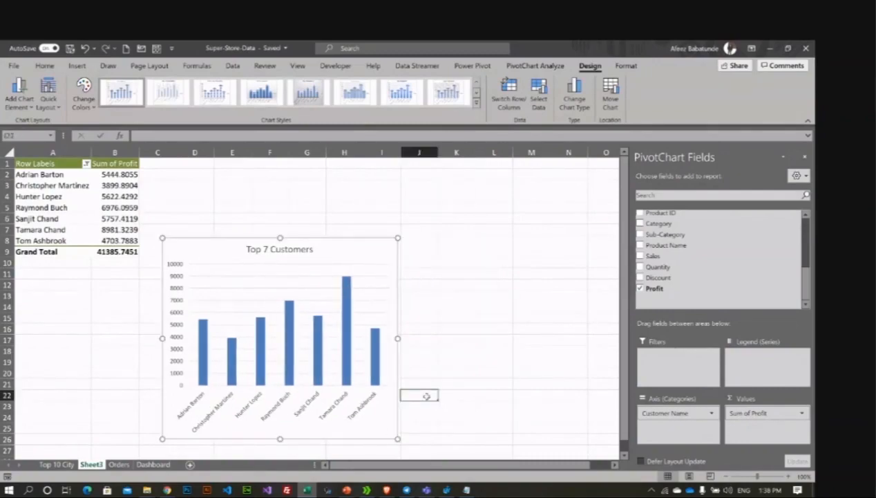
click(338, 379)
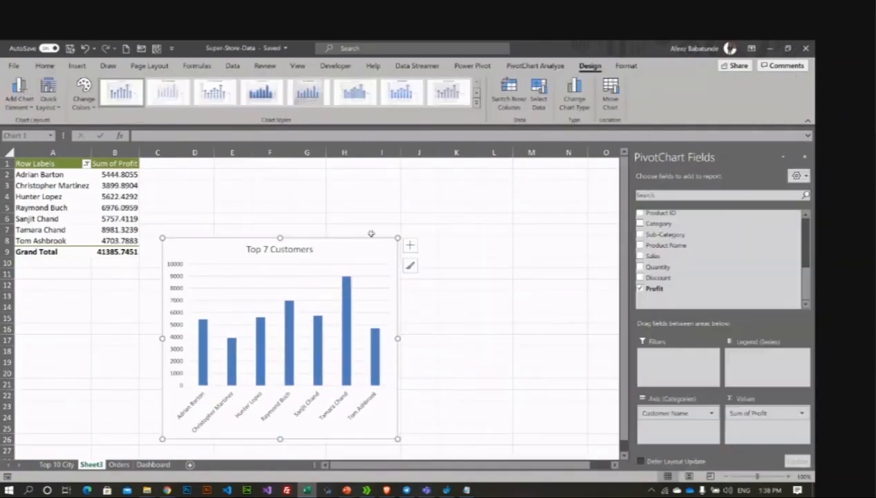
Step: Reposition and slightly shrink the Top 7 Customers chart on Sheet3
drag(358, 245, 419, 219)
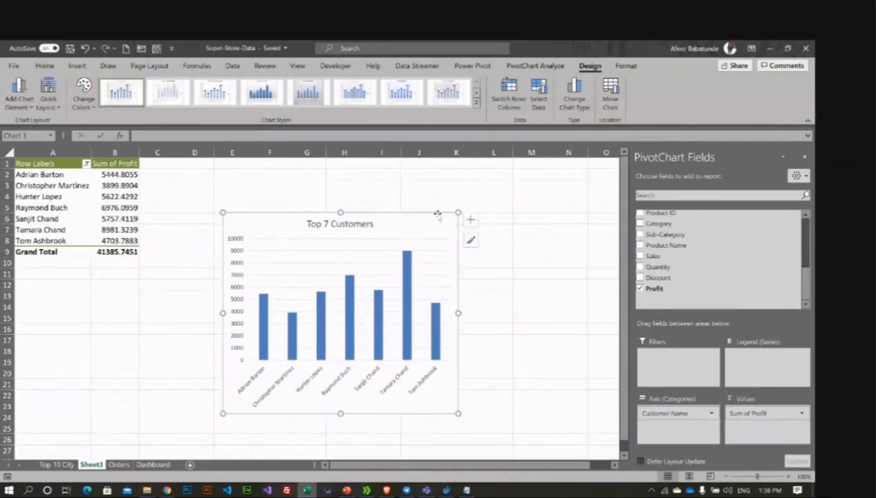
mouse_move(458, 212)
mouse_down()
mouse_move(423, 246)
mouse_move(469, 241)
mouse_up()
click(503, 365)
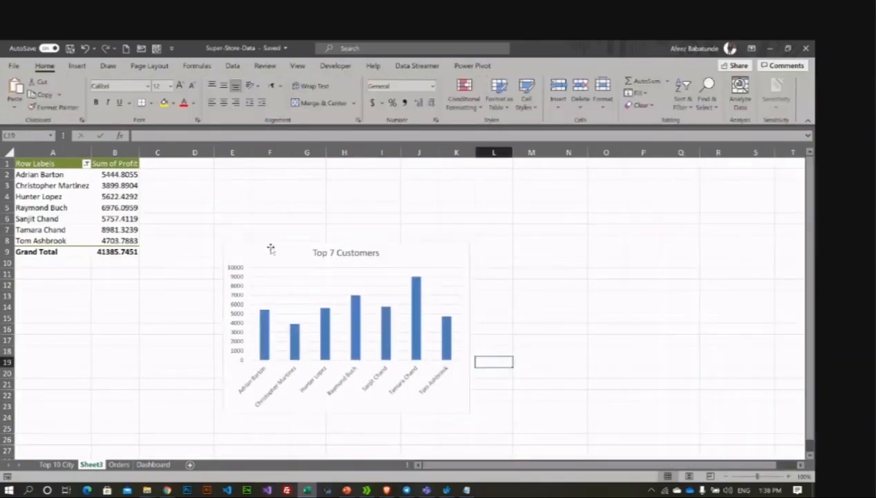
drag(270, 247, 212, 259)
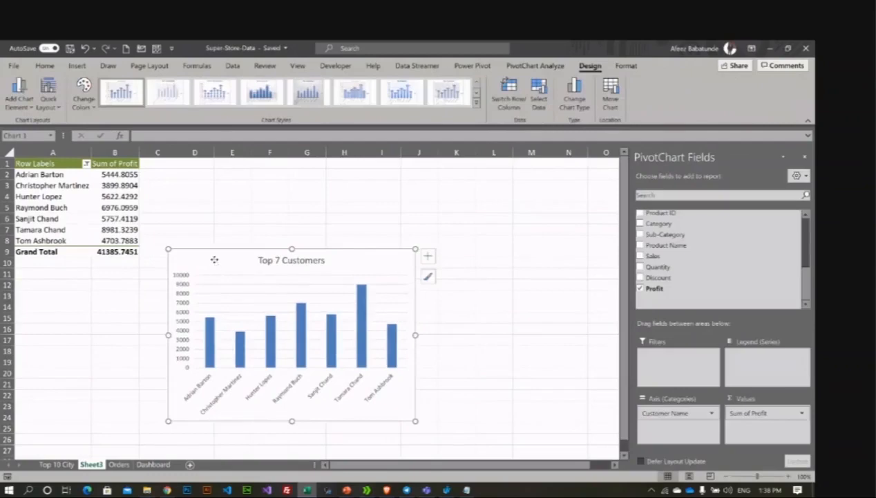
Step: Use Move Chart to place the chart as an object in the Dashboard sheet
right_click(213, 259)
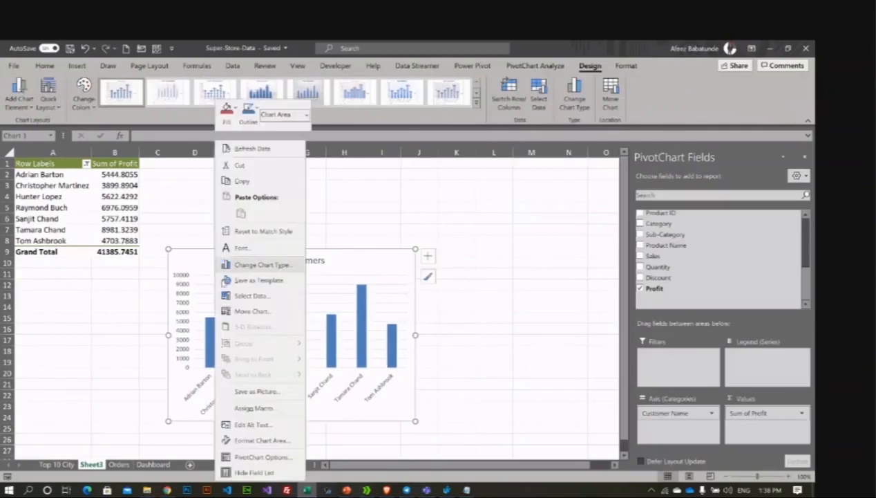
click(260, 313)
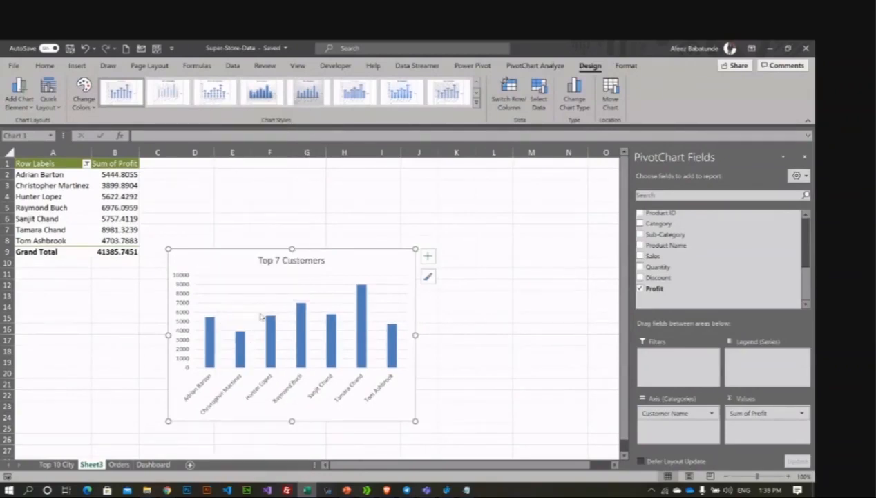
click(266, 325)
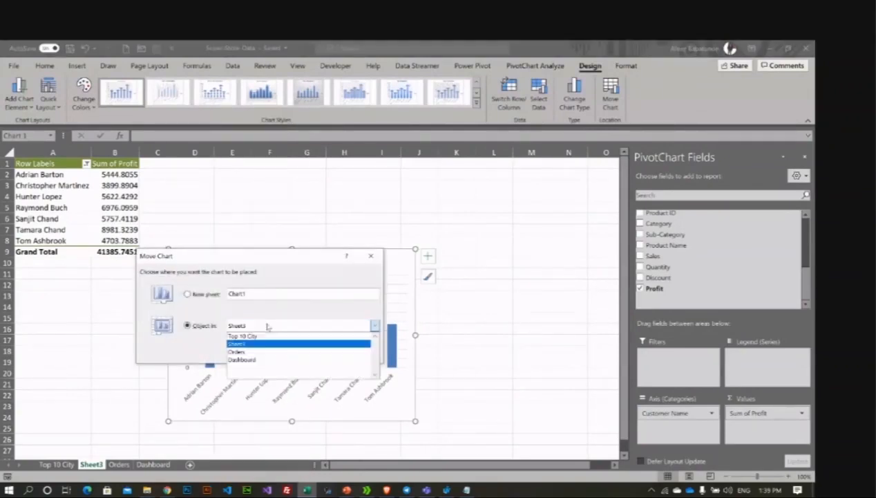
click(247, 357)
click(311, 352)
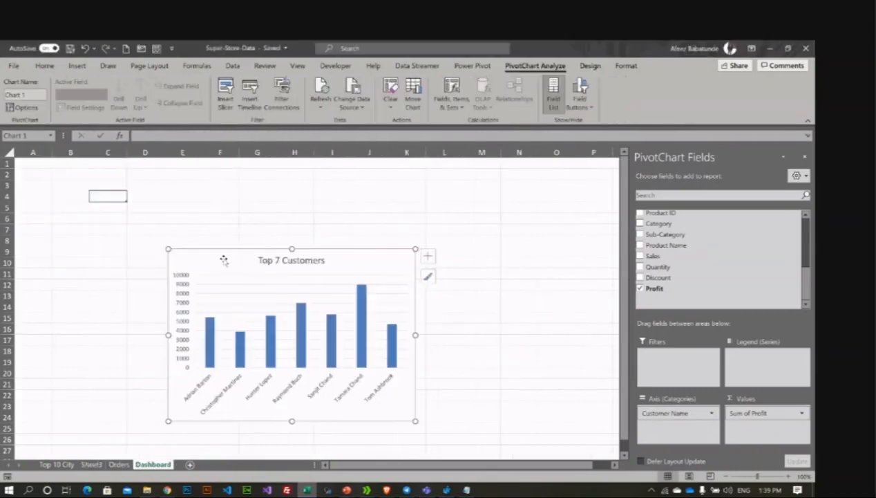
Step: Fill cells A1:R40 on Dashboard with a light grey background
drag(223, 260, 146, 246)
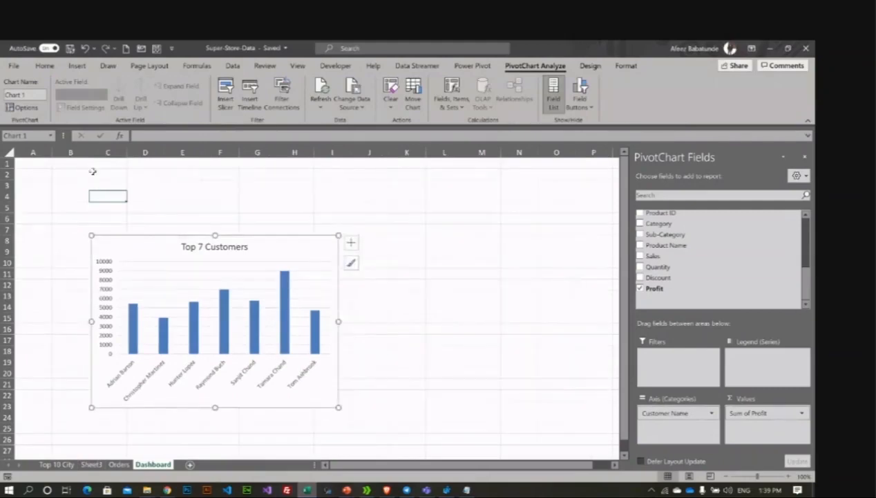
drag(92, 170, 439, 359)
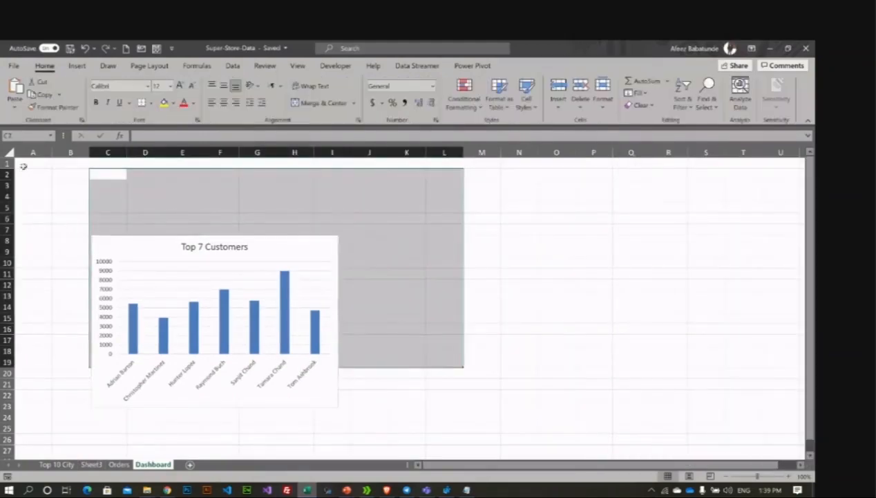
click(25, 164)
drag(25, 164, 647, 445)
scroll(536, 360, up, 4)
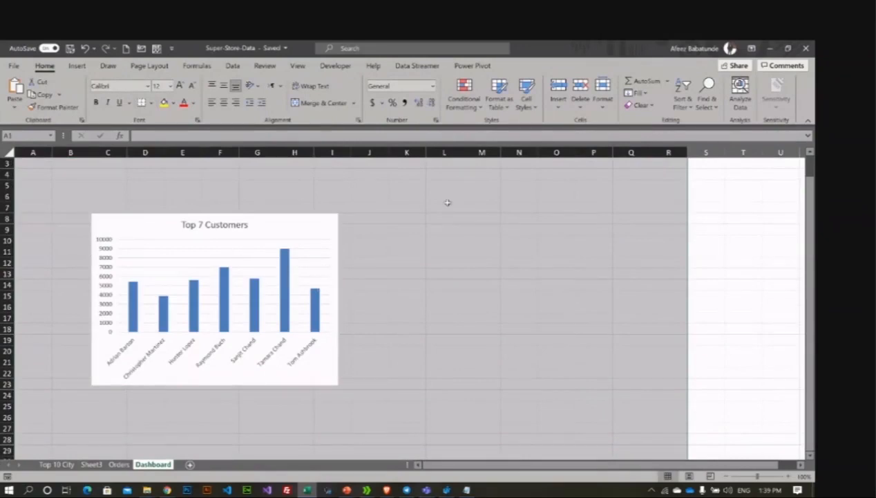
click(173, 104)
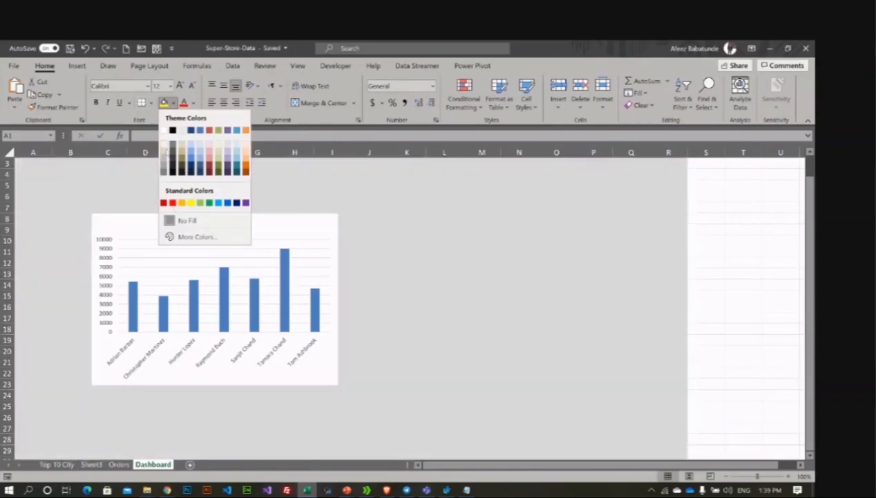
click(166, 151)
scroll(415, 271, up, 1)
click(416, 273)
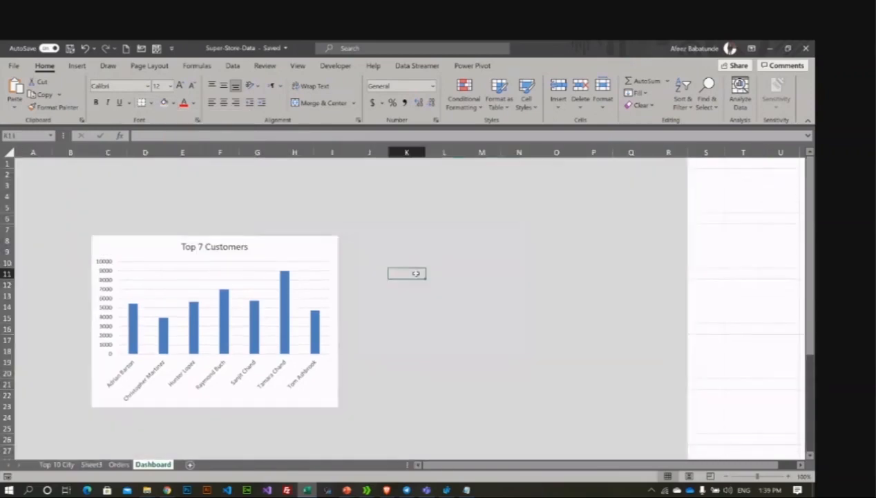
Step: Shrink the Top 7 Customers chart and move it toward the left
click(160, 247)
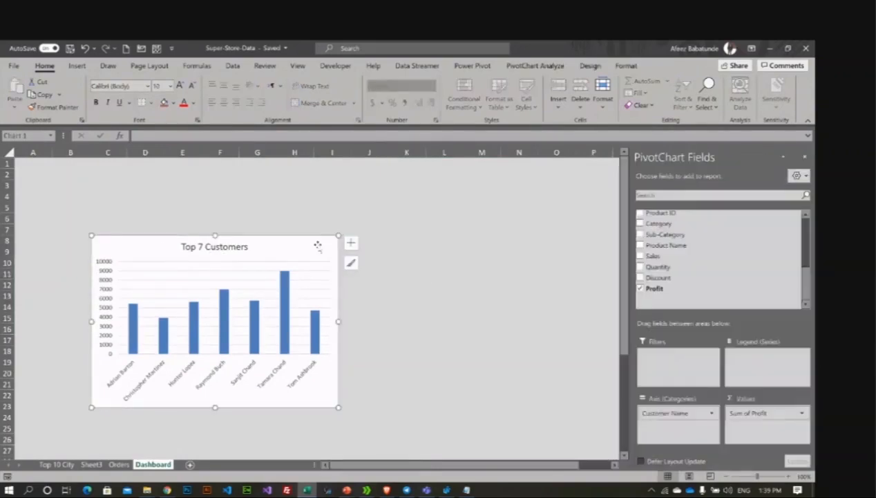
drag(338, 236, 313, 256)
drag(152, 266, 118, 257)
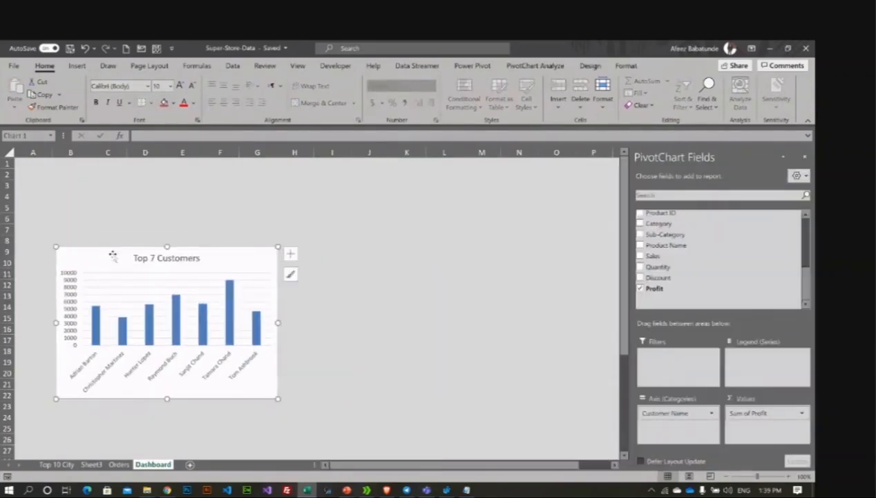
click(122, 206)
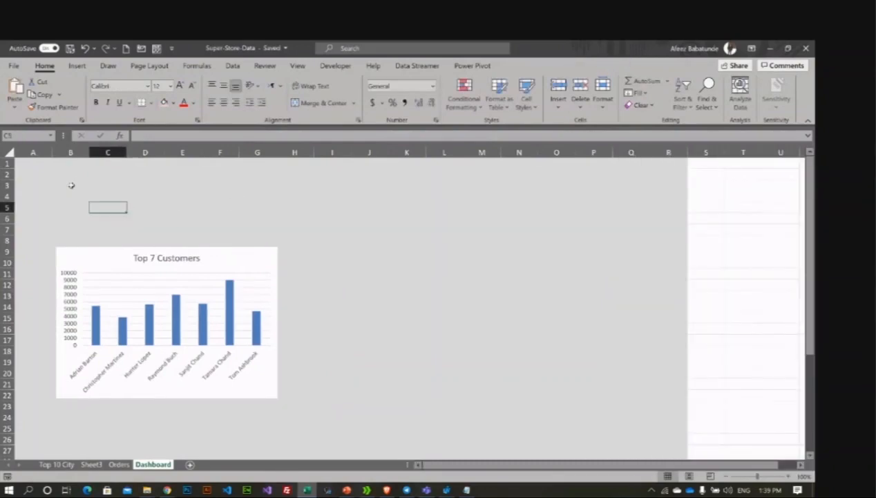
Step: Merge and centre B3:Q4, then enter the title 'SALES DASHBOARD' in it
drag(70, 185, 381, 211)
mouse_move(614, 185)
mouse_down()
mouse_move(622, 197)
mouse_move(617, 192)
mouse_up()
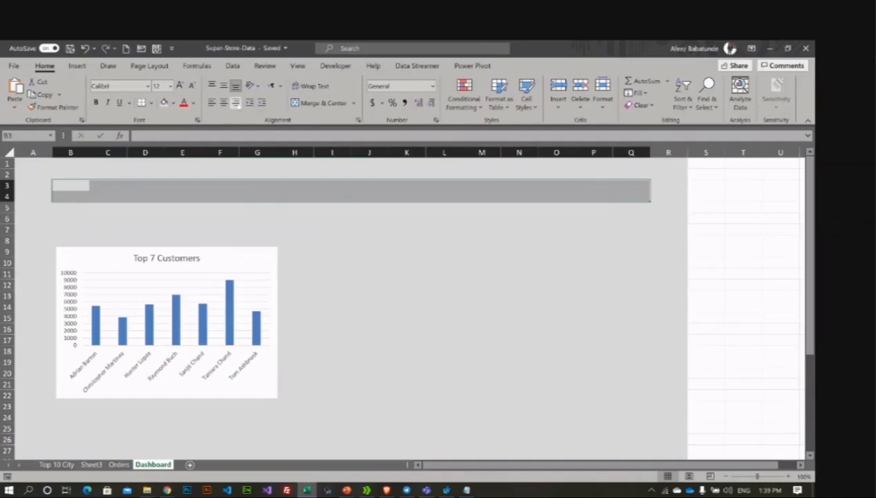
click(322, 102)
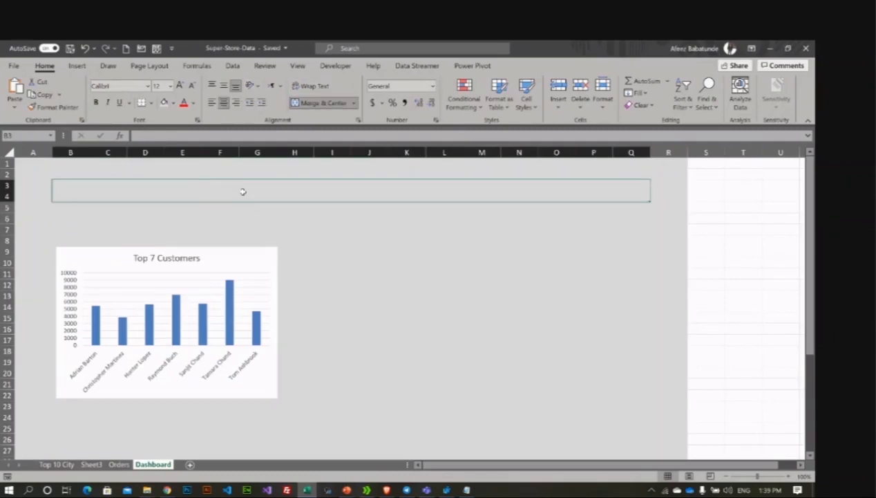
text(SALA)
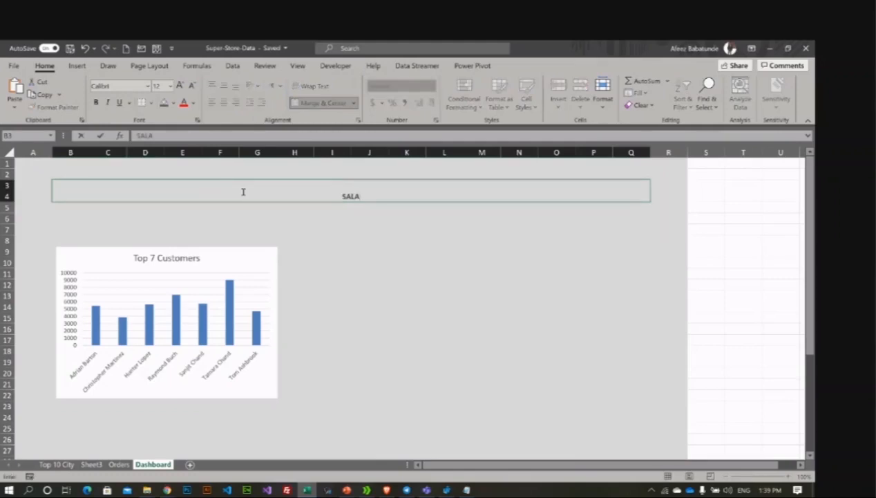
key(BackSpace)
text(ES DASHBOARE)
key(BackSpace)
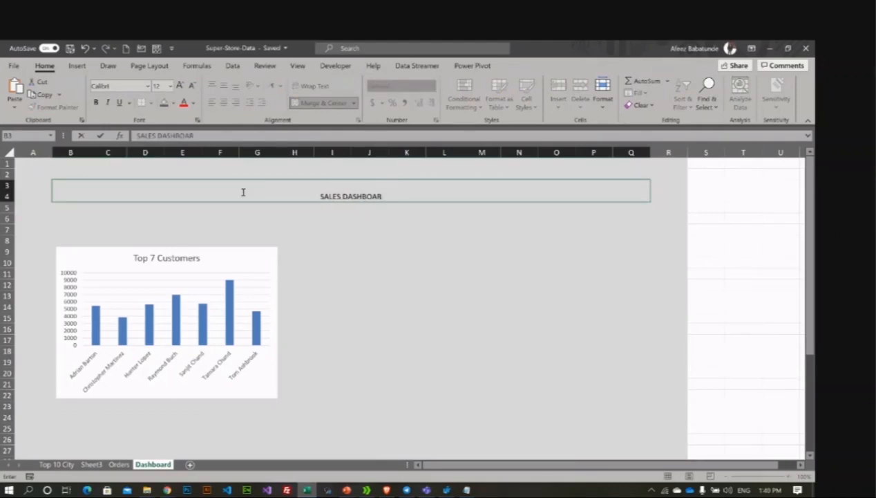
text(D)
key(Return)
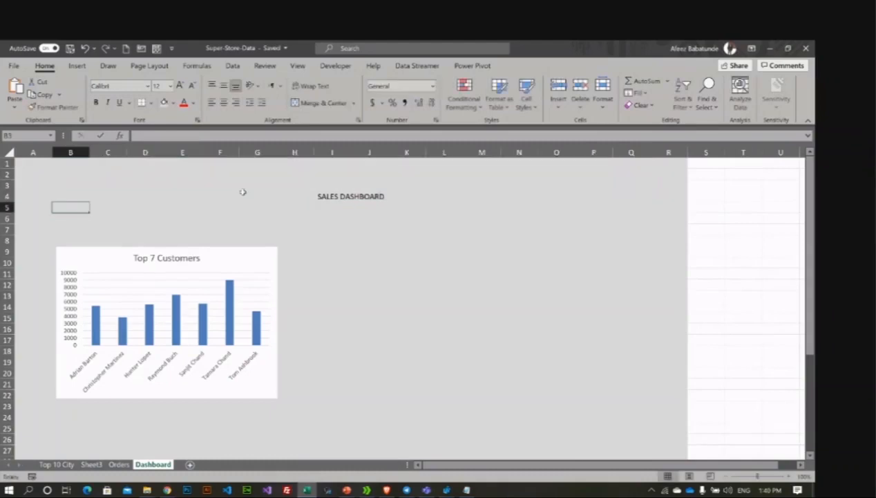
click(363, 199)
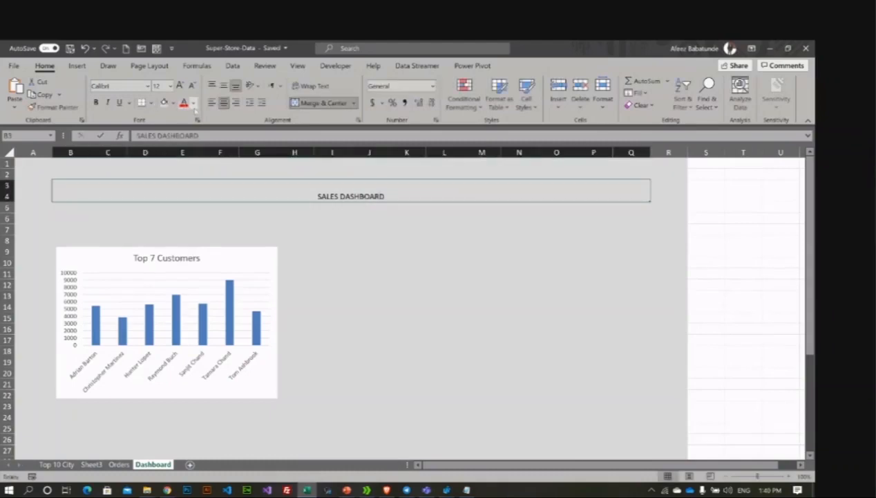
Step: Make the title text green and enlarge its font size three steps
click(193, 103)
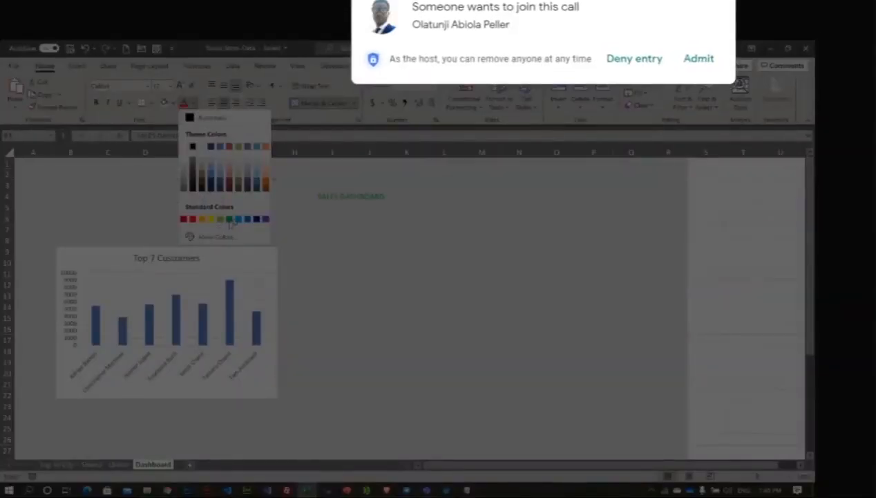
click(229, 218)
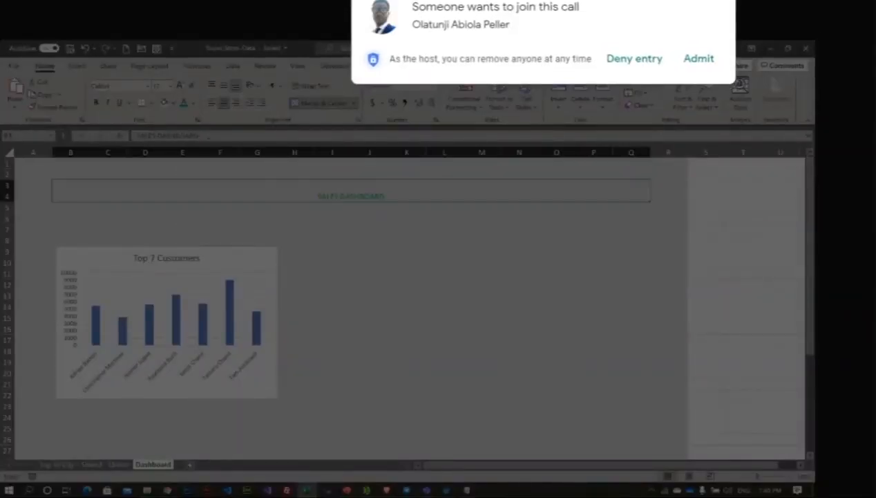
click(180, 86)
click(180, 85)
click(180, 85)
click(181, 85)
click(181, 86)
click(181, 86)
Step: Admit a waiting call participant, review the finished title, and go to the Orders sheet
click(697, 61)
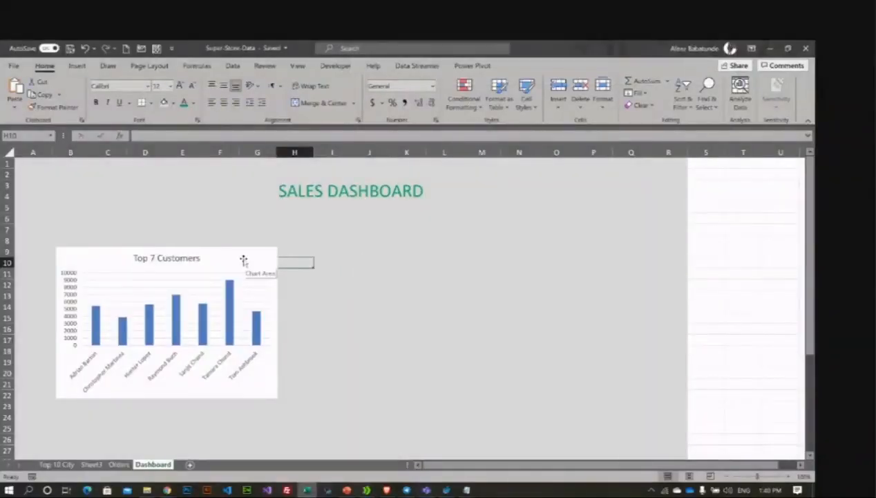
click(195, 177)
click(219, 201)
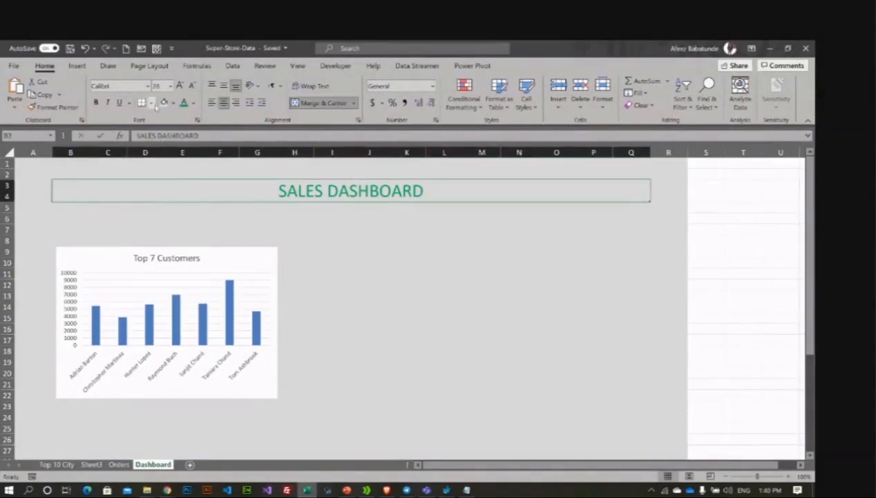
click(356, 218)
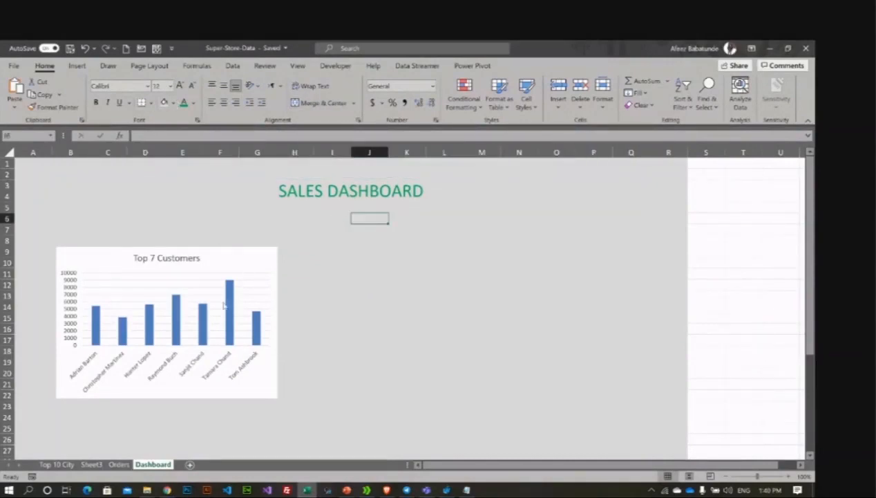
click(111, 467)
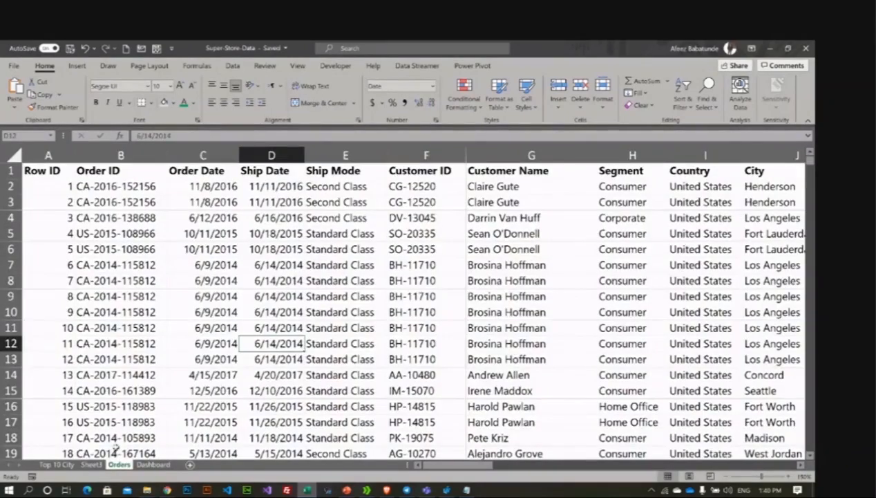
Step: Select a cell in the Orders data and open the Insert tab's PivotChart choices
click(182, 278)
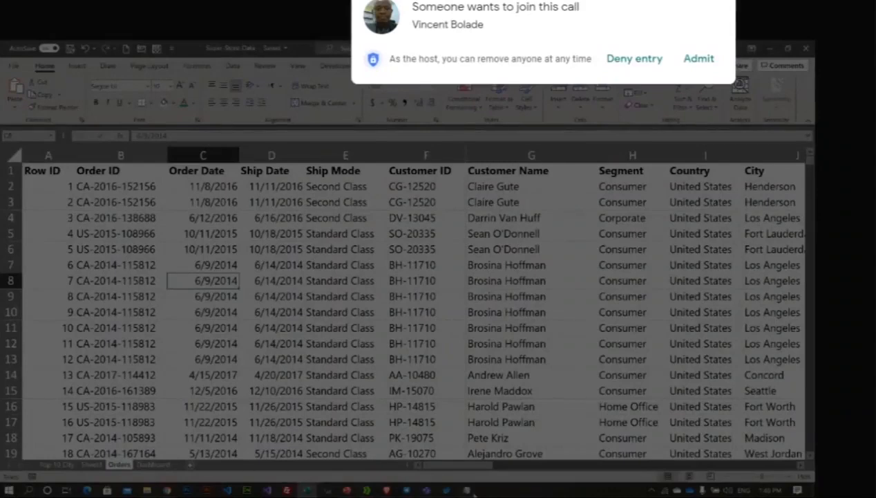
click(467, 489)
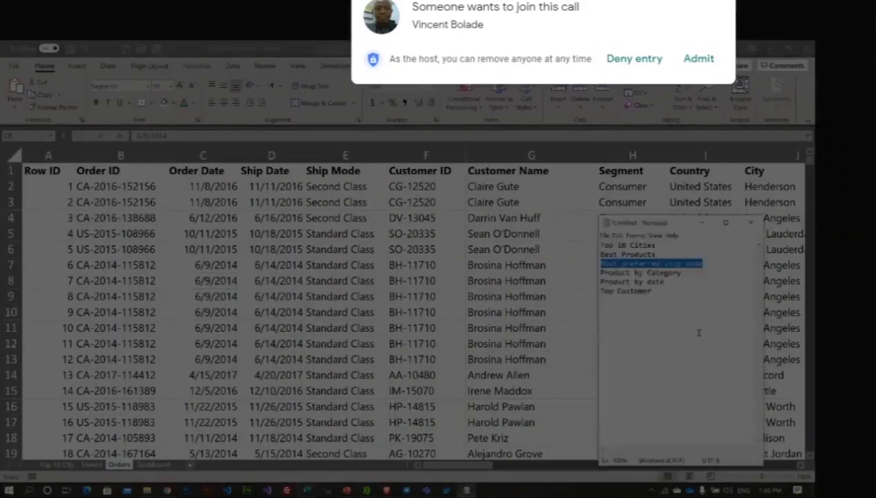
click(698, 60)
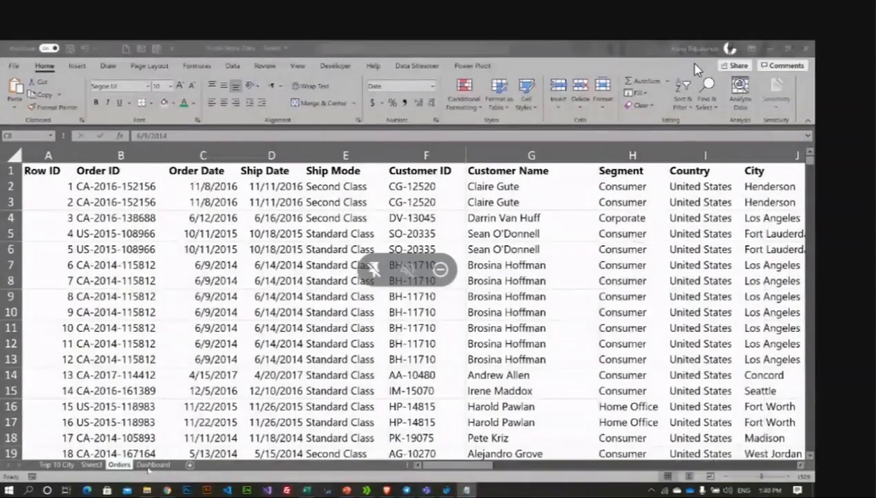
click(339, 296)
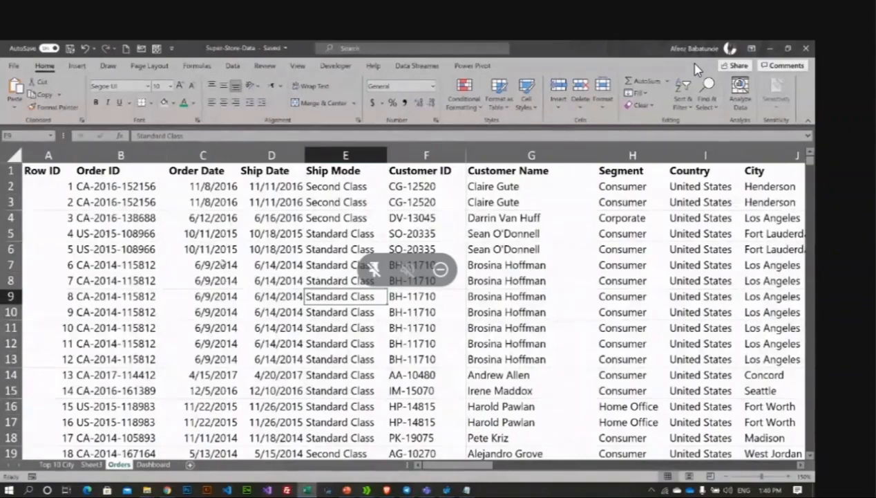
click(351, 249)
click(515, 281)
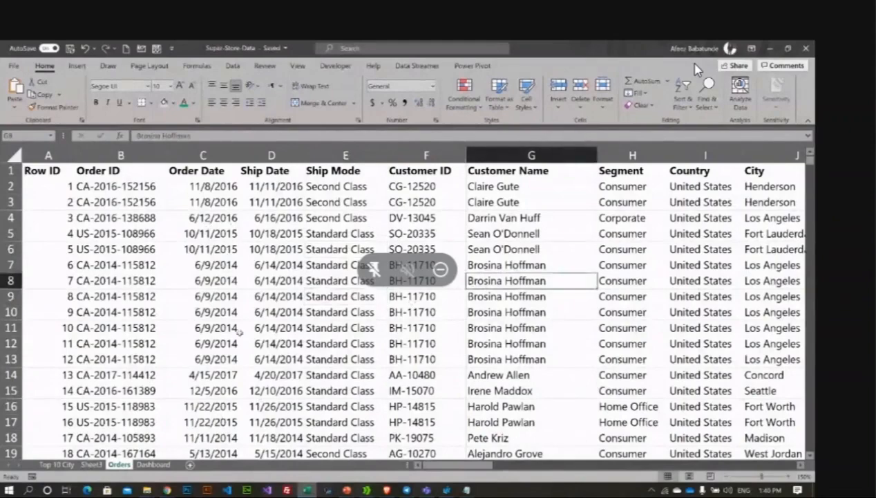
click(77, 66)
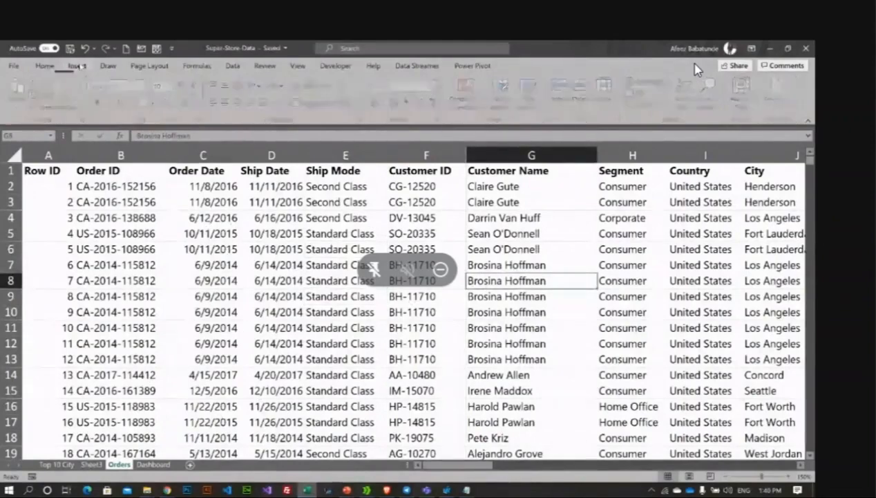
click(465, 100)
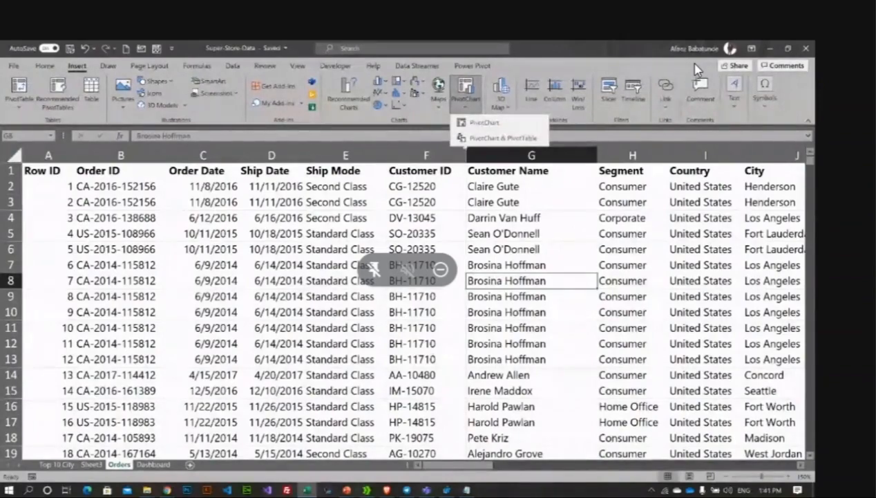
Step: Create a PivotChart from the orders on the existing Sheet3 at cell D1
click(484, 123)
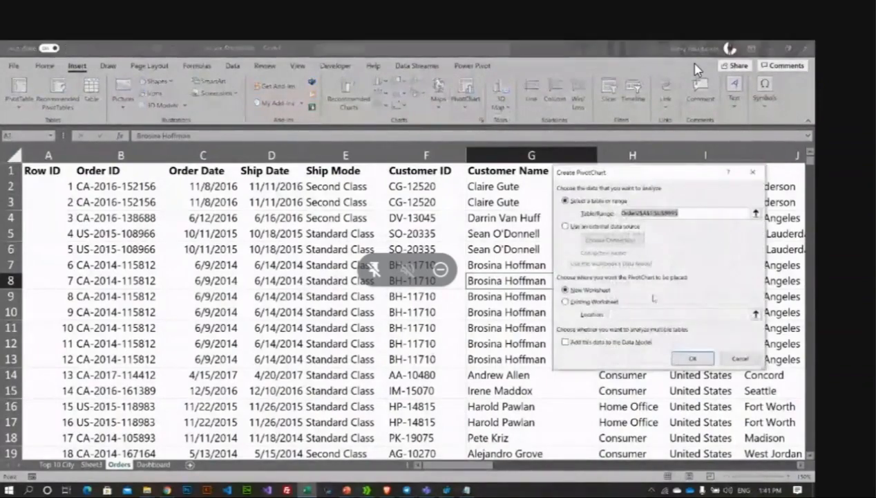
click(653, 298)
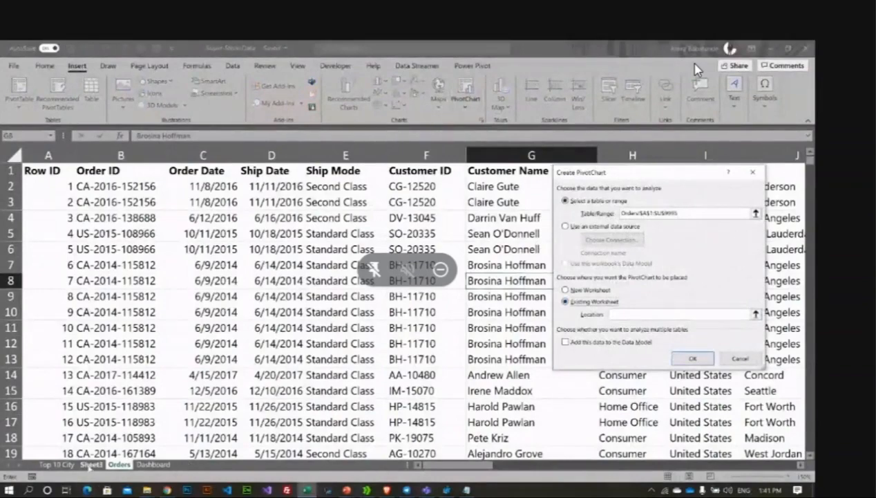
click(91, 464)
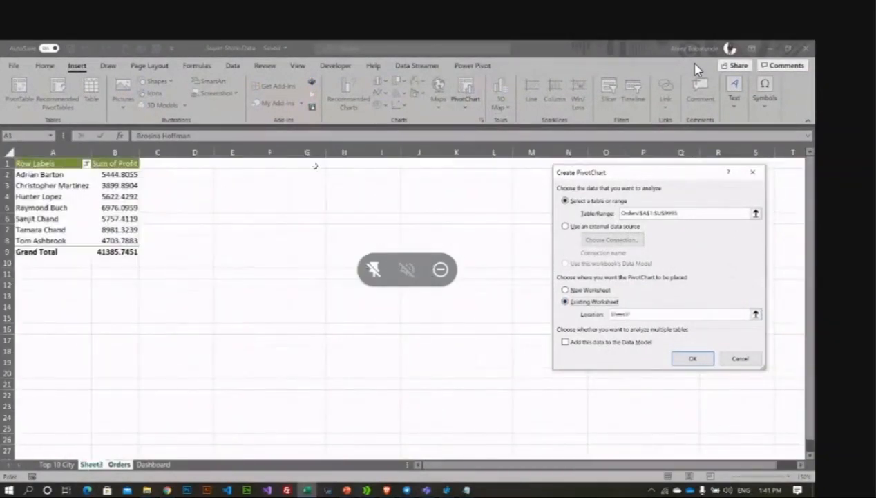
click(198, 164)
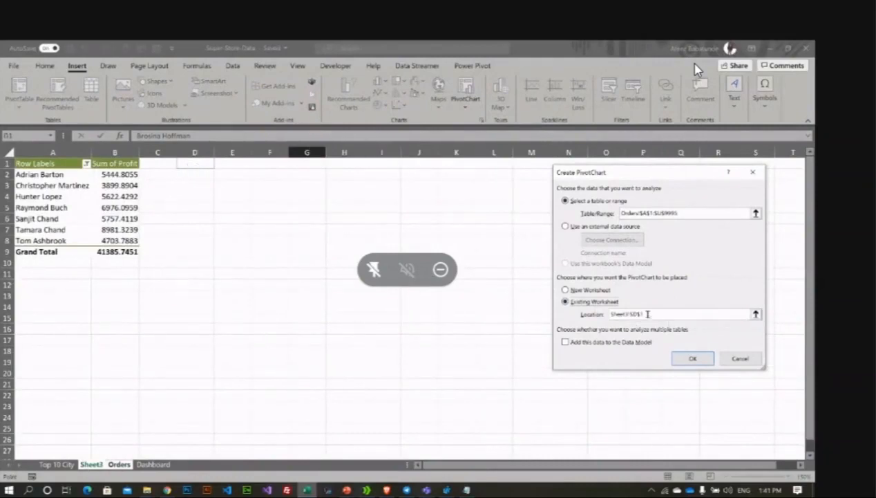
click(691, 357)
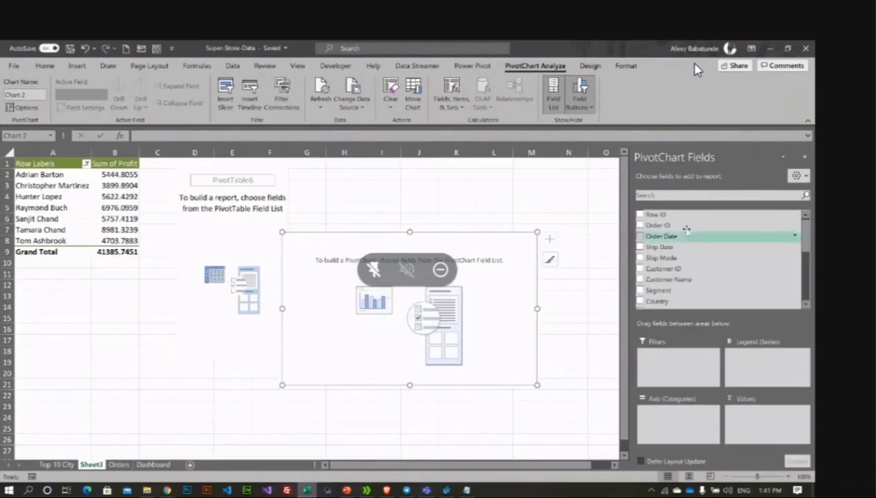
Step: Build the pivot chart with Order Date as categories and Count of Order ID as values
scroll(657, 263, down, 2)
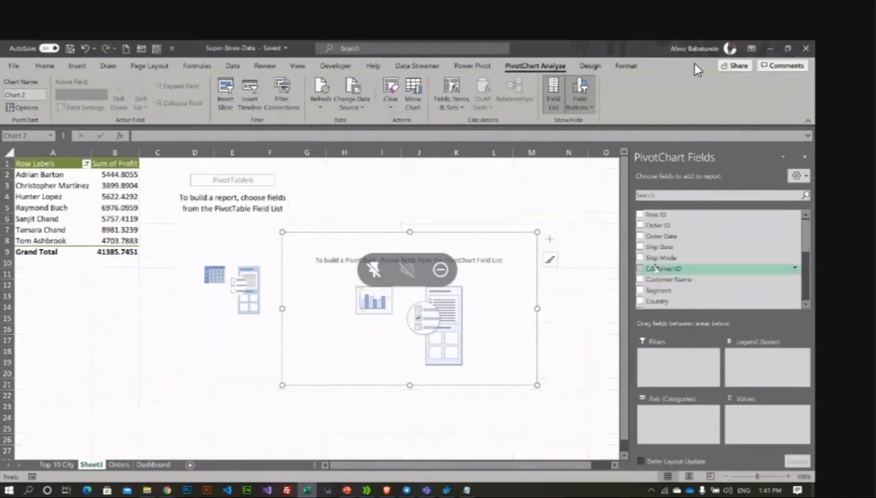
scroll(654, 262, up, 2)
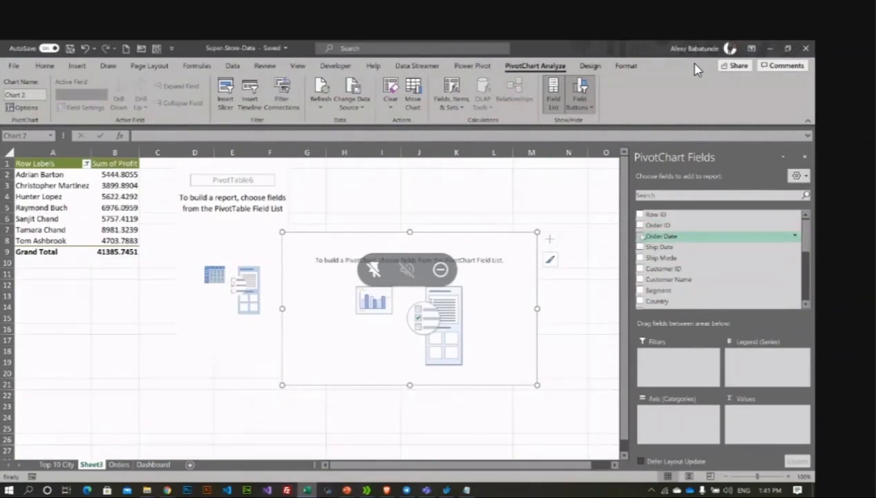
click(640, 235)
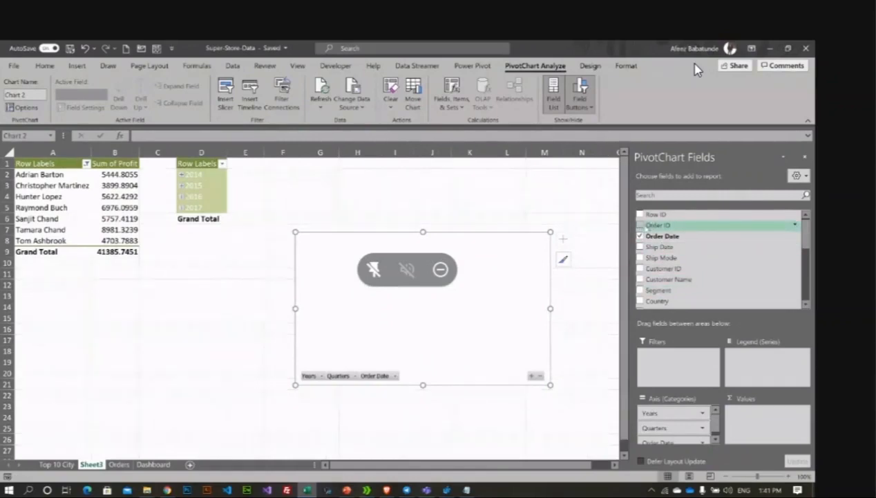
drag(658, 224, 768, 414)
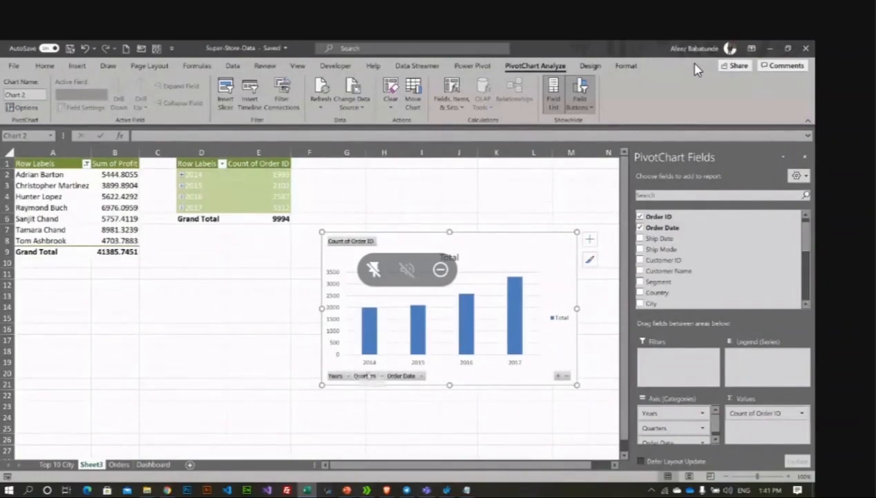
Step: Switch to the Google Meet call and mute the microphone
click(170, 490)
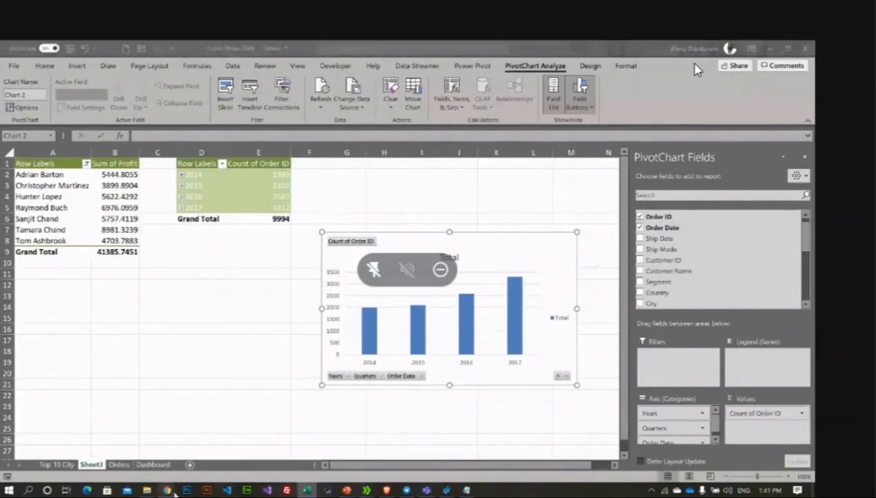
click(156, 452)
click(369, 460)
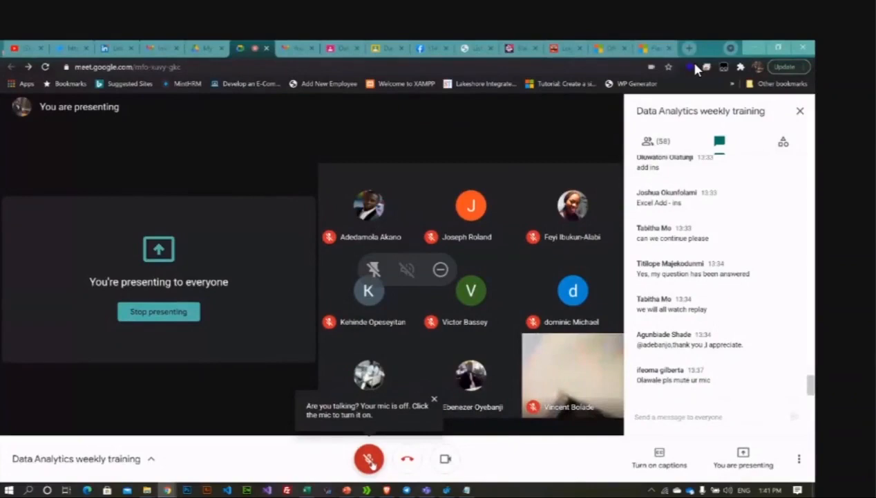
Step: Unmute the Meet microphone, return to Excel, and move the order-count chart below the pivots
click(375, 464)
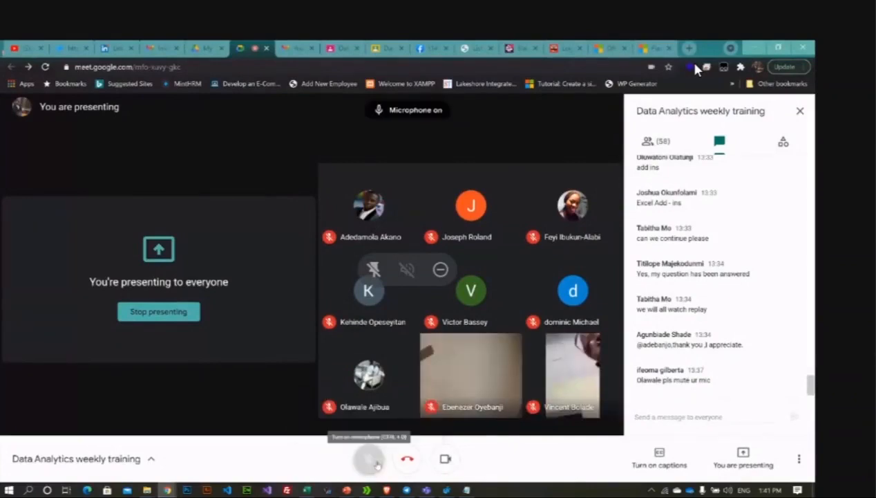
click(369, 463)
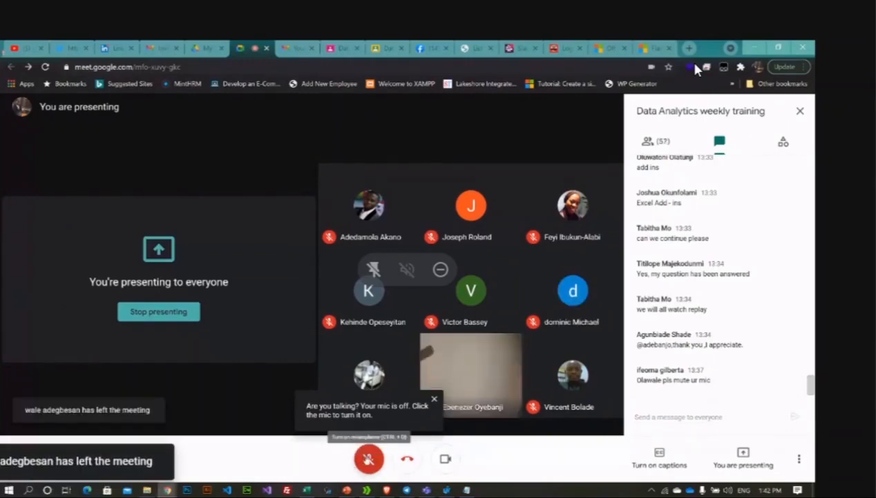
click(369, 458)
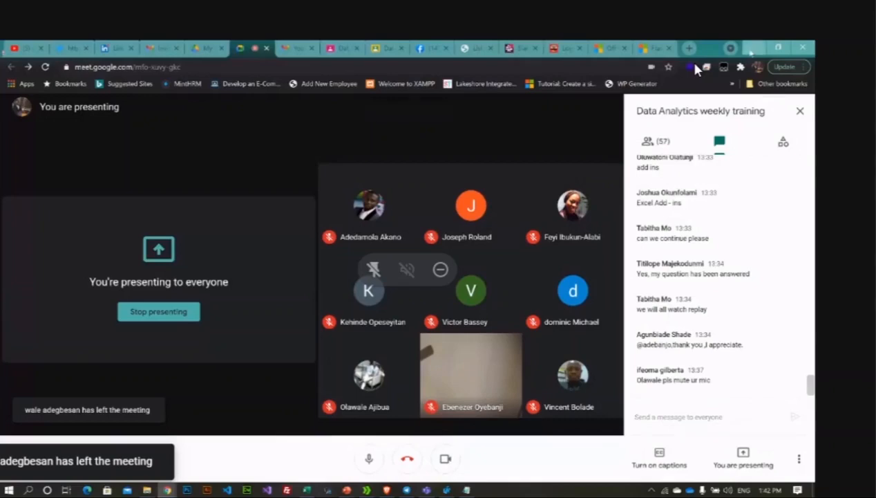
key(alt+Tab)
drag(424, 239, 285, 269)
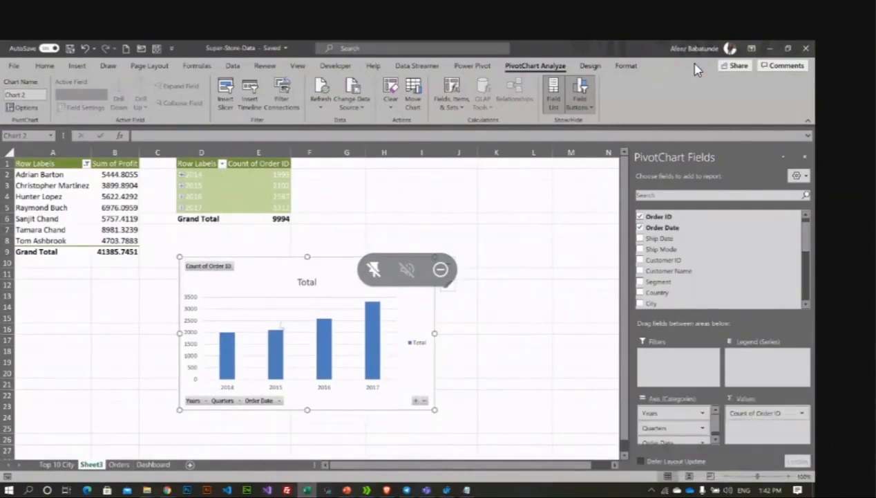
Step: Remove Order Date and Years from the axis so the pivot groups by quarter only
click(228, 402)
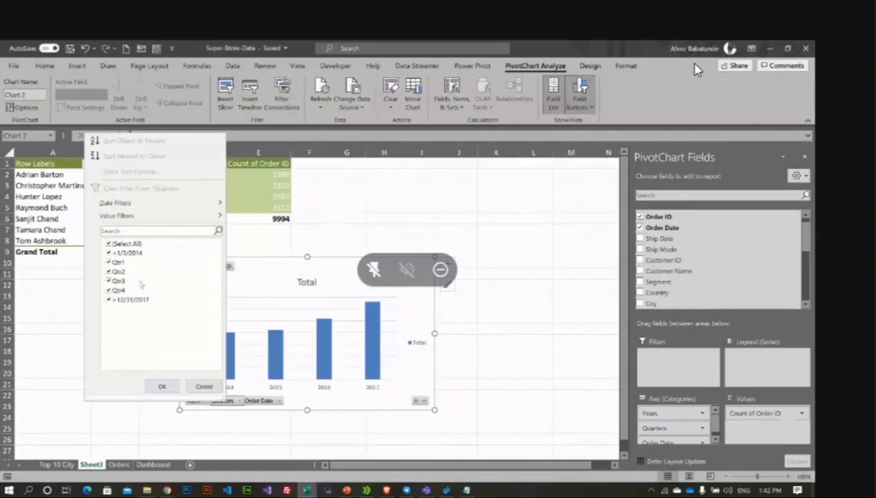
click(354, 230)
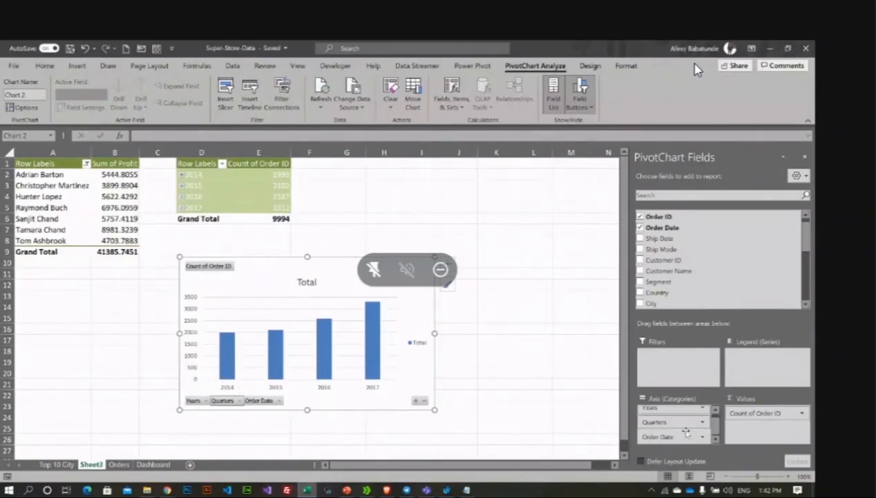
scroll(683, 431, down, 1)
scroll(672, 429, up, 1)
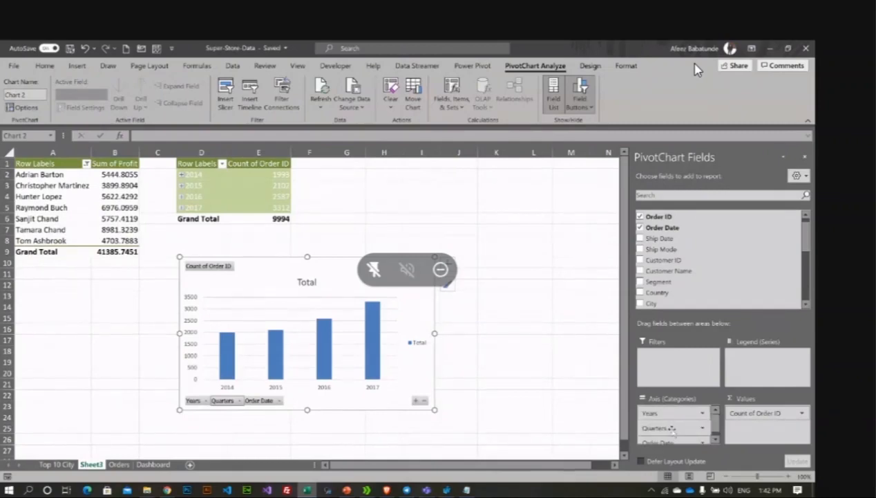
scroll(671, 429, down, 1)
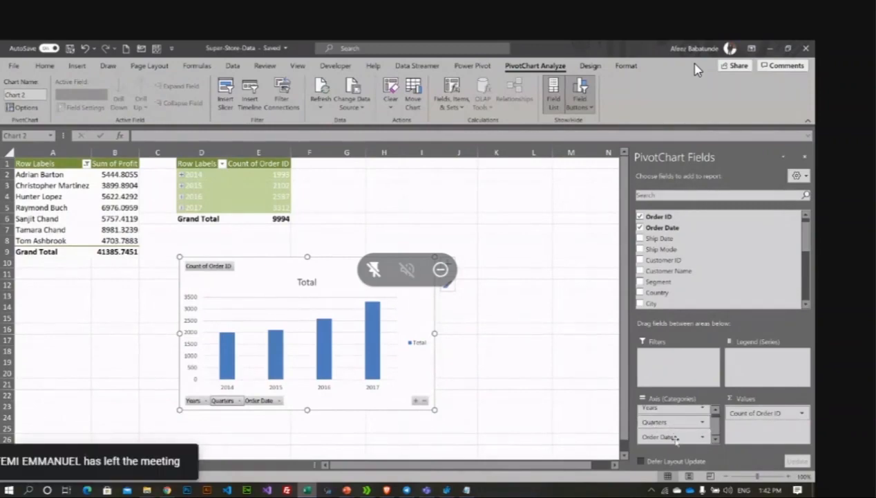
drag(673, 437, 607, 426)
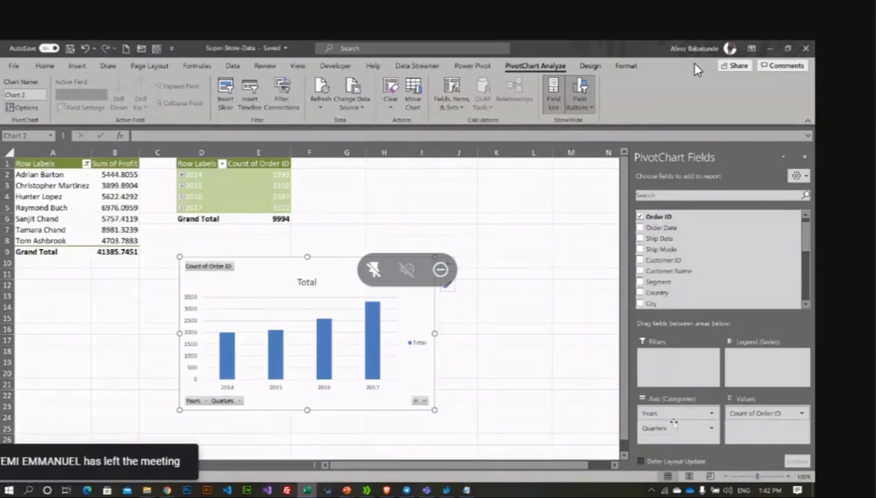
drag(673, 423, 598, 390)
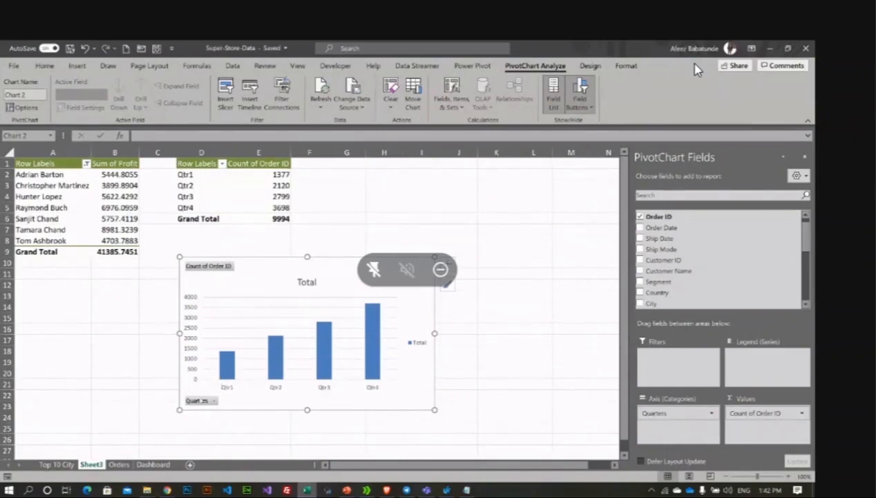
Step: Hide all field buttons on the quarterly orders chart
right_click(197, 400)
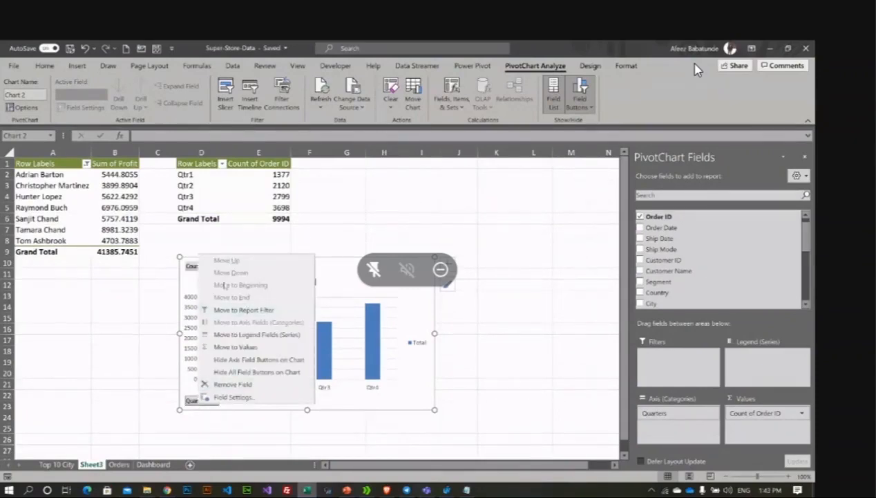
click(257, 372)
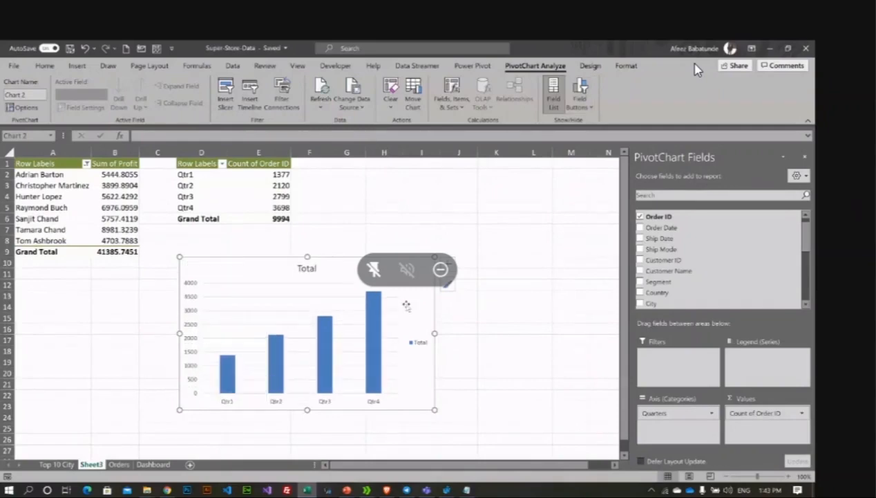
drag(405, 271, 405, 270)
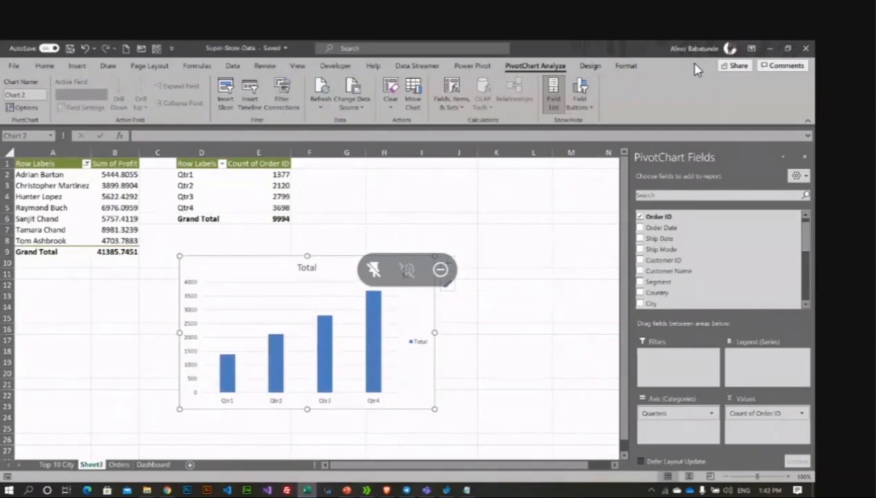
Step: Move the quarterly orders chart to the Dashboard sheet
right_click(348, 266)
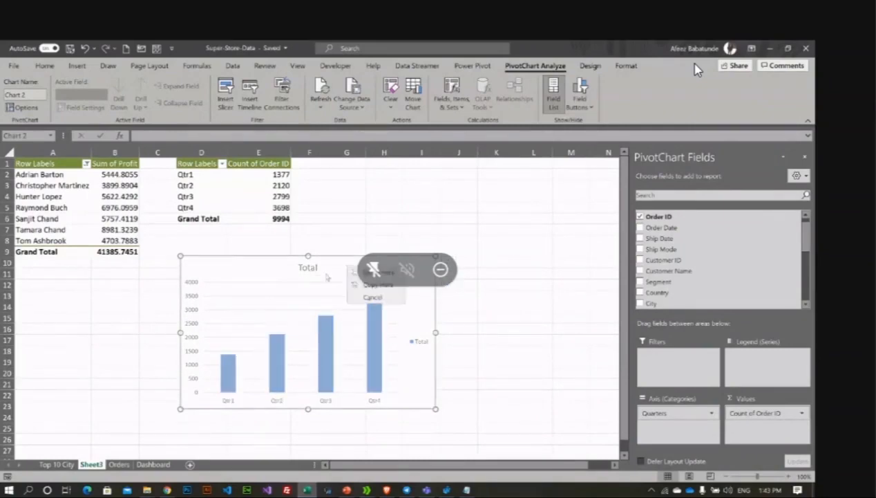
right_click(327, 276)
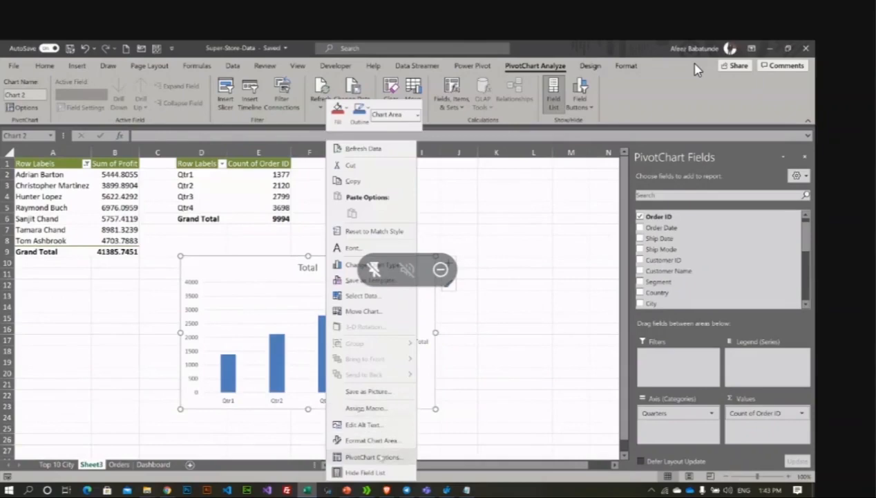
click(367, 311)
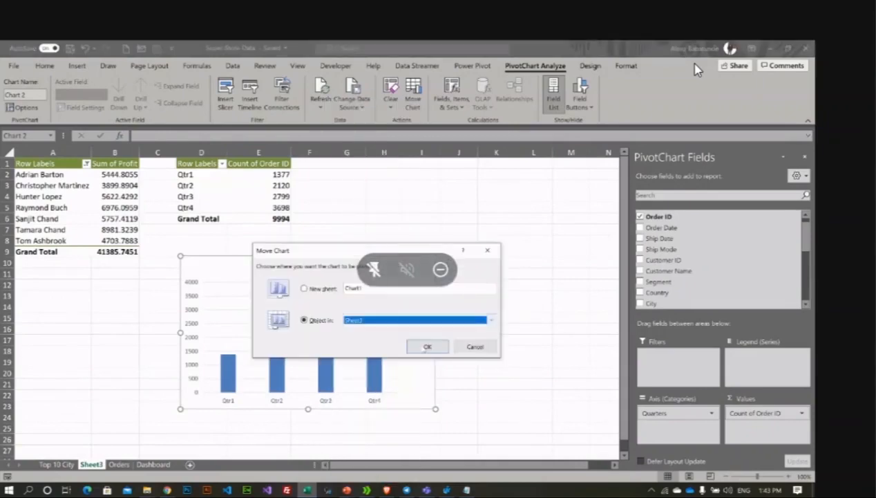
click(387, 323)
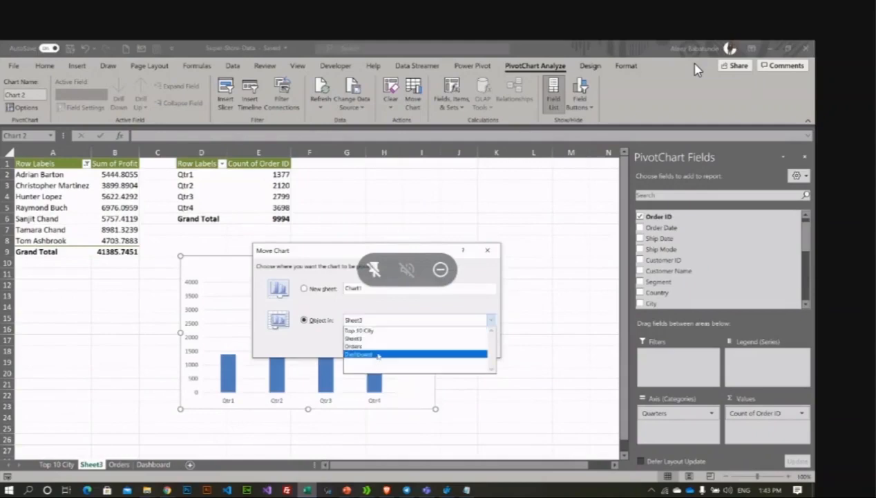
click(378, 355)
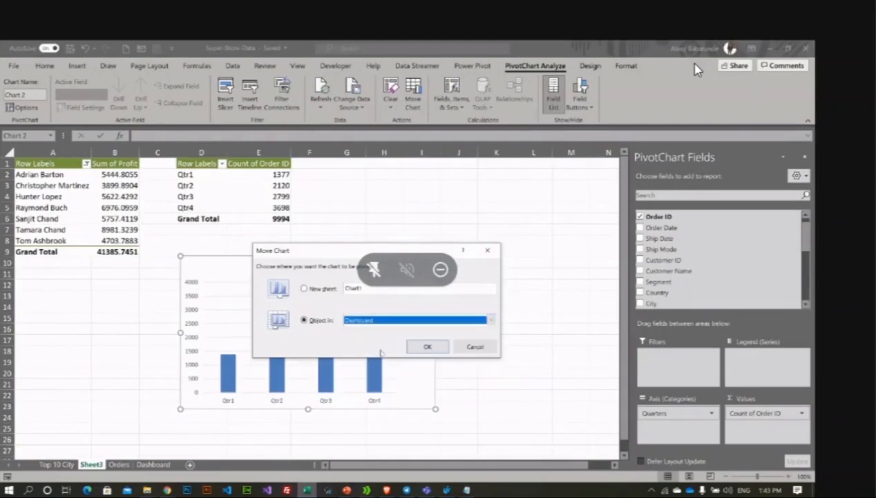
click(427, 346)
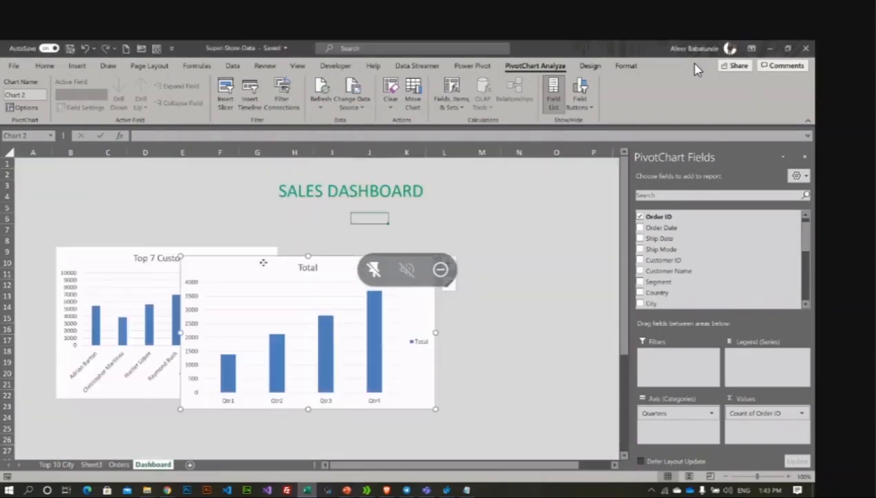
Step: Position the chart beside the Top 7 Customers chart
drag(331, 287, 452, 278)
drag(383, 253, 385, 253)
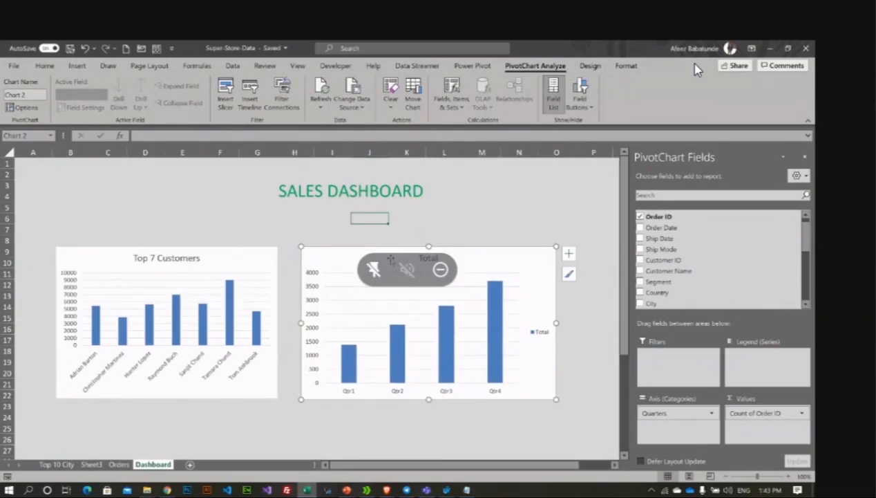
click(590, 66)
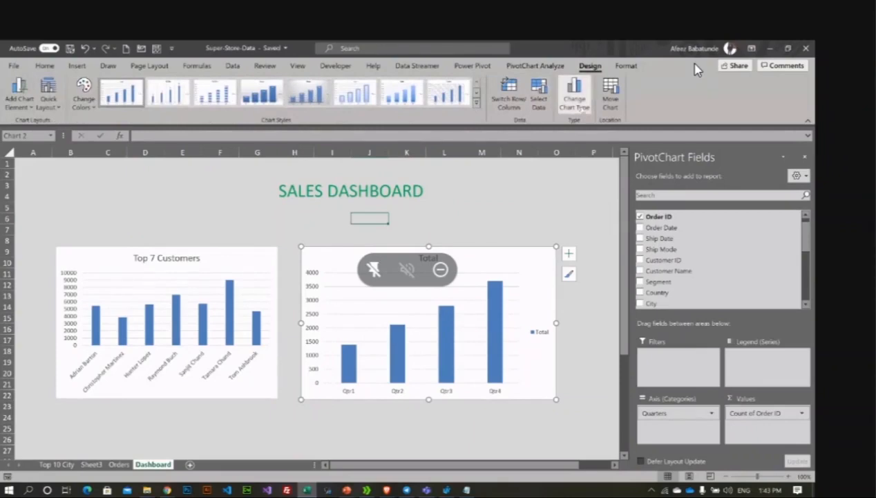
Step: Change the quarterly orders chart type to Clustered Bar
click(574, 97)
drag(347, 110, 565, 108)
click(490, 199)
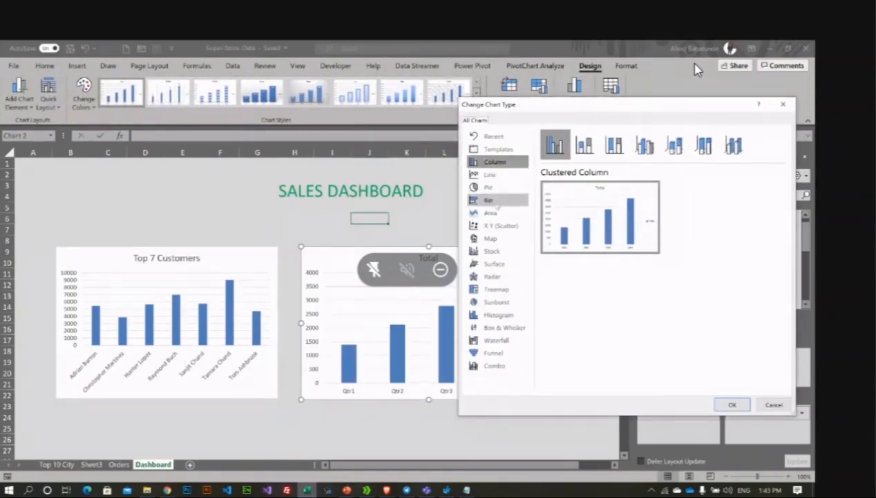
click(732, 405)
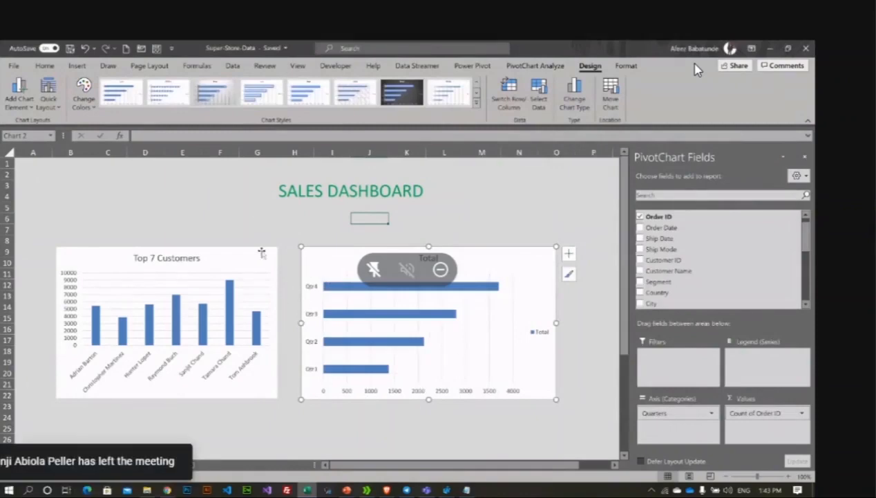
click(218, 215)
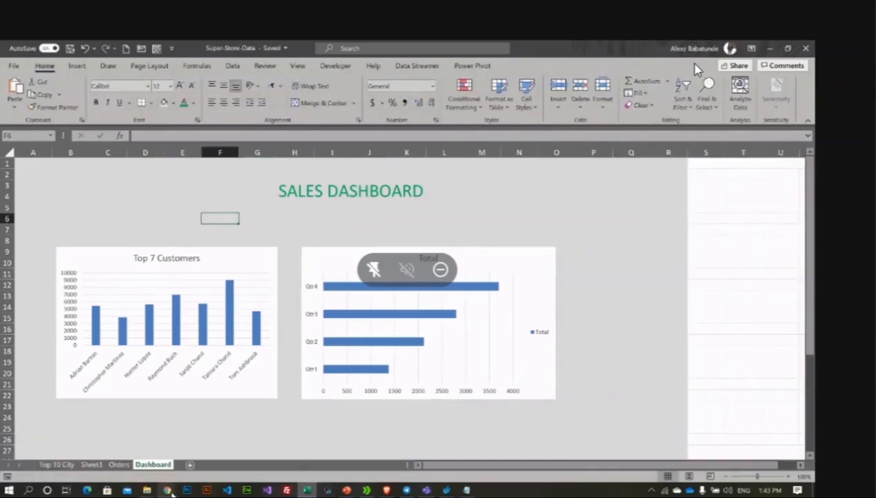
Step: Admit a waiting call participant and go to the Orders data sheet
mouse_move(170, 490)
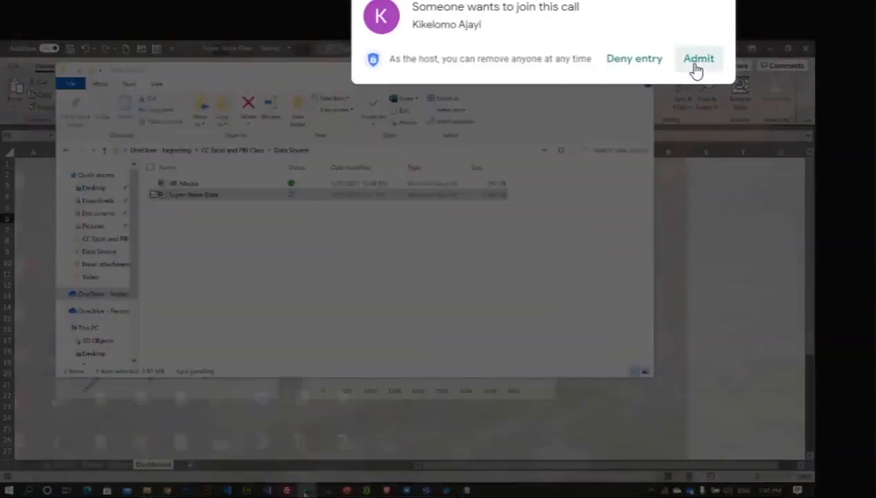
click(696, 64)
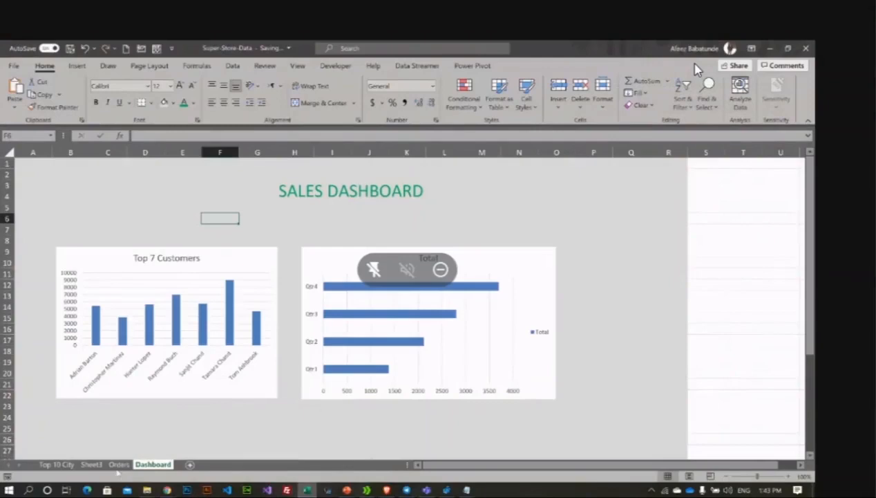
click(119, 463)
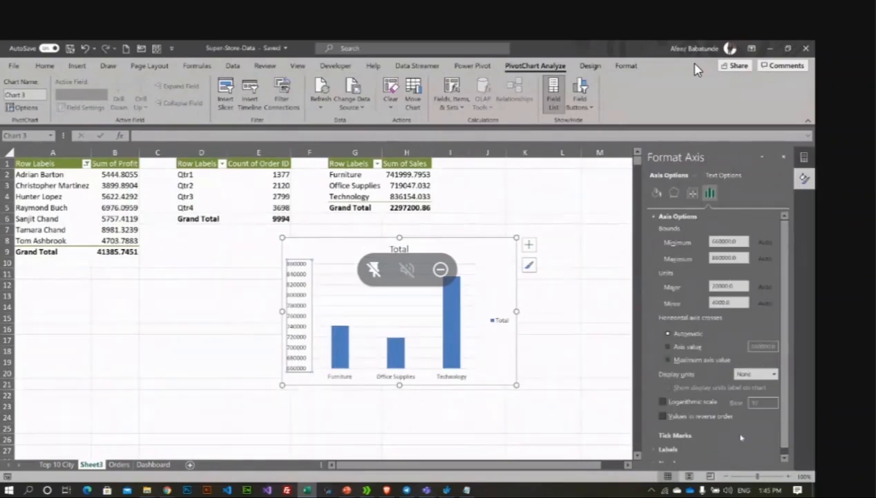
Step: Keep automatic axis crossing and set the value axis display units to Thousands
click(670, 347)
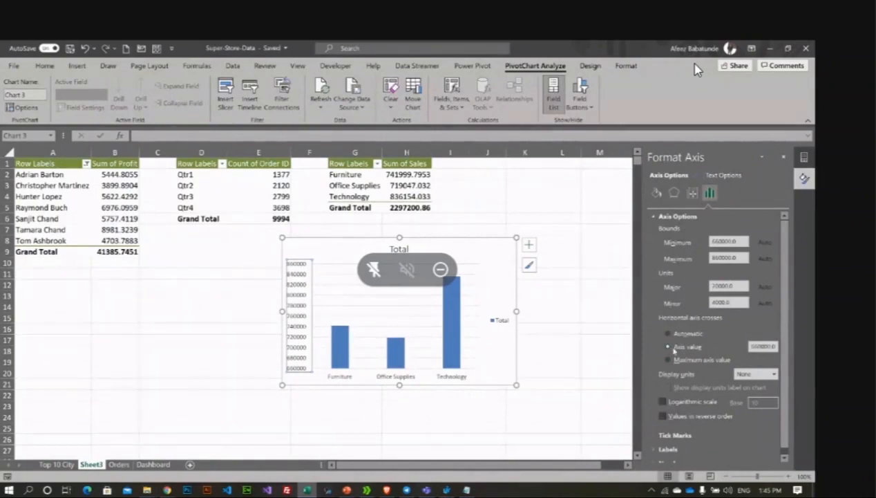
click(668, 360)
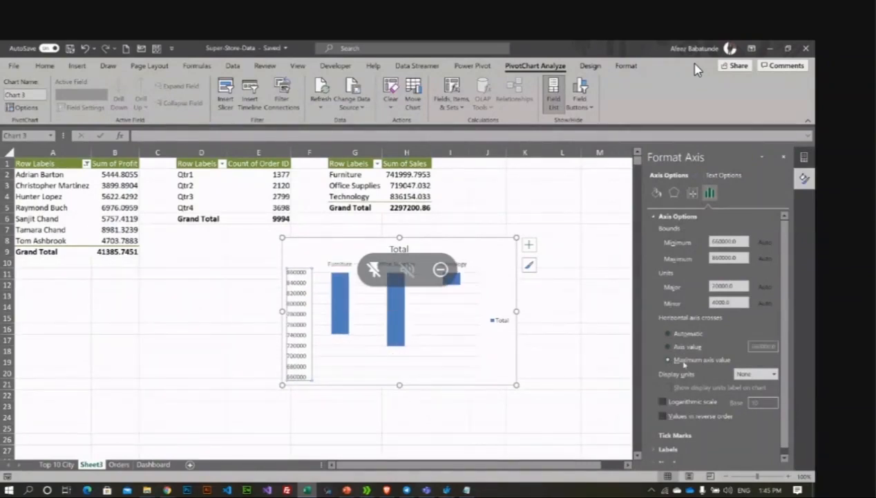
click(669, 334)
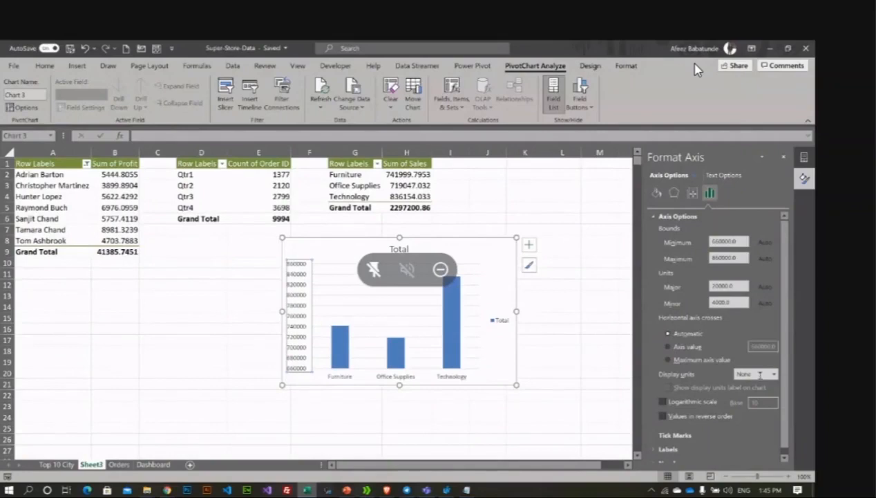
click(753, 373)
click(774, 374)
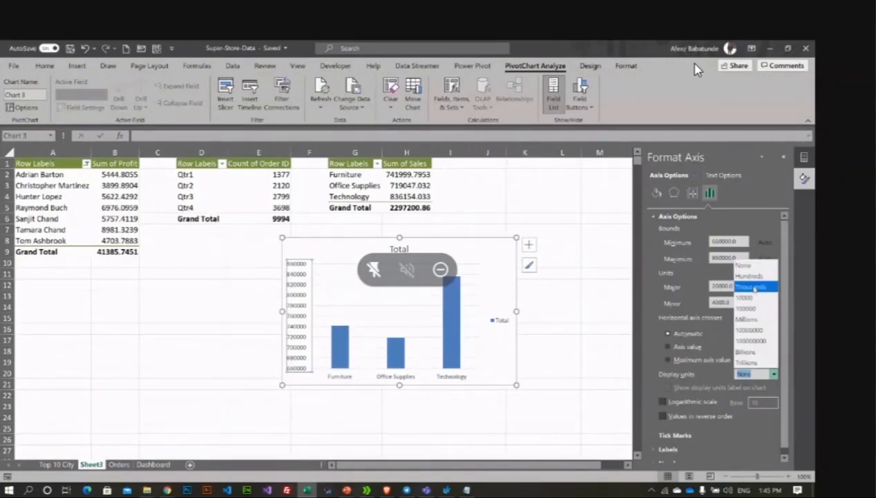
click(755, 287)
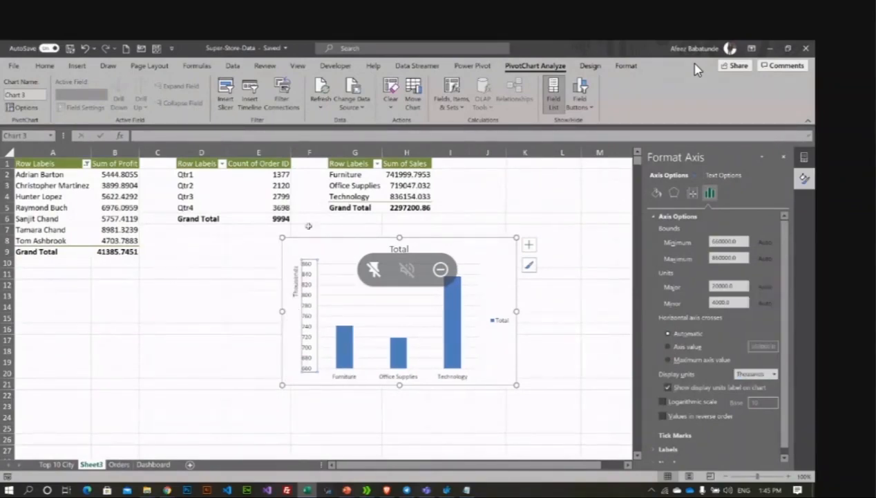
Step: Move the category sales chart down and left beneath the pivot tables
drag(563, 296, 557, 286)
drag(432, 249, 323, 270)
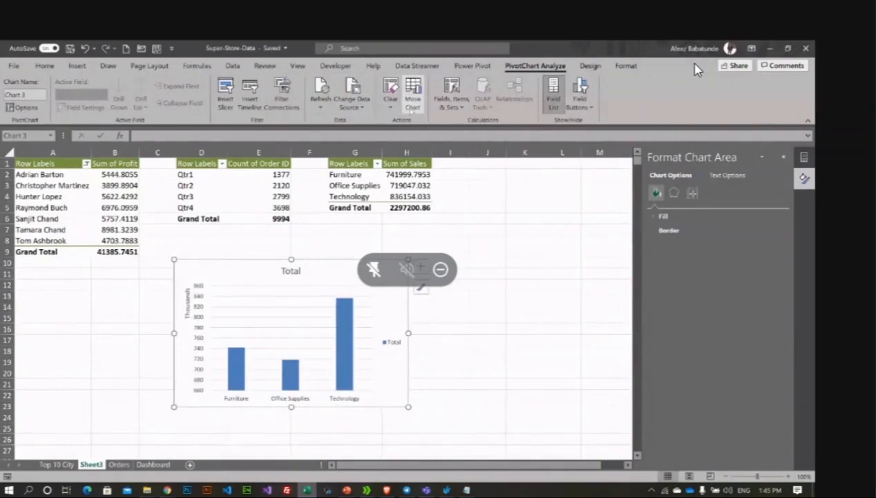
drag(321, 271, 323, 271)
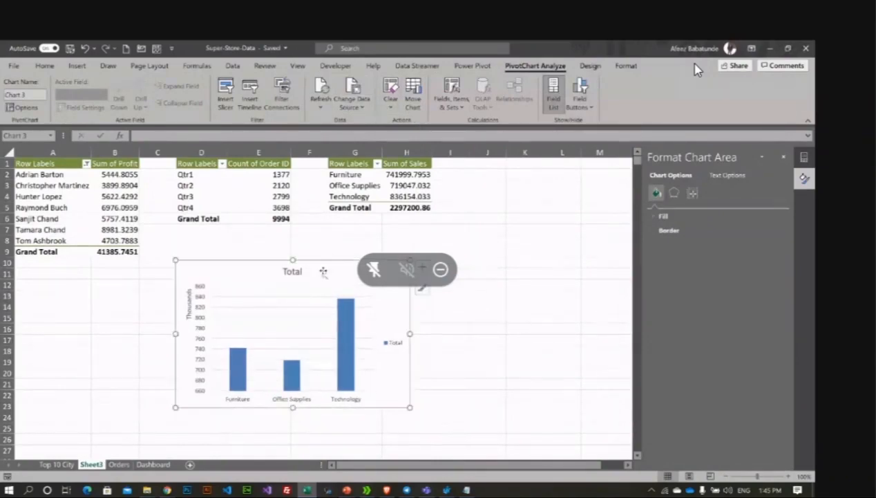
click(627, 66)
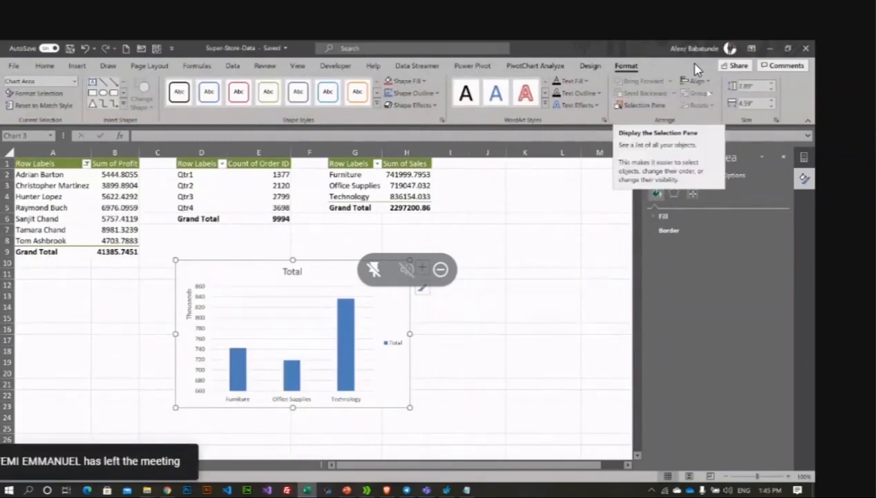
Step: Convert the category sales chart to a pie and add value labels to the Furniture, Office Supplies and Technology slices
click(590, 66)
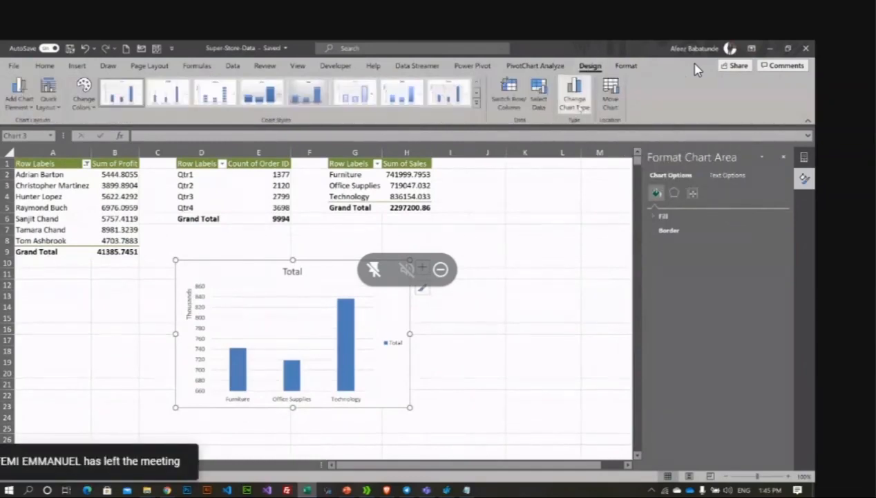
click(576, 98)
click(269, 190)
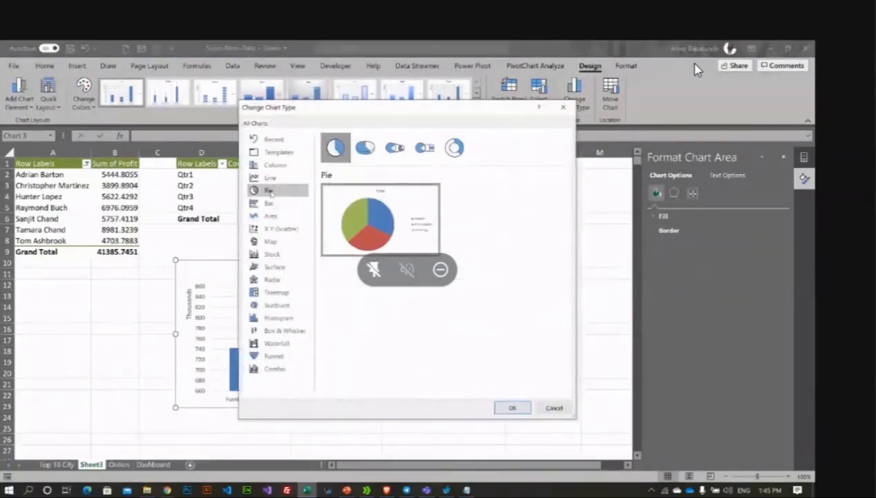
click(512, 408)
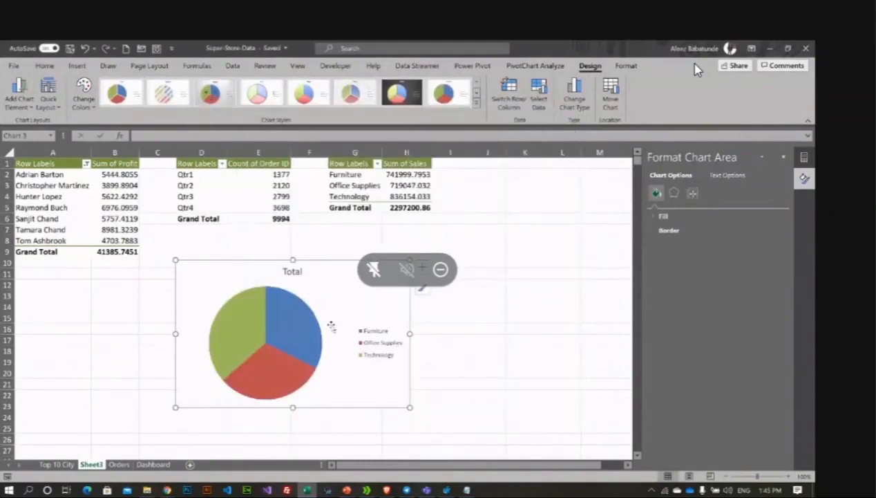
click(422, 270)
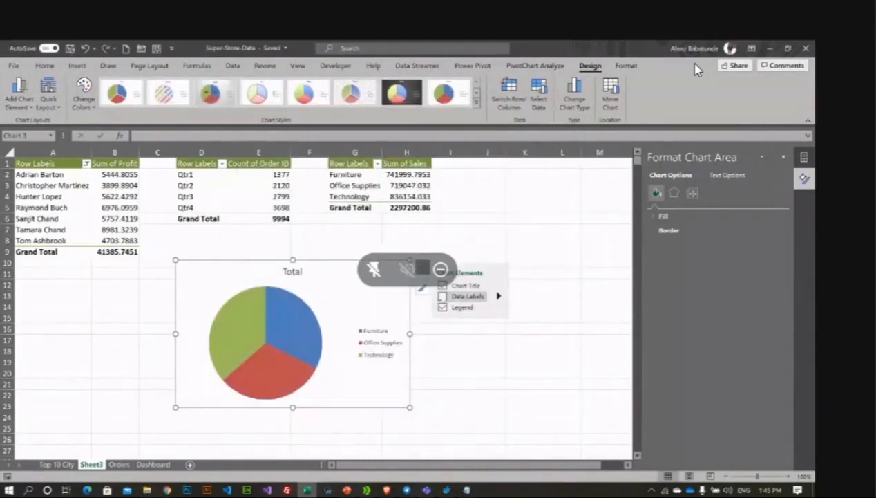
click(443, 296)
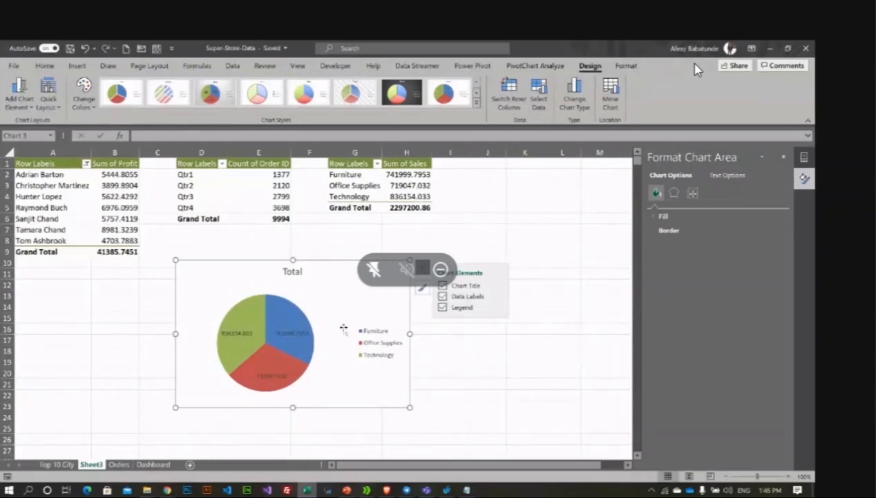
Step: Format the Sum of Sales values with comma separators and no decimals, e.g. 742,000
click(410, 175)
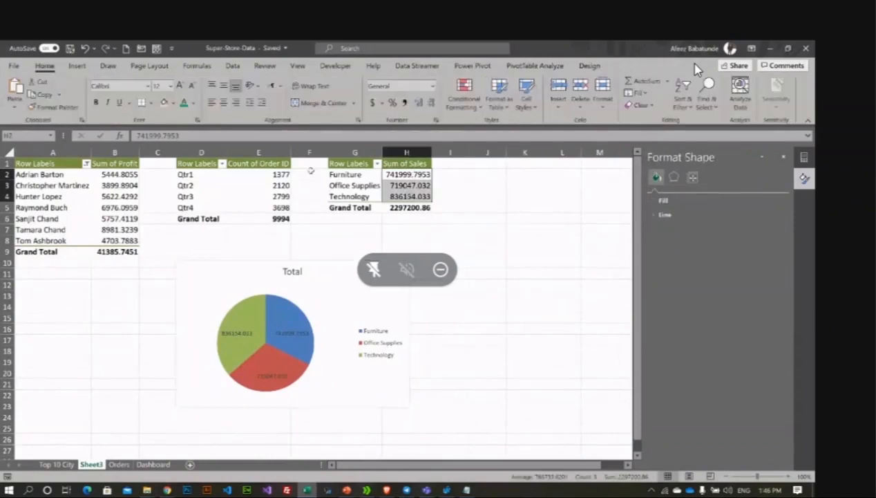
click(418, 102)
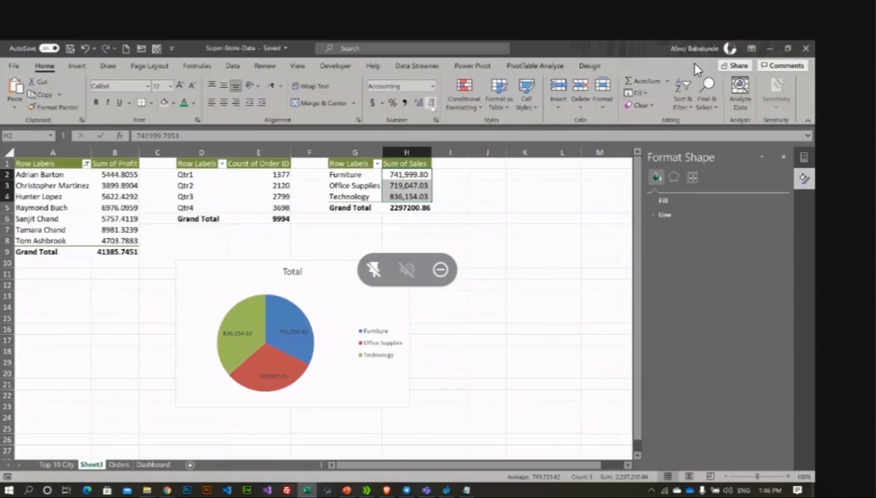
click(430, 102)
click(430, 102)
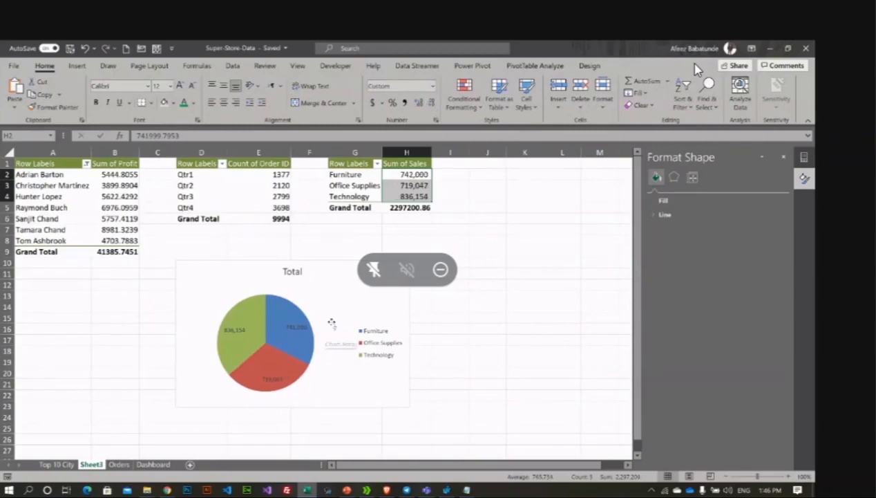
Step: Apply shaded chart Style 11 to the category sales pie chart
click(360, 290)
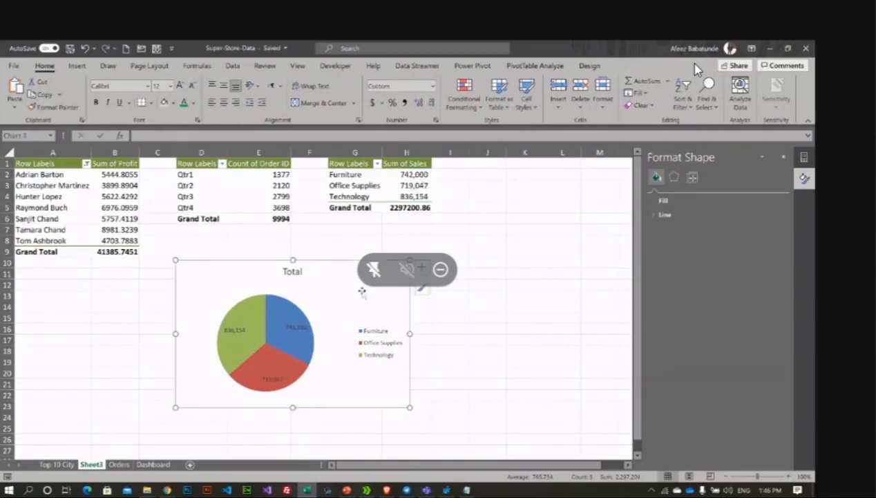
click(278, 329)
click(337, 297)
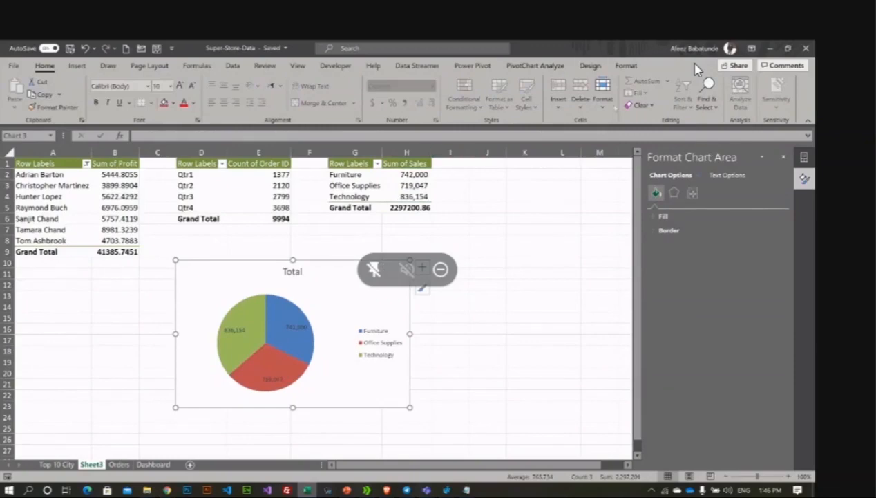
click(590, 66)
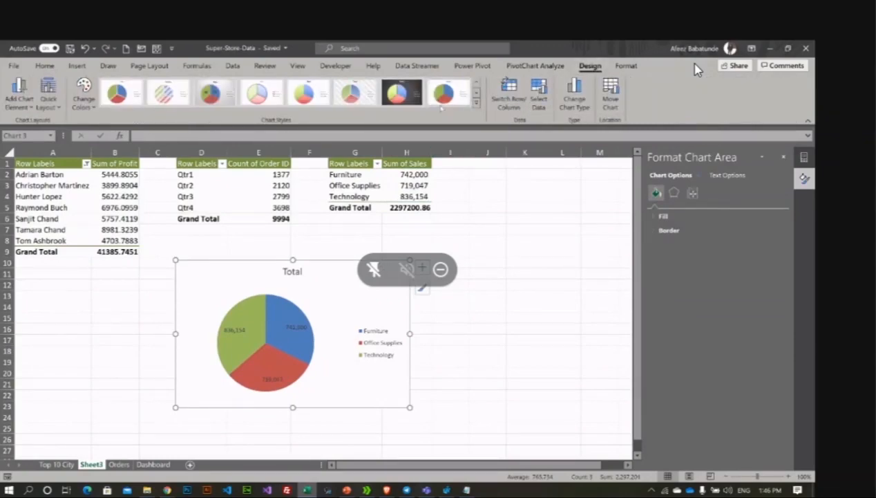
click(475, 102)
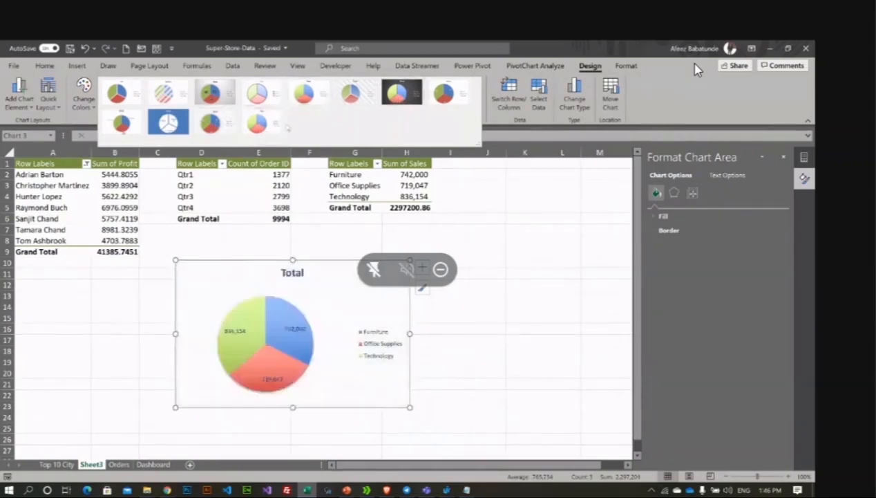
click(270, 129)
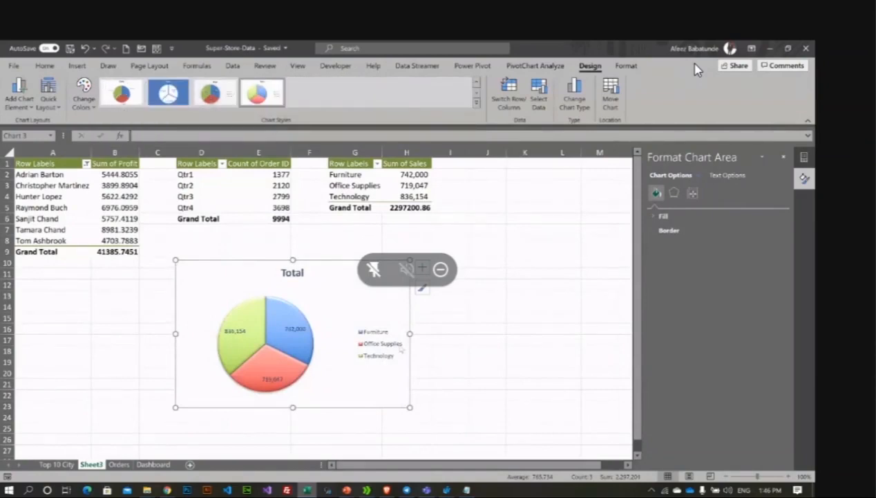
Step: Move the category sales pie chart as an object onto the Dashboard sheet
right_click(346, 289)
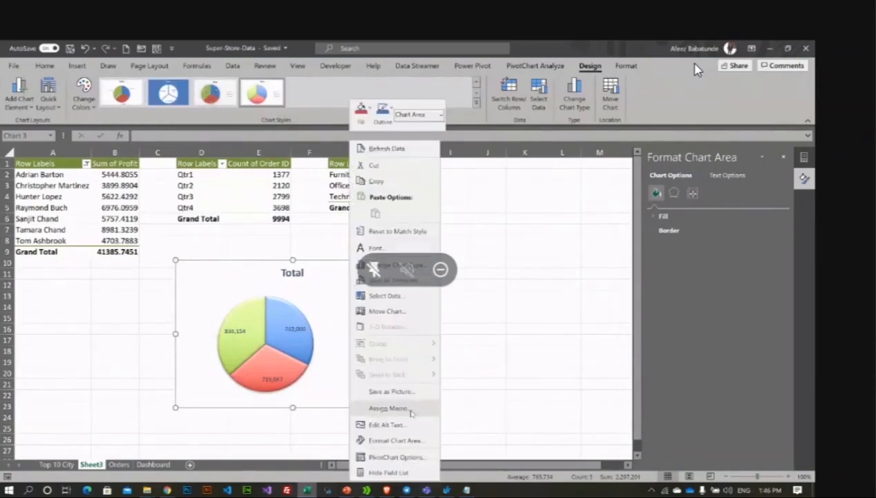
click(395, 312)
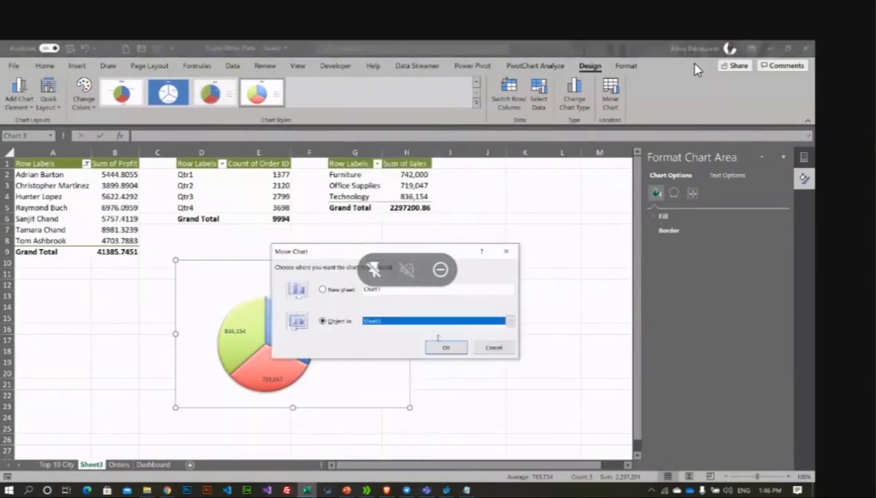
click(401, 320)
click(406, 356)
click(446, 348)
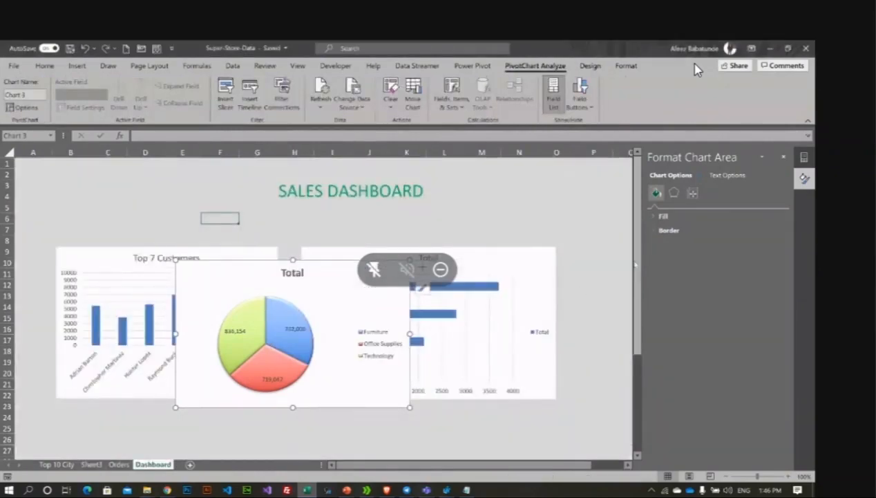
Step: Position the pie chart below the Top 7 Customers chart and resize it to match
drag(634, 261, 591, 329)
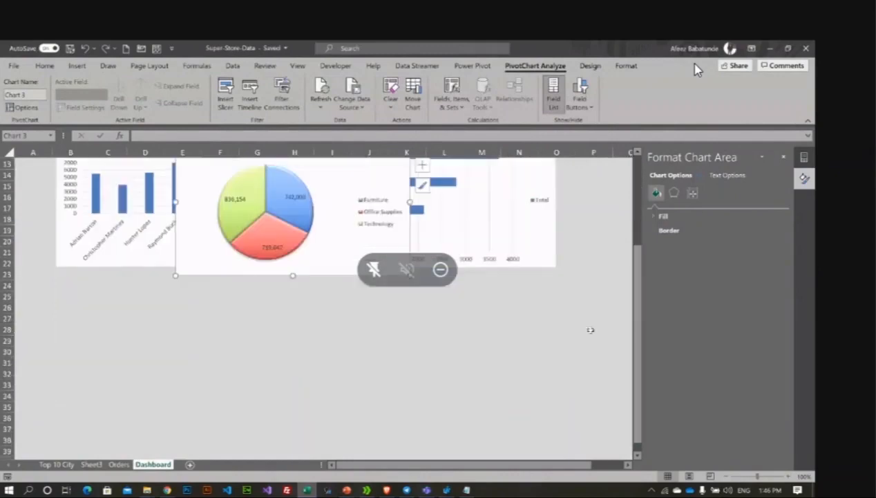
mouse_move(322, 176)
mouse_down()
mouse_move(311, 221)
mouse_move(204, 327)
mouse_up()
drag(288, 351, 276, 352)
click(320, 358)
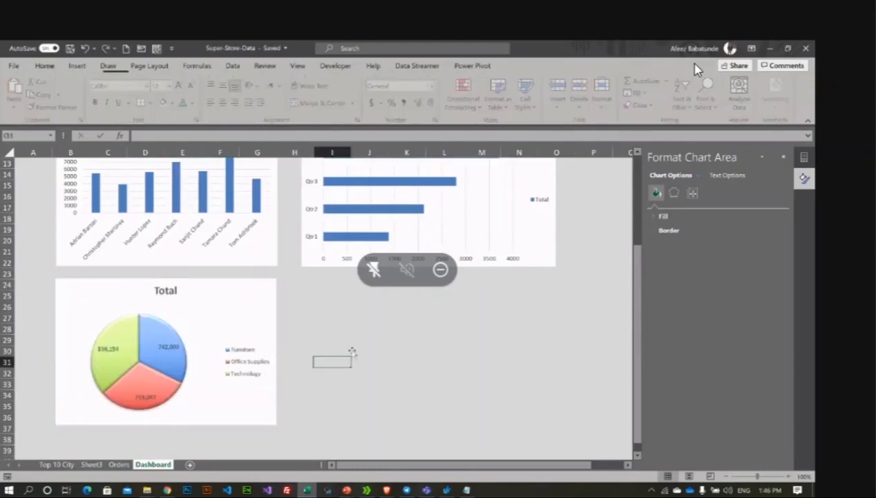
scroll(271, 354, up, 4)
scroll(270, 355, down, 2)
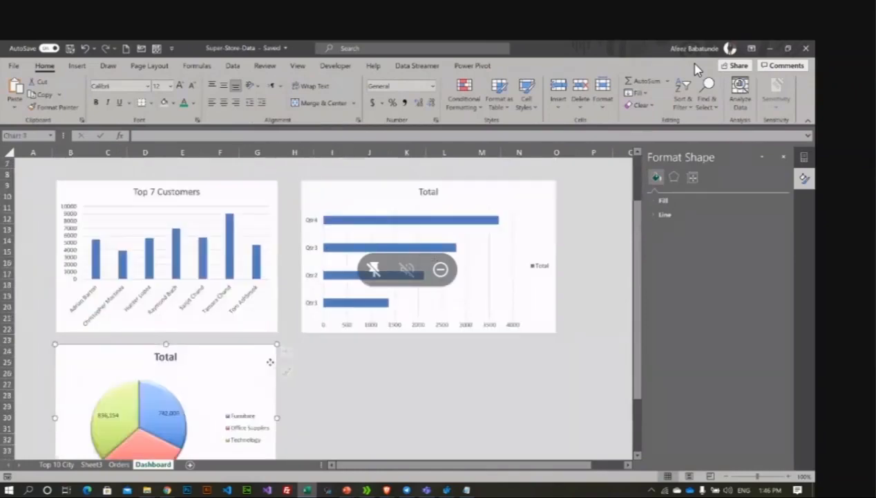
click(271, 409)
drag(280, 419, 280, 418)
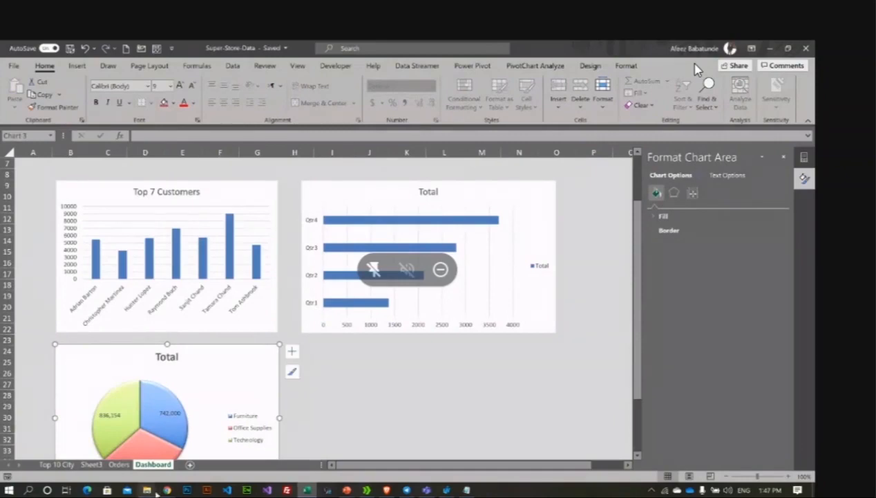
click(333, 363)
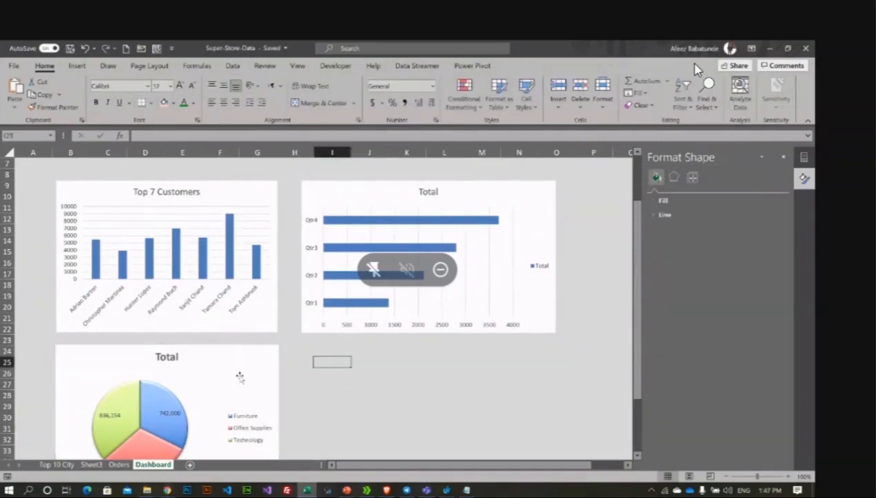
scroll(242, 369, down, 2)
scroll(235, 359, up, 4)
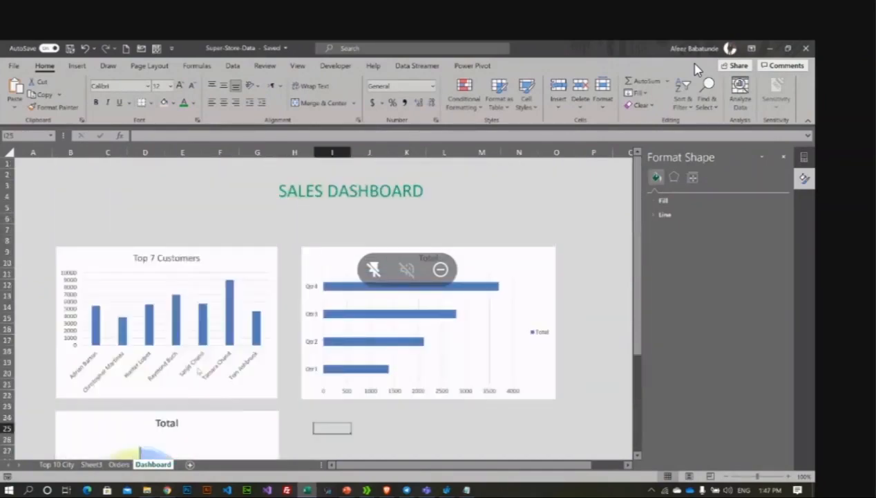
Step: Create a PivotChart from the Orders data on the existing worksheet at Sheet3!$J$1
scroll(211, 349, down, 3)
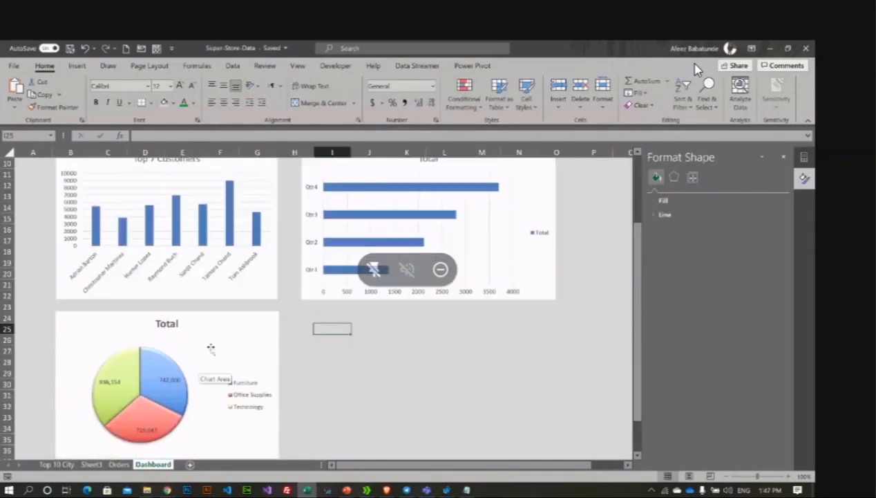
click(118, 464)
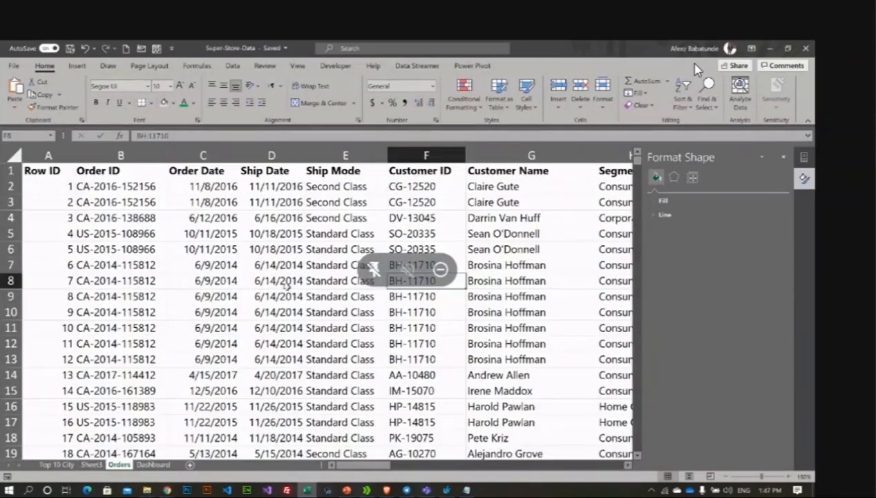
click(285, 282)
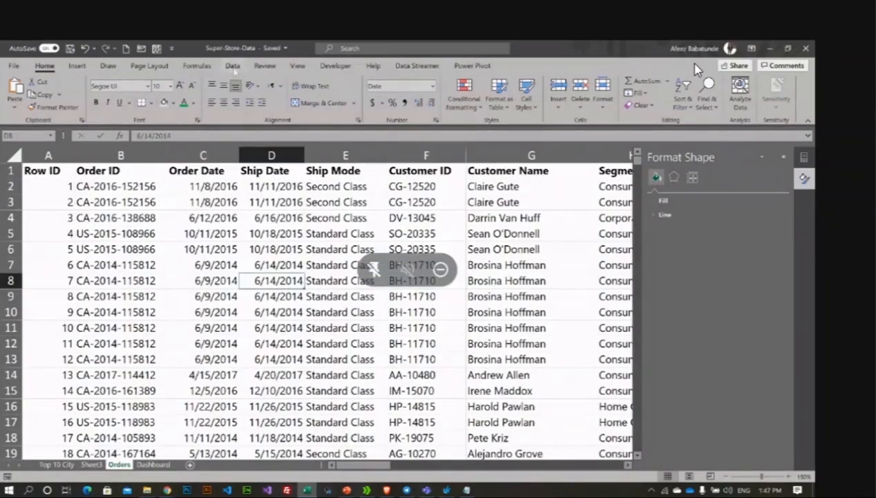
click(78, 66)
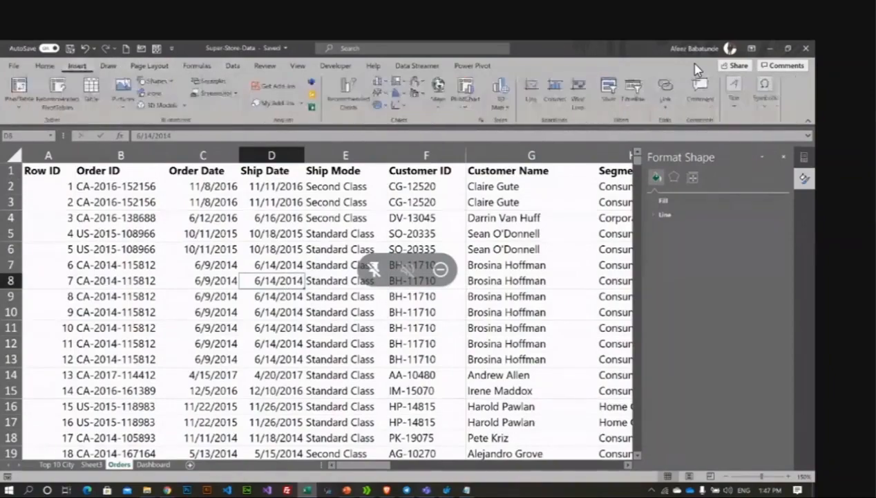
click(439, 104)
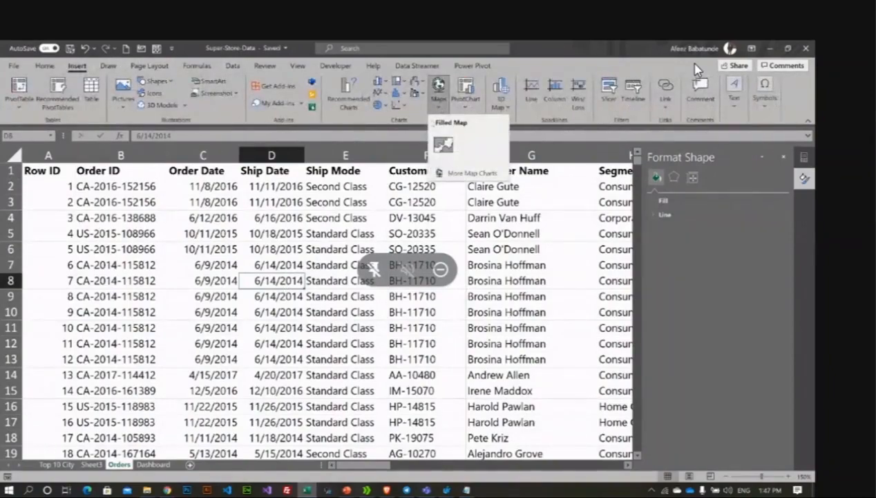
click(465, 102)
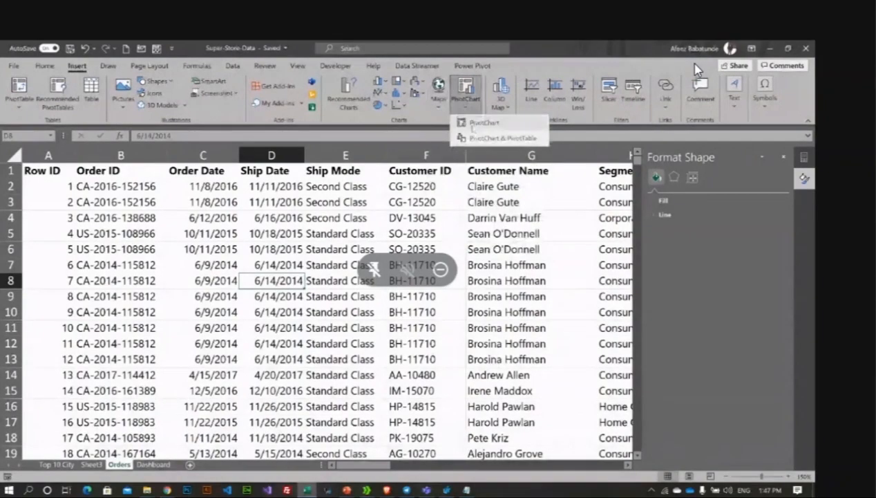
click(477, 124)
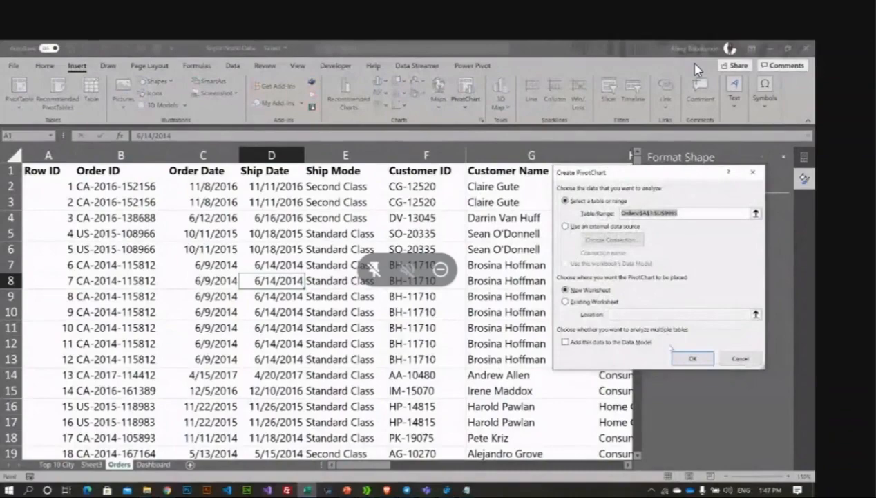
click(594, 301)
click(642, 315)
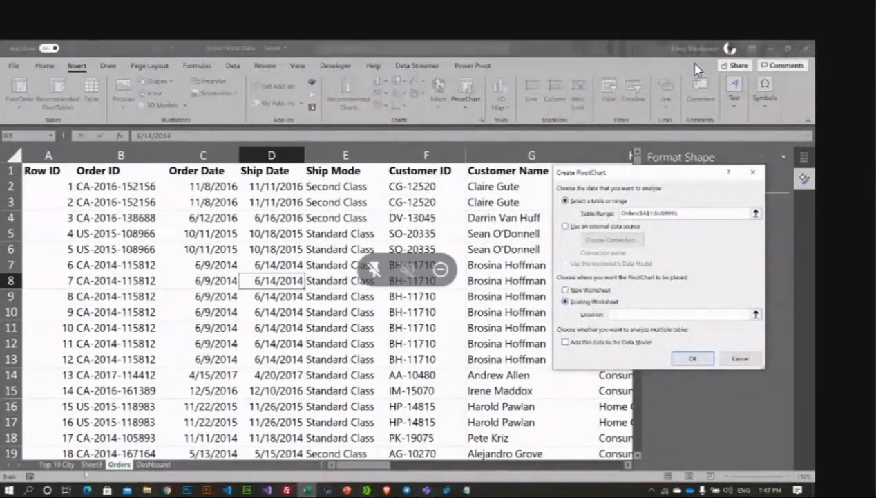
click(91, 464)
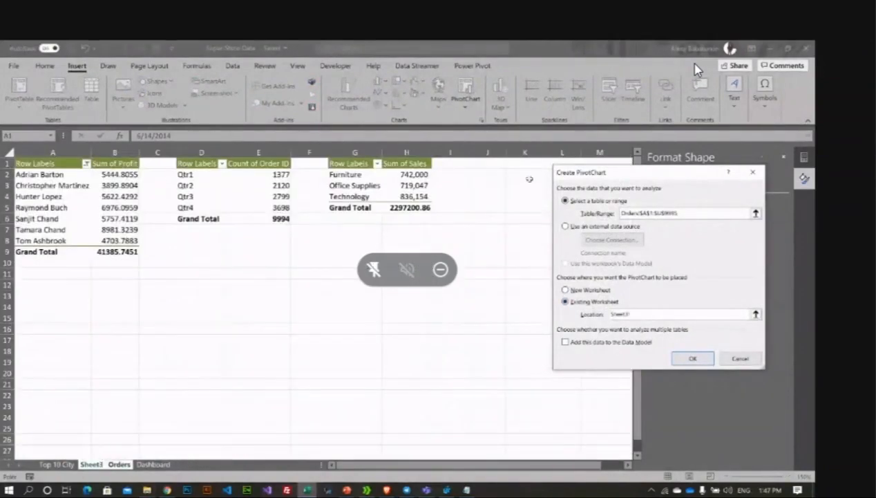
click(487, 163)
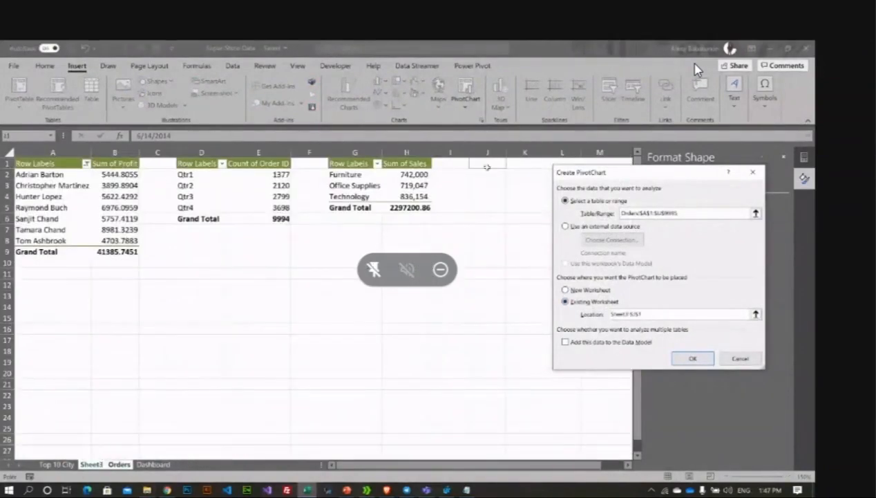
click(696, 359)
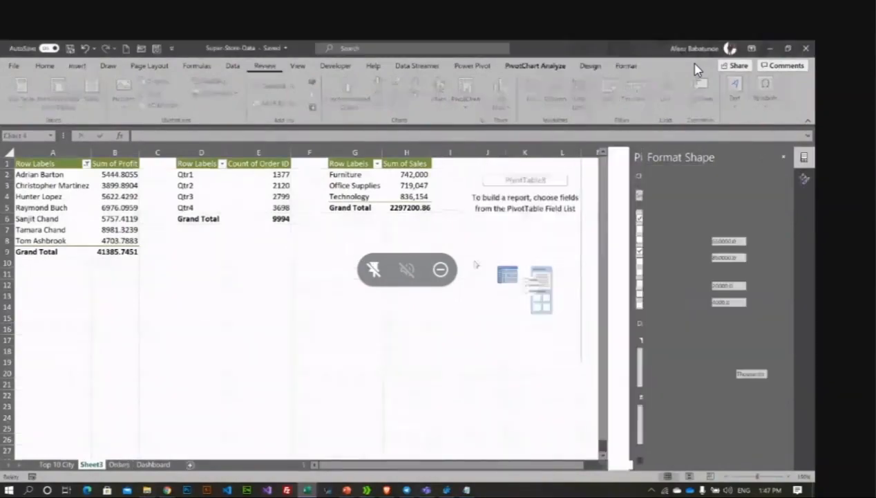
Step: Try Country, State and Order ID fields in the new pivot, then remove Country and State again
scroll(683, 247, down, 2)
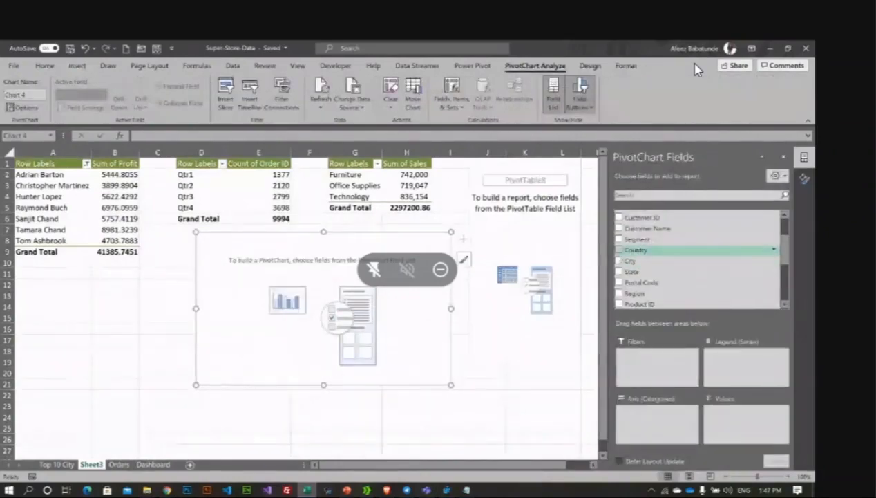
click(620, 250)
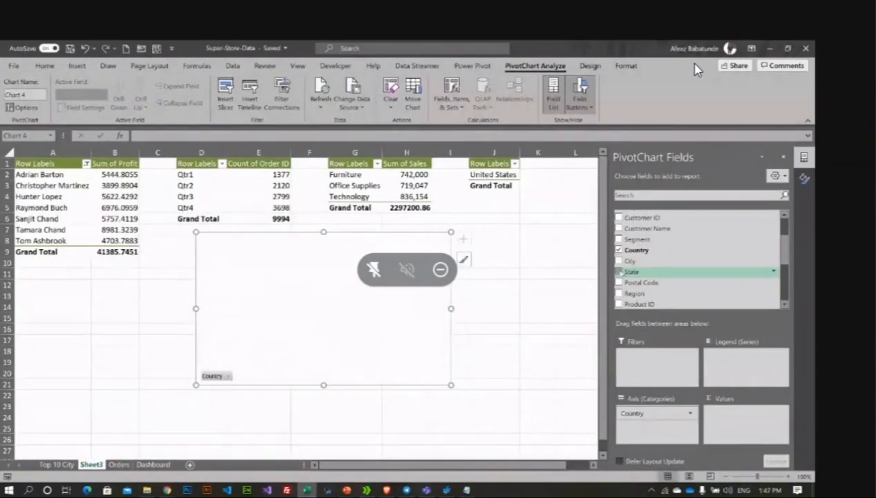
click(684, 271)
scroll(689, 275, down, 4)
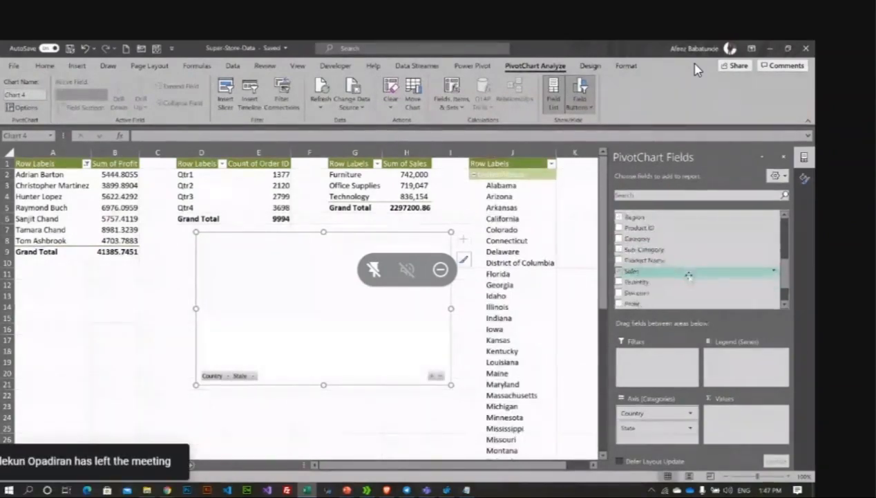
scroll(688, 276, up, 2)
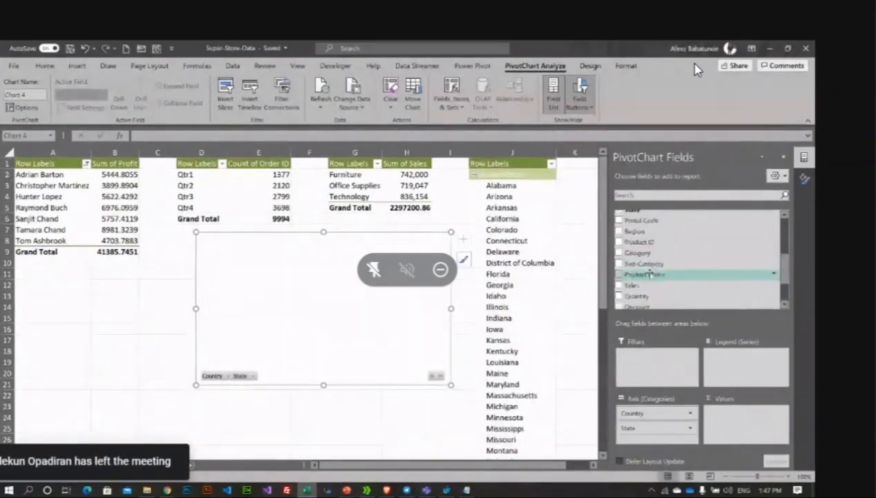
scroll(651, 269, up, 3)
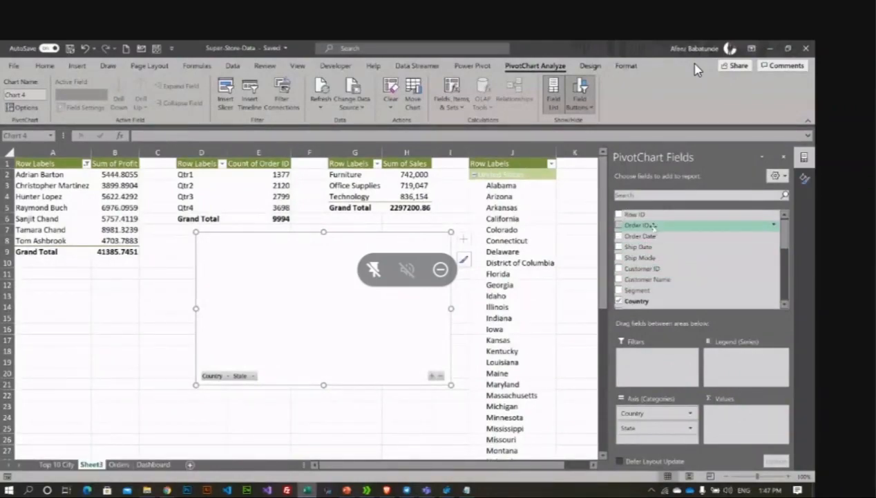
click(618, 225)
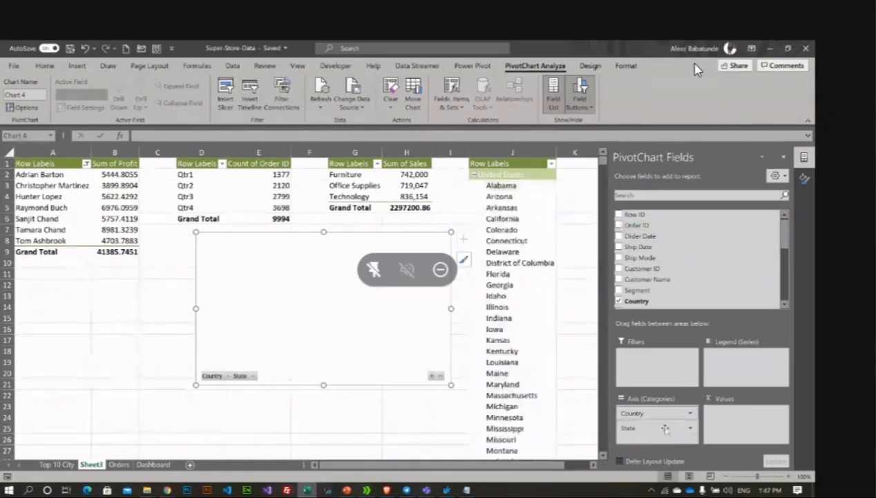
drag(665, 428, 553, 426)
drag(668, 415, 563, 391)
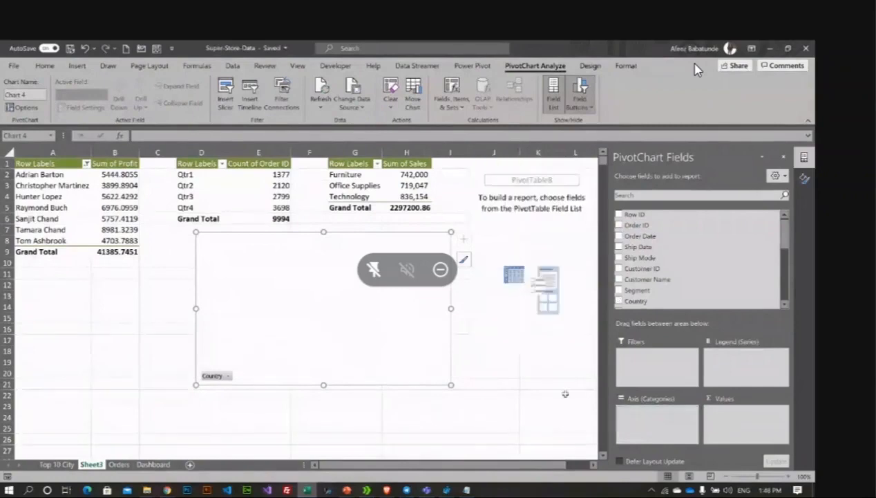
Step: Put Order Date on the PivotChart's category axis so it groups by month
scroll(643, 267, down, 5)
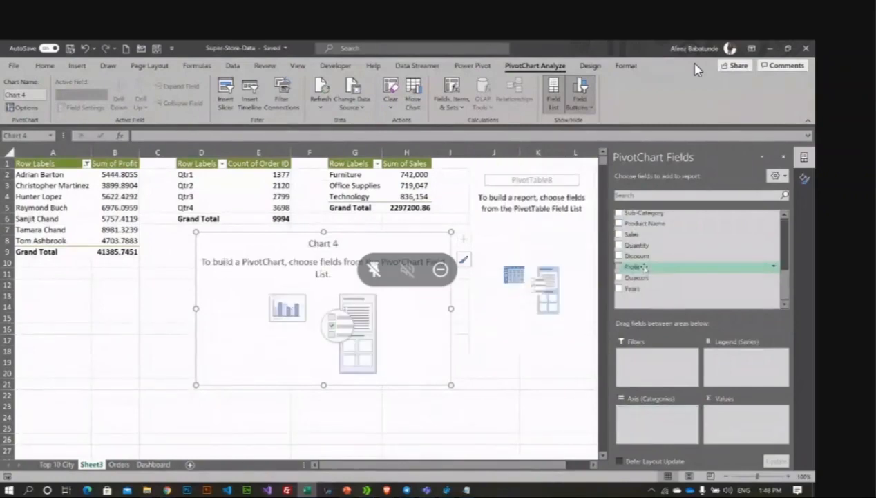
scroll(644, 267, up, 3)
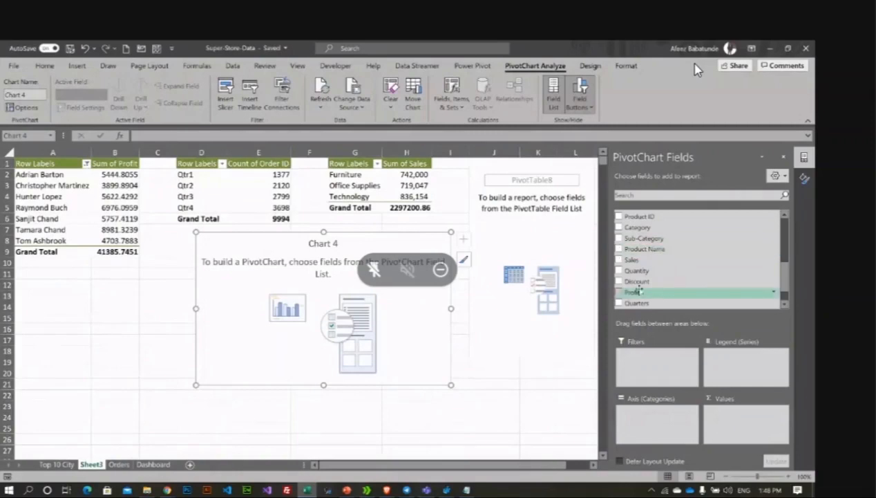
scroll(652, 271, up, 3)
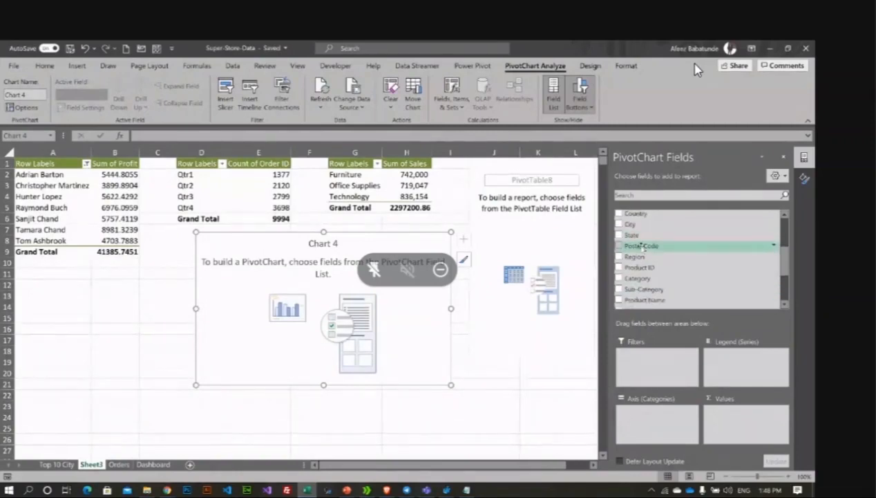
scroll(644, 267, down, 3)
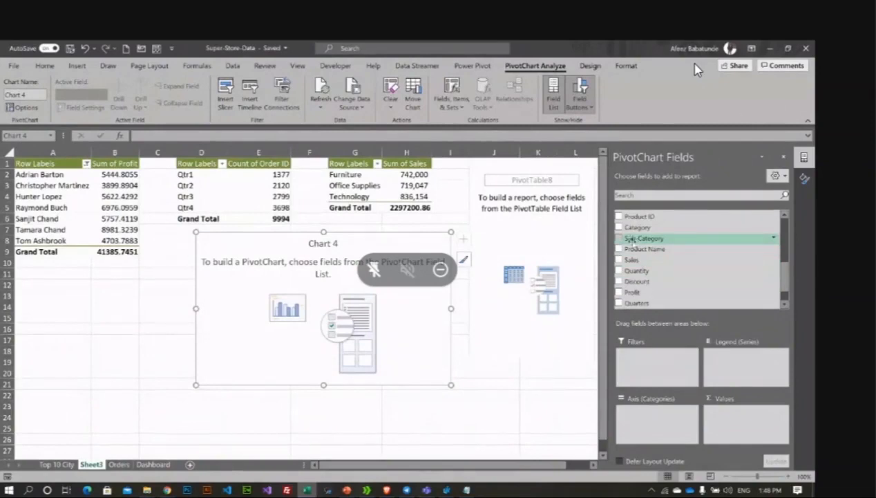
scroll(642, 293, up, 5)
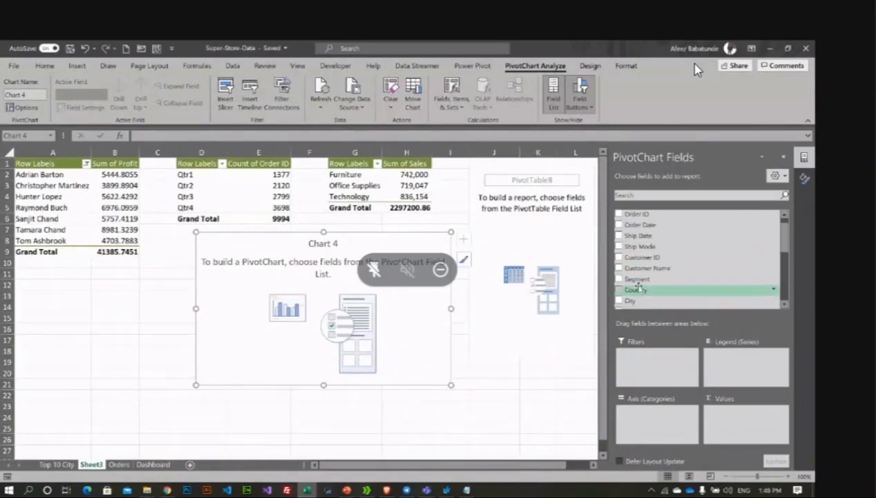
drag(636, 236, 606, 411)
Step: Add Sales to Values so each month Jan–Dec shows its Sum of Sales
scroll(650, 432, down, 3)
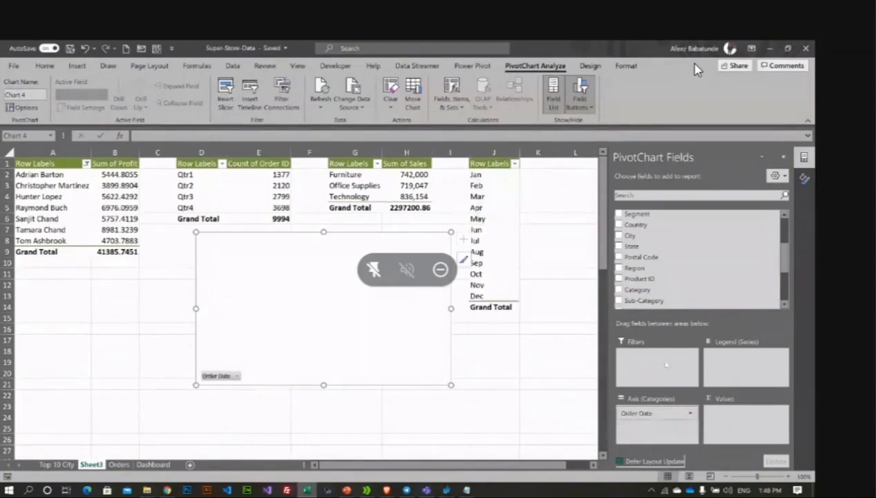
scroll(661, 284, up, 3)
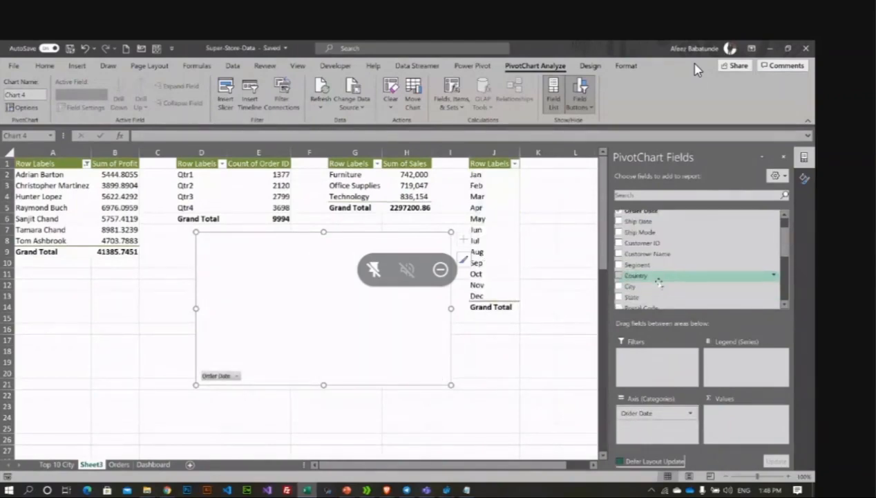
scroll(656, 280, down, 5)
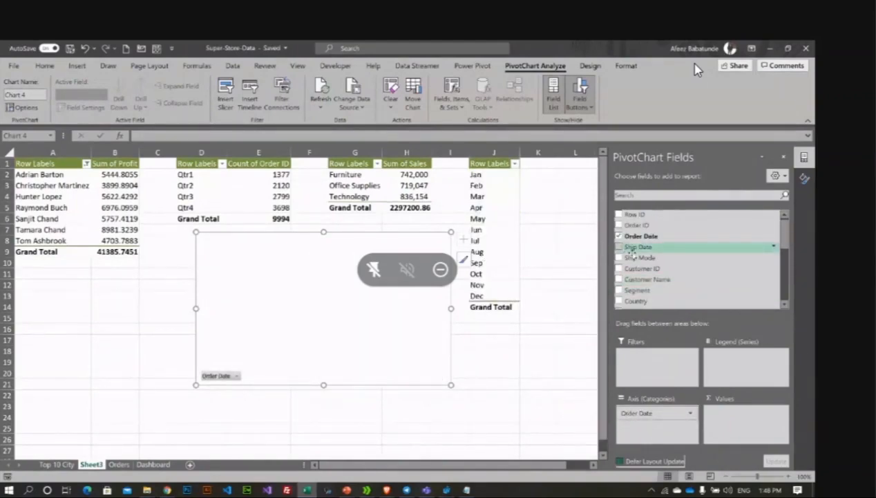
scroll(641, 270, down, 1)
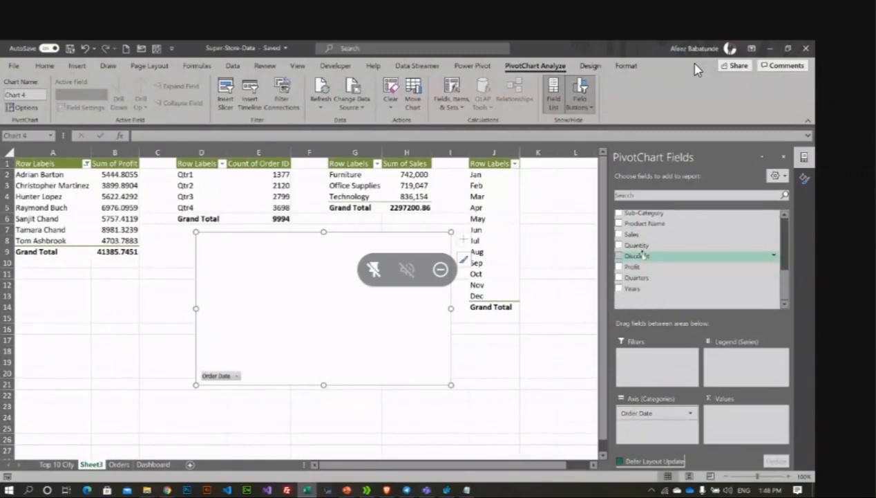
scroll(644, 259, up, 1)
scroll(643, 258, down, 1)
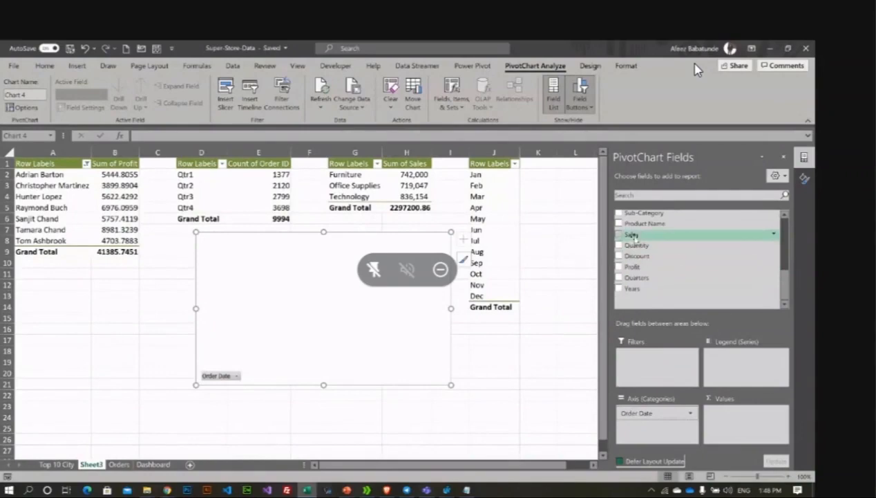
drag(634, 235, 744, 421)
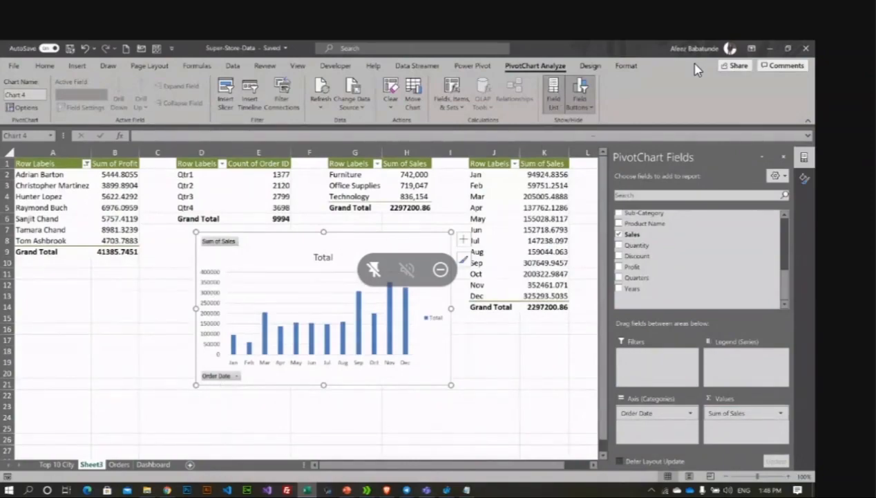
Step: Change the monthly Sum of Sales PivotChart to a line chart and remove its Total legend
click(590, 66)
click(574, 97)
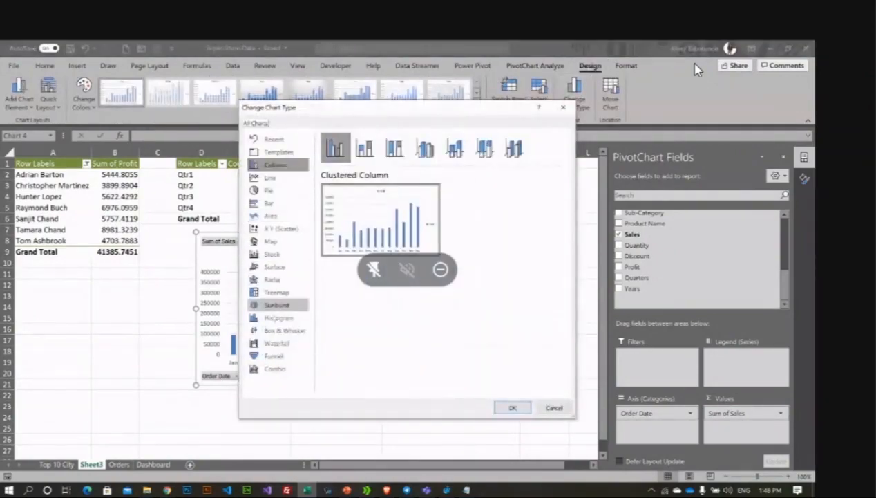
click(292, 215)
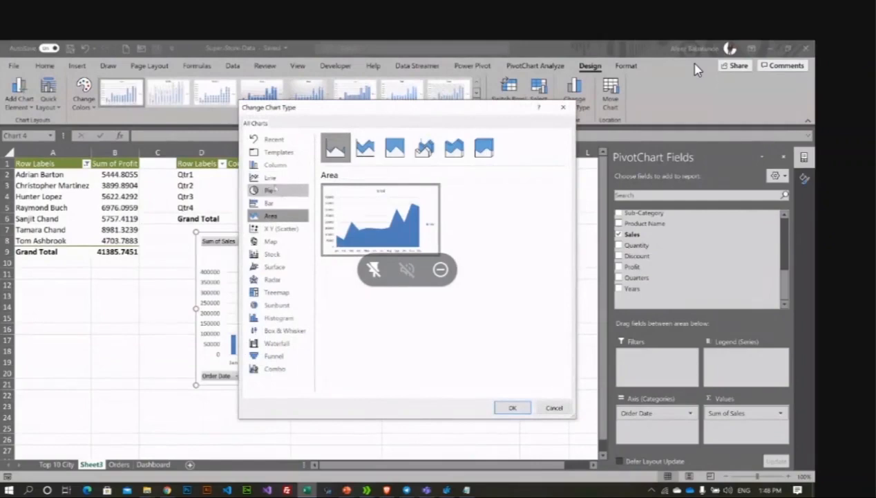
click(272, 178)
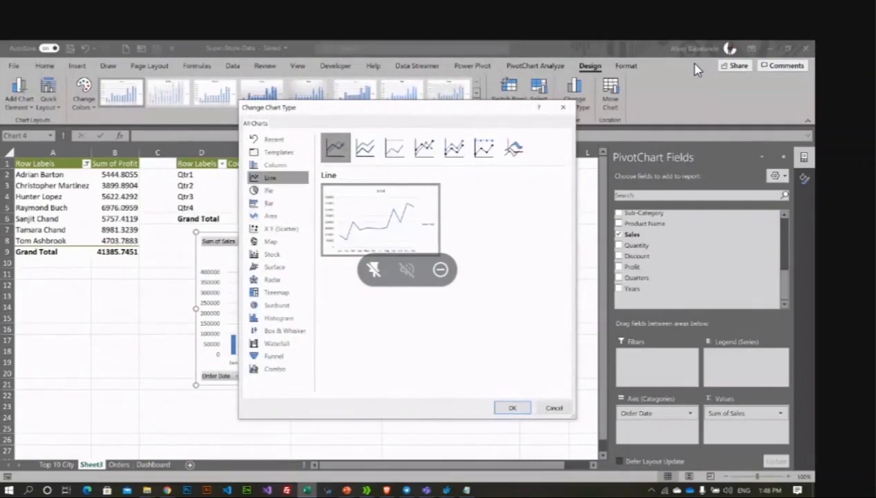
click(513, 408)
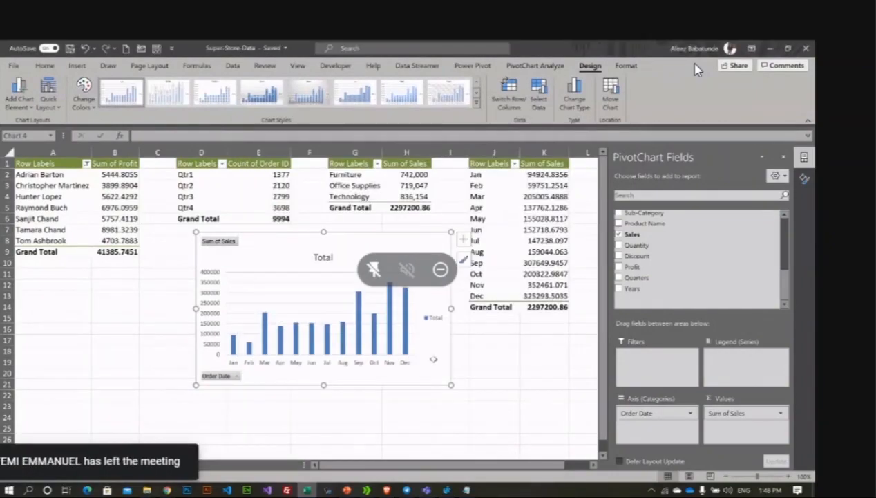
click(464, 239)
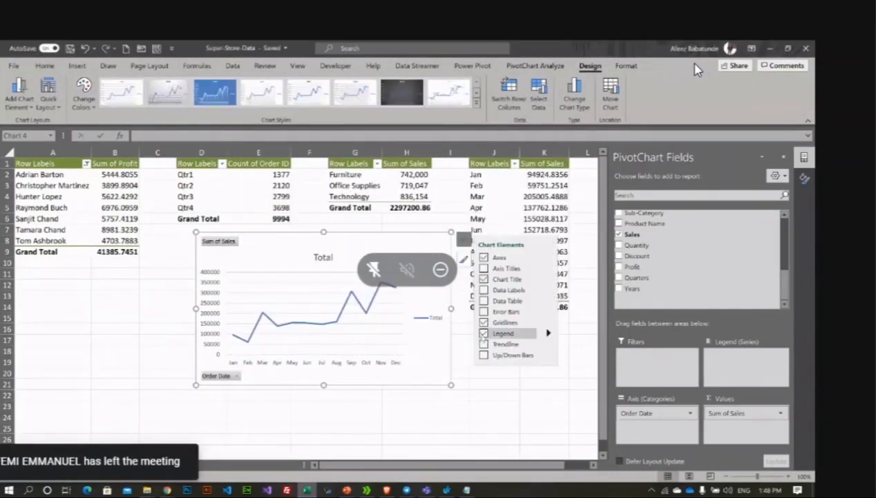
click(484, 333)
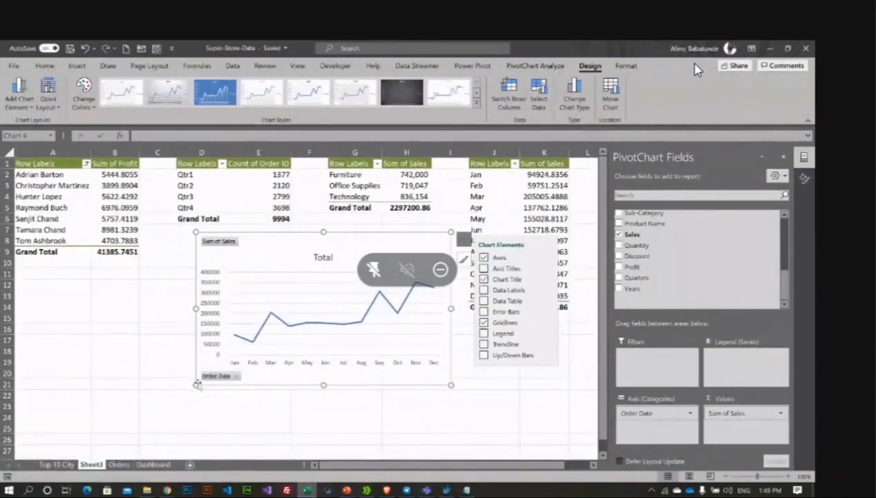
Step: Hide all field buttons on the monthly sales line chart
right_click(245, 372)
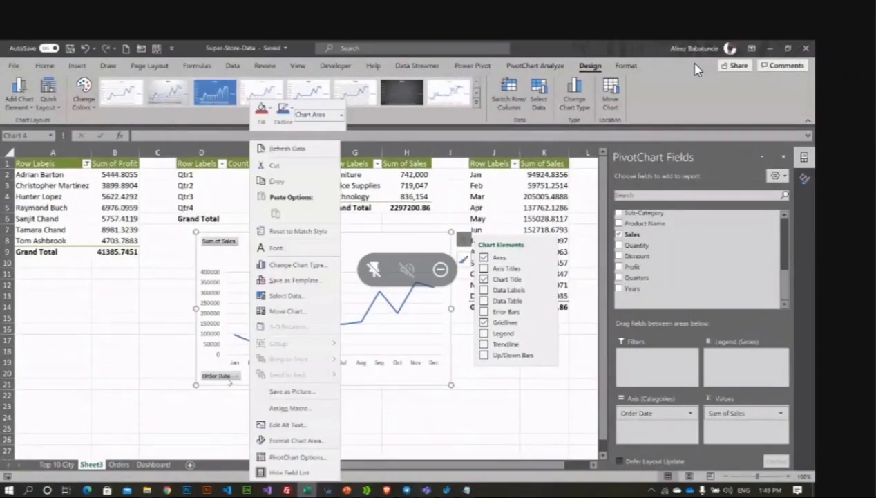
right_click(219, 374)
click(221, 342)
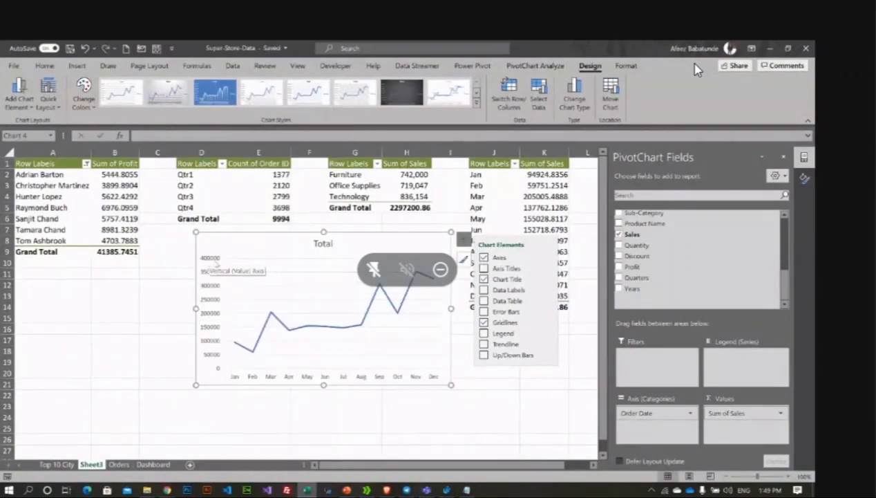
Step: Replace the chart title Total with 'Sales by Month'
click(323, 244)
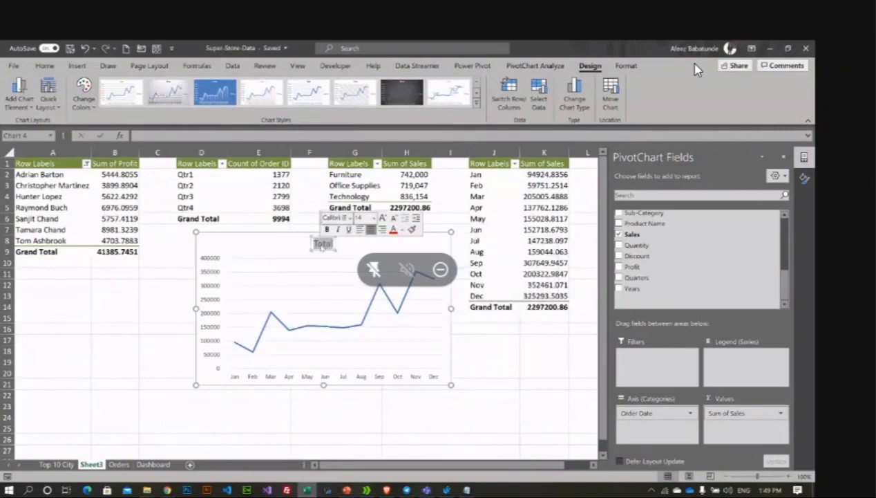
key(Delete)
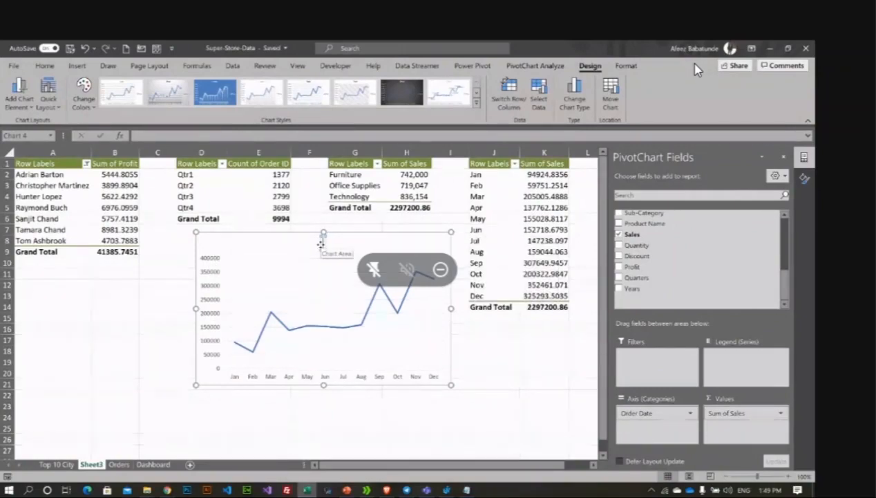
text(Sales )
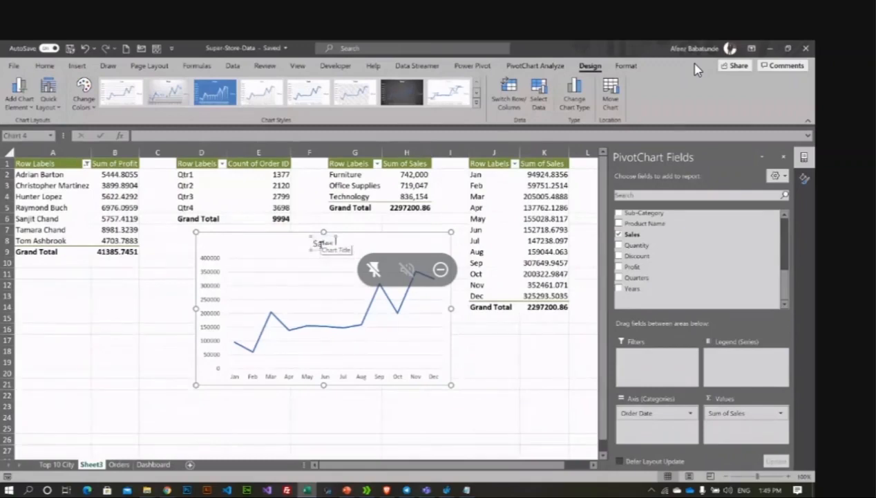
text(by Month)
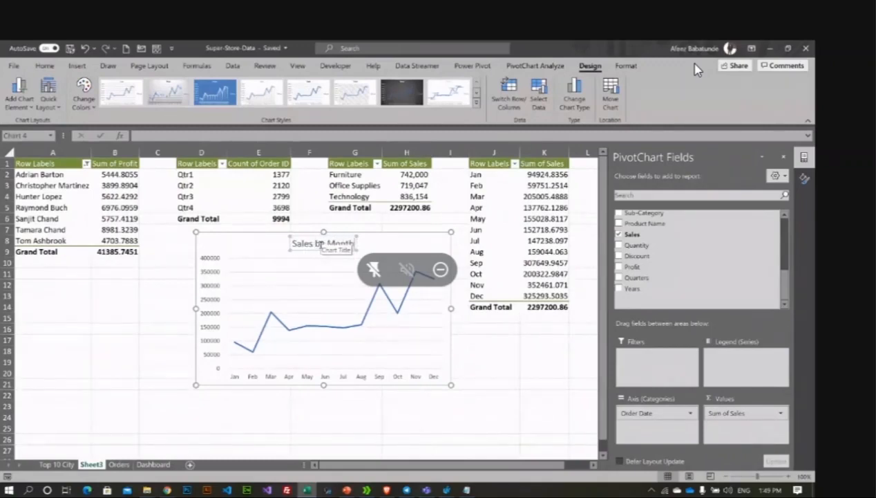
key(Return)
key(BackSpace)
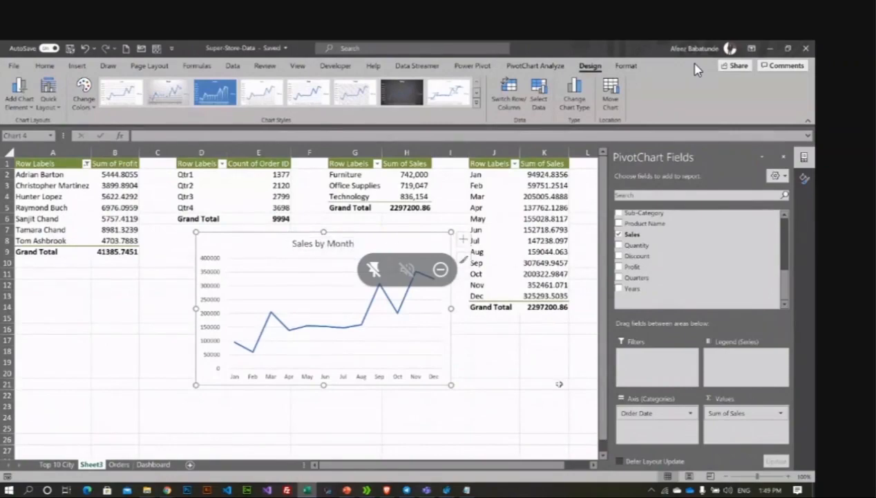
click(541, 374)
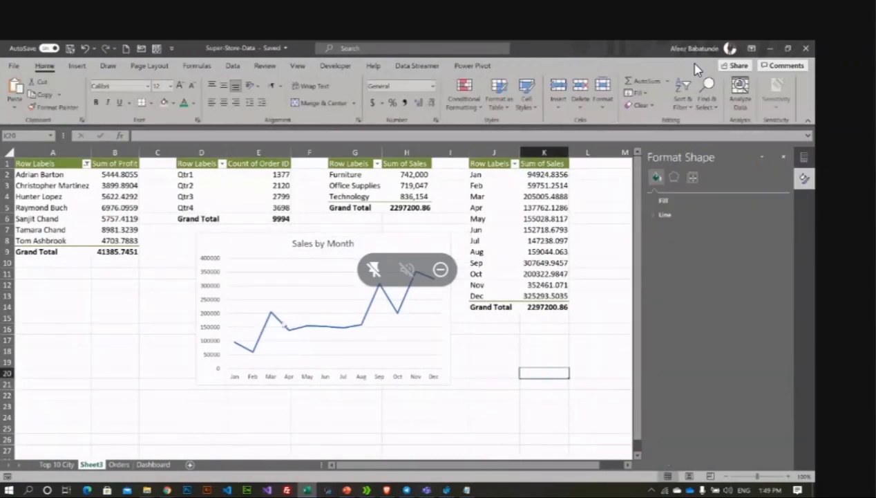
click(207, 244)
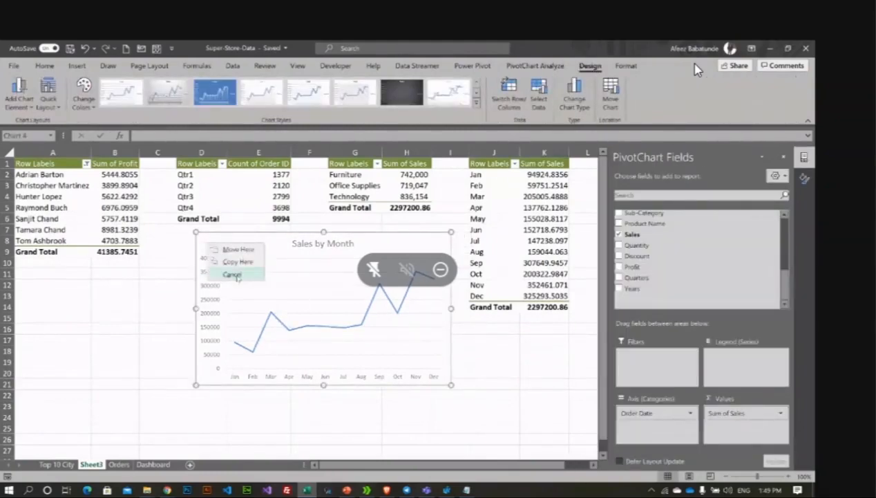
Step: Move the Sales by Month line chart as an object onto the Dashboard sheet
right_click(399, 237)
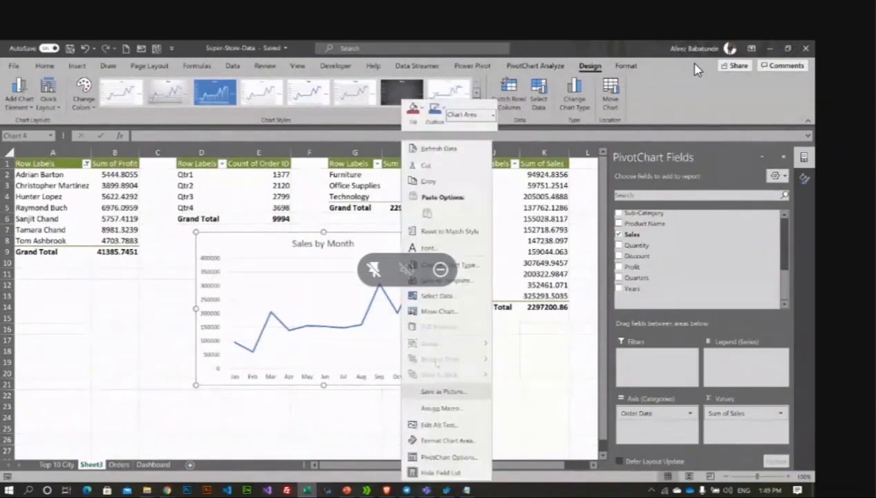
click(449, 311)
click(448, 318)
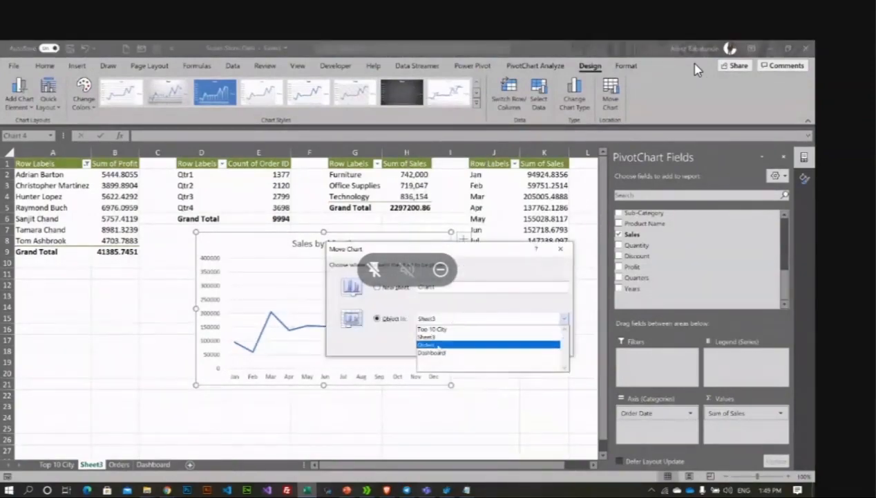
click(434, 353)
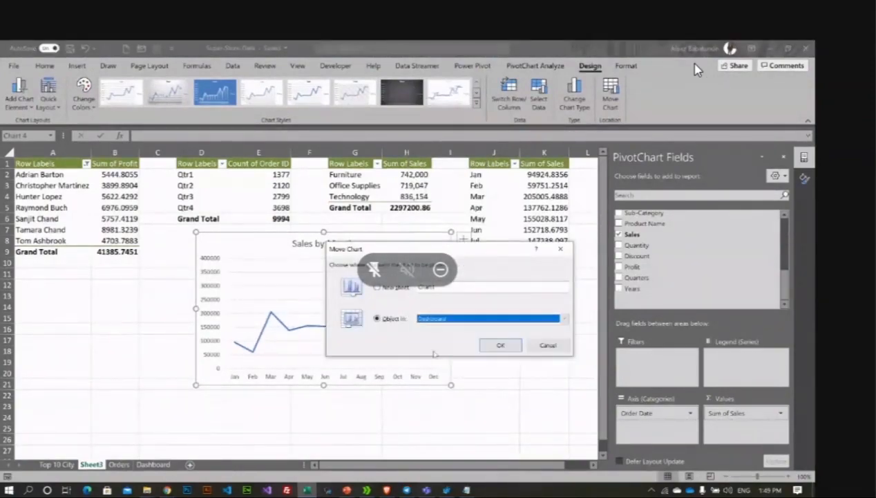
click(500, 346)
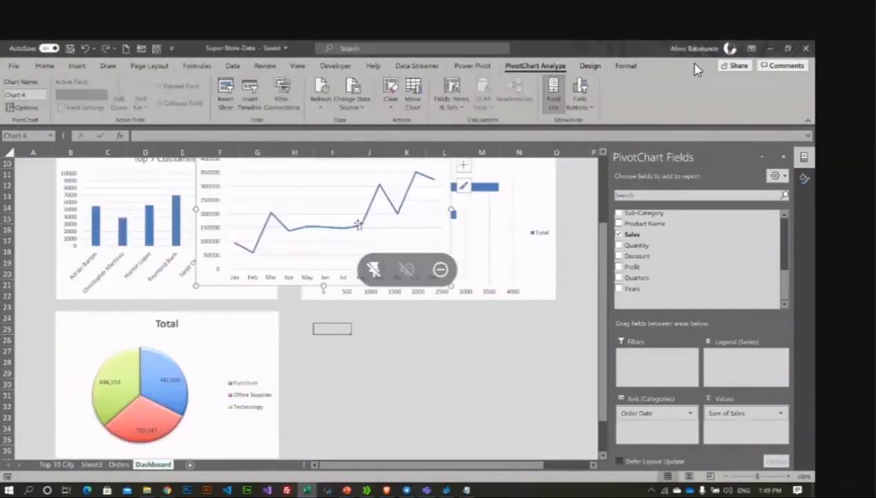
Step: Place the Sales by Month chart beside the category pie and resize it to match its neighbours
scroll(414, 208, up, 2)
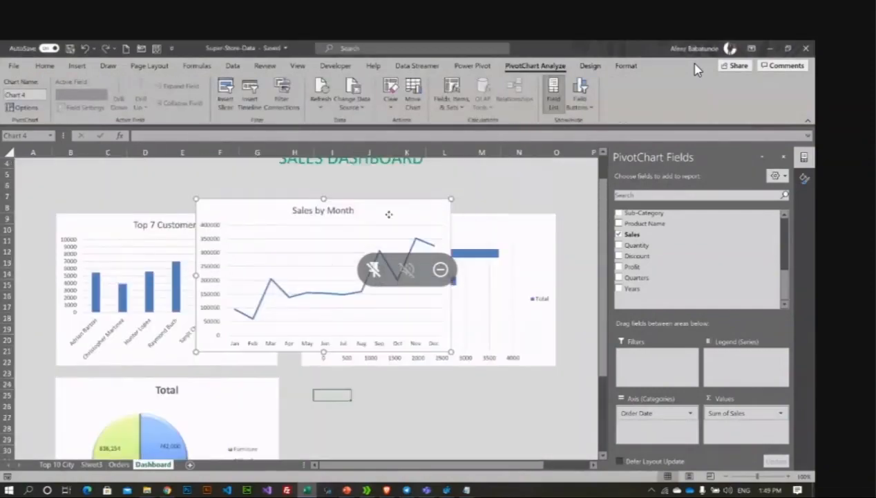
drag(389, 209, 492, 387)
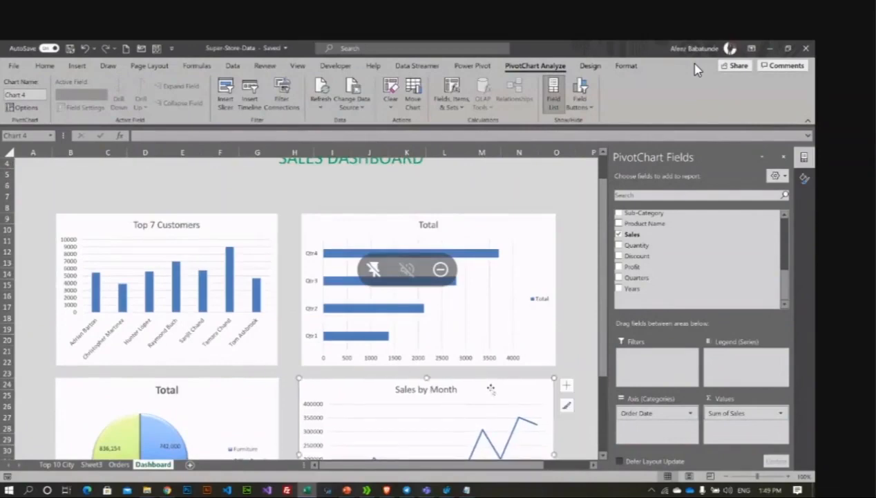
scroll(492, 387, down, 2)
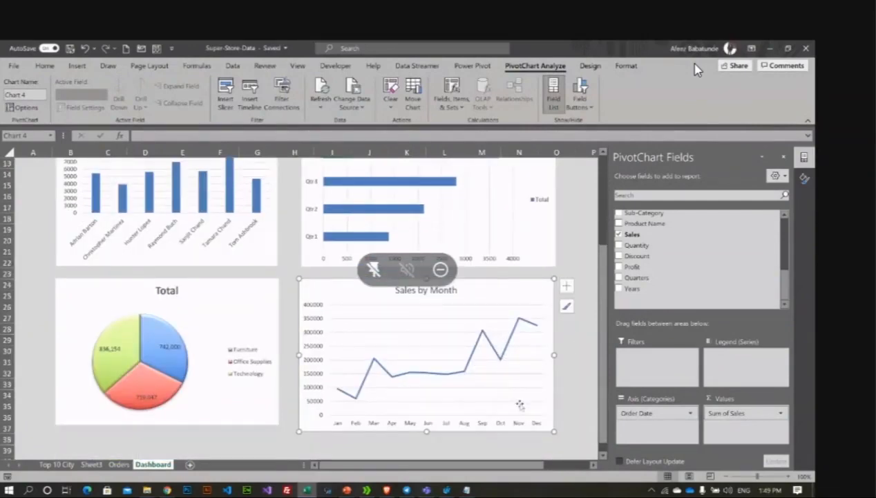
drag(554, 432, 556, 425)
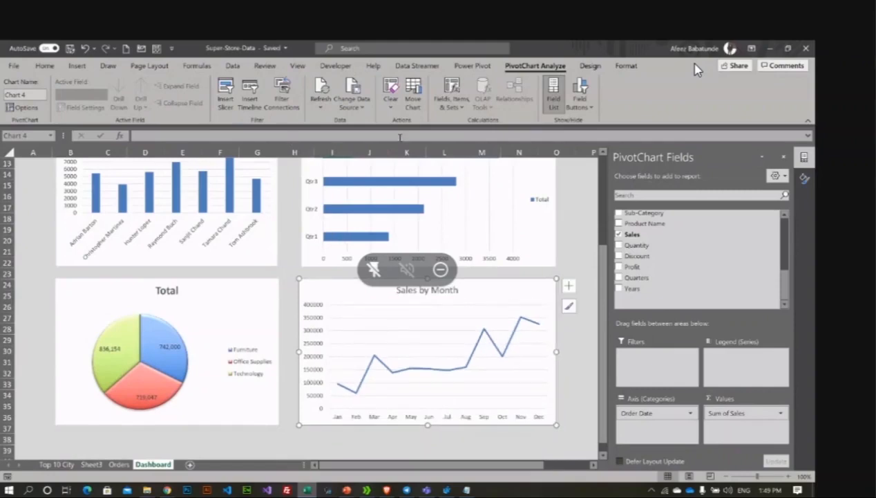
scroll(490, 164, up, 3)
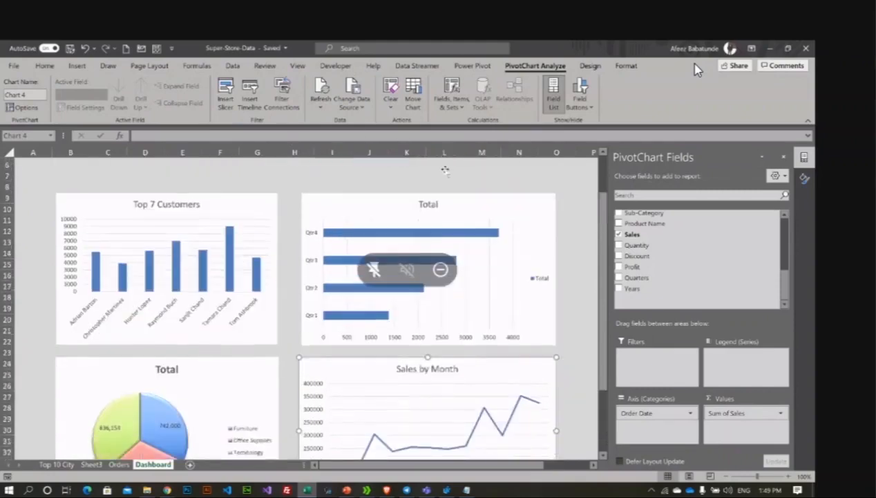
scroll(456, 168, down, 3)
scroll(426, 173, up, 1)
scroll(422, 172, up, 4)
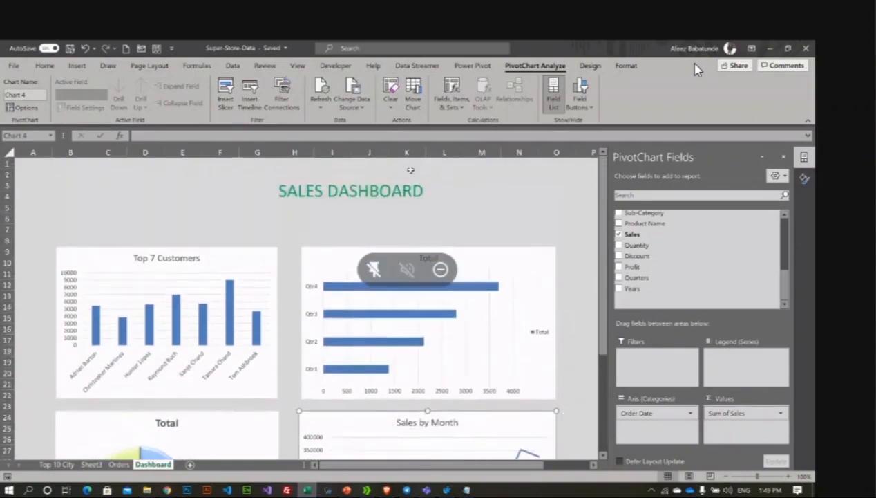
scroll(411, 170, down, 3)
scroll(403, 169, up, 1)
scroll(403, 169, up, 2)
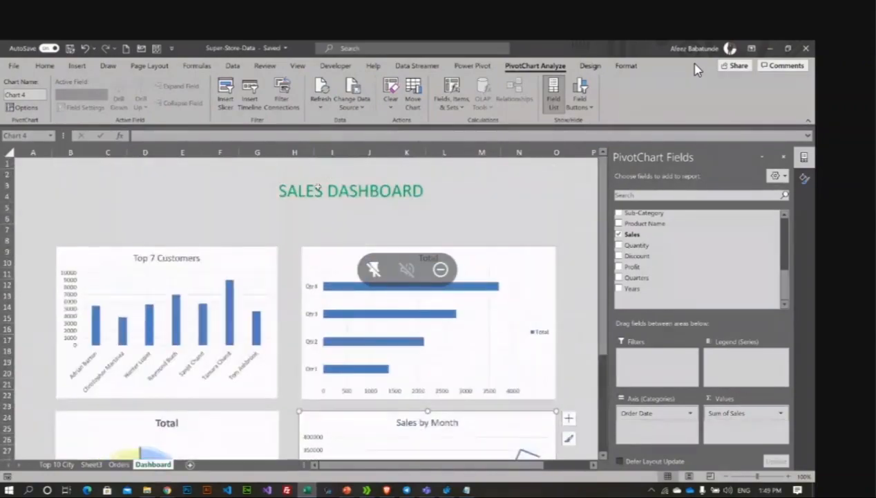
click(319, 187)
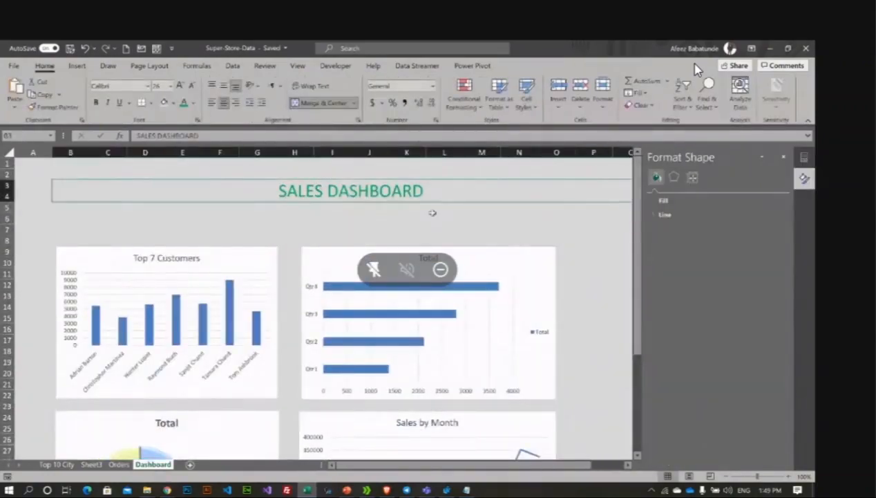
scroll(389, 220, down, 2)
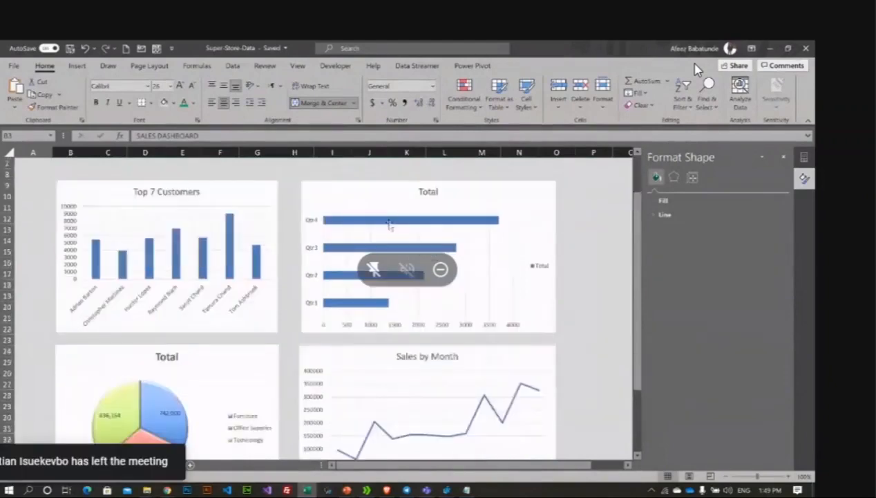
scroll(390, 224, down, 2)
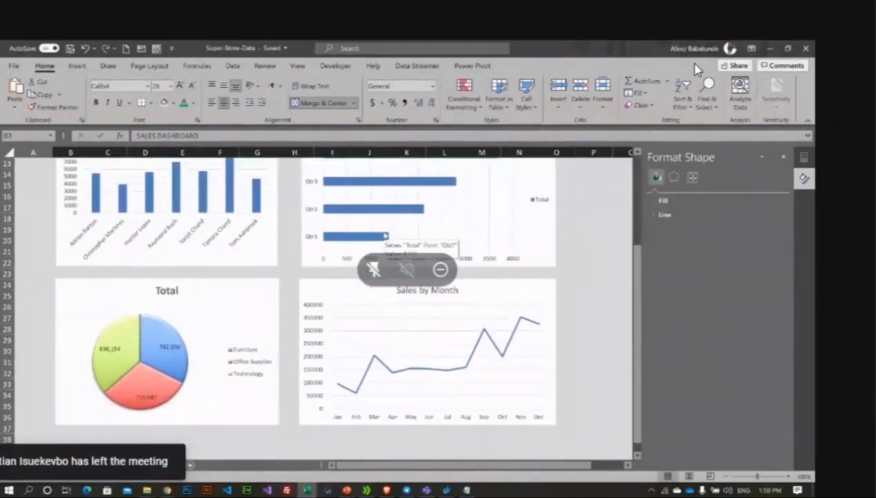
scroll(385, 235, up, 1)
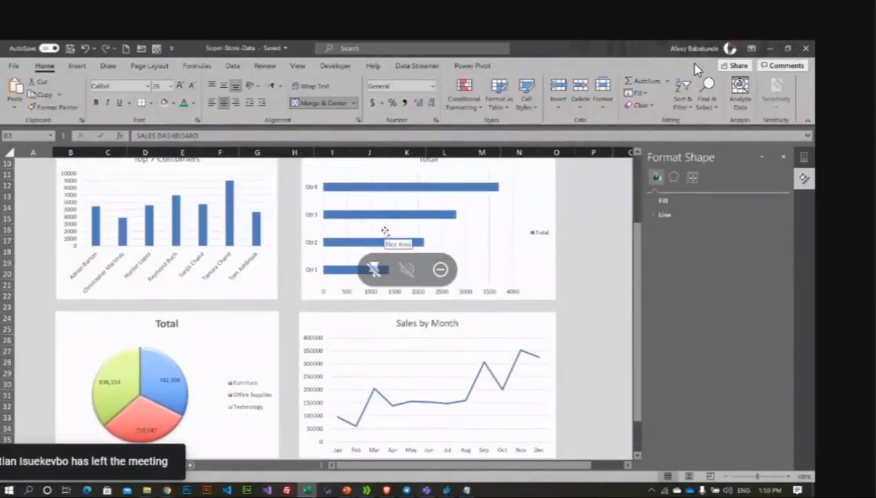
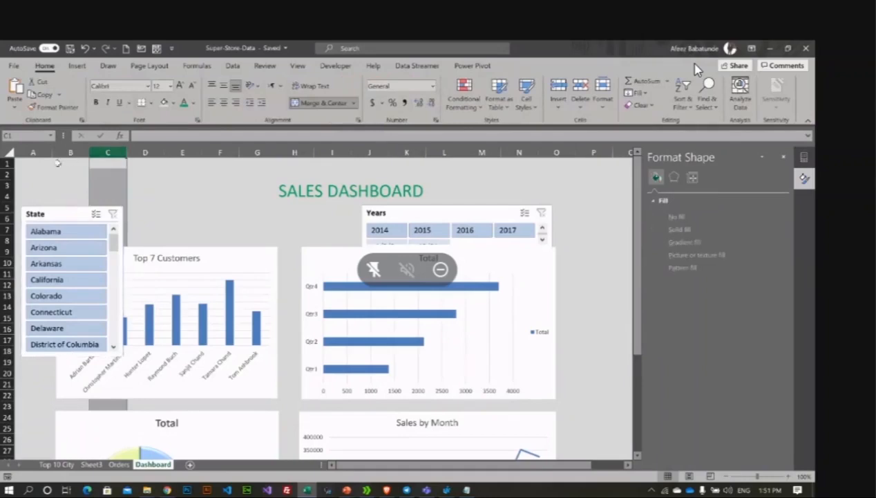
Step: Insert two blank columns at B:C on the dashboard sheet
drag(72, 151, 99, 157)
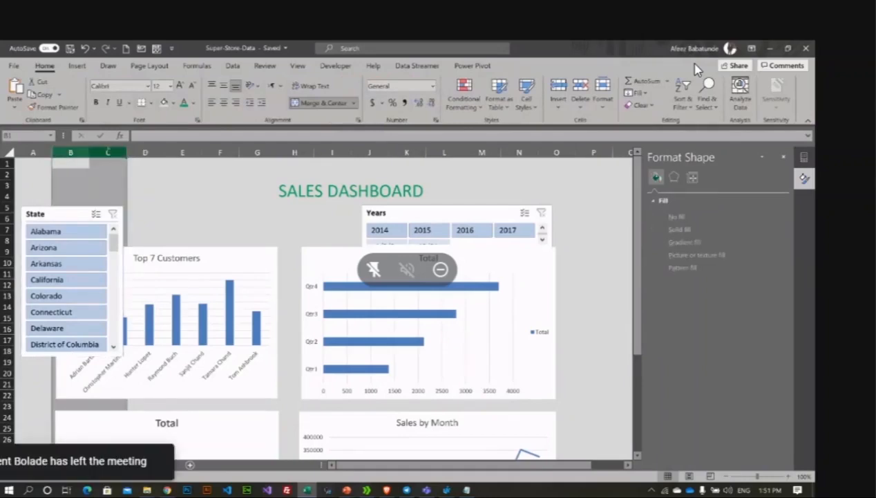
right_click(109, 154)
click(137, 241)
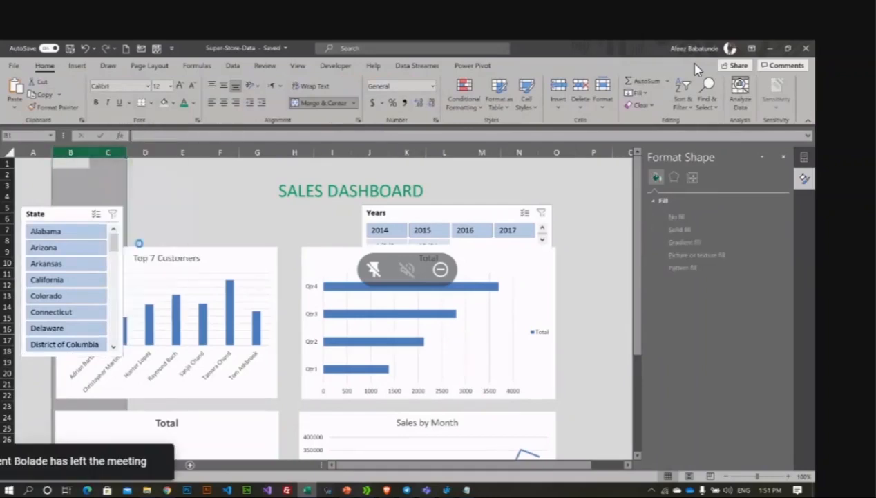
click(182, 218)
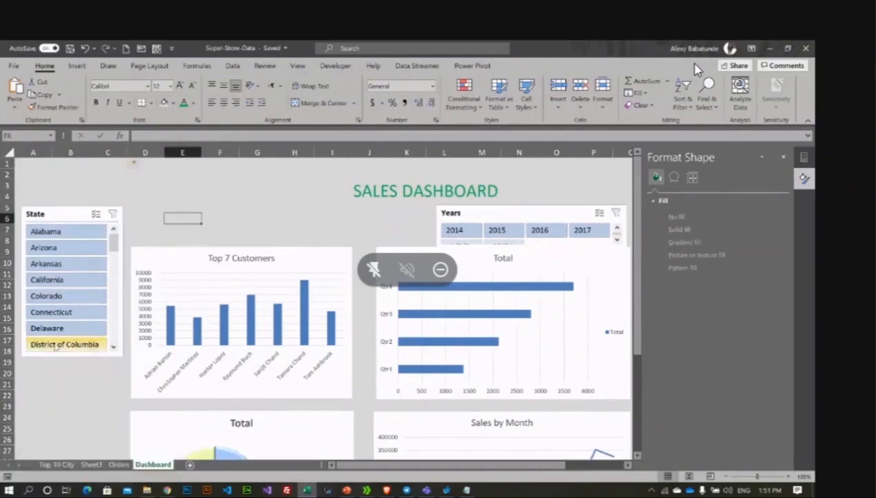
Step: Stretch and lower the State slicer to start at row 9, and nudge the Total and Sales by Month charts left
click(75, 210)
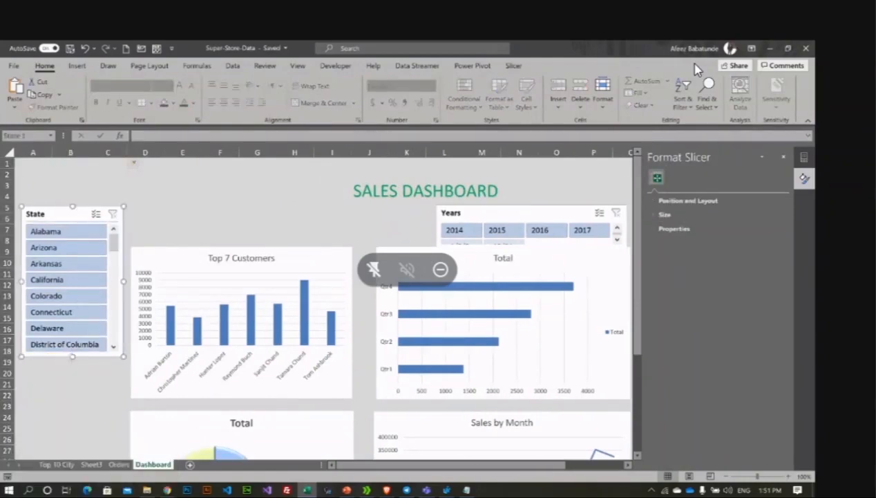
drag(70, 356, 67, 460)
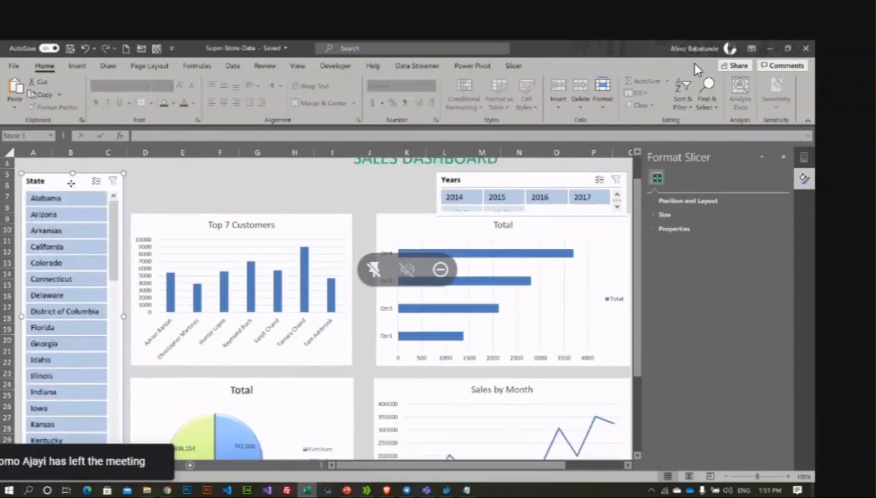
drag(72, 182, 72, 222)
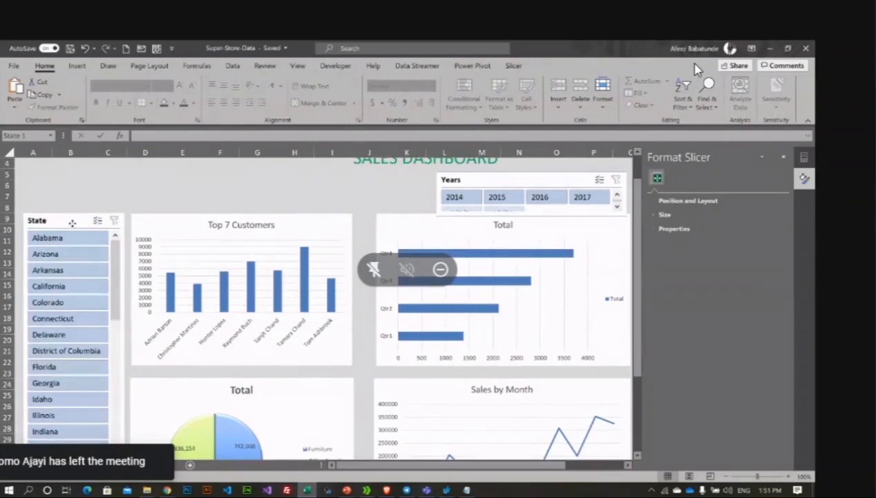
click(396, 225)
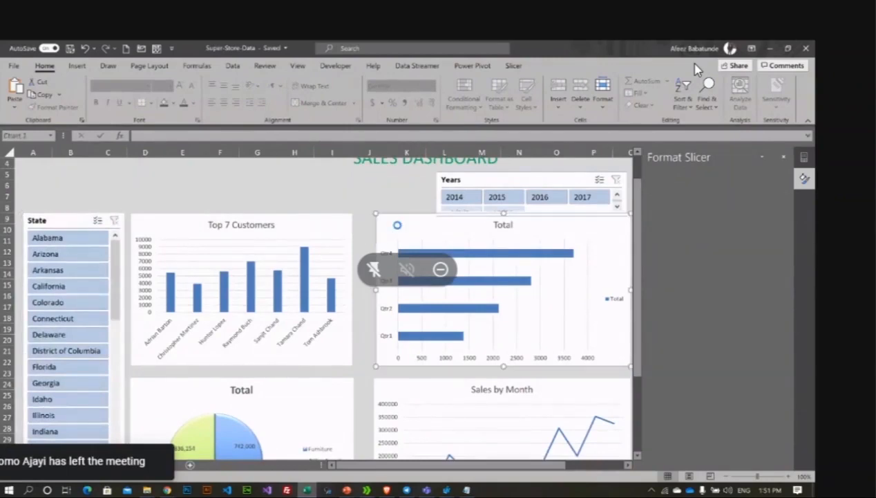
ctrl+click(414, 397)
key(Left)
key(Left)
key(Left)
key(Left)
key(Left)
key(Left)
key(Left)
key(Left)
key(Left)
key(Left)
key(Left)
key(Left)
key(Left)
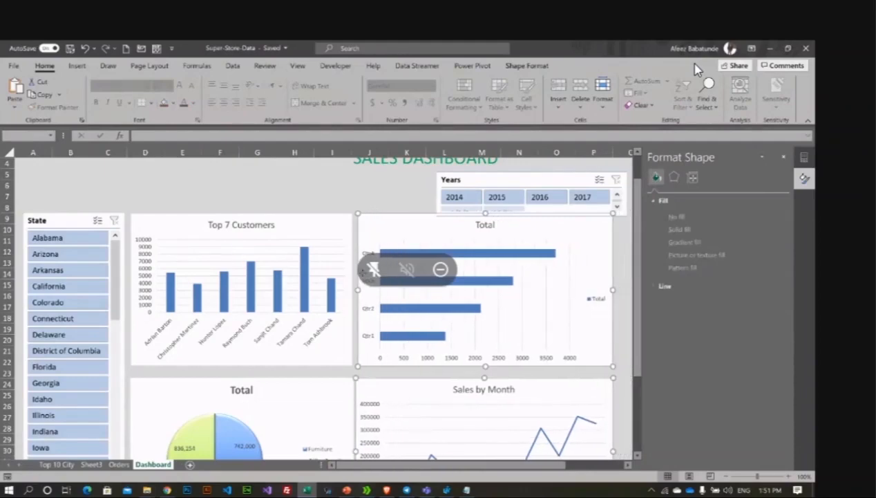
click(372, 226)
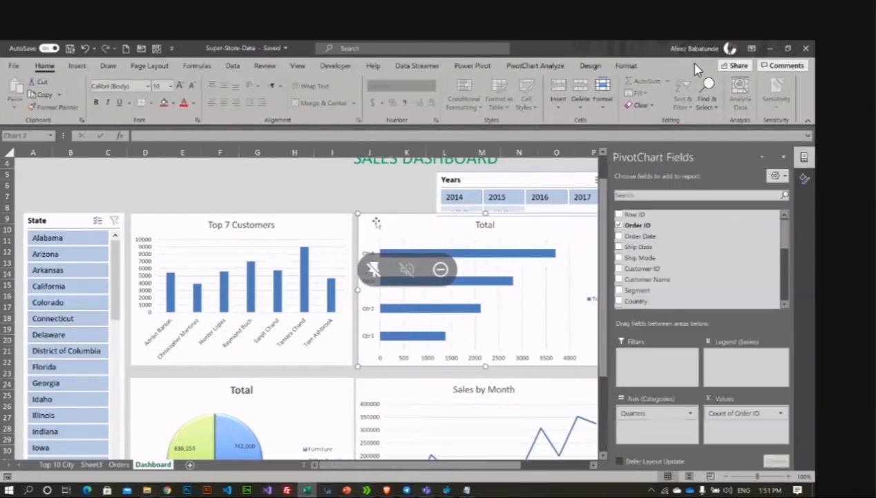
key(Left)
key(Left)
key(Left)
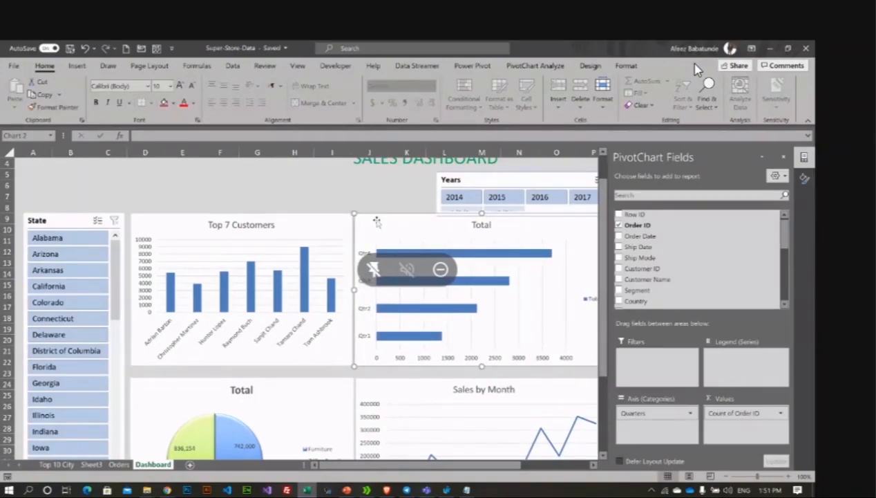
click(351, 174)
Step: Move the Years slicer up above the charts and widen it
drag(498, 178, 204, 176)
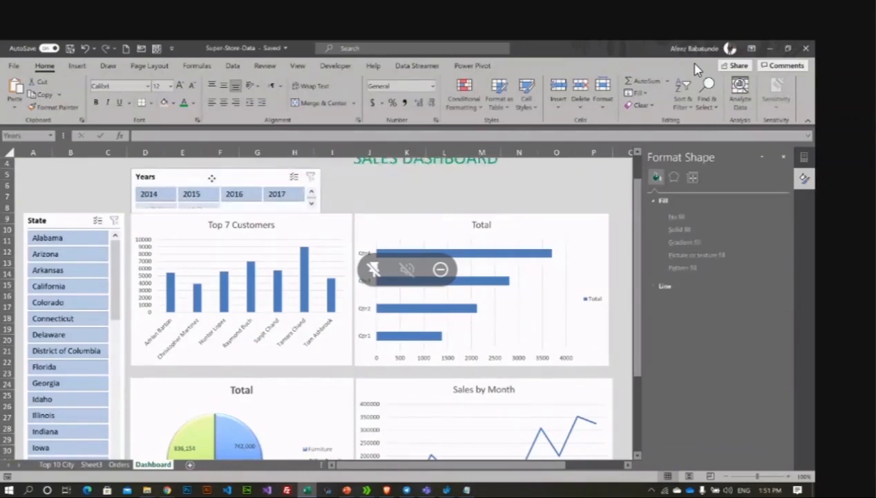
drag(322, 191, 377, 191)
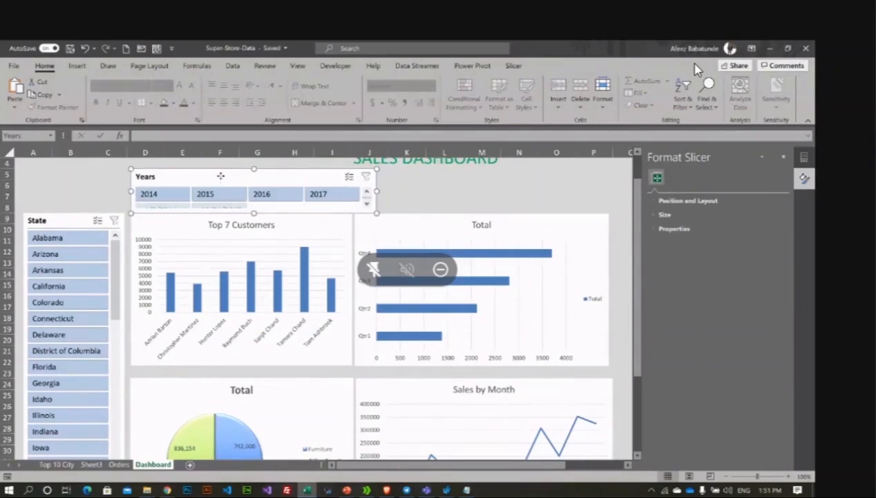
drag(221, 176, 220, 178)
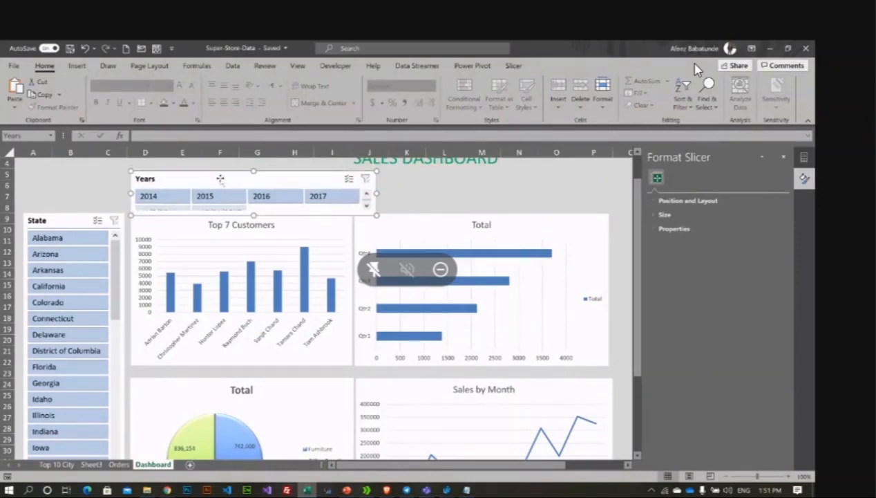
click(117, 195)
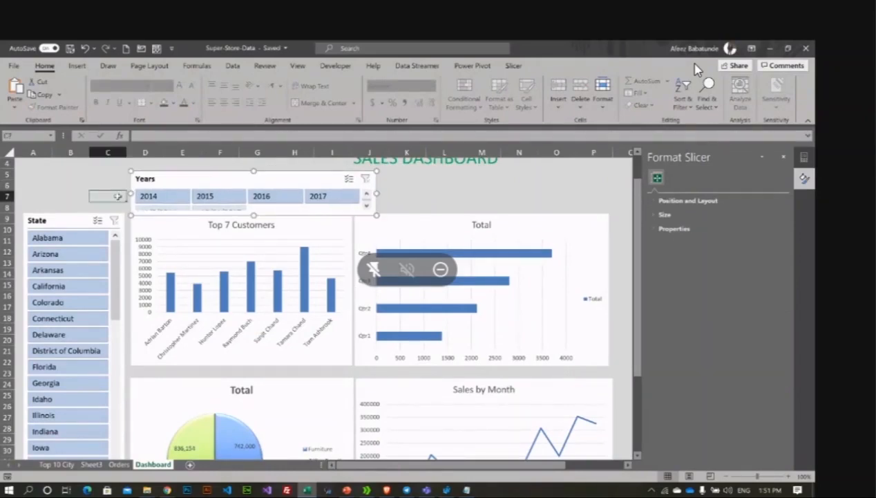
click(406, 197)
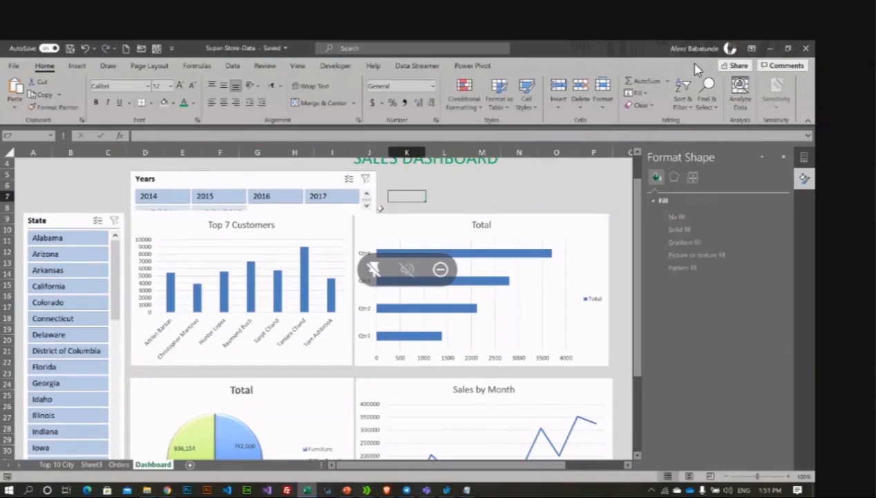
Step: Insert a blank row at row 9
right_click(7, 218)
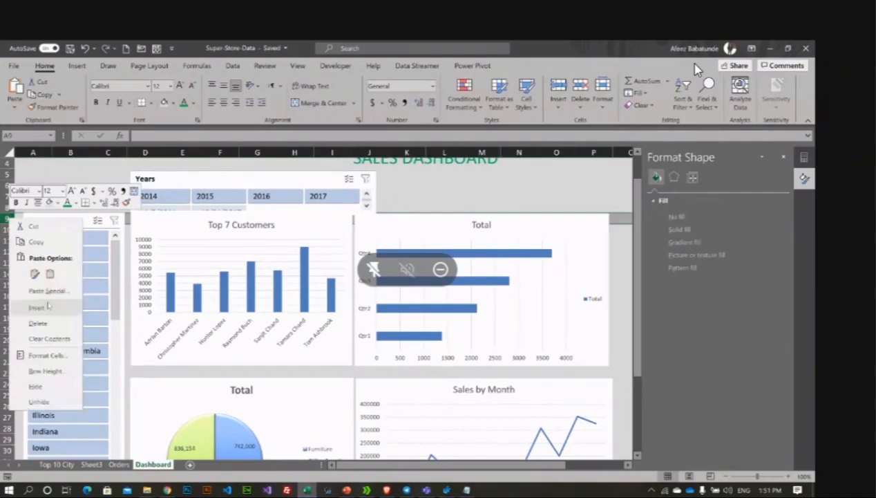
click(47, 305)
click(444, 196)
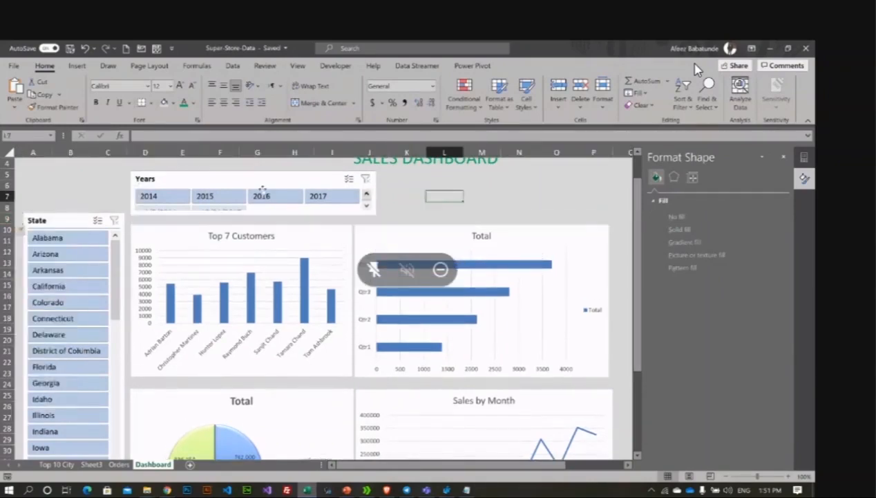
Step: Realign the Years and State slicers and make the Years slicer much narrower
click(71, 196)
drag(223, 175, 213, 181)
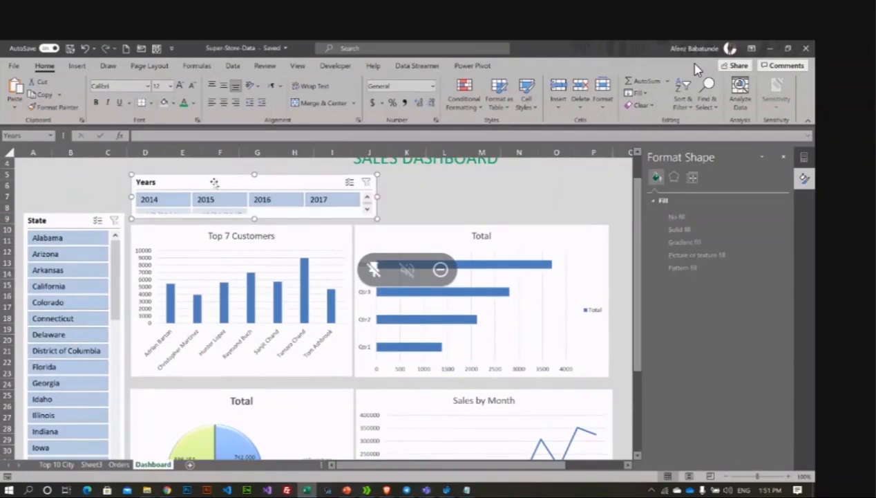
click(71, 220)
drag(72, 220, 71, 222)
click(284, 182)
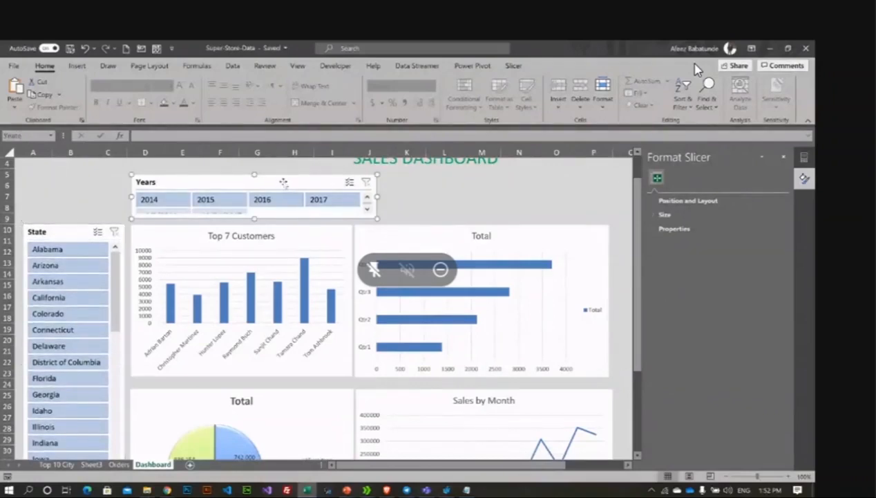
click(442, 184)
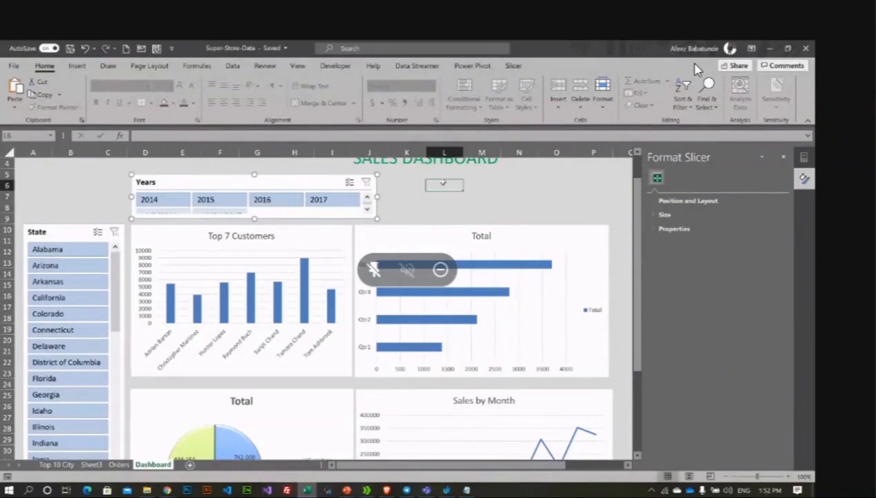
click(270, 182)
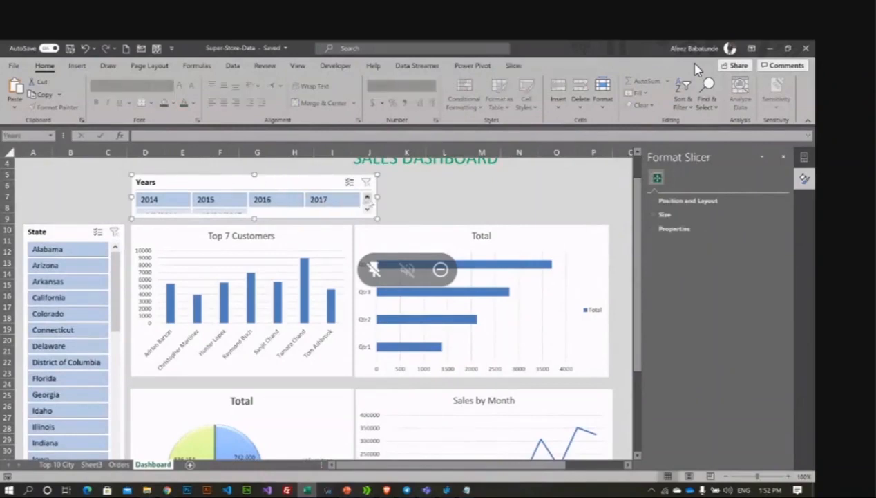
drag(378, 199, 235, 200)
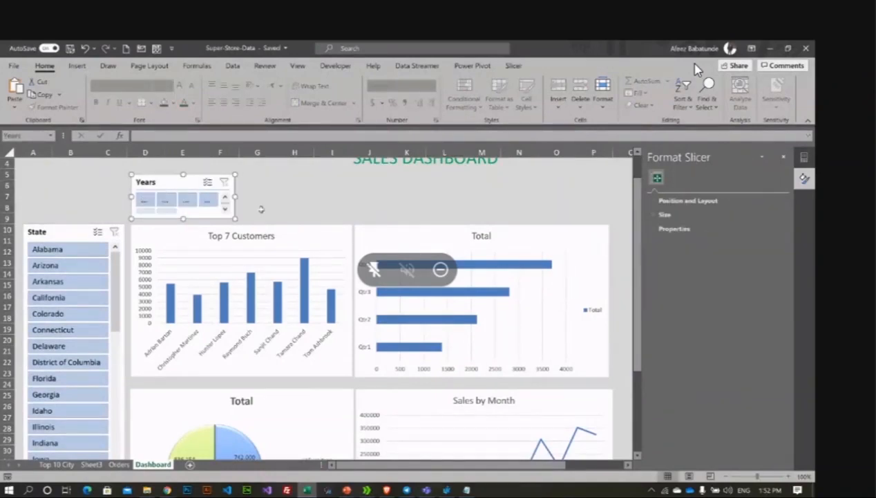
Step: Set the Years slicer to one button column and place it above the State slicer
click(514, 66)
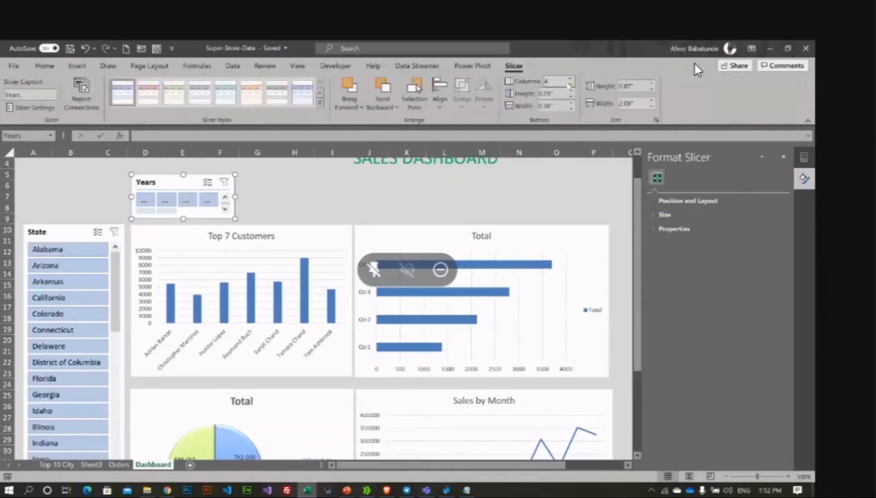
click(571, 85)
click(570, 84)
click(570, 84)
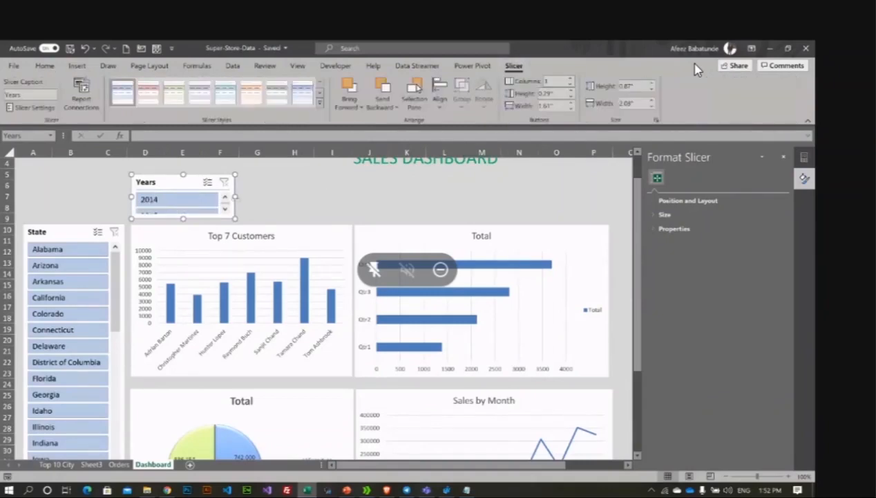
drag(220, 199, 220, 198)
drag(163, 182, 55, 181)
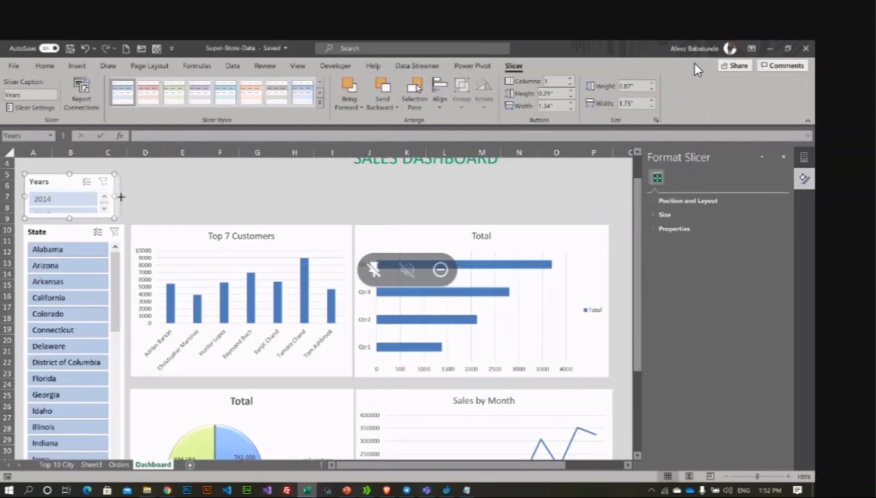
drag(120, 197, 129, 196)
click(181, 196)
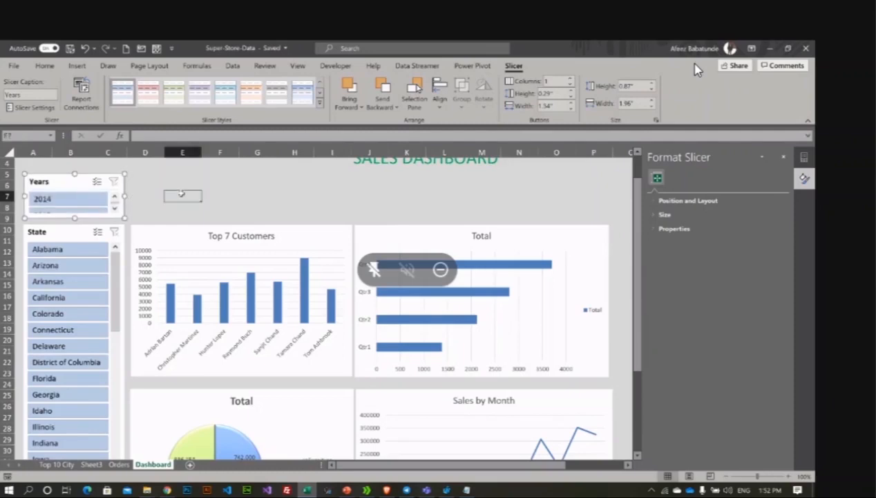
Step: Delete rows 5 to 7 beneath the SALES DASHBOARD title
scroll(249, 187, up, 1)
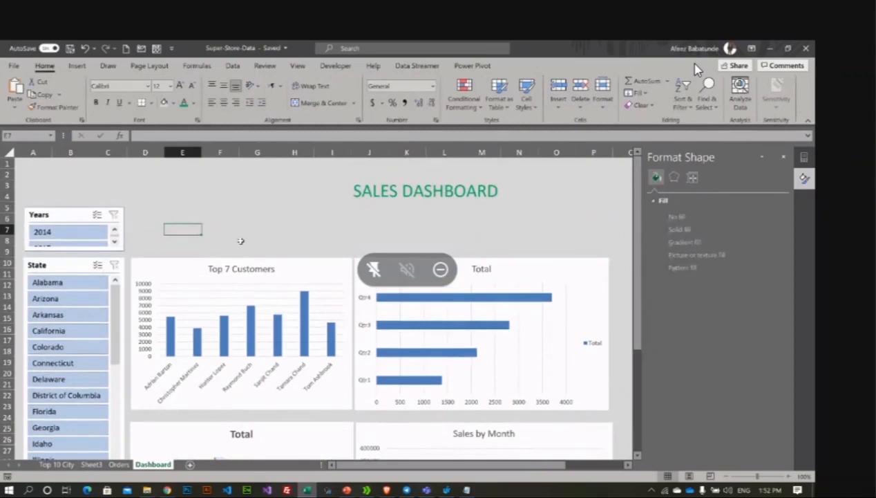
click(210, 194)
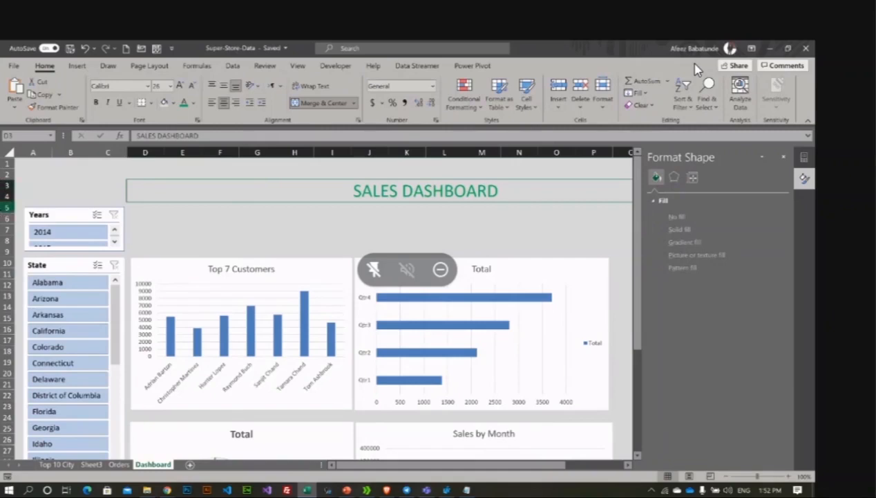
click(5, 207)
drag(5, 208, 6, 231)
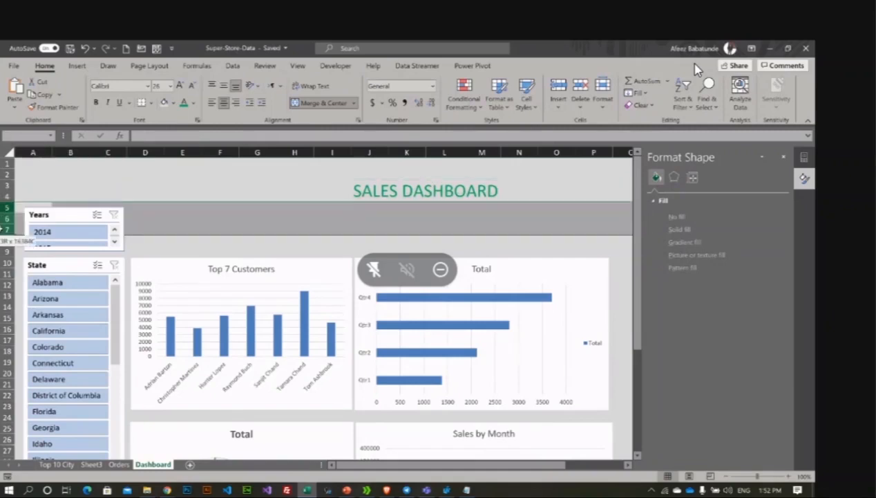
right_click(5, 206)
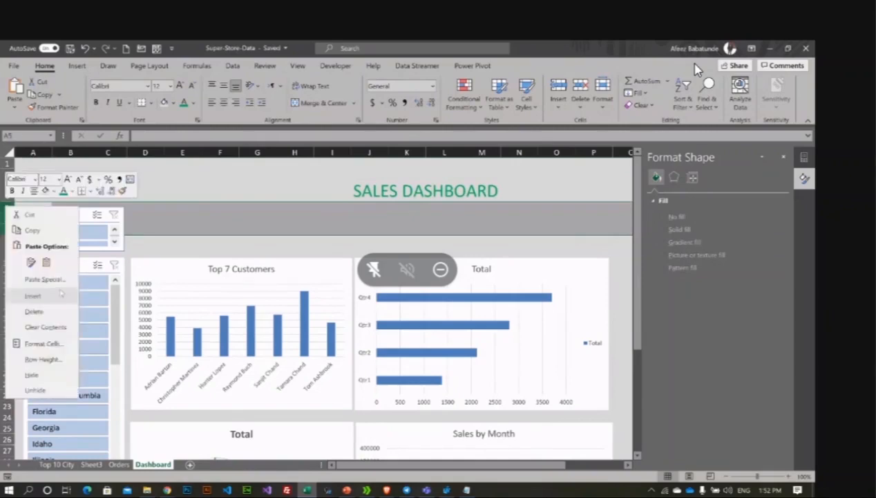
click(61, 310)
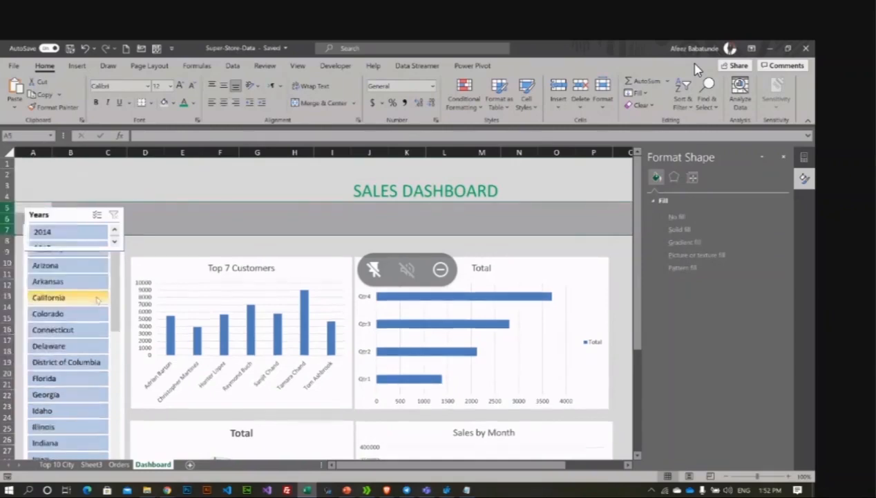
click(345, 197)
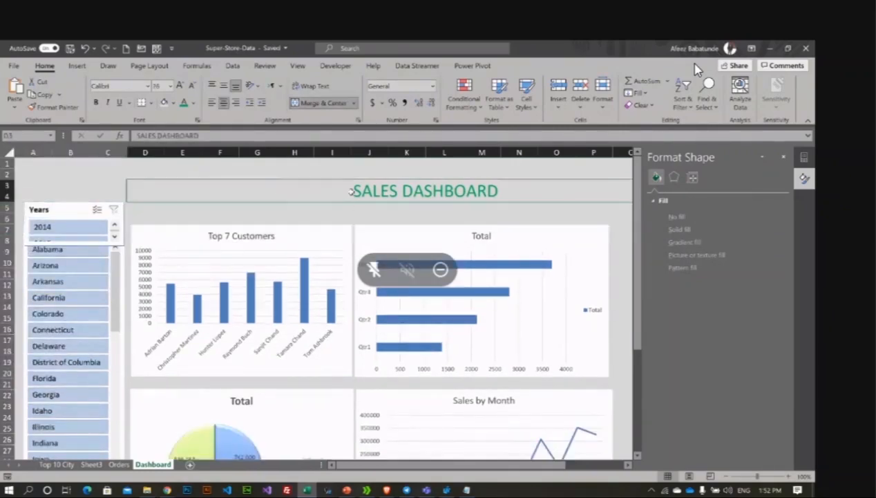
click(244, 213)
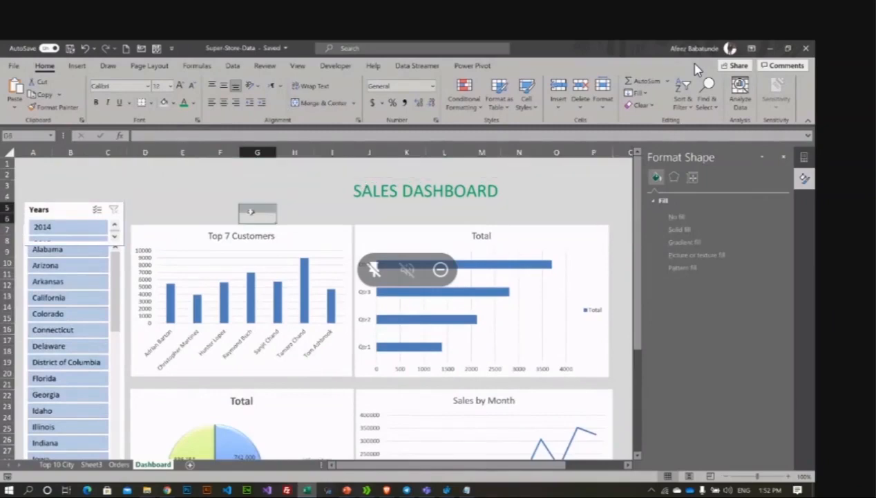
click(513, 197)
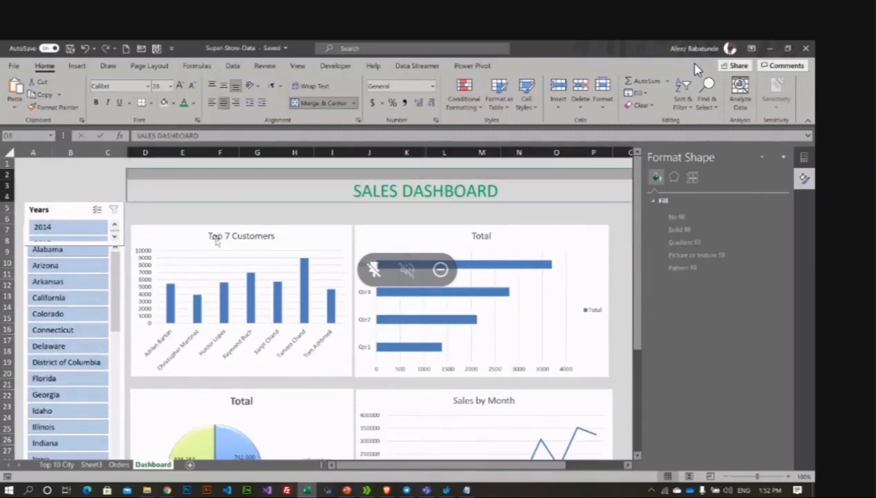
click(156, 239)
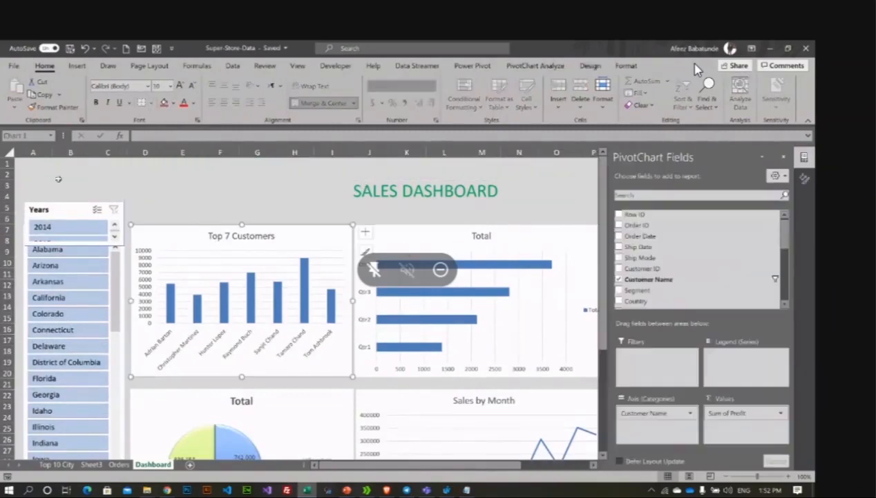
Step: Fill the dashboard range from A1 past row 27 with white
mouse_move(21, 160)
mouse_down()
mouse_move(54, 179)
mouse_move(595, 280)
mouse_move(600, 390)
mouse_up()
mouse_move(332, 390)
mouse_down()
mouse_move(488, 465)
mouse_move(588, 453)
mouse_move(584, 415)
mouse_move(570, 407)
mouse_up()
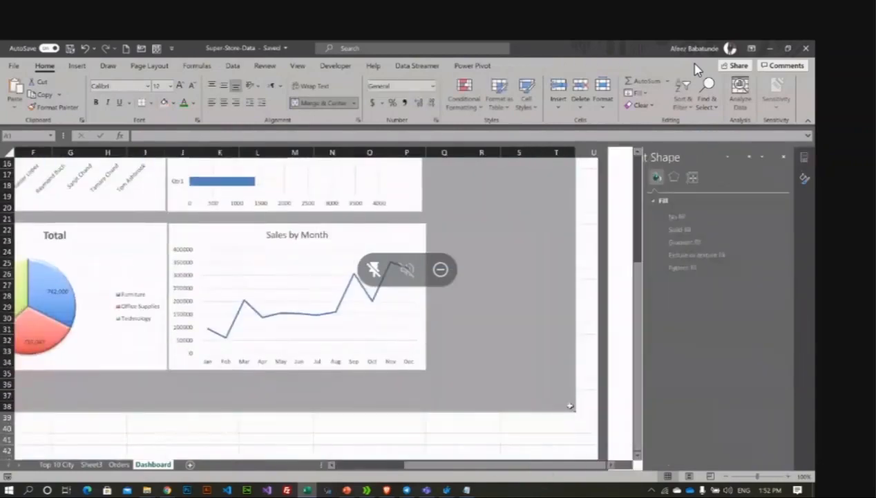
click(173, 103)
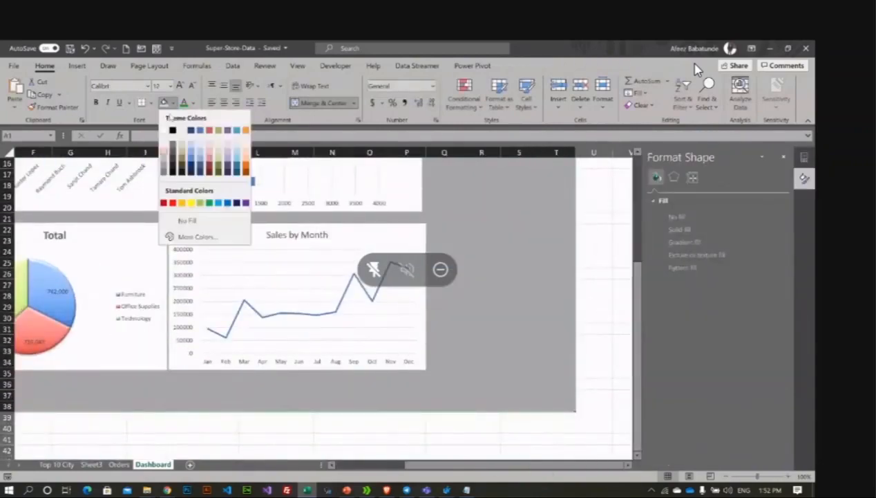
click(164, 130)
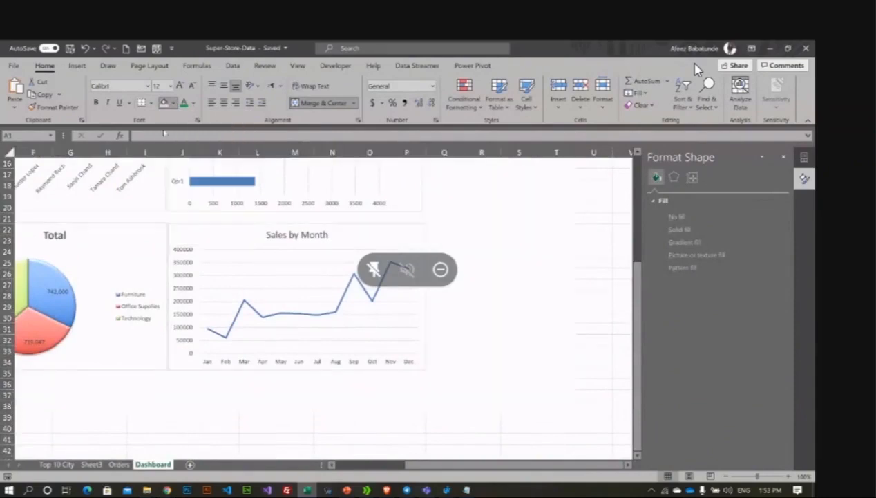
click(317, 207)
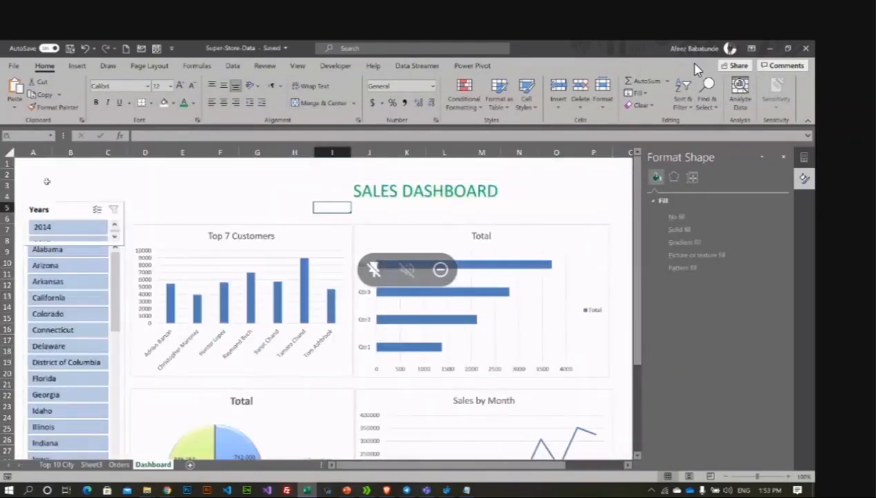
Step: Apply a border option to the dashboard area selected from A2 downward
click(22, 172)
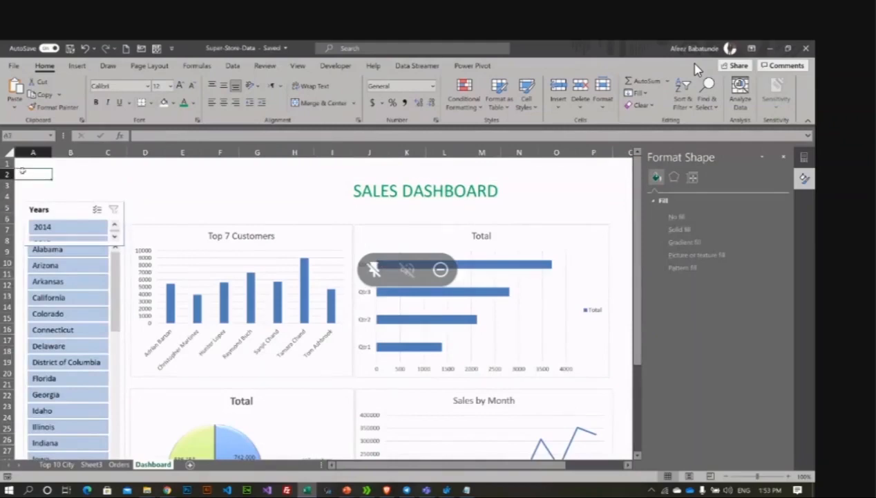
mouse_move(22, 172)
mouse_down()
mouse_move(631, 400)
mouse_move(631, 448)
mouse_up()
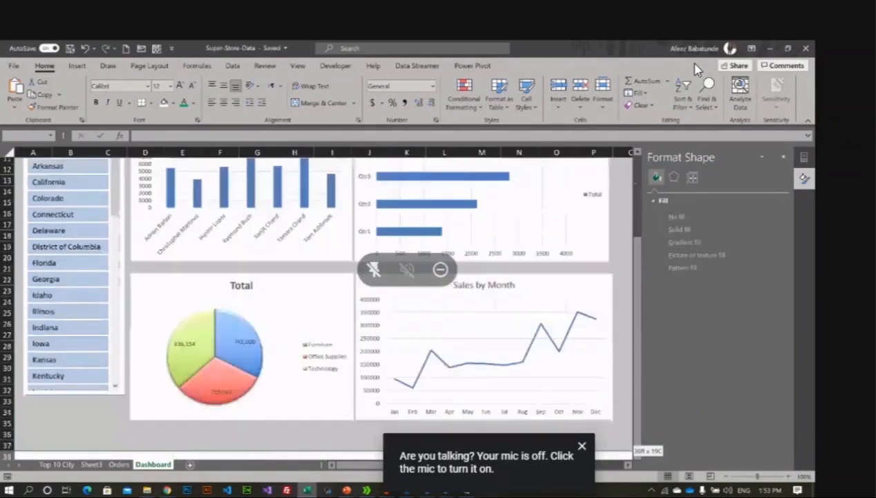
drag(422, 446, 421, 427)
scroll(403, 332, up, 4)
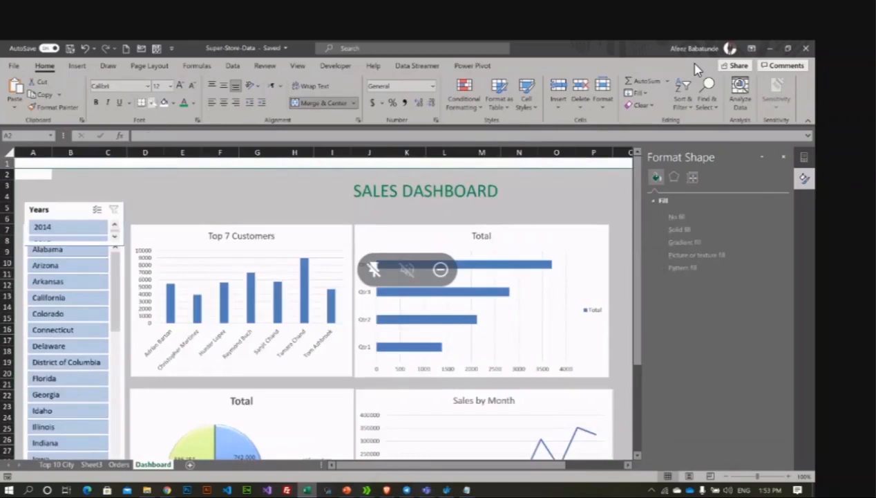
click(150, 102)
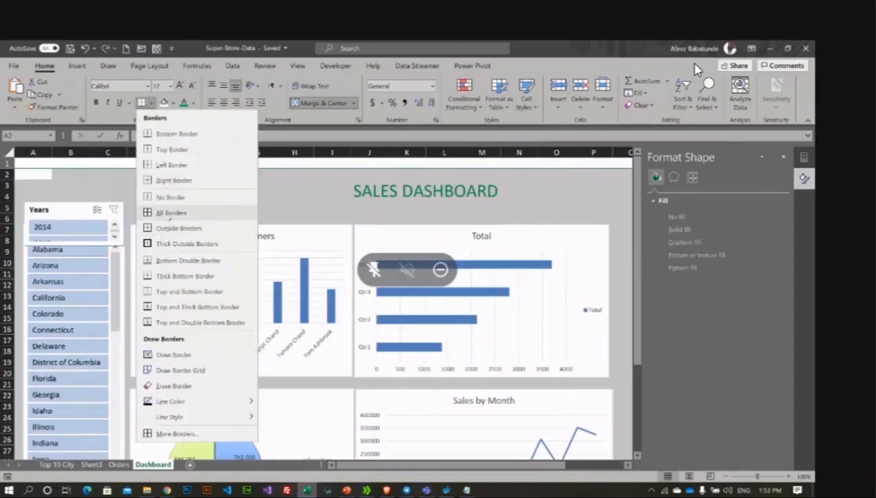
click(169, 215)
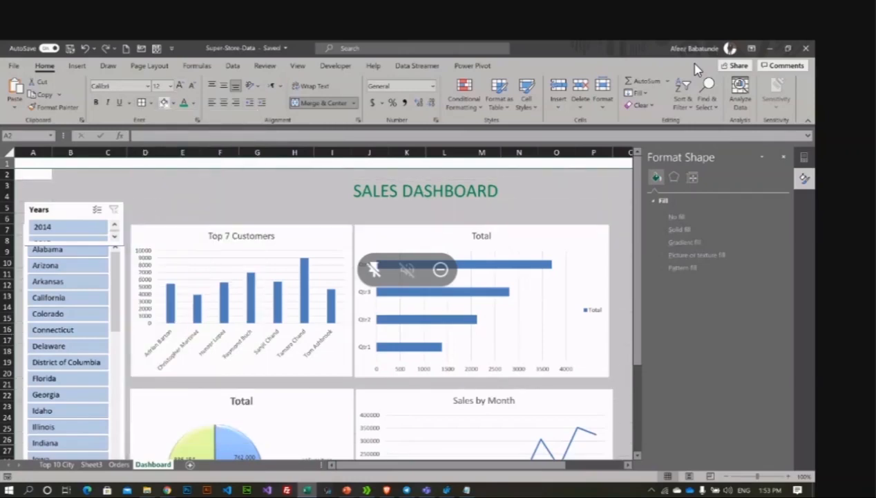
click(243, 189)
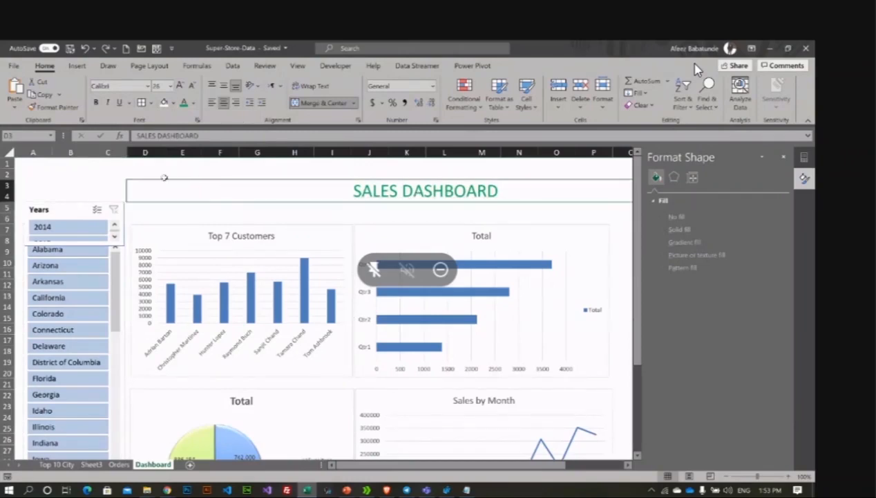
Step: Unmerge the title, then merge and centre it across D3:P4
click(334, 103)
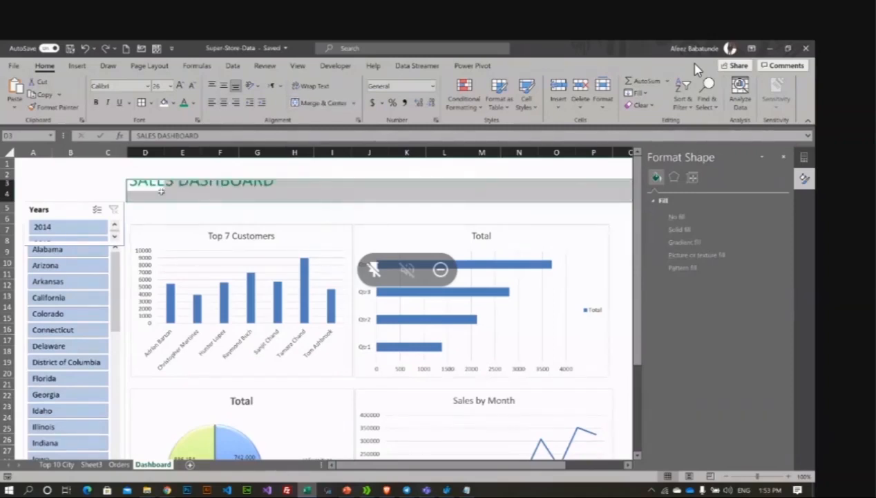
click(148, 193)
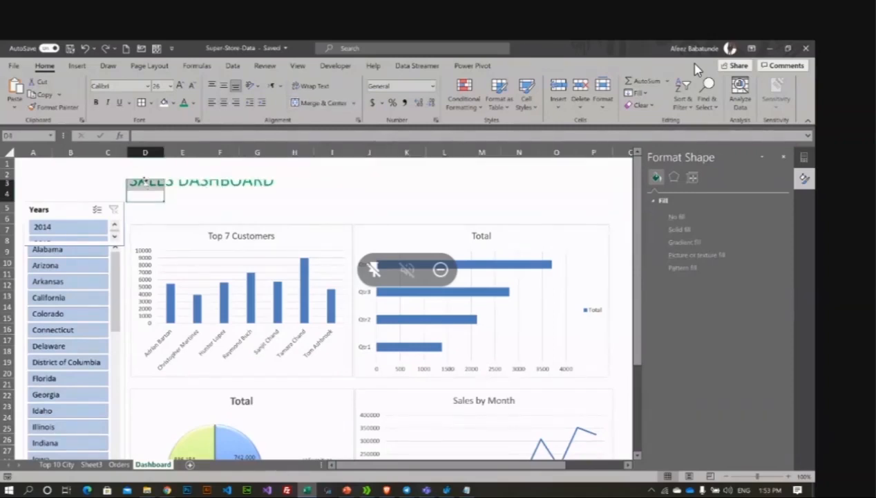
drag(145, 184, 600, 194)
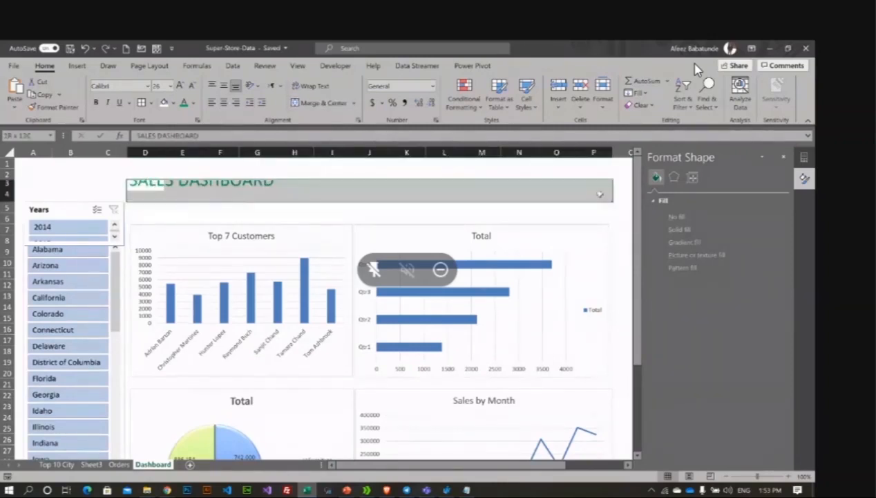
click(320, 103)
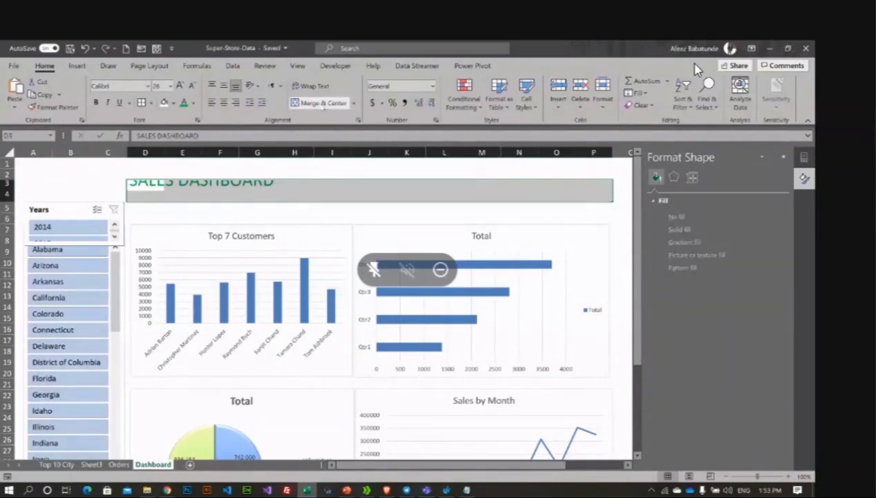
Step: Try merging A3:C3, undo it, and select B3:C3 instead
click(43, 187)
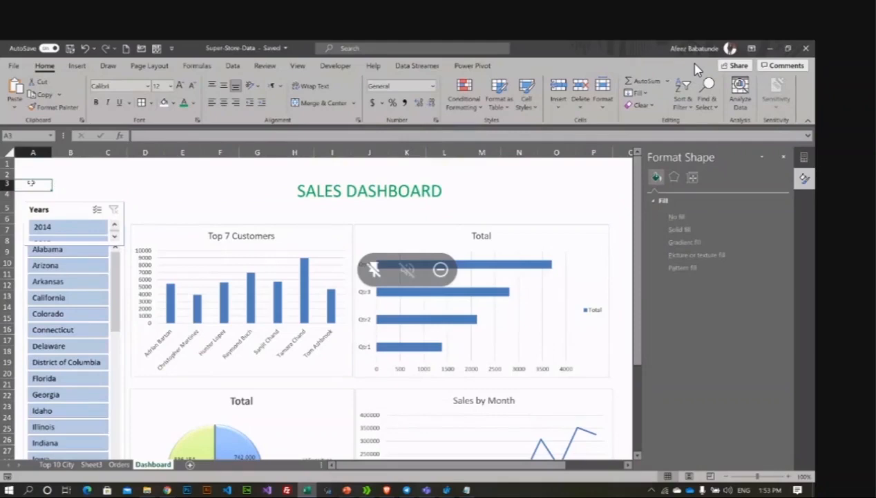
drag(31, 183, 105, 188)
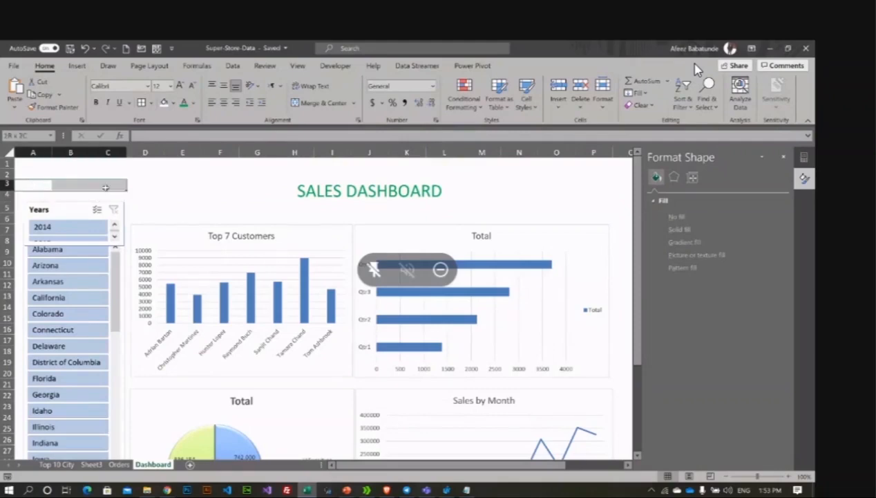
click(319, 102)
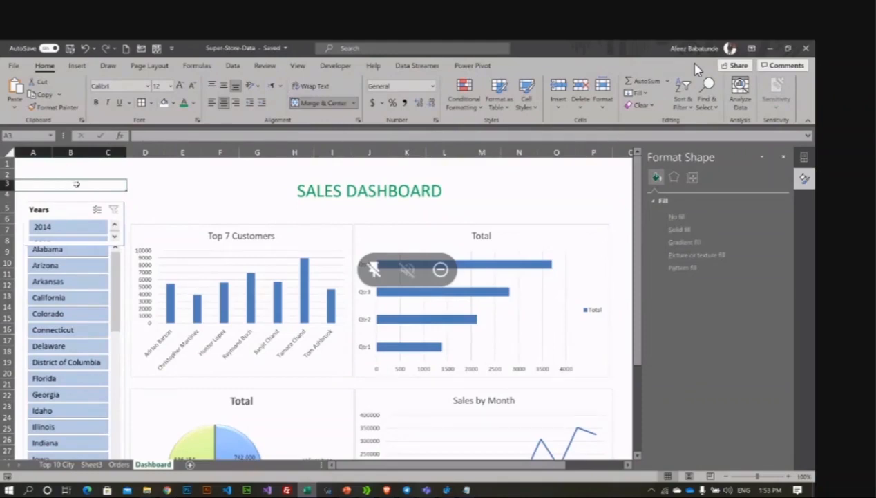
key(ctrl+z)
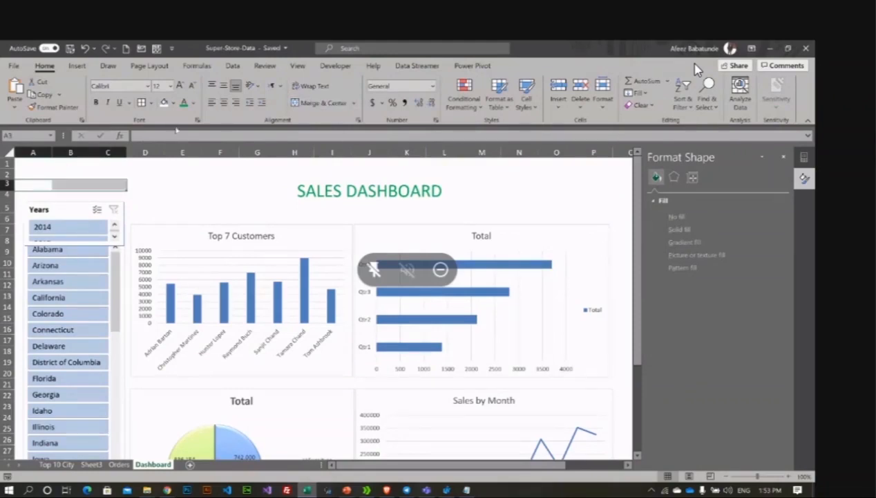
click(48, 183)
click(64, 183)
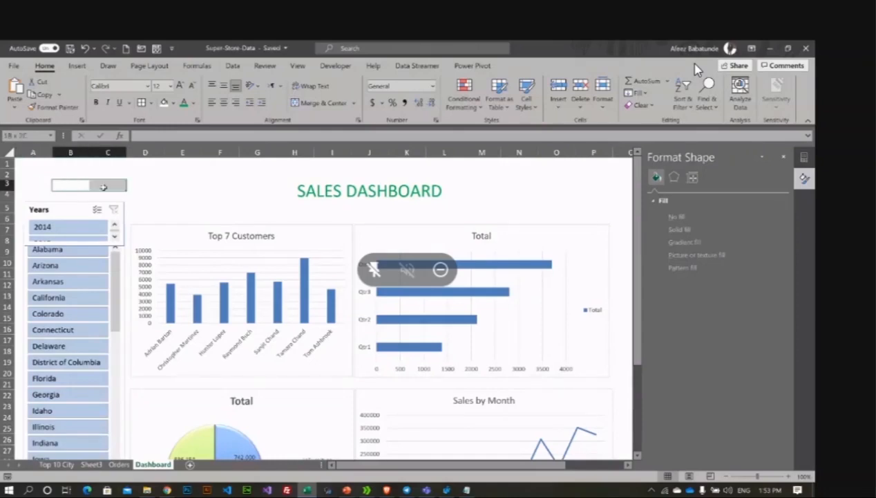
drag(65, 183, 109, 184)
Step: Merge B3:C3 and enter the partial formula =toda in it
click(323, 104)
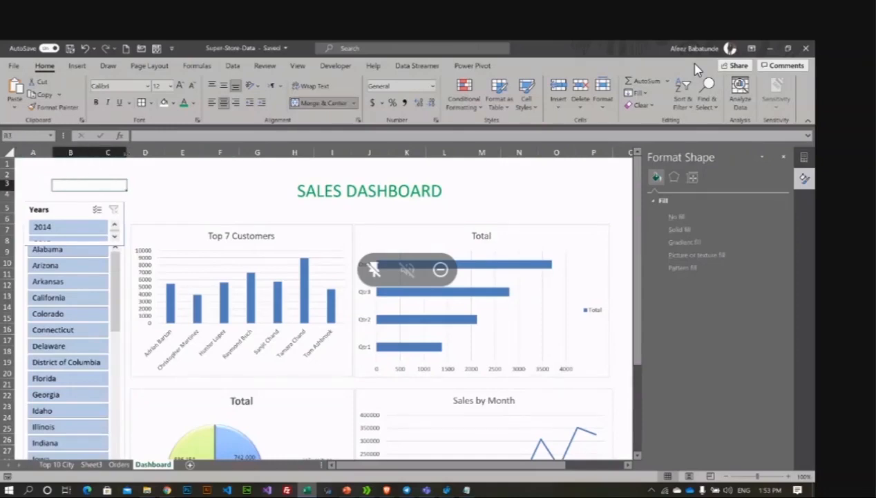
text(=toda)
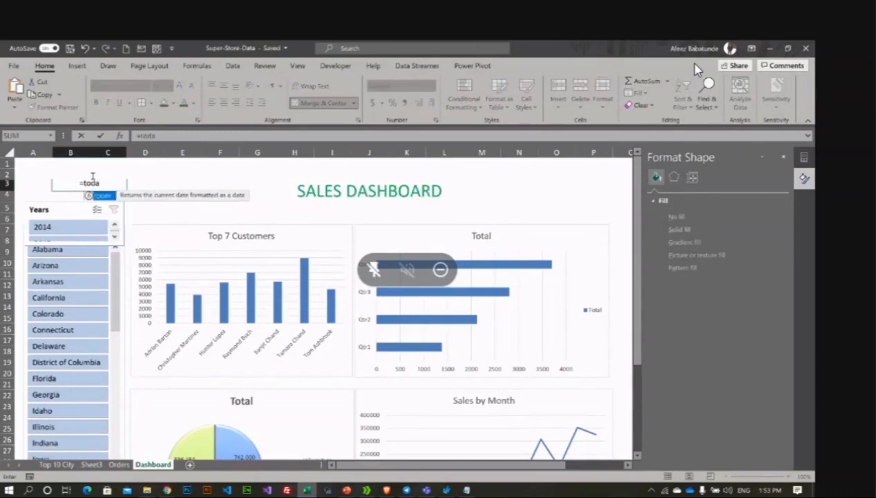
key(Return)
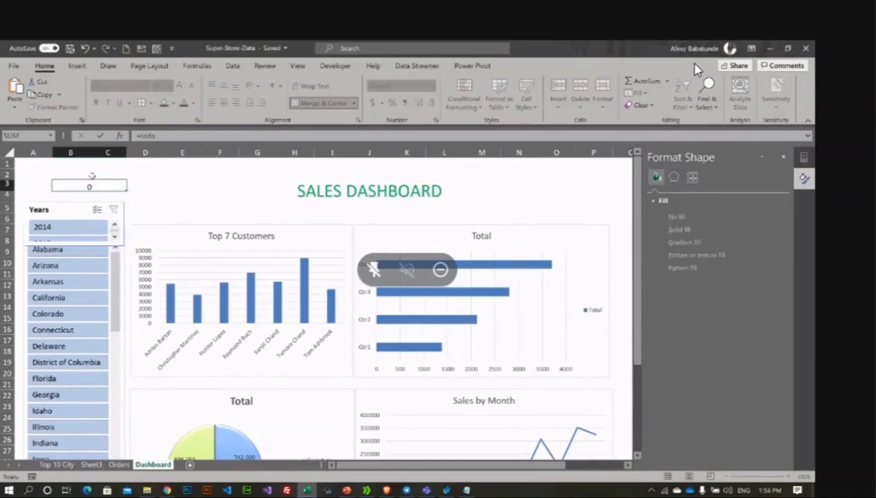
Step: Complete the B3 formula to =today() so it displays 5/15/2021
click(103, 187)
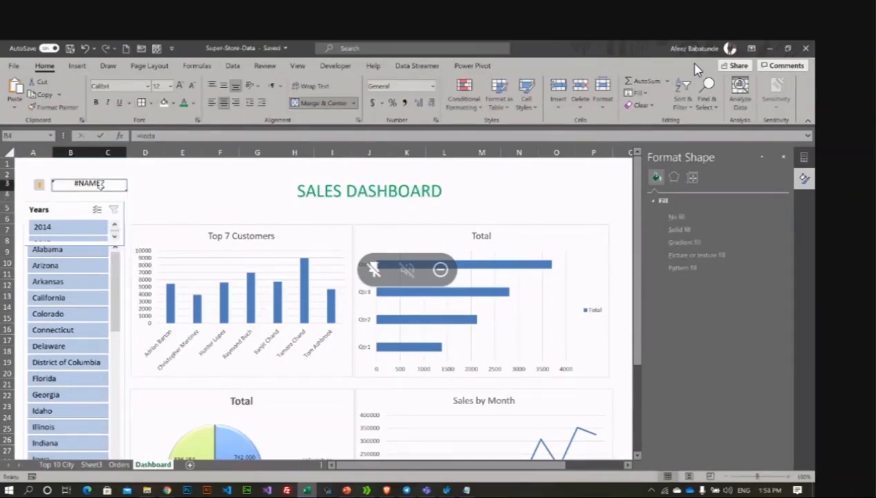
click(166, 133)
text(y)
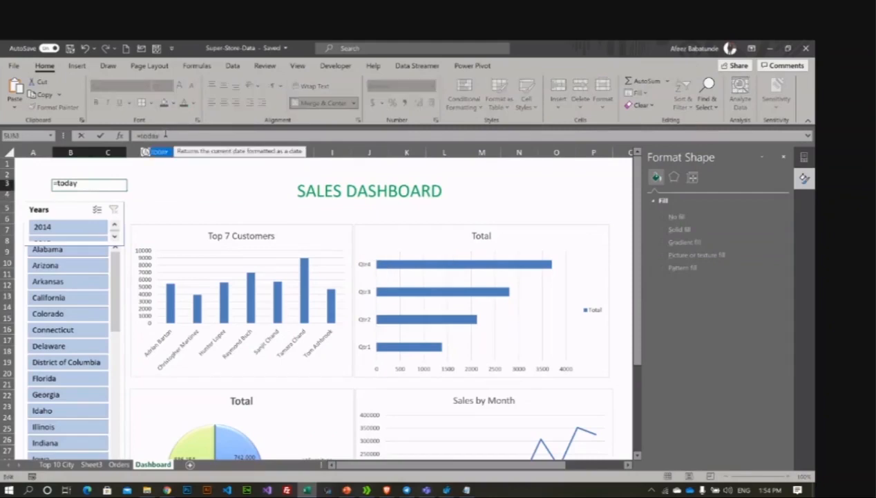
text(())
key(Return)
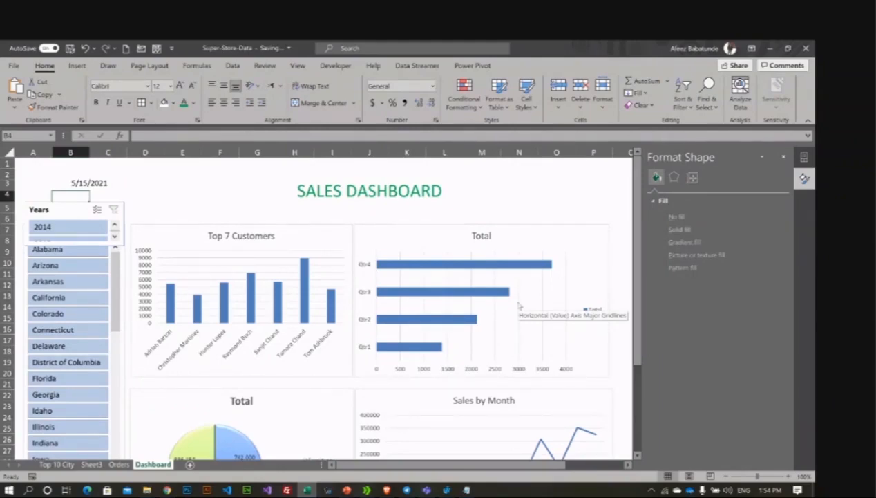
Step: Fill the Top 7 Customers columns olive green
click(166, 302)
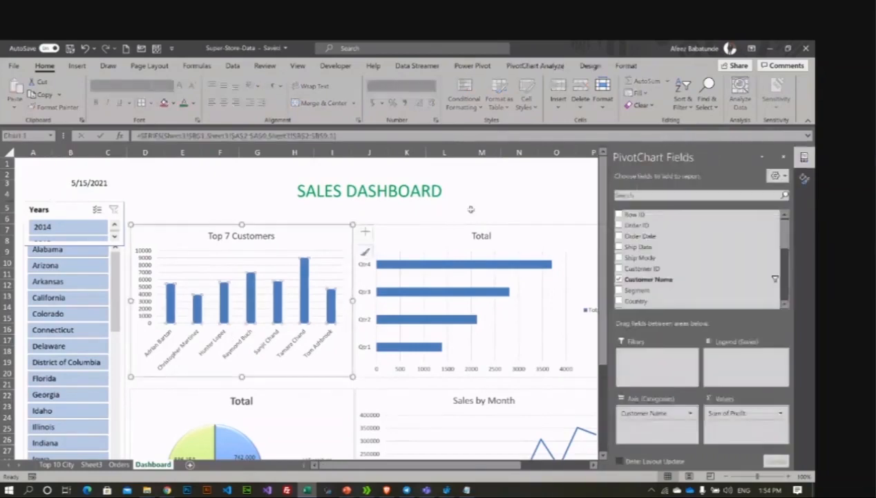
click(469, 208)
click(331, 304)
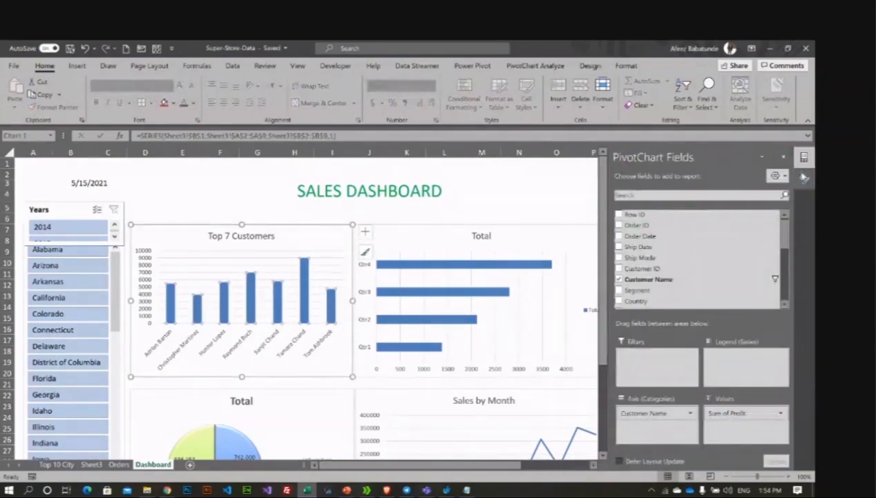
click(804, 177)
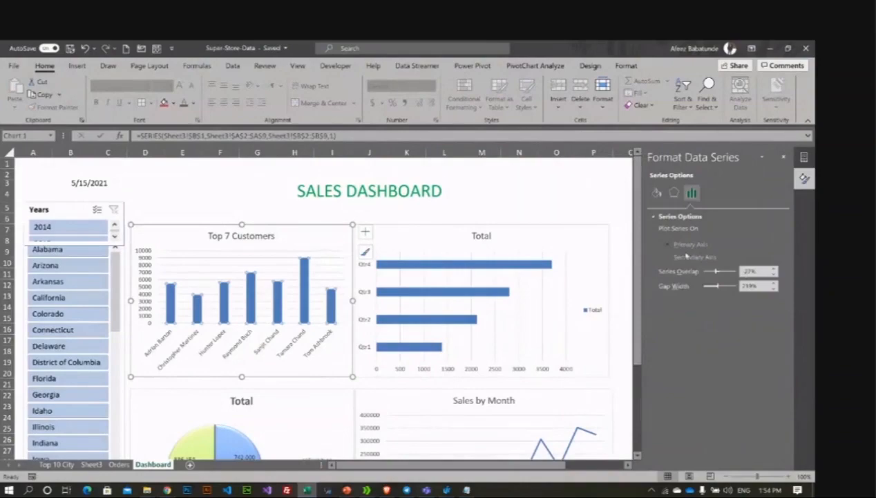
click(674, 192)
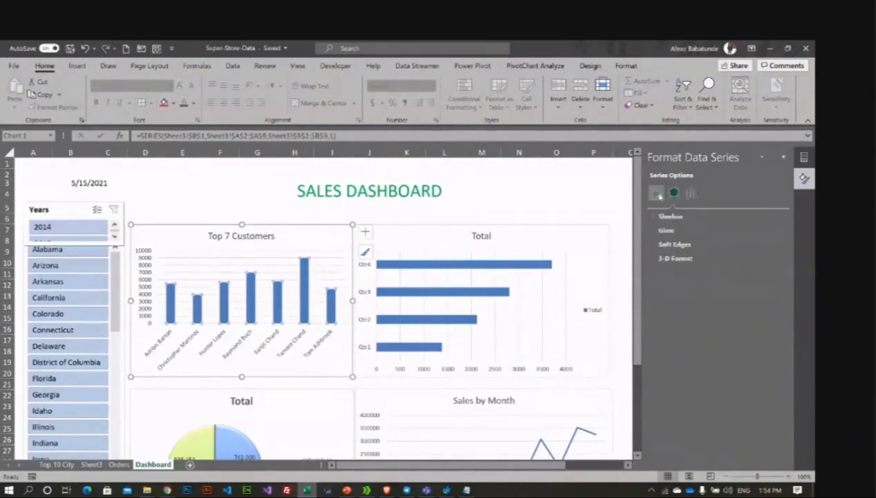
click(659, 195)
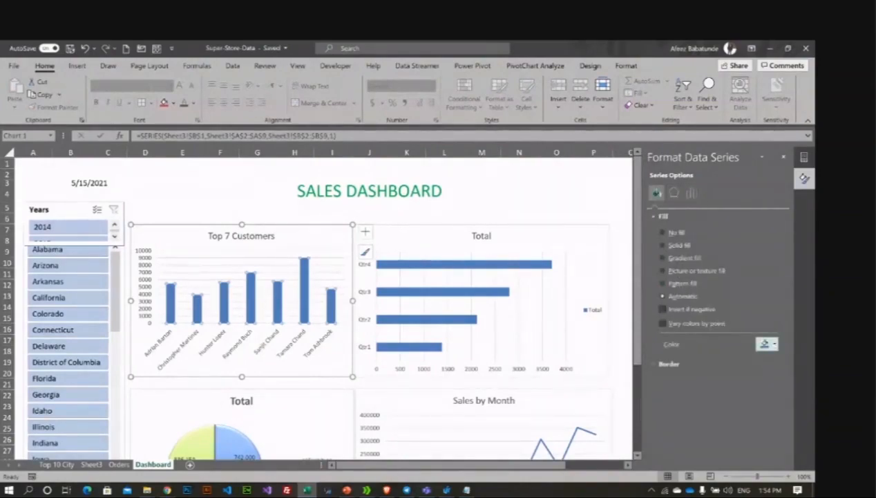
click(769, 344)
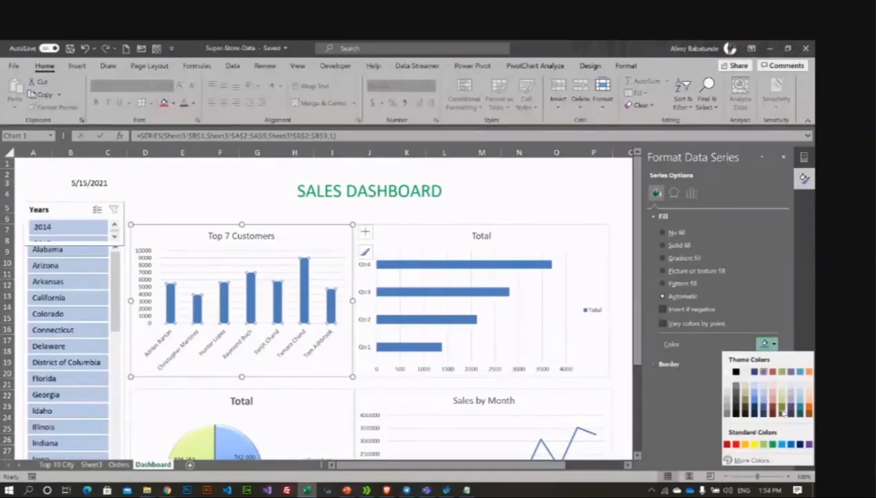
click(778, 406)
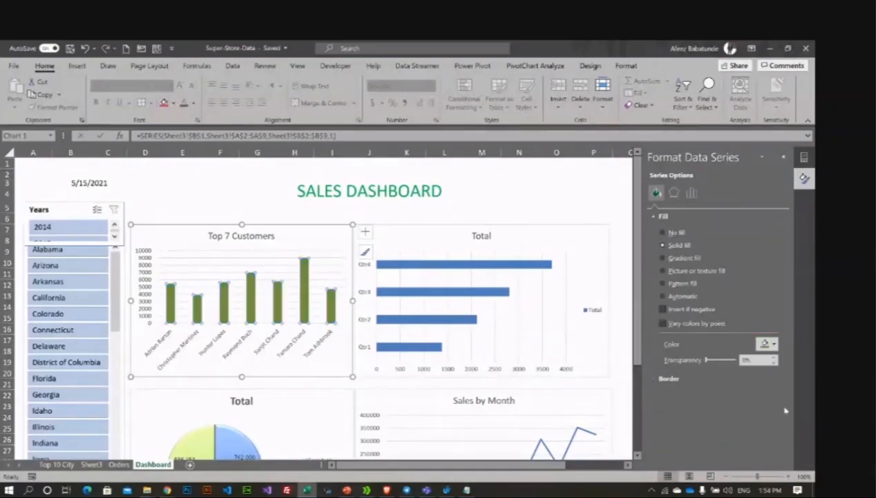
Step: Fill the Total chart bars with the same olive green
click(543, 265)
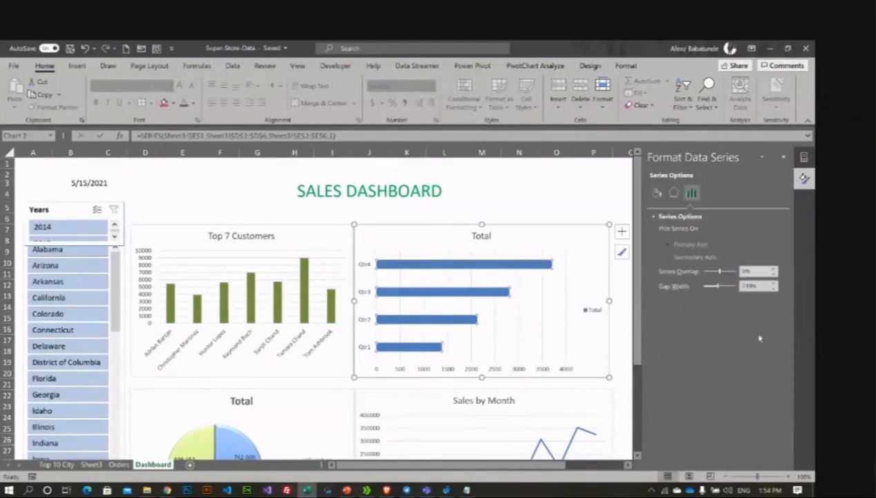
click(657, 192)
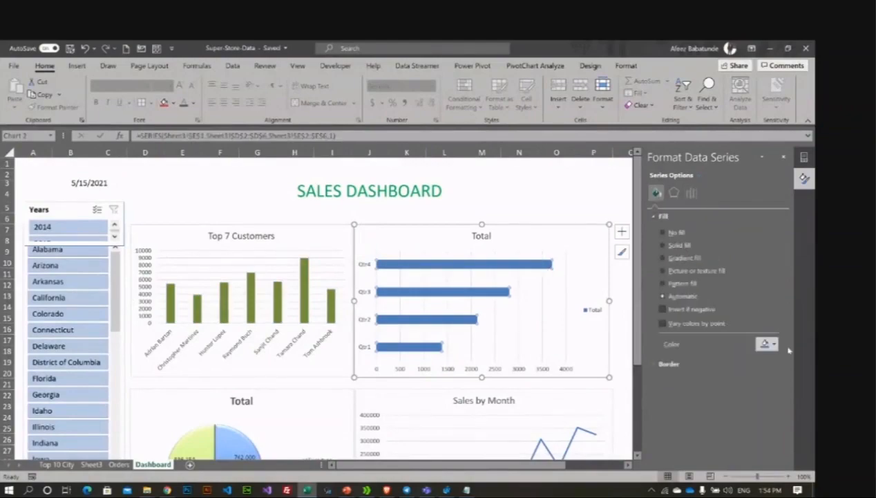
click(774, 344)
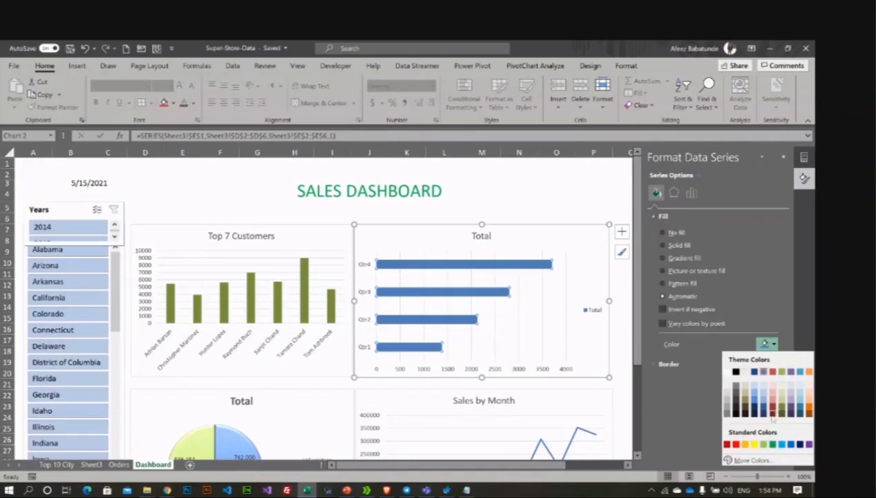
click(778, 411)
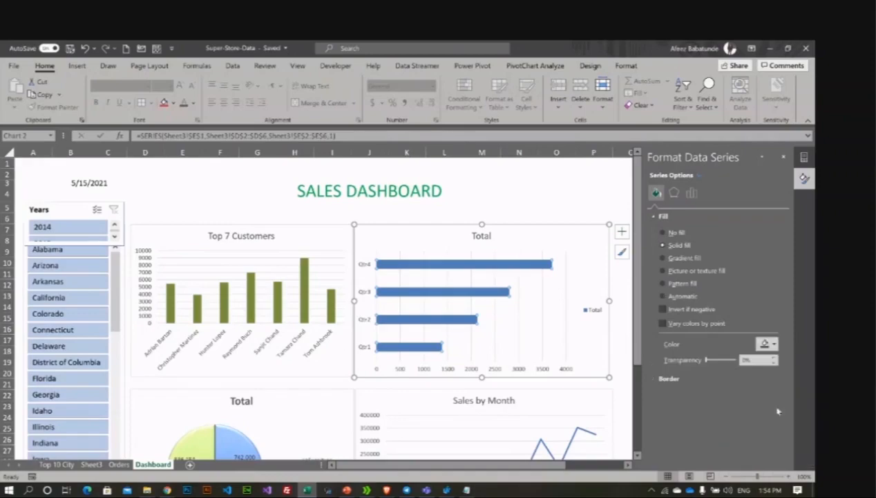
click(540, 206)
Step: Make the Sales by Month line red and close the Format pane
scroll(508, 281, down, 1)
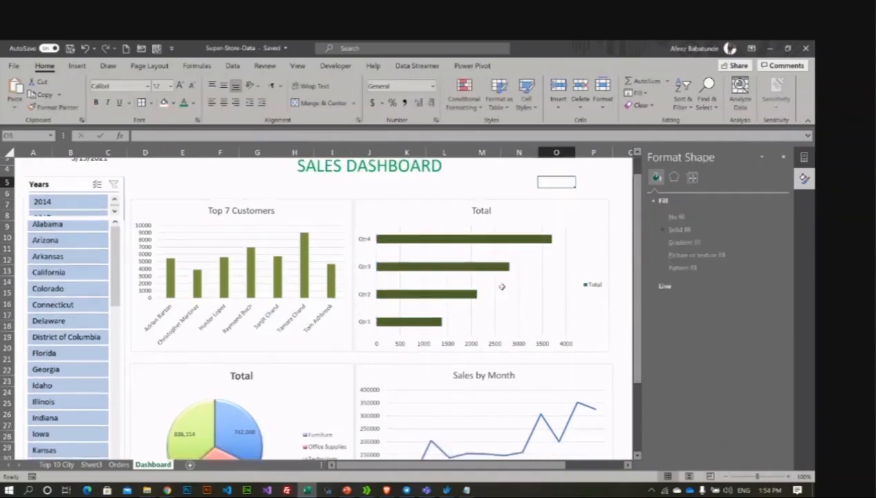
scroll(501, 286, down, 2)
click(512, 374)
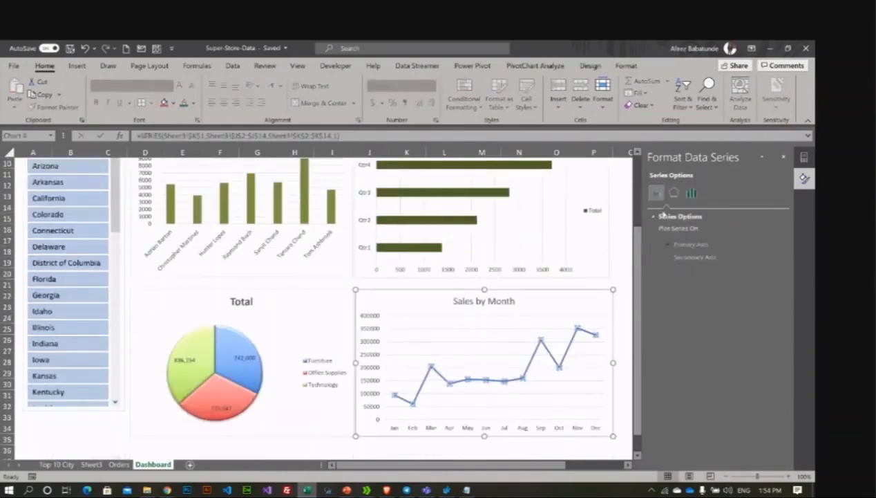
click(658, 194)
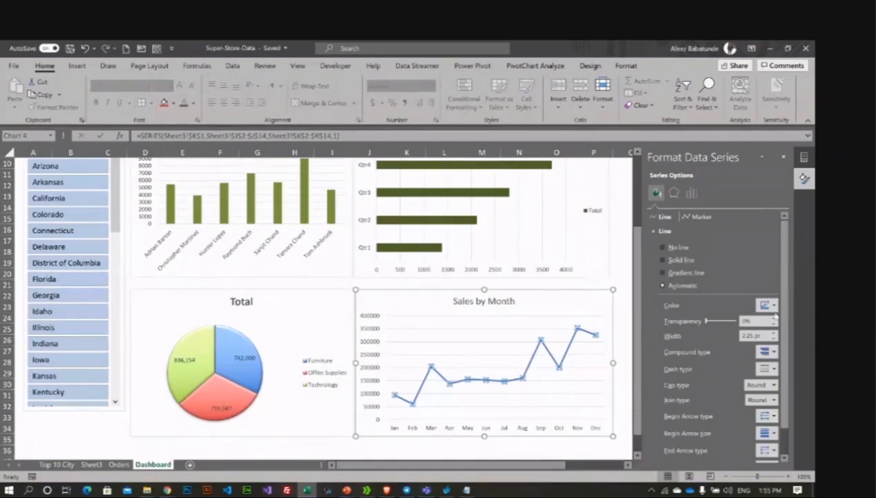
click(773, 306)
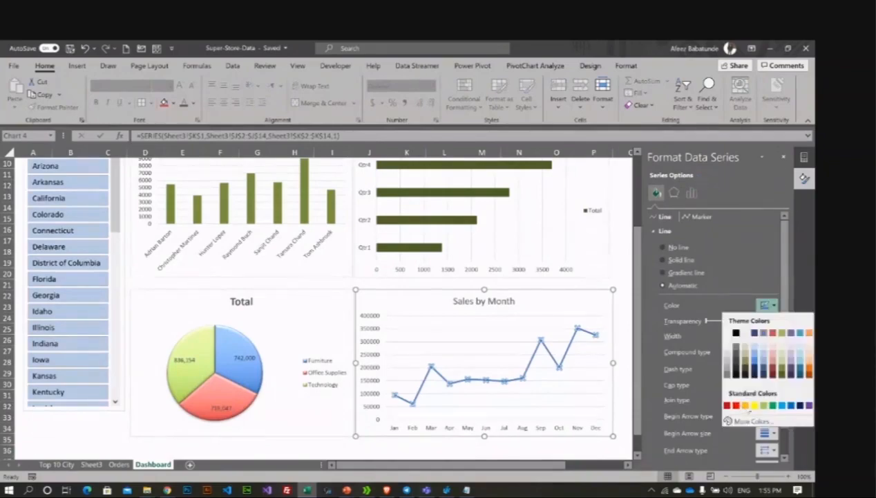
click(737, 405)
click(606, 201)
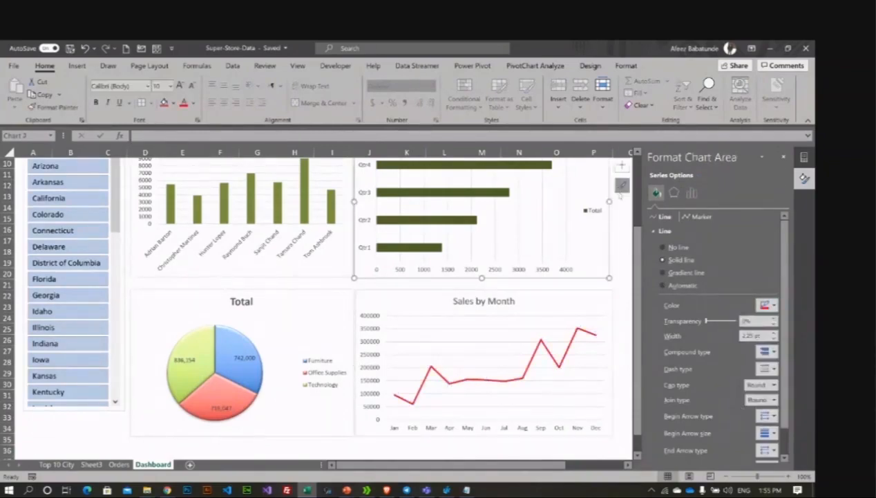
click(618, 207)
click(783, 157)
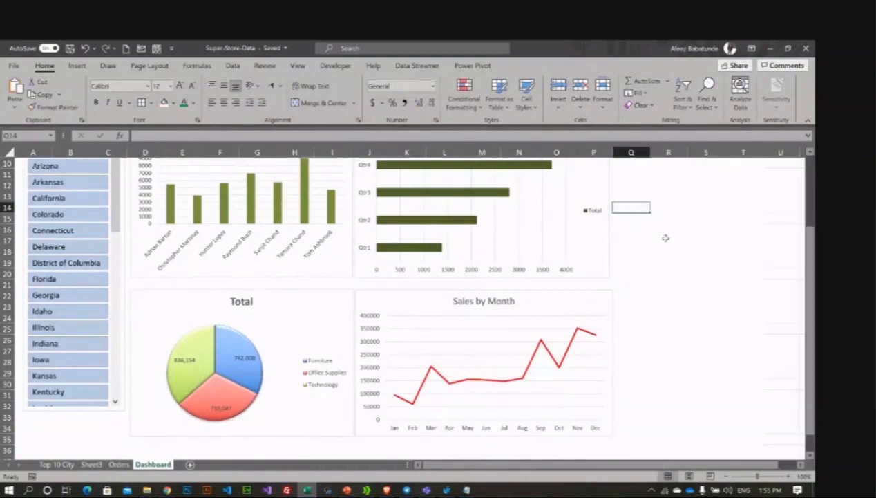
Step: Uncheck Legend in the Total bar chart's Chart Elements list
scroll(665, 238, up, 3)
click(603, 243)
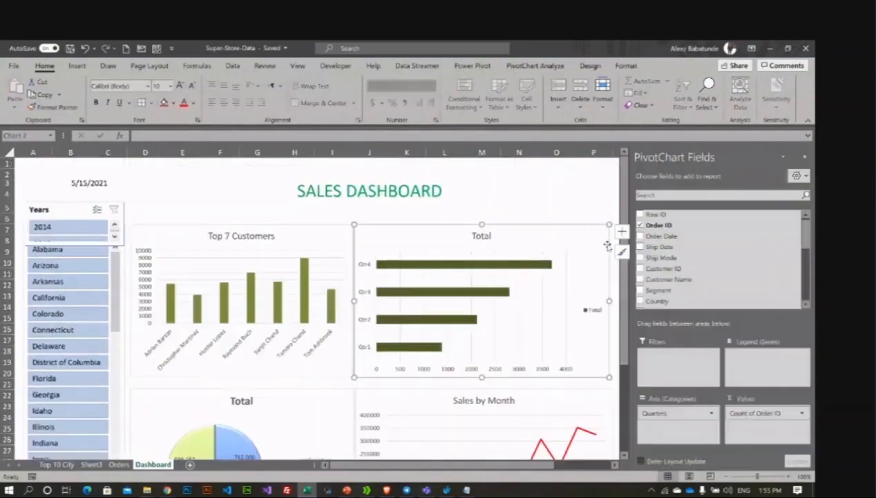
click(622, 232)
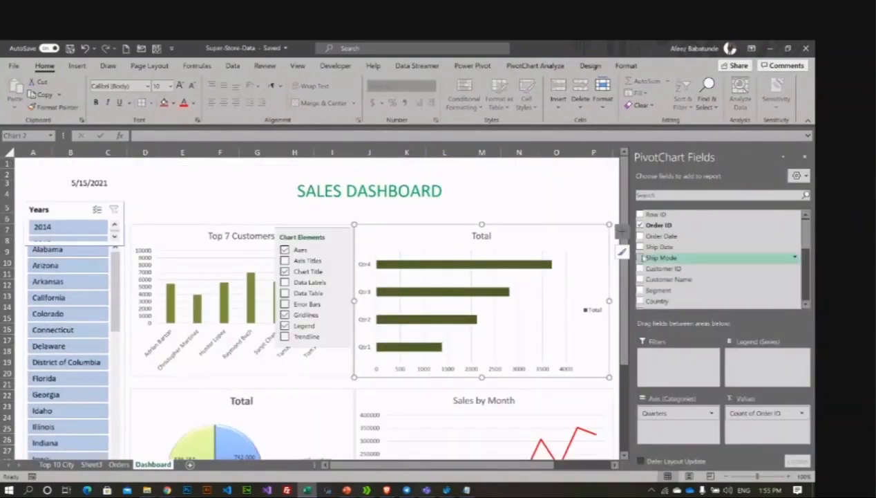
click(806, 157)
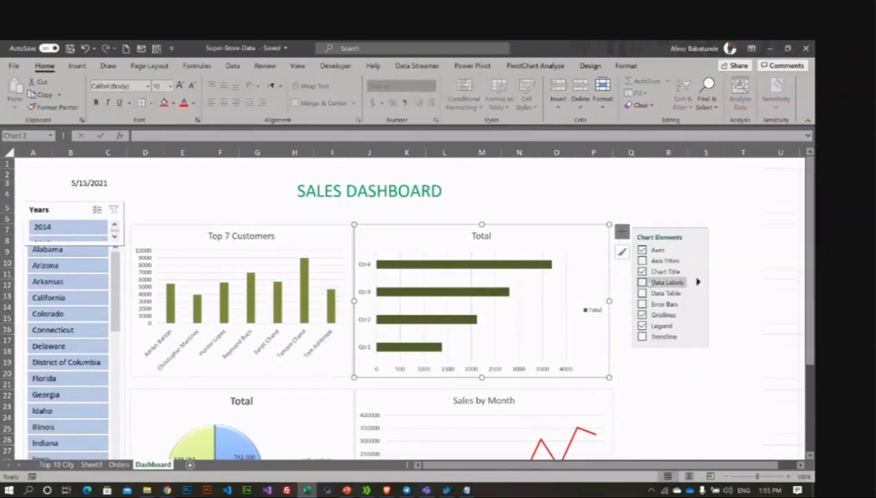
click(642, 325)
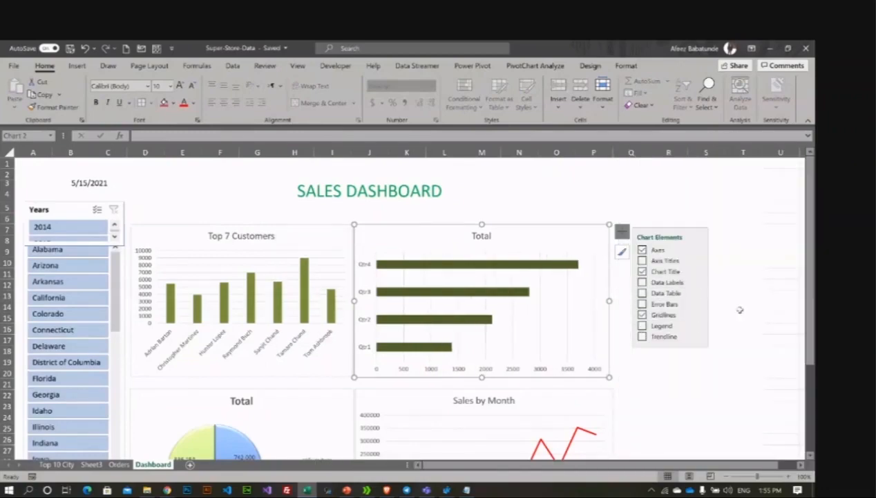
click(744, 298)
scroll(647, 326, down, 4)
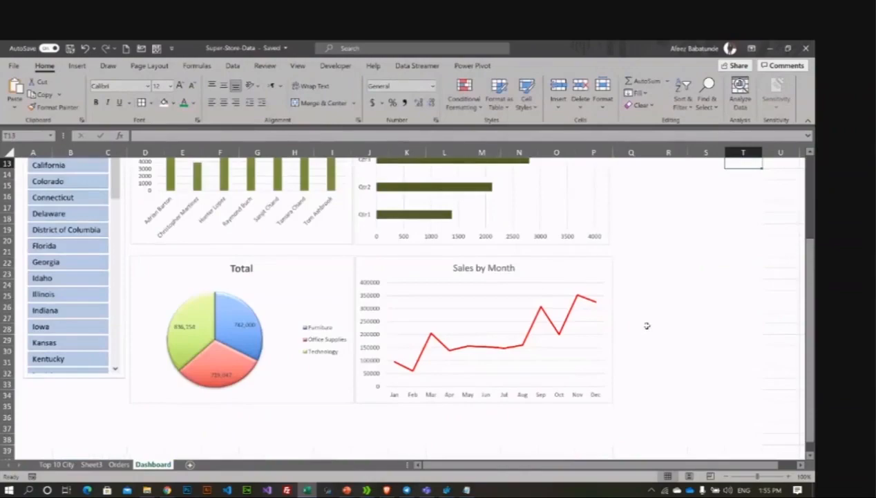
scroll(650, 290, up, 4)
scroll(632, 291, down, 3)
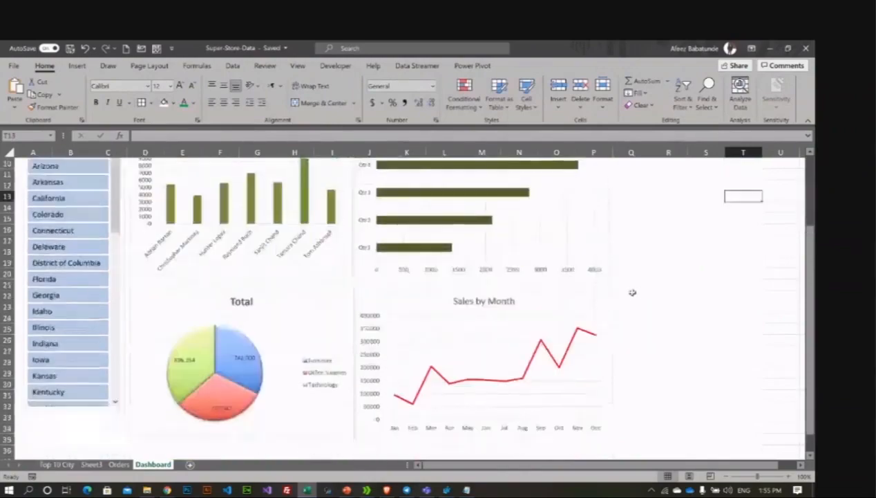
scroll(608, 291, up, 3)
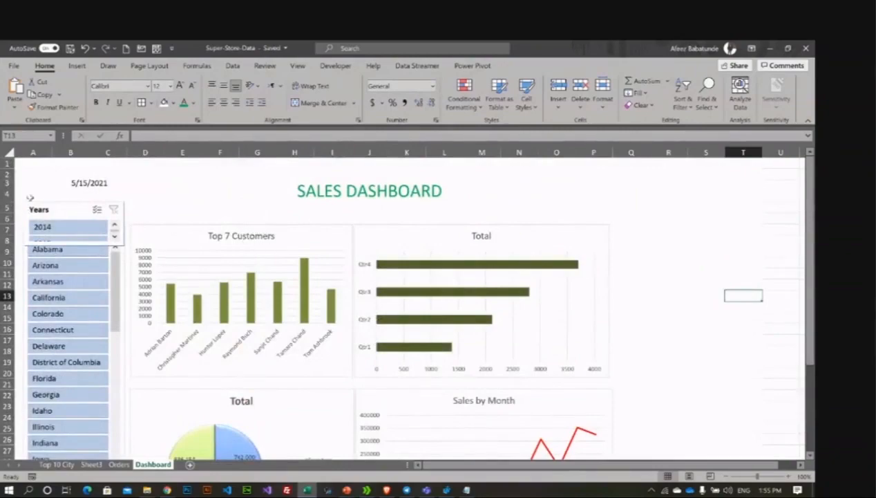
Step: Tick PivotTable7 and PivotTable8 in the Years slicer's Report Connections and confirm
click(61, 210)
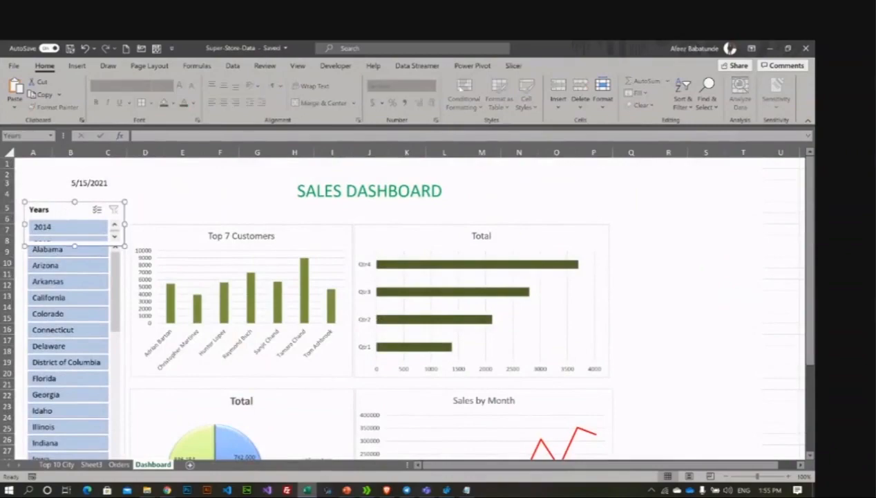
click(513, 65)
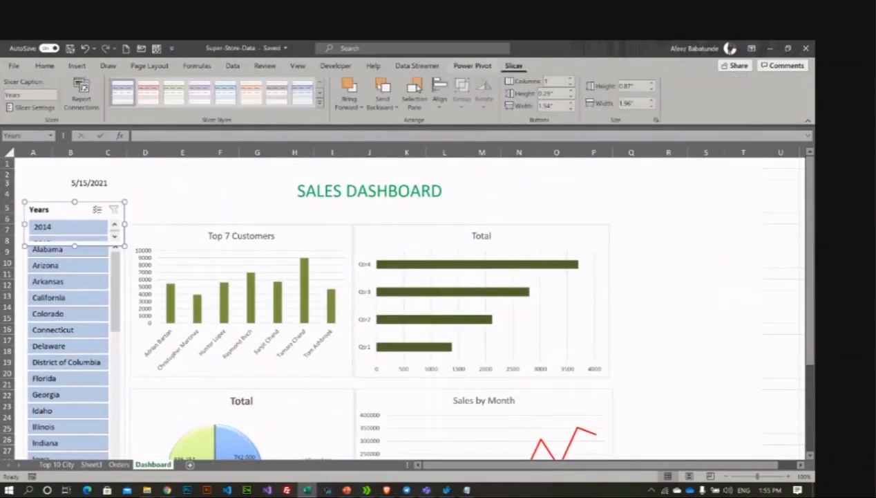
click(81, 97)
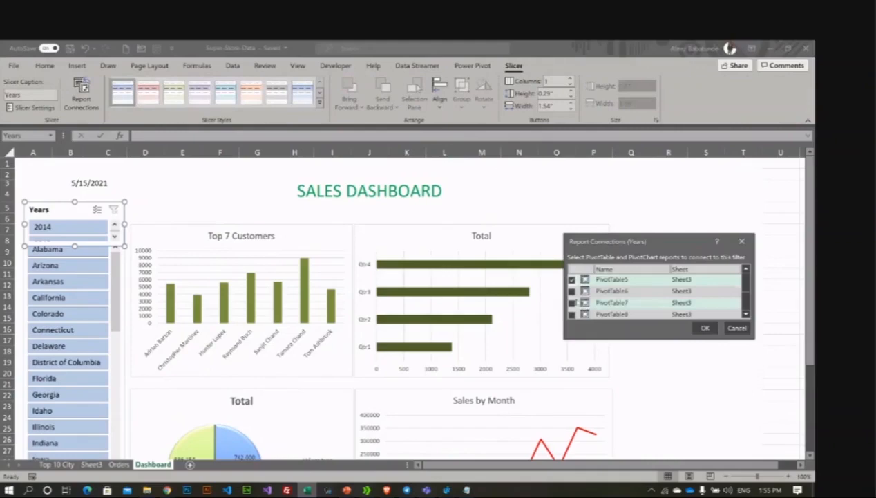
click(573, 304)
scroll(571, 299, up, 2)
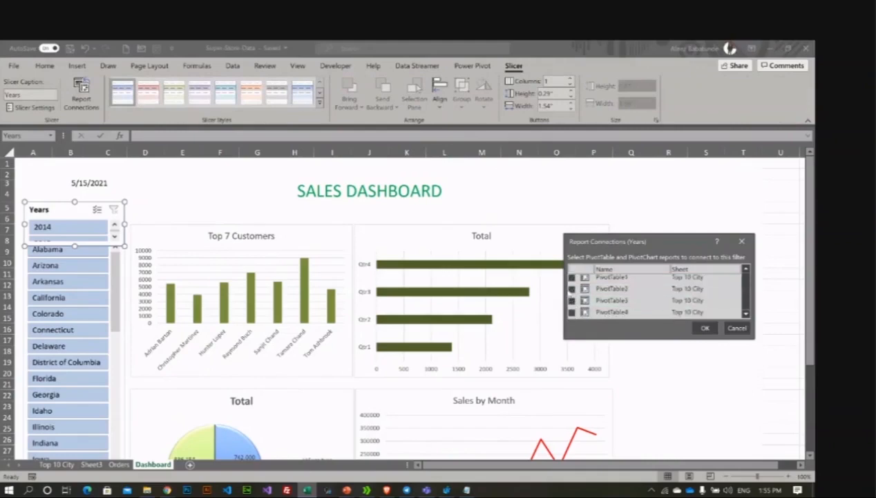
scroll(570, 293, down, 2)
scroll(571, 291, up, 2)
scroll(594, 290, up, 2)
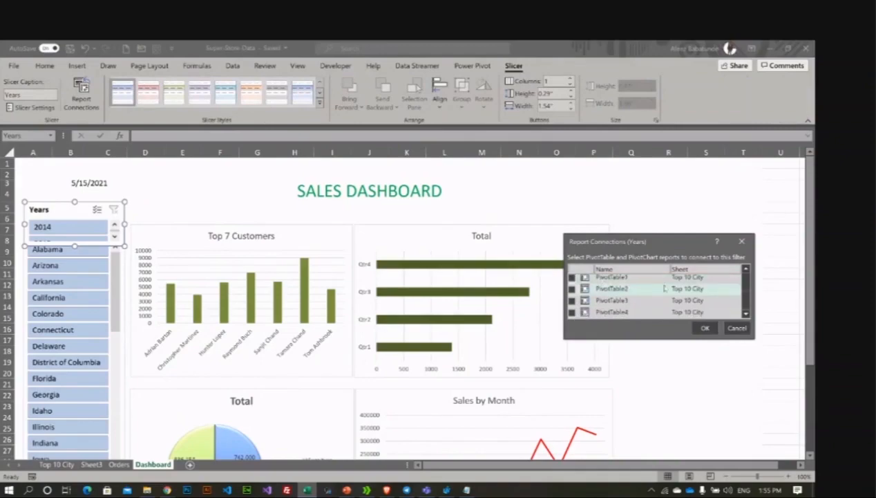
scroll(664, 284, down, 2)
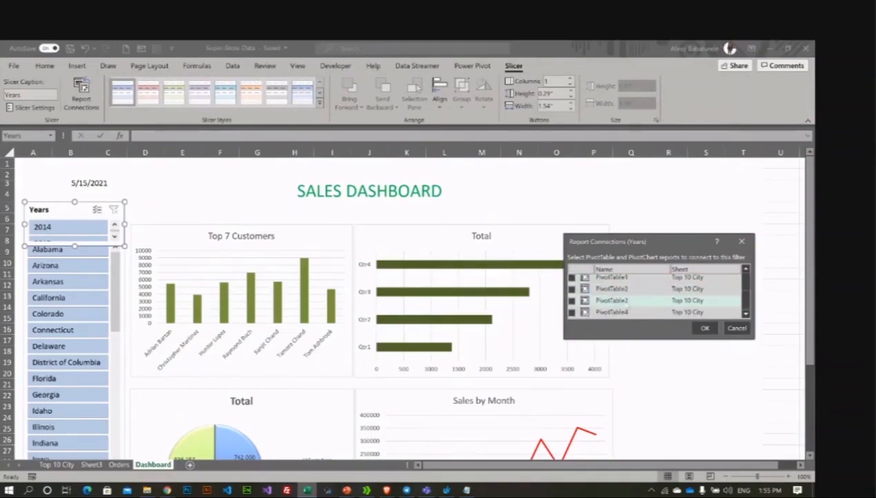
scroll(602, 304, down, 2)
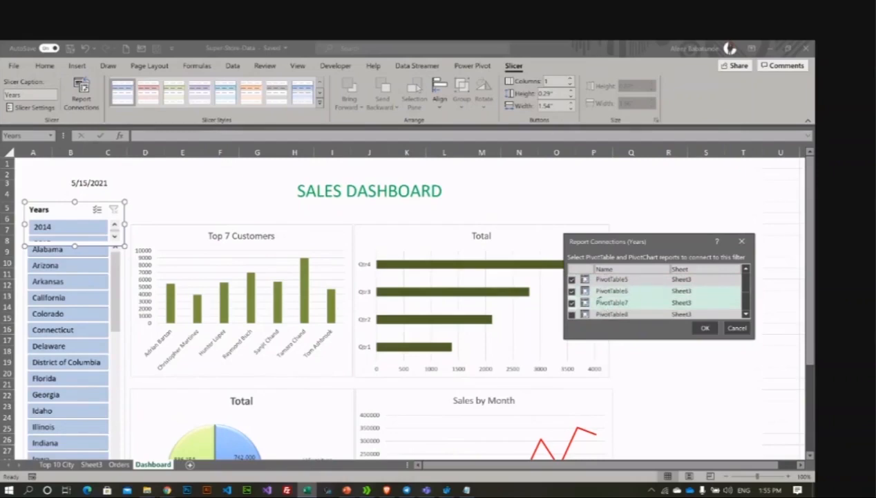
scroll(601, 296, up, 3)
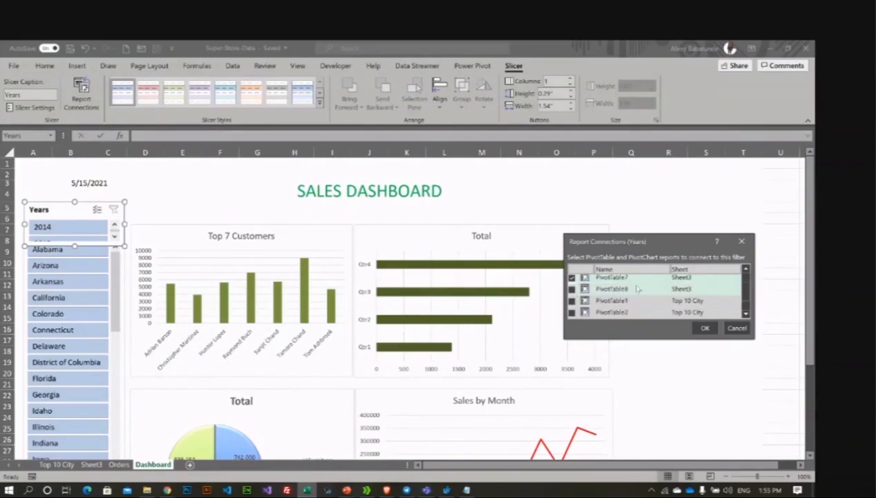
scroll(629, 292, up, 1)
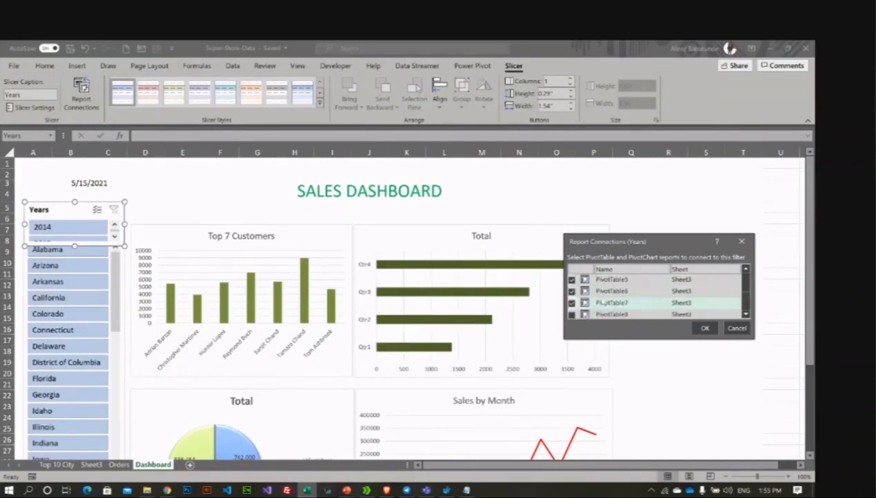
click(571, 314)
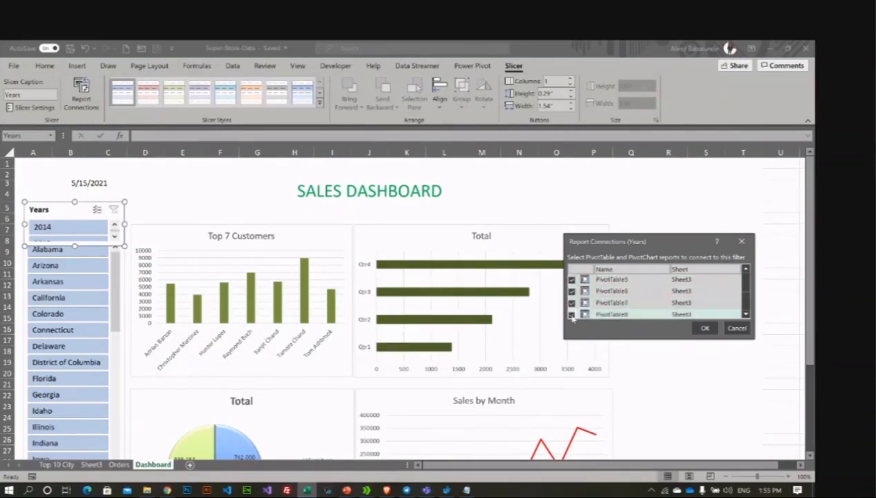
scroll(643, 291, down, 1)
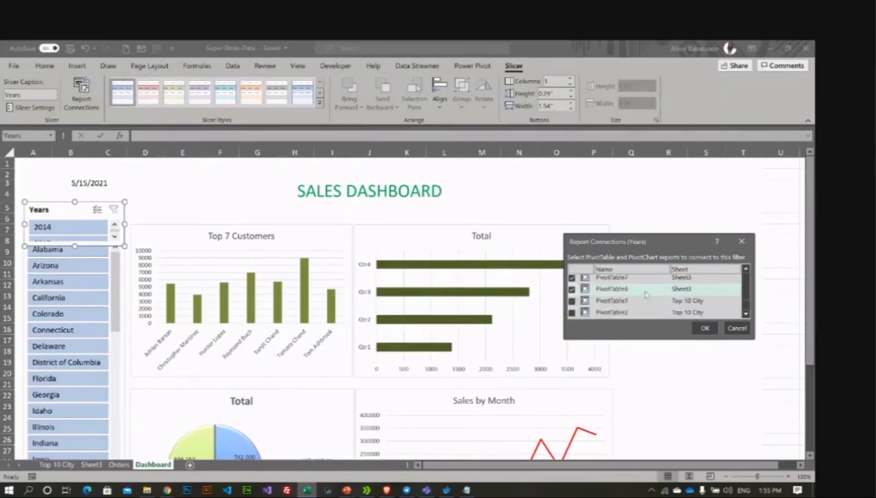
click(703, 328)
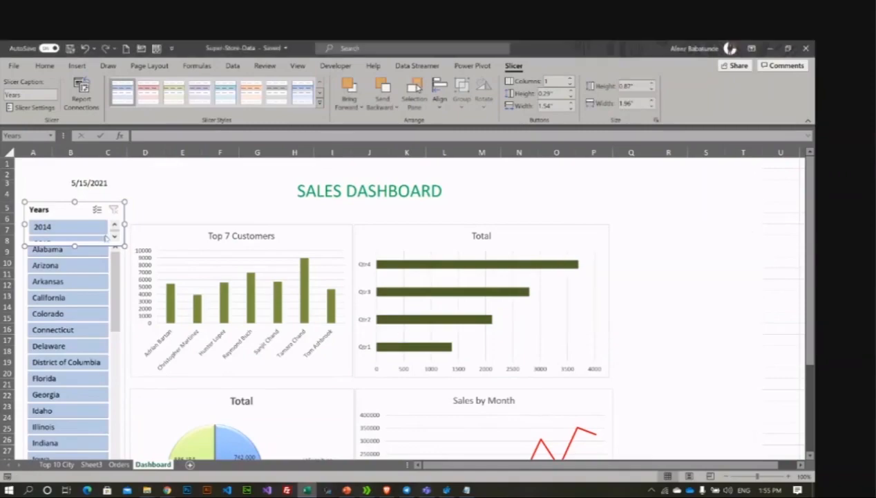
click(137, 196)
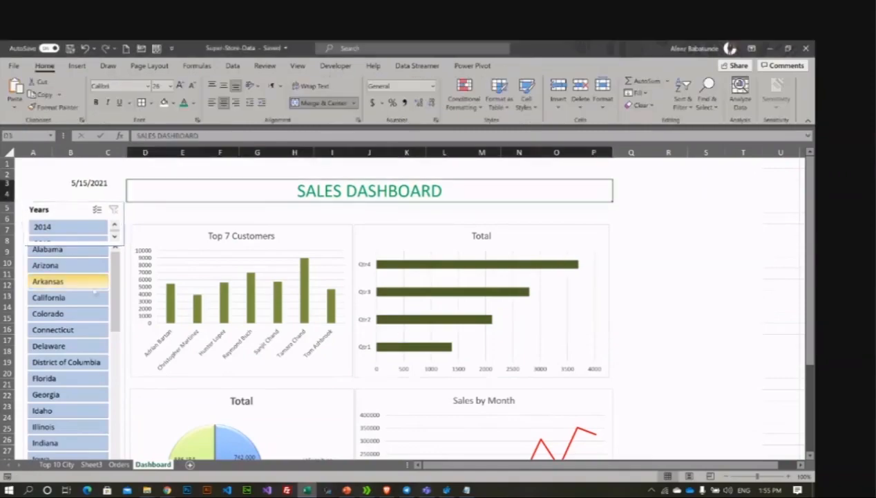
Step: Nudge the State slicer down and place the Years slicer directly above it
click(64, 209)
drag(65, 208, 129, 208)
click(59, 235)
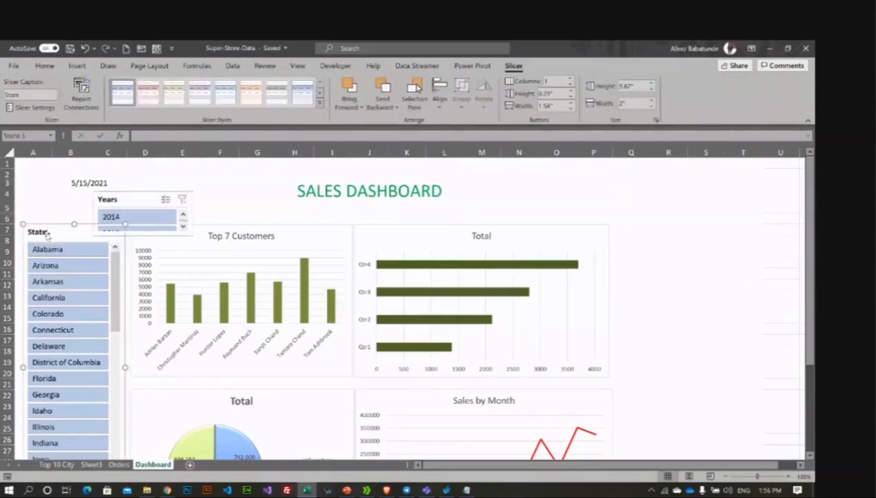
key(Down)
key(Down)
key(Down)
key(Down)
key(Down)
key(Down)
key(Down)
key(Down)
key(Down)
key(Down)
key(Down)
key(Down)
key(Down)
key(Down)
key(Down)
key(Down)
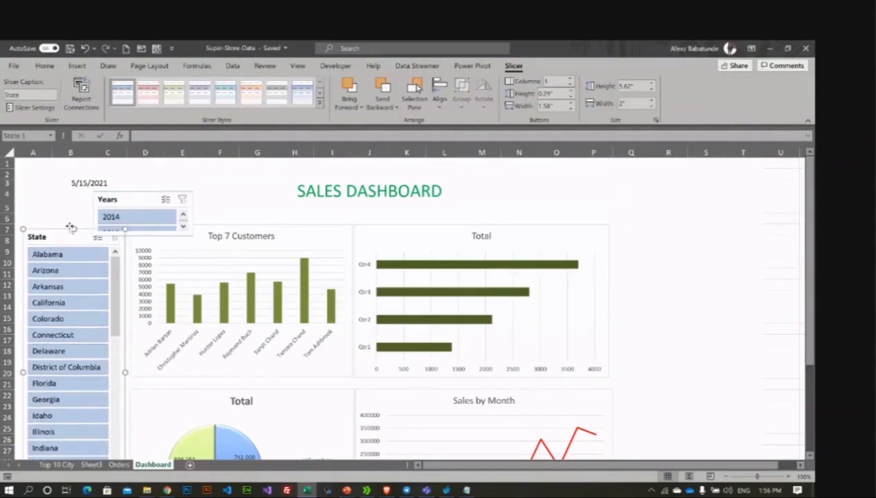
key(Down)
key(Down)
key(Down)
key(Down)
key(Down)
key(Down)
key(Down)
key(Down)
key(Down)
key(Down)
key(Down)
key(Down)
key(Down)
key(Down)
drag(121, 199, 53, 207)
Step: Connect the State slicer to PivotTable6, PivotTable7 and PivotTable8 via Report Connections
drag(66, 261, 73, 260)
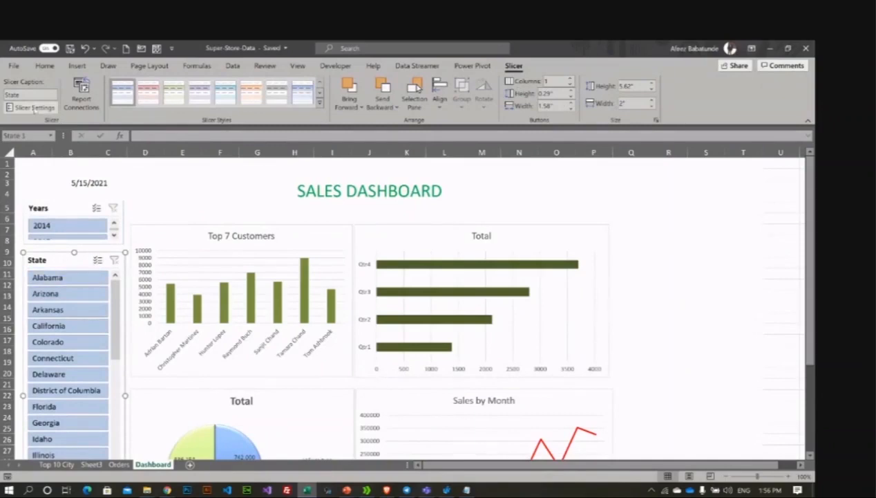
click(81, 94)
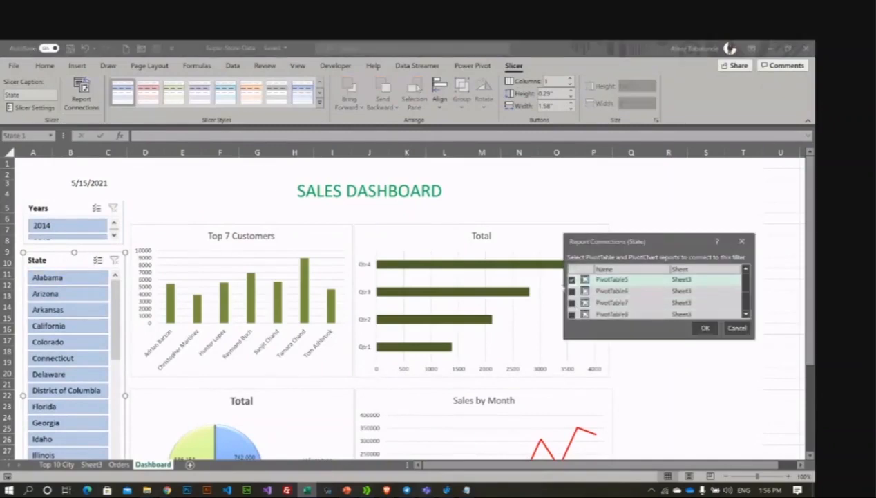
click(572, 291)
click(571, 302)
click(571, 314)
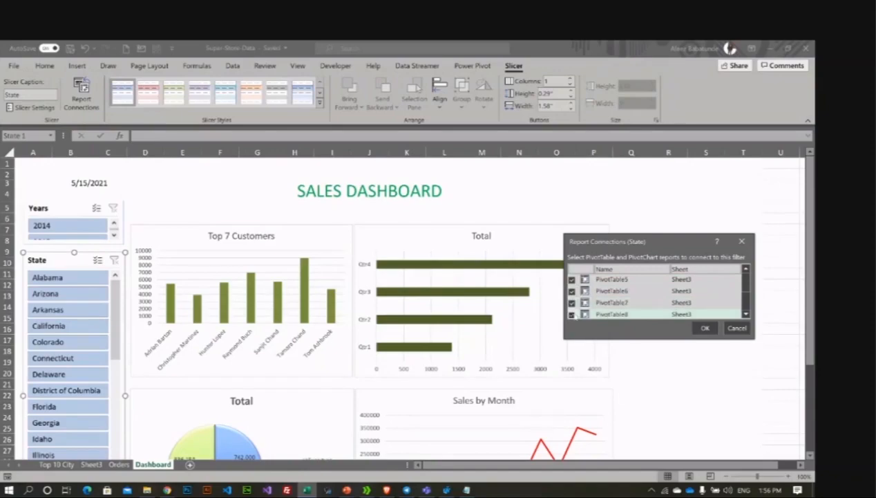
click(703, 328)
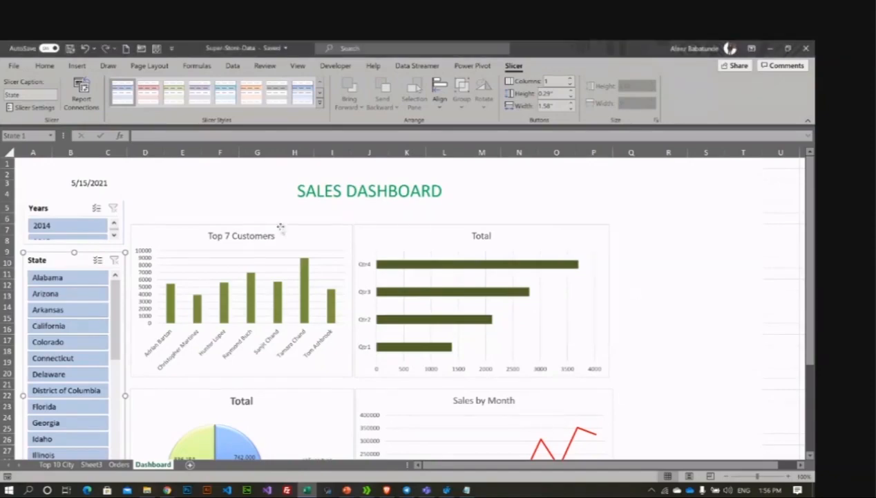
click(196, 198)
Step: Set the State slicer to California and the Years slicer to 2017
scroll(647, 227, down, 4)
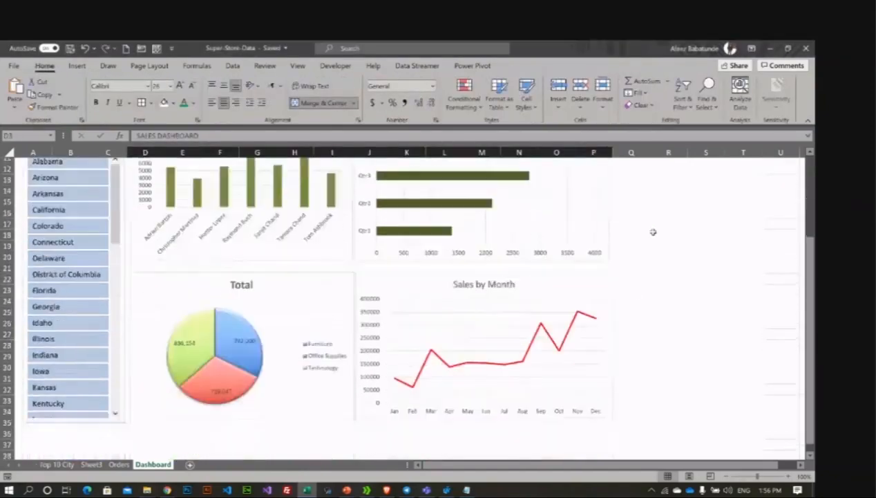
scroll(653, 231, up, 2)
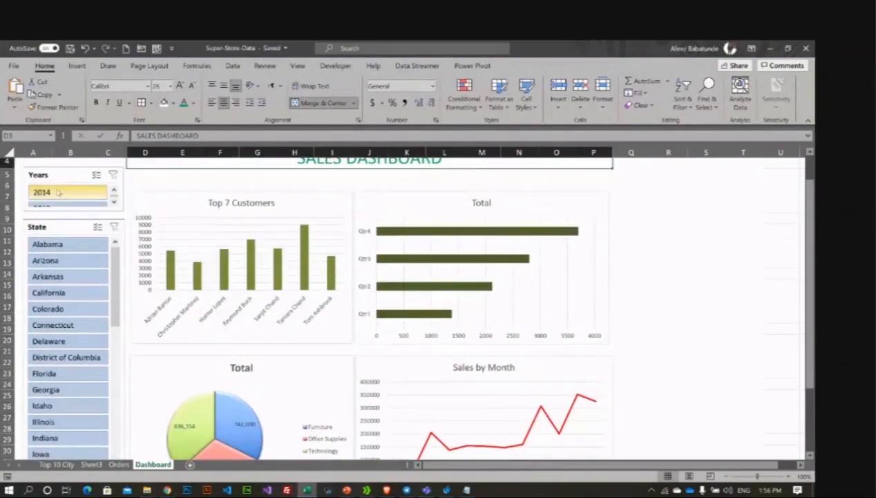
scroll(59, 193, down, 1)
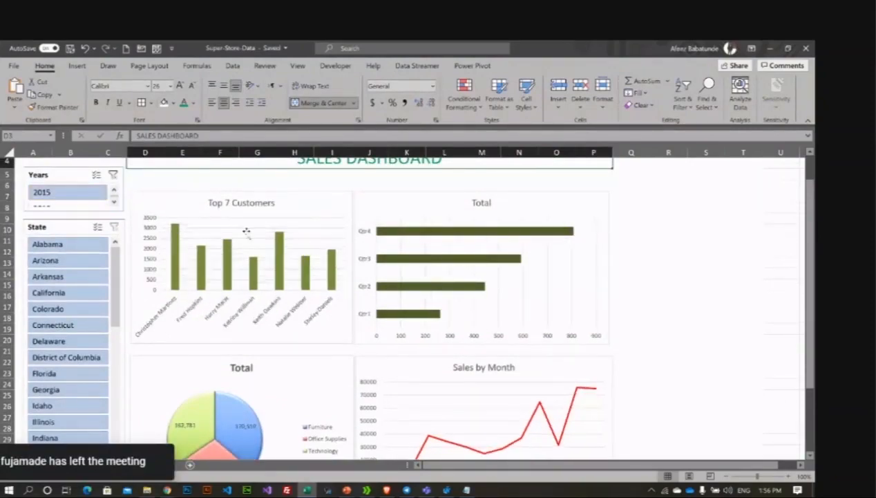
scroll(408, 290, down, 1)
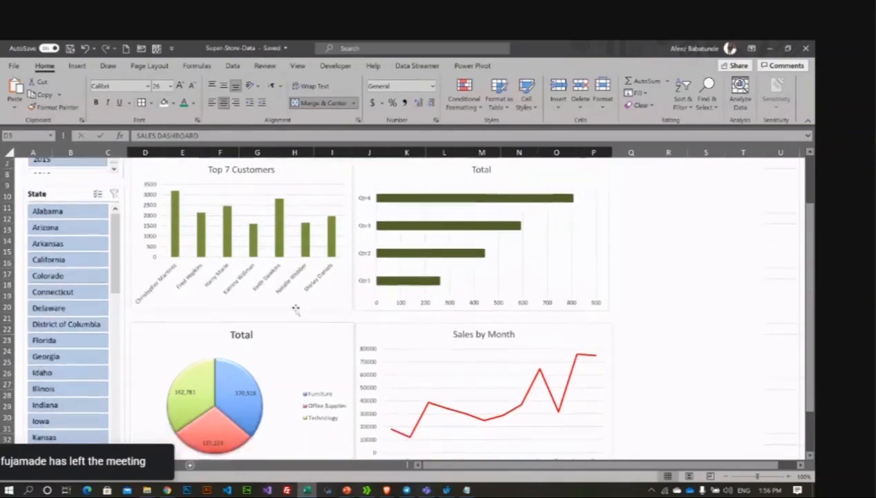
click(63, 212)
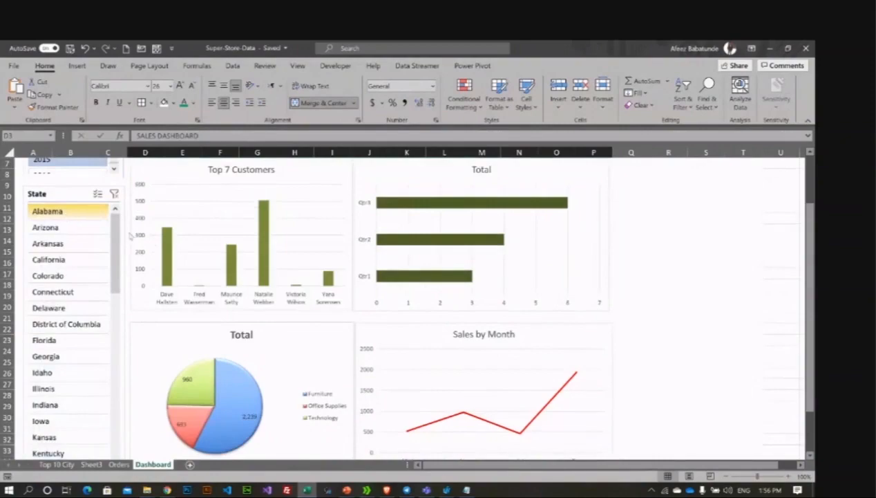
click(69, 260)
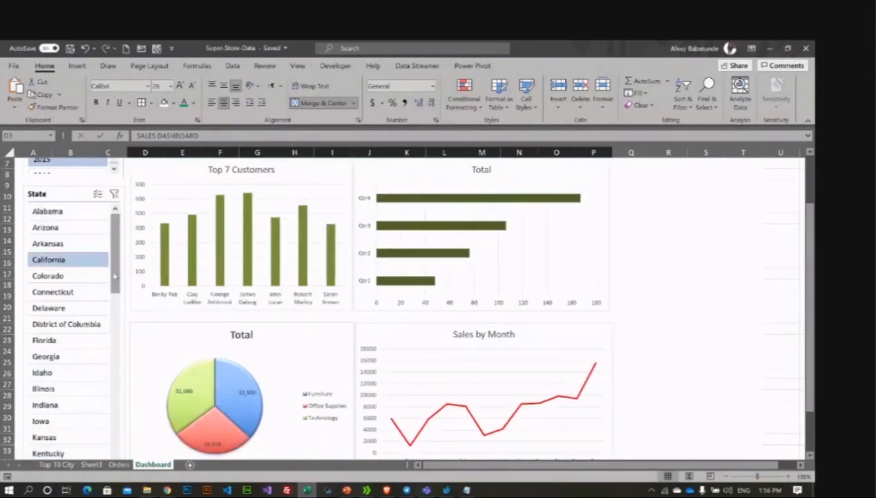
scroll(115, 276, up, 2)
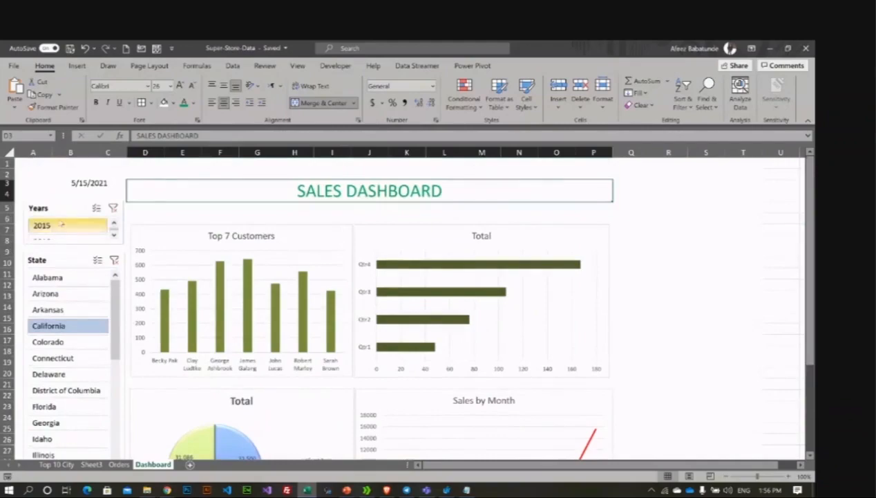
scroll(61, 225, down, 2)
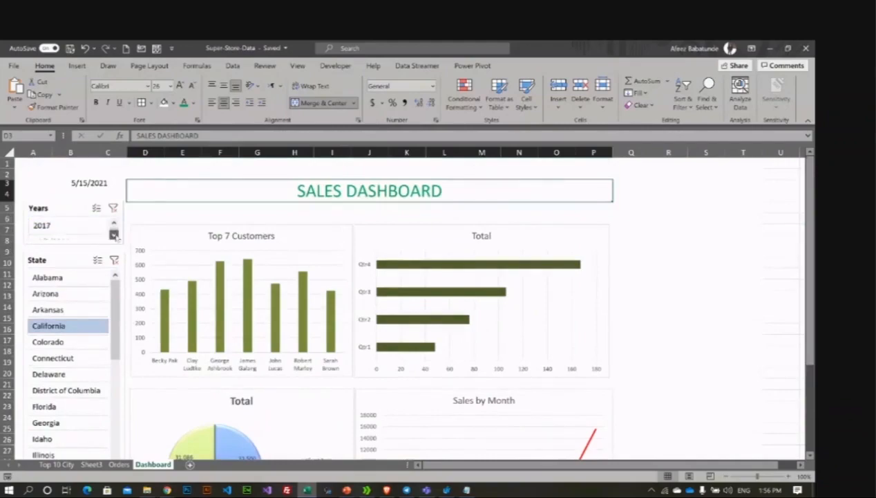
click(72, 226)
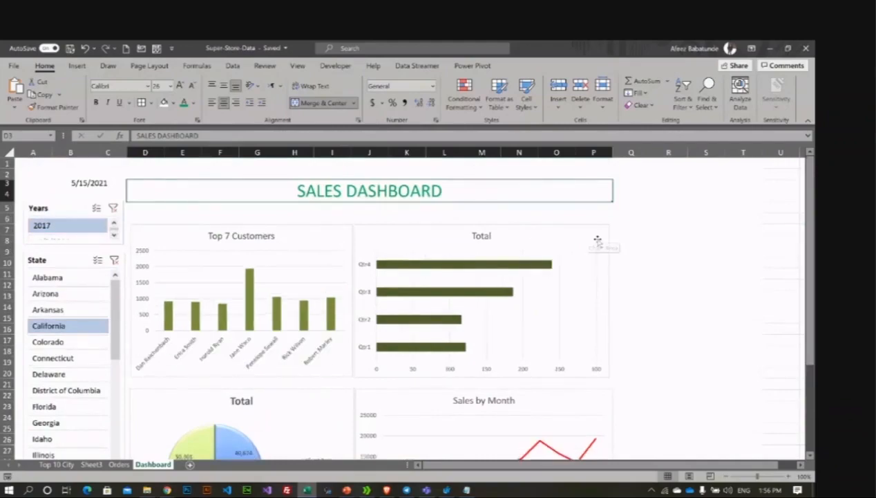
Step: Zoom the dashboard out to 80% so it all fits on screen
scroll(600, 240, down, 1)
scroll(601, 242, down, 2)
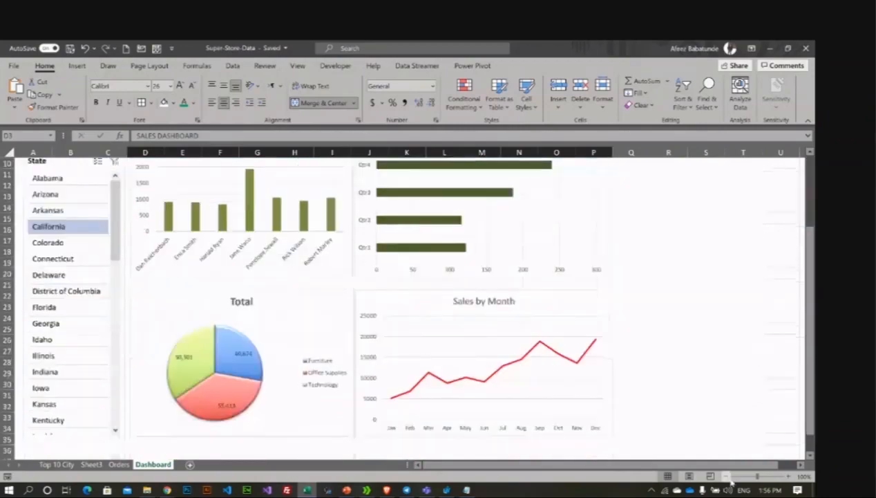
click(726, 476)
click(727, 476)
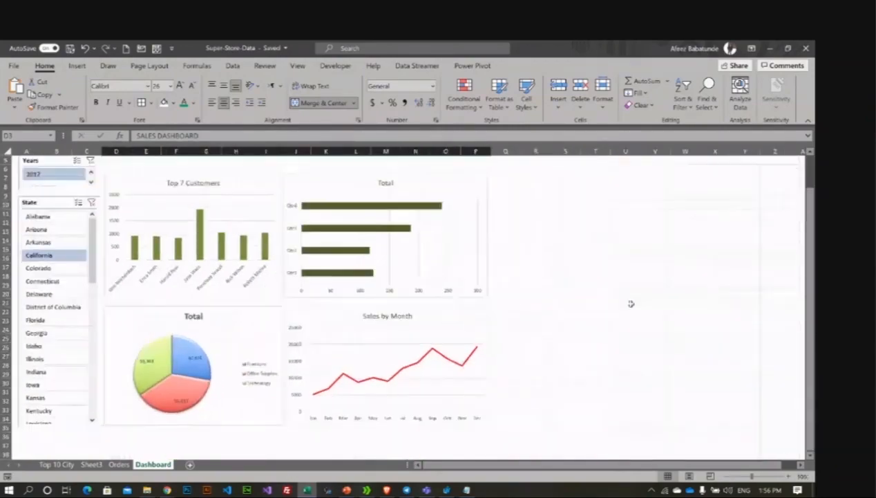
Step: Show the finished California 2017 dashboard with empty cell S16 selected
scroll(631, 303, up, 2)
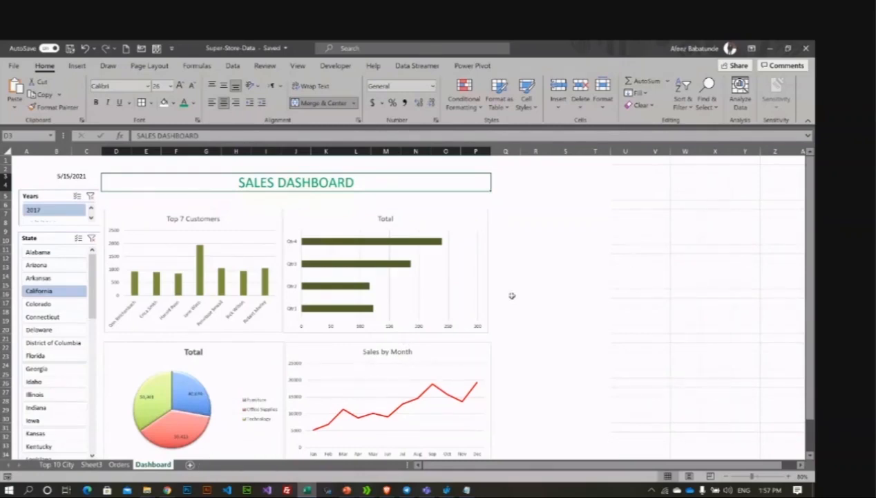
click(560, 295)
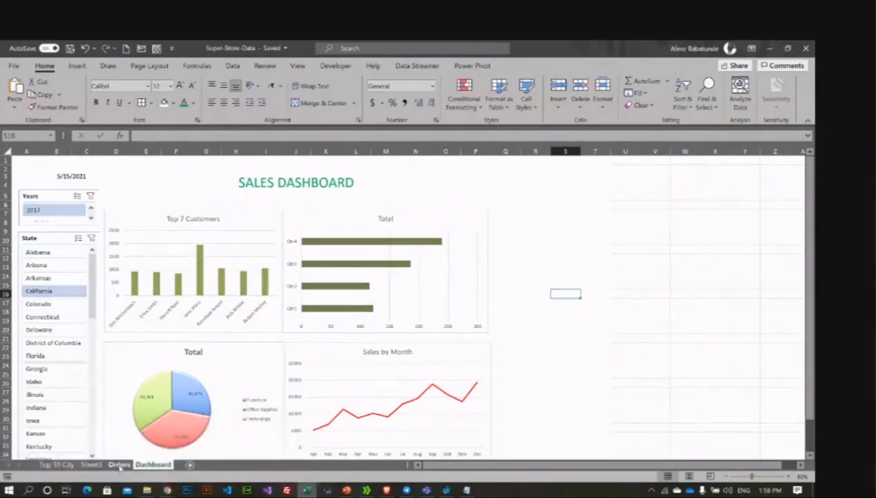
Step: Go to the Orders sheet and select the Order Date column C
click(119, 465)
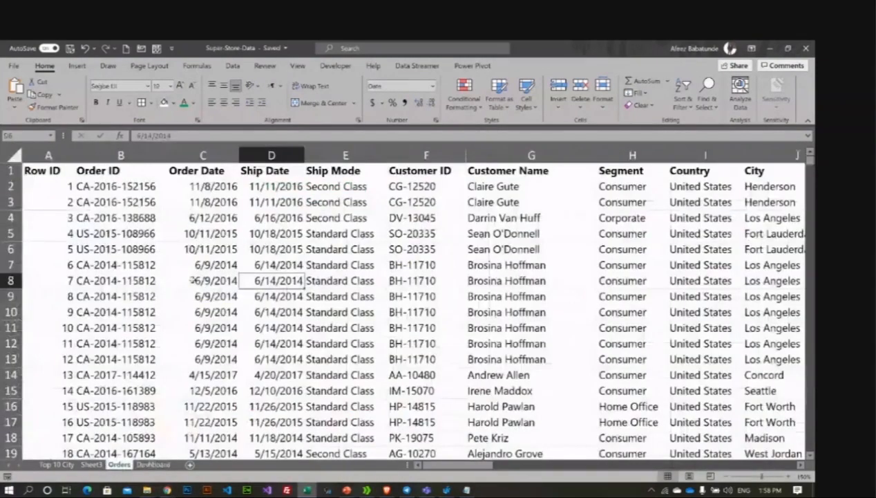
click(205, 174)
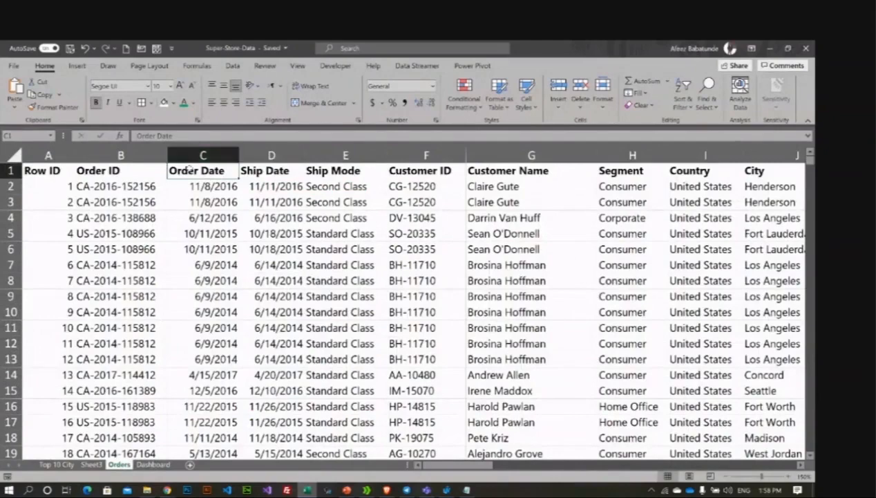
click(189, 157)
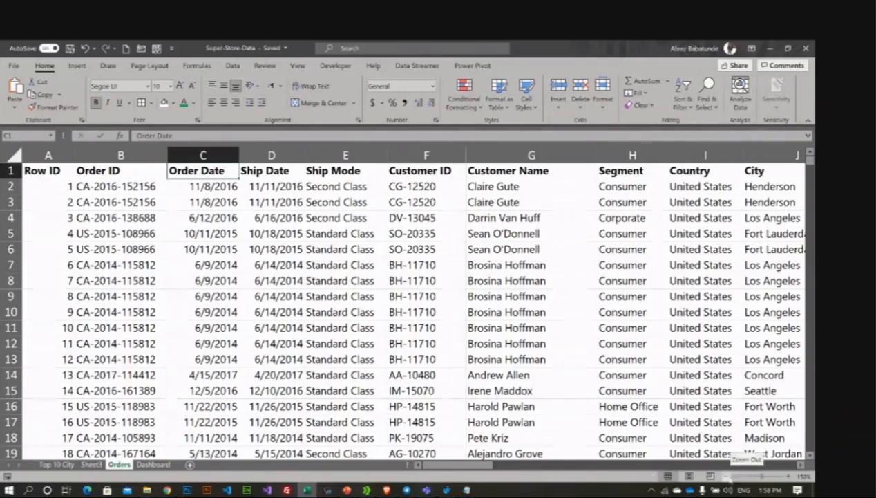
Step: Zoom out and scroll right past Profit to select empty cell V1
click(727, 476)
click(728, 476)
click(727, 477)
click(728, 476)
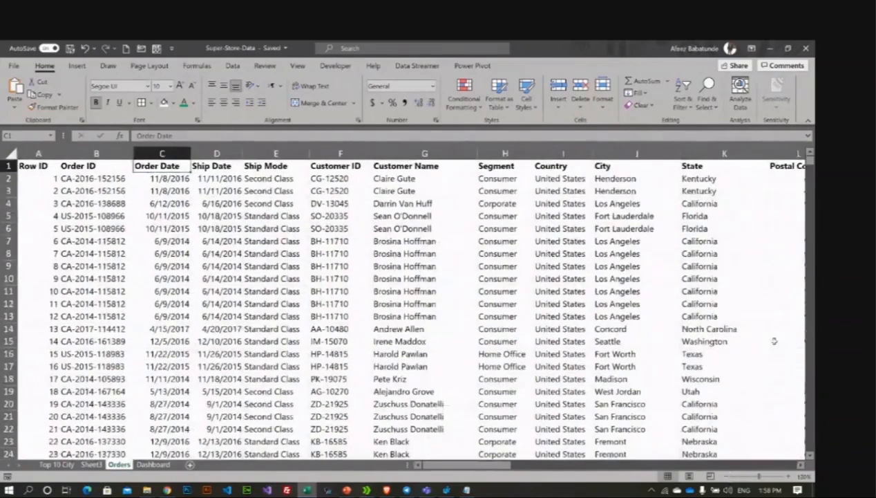
drag(517, 466, 814, 375)
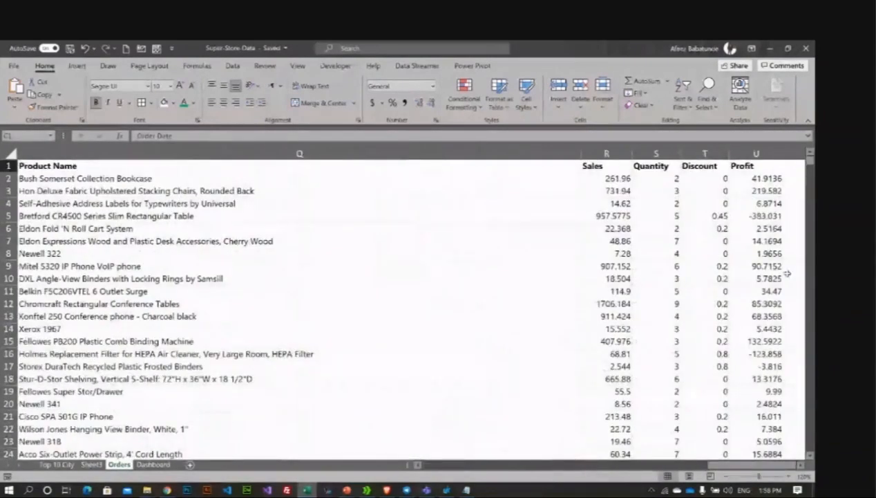
click(791, 167)
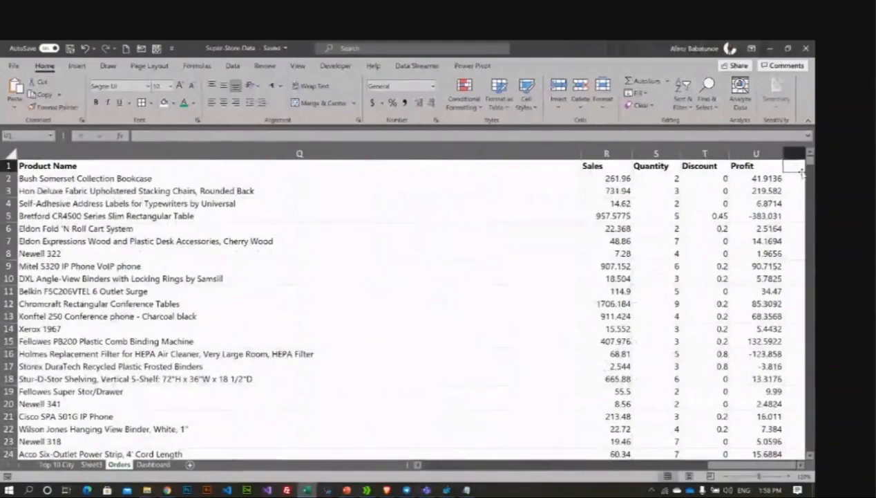
Step: Enter the heading Day in V1 and =DAY(C2) in V2, returning 8
text(Day)
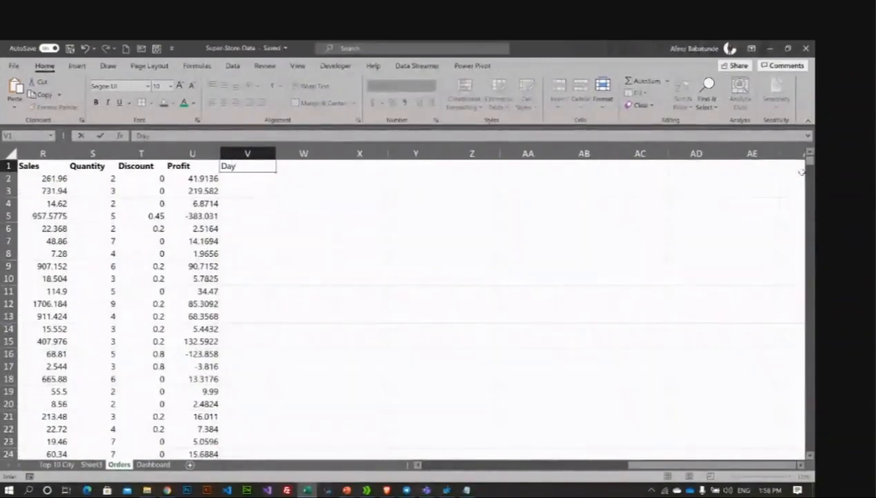
key(Return)
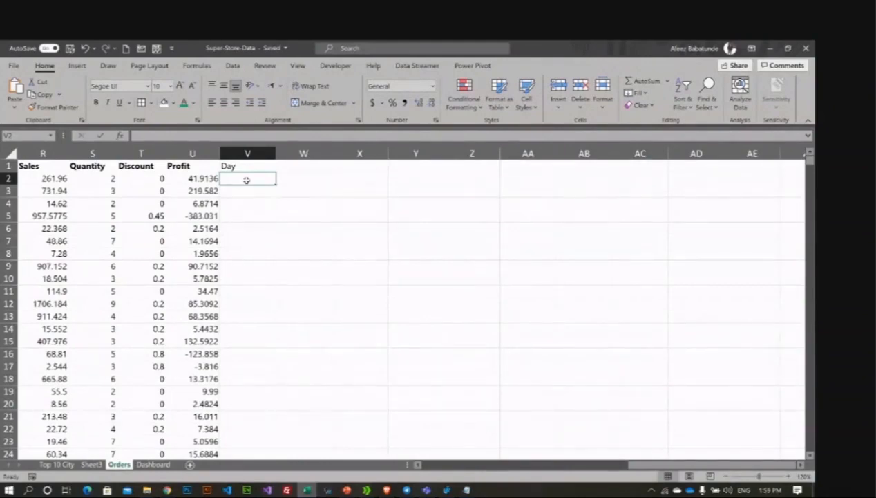
text(=)
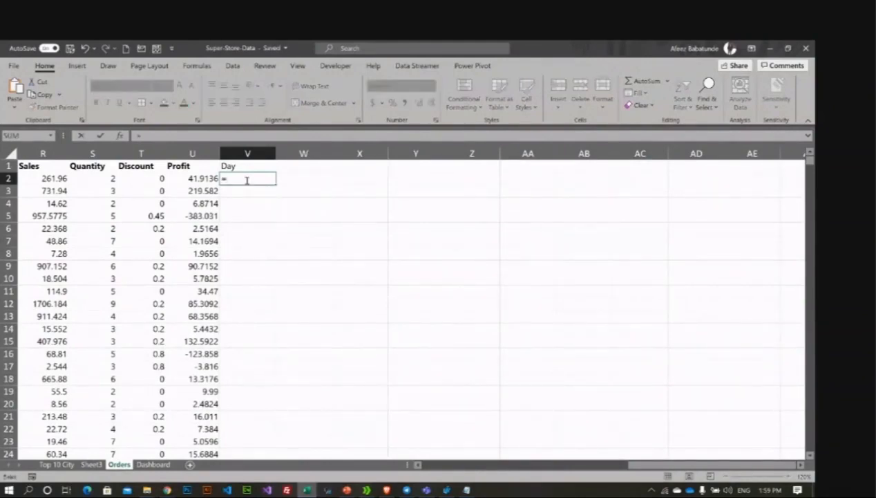
text(da)
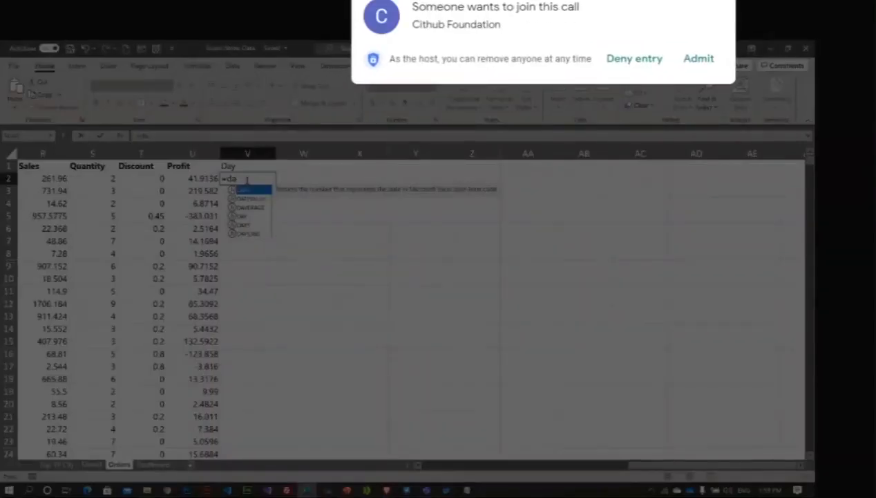
text(y)
key(Tab)
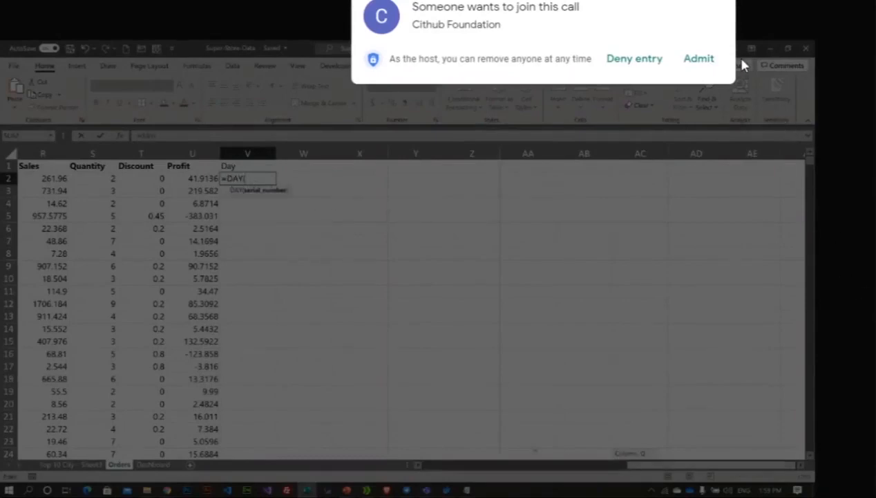
drag(716, 466, 508, 465)
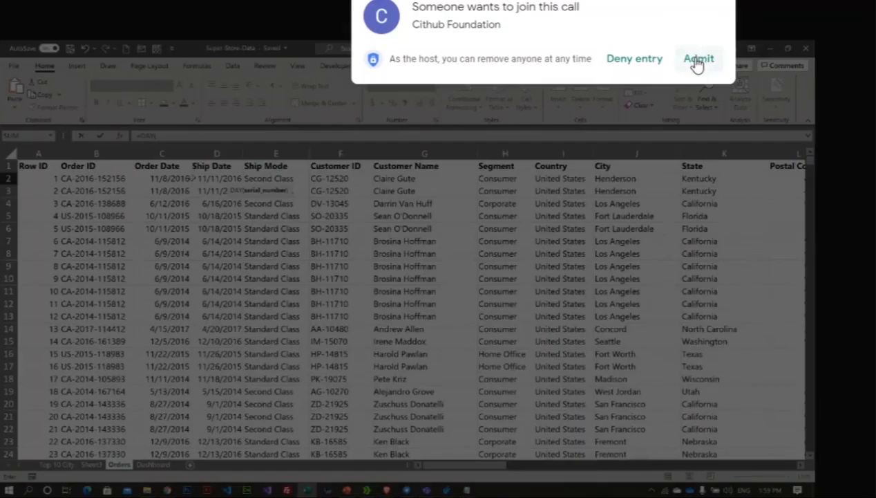
click(698, 59)
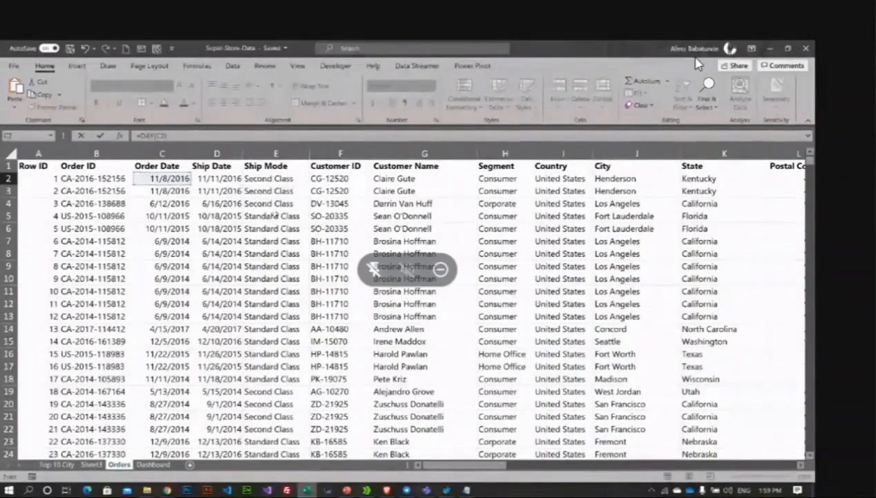
key(Return)
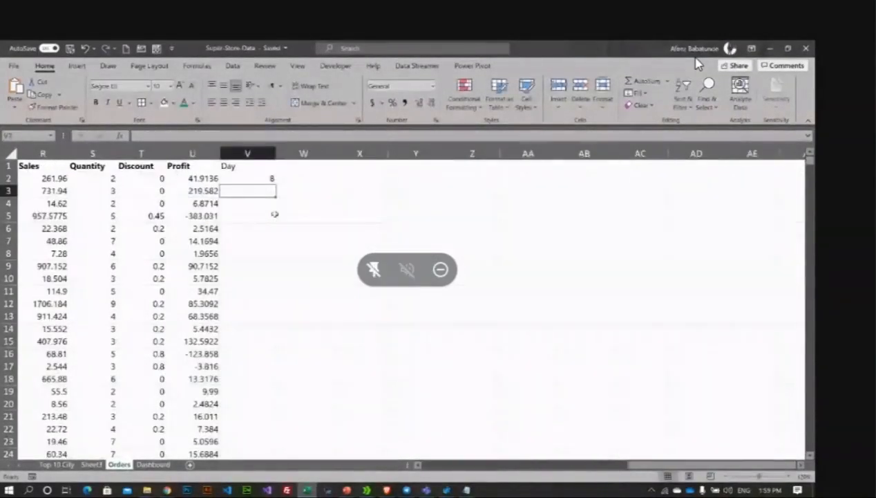
click(231, 178)
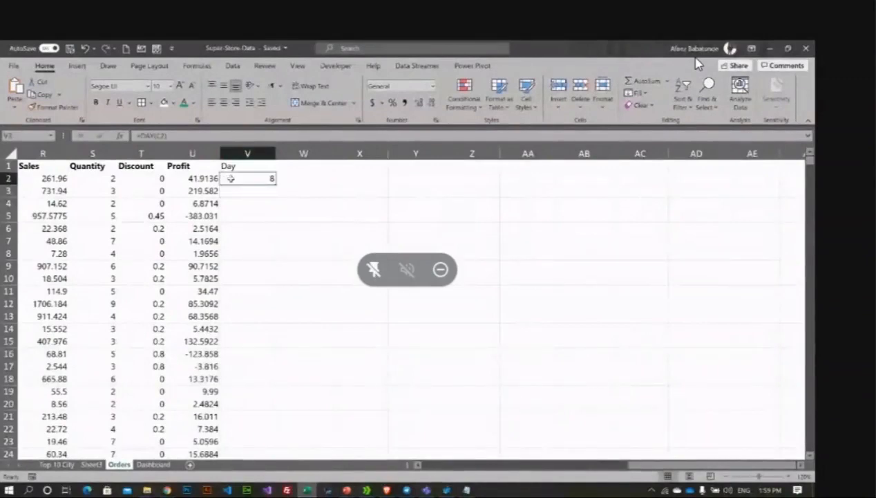
Step: Fill the =DAY formula down the whole Day column, check it, then return to Orders
double_click(274, 185)
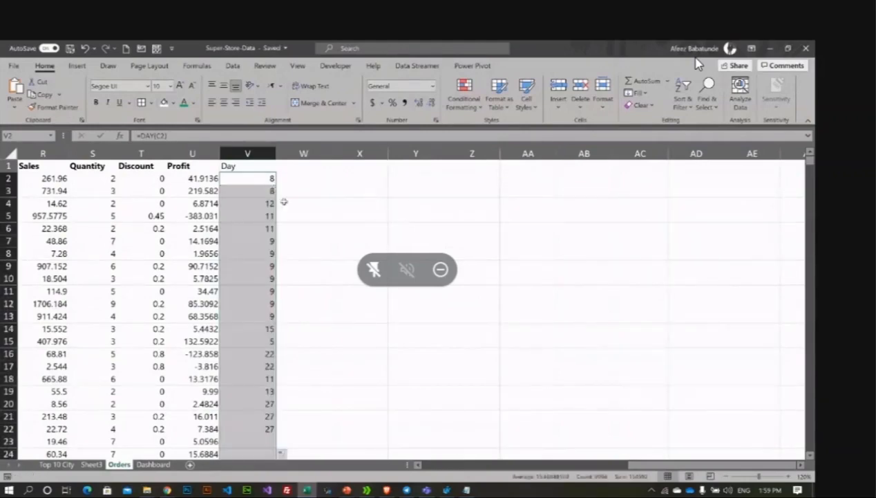
scroll(256, 282, down, 3)
scroll(256, 281, down, 20)
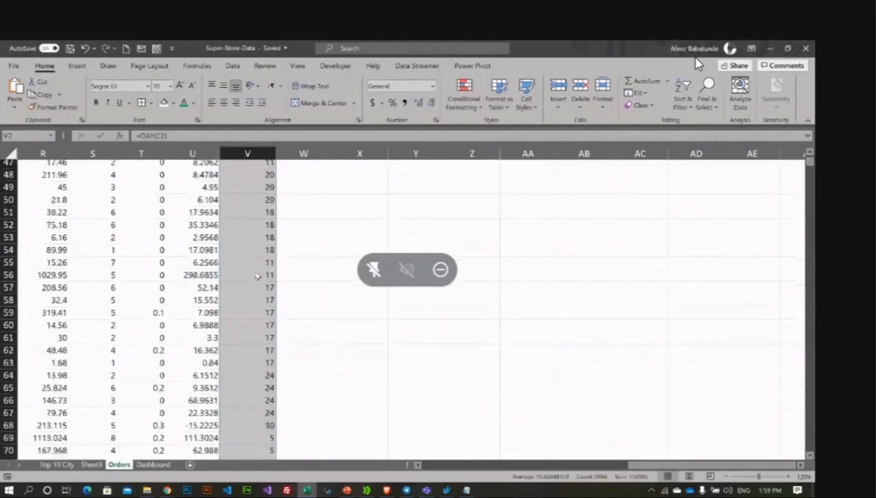
scroll(263, 274, down, 20)
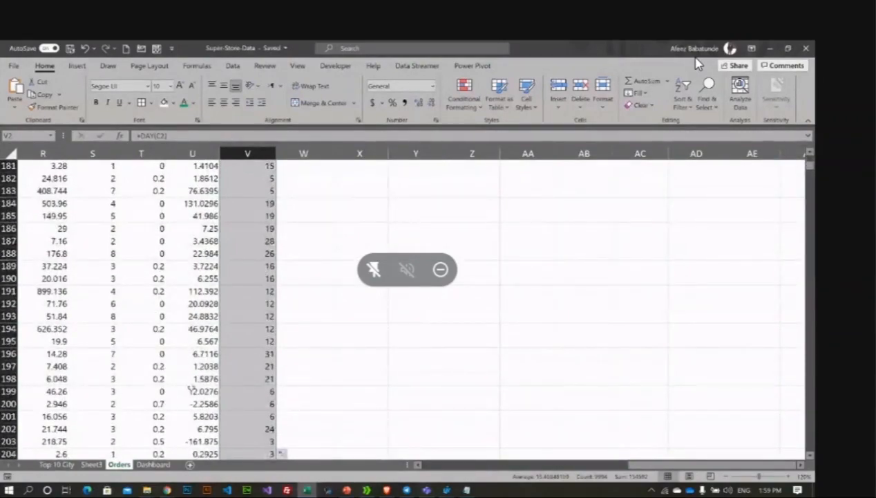
drag(629, 469, 395, 488)
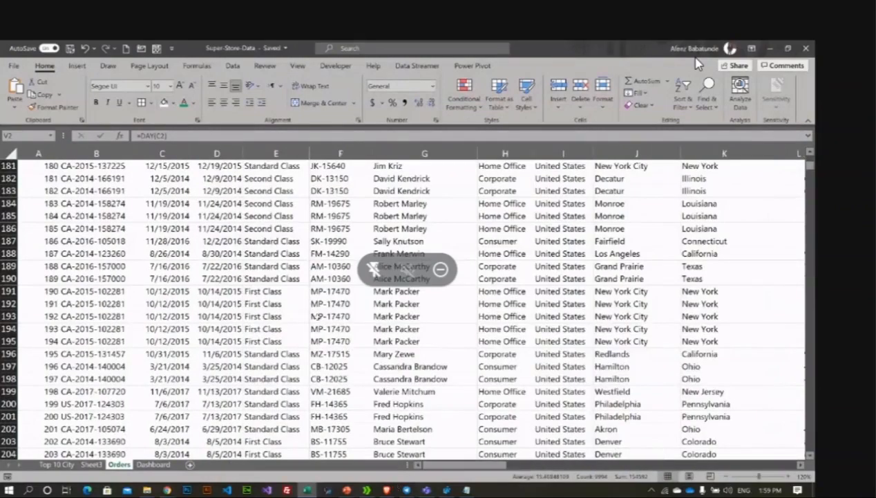
click(315, 315)
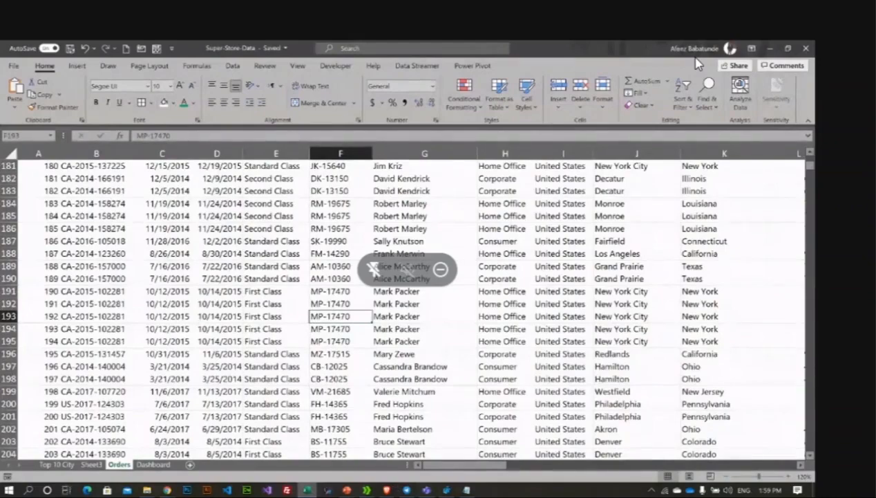
click(153, 464)
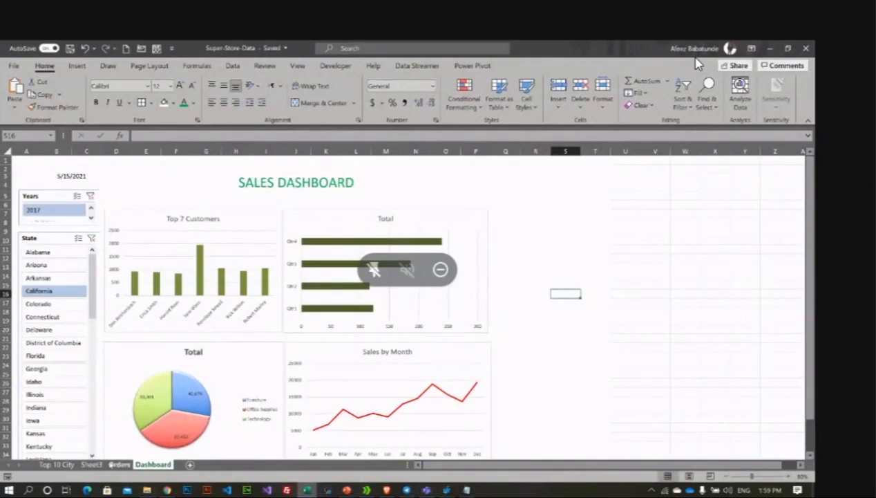
click(119, 463)
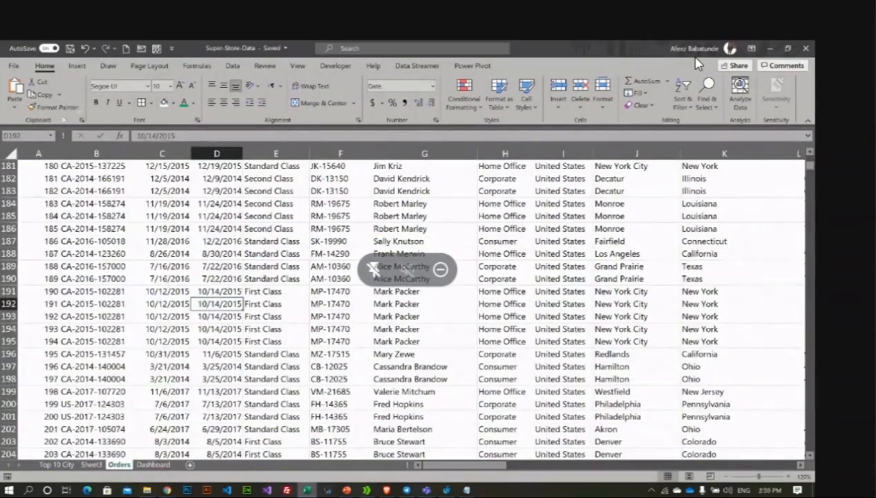
Step: Start a PivotChart from the Orders data on an existing worksheet, trying Sheet3 A20
click(77, 66)
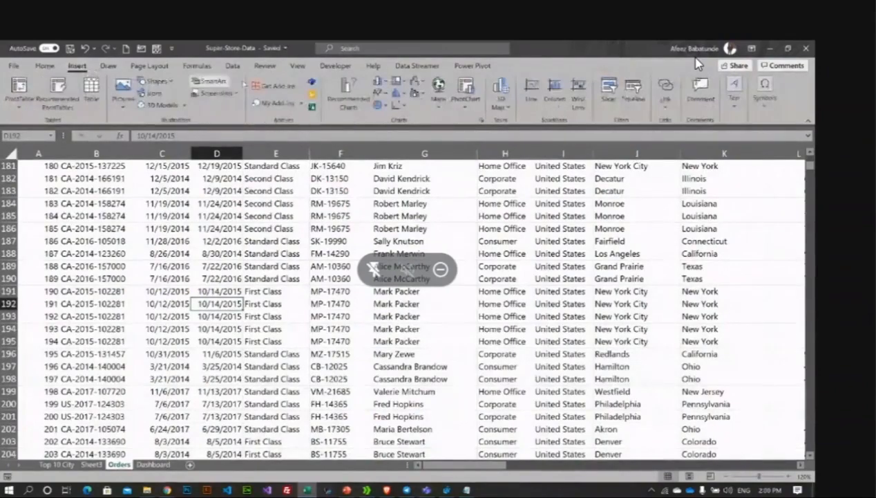
click(463, 107)
click(471, 123)
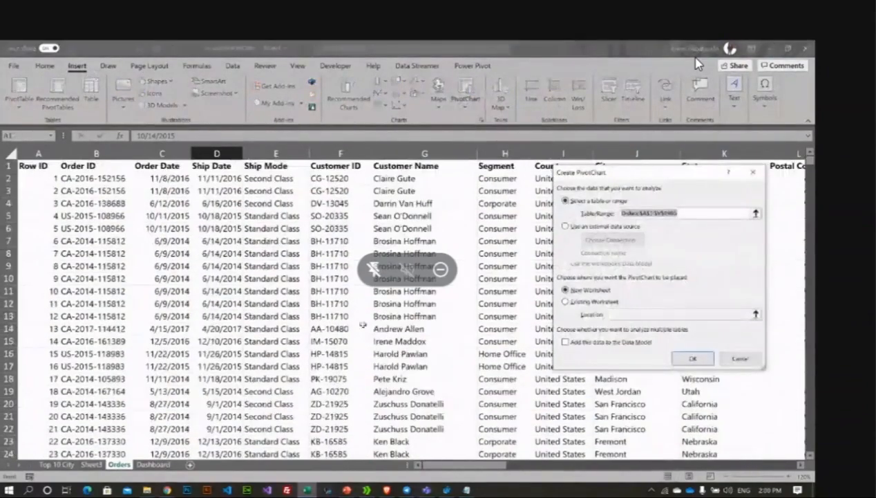
click(566, 302)
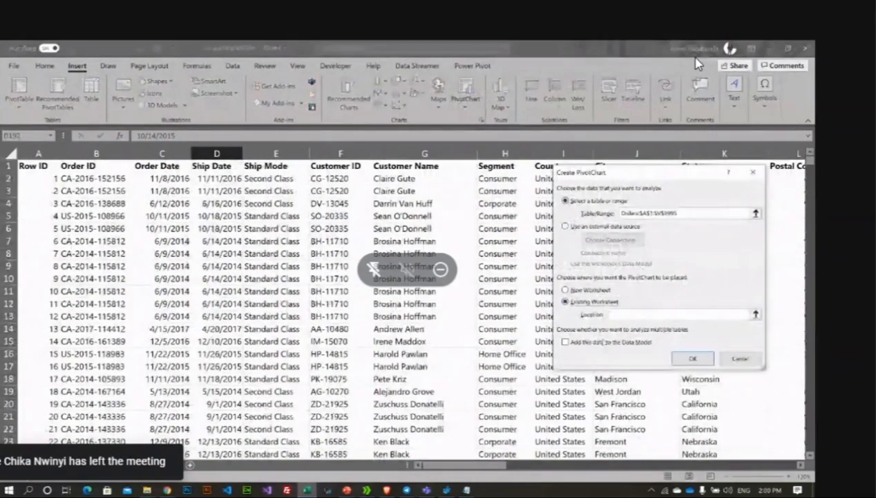
click(56, 465)
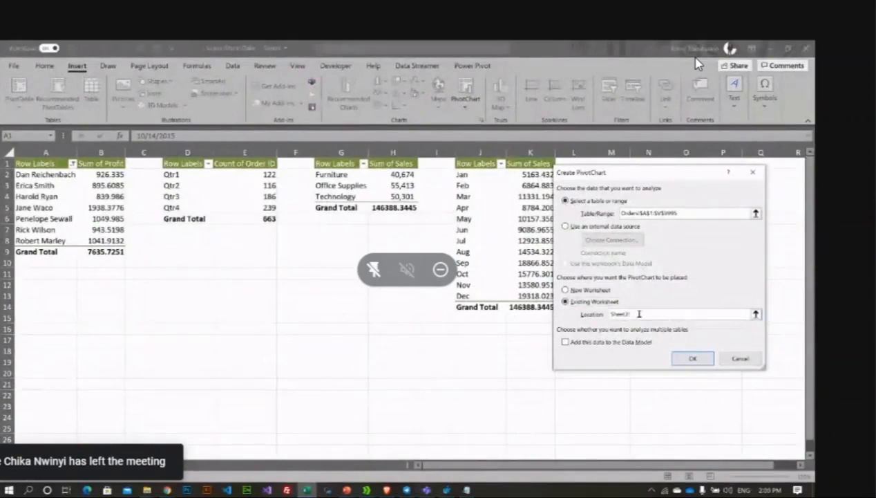
click(33, 371)
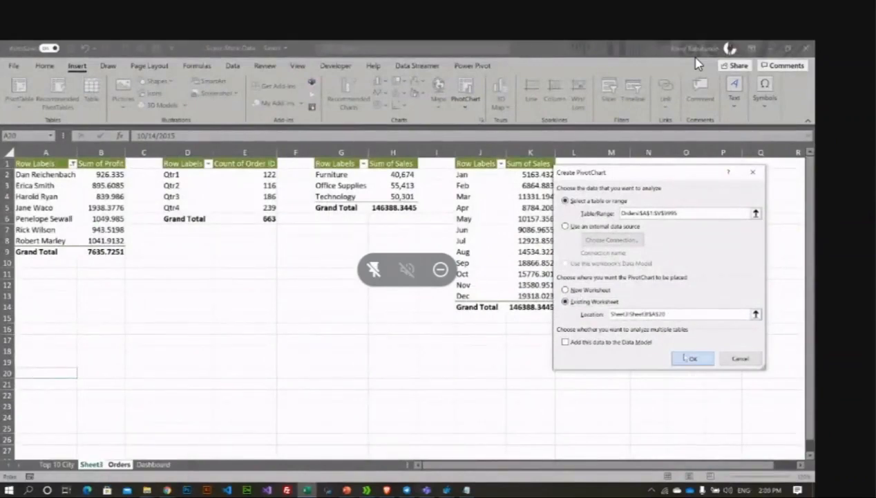
click(688, 358)
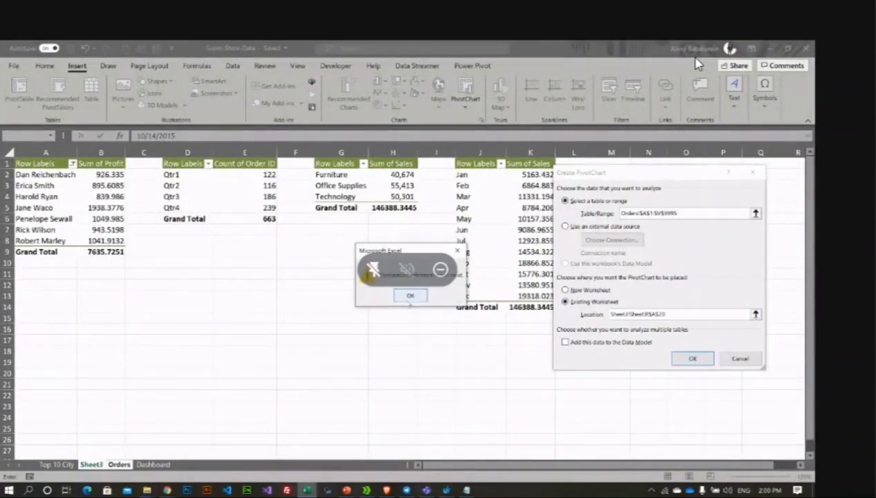
key(Return)
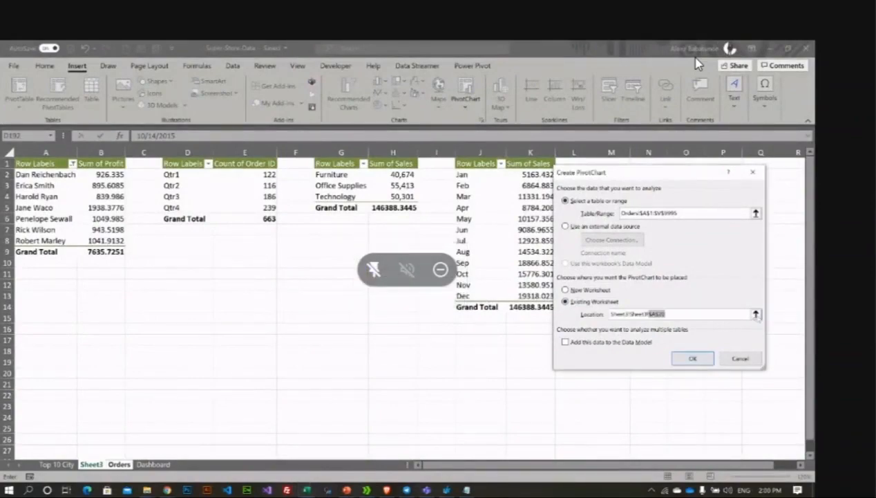
Step: Reset the PivotChart location to Sheet3 cell A22 and create the chart
click(755, 313)
click(687, 190)
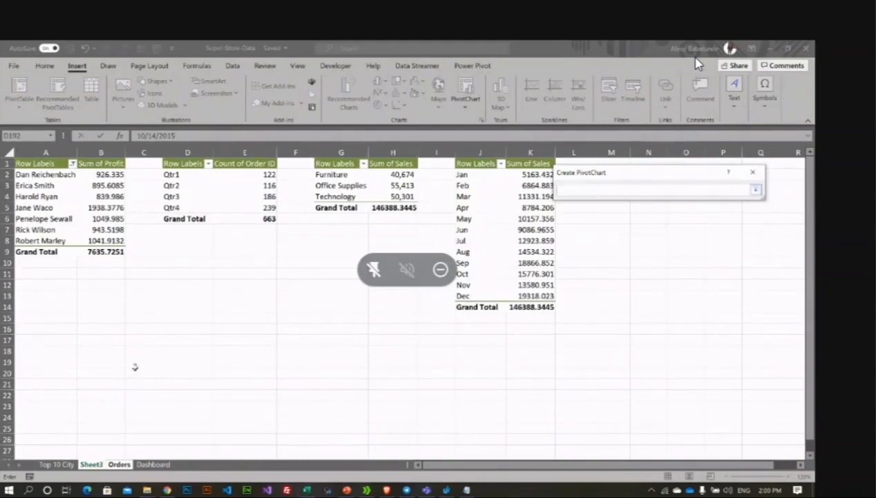
click(70, 394)
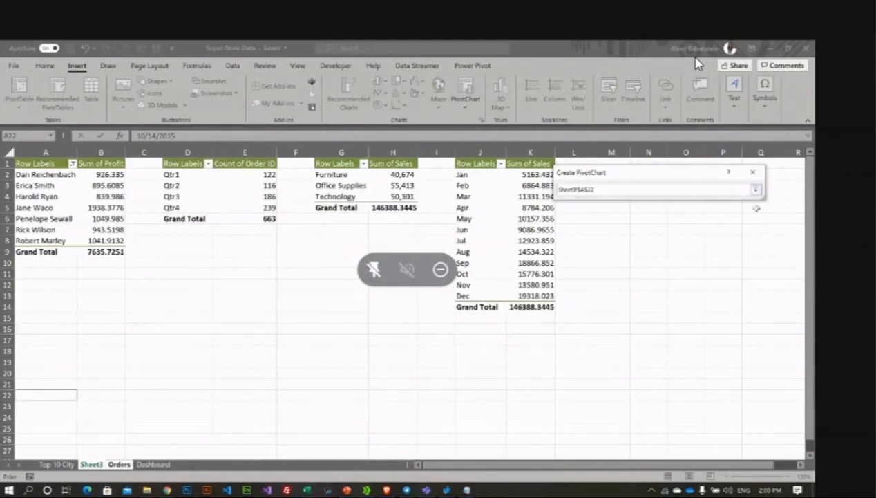
click(756, 190)
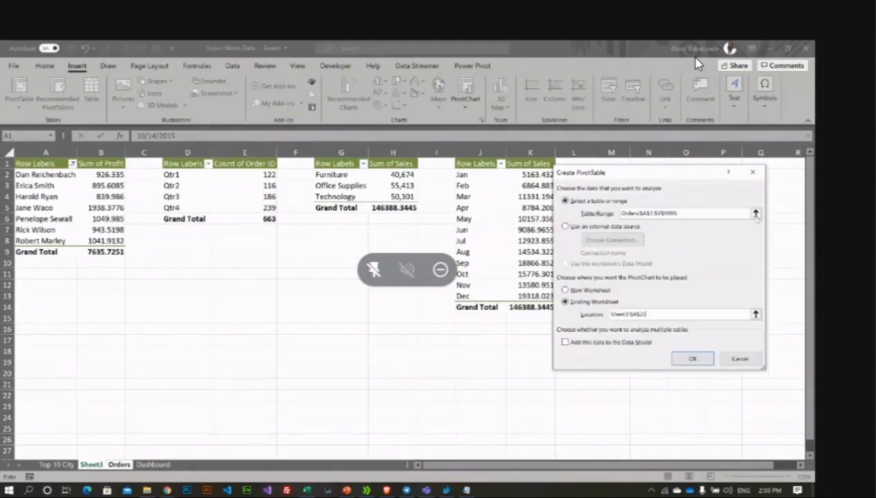
key(Return)
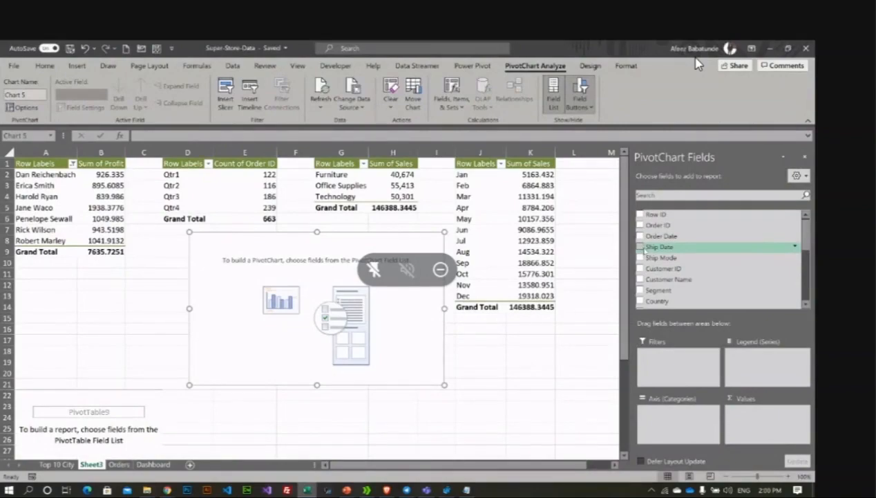
Step: Add Ship Date to the pivot, inspect 2014 Qtr1, then remove Quarters and Years from Rows
click(640, 247)
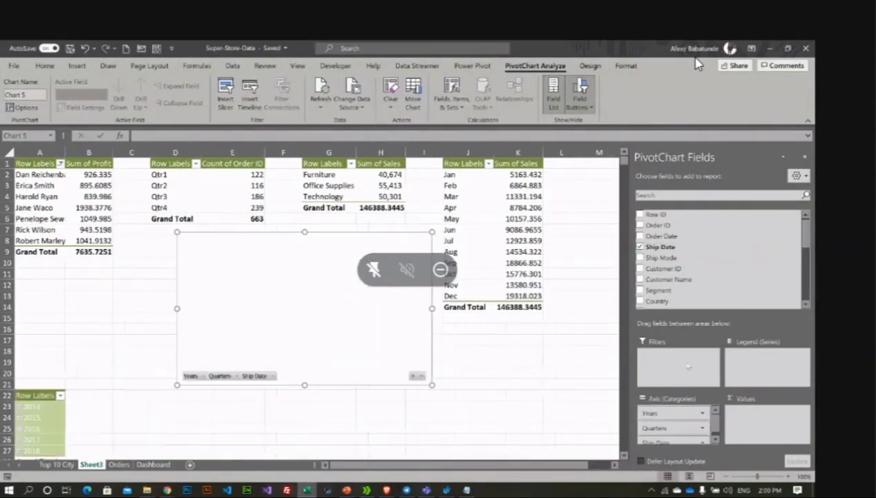
scroll(687, 416, down, 1)
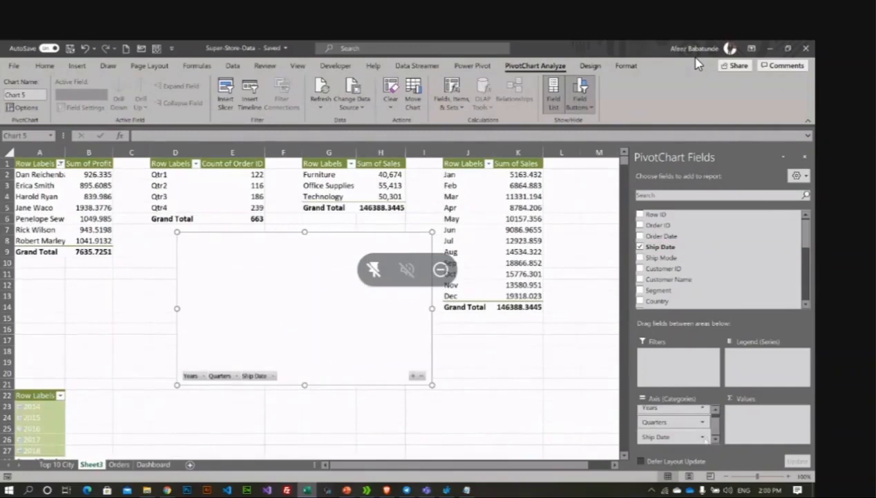
scroll(38, 378, down, 2)
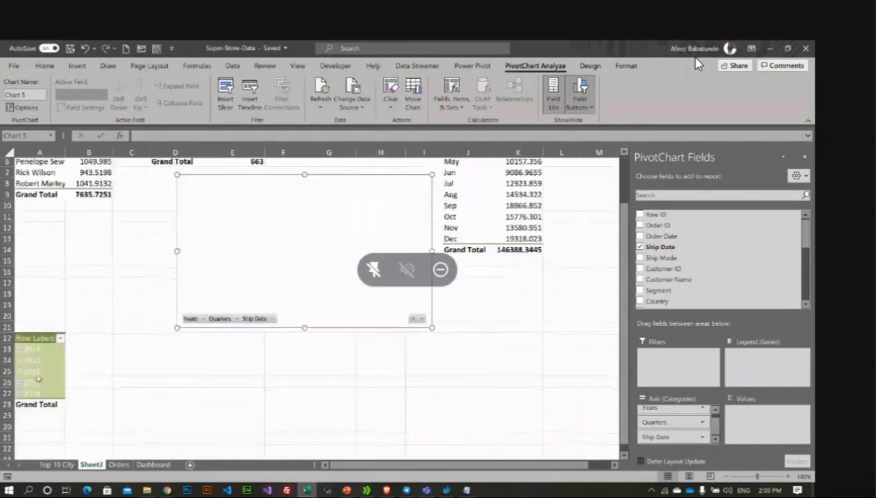
scroll(38, 378, down, 1)
click(20, 308)
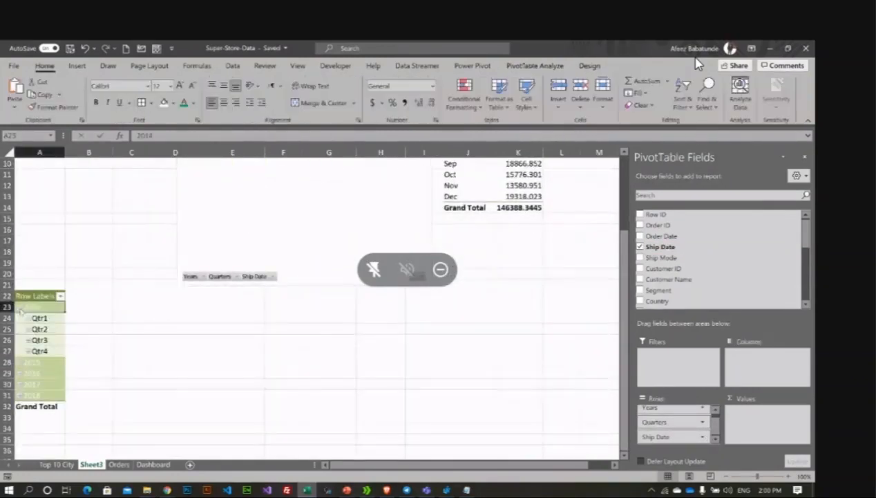
click(35, 318)
click(28, 318)
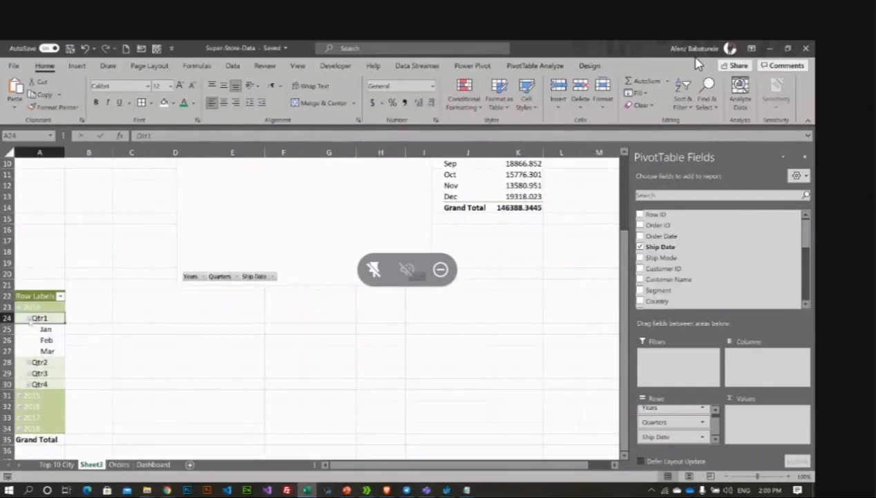
click(50, 329)
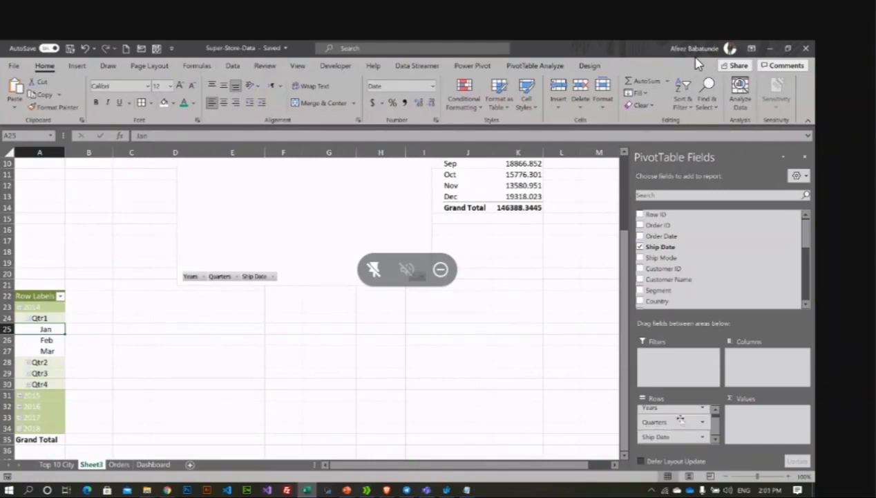
drag(622, 415, 586, 417)
drag(664, 413, 532, 408)
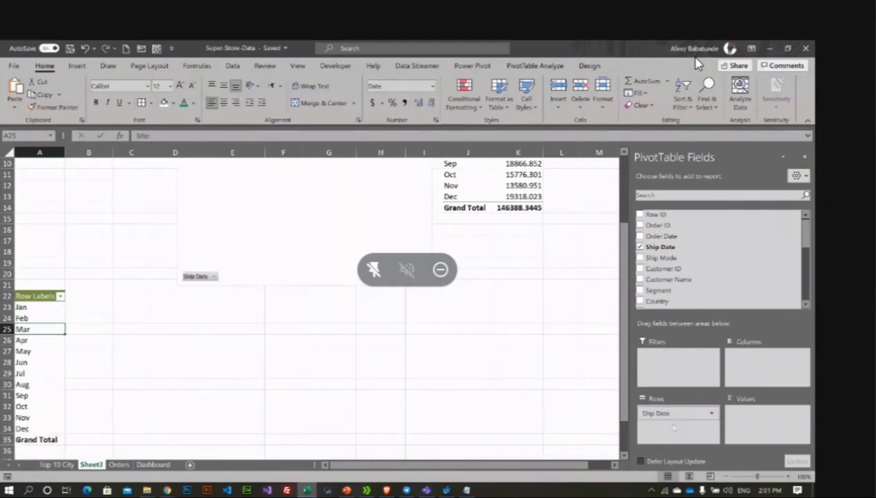
Step: Open and close the Ship Date field options in the Rows area
click(712, 413)
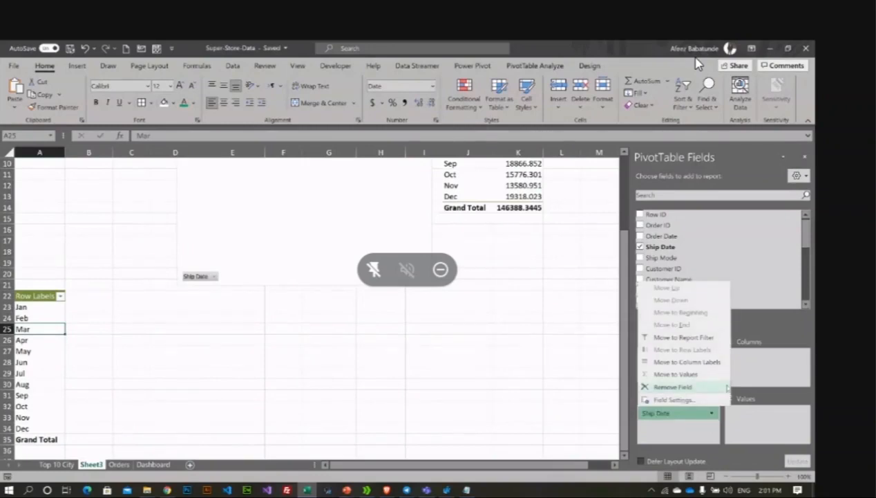
click(681, 440)
click(677, 414)
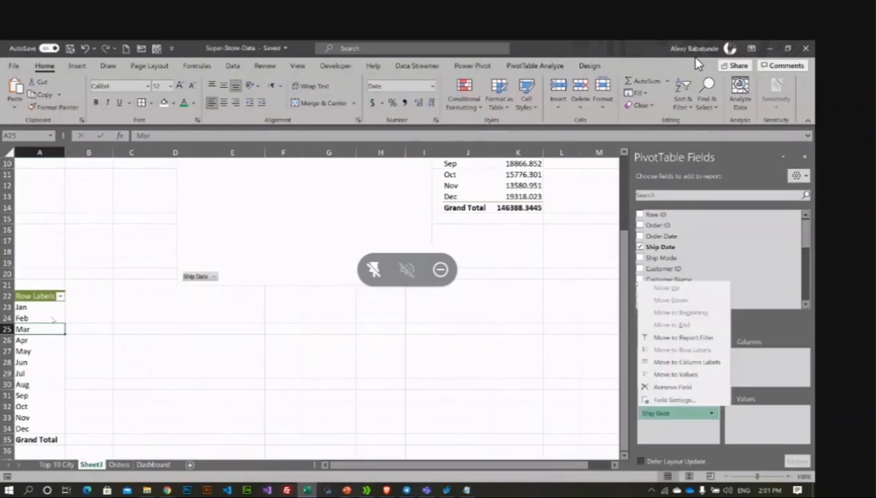
click(22, 308)
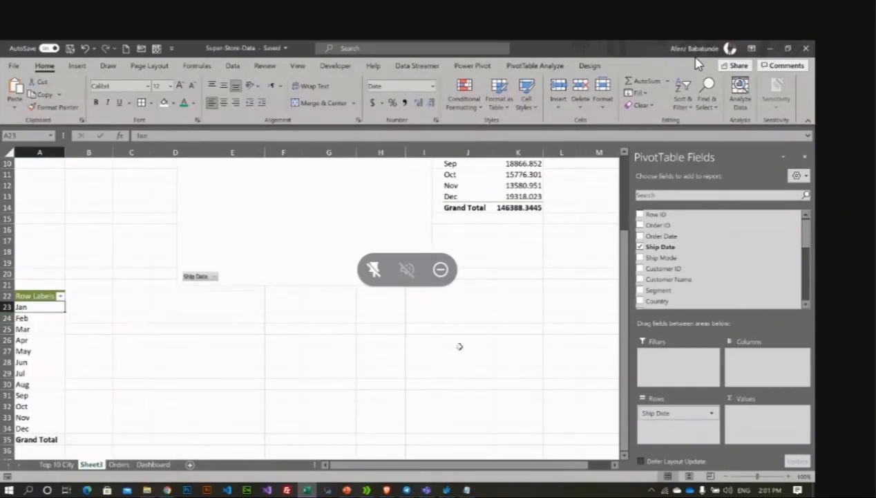
Step: Drag Day into Rows beneath Ship Date and scroll through the daily breakdown
scroll(662, 298, down, 5)
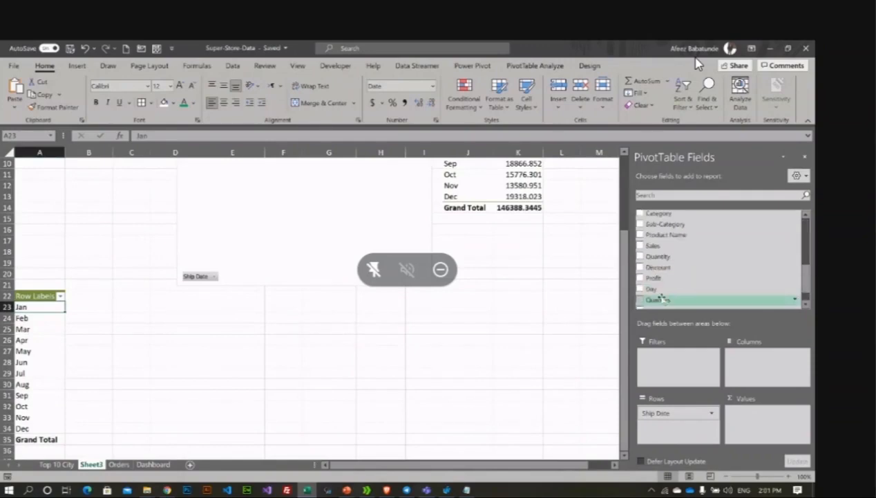
scroll(661, 298, down, 2)
drag(656, 268, 672, 423)
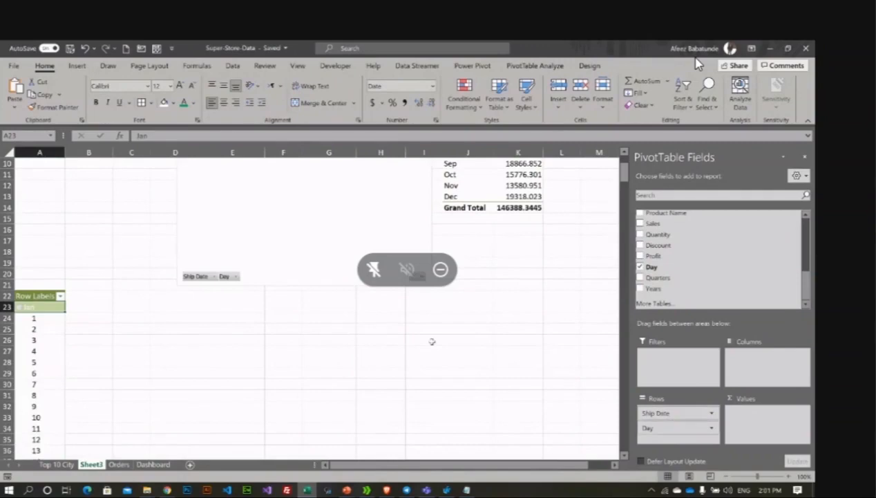
scroll(40, 324, down, 4)
scroll(40, 325, down, 7)
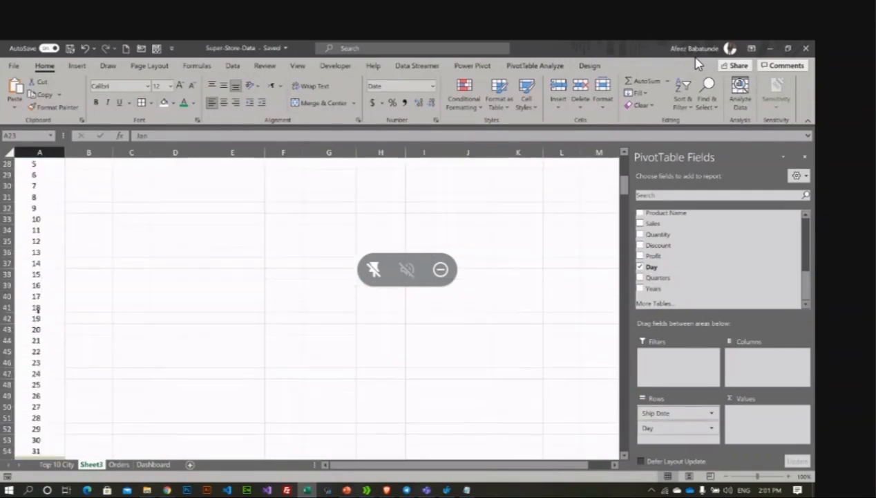
scroll(38, 312, down, 8)
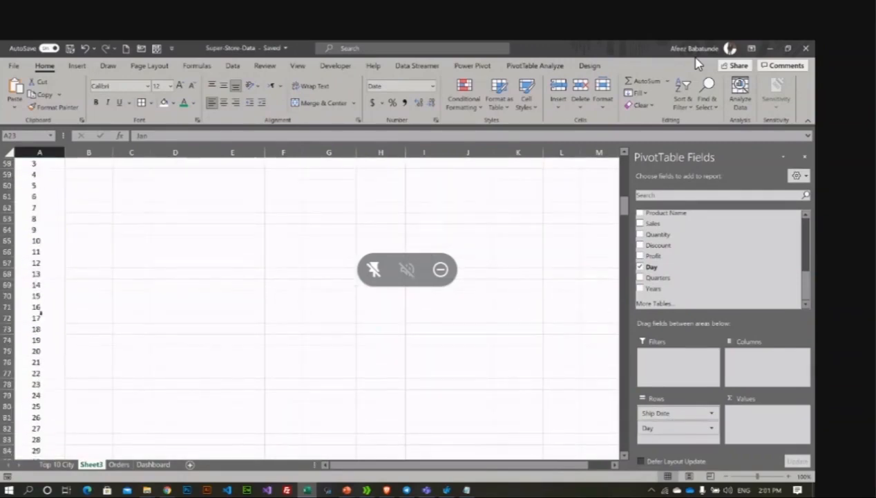
scroll(42, 313, up, 7)
scroll(43, 312, up, 10)
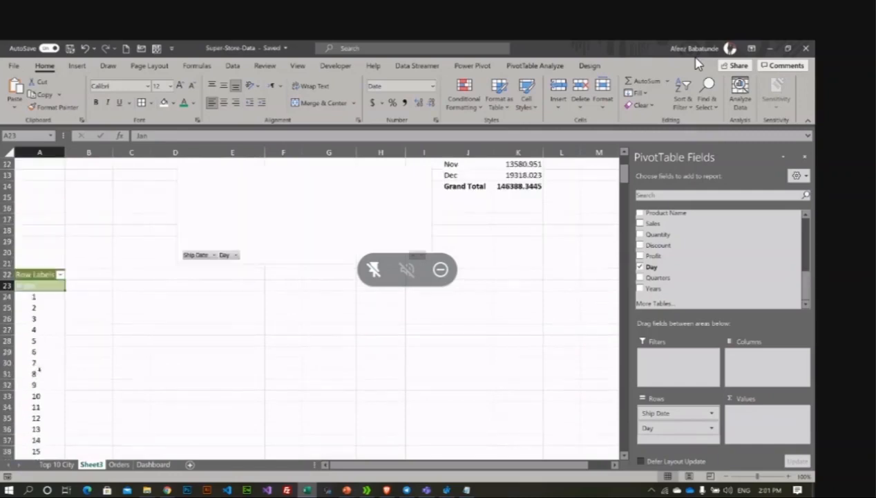
scroll(39, 369, up, 4)
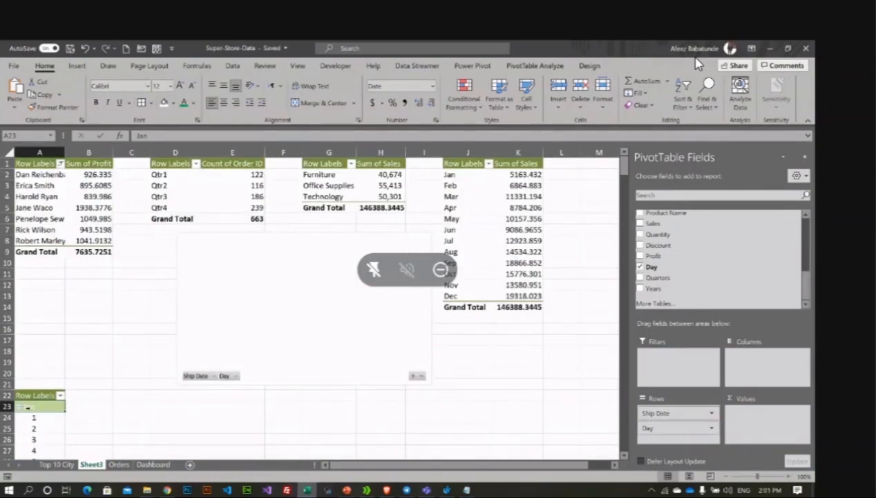
Step: Move Day into Columns to try a horizontal layout, then return it to Rows under Ship Date
drag(663, 427, 756, 374)
scroll(385, 427, down, 4)
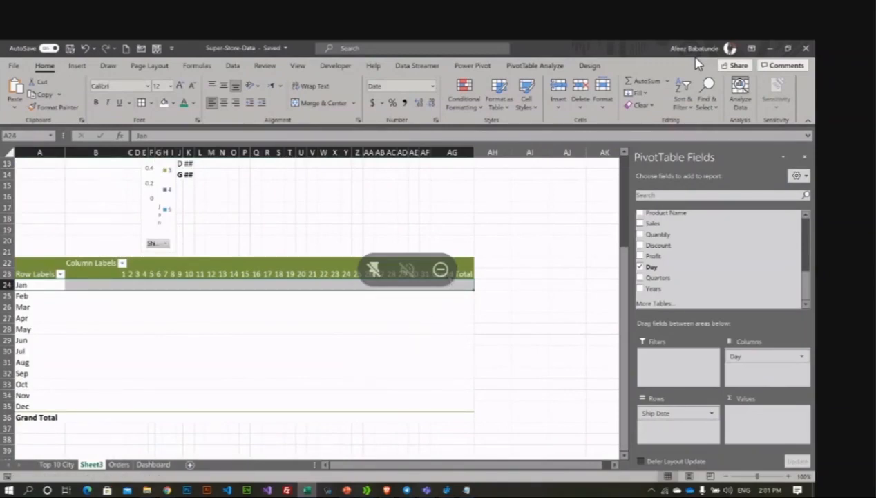
click(451, 275)
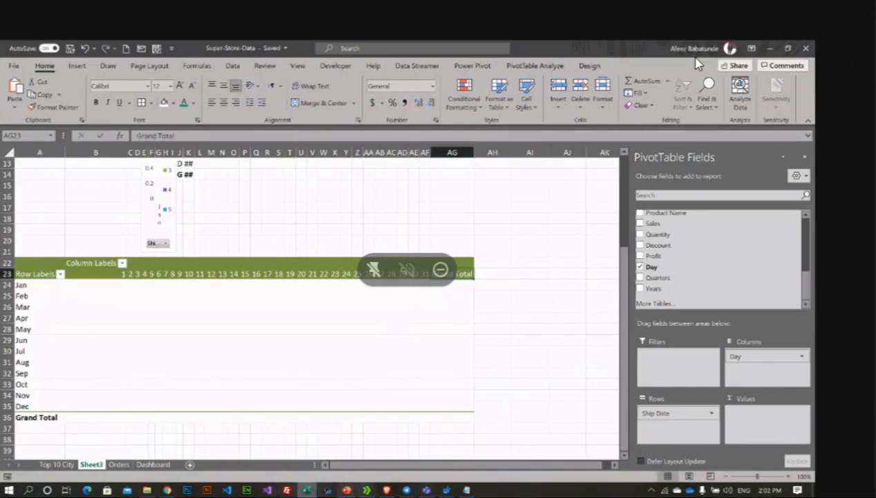
mouse_move(346, 489)
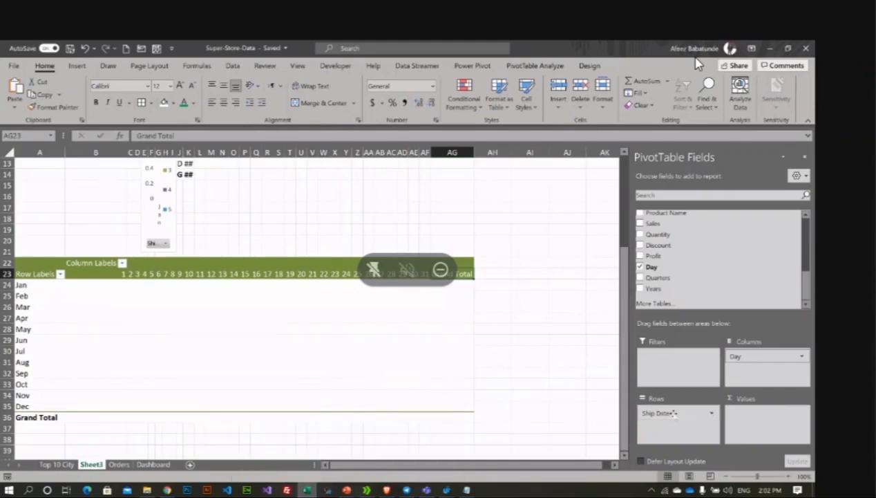
drag(745, 360, 670, 432)
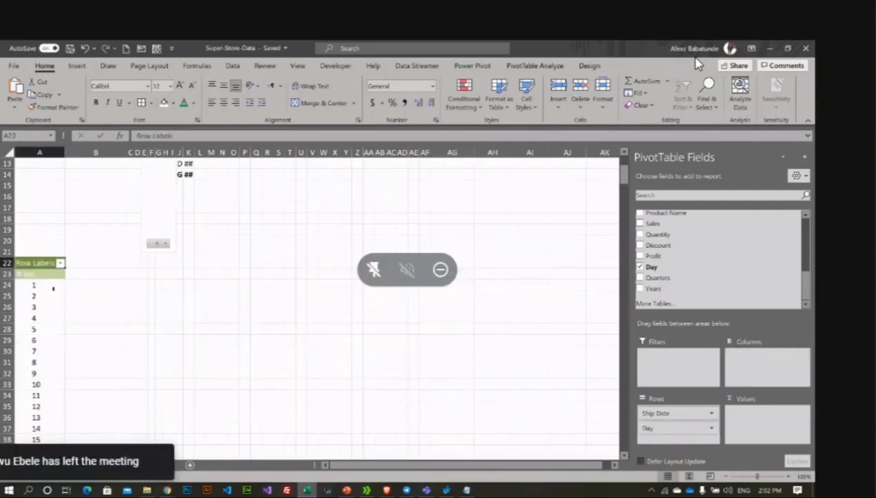
Step: Collapse the Jan through Apr day groups and scroll up to review PivotTable9
click(19, 274)
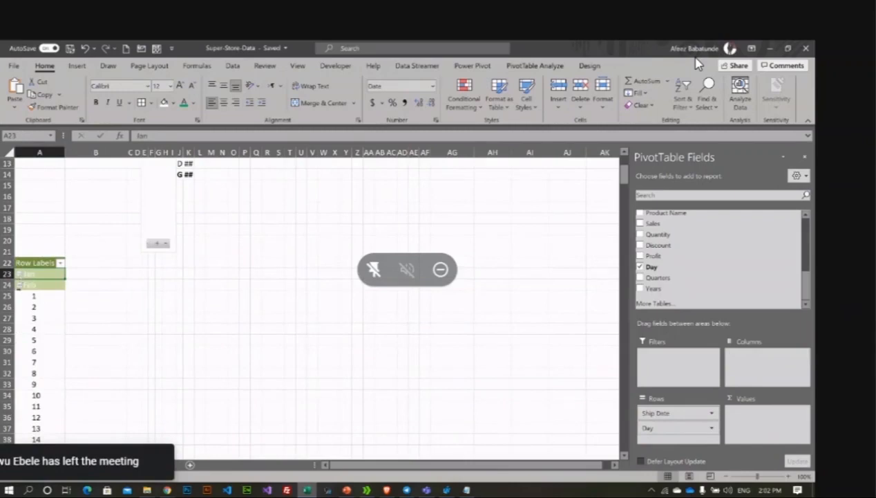
click(20, 285)
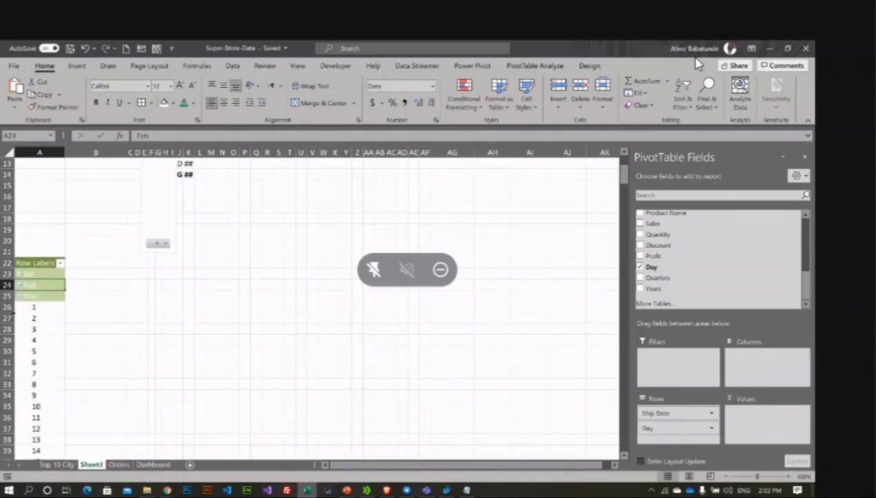
click(20, 296)
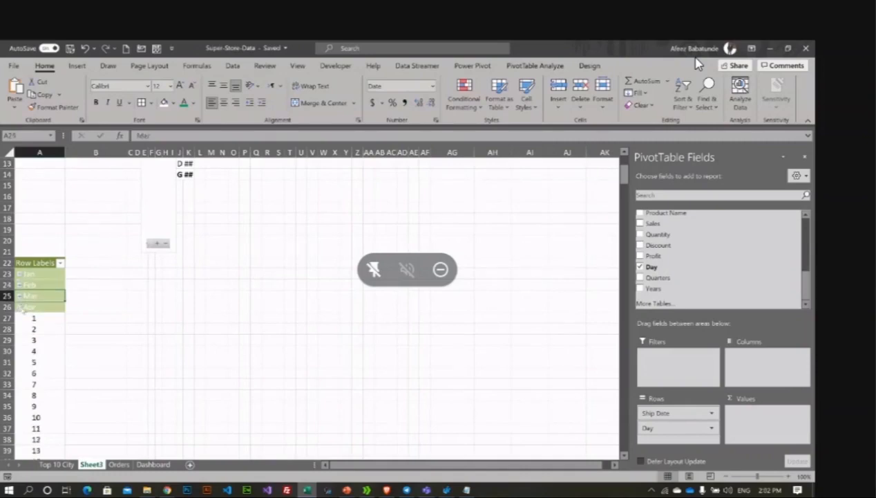
click(20, 307)
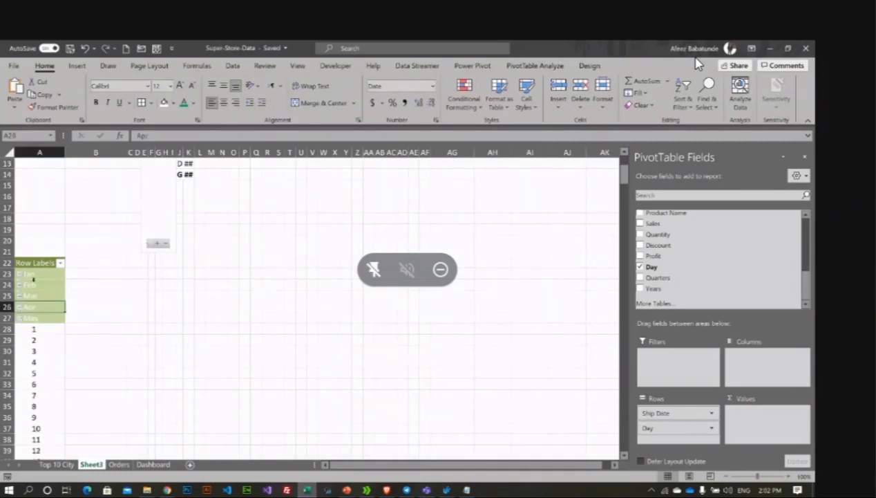
scroll(34, 279, down, 15)
scroll(33, 279, up, 10)
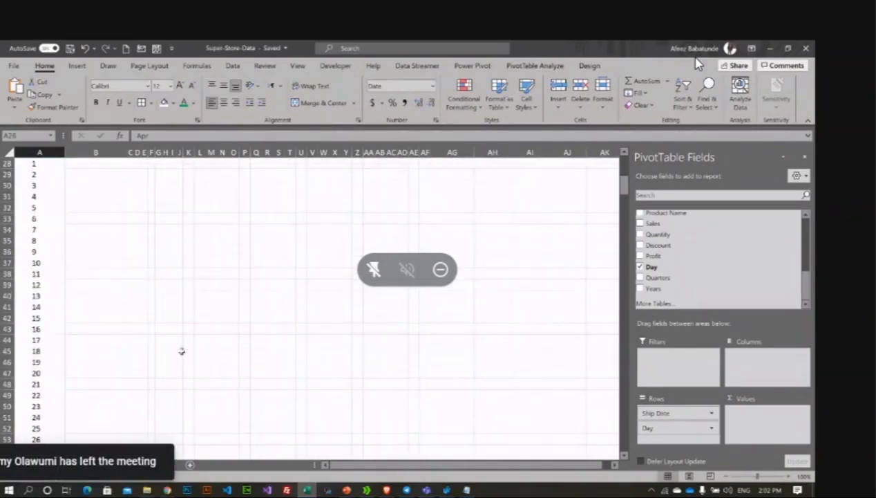
scroll(217, 344, up, 6)
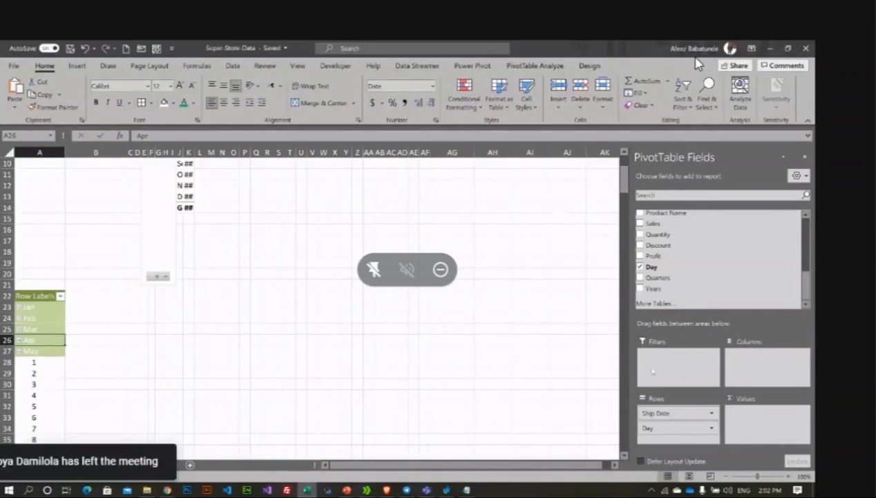
scroll(333, 336, up, 1)
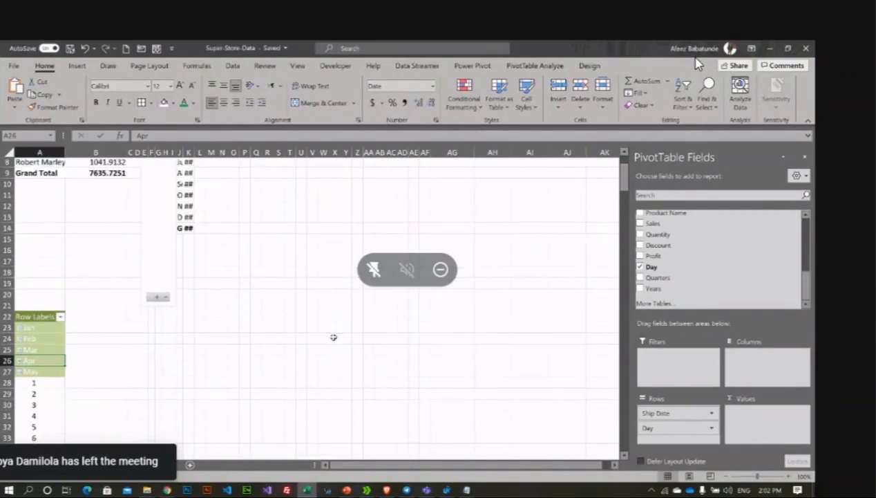
scroll(334, 337, up, 3)
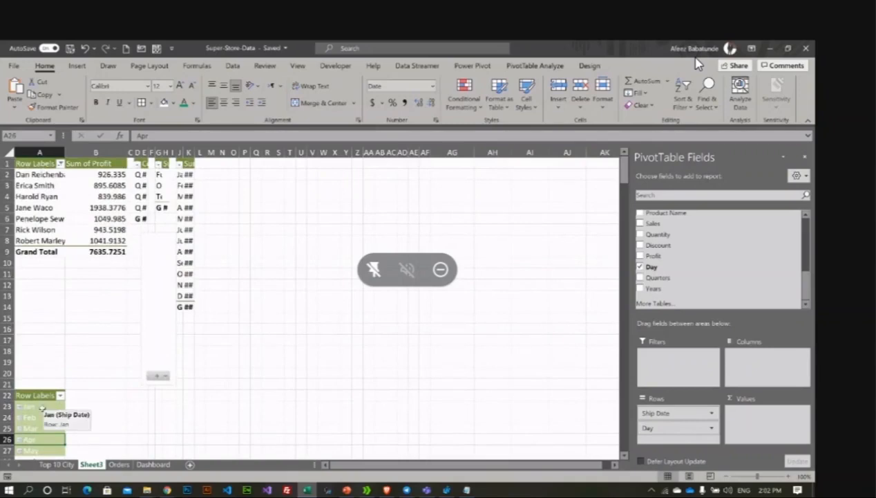
Step: Remove Ship Date from Rows and add Sales to Values so the pivot sums Sales by Day 1–31
drag(658, 412, 281, 464)
scroll(102, 434, down, 9)
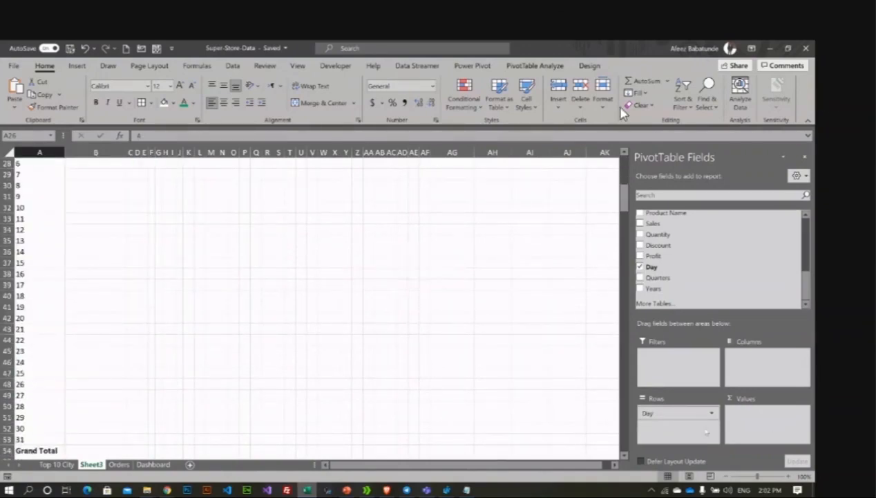
scroll(367, 220, up, 1)
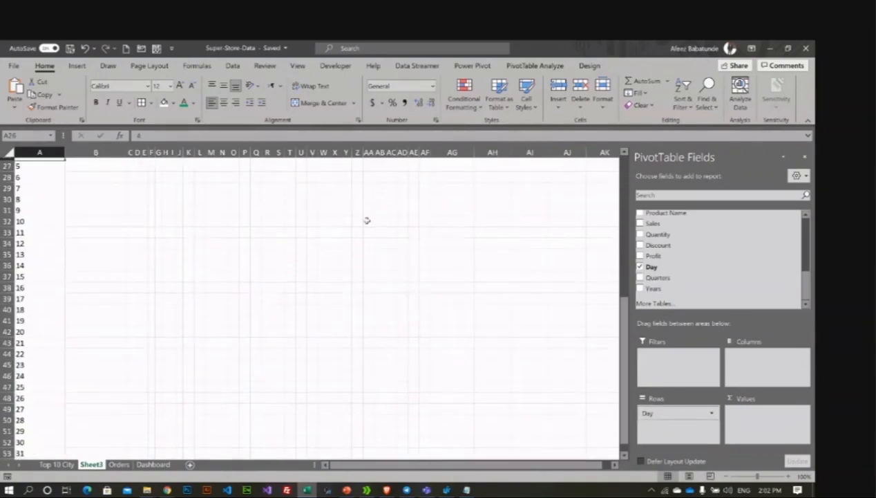
scroll(367, 220, up, 9)
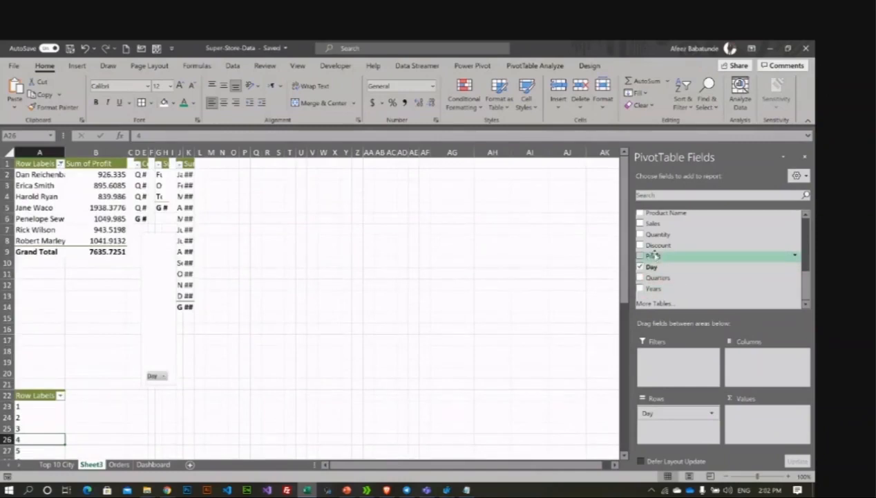
scroll(653, 256, up, 1)
drag(654, 249, 779, 436)
scroll(170, 397, down, 3)
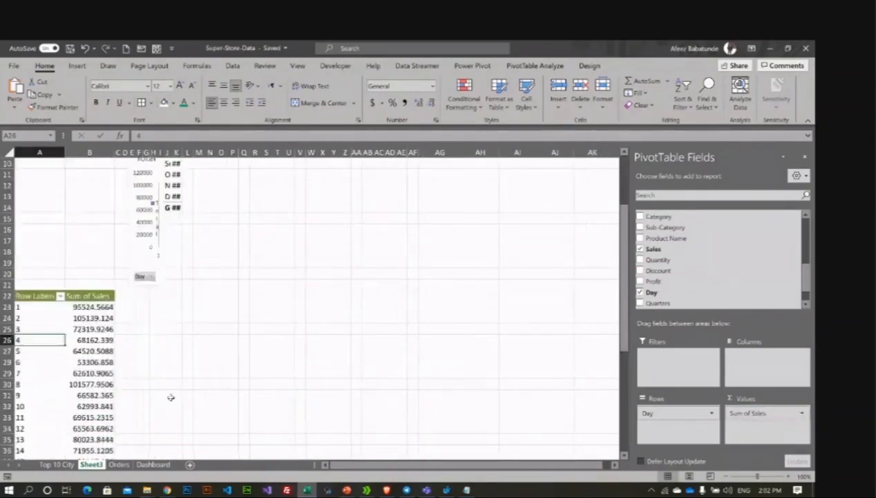
scroll(69, 348, down, 3)
scroll(69, 348, up, 3)
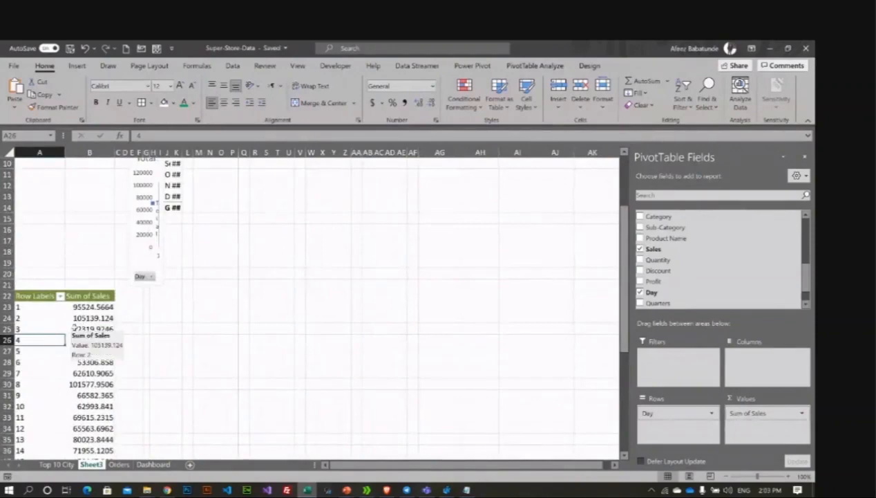
scroll(296, 308, up, 3)
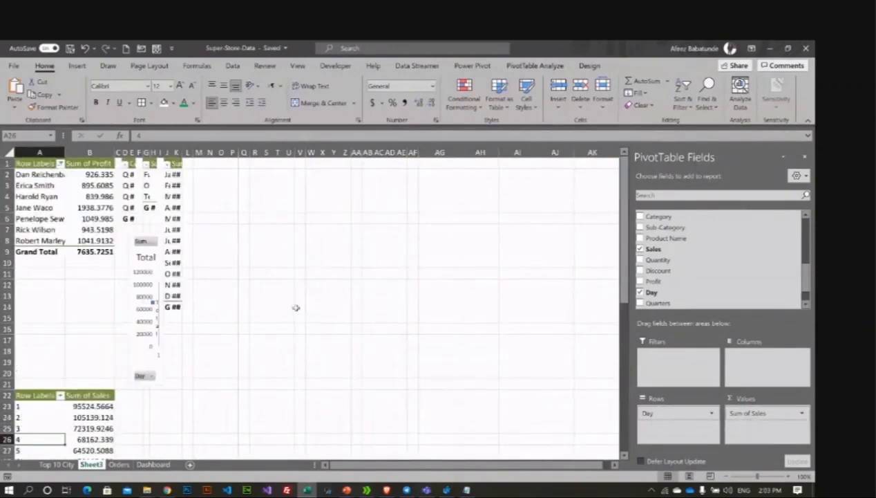
click(162, 358)
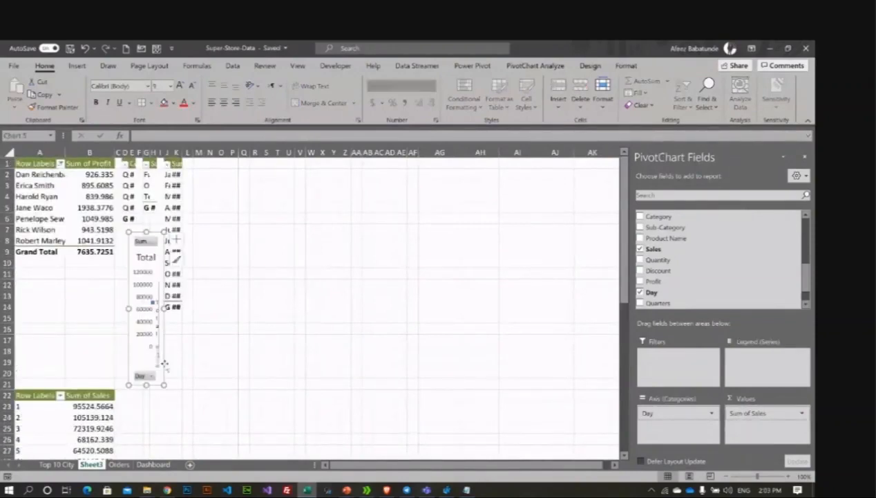
Step: Enlarge the daily sales chart to show all bars and move it slightly right and down
drag(163, 384, 469, 415)
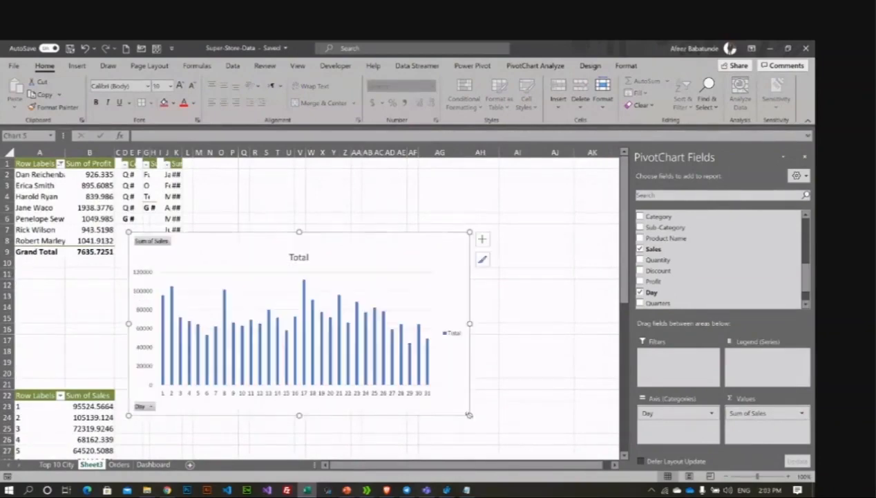
drag(374, 257, 462, 290)
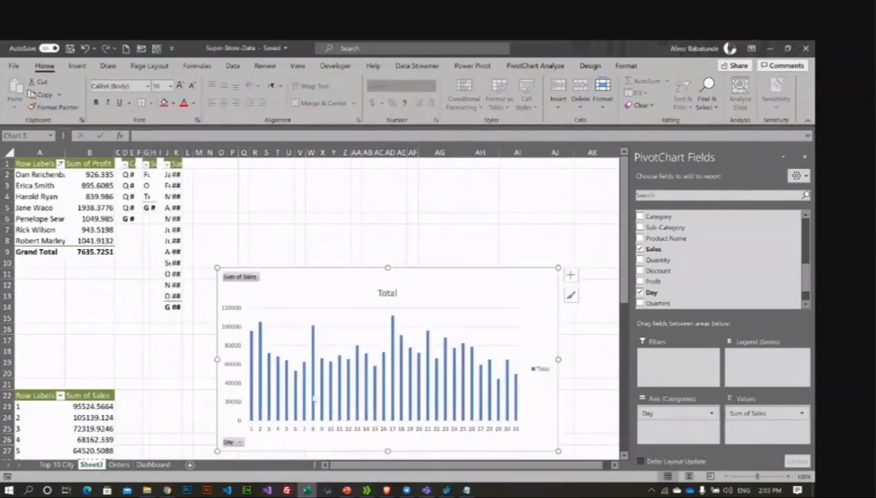
scroll(39, 409, down, 1)
scroll(39, 409, down, 2)
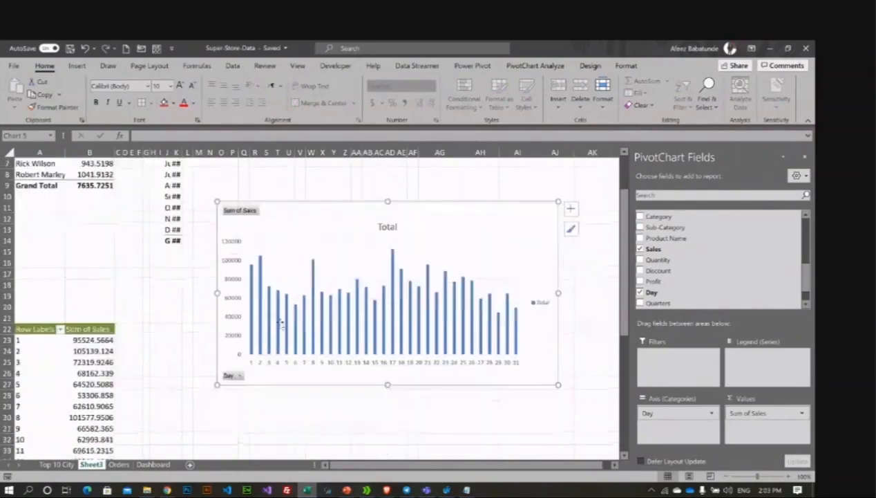
Step: Hide all field buttons on the daily sales pivot chart
right_click(230, 375)
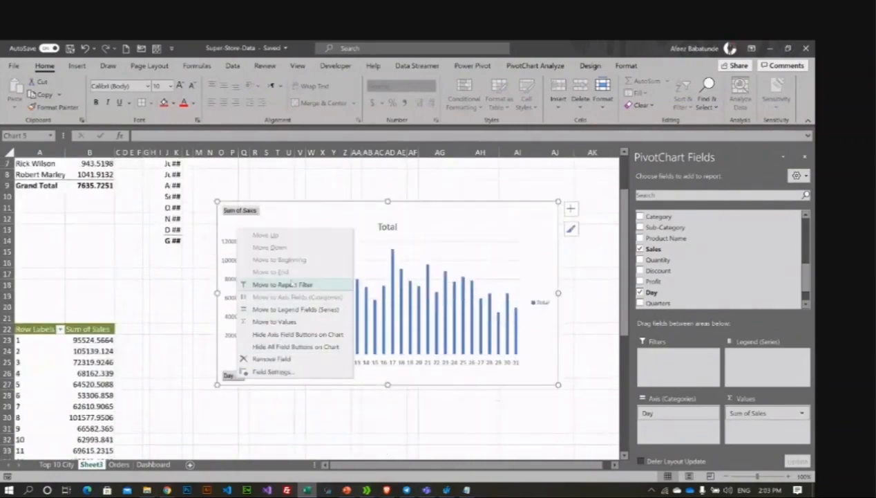
click(295, 346)
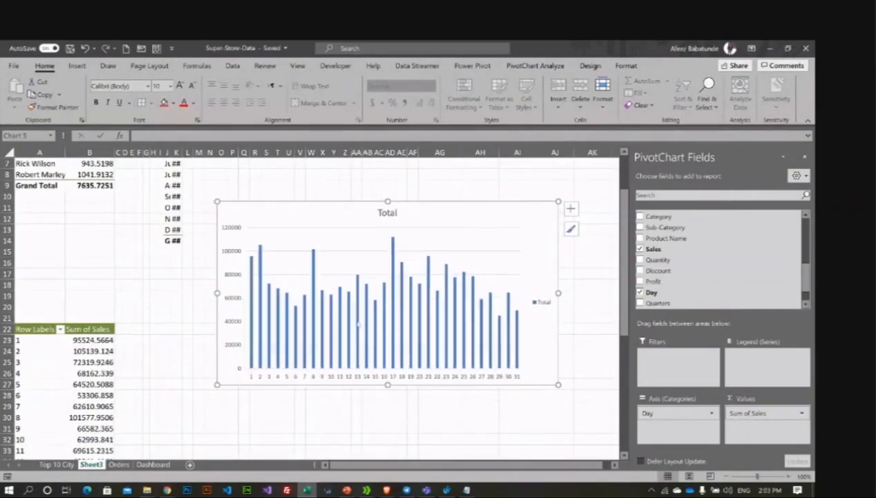
right_click(462, 212)
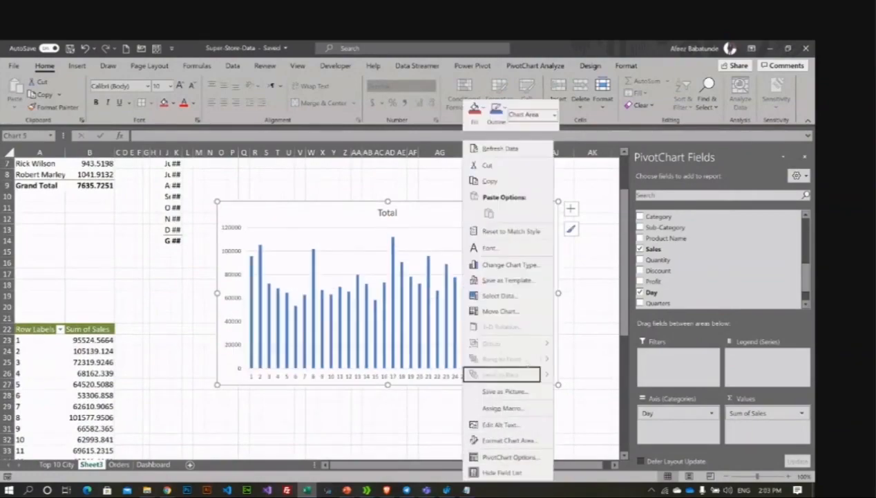
Step: Move the daily sales chart as an object onto the Dashboard sheet
click(522, 313)
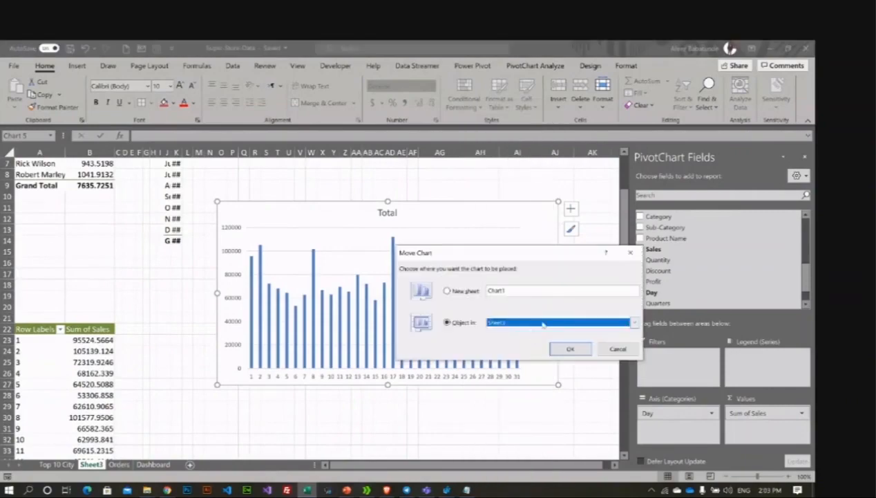
click(539, 323)
click(548, 355)
click(561, 351)
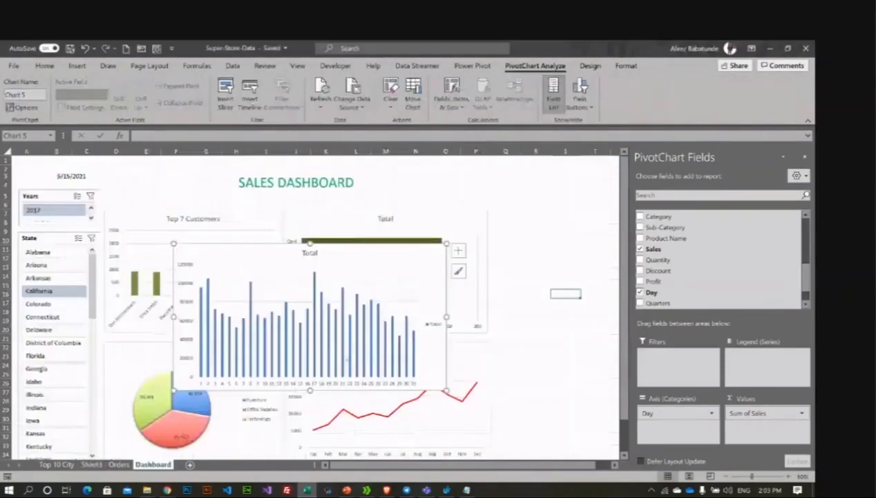
Step: Resize the chart to sit at the dashboard's right side and close the PivotChart field list
drag(447, 244, 653, 220)
click(804, 157)
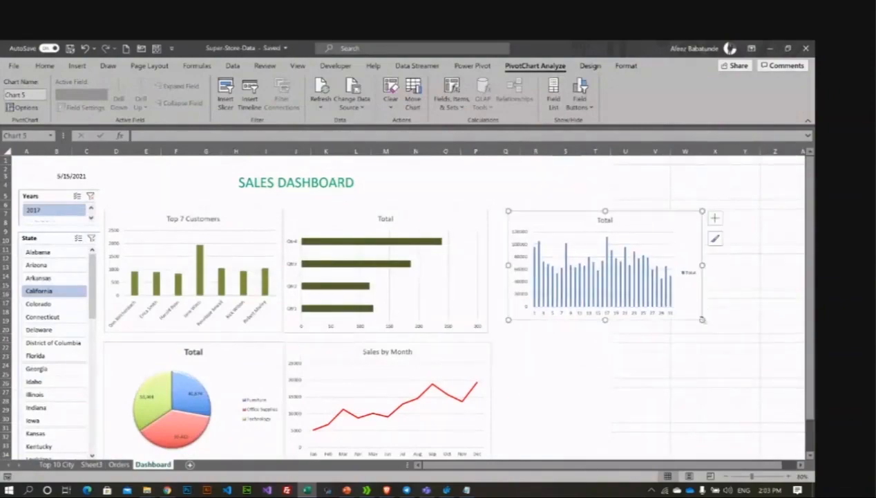
drag(702, 319, 721, 346)
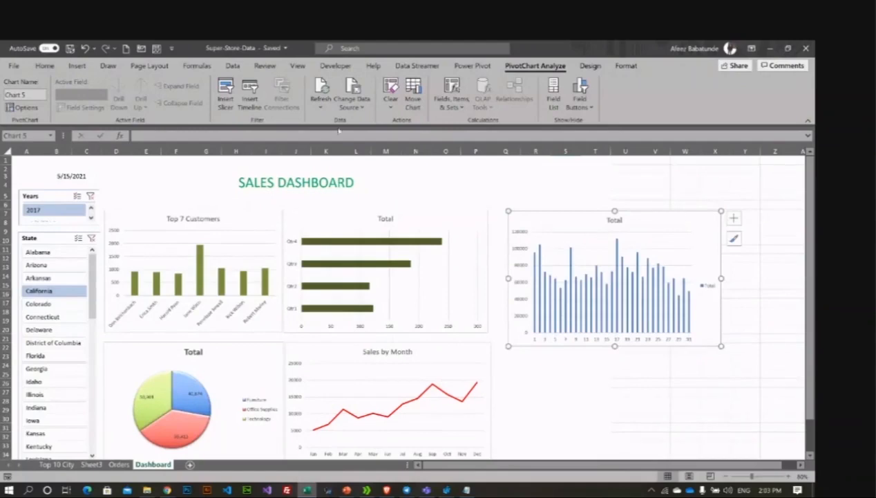
click(590, 66)
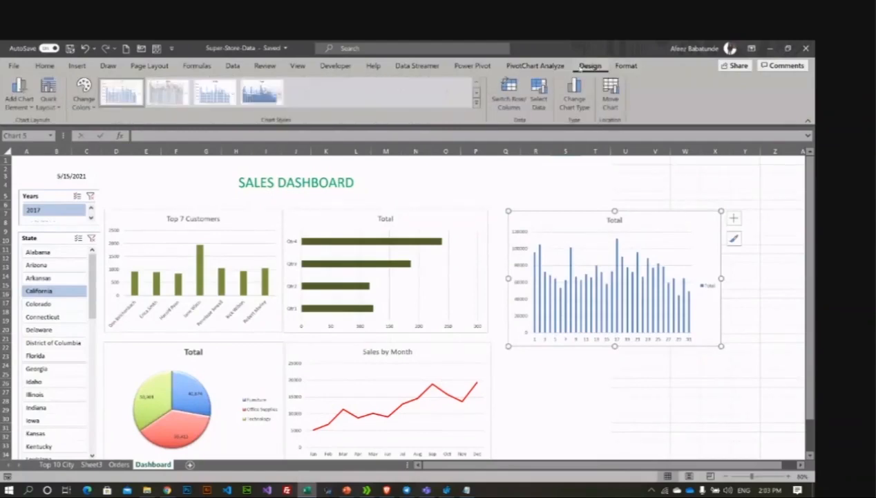
click(541, 66)
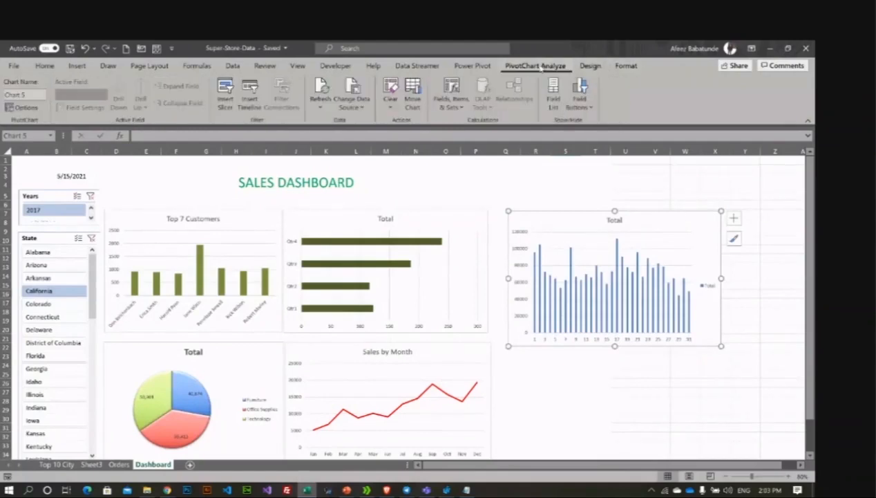
click(227, 102)
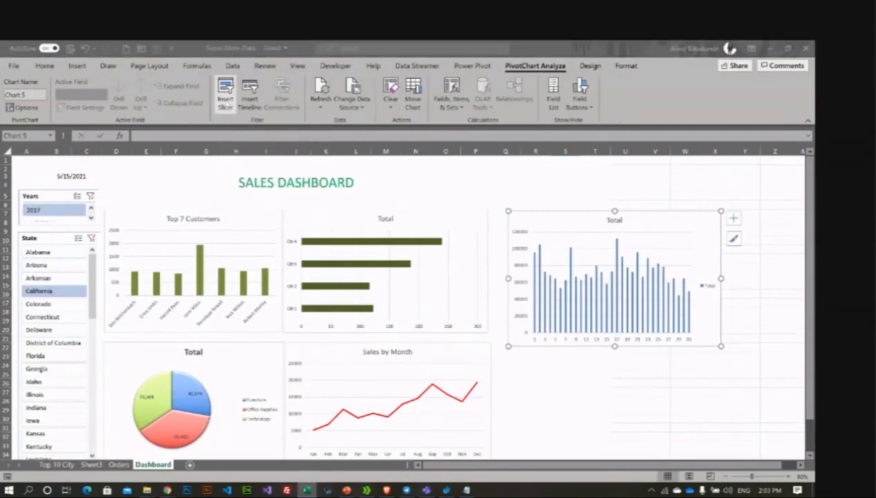
scroll(626, 311, down, 3)
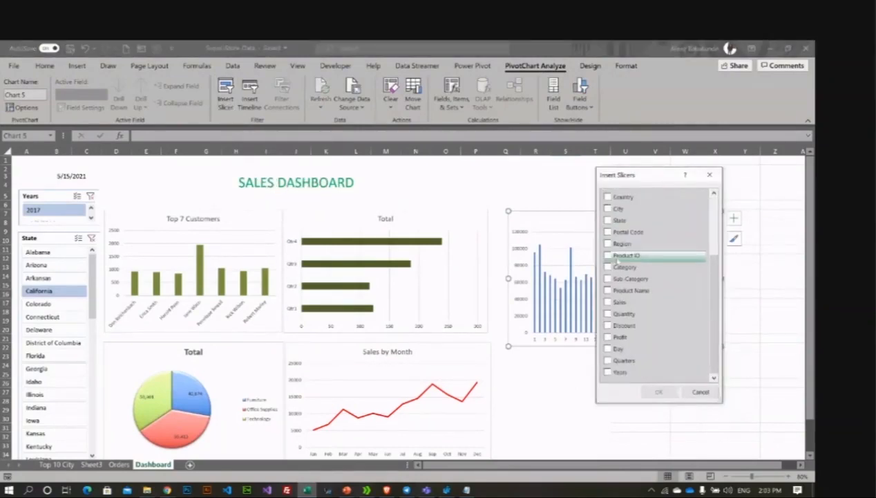
click(608, 372)
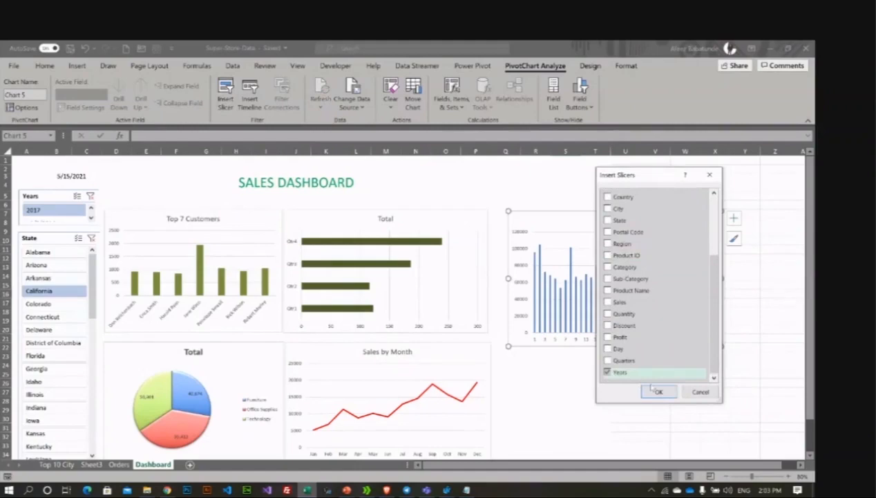
click(653, 390)
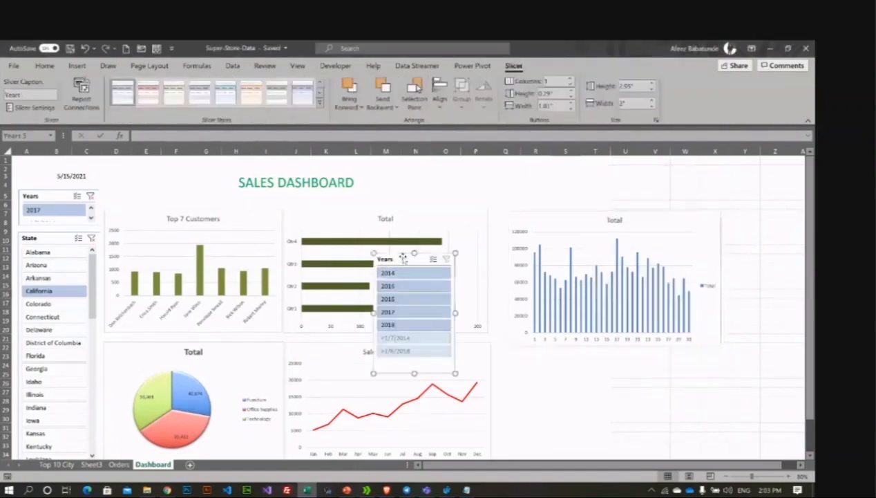
key(Delete)
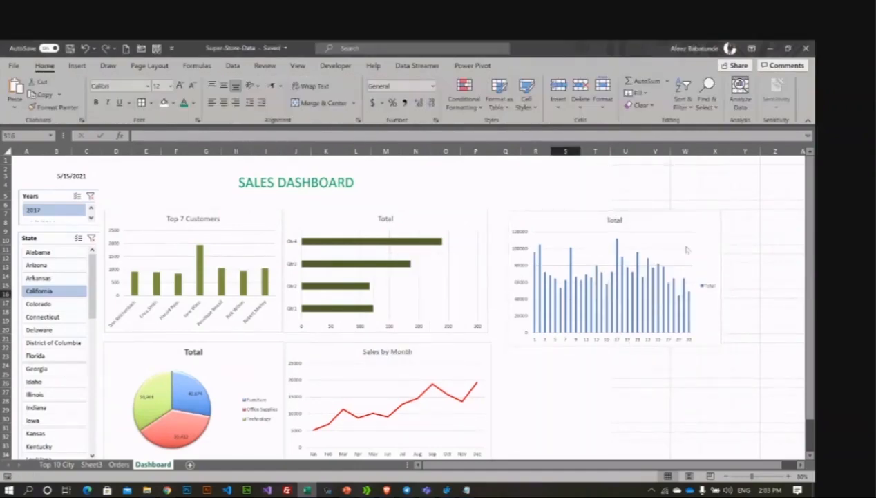
click(564, 225)
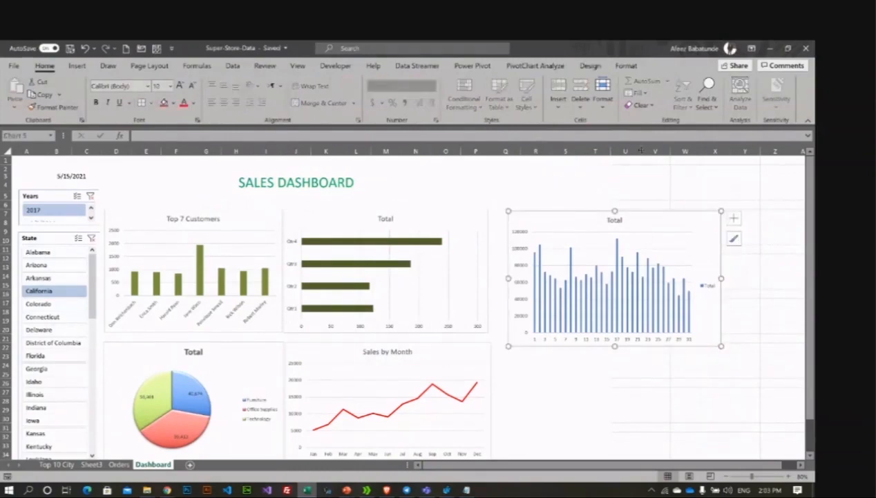
click(536, 65)
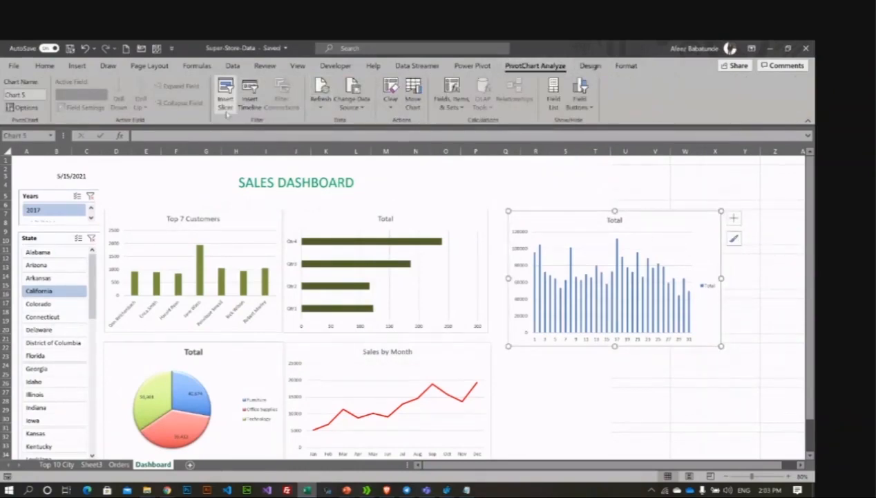
Step: Insert a Ship Date slicer and shape it into a short strip over the daily chart
click(226, 104)
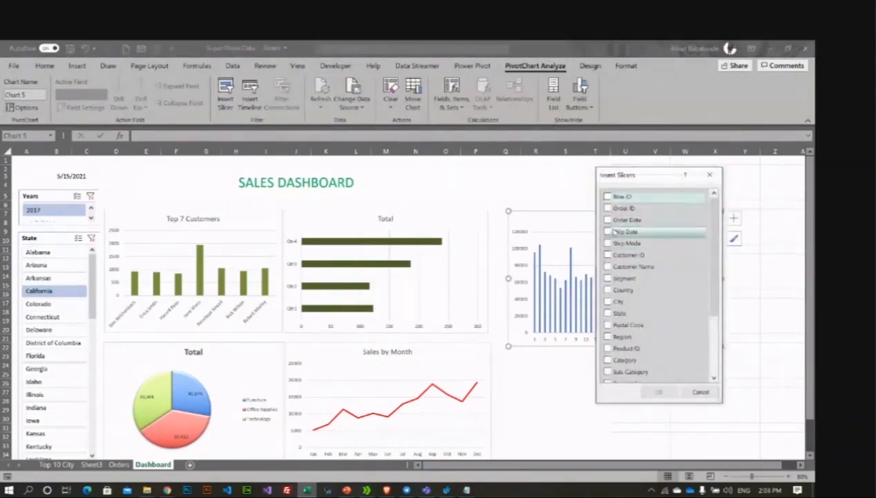
click(613, 232)
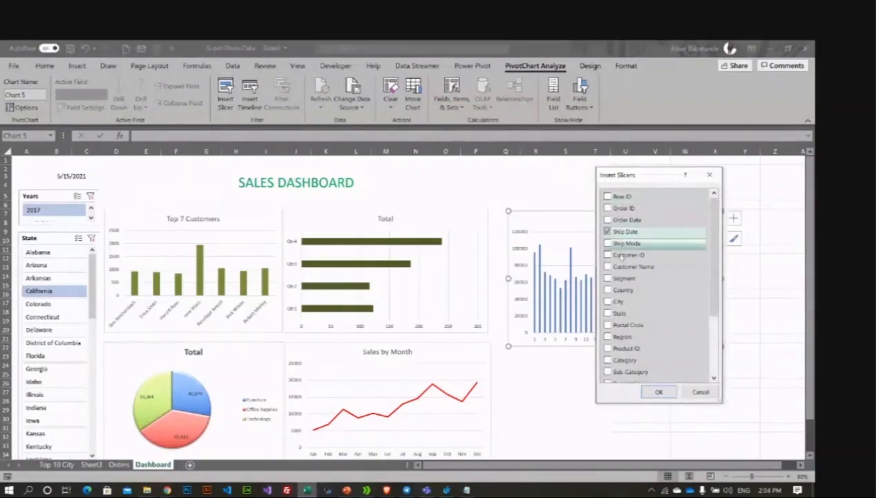
click(656, 391)
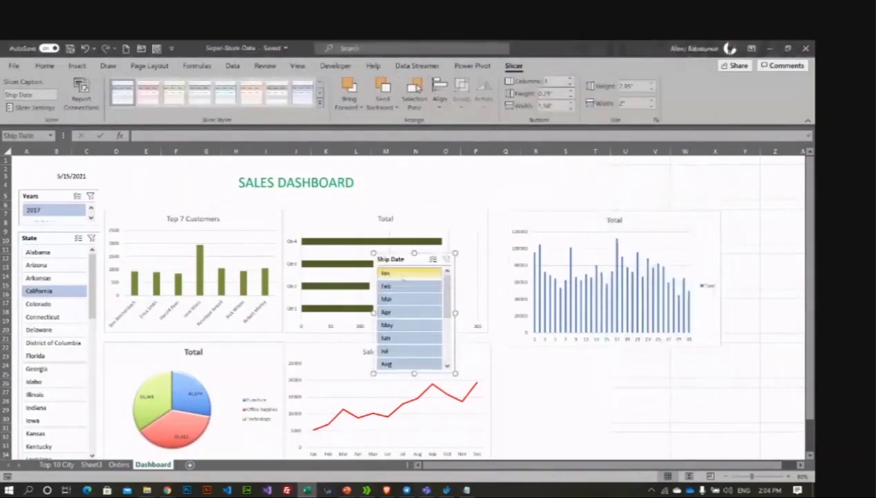
scroll(404, 318, down, 3)
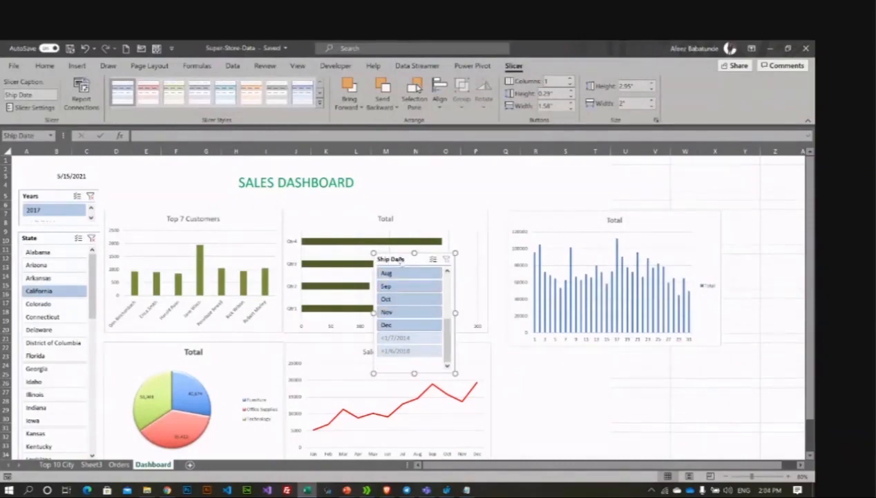
drag(400, 261, 515, 203)
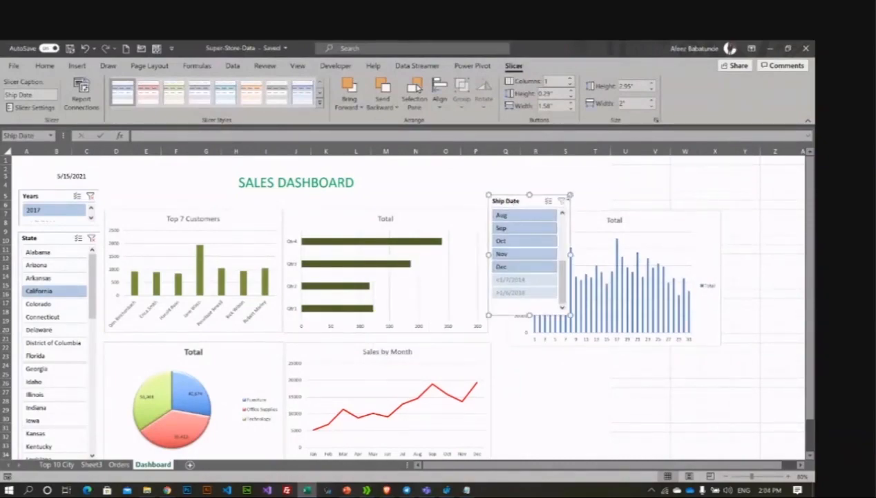
drag(571, 195, 732, 184)
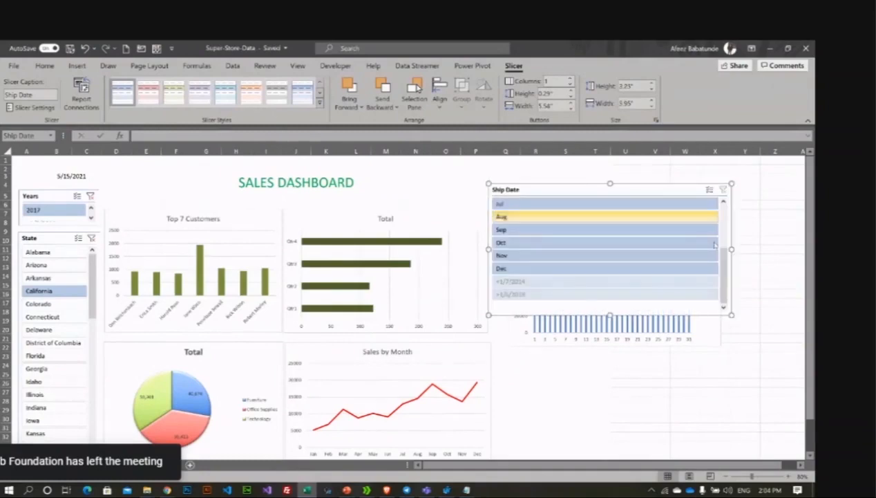
drag(732, 315, 724, 232)
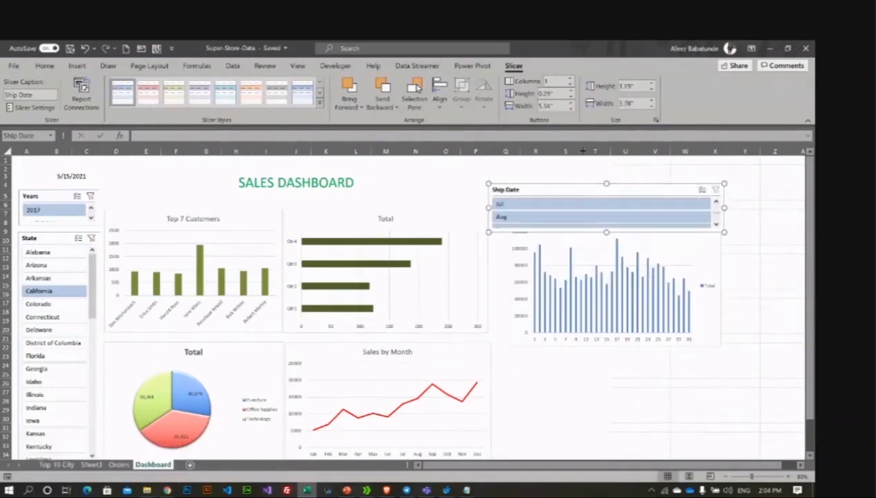
Step: Set the slicer to 7 button columns, place it above the daily chart, and filter to Jan
click(570, 79)
click(571, 79)
click(570, 79)
click(571, 79)
click(571, 79)
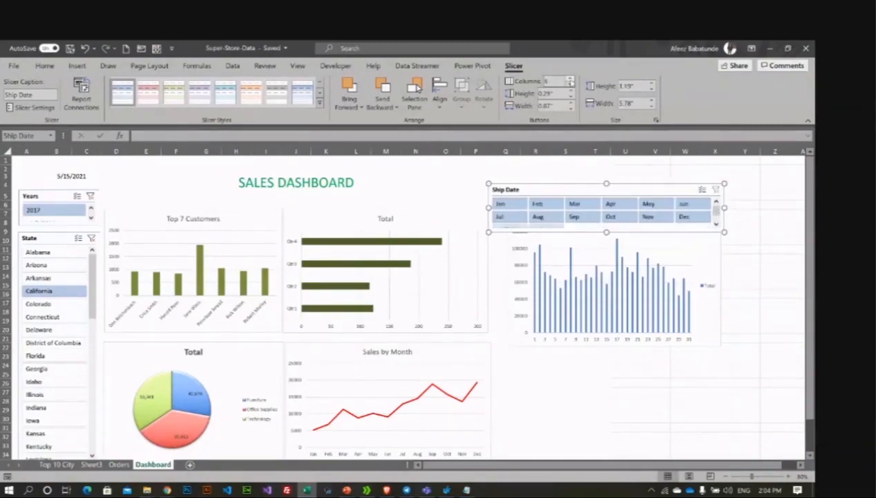
click(571, 79)
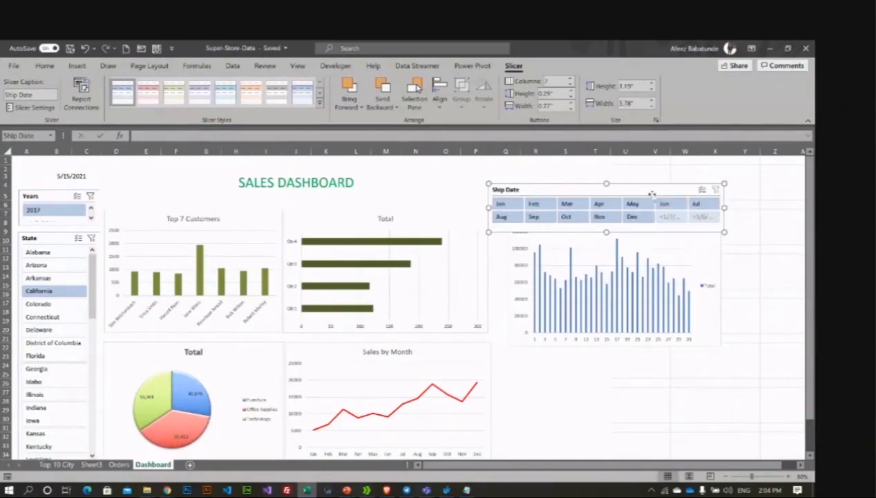
drag(648, 191, 675, 168)
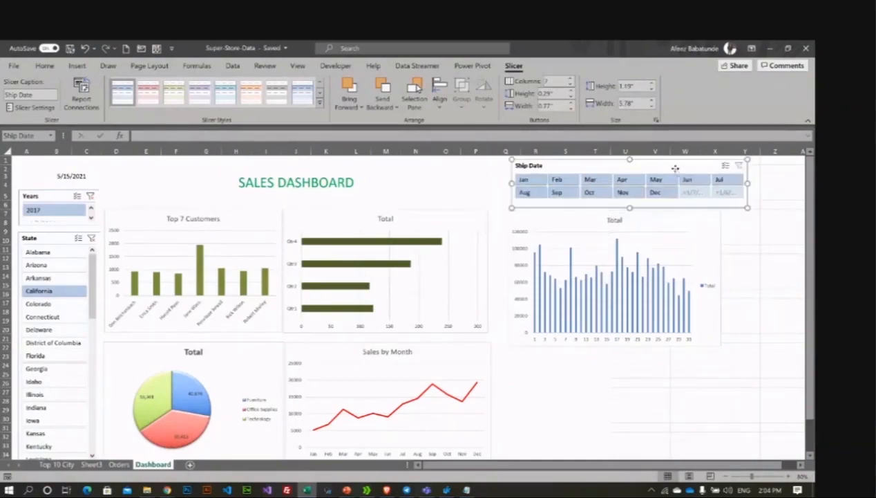
click(524, 182)
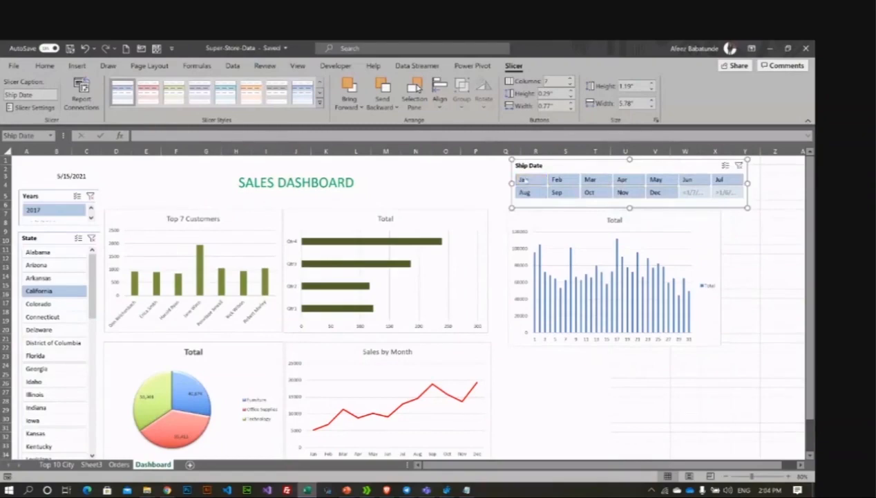
click(720, 347)
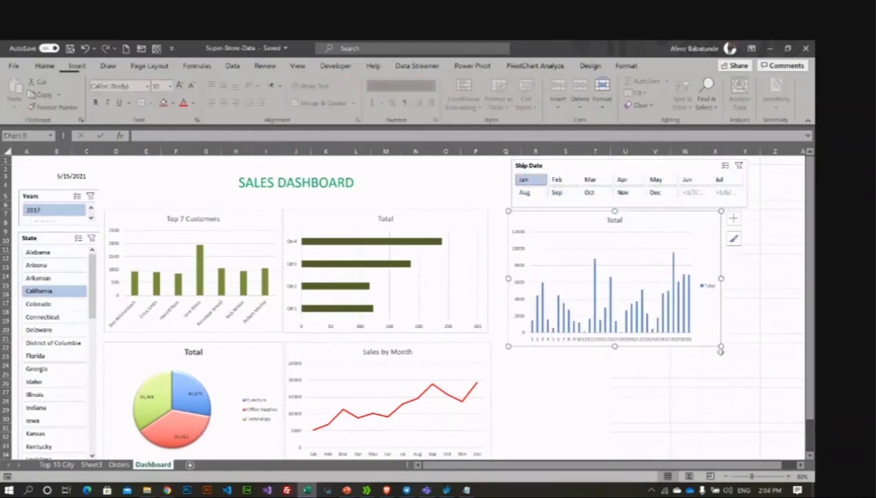
Step: Enlarge the daily Total chart and try month filters, ending on Jul
drag(720, 350, 775, 383)
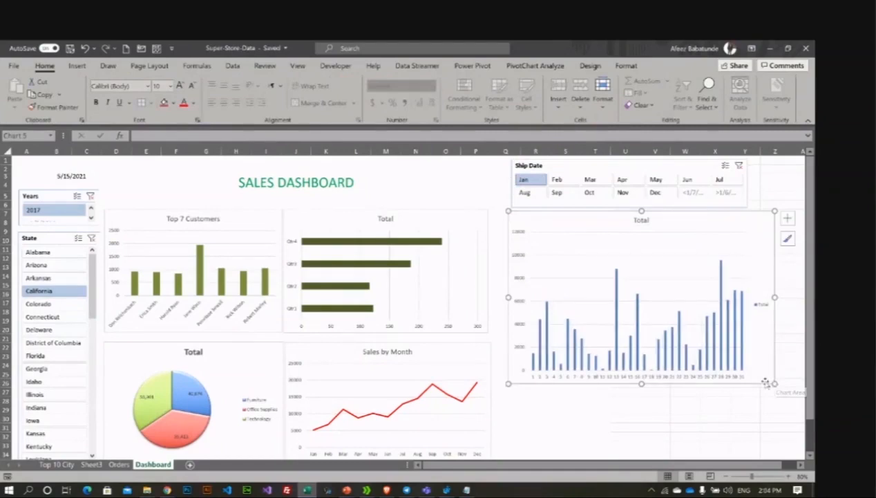
click(557, 180)
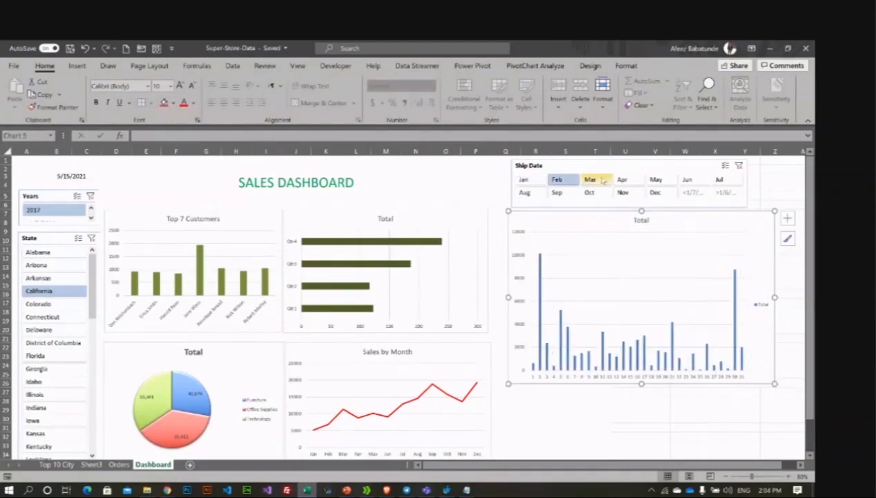
click(623, 180)
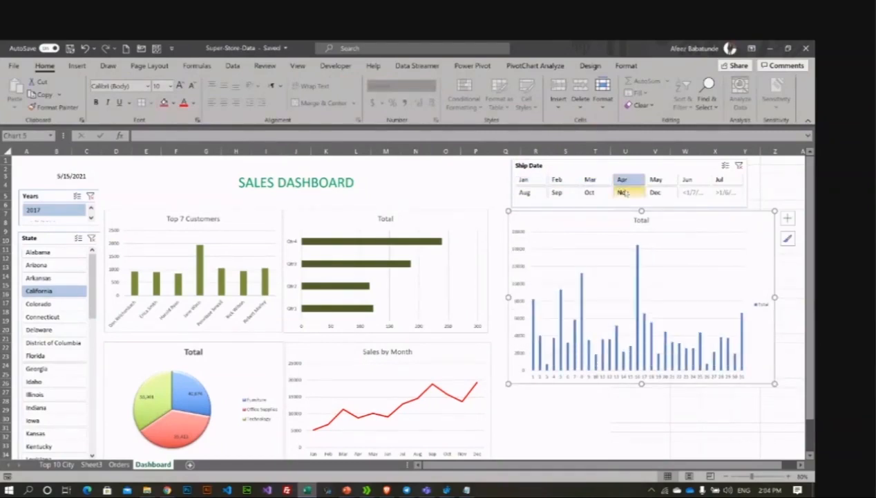
click(624, 192)
click(589, 193)
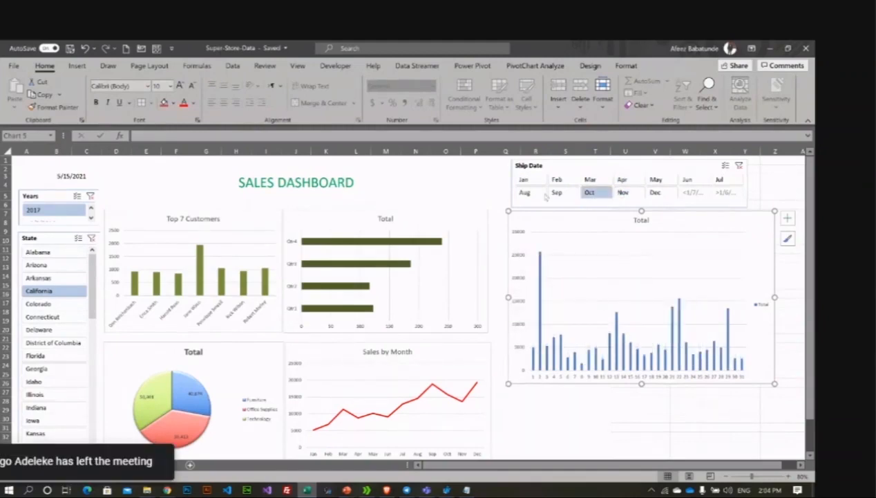
click(536, 193)
click(721, 181)
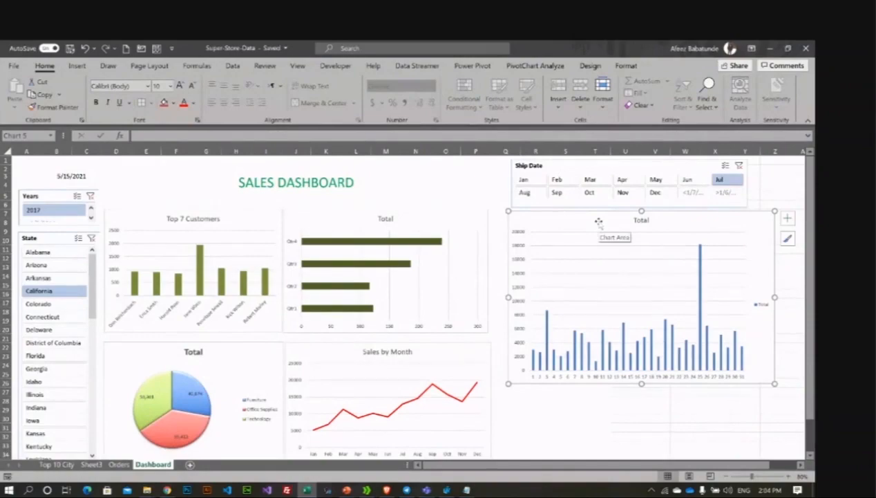
Step: Restore the deleted chart, then shift the Ship Date slicer and daily chart further right
key(Delete)
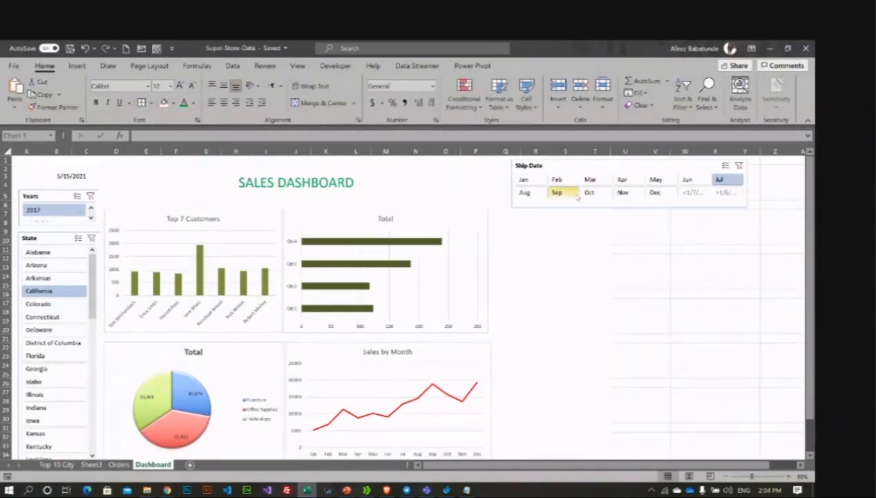
key(ctrl+z)
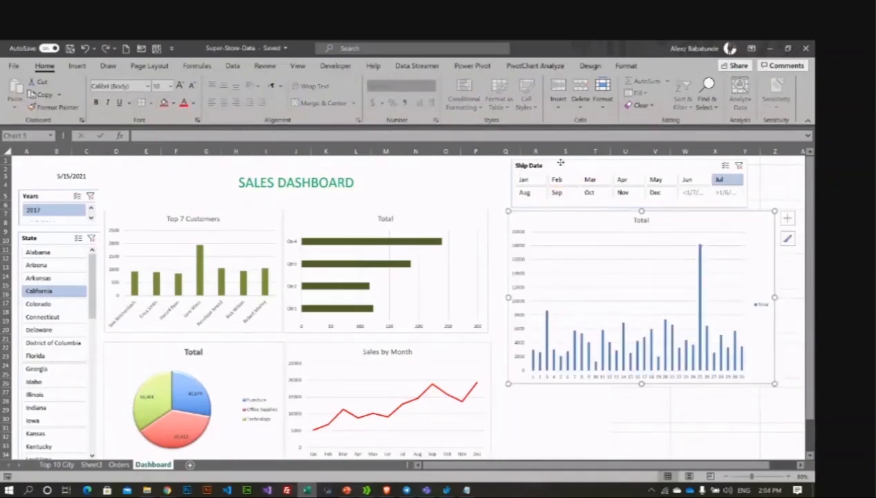
drag(560, 162, 641, 171)
drag(551, 214, 635, 230)
Step: Deselect the chart and save the workbook
click(565, 239)
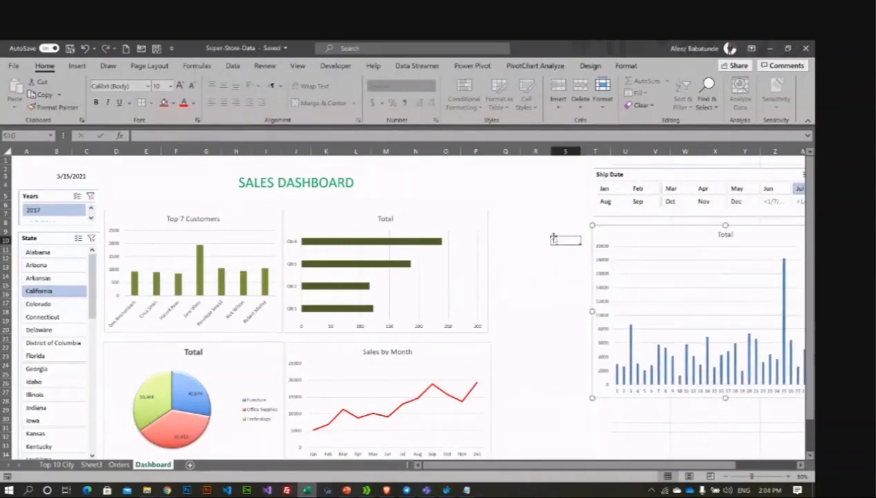
click(564, 302)
scroll(517, 317, down, 1)
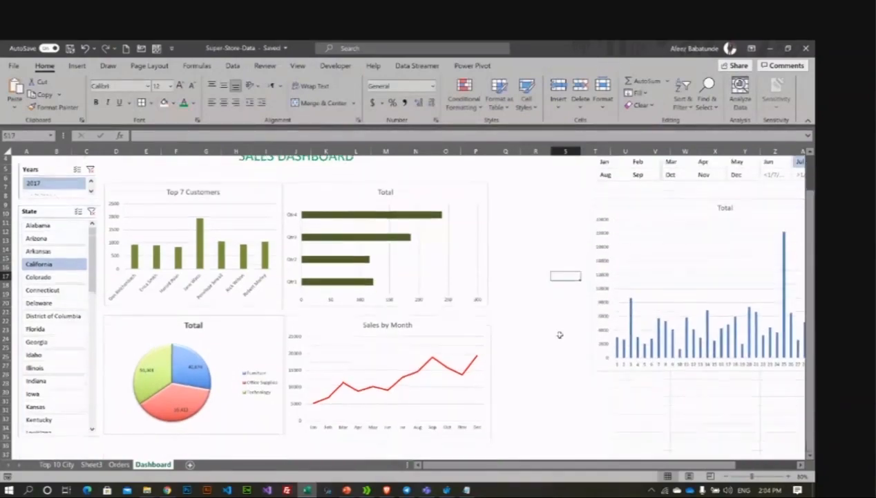
scroll(557, 331, up, 1)
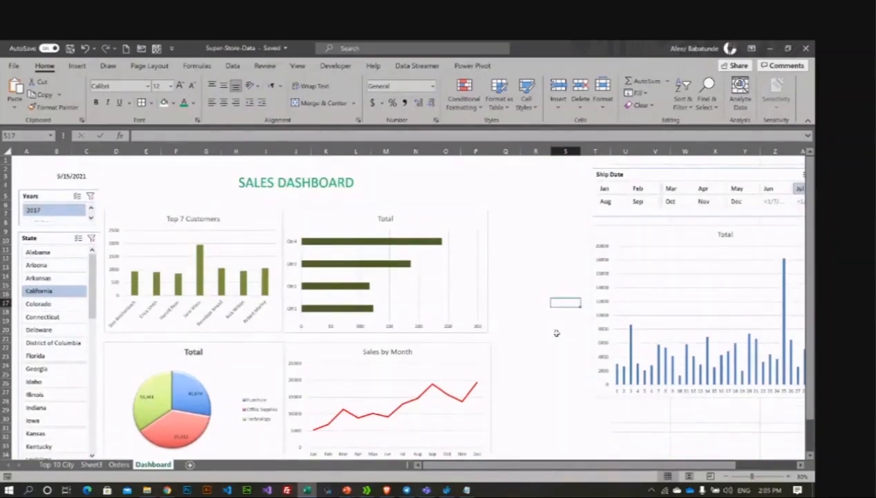
key(ctrl+s)
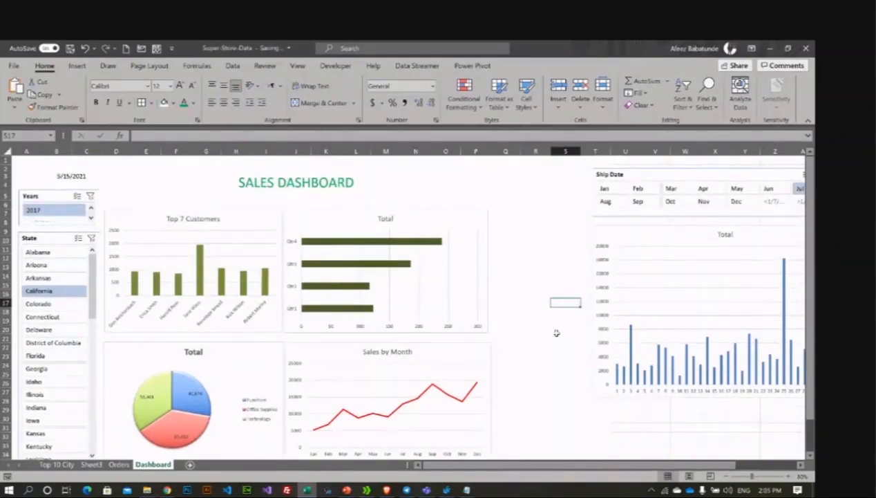
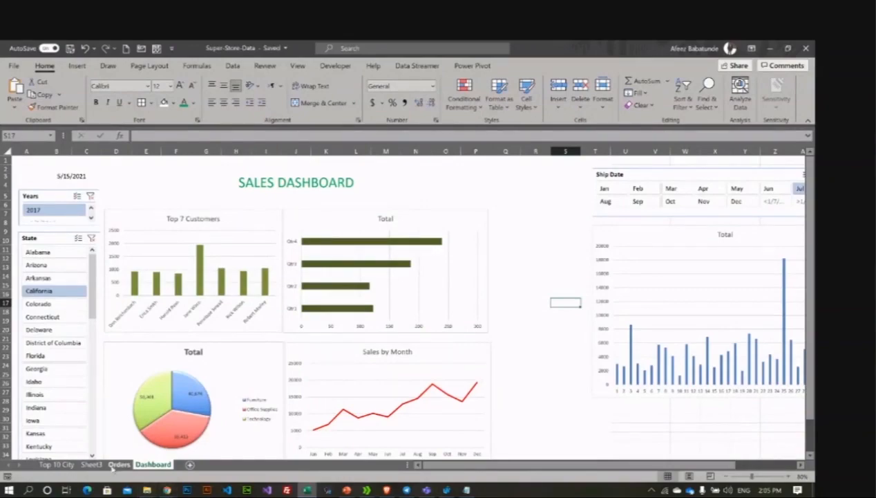
Step: Switch to the Orders sheet and scroll briefly through the raw order records
click(115, 466)
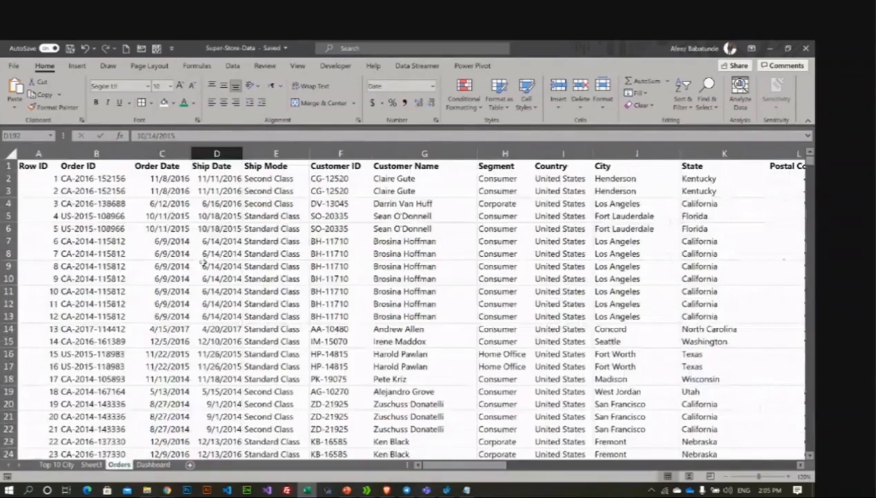
scroll(203, 262, down, 2)
scroll(151, 237, up, 2)
Step: Check the Google Meet call window in Chrome, then minimize it to return to Excel
click(168, 490)
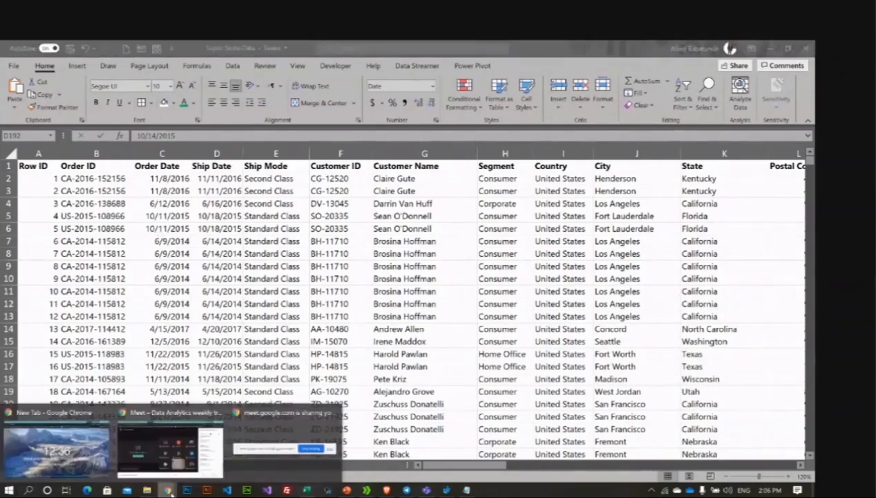
click(170, 451)
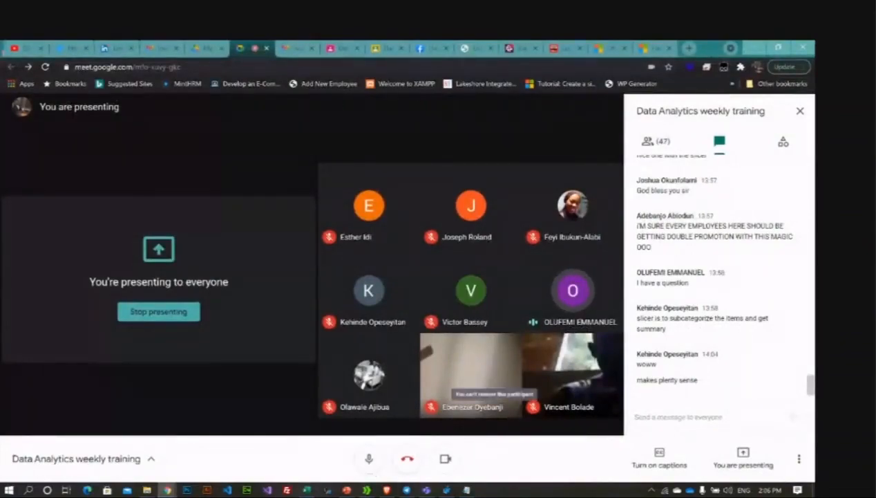
click(755, 50)
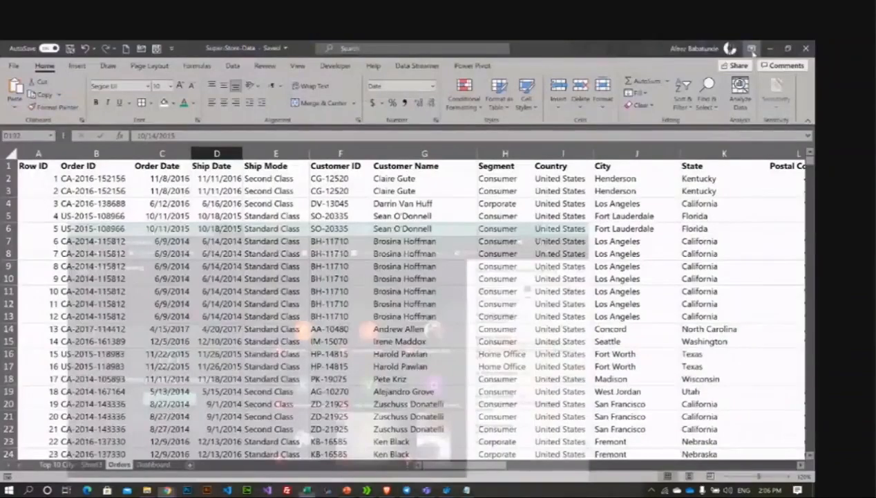
click(153, 464)
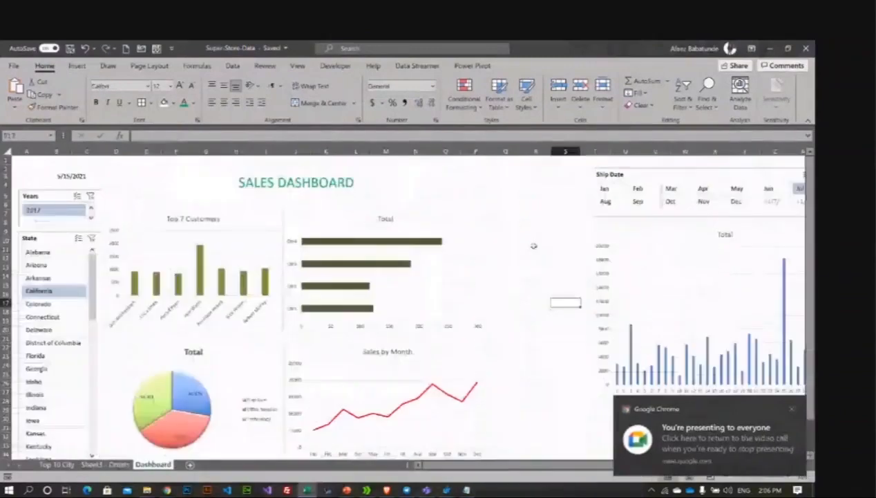
click(535, 231)
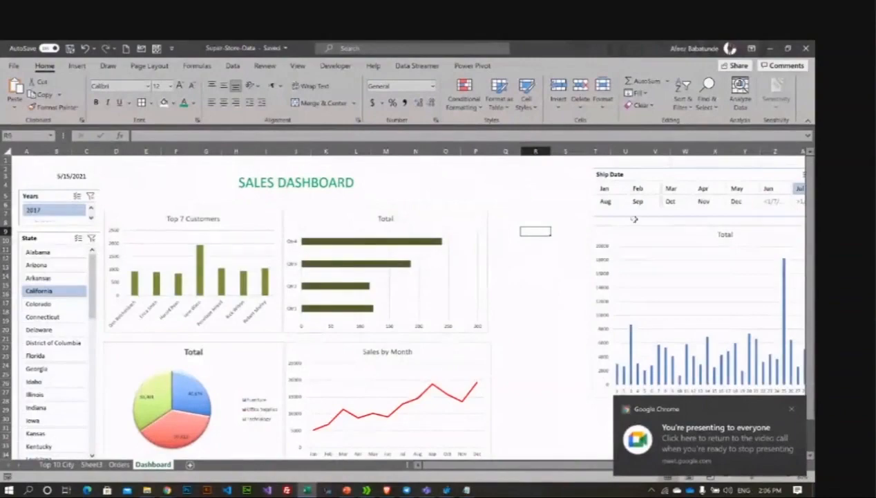
click(536, 195)
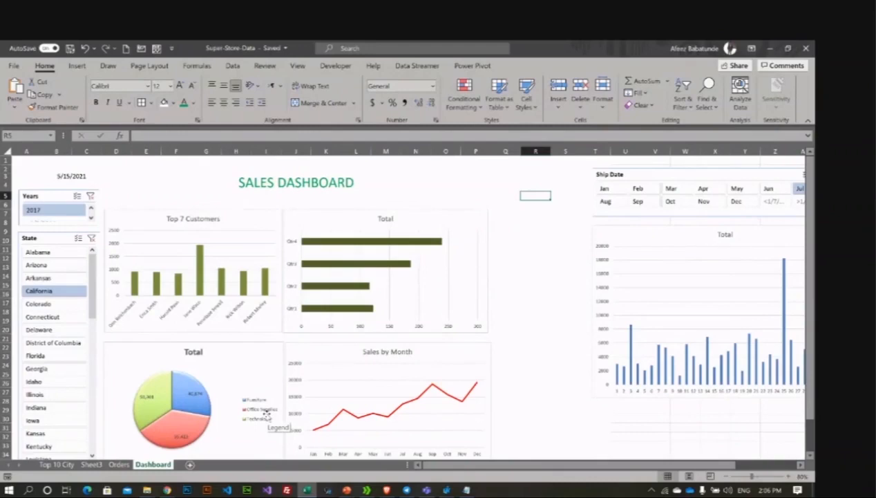
Step: Hide the Orders, Sheet3 and Top 10 City sheet tabs one after another
right_click(117, 467)
click(117, 465)
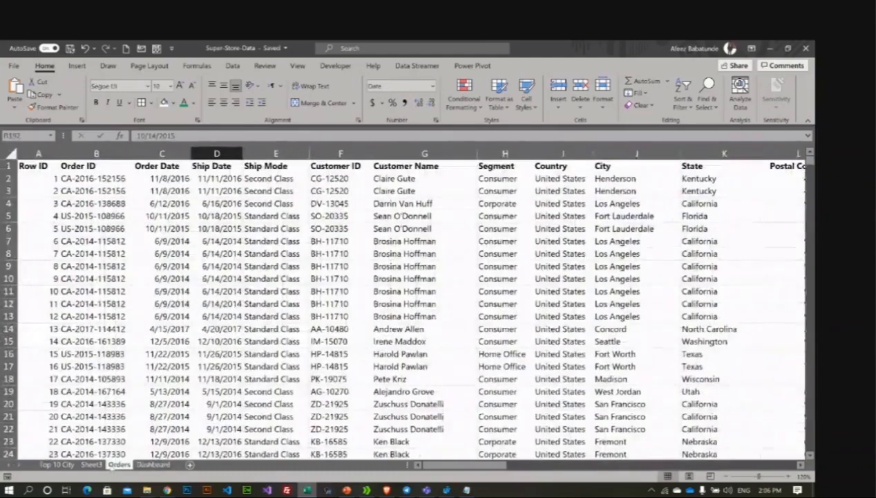
right_click(118, 465)
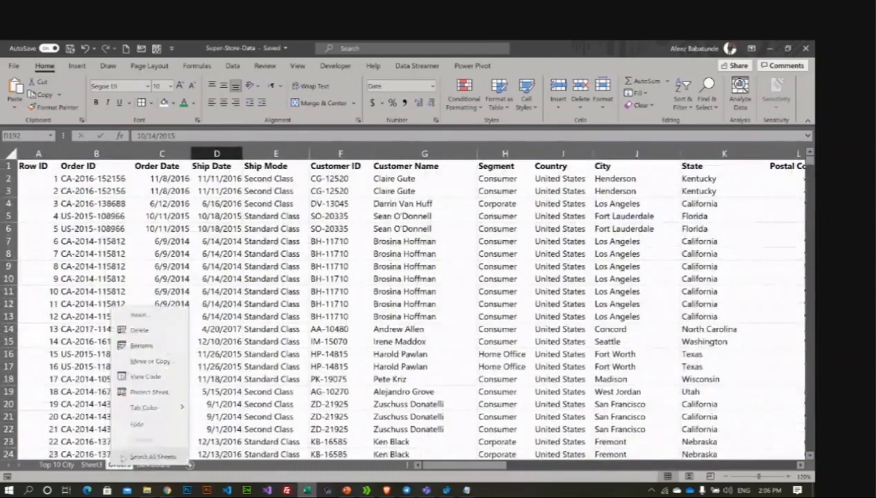
click(137, 424)
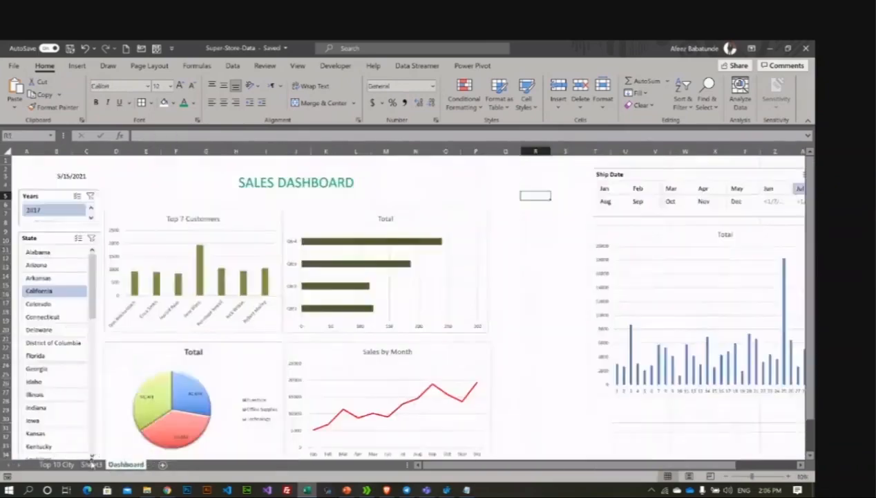
right_click(92, 463)
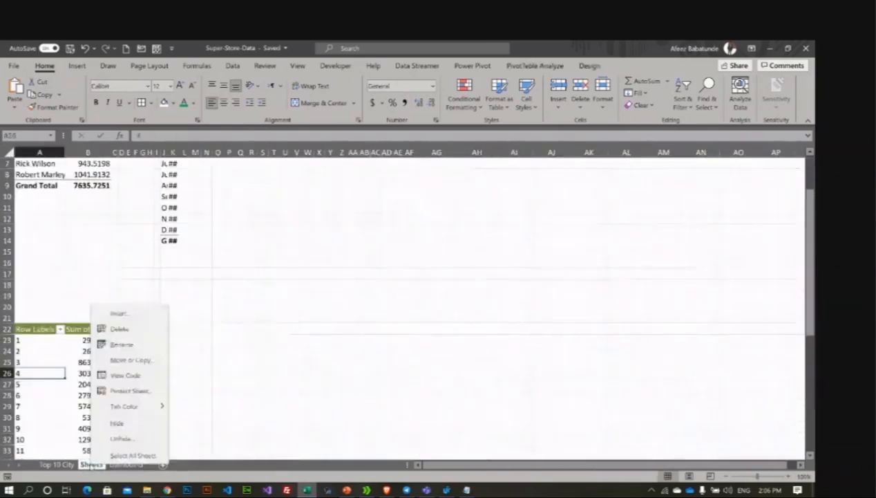
click(117, 423)
right_click(59, 464)
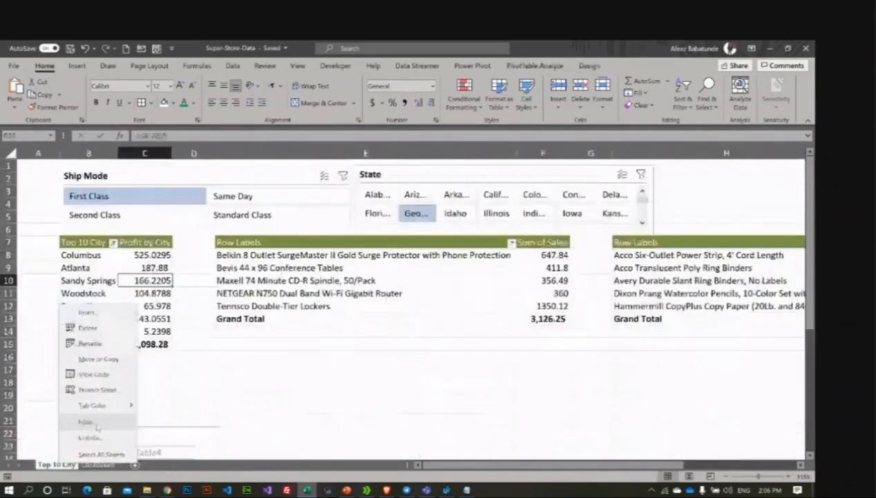
click(86, 422)
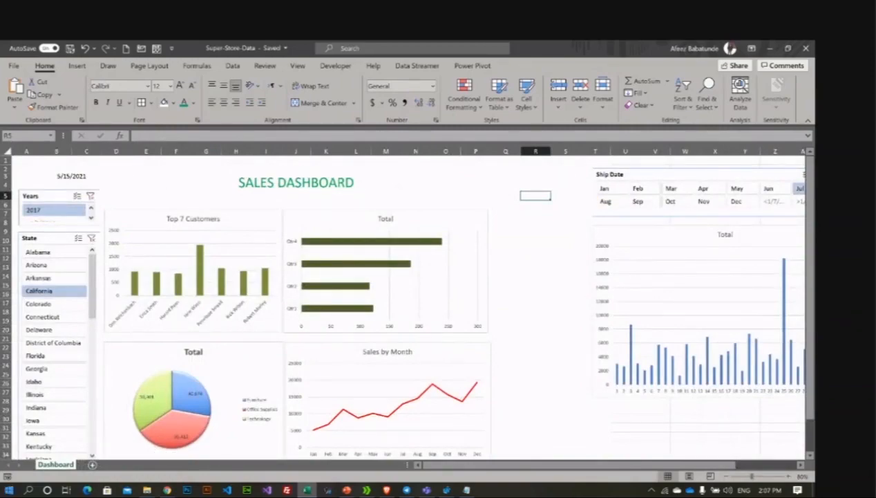
Step: Try hiding the Dashboard sheet and dismiss the warning that one sheet must stay visible
right_click(55, 464)
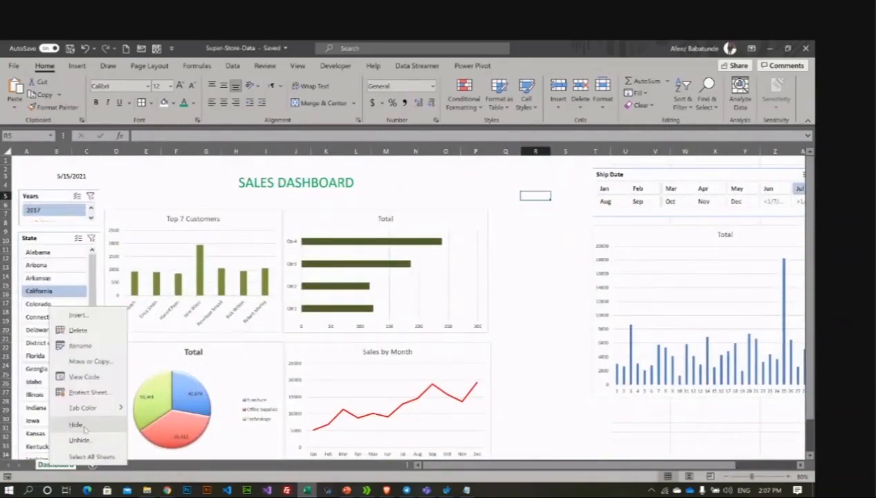
click(75, 424)
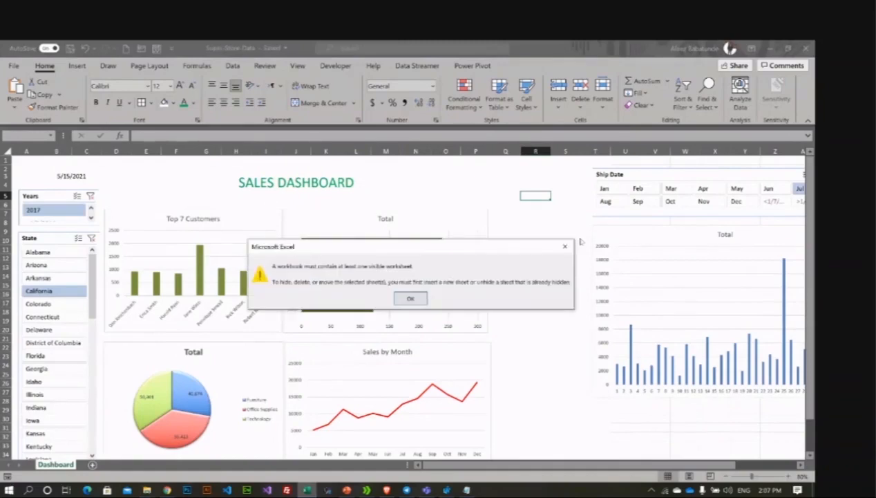
click(565, 246)
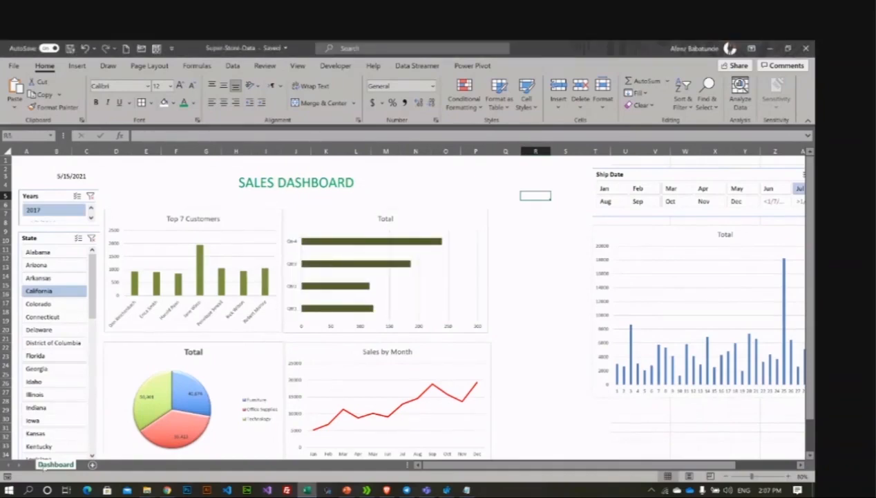
Step: Unhide Sheet3 from the list of hidden sheets
right_click(43, 464)
click(59, 439)
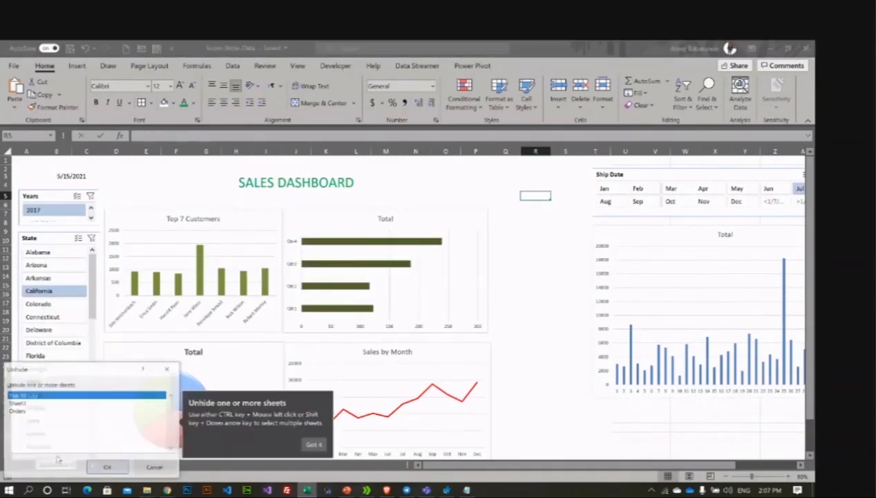
click(45, 397)
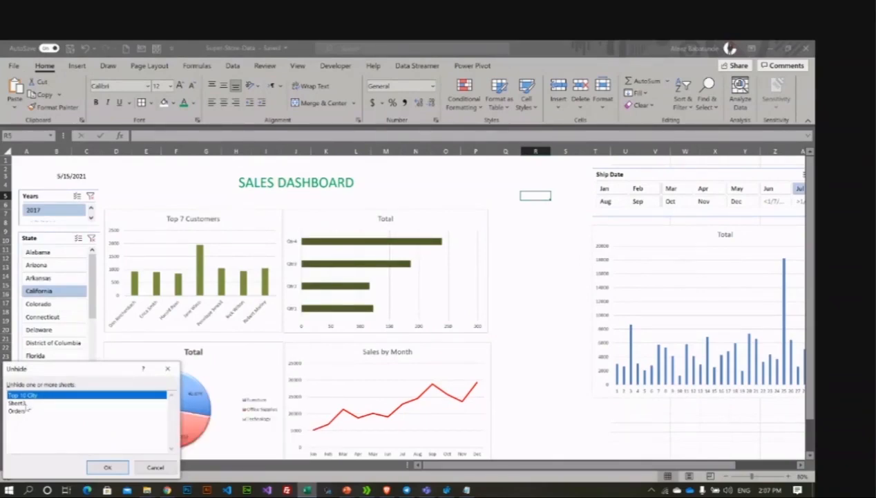
click(30, 403)
double_click(30, 403)
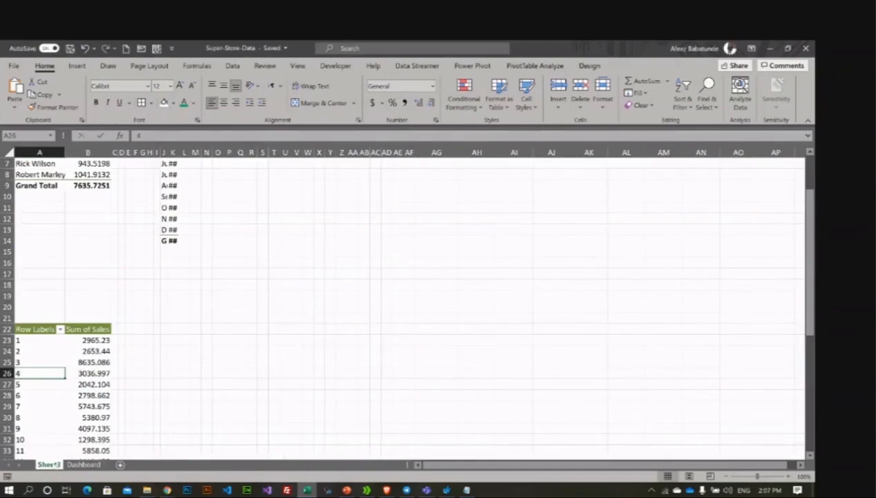
right_click(55, 462)
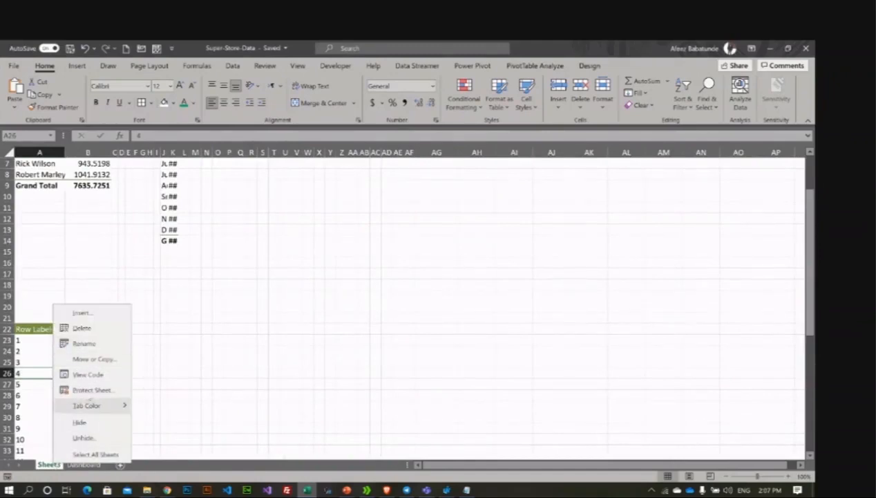
click(97, 390)
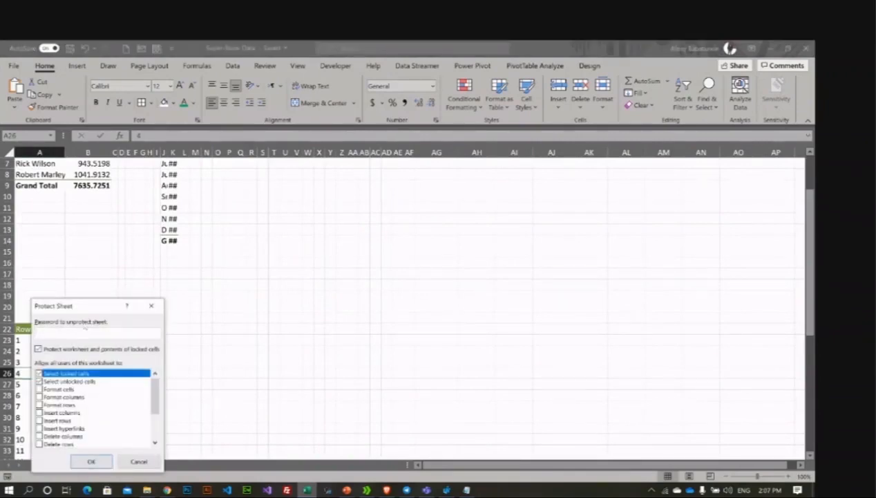
drag(86, 310, 343, 236)
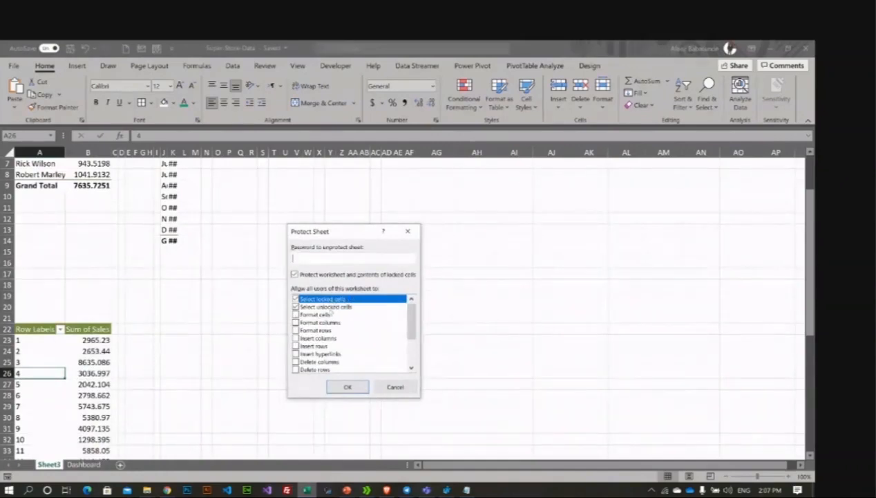
scroll(332, 344, down, 2)
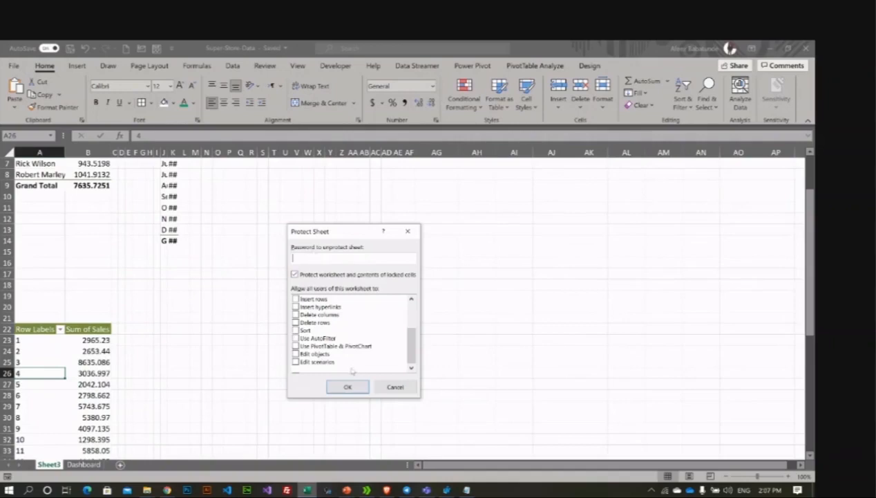
click(394, 388)
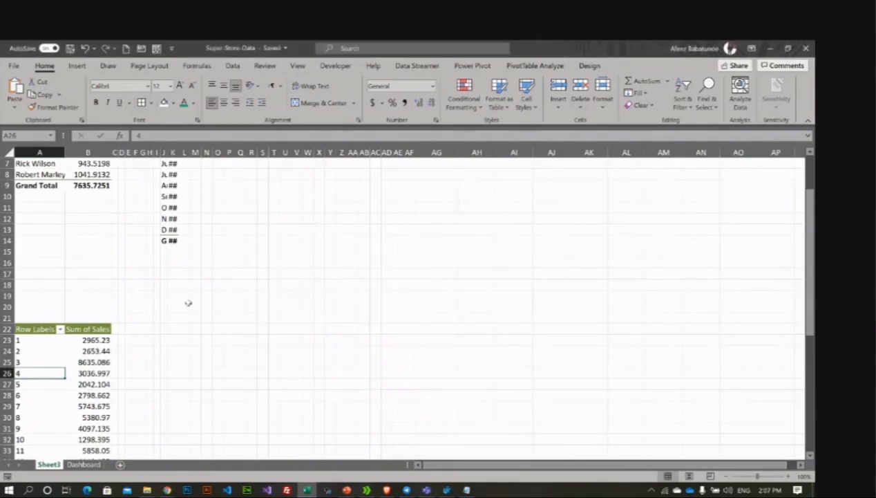
Step: AutoFit columns D and E to the quarter labels and Count of Order ID values
scroll(187, 304, up, 2)
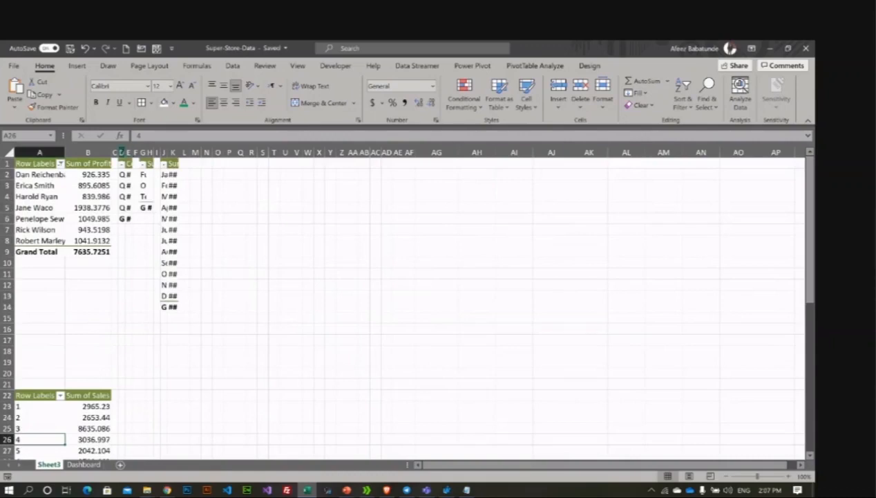
click(116, 152)
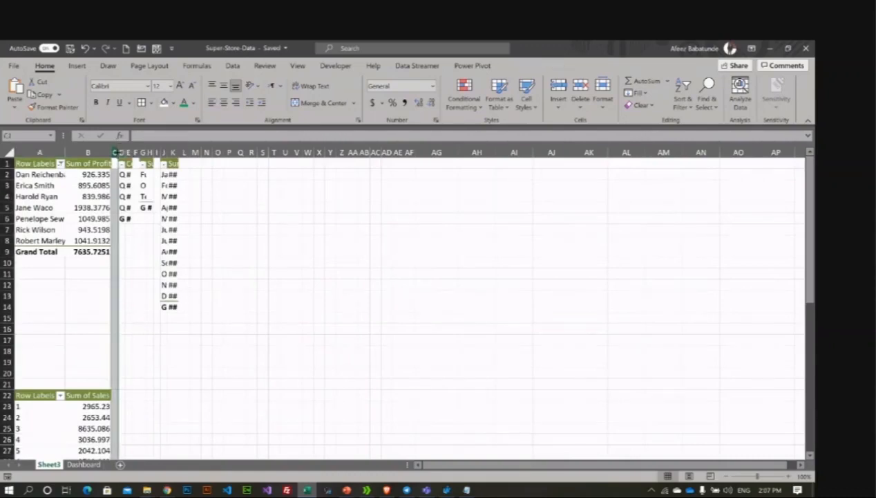
click(121, 151)
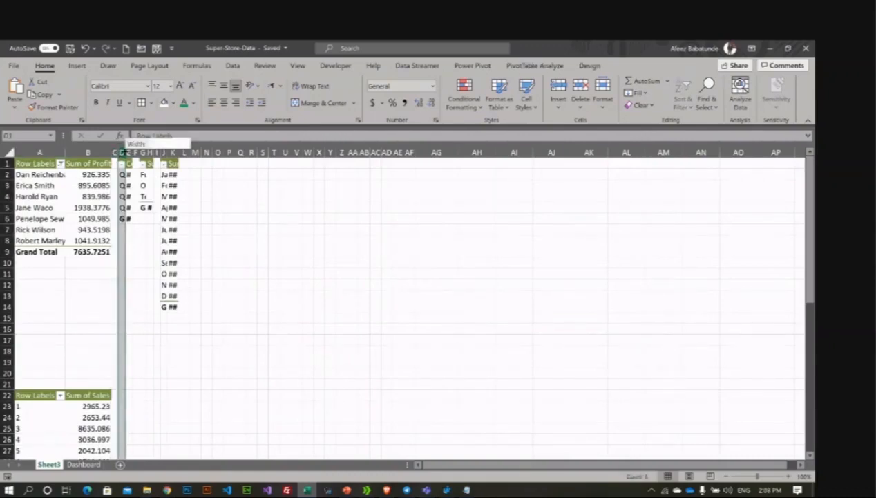
double_click(126, 151)
click(172, 152)
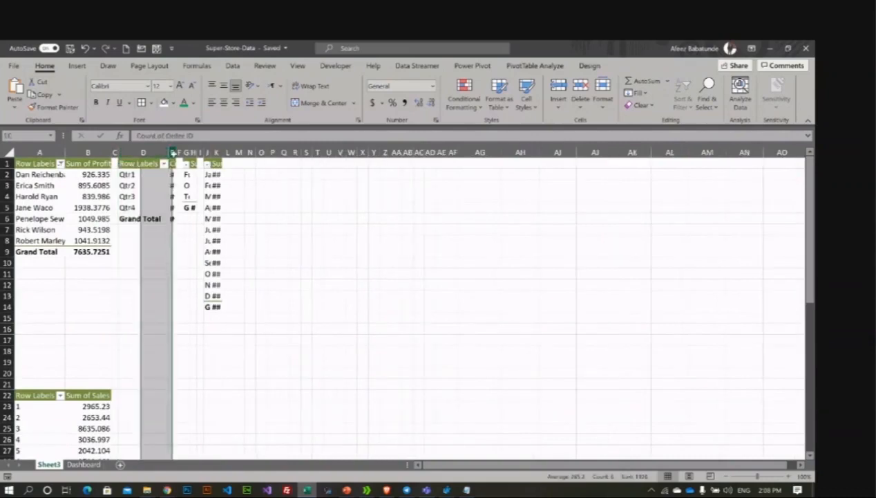
double_click(175, 152)
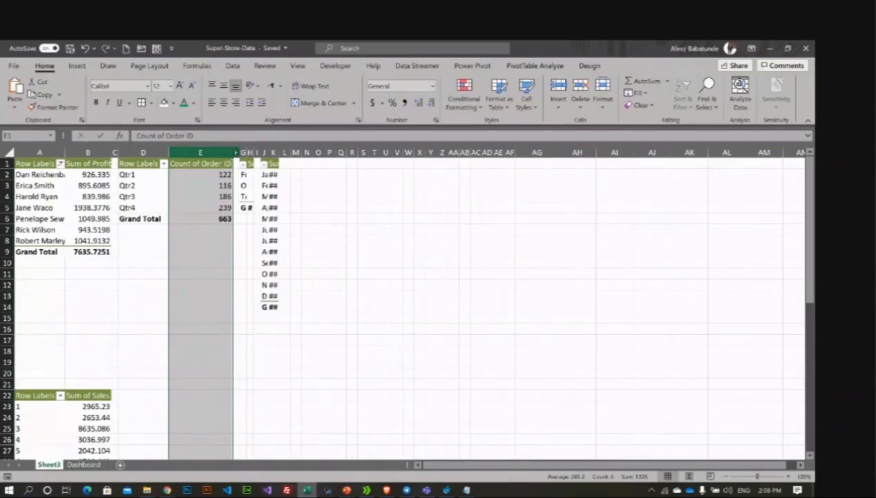
Step: AutoFit columns G, H, J and K for category names, sales sums, months and monthly sales
click(234, 152)
click(242, 152)
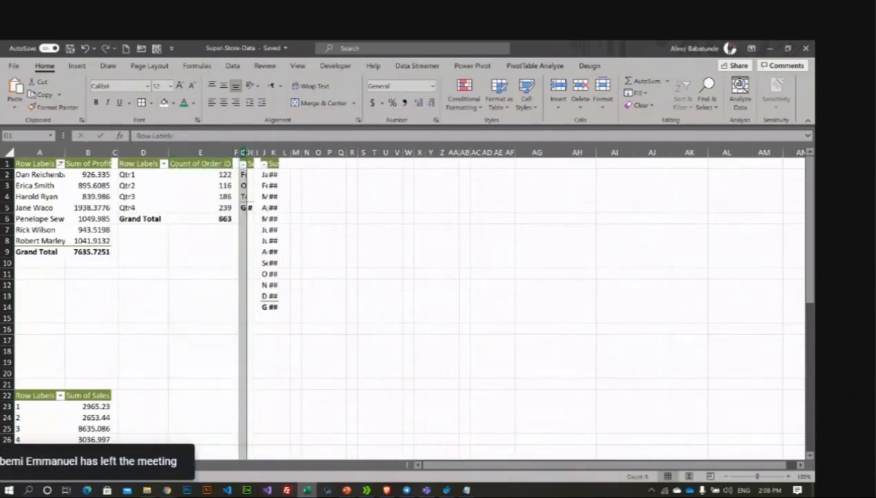
double_click(246, 152)
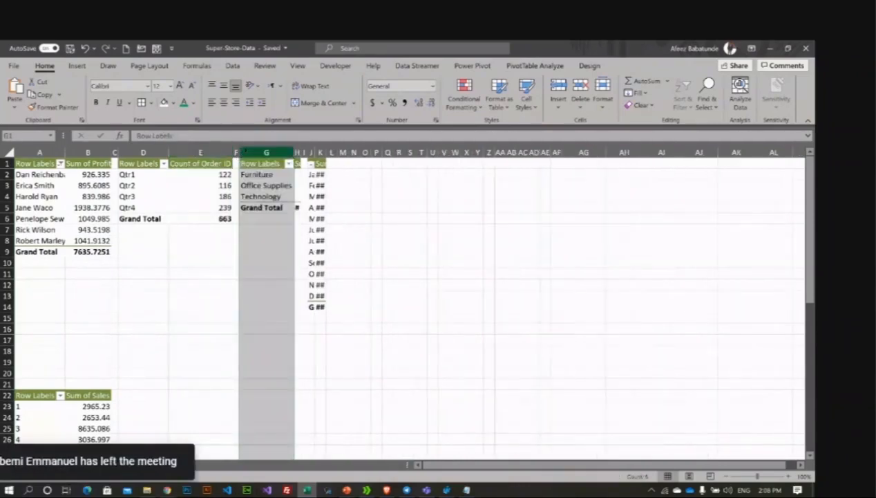
double_click(297, 153)
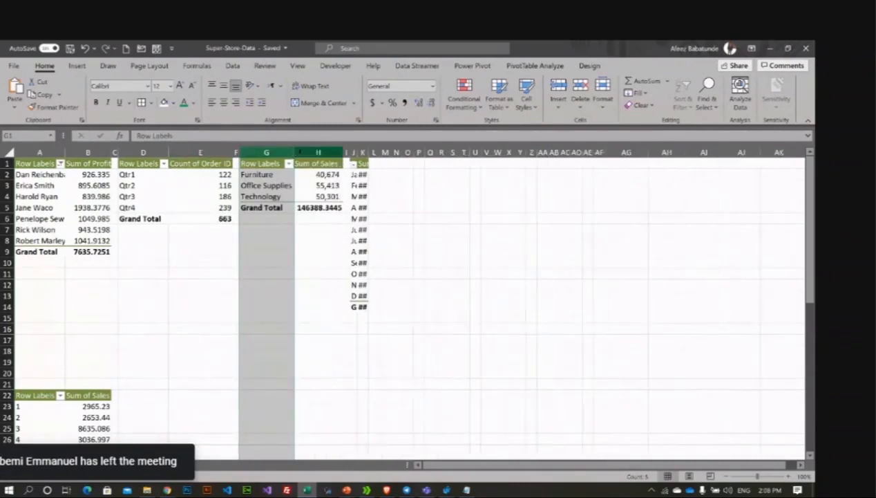
double_click(358, 152)
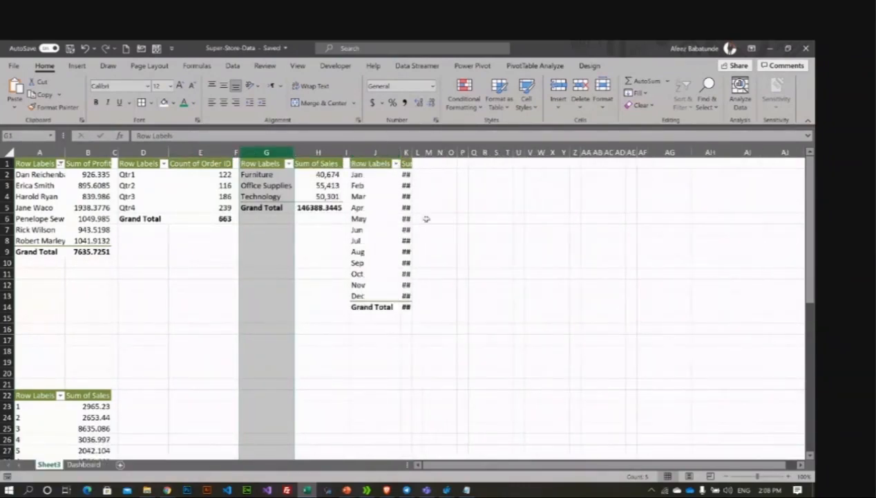
double_click(411, 153)
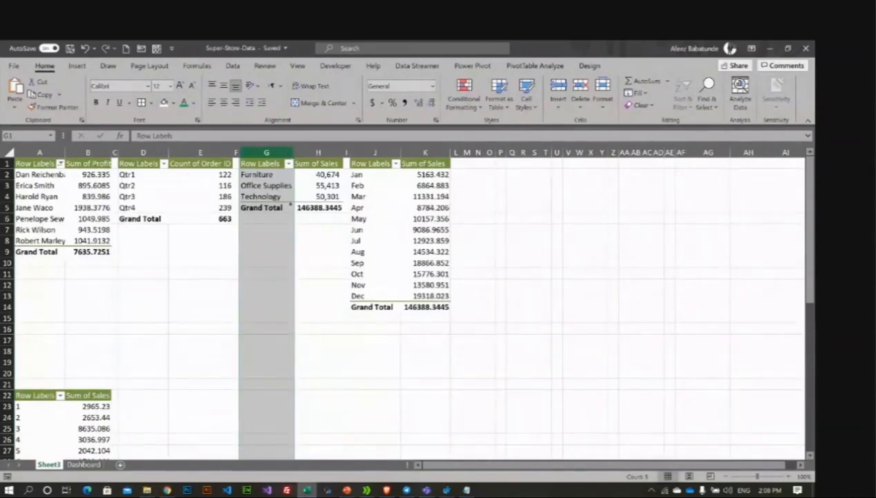
click(69, 219)
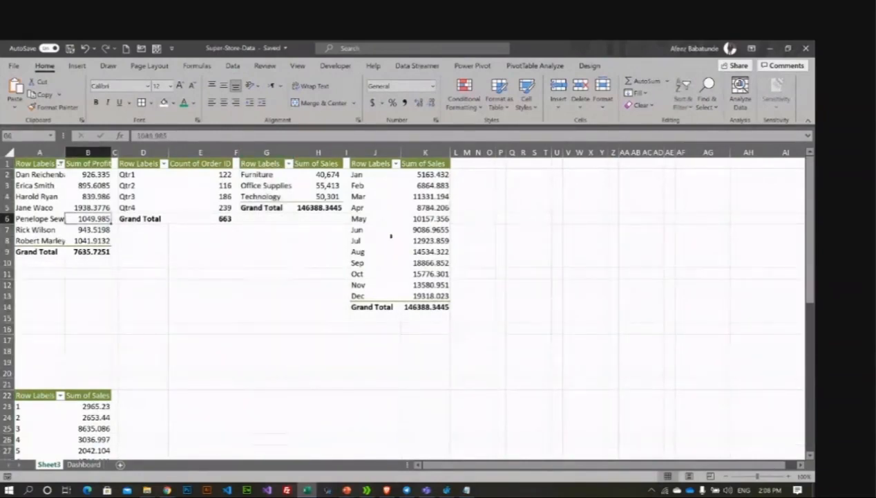
Step: Turn off 'Autofit column widths on update' for the month and category pivot tables
right_click(433, 230)
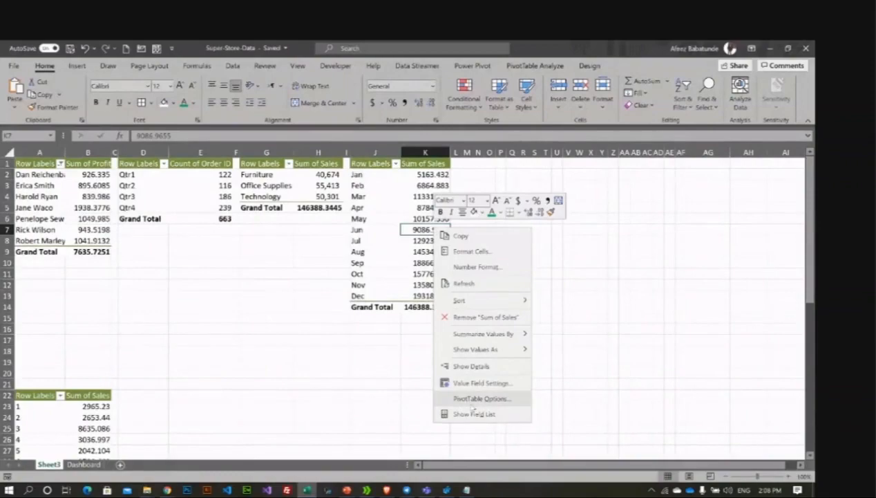
click(473, 400)
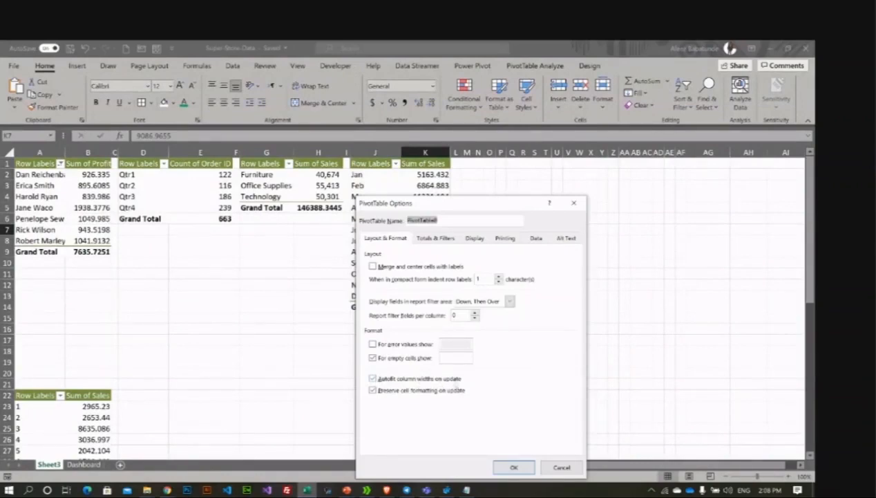
click(374, 379)
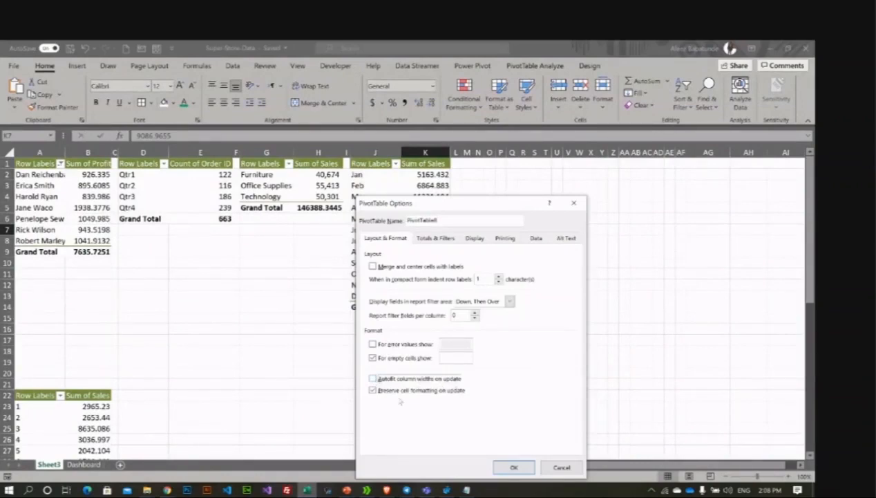
click(509, 467)
right_click(275, 184)
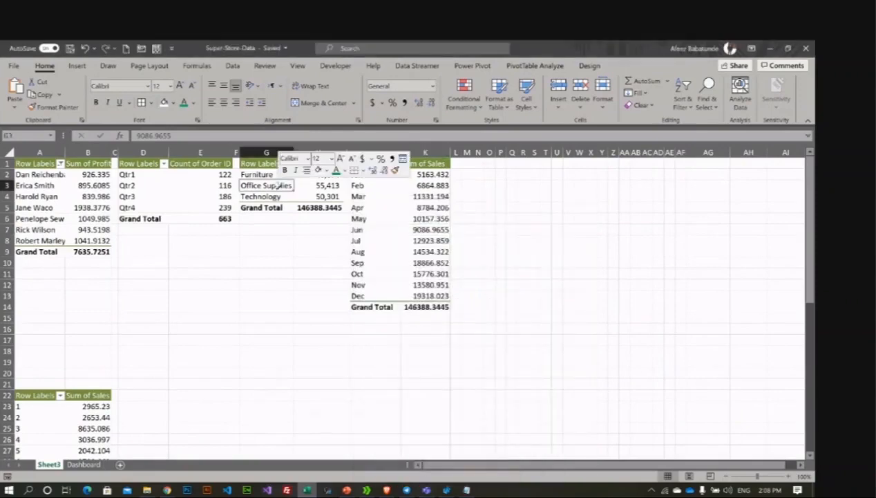
click(299, 384)
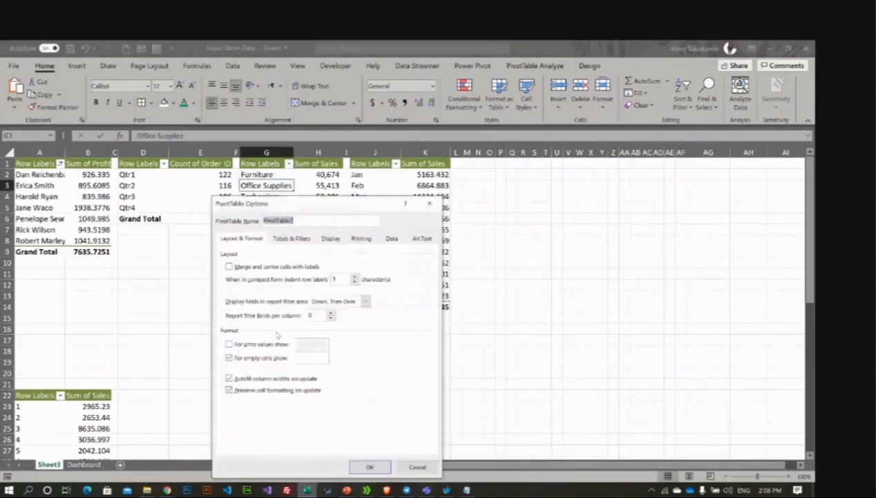
click(229, 378)
click(370, 467)
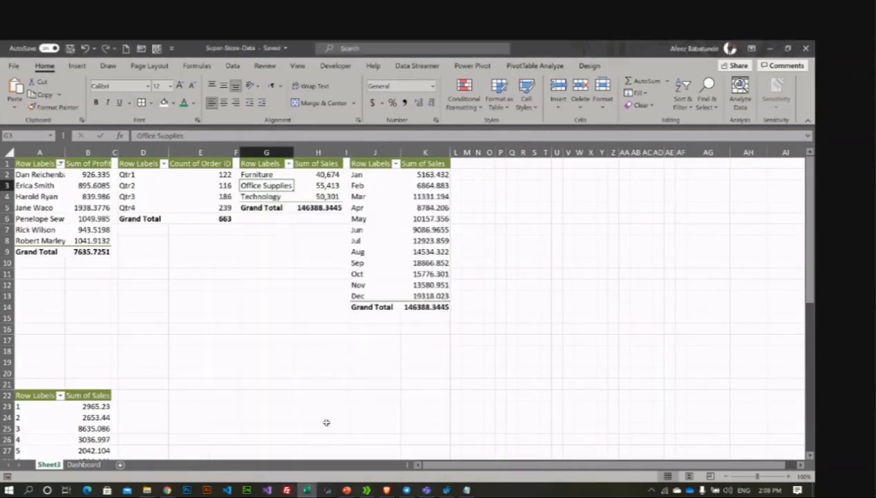
Step: Turn off 'Autofit column widths on update' for the quarter and customer profit pivot tables
click(158, 184)
right_click(156, 182)
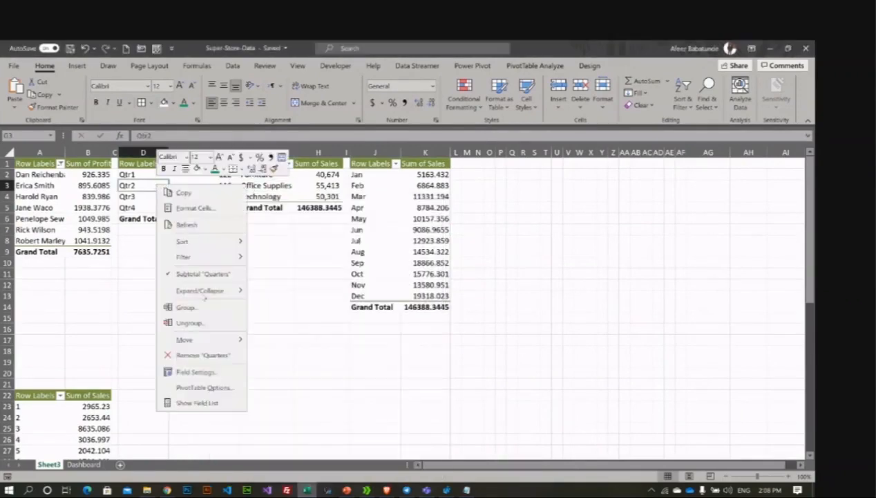
click(201, 385)
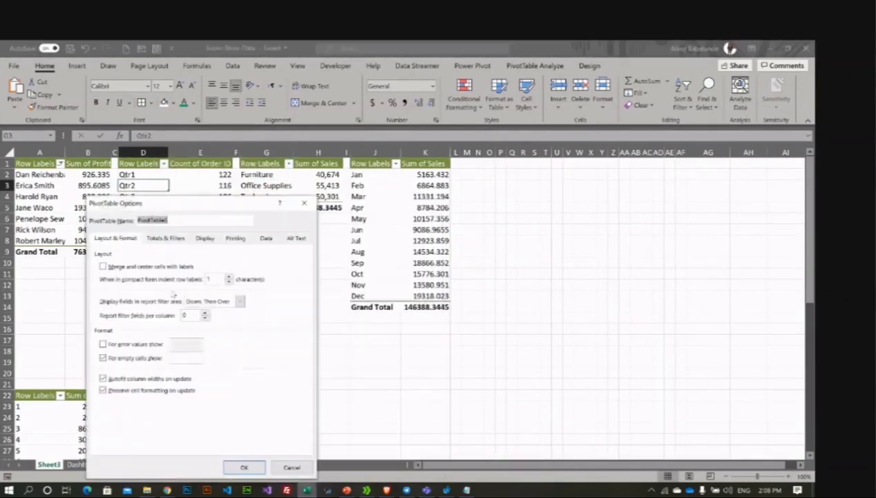
click(130, 378)
click(239, 468)
click(40, 186)
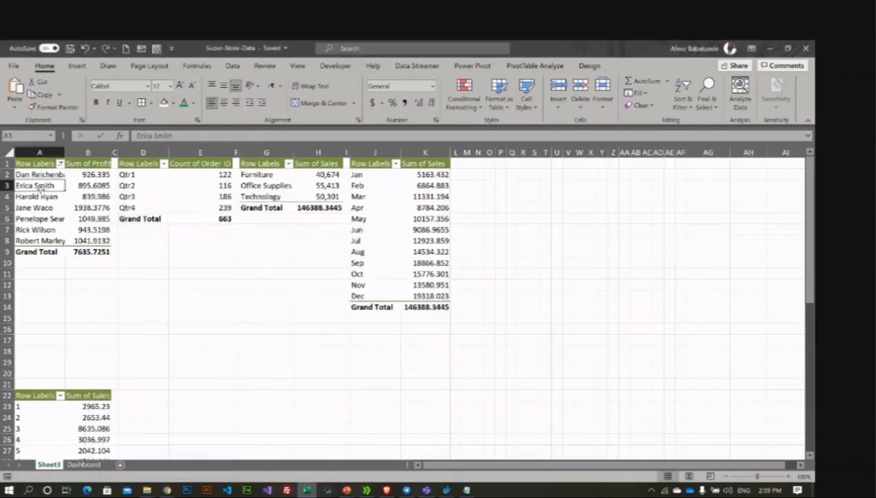
right_click(42, 184)
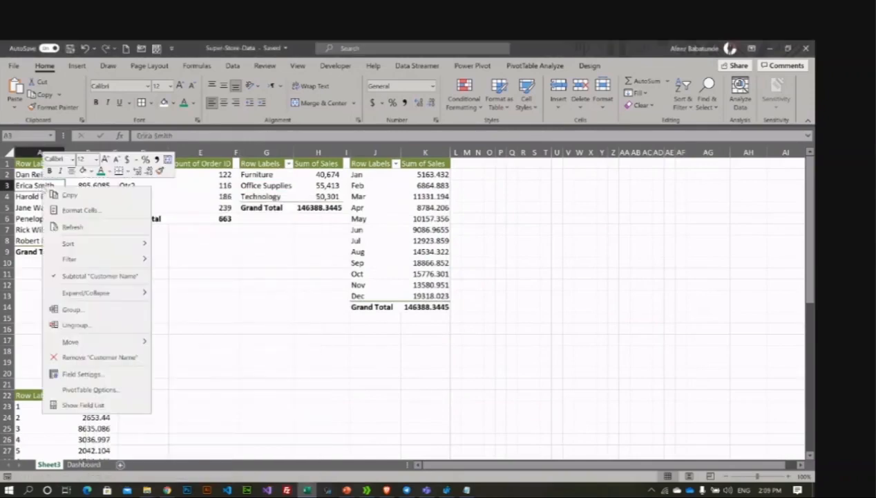
click(103, 391)
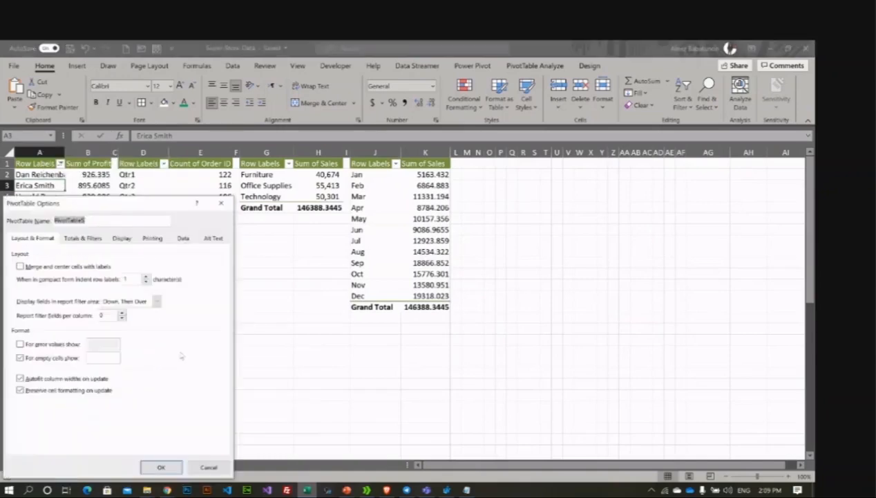
click(56, 379)
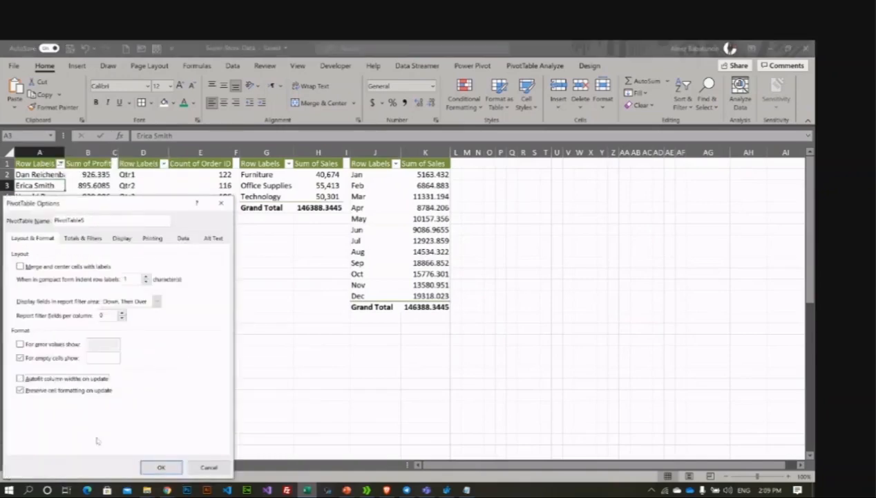
click(160, 468)
Step: Open PivotTable Options for the lower Sum of Sales pivot and confirm with OK
click(46, 408)
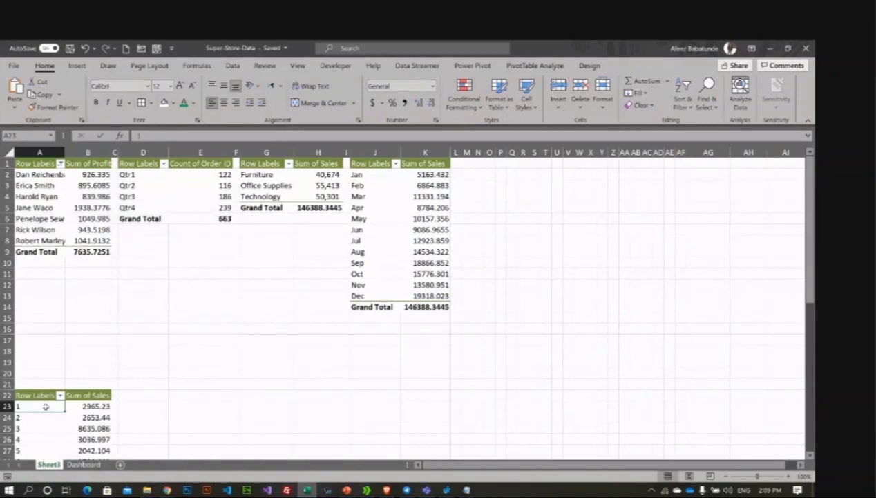
right_click(46, 407)
click(94, 381)
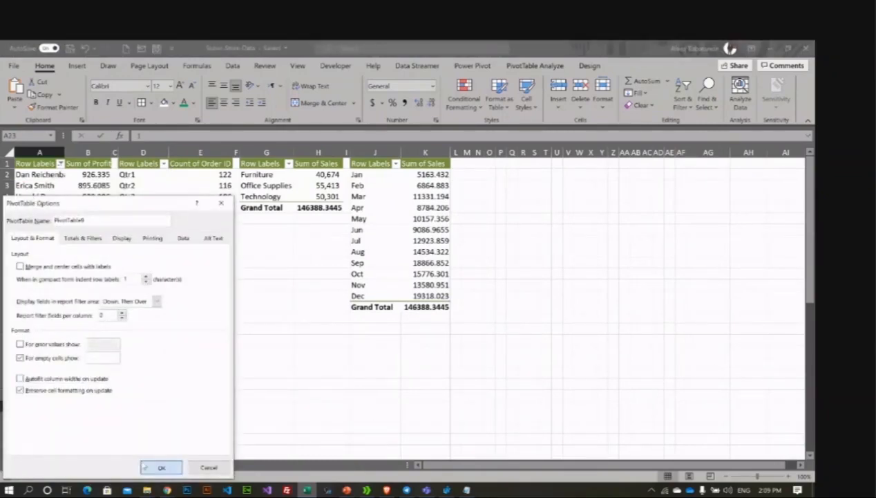
click(160, 468)
click(229, 358)
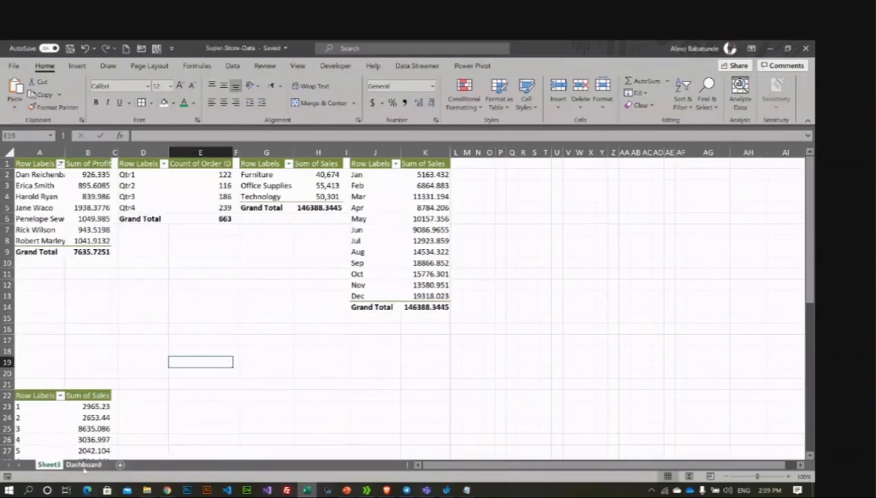
Step: Filter the Dashboard's State slicer to Arizona, then view the updated Sheet3 pivots
click(83, 464)
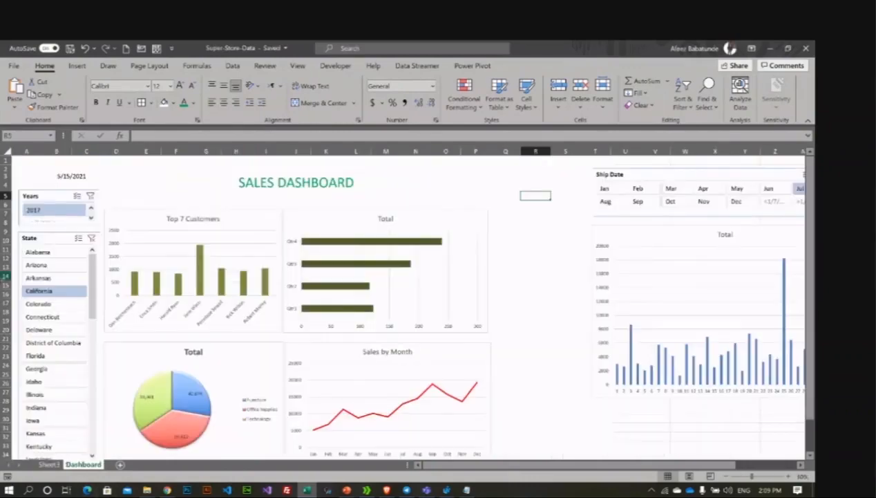
click(42, 266)
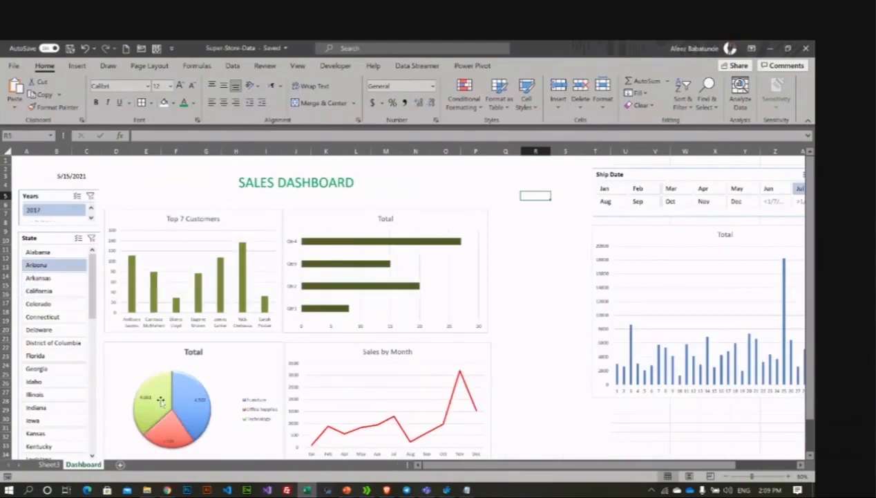
click(49, 464)
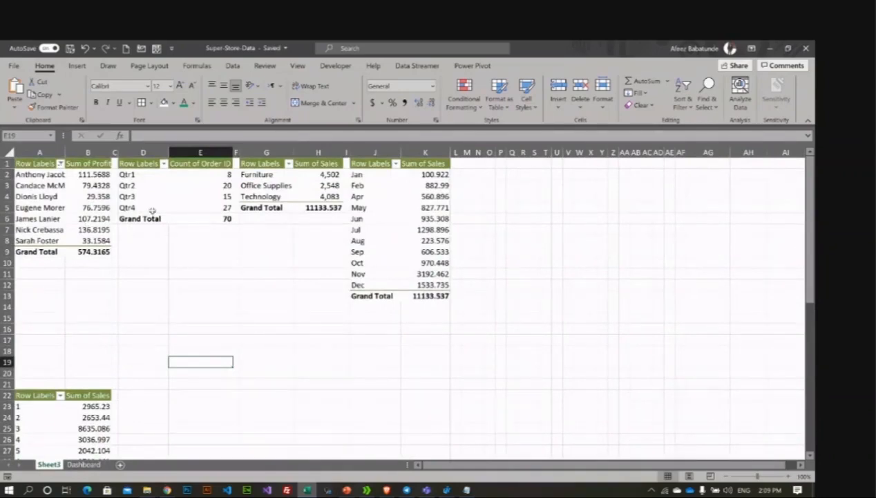
Step: Widen columns B and C of the profit pivot by dragging their header edges
drag(112, 153, 193, 185)
click(99, 207)
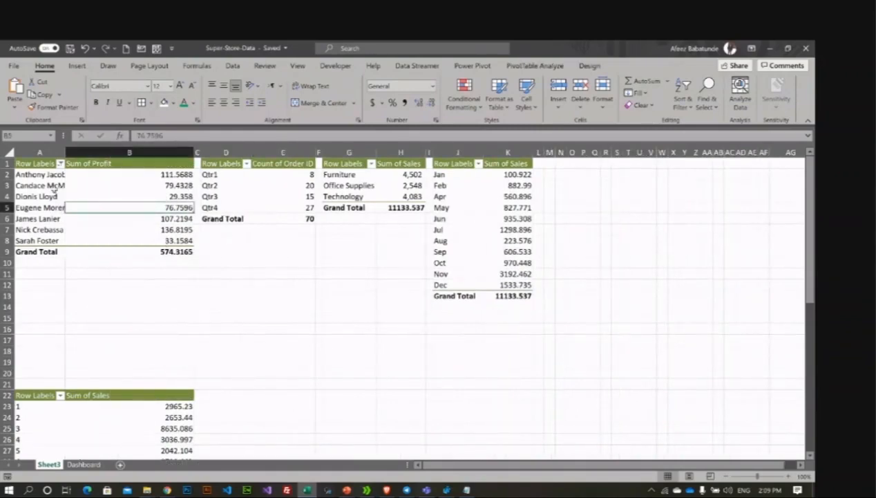
drag(199, 153, 293, 153)
click(116, 176)
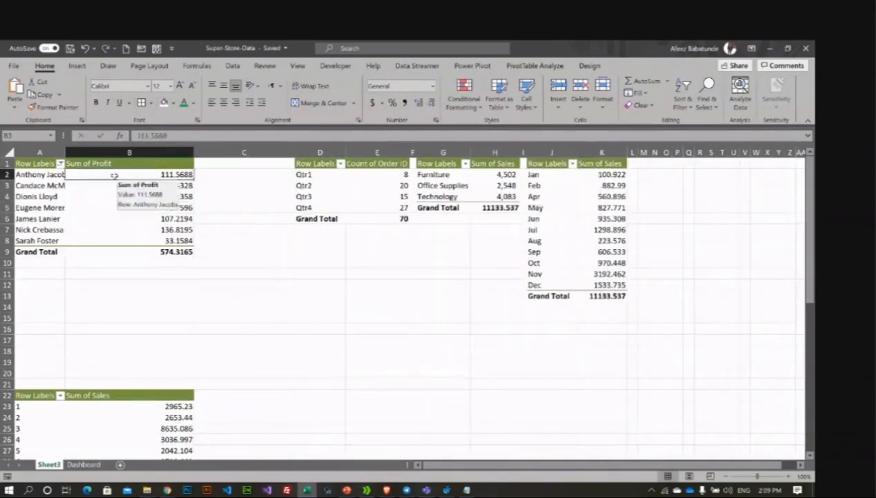
Step: Insert a blank row 1 and a blank column A so the pivots start at B2
right_click(7, 164)
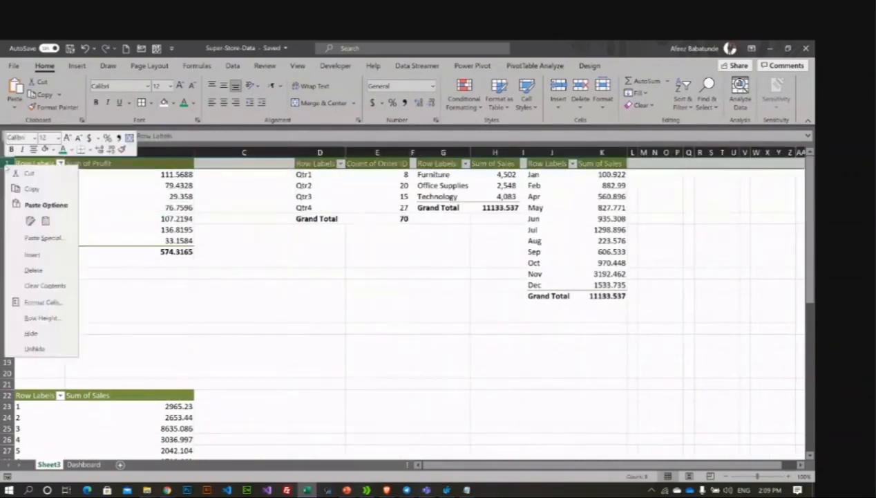
click(33, 255)
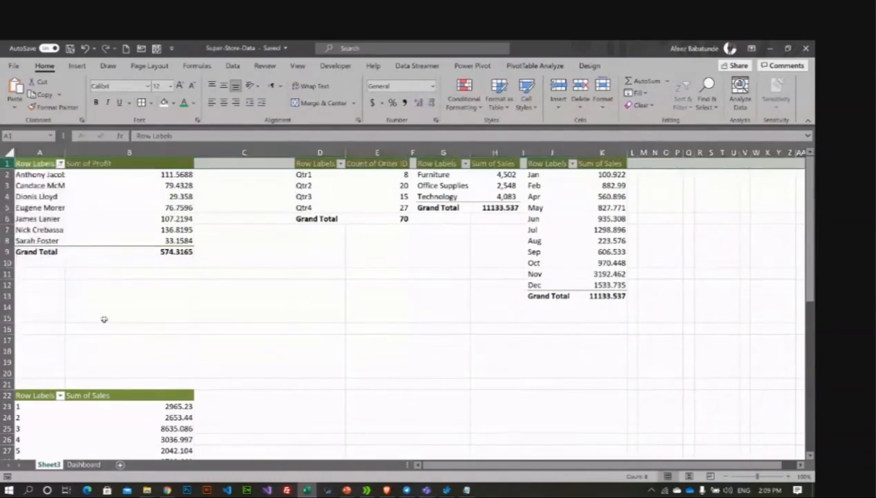
click(235, 317)
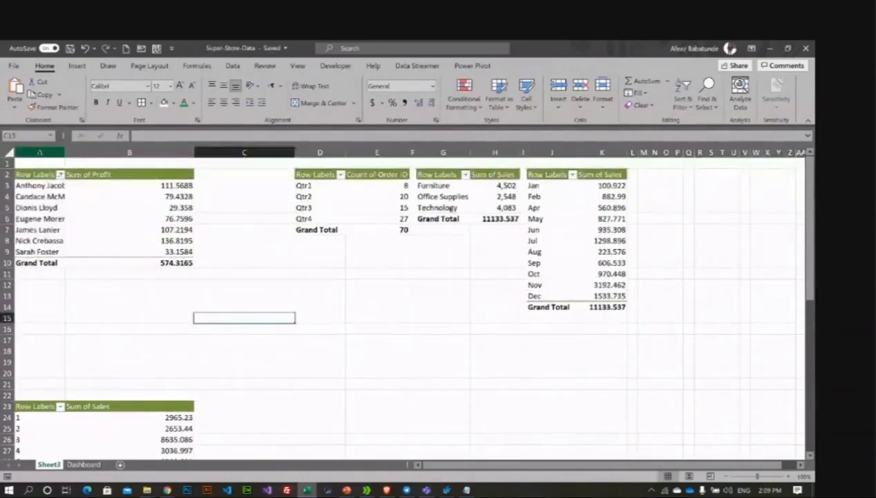
click(40, 152)
right_click(40, 153)
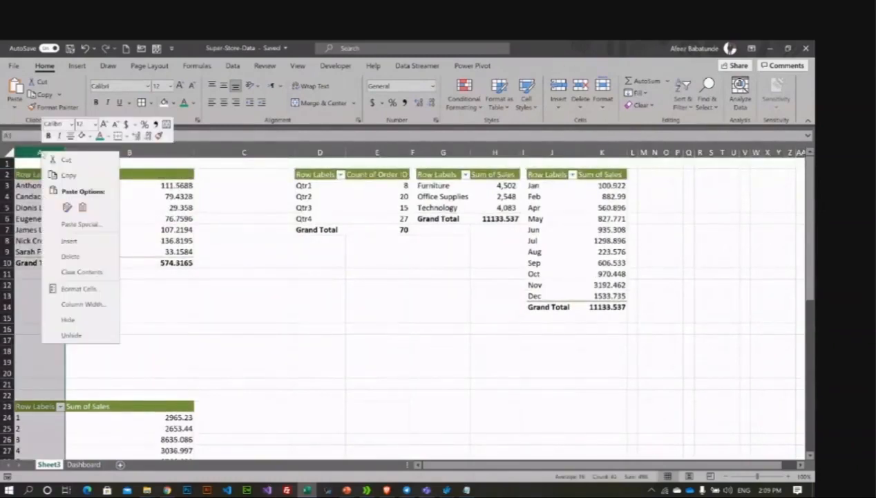
click(70, 240)
click(166, 284)
click(129, 220)
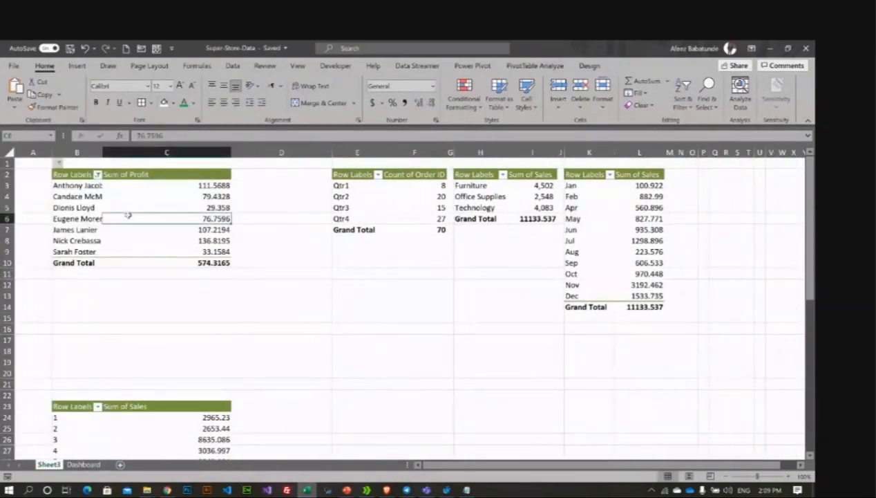
click(589, 66)
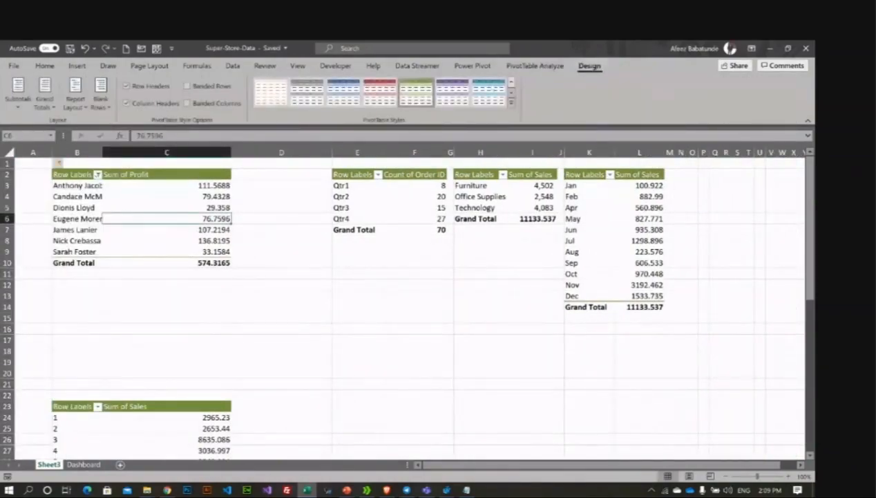
Step: Apply Pivot Style Medium 15 to the profit pivot and add borders to B2:C10
click(511, 102)
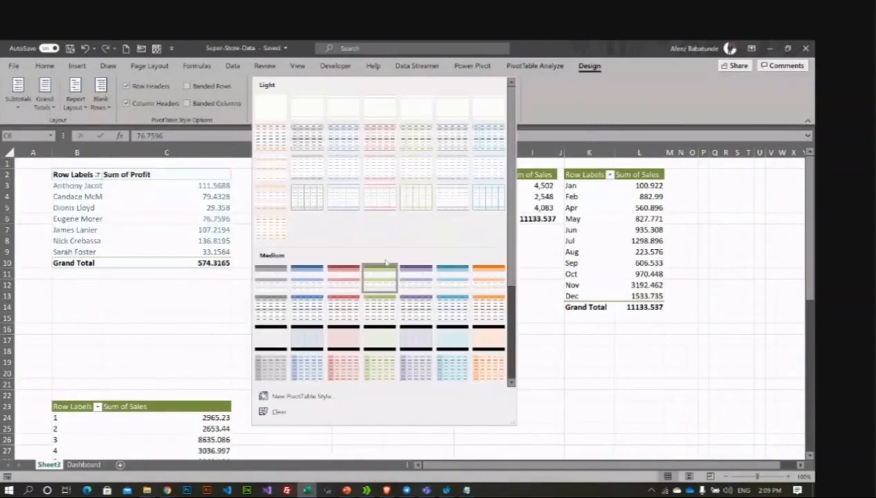
click(275, 342)
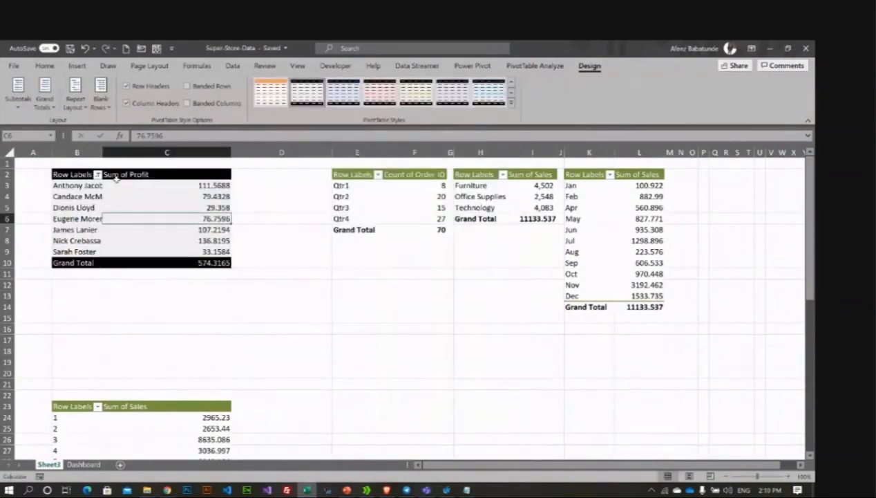
click(72, 174)
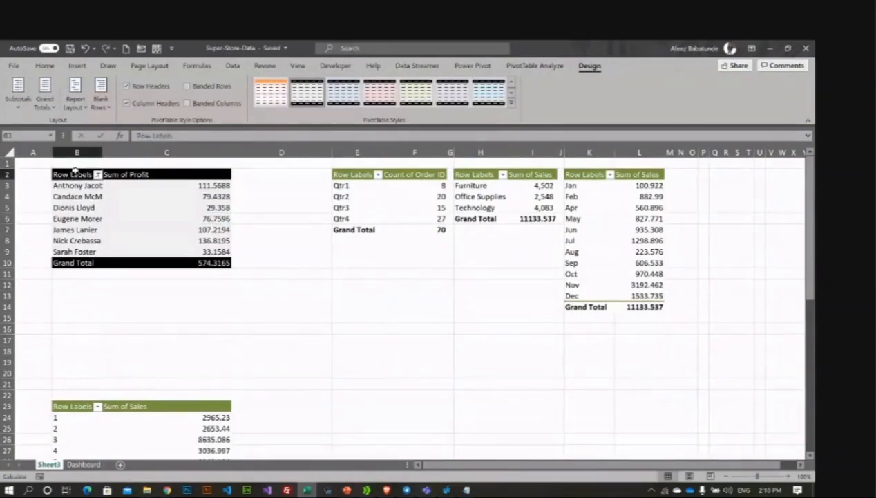
drag(74, 174, 207, 263)
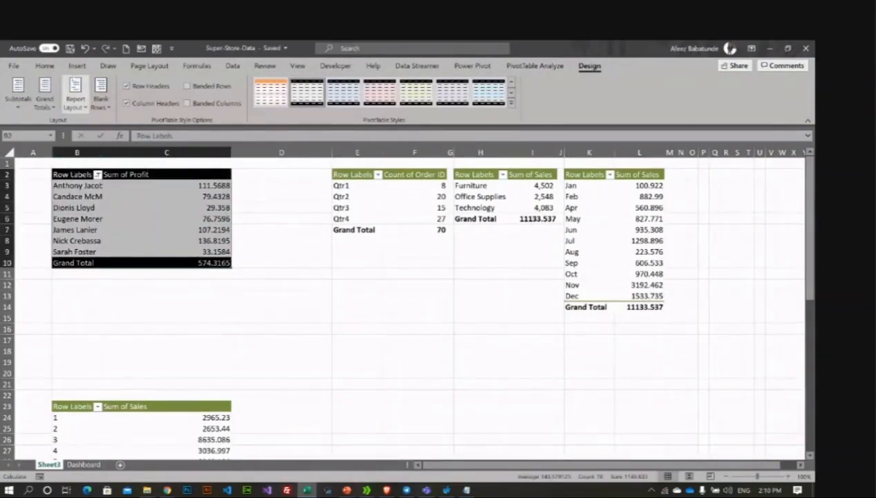
click(45, 66)
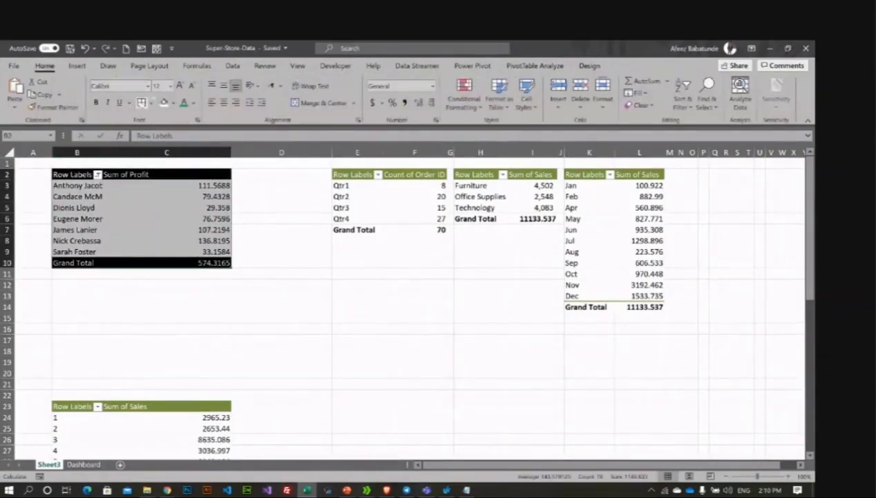
click(141, 102)
click(277, 233)
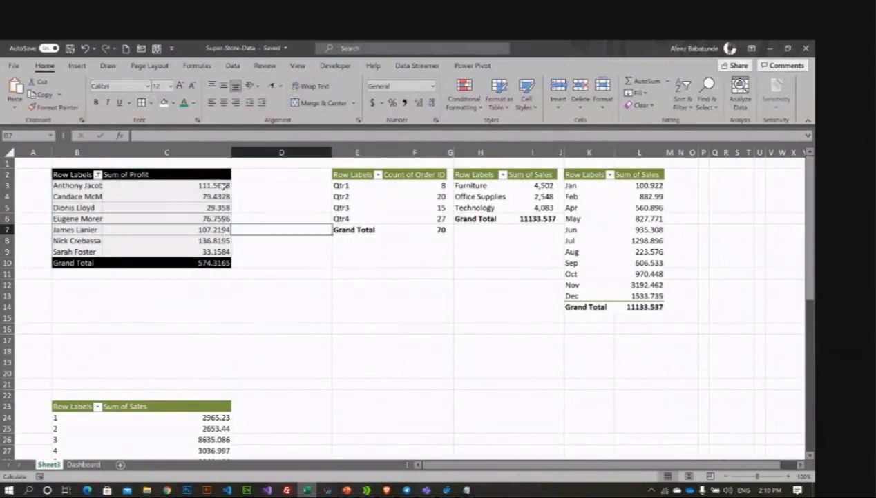
Step: Narrow column C slightly and deselect the pivot
click(232, 151)
drag(231, 152, 203, 153)
click(252, 200)
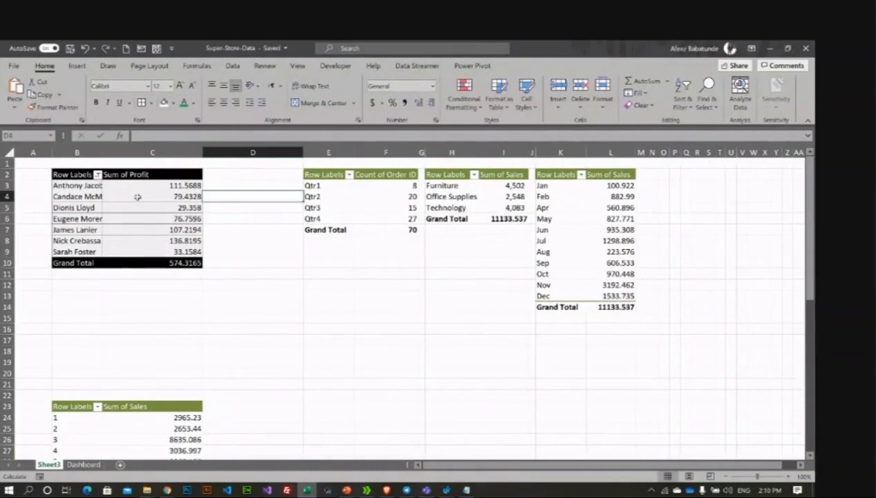
click(54, 289)
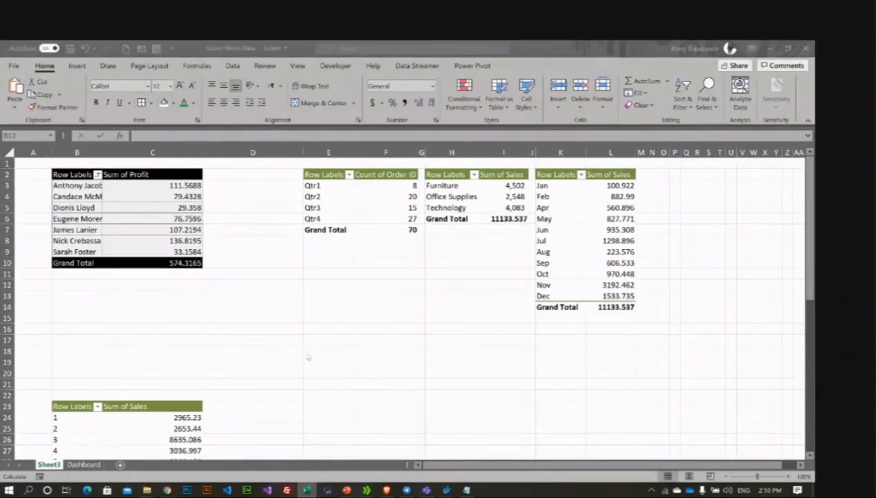
Step: Search the Start menu for the Snipping Tool, then close it and return to Excel
key(super)
text(si)
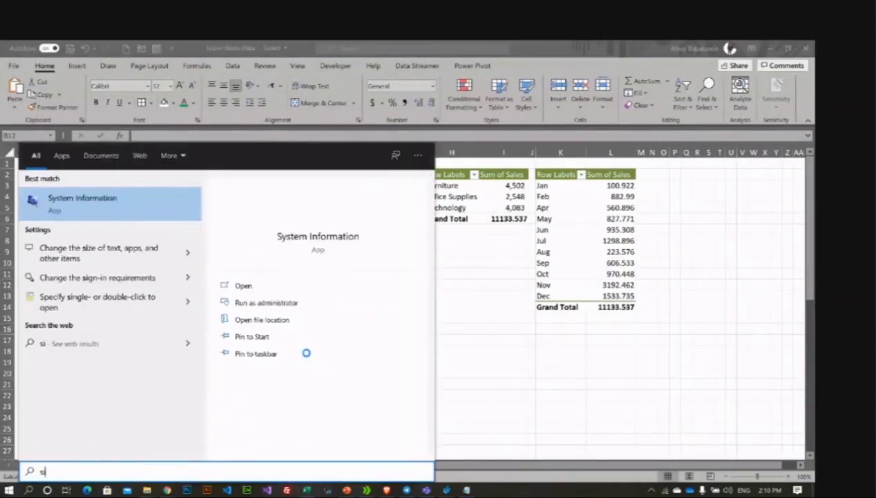
key(BackSpace)
text(ni)
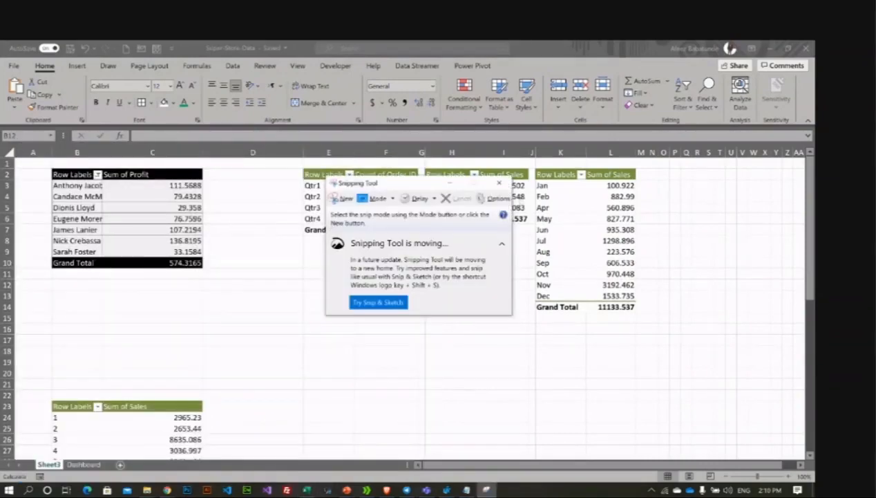
click(499, 183)
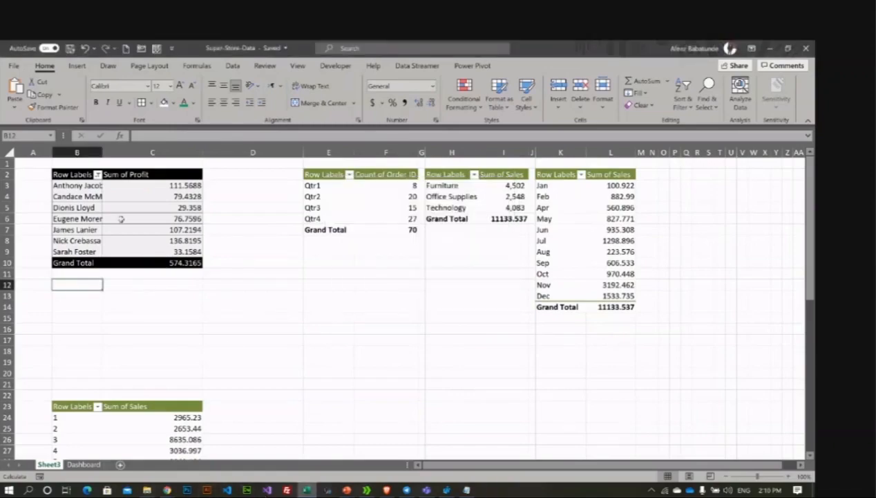
Step: Copy the entire Sum of Profit pivot table and switch to the Training Agenda presentation
click(99, 197)
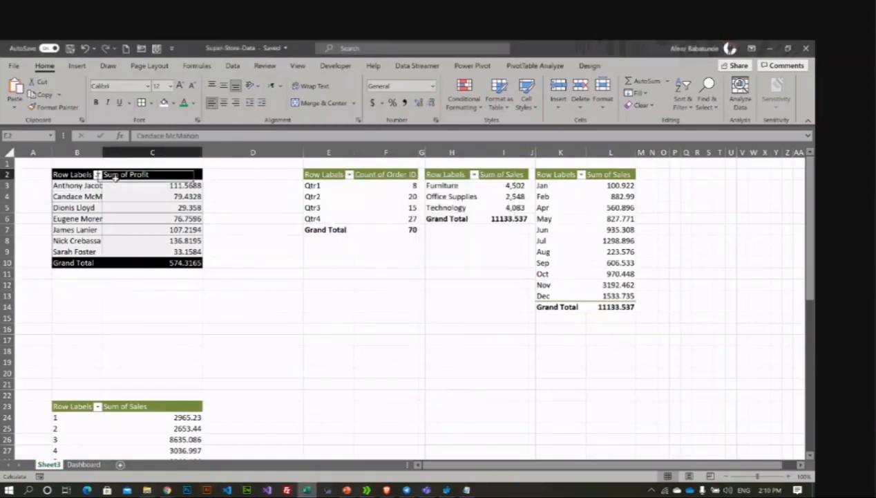
right_click(115, 177)
click(173, 190)
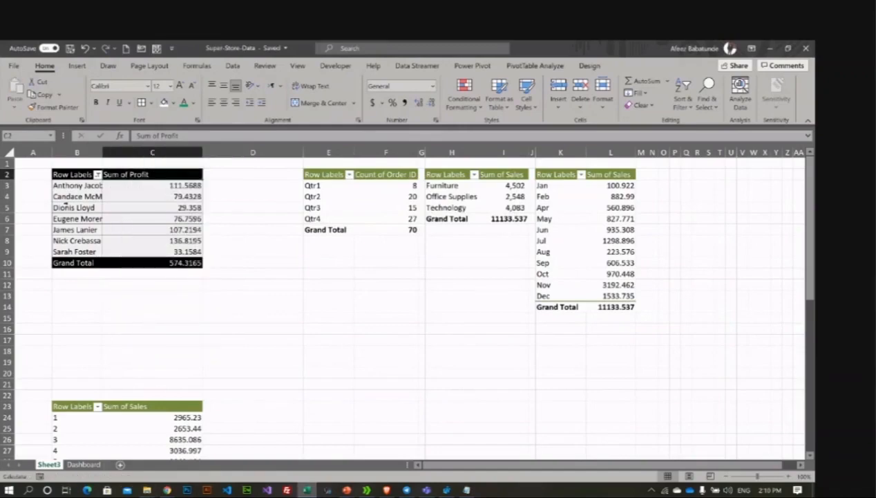
click(65, 208)
key(ctrl+a)
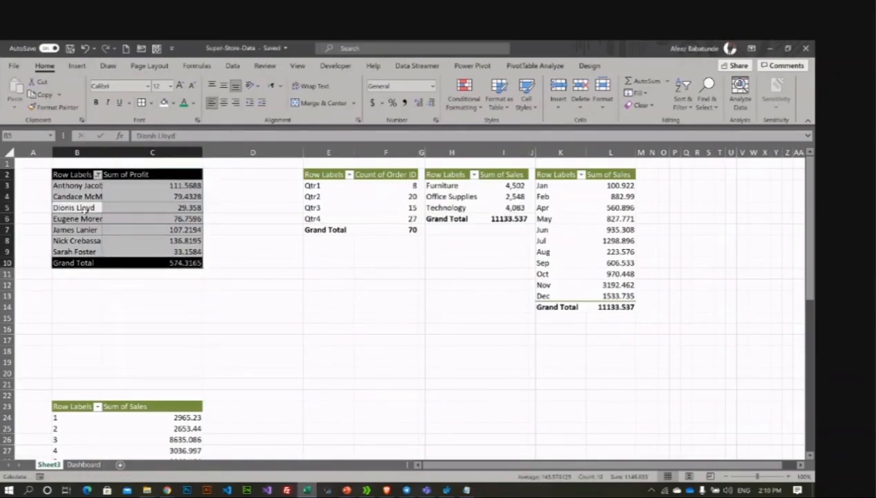
right_click(83, 209)
click(104, 217)
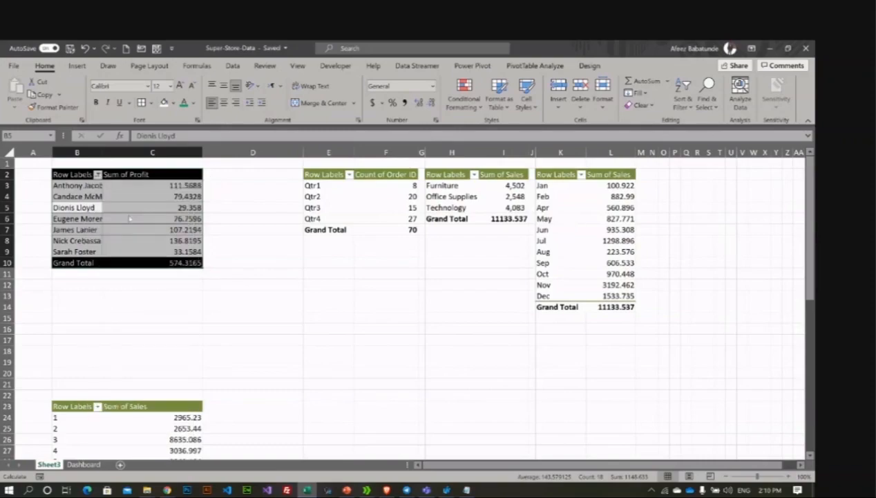
click(348, 490)
Step: In the Training Agenda presentation, insert a new slide after the last slide, slide 7
click(395, 457)
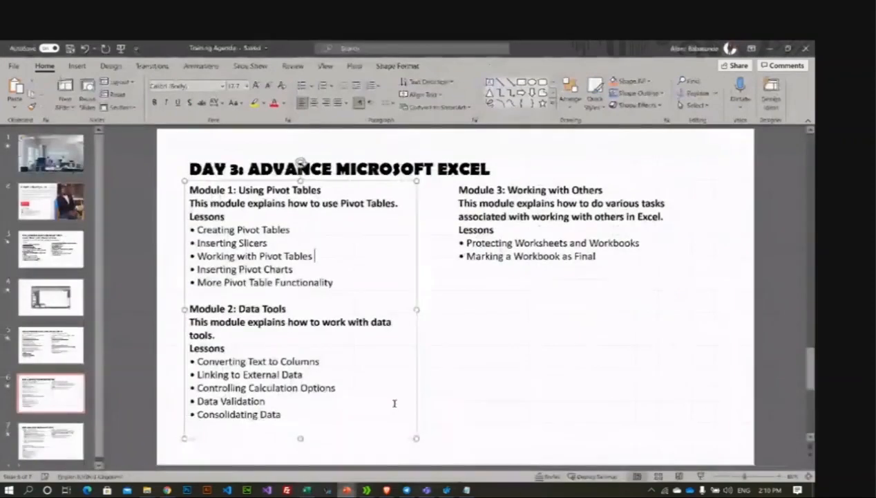
click(49, 436)
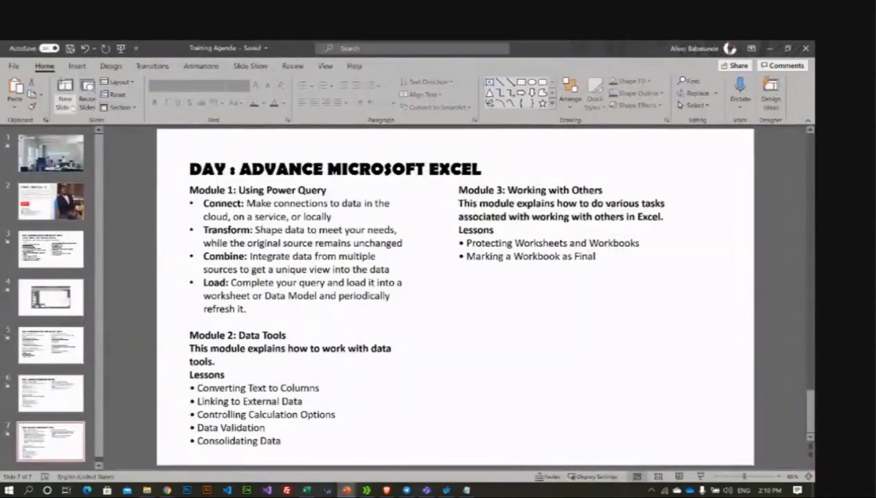
click(66, 103)
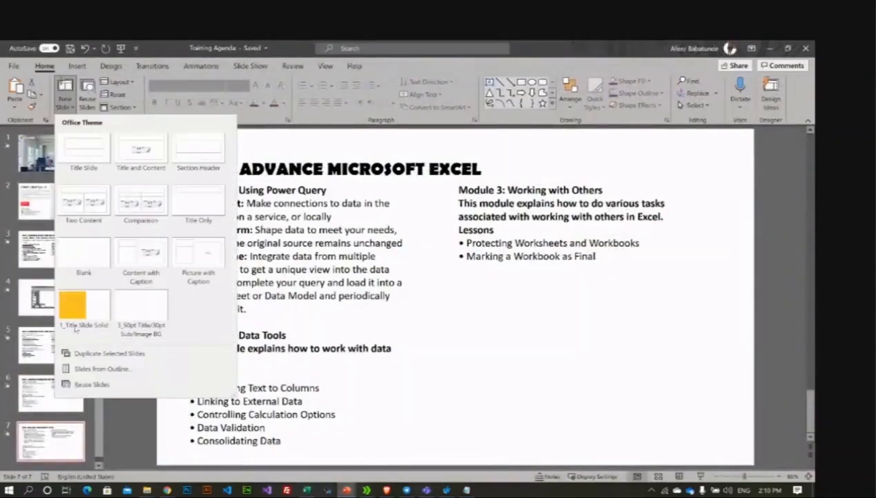
click(84, 307)
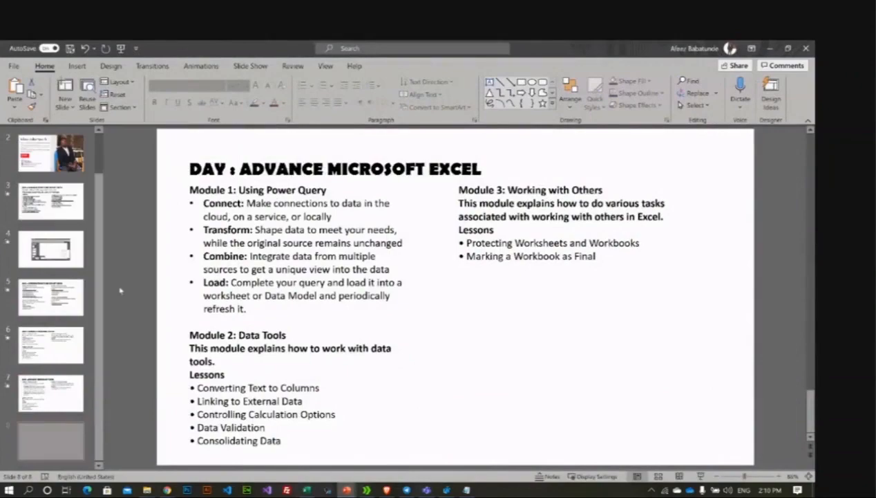
Step: Bring up the Paste Options on the new blank slide 8, then dismiss the menu
right_click(303, 214)
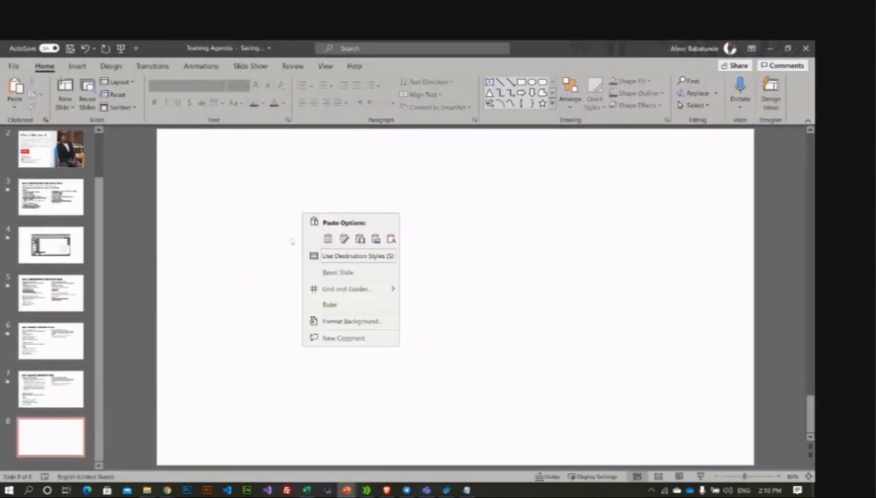
right_click(324, 182)
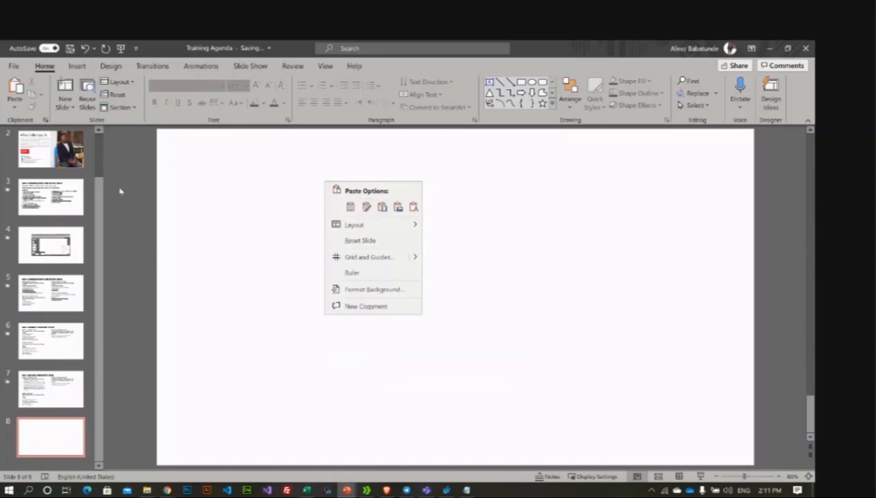
click(162, 194)
click(14, 105)
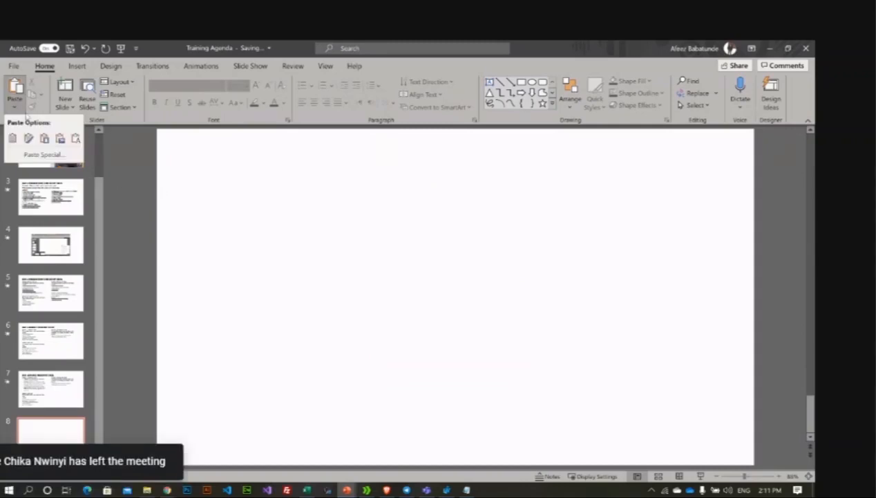
click(44, 154)
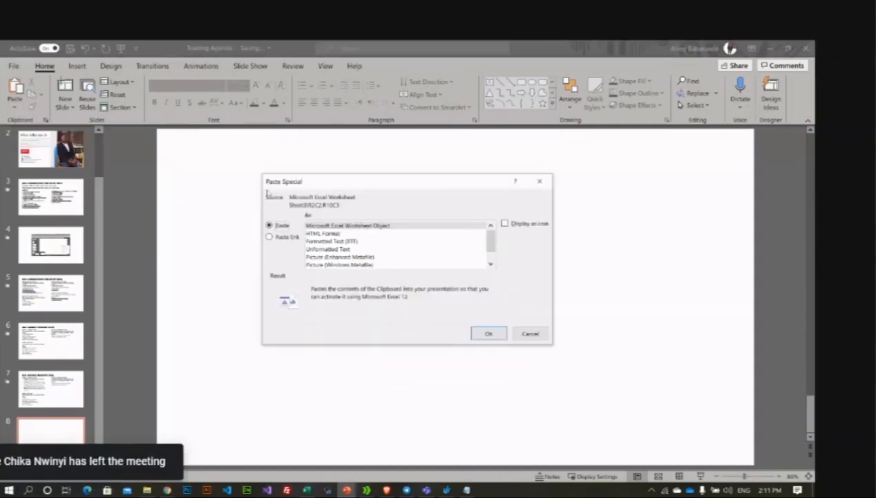
drag(277, 182, 425, 194)
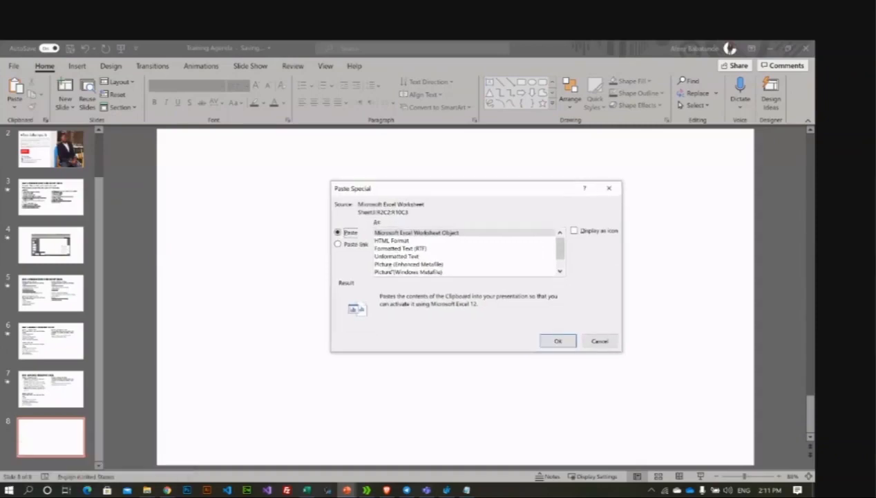
scroll(406, 265, down, 1)
scroll(416, 257, up, 1)
click(338, 244)
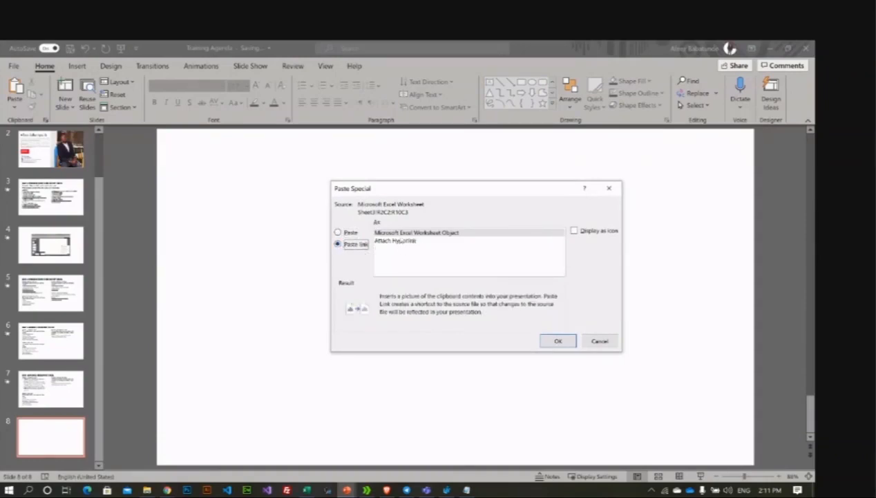
click(600, 340)
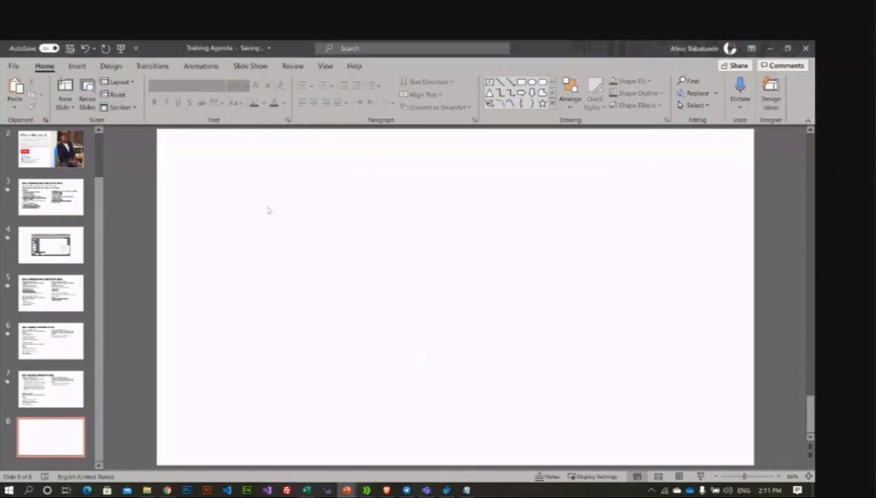
Step: Paste the profit pivot table onto slide 8 with Keep Source Formatting
key(ctrl+v)
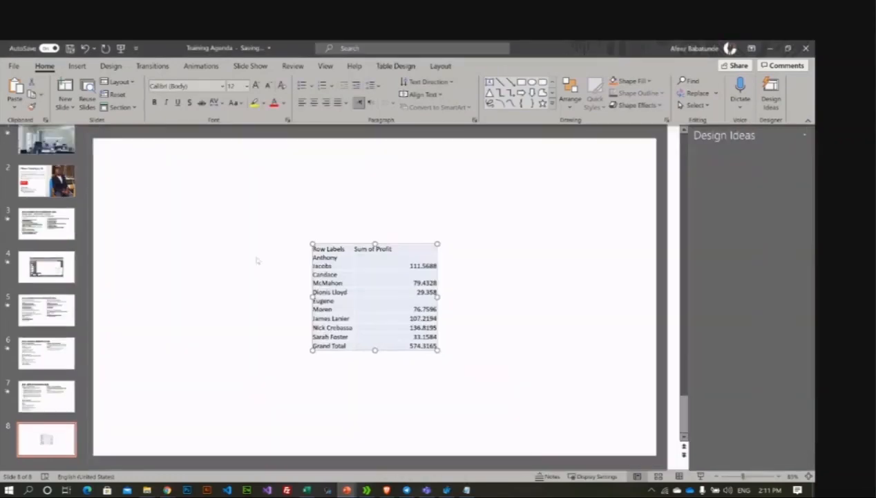
key(Delete)
right_click(205, 211)
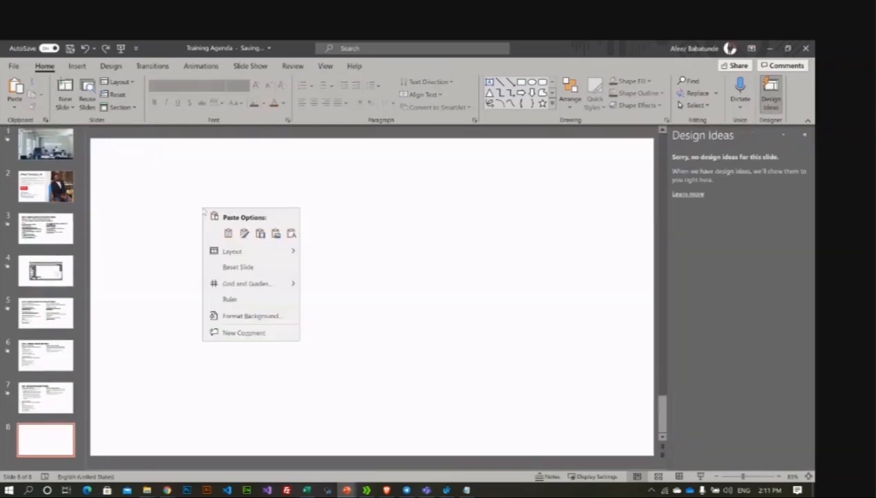
click(244, 233)
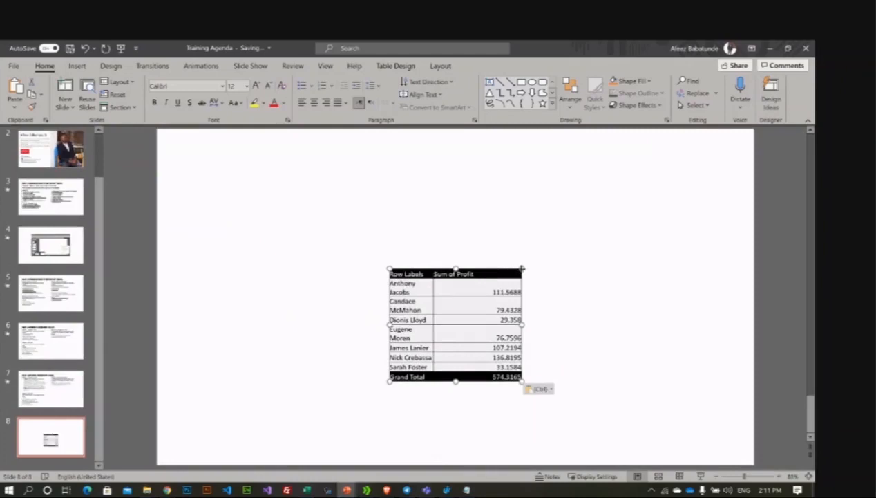
Step: Enlarge the pasted profit table toward the upper left of the slide
drag(521, 269, 593, 240)
click(392, 221)
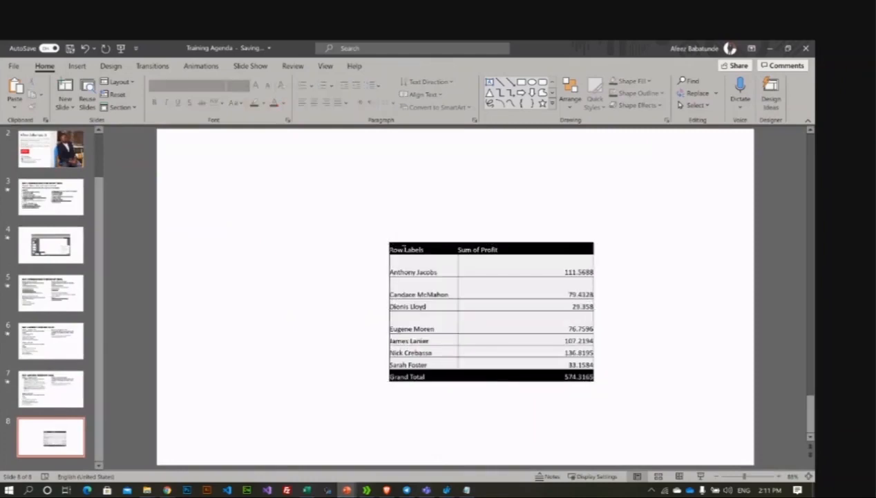
click(391, 242)
click(410, 230)
click(389, 241)
click(357, 245)
click(385, 253)
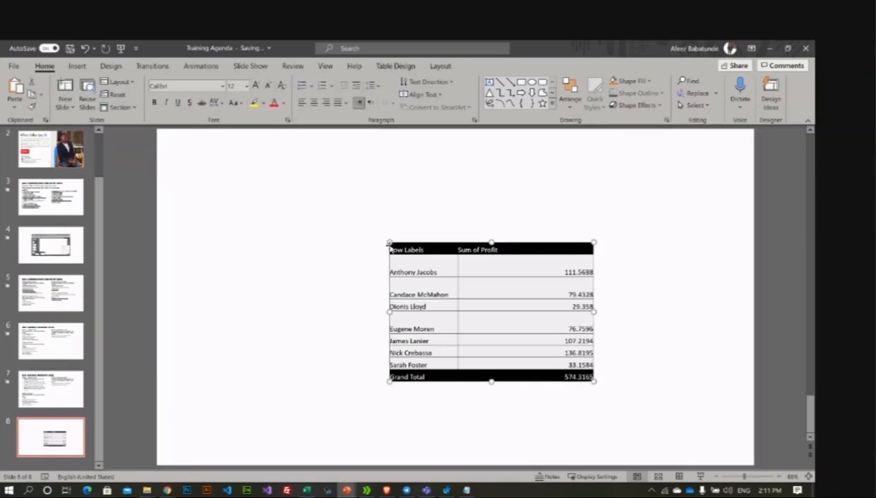
drag(389, 242, 261, 216)
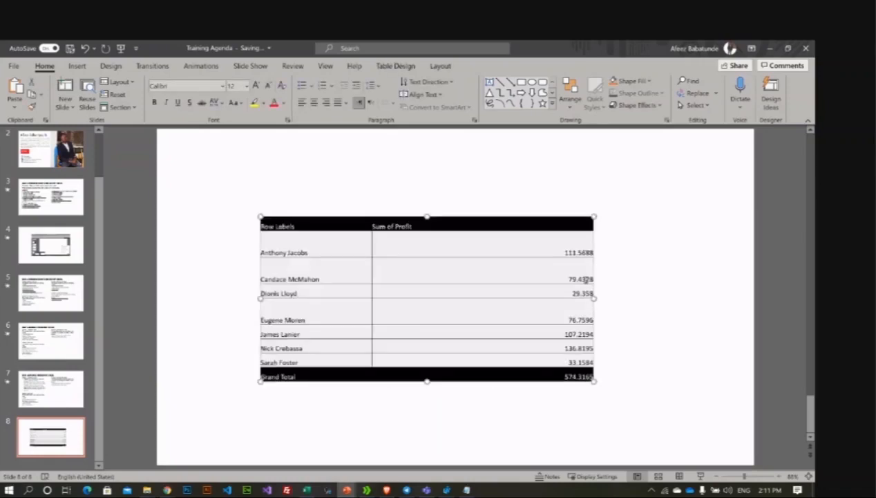
Step: Undo the formatted table and paste the profit pivot table again as a plain table
click(620, 260)
key(ctrl+z)
key(ctrl+z)
key(ctrl+z)
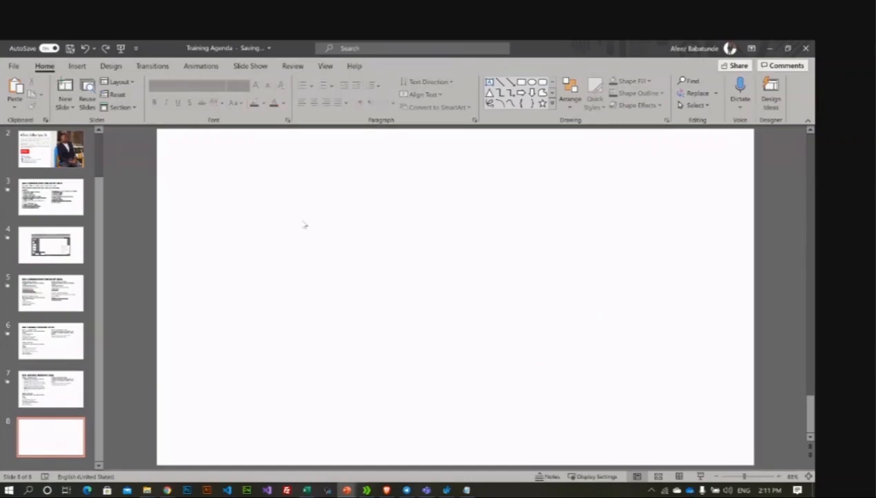
key(ctrl+v)
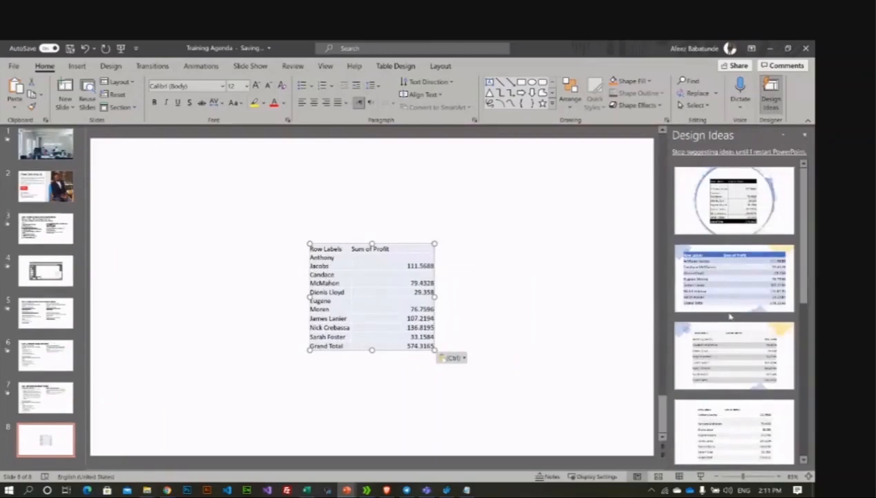
Step: Apply the blue-header, banded-row Design Ideas layout and select the Sum of Profit column
scroll(717, 284, down, 2)
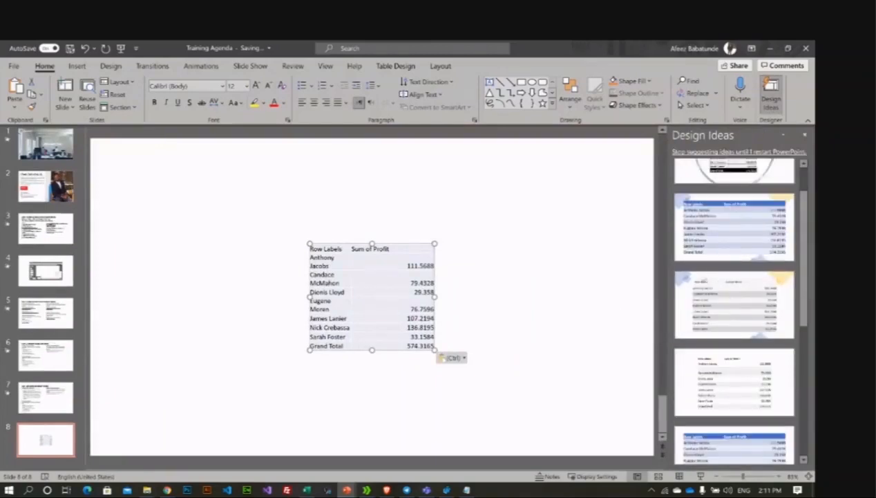
click(734, 228)
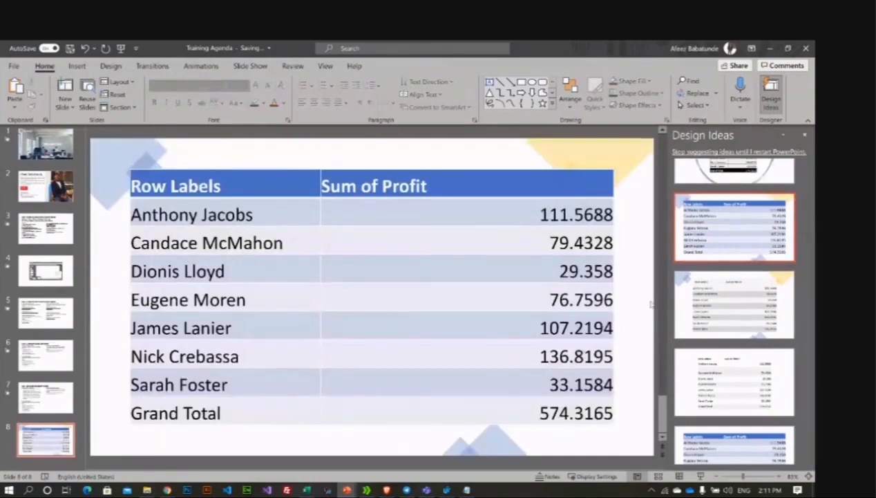
click(454, 428)
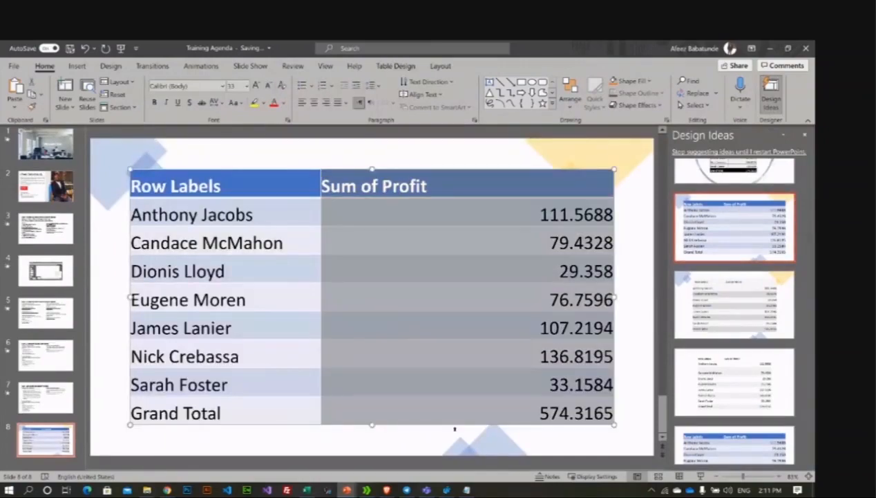